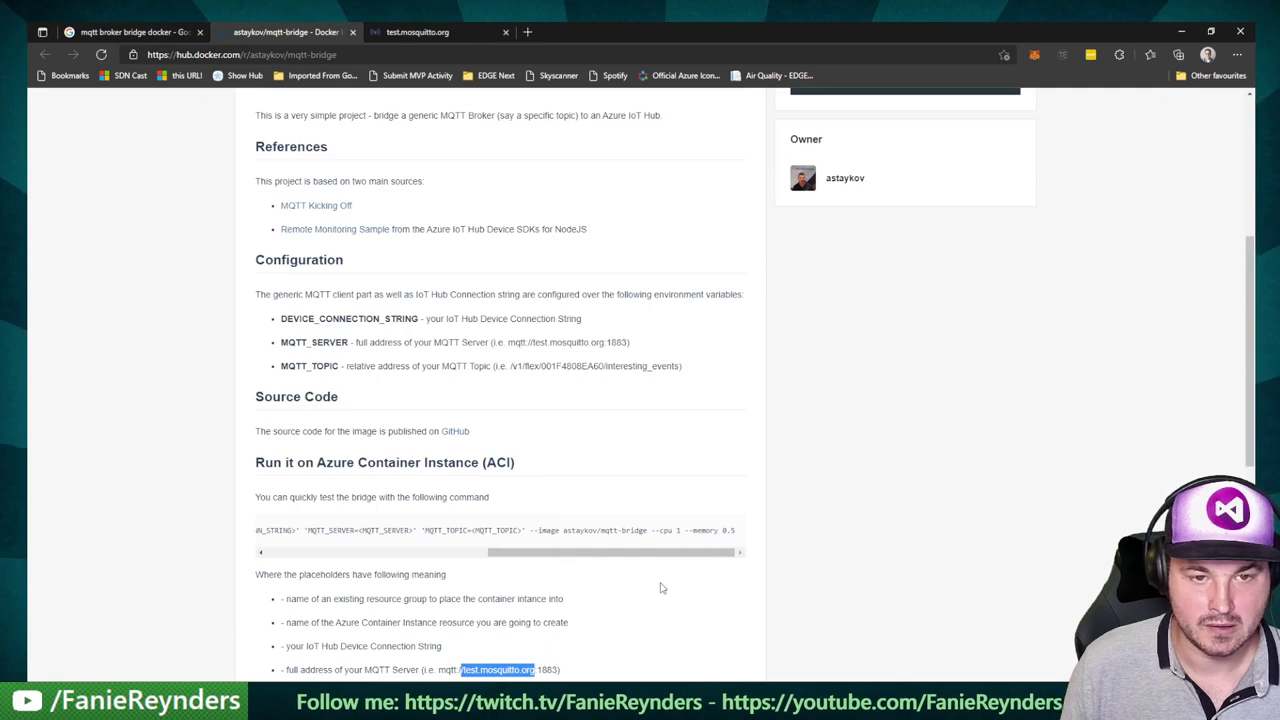
Review the test.mosquitto.org page and the mqtt broker bridge Docker Hub search results.
{"action": "scroll", "coordinate": [660, 582], "scroll_direction": "up", "scroll_amount": 5}
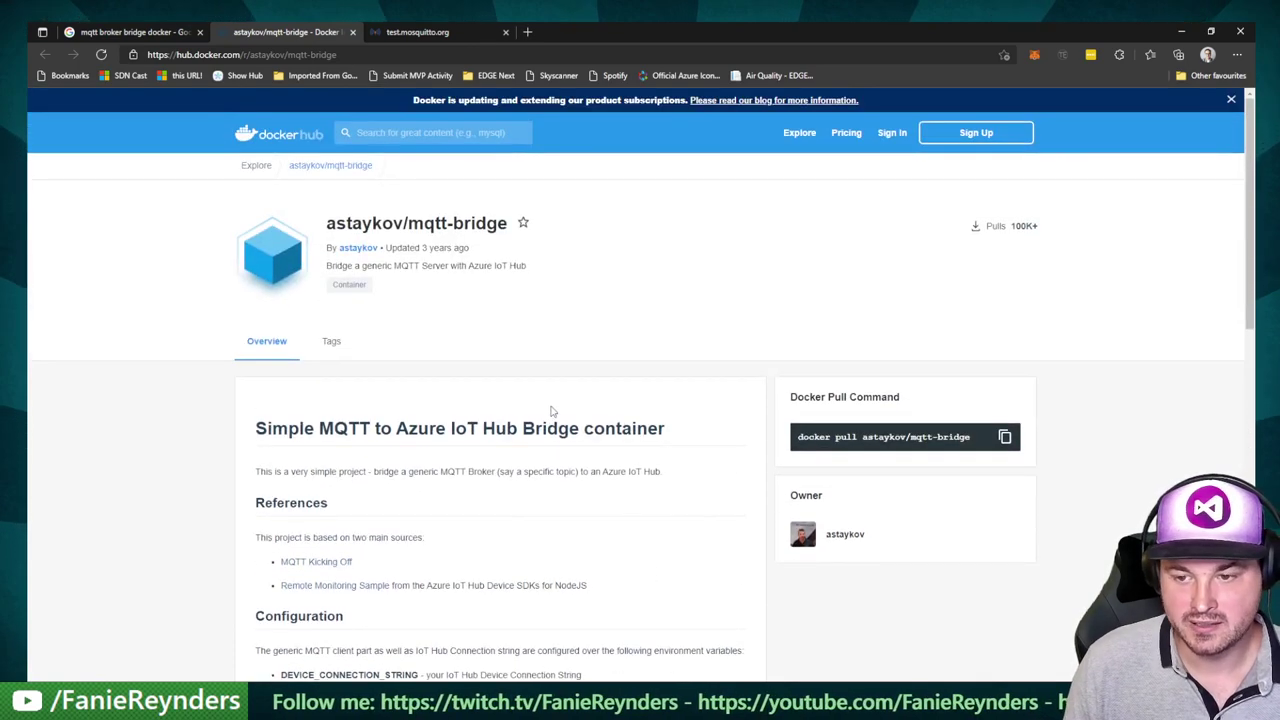
{"action": "left_click", "coordinate": [410, 32]}
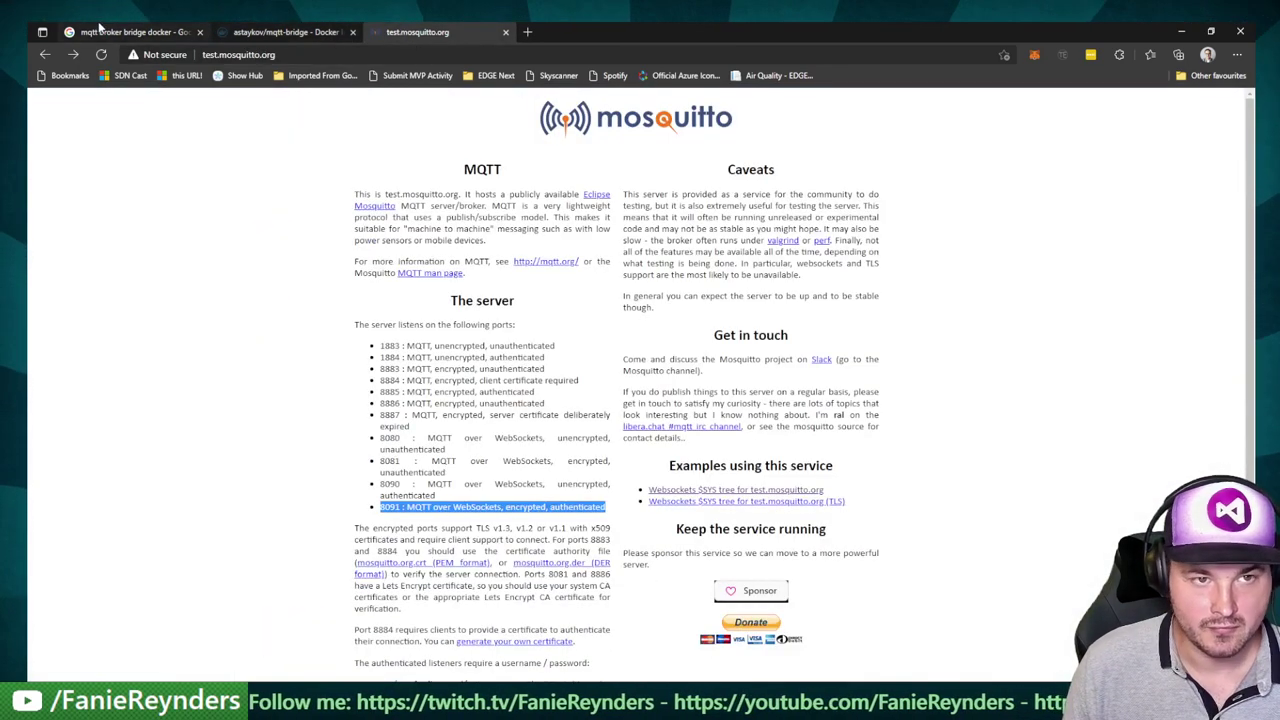
{"action": "left_click", "coordinate": [115, 32]}
In the Notepad az container create command, enter '/' as the MQTT_TOPIC value.
{"action": "key", "text": "alt+Tab"}
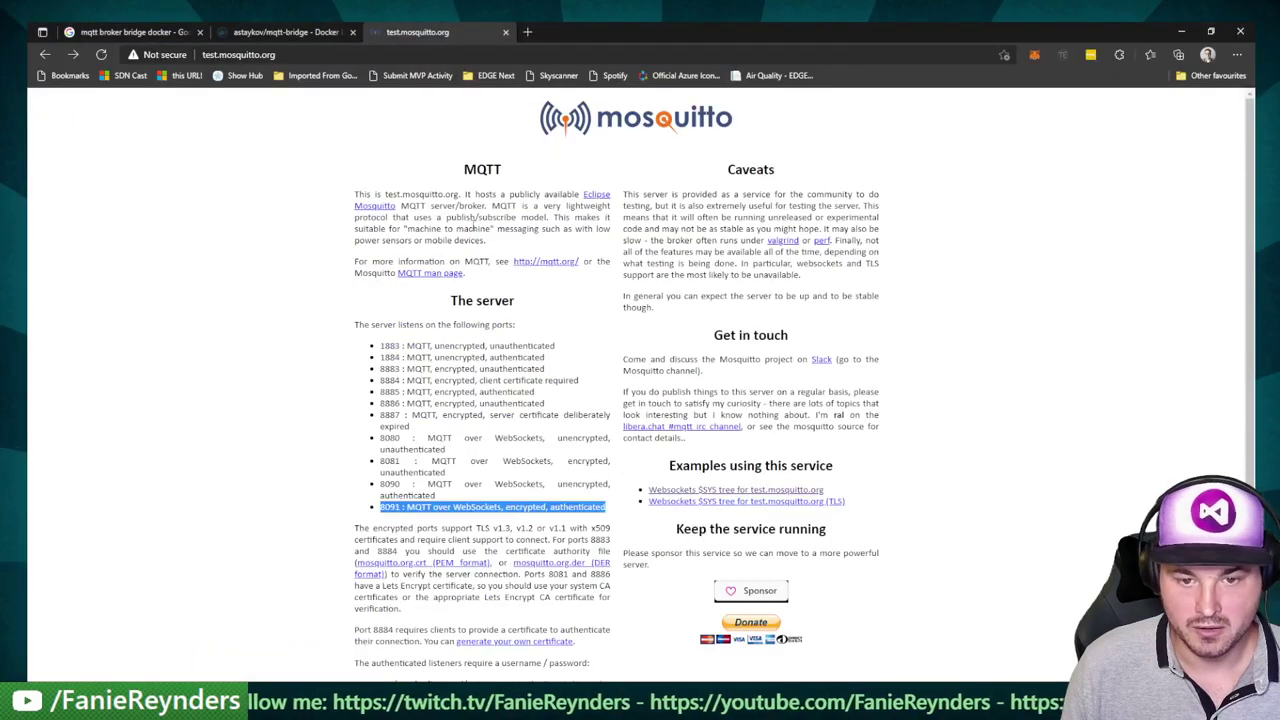
{"action": "key", "text": "alt+Tab"}
{"action": "key", "text": "alt+Tab"}
{"action": "left_click", "coordinate": [529, 350]}
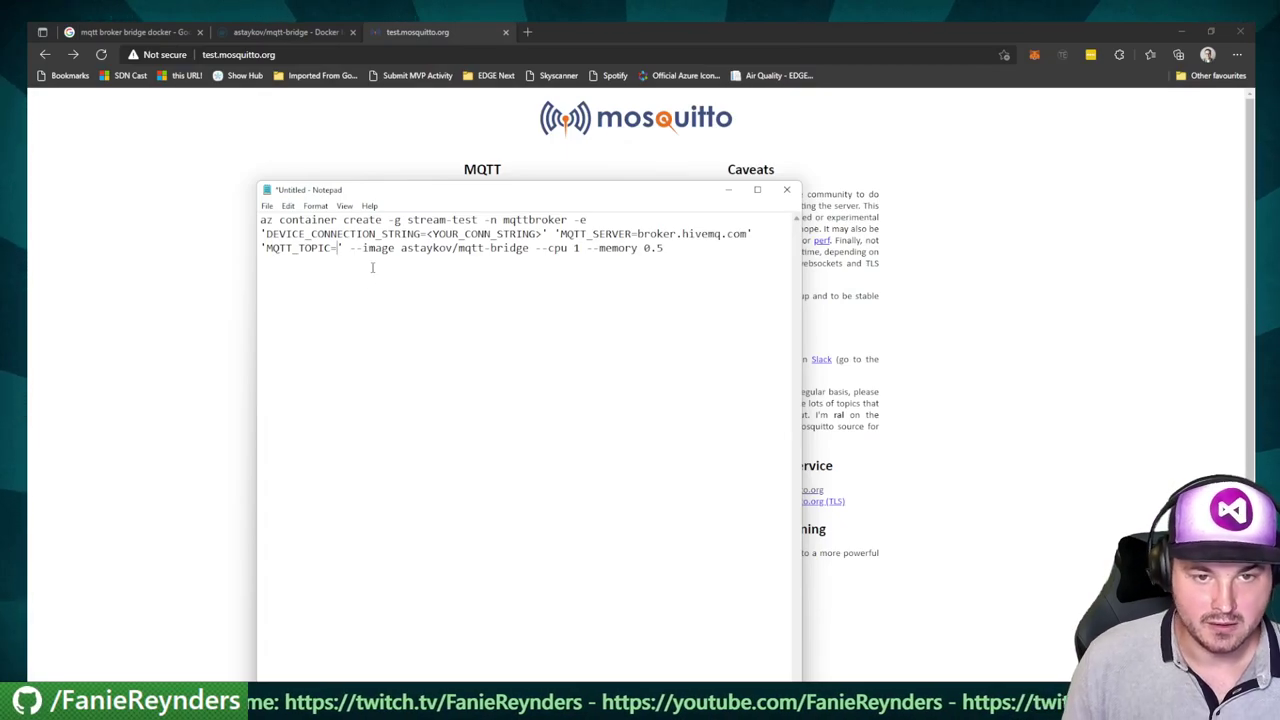
{"action": "type", "text": "/"}
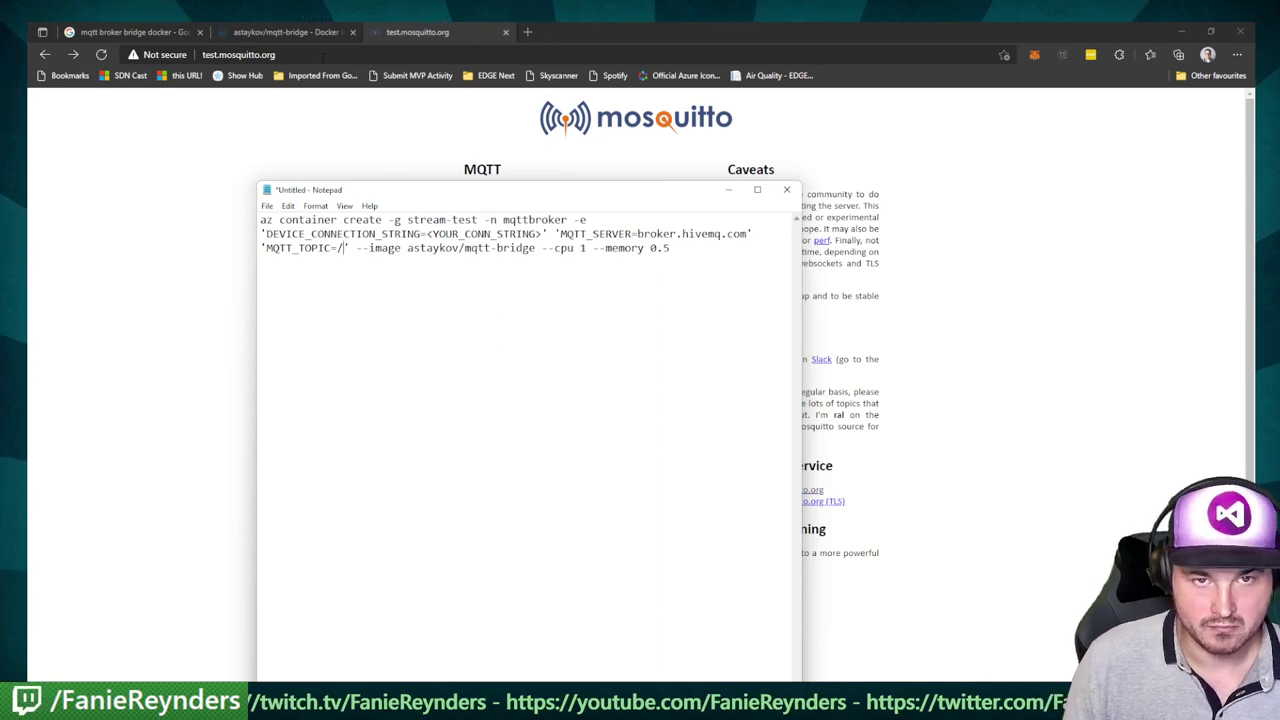
Recheck the mqtt-bridge Docker Hub page, then cycle back toward the Notepad command.
{"action": "left_click", "coordinate": [285, 32]}
{"action": "scroll", "coordinate": [373, 443], "scroll_direction": "down", "scroll_amount": 10}
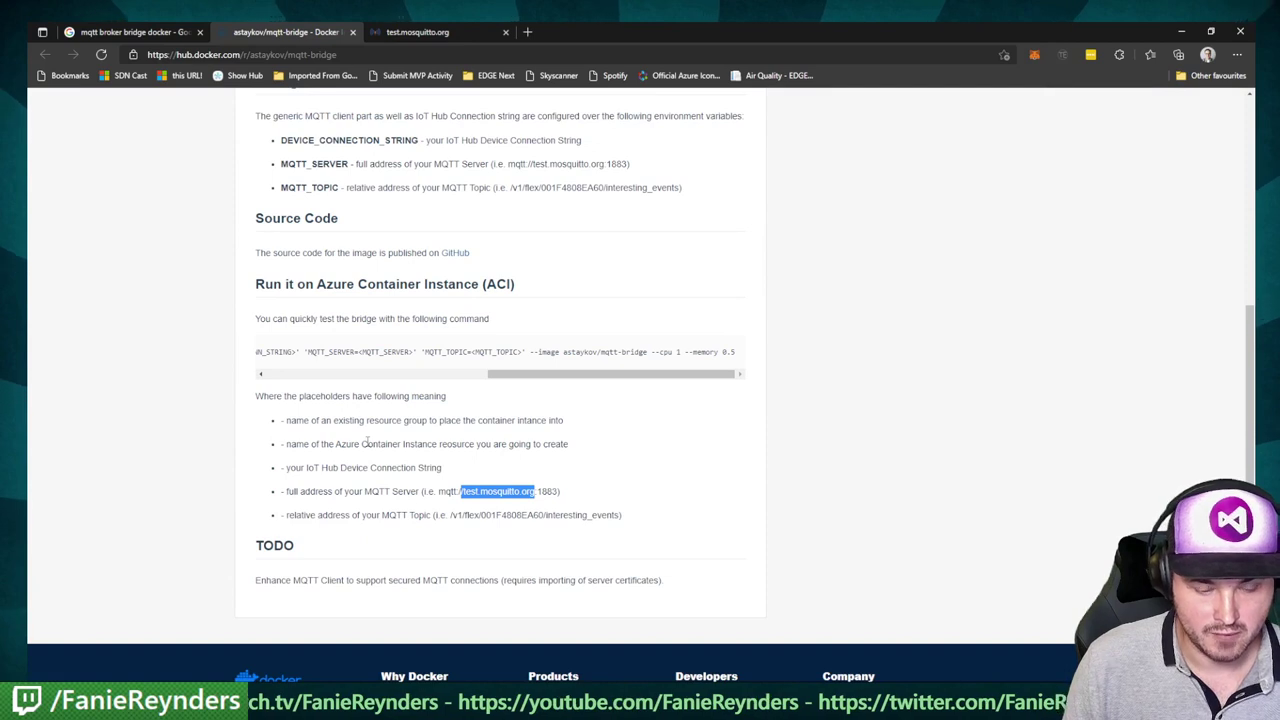
{"action": "key", "text": "alt+Tab"}
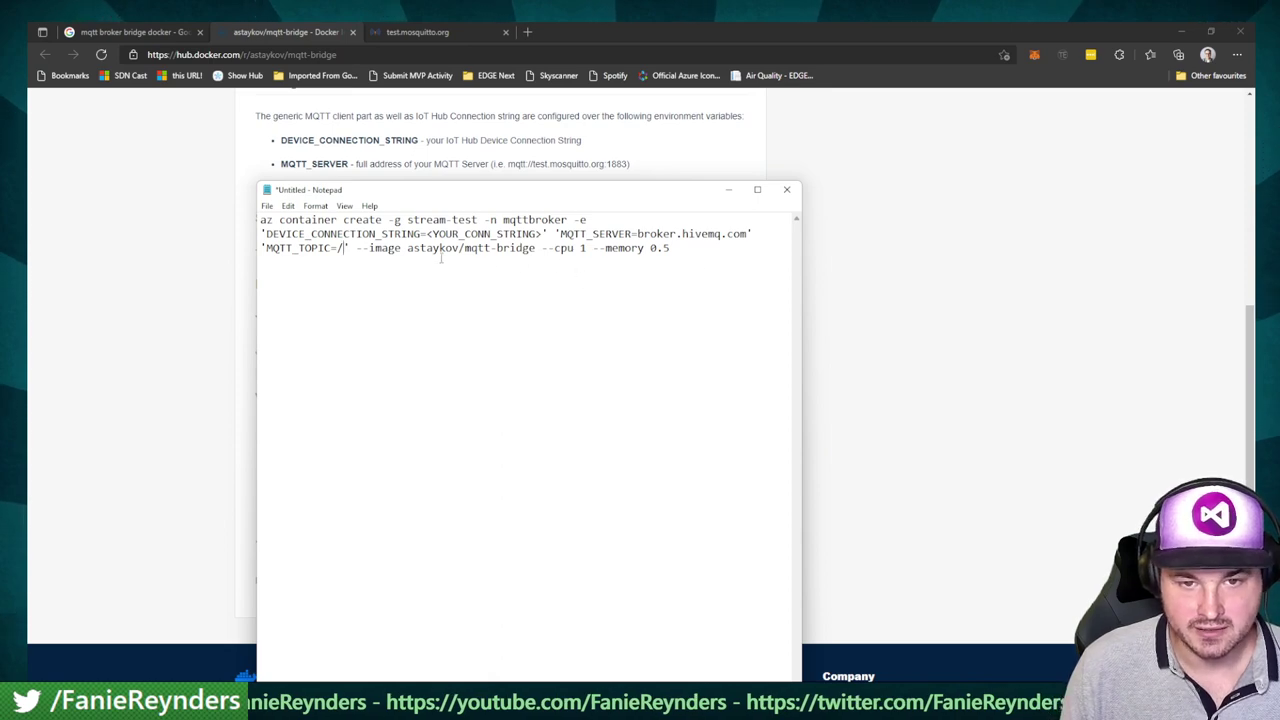
{"action": "key", "text": "alt+Tab"}
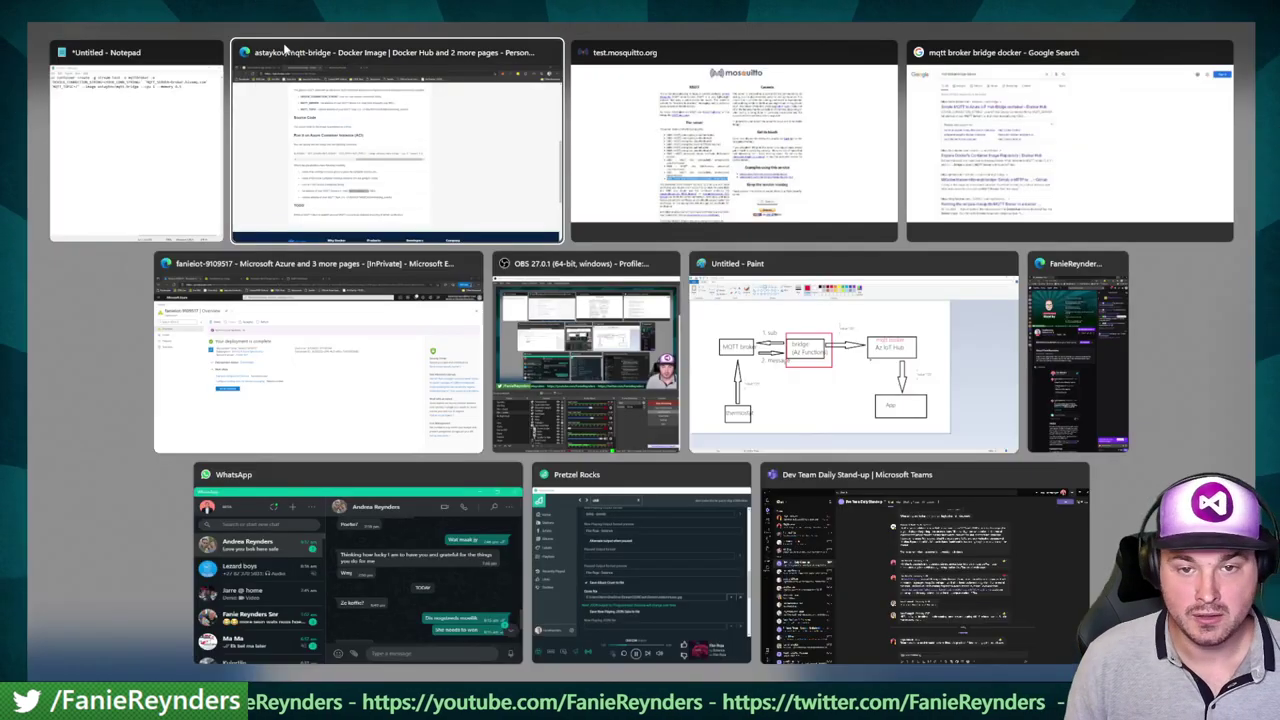
Open the newly deployed fanieiot IoT hub and go to its IoT devices list.
{"action": "key", "text": "alt+Tab"}
{"action": "key", "text": "alt+Tab"}
{"action": "key", "text": "alt+Tab"}
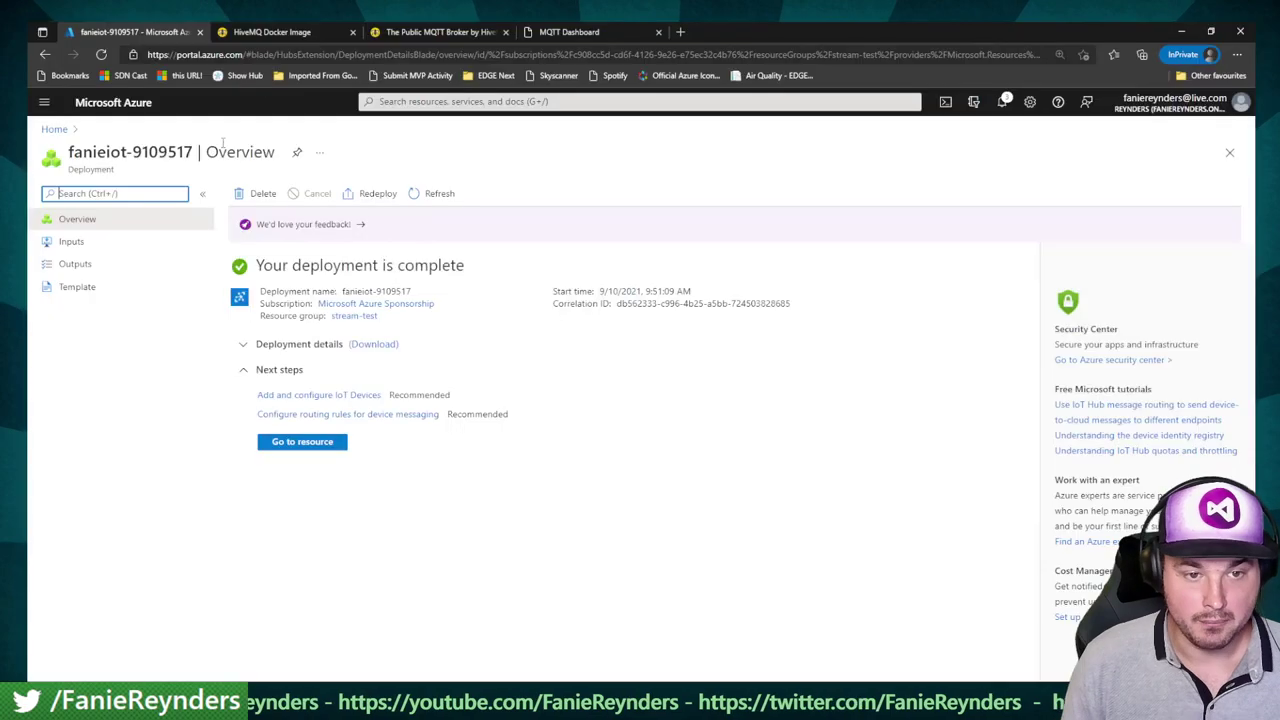
{"action": "left_click", "coordinate": [300, 442]}
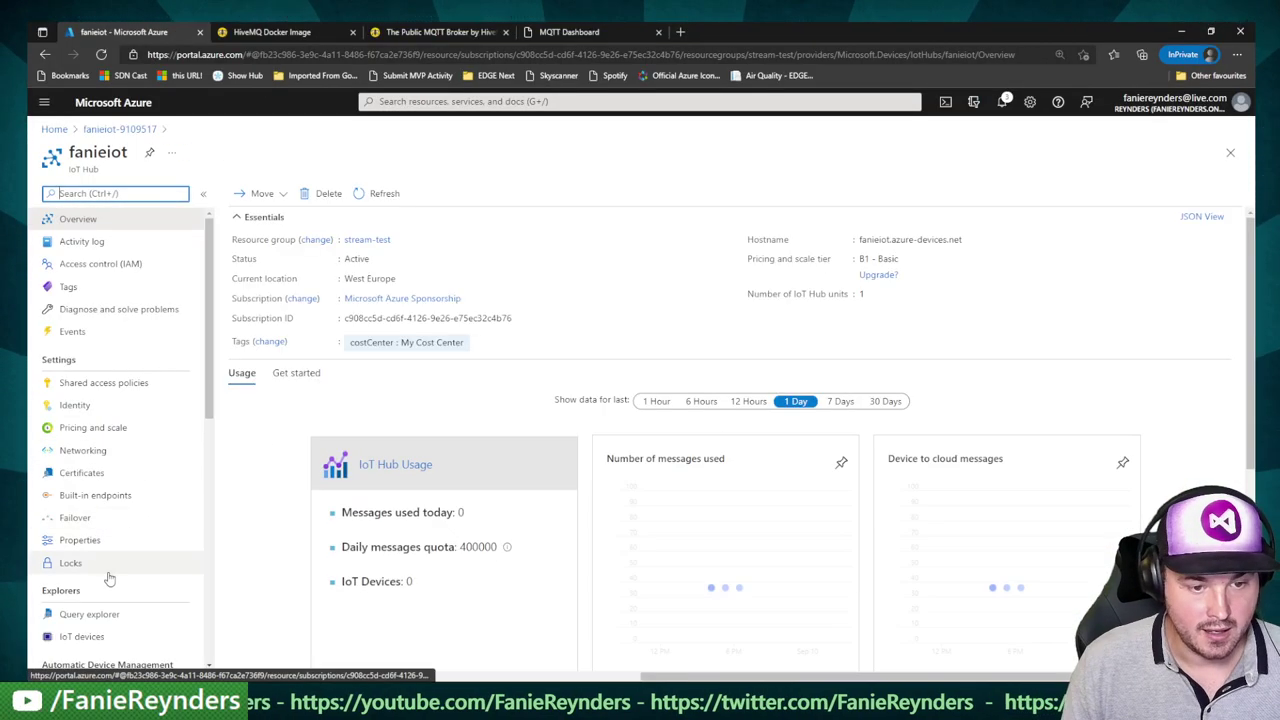
{"action": "left_click", "coordinate": [81, 636]}
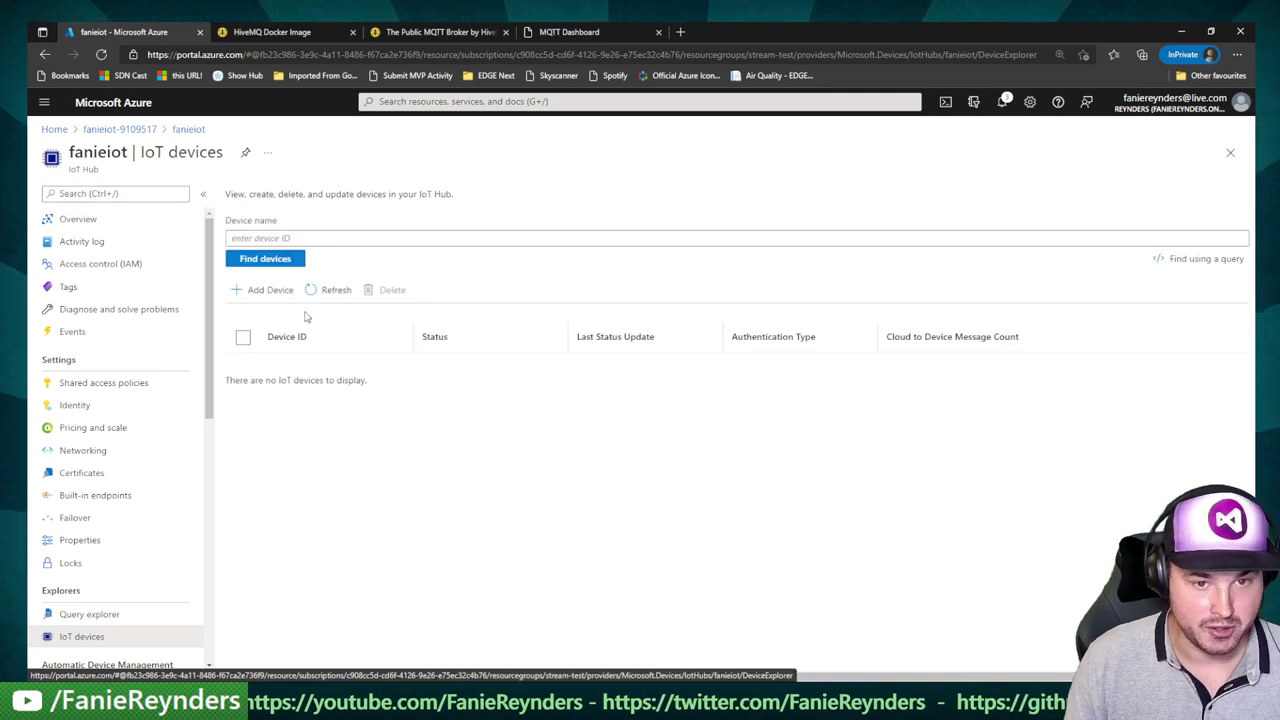
Add a device with ID test-device, refresh the list and open its details.
{"action": "left_click", "coordinate": [270, 290]}
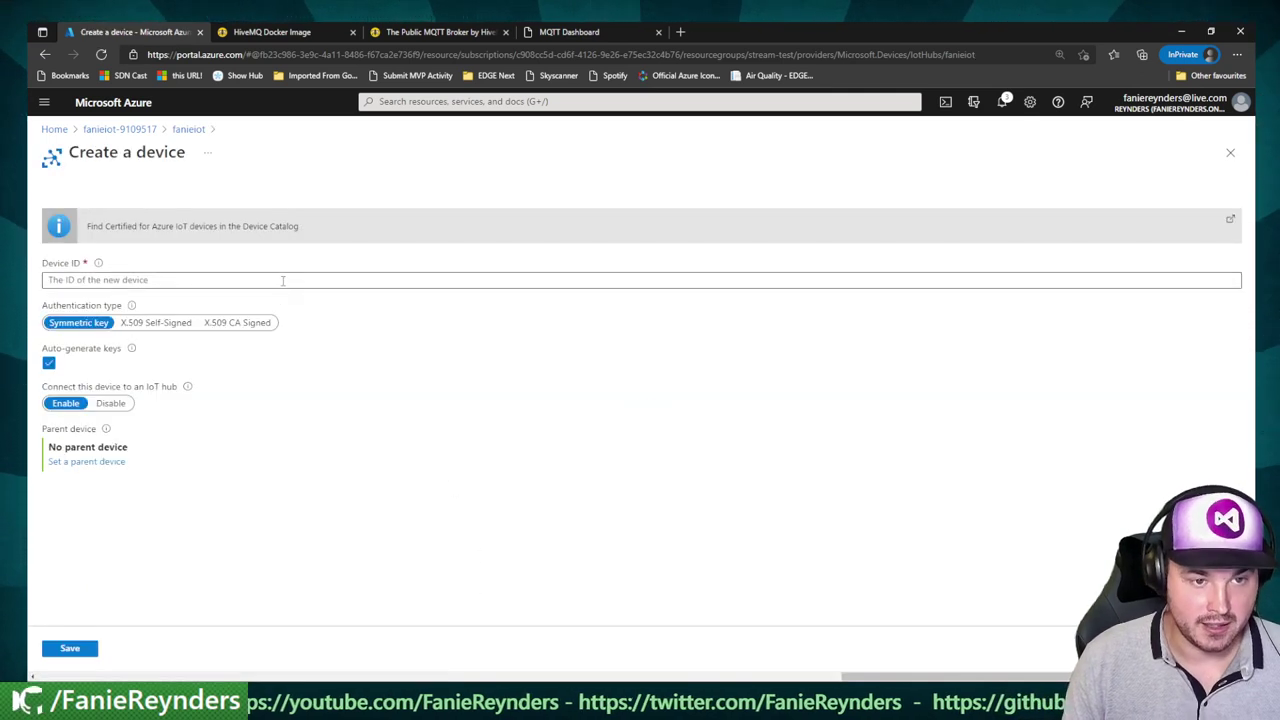
{"action": "left_click", "coordinate": [281, 283]}
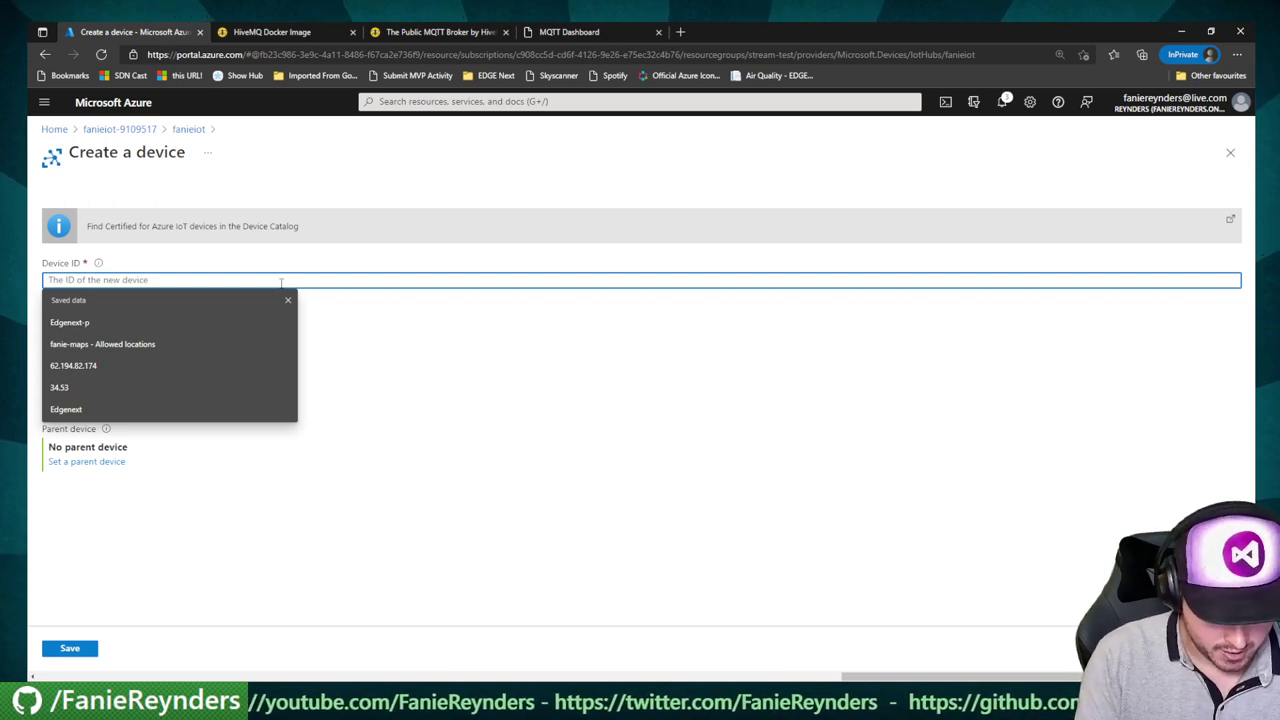
{"action": "type", "text": "thermo"}
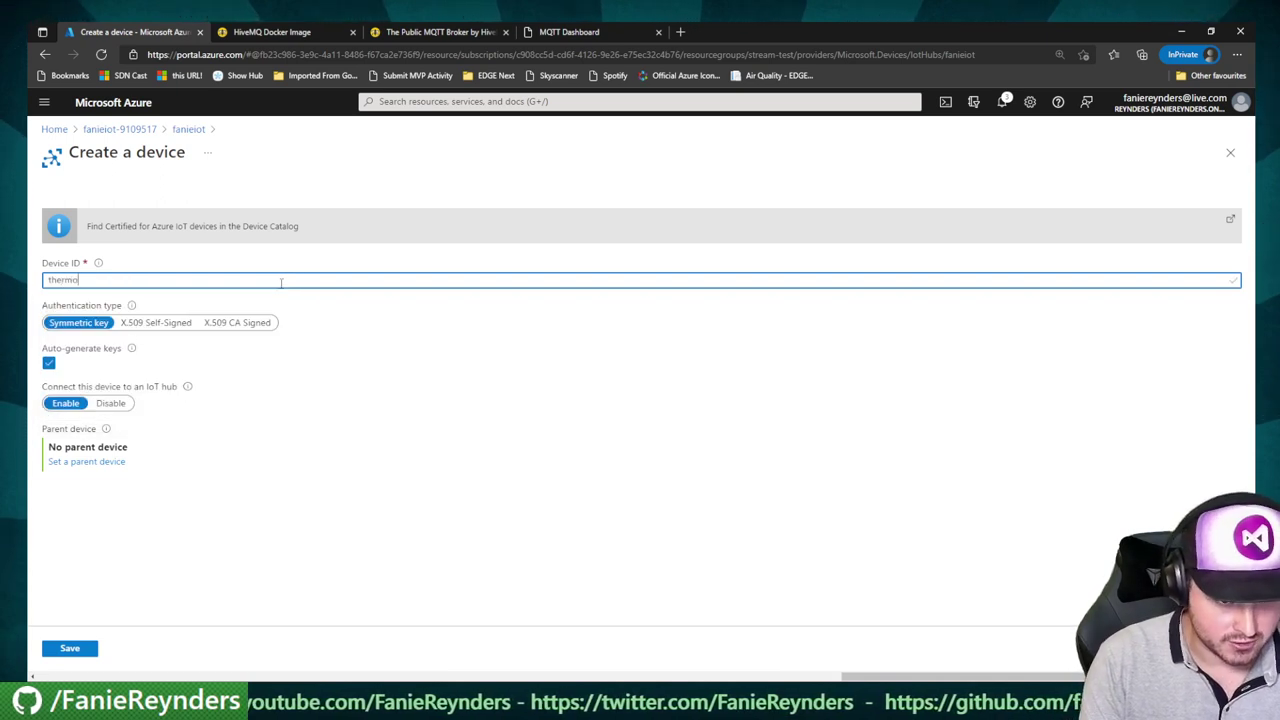
{"action": "type", "text": "stat"}
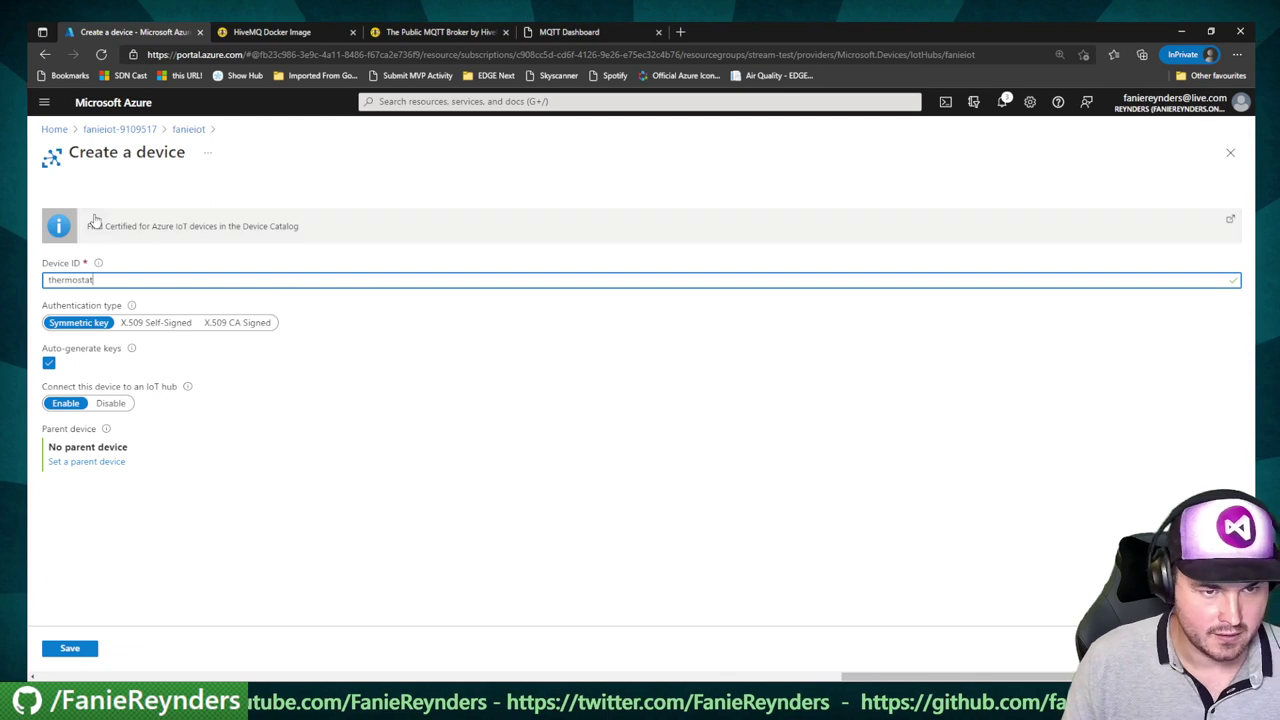
{"action": "key", "text": "ctrl+a"}
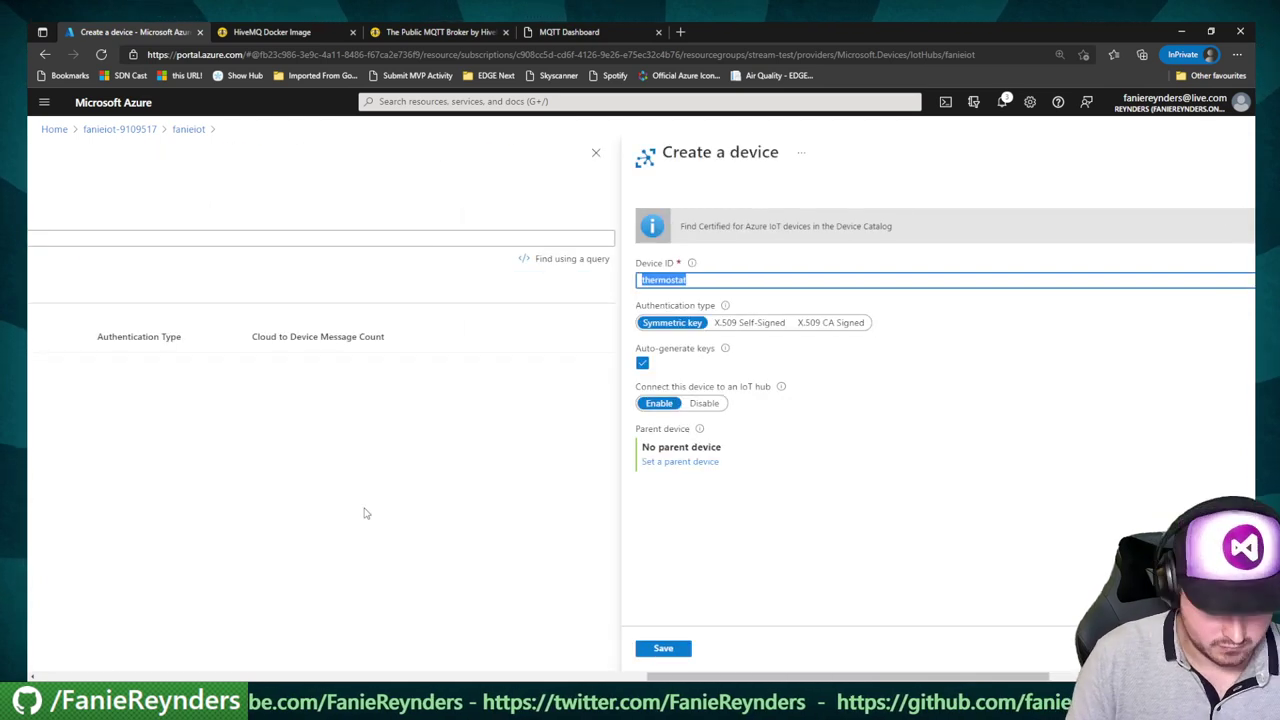
{"action": "type", "text": "test-devic"}
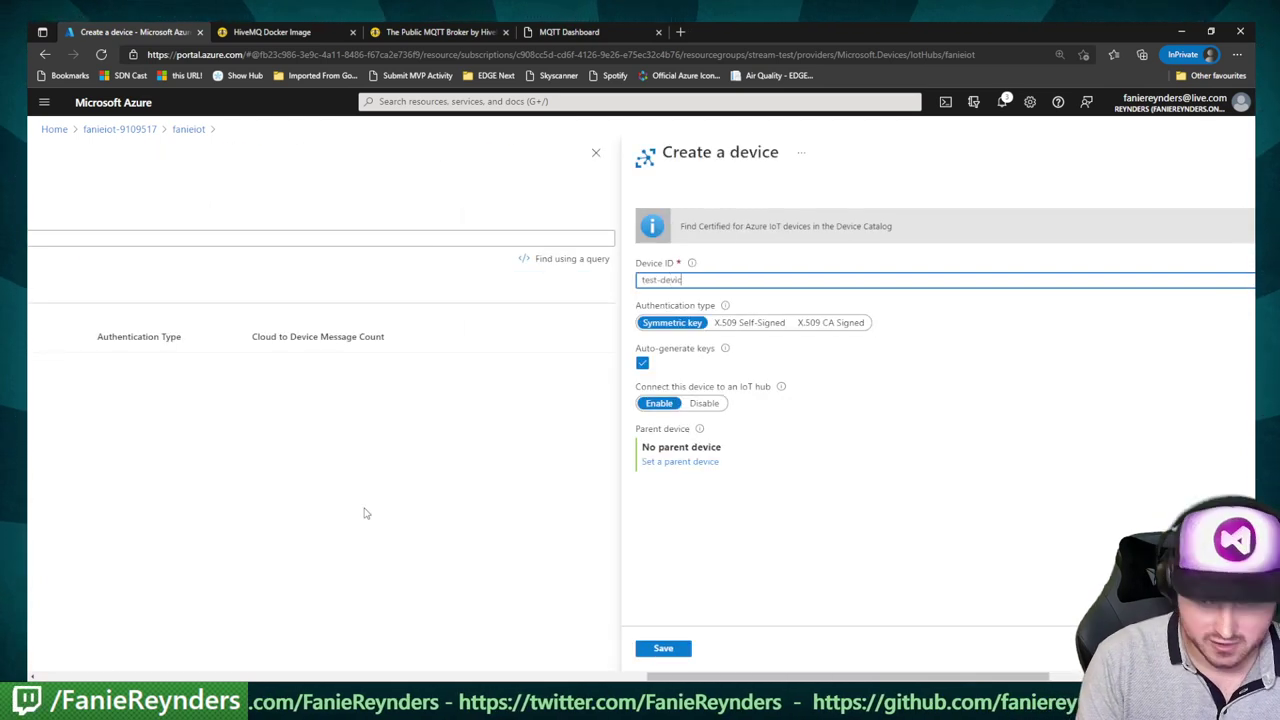
{"action": "type", "text": "e"}
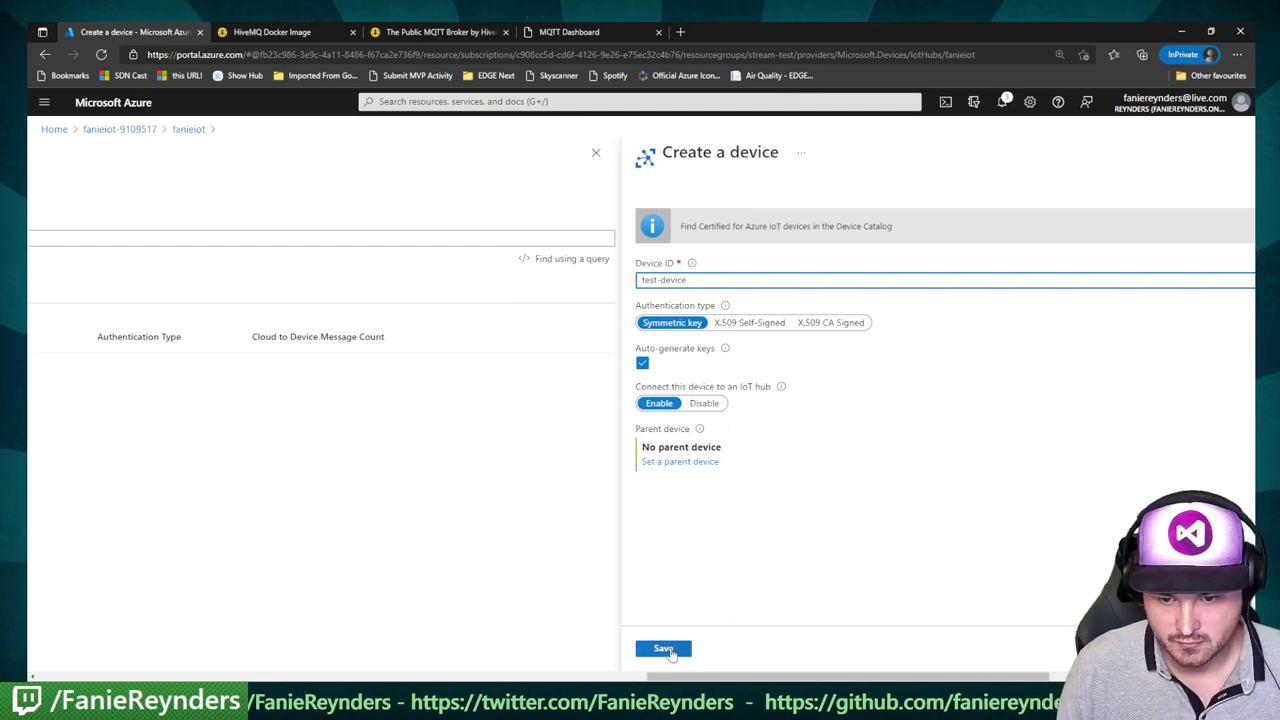
{"action": "left_click", "coordinate": [665, 649]}
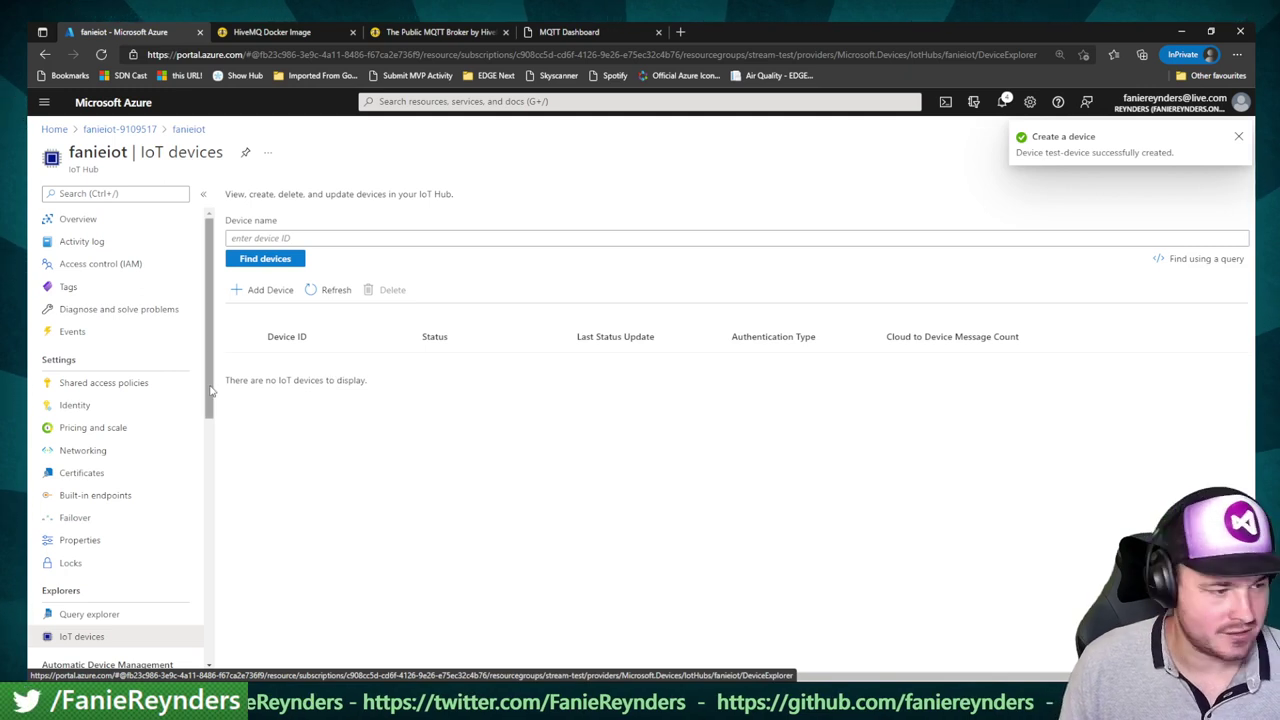
{"action": "left_click", "coordinate": [331, 291]}
{"action": "left_click", "coordinate": [290, 367]}
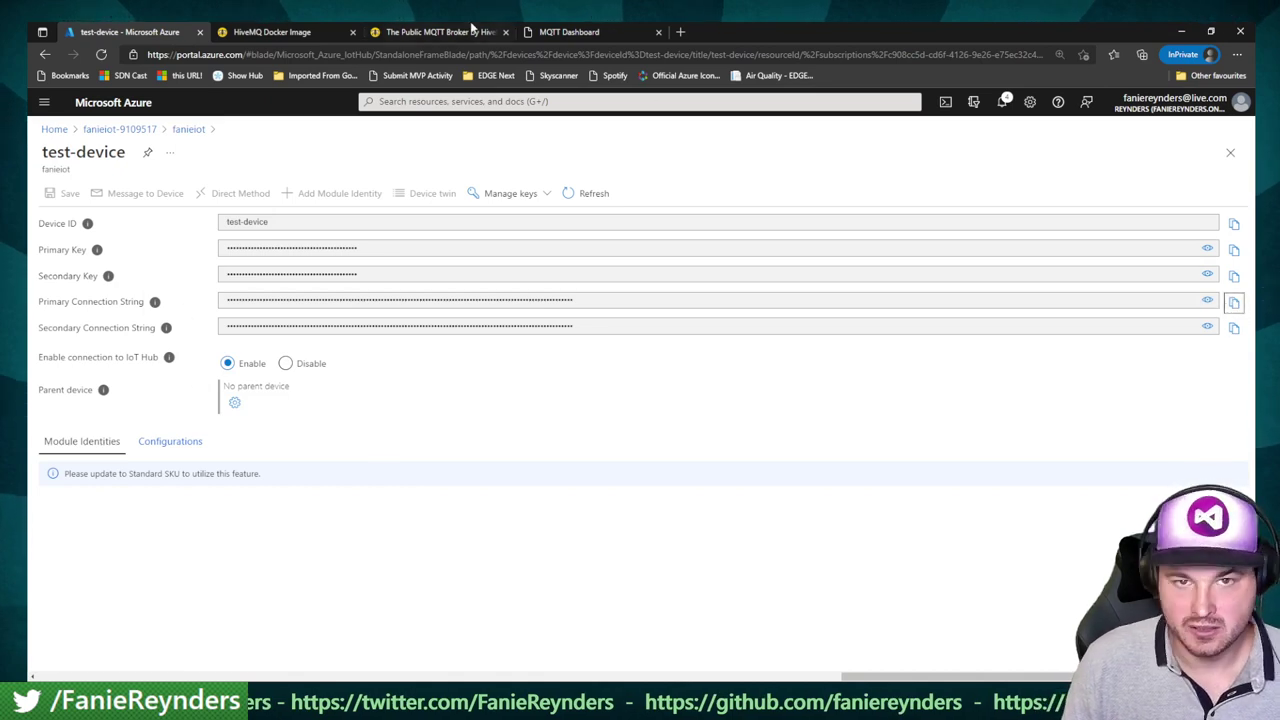
Paste test-device's connection string over <YOUR_CONN_STRING> in the Notepad command, then minimize Notepad.
{"action": "key", "text": "alt+Tab"}
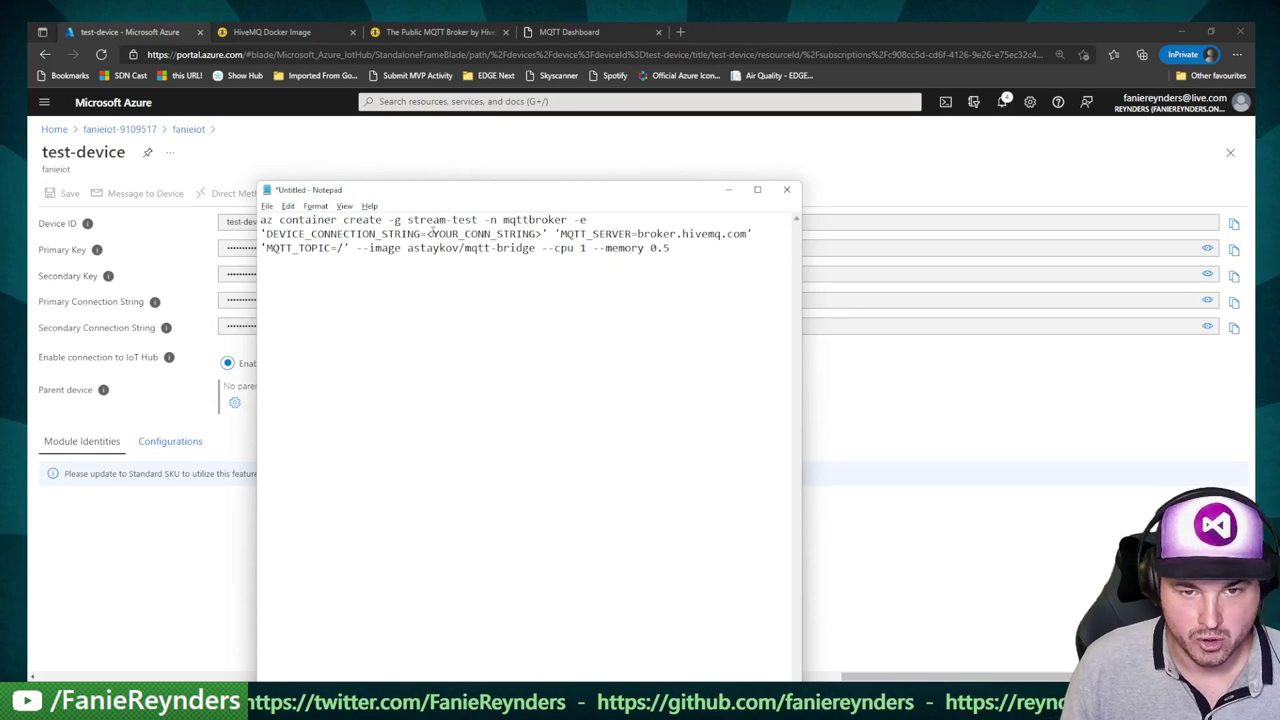
{"action": "left_click_drag", "start_coordinate": [428, 233], "coordinate": [545, 234]}
{"action": "key", "text": "ctrl+v"}
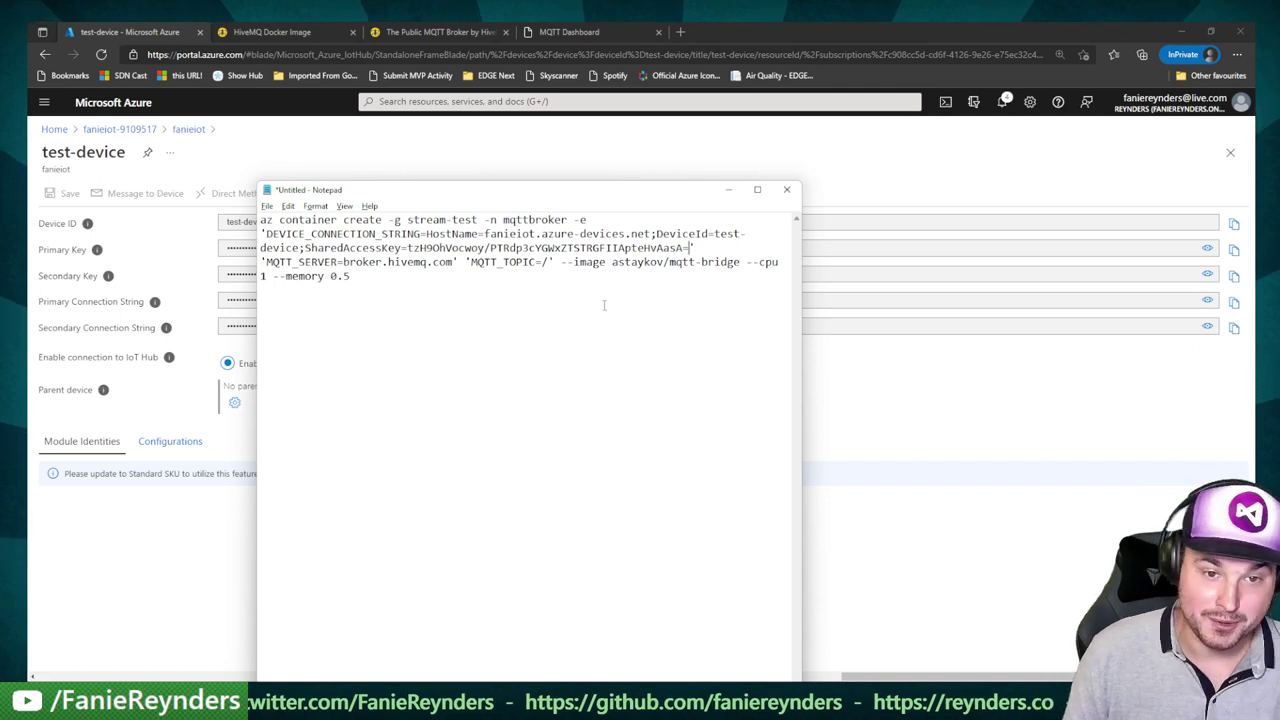
{"action": "key", "text": "ctrl+a"}
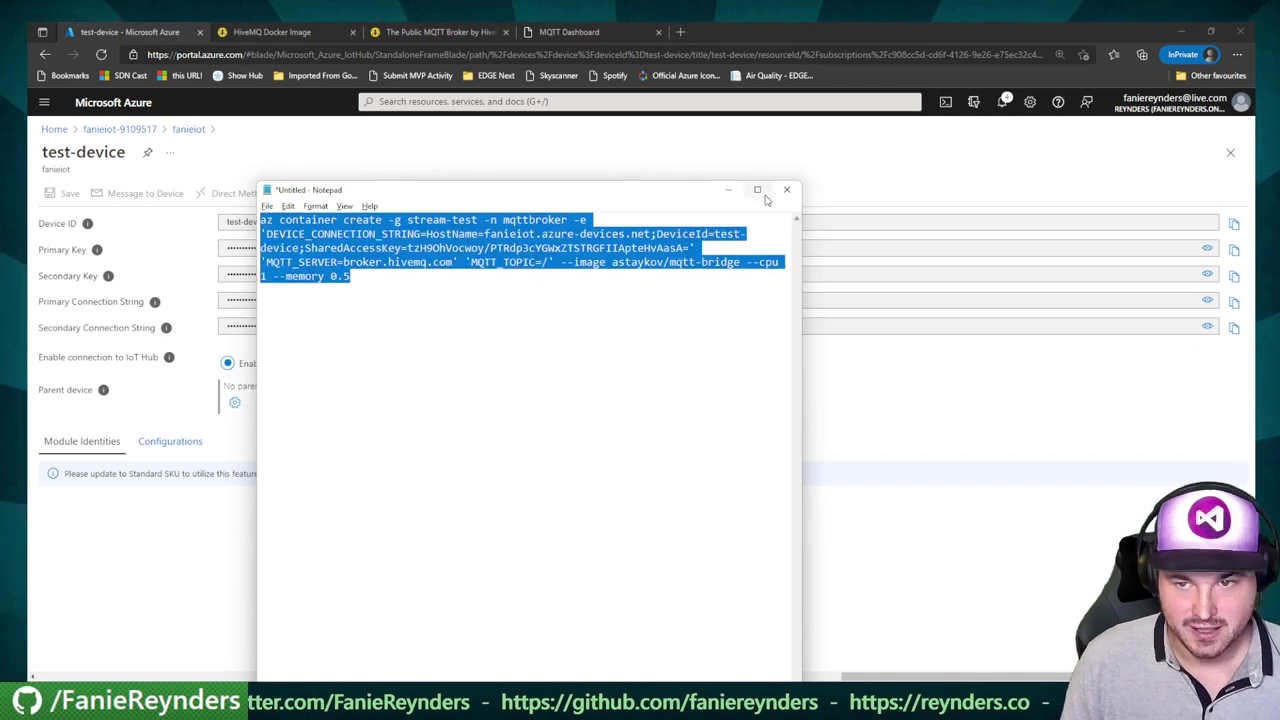
{"action": "left_click", "coordinate": [729, 192]}
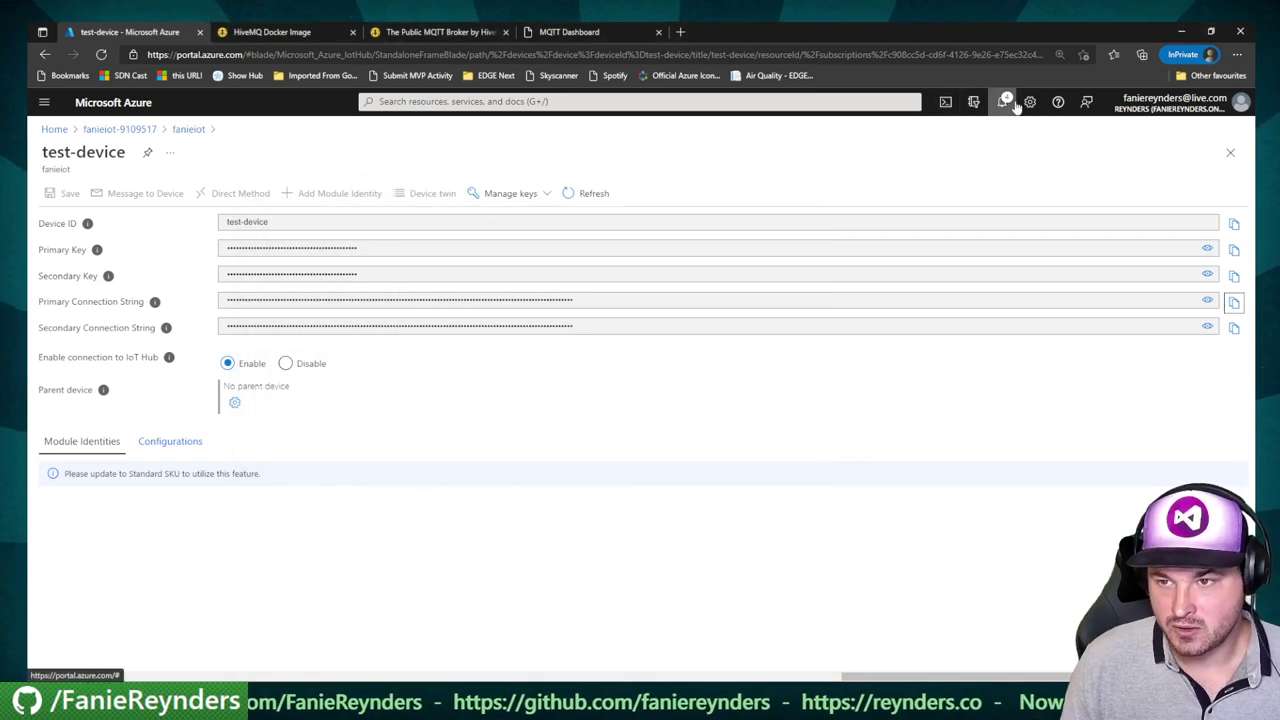
Launch Azure Cloud Shell and open the Resource groups list from the home page.
{"action": "left_click", "coordinate": [945, 101]}
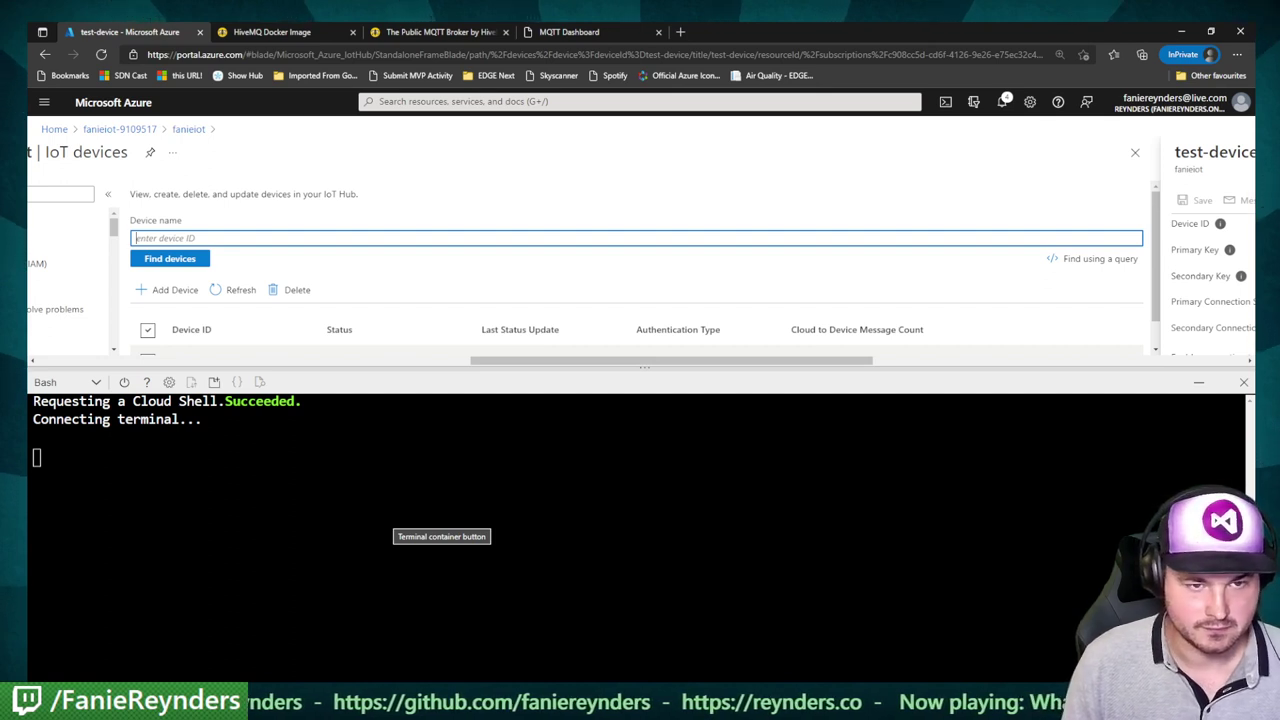
{"action": "left_click", "coordinate": [55, 129]}
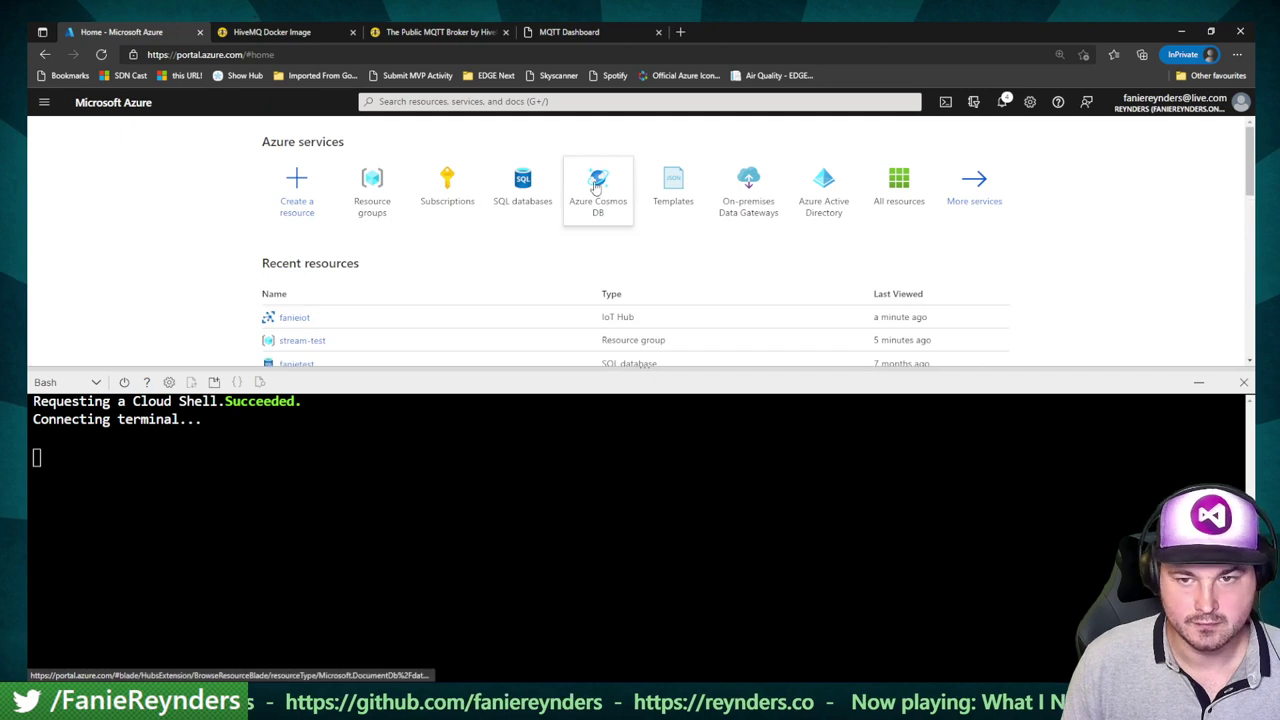
{"action": "left_click", "coordinate": [386, 191]}
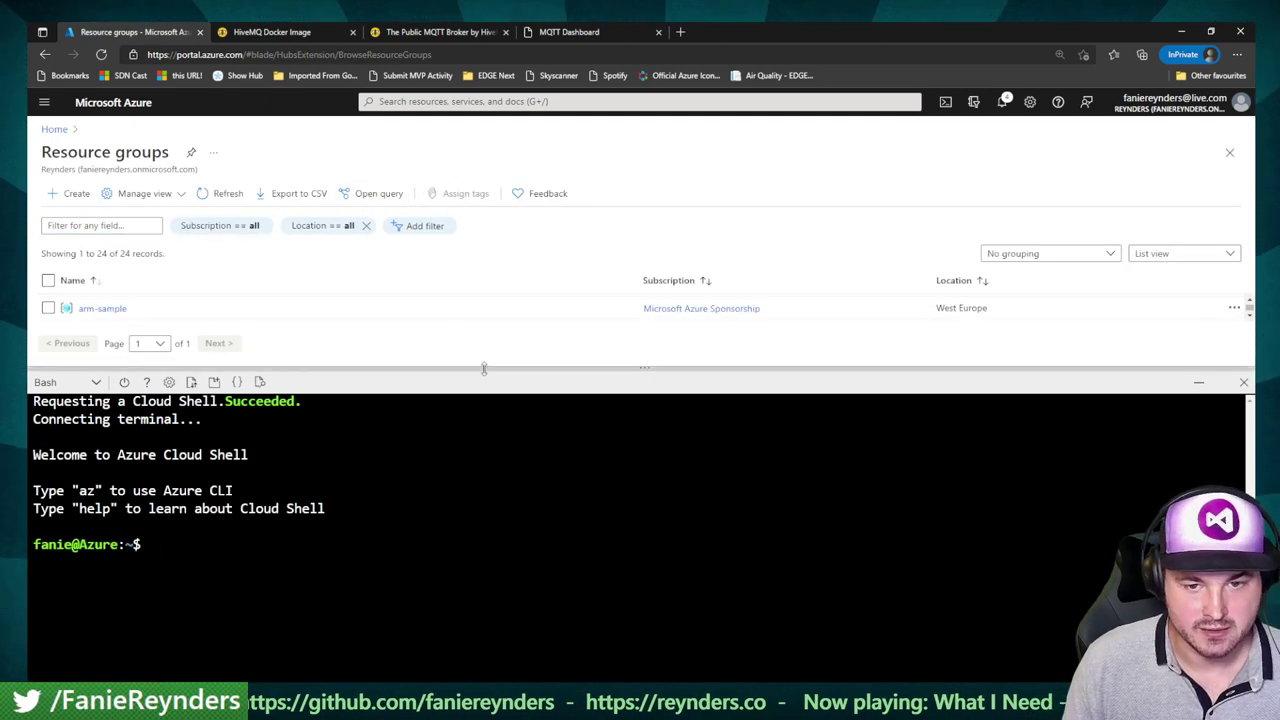
Scroll to and open the stream-test resource group, then bring up the shell's paste options.
{"action": "left_click_drag", "start_coordinate": [490, 382], "coordinate": [490, 466]}
{"action": "scroll", "coordinate": [400, 310], "scroll_direction": "down", "scroll_amount": 2}
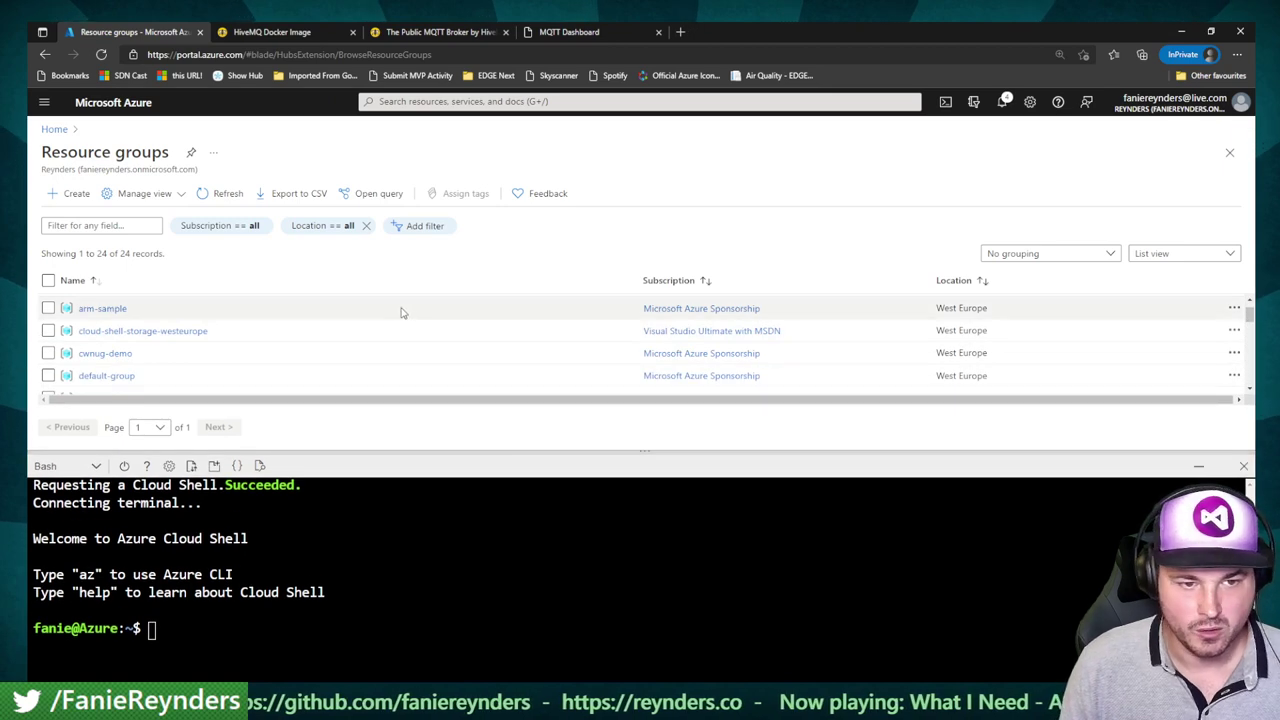
{"action": "scroll", "coordinate": [258, 355], "scroll_direction": "down", "scroll_amount": 6}
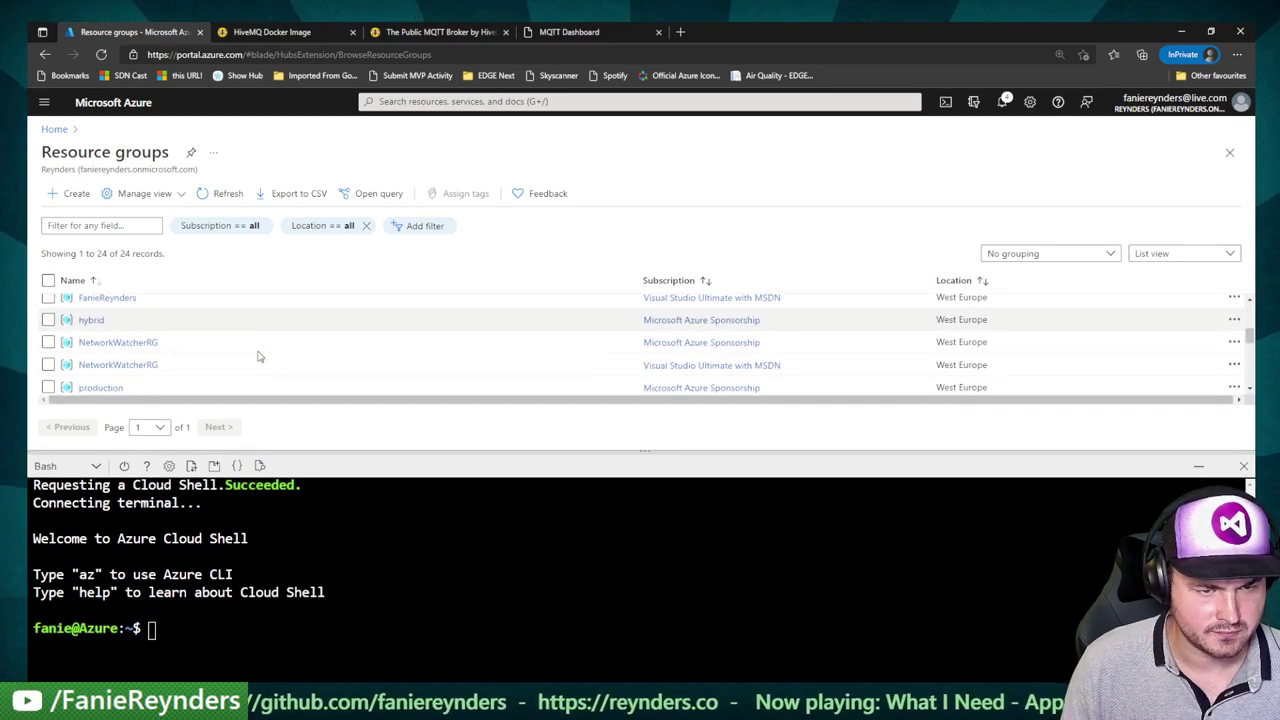
{"action": "scroll", "coordinate": [258, 355], "scroll_direction": "down", "scroll_amount": 4}
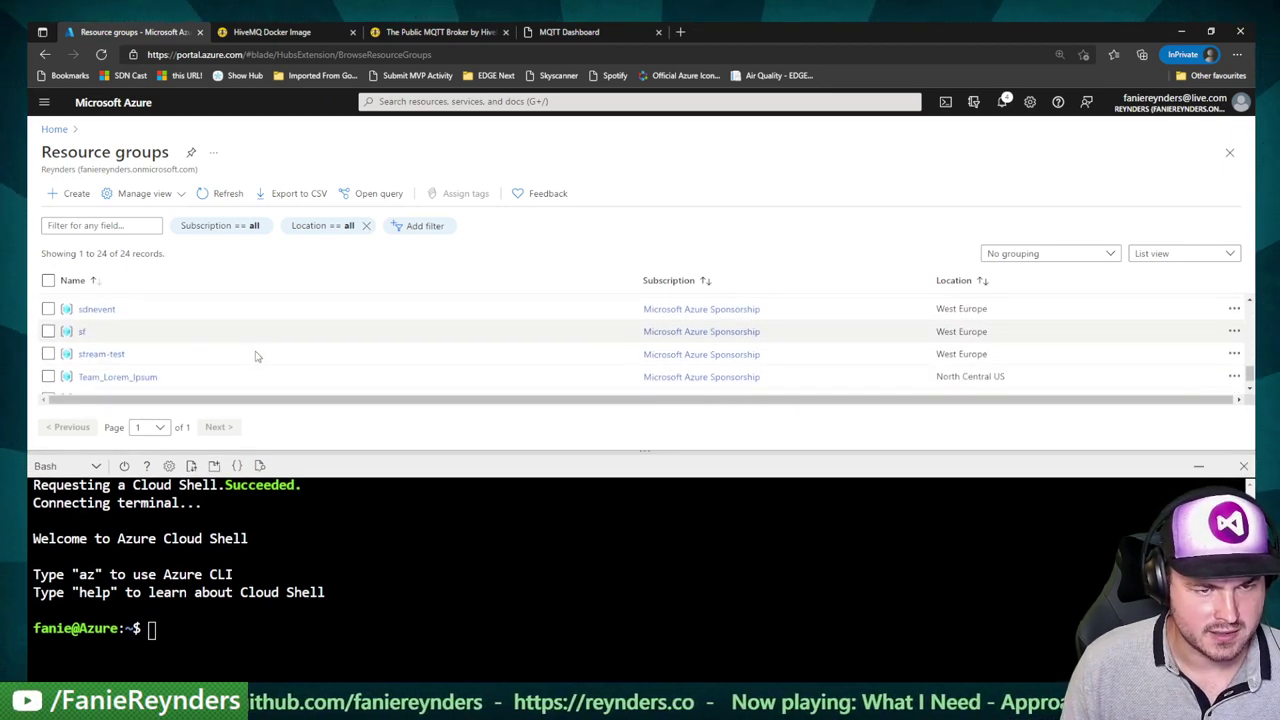
{"action": "left_click", "coordinate": [112, 345]}
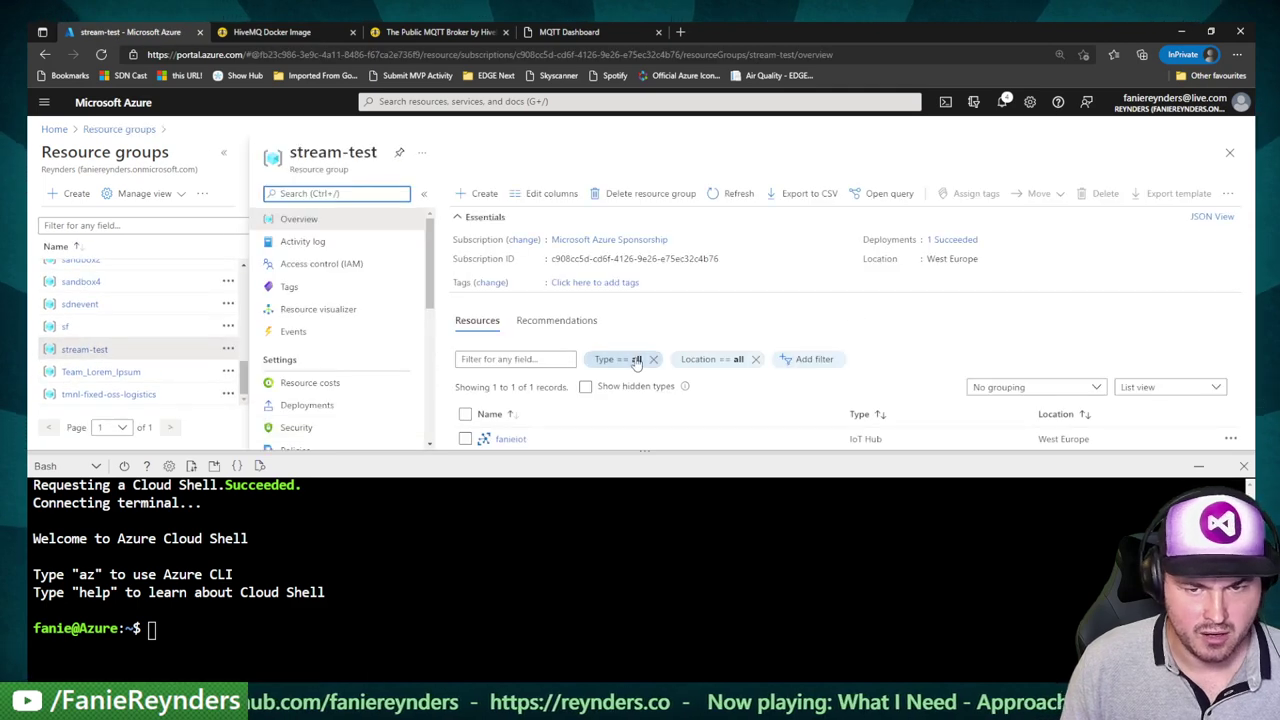
{"action": "right_click", "coordinate": [188, 634]}
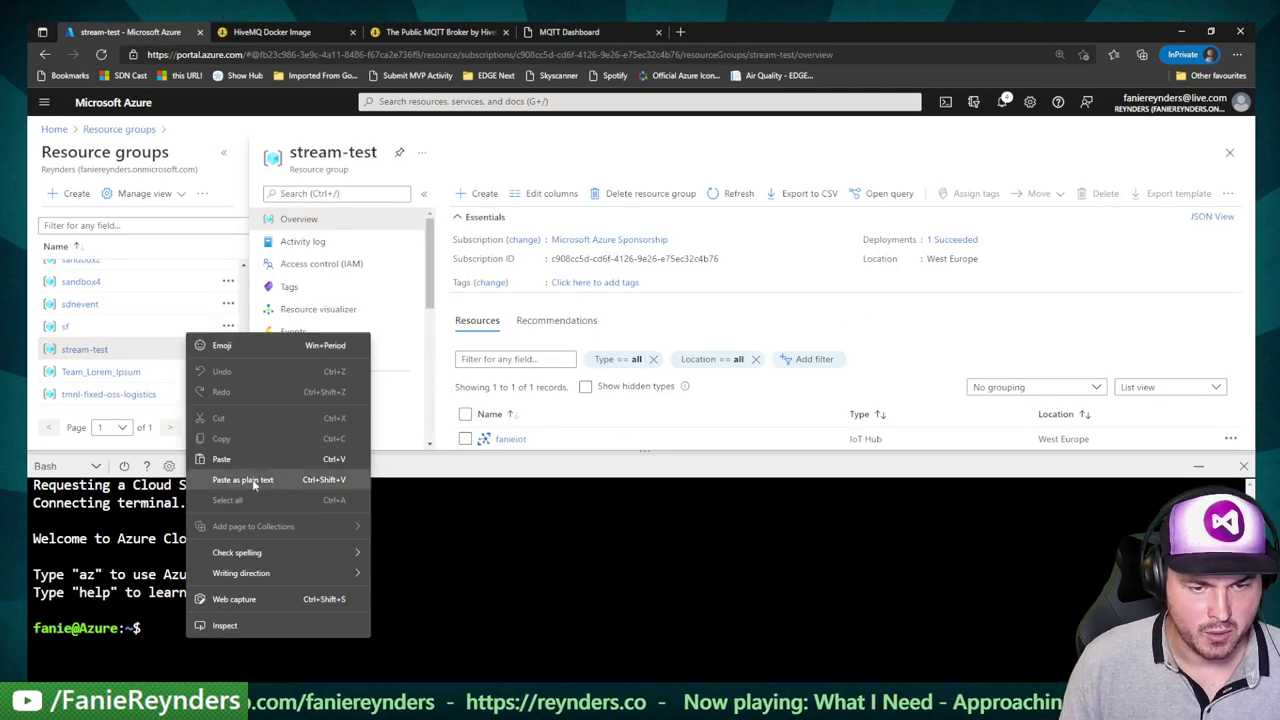
Run the pasted az container create command, which fails with ResourceGroupNotFound, then run az -h.
{"action": "left_click", "coordinate": [255, 481]}
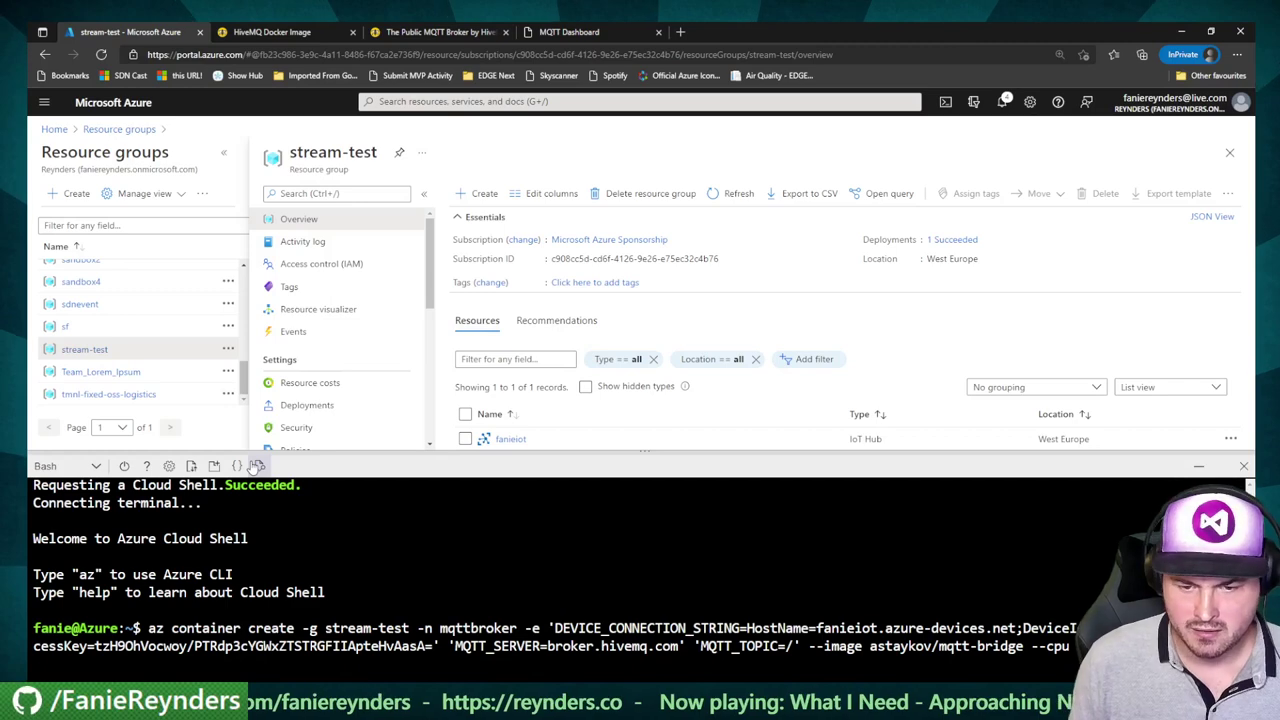
{"action": "key", "text": "Return"}
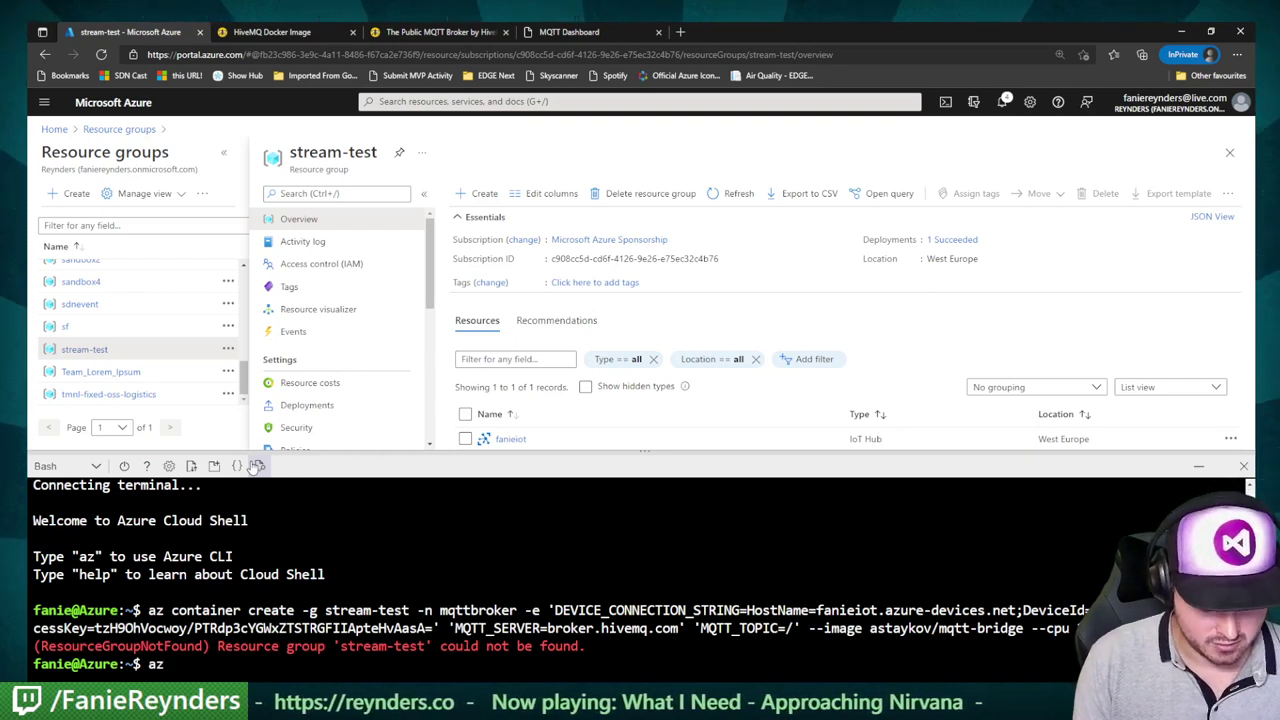
{"action": "type", "text": "-h"}
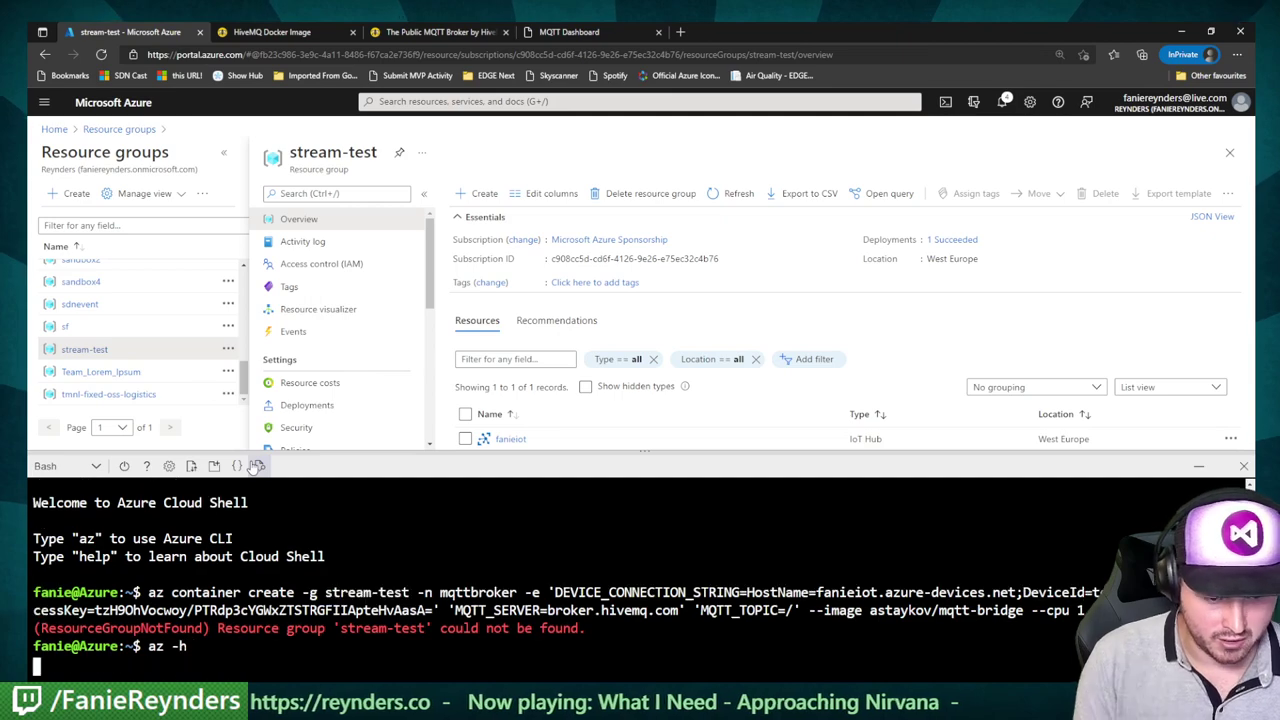
{"action": "key", "text": "Return"}
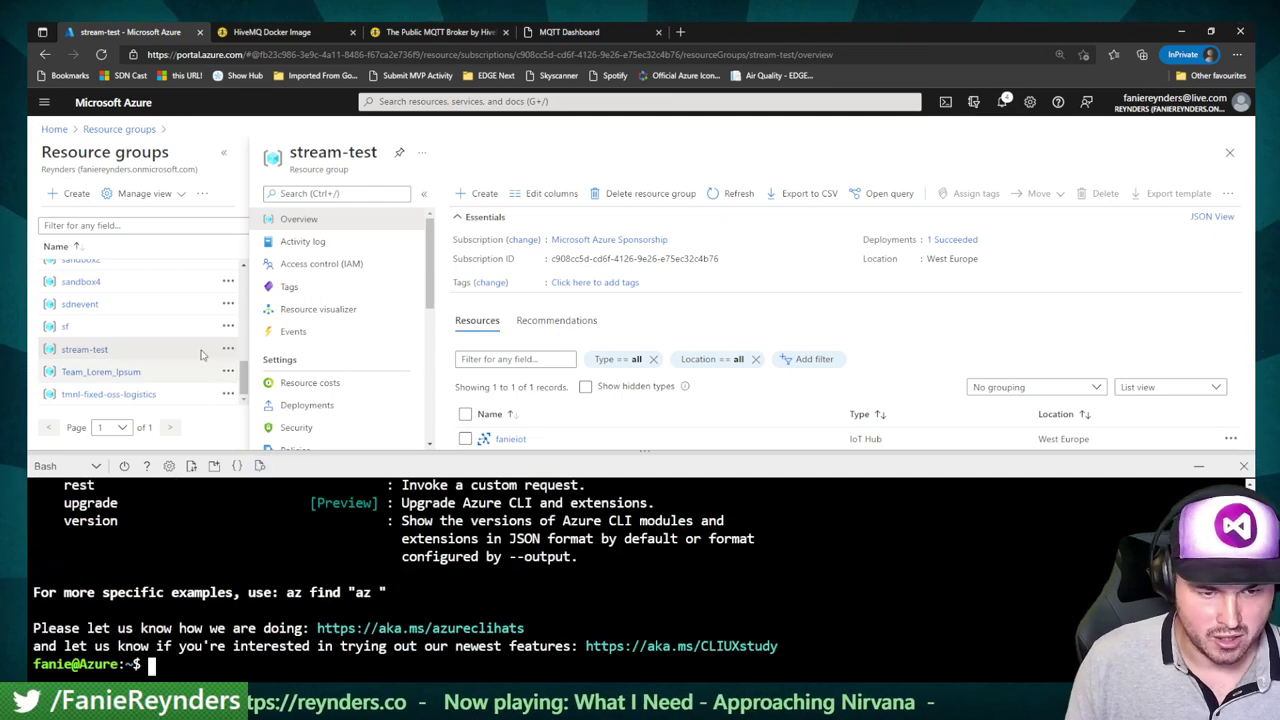
Enlarge the shell and run az account -h, then az account show.
{"action": "left_click_drag", "start_coordinate": [378, 461], "coordinate": [430, 184]}
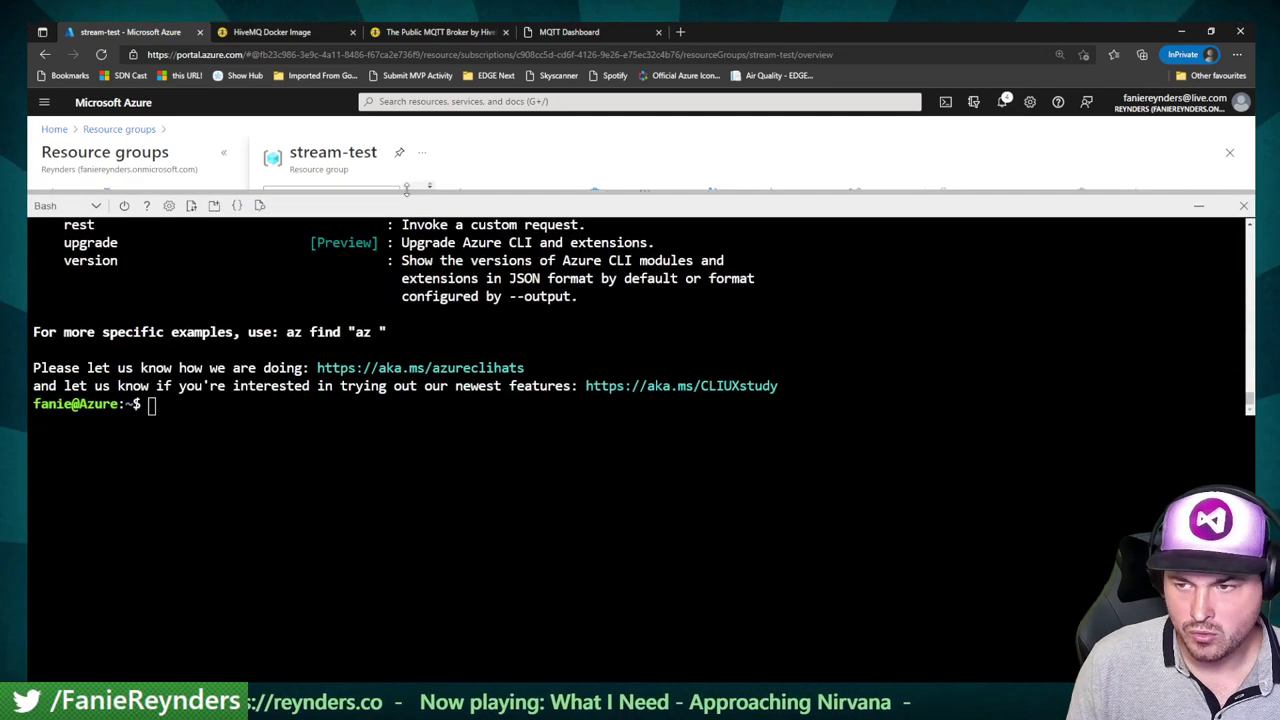
{"action": "scroll", "coordinate": [430, 184], "scroll_direction": "up", "scroll_amount": 15}
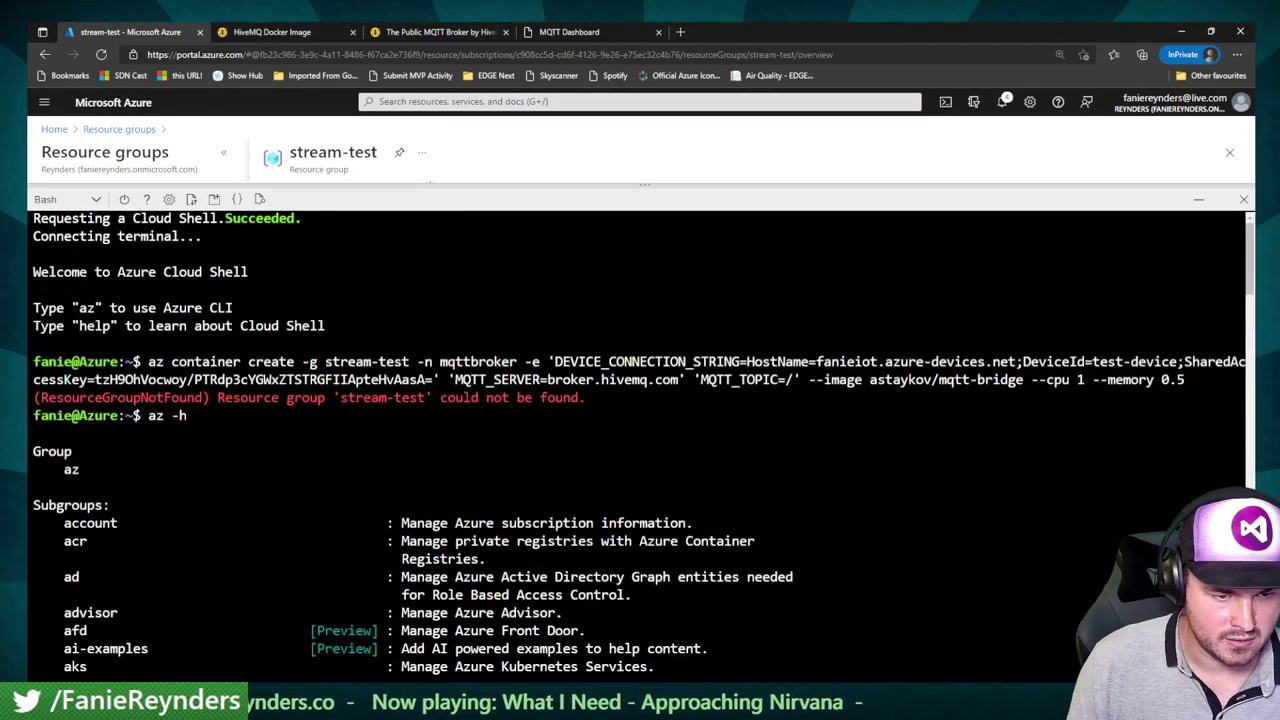
{"action": "scroll", "coordinate": [640, 440], "scroll_direction": "down", "scroll_amount": 2}
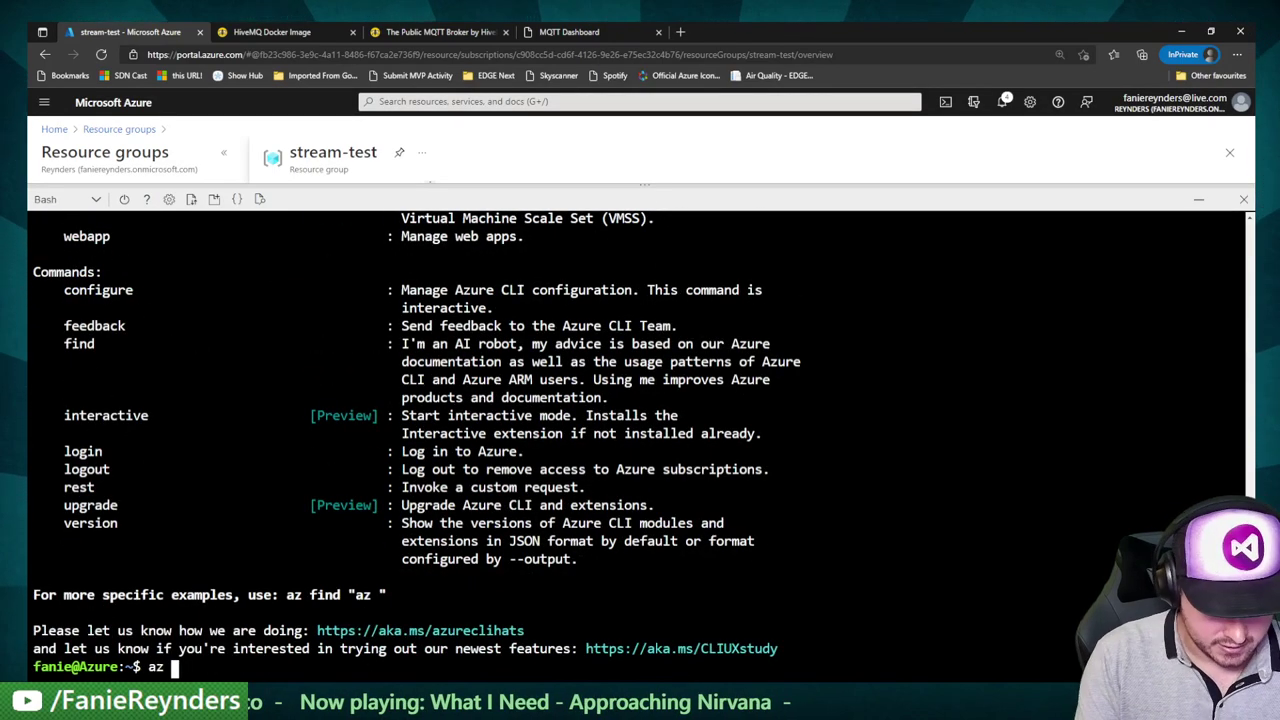
{"action": "type", "text": "account -h"}
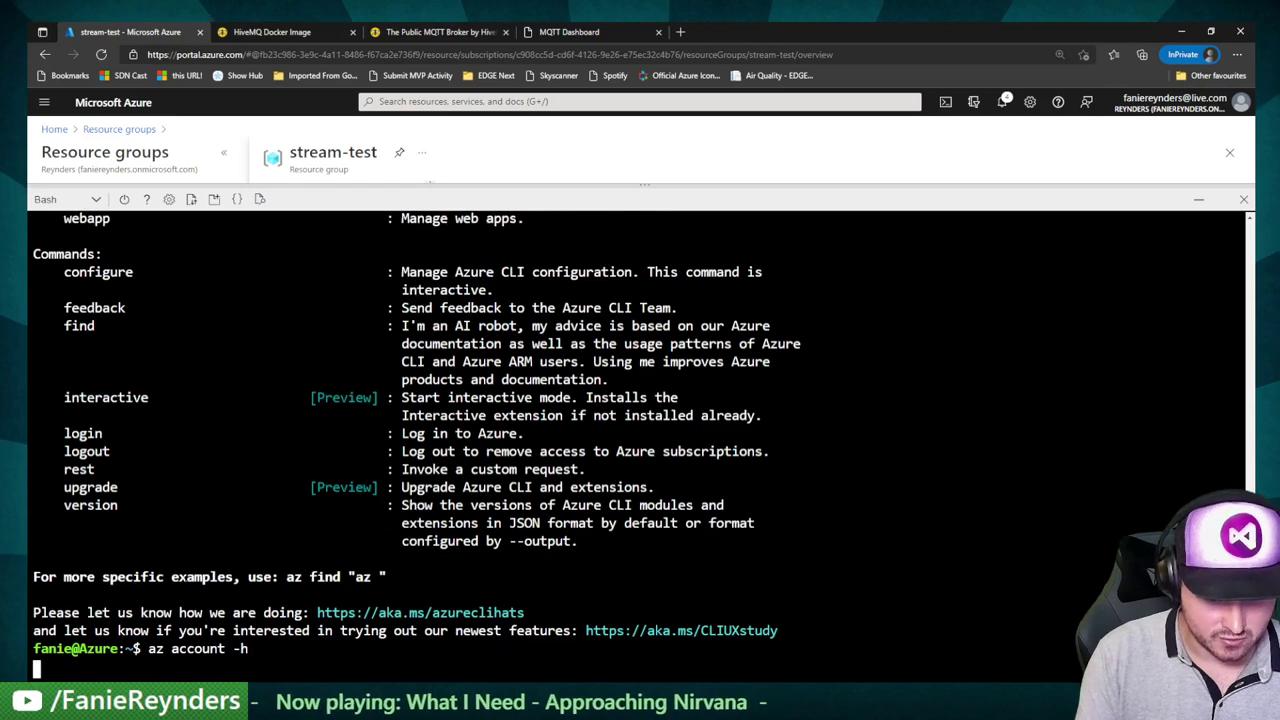
{"action": "key", "text": "Return"}
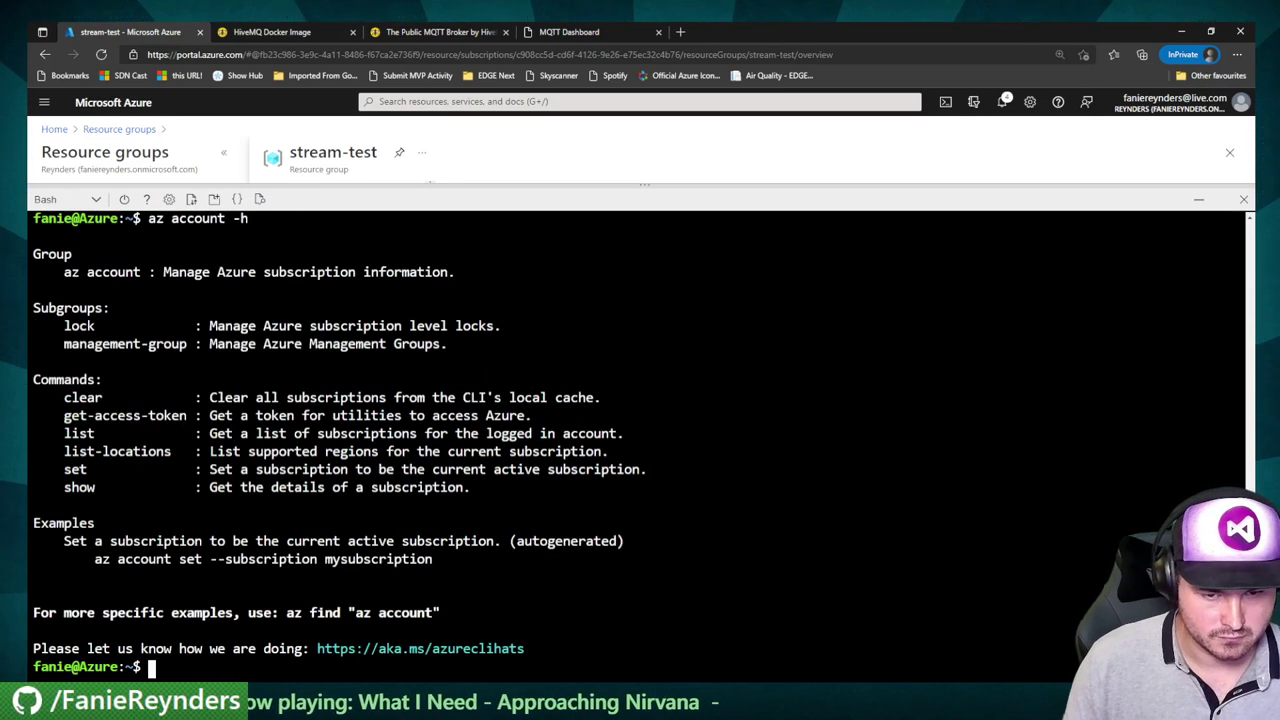
{"action": "key", "text": "BackSpace"}
{"action": "key", "text": "BackSpace"}
{"action": "type", "text": "sh"}
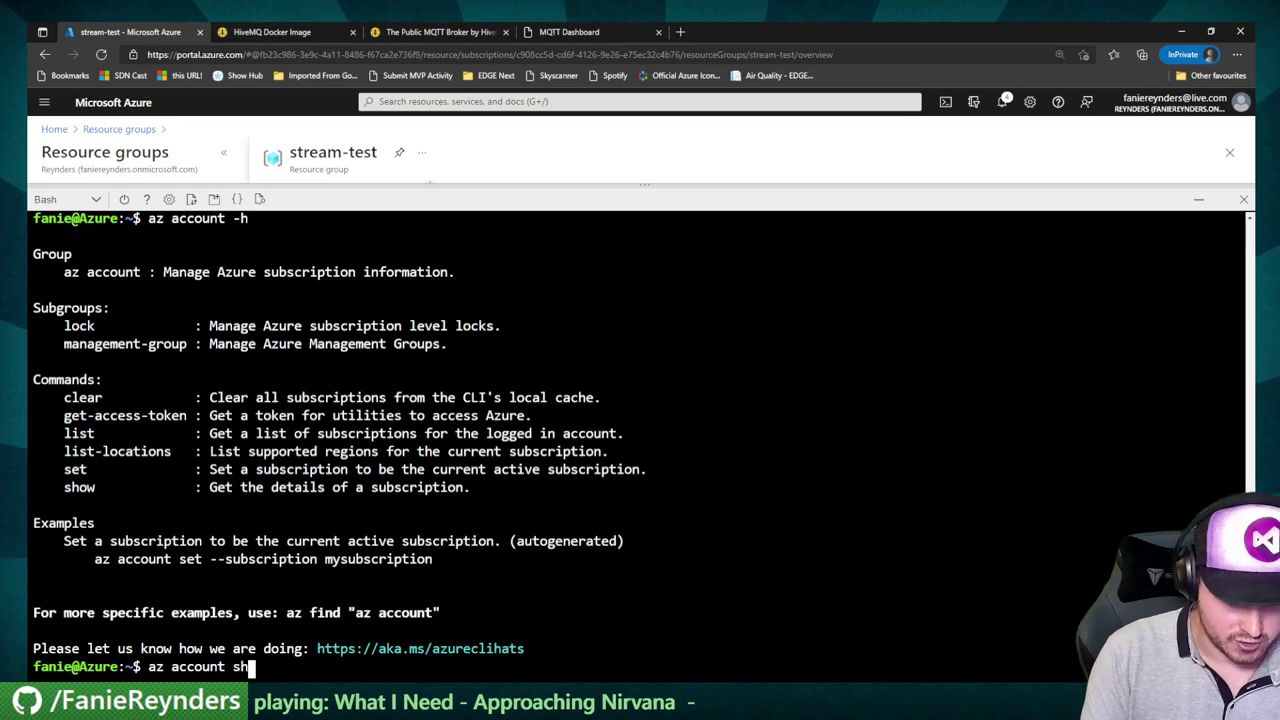
{"action": "type", "text": "ow"}
{"action": "key", "text": "Return"}
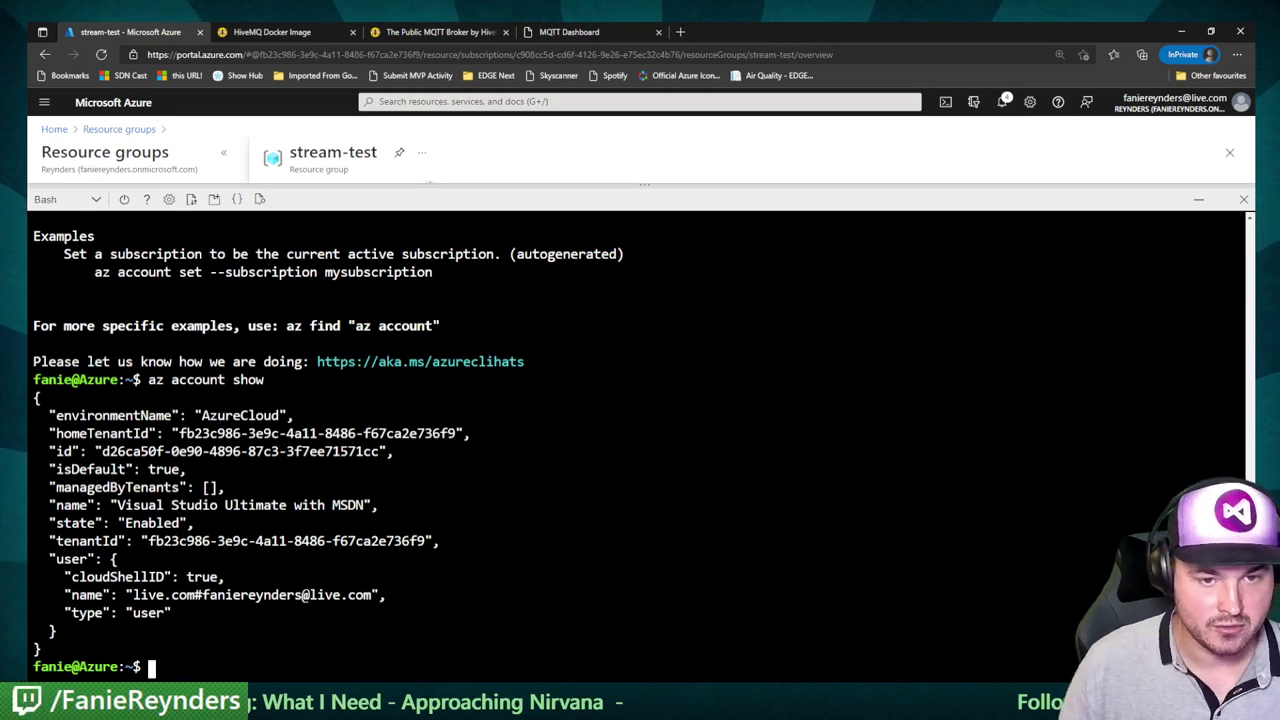
Run az account set --subscription with the pasted Microsoft Azure Sponsorship subscription ID holding stream-test.
{"action": "scroll", "coordinate": [640, 440], "scroll_direction": "up", "scroll_amount": 1}
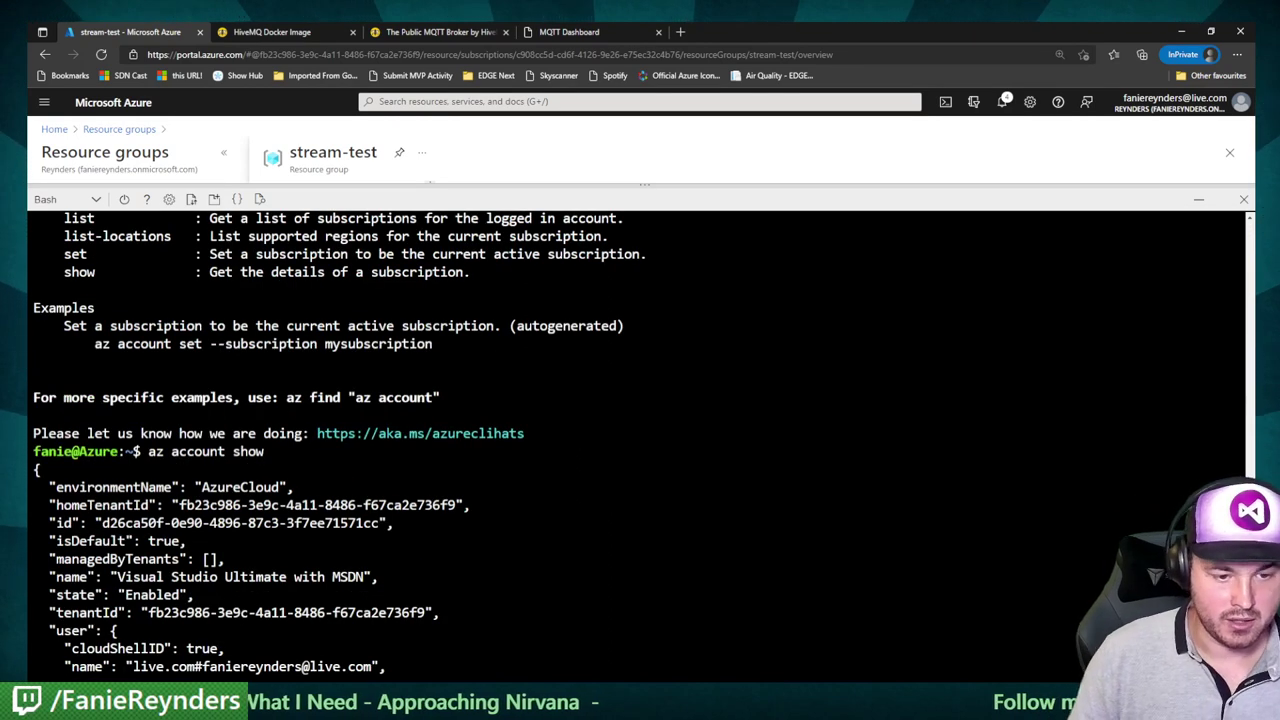
{"action": "scroll", "coordinate": [640, 440], "scroll_direction": "down", "scroll_amount": 1}
{"action": "type", "text": "az acc"}
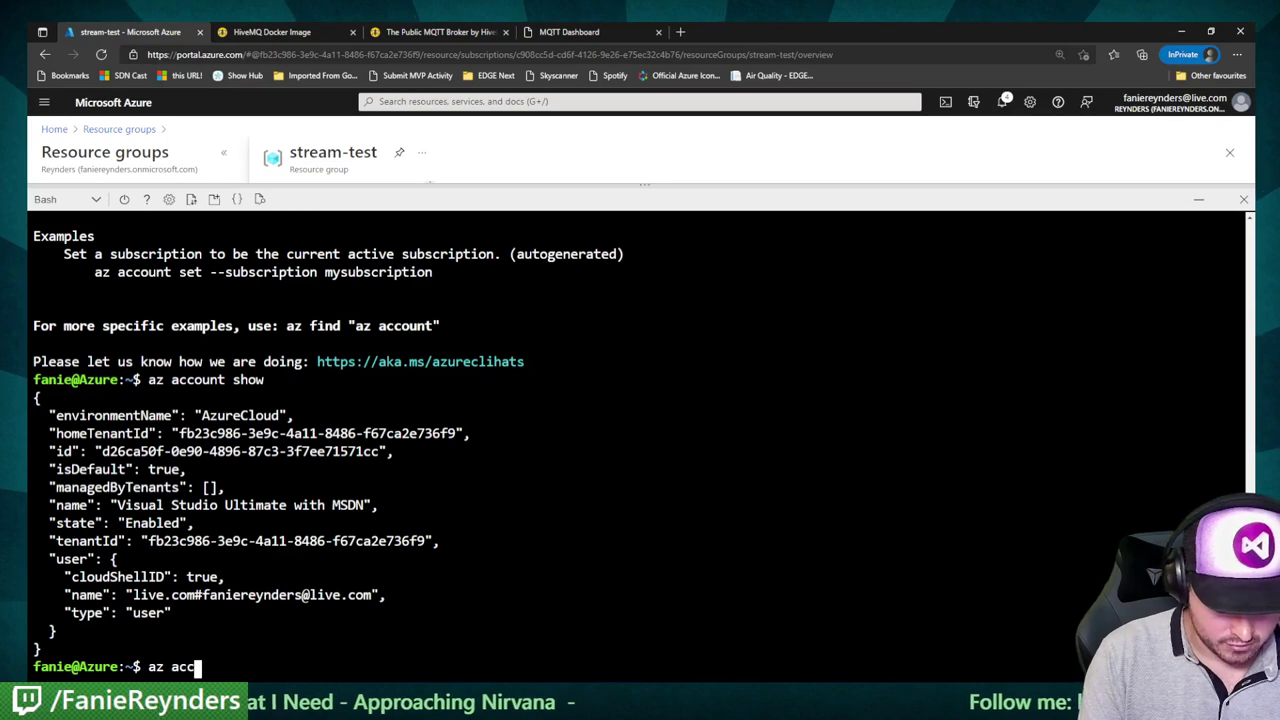
{"action": "type", "text": "ount "}
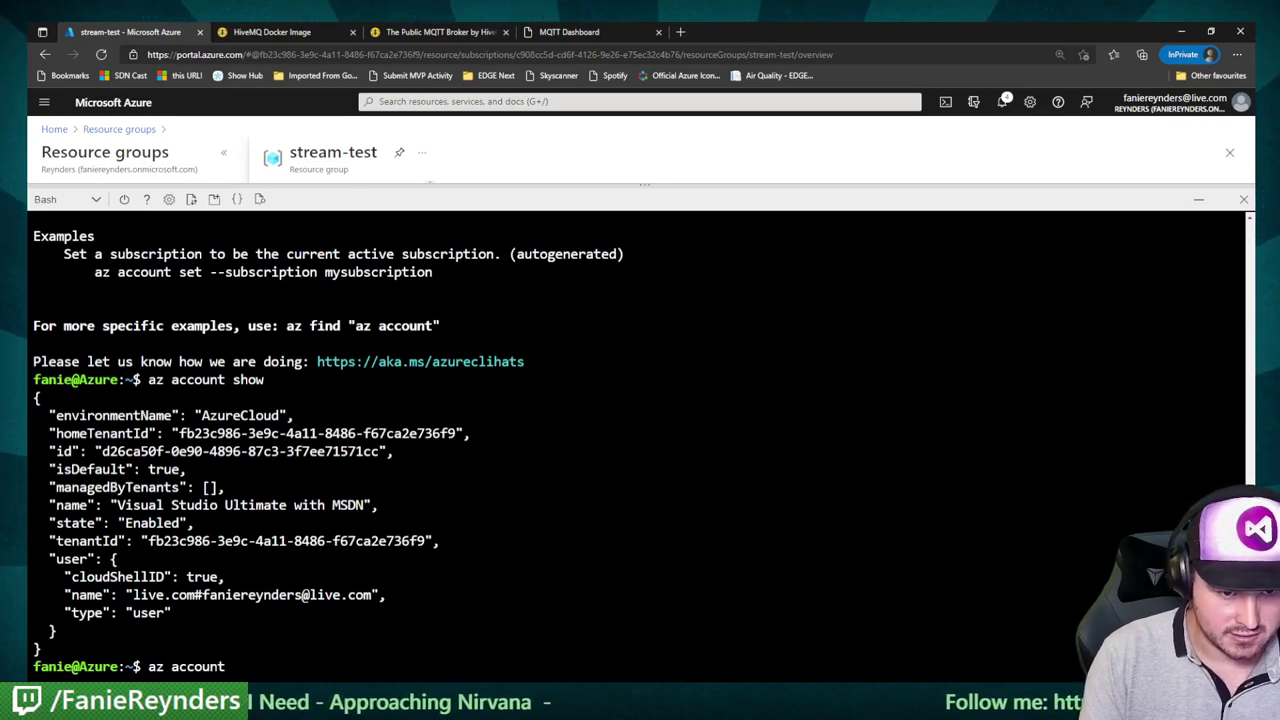
{"action": "type", "text": "set "}
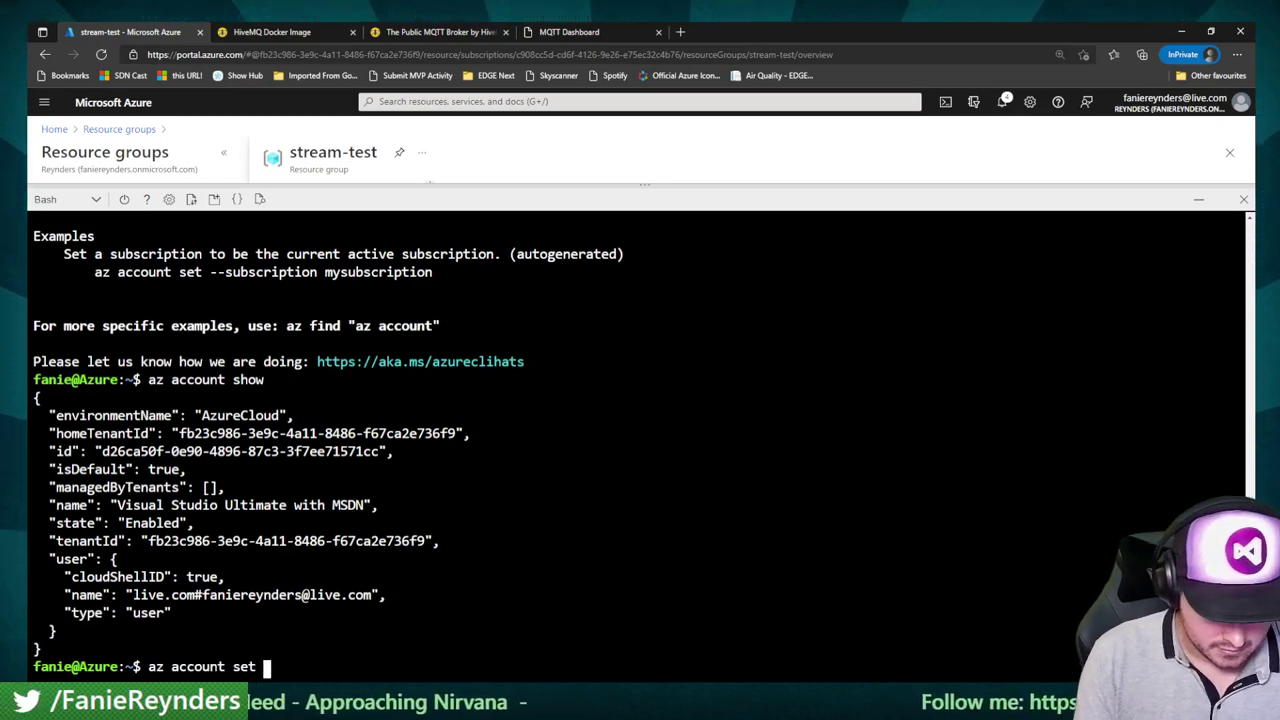
{"action": "type", "text": "--subscri"}
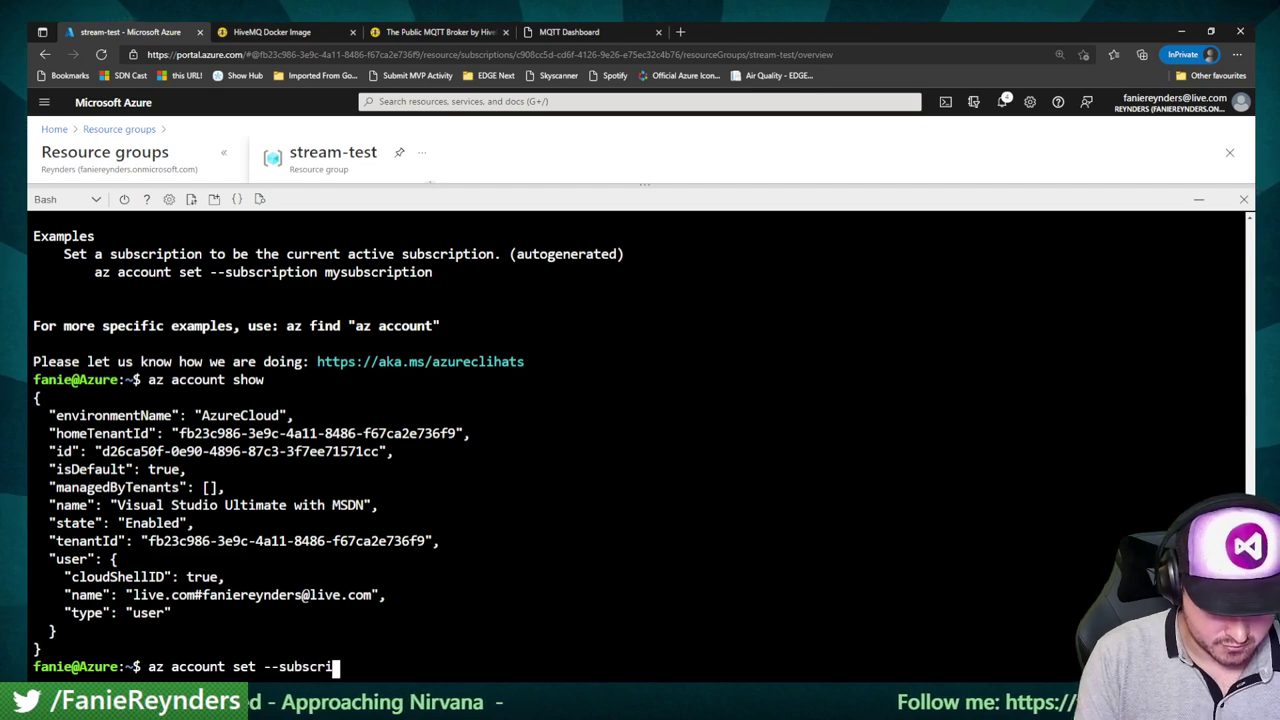
{"action": "type", "text": "ption"}
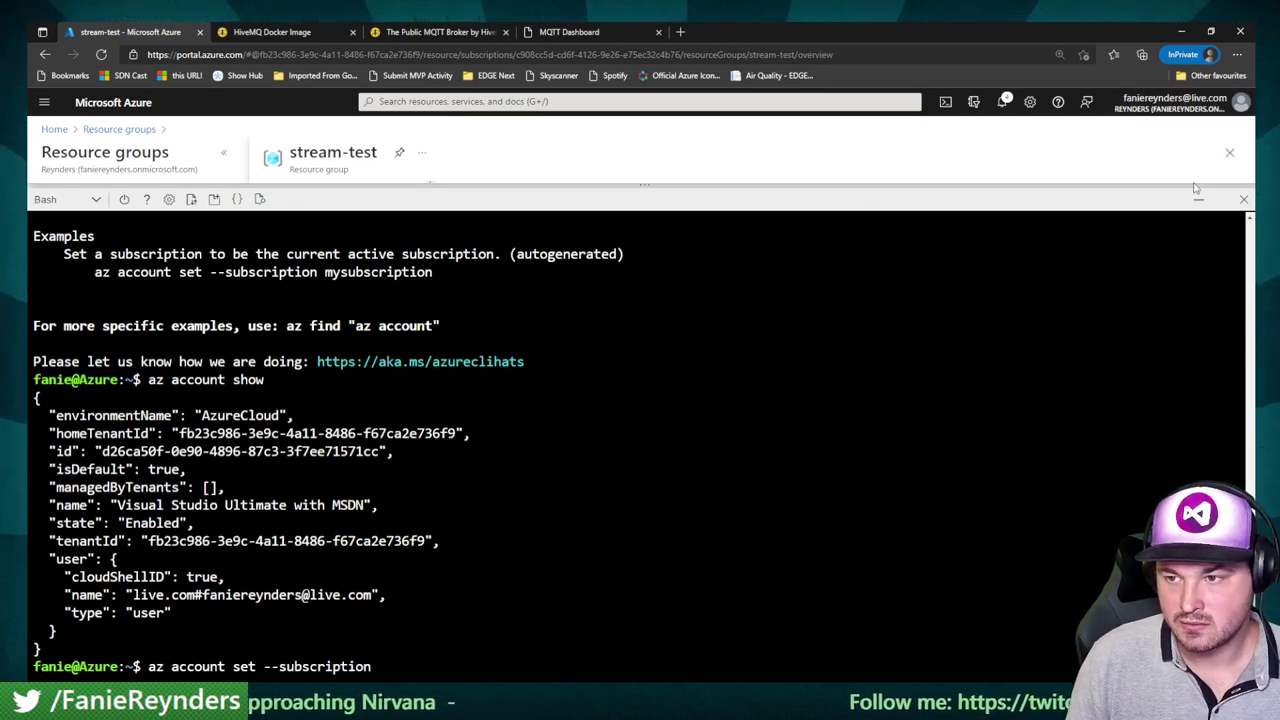
{"action": "left_click_drag", "start_coordinate": [1117, 184], "coordinate": [1117, 485]}
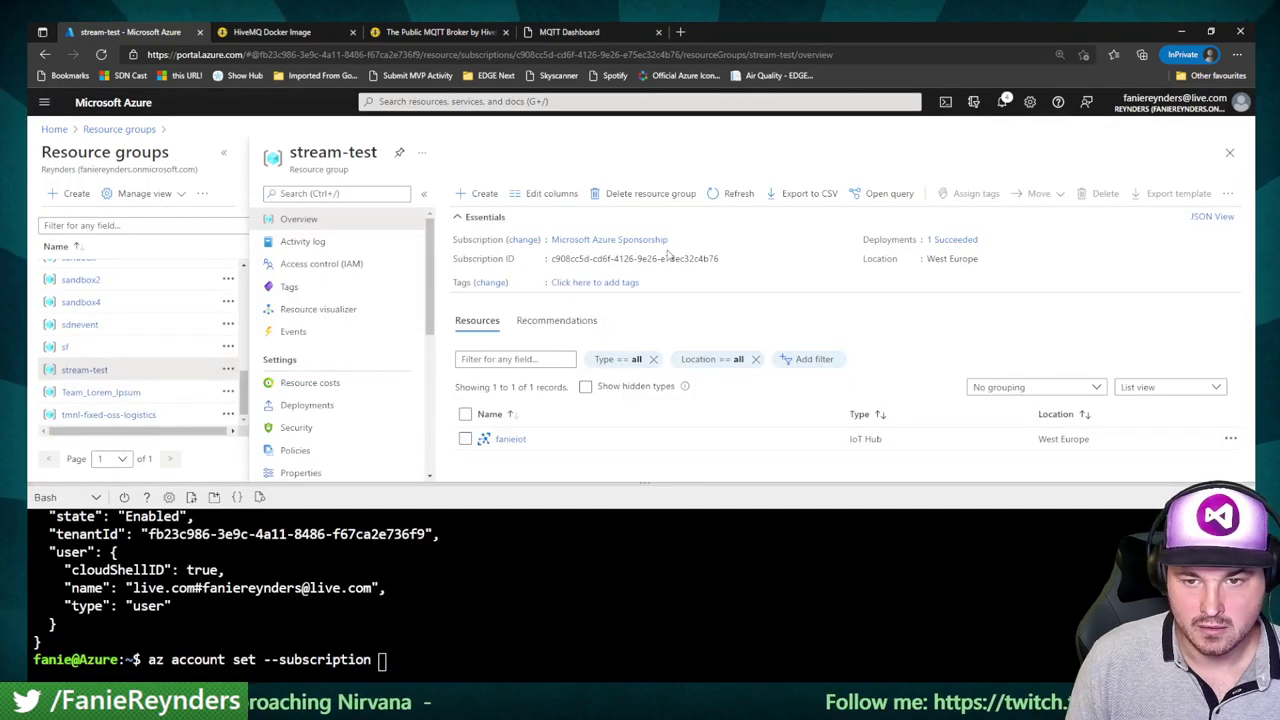
{"action": "right_click", "coordinate": [393, 660]}
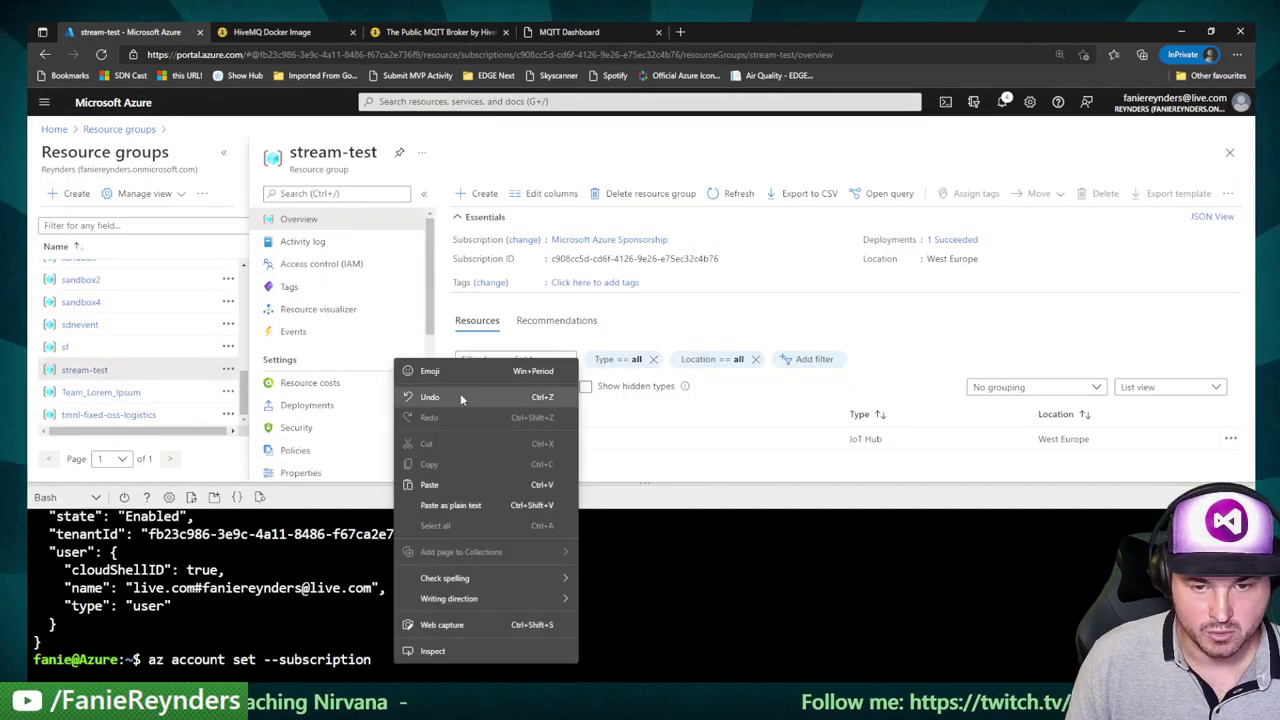
{"action": "left_click", "coordinate": [477, 486]}
{"action": "key", "text": "Return"}
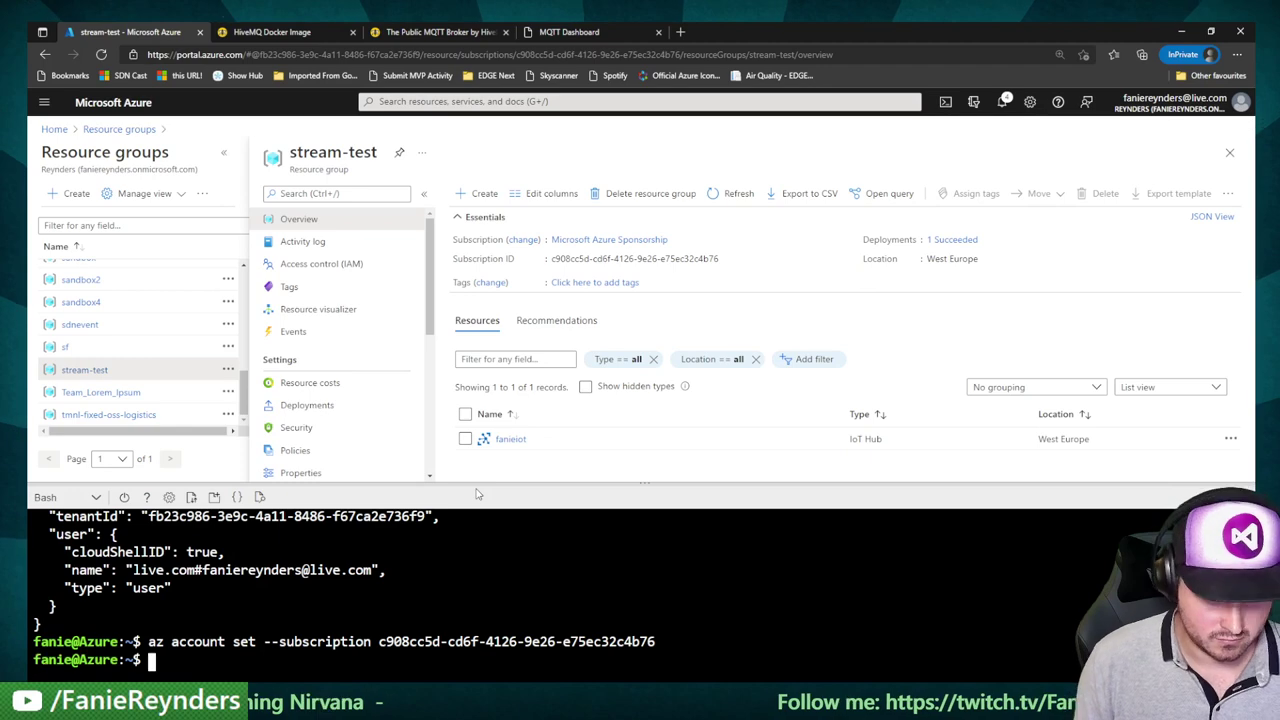
{"action": "type", "text": "az account show"}
{"action": "key", "text": "BackSpace"}
{"action": "key", "text": "BackSpace"}
{"action": "key", "text": "BackSpace"}
{"action": "key", "text": "BackSpace"}
Paste and rerun az container create for the astaykov/mqtt-bridge image in stream-test.
{"action": "type", "text": "-h"}
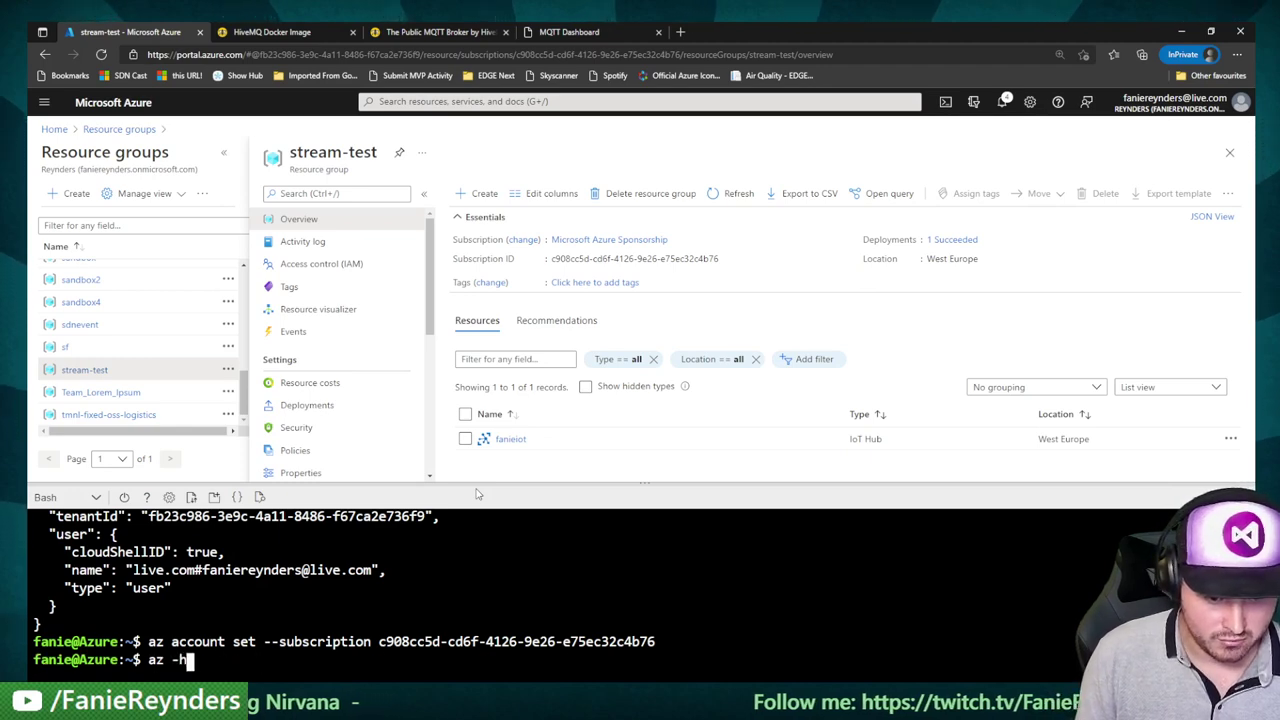
{"action": "key", "text": "BackSpace"}
{"action": "key", "text": "BackSpace"}
{"action": "key", "text": "BackSpace"}
{"action": "key", "text": "BackSpace"}
{"action": "key", "text": "BackSpace"}
{"action": "key", "text": "ctrl+v"}
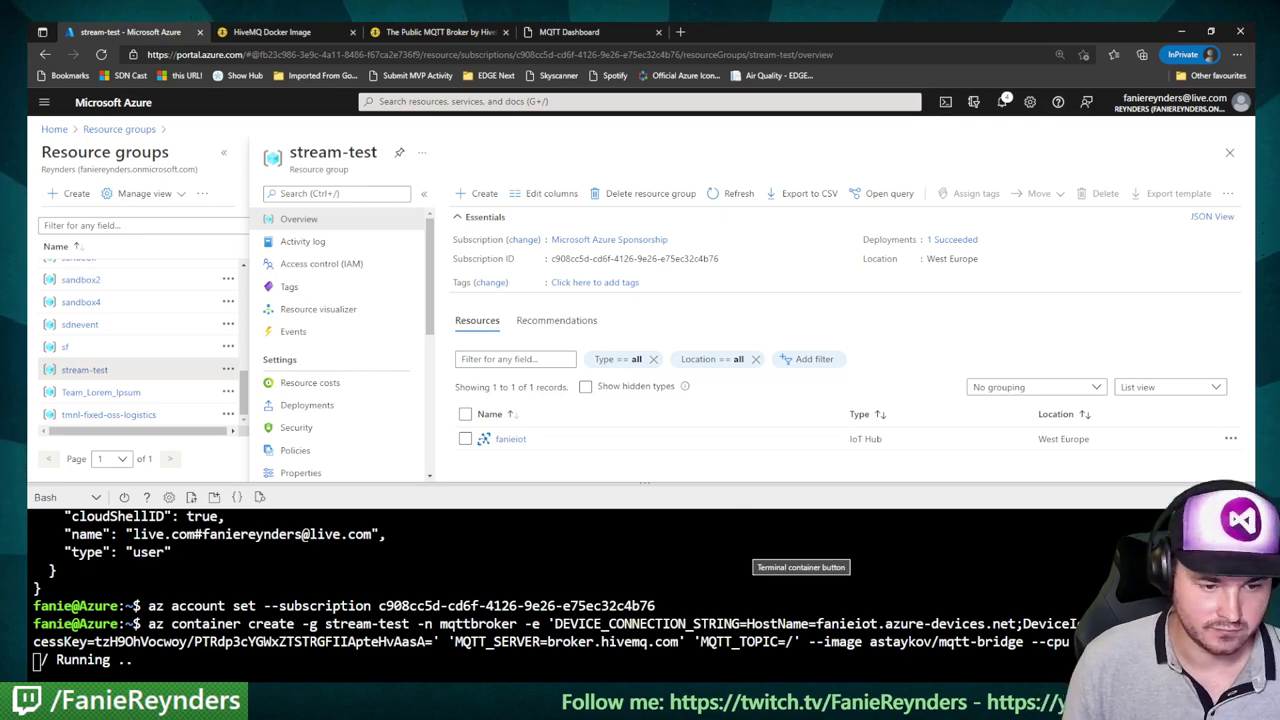
Shrink the Cloud Shell pane to show the fanieiot row, then open Windows notifications.
{"action": "left_click_drag", "start_coordinate": [720, 484], "coordinate": [729, 436]}
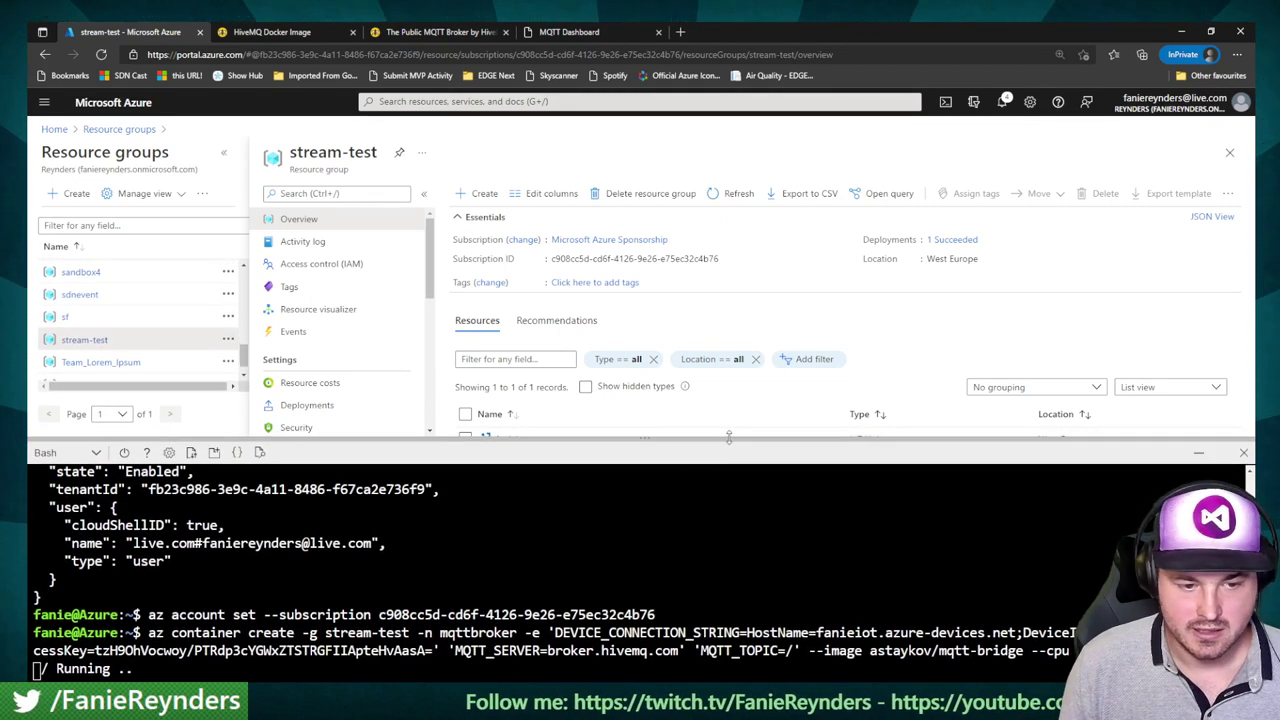
{"action": "left_click_drag", "start_coordinate": [729, 437], "coordinate": [731, 440]}
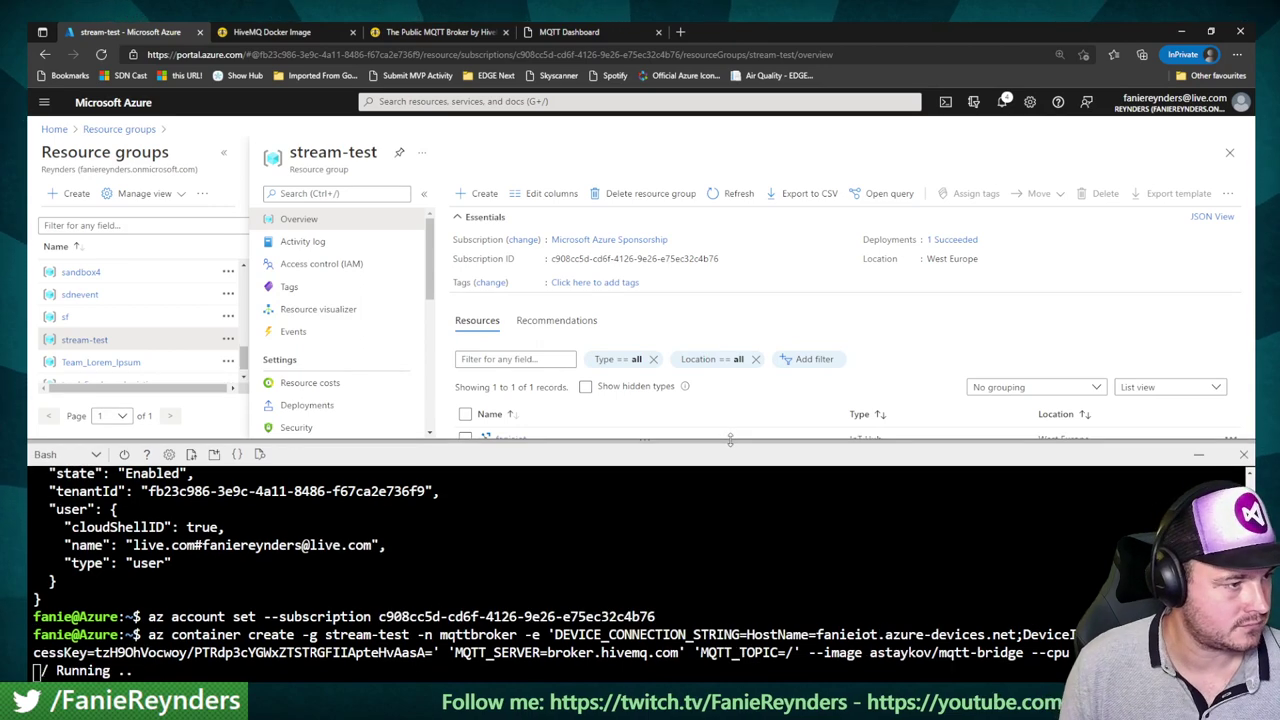
{"action": "left_click_drag", "start_coordinate": [730, 440], "coordinate": [734, 444]}
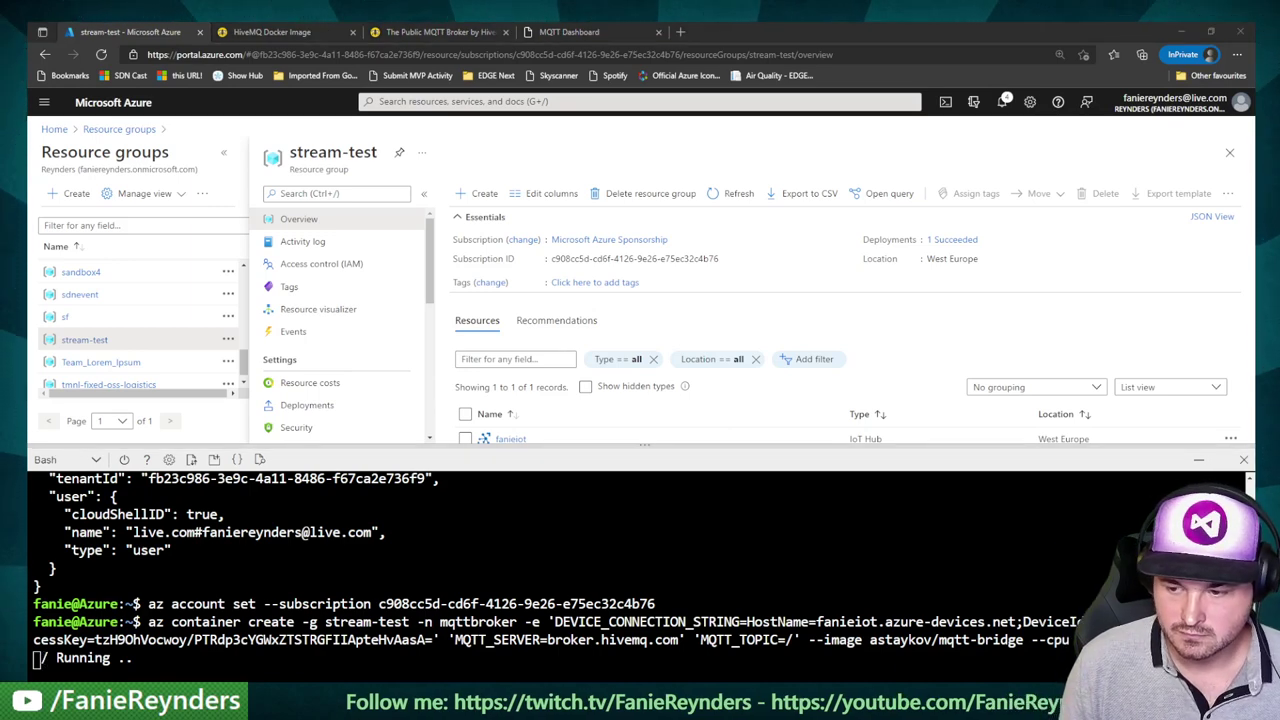
{"action": "key", "text": "super+n"}
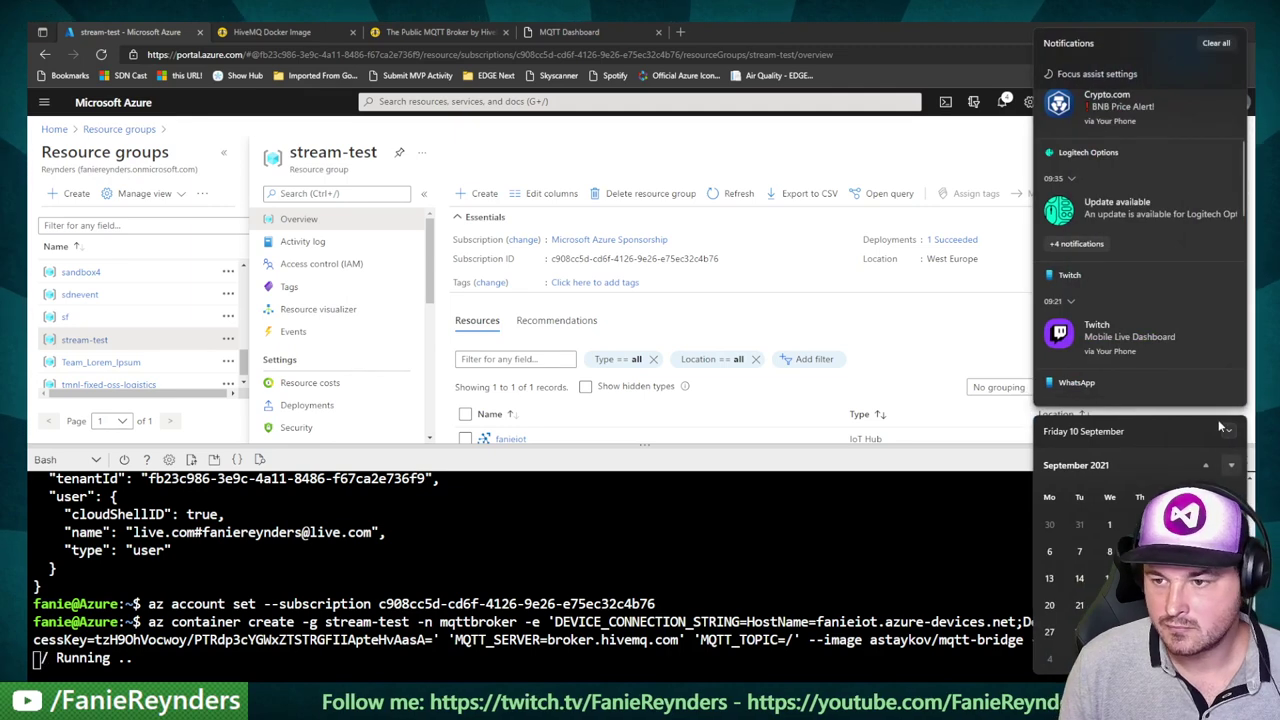
Switch Focus assist to Alarms only and close Settings.
{"action": "left_click", "coordinate": [1089, 75]}
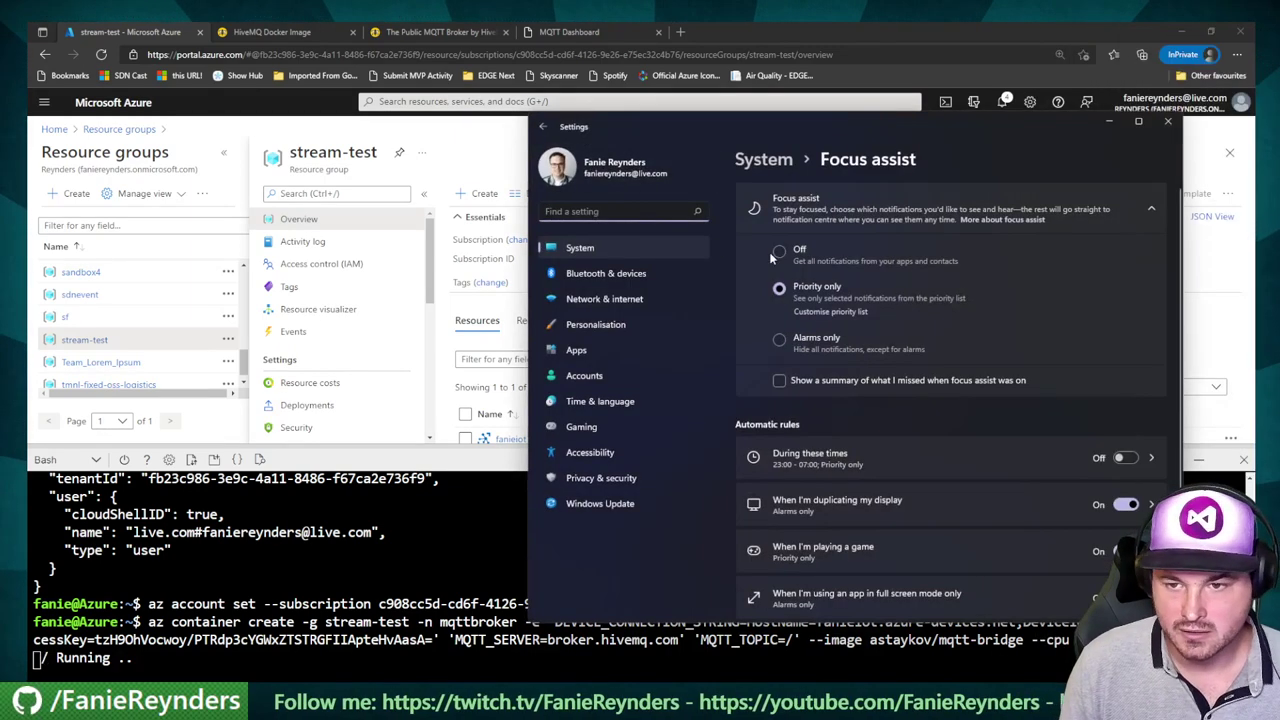
{"action": "left_click", "coordinate": [780, 340]}
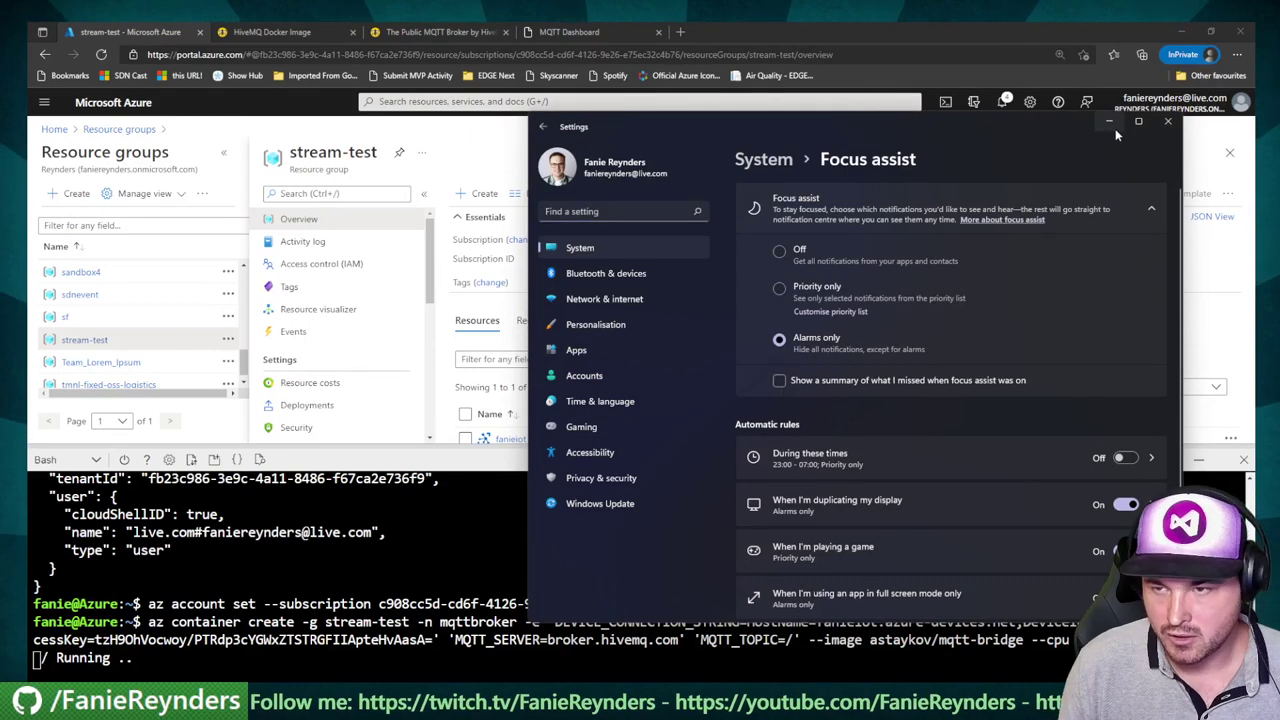
{"action": "left_click", "coordinate": [1167, 121]}
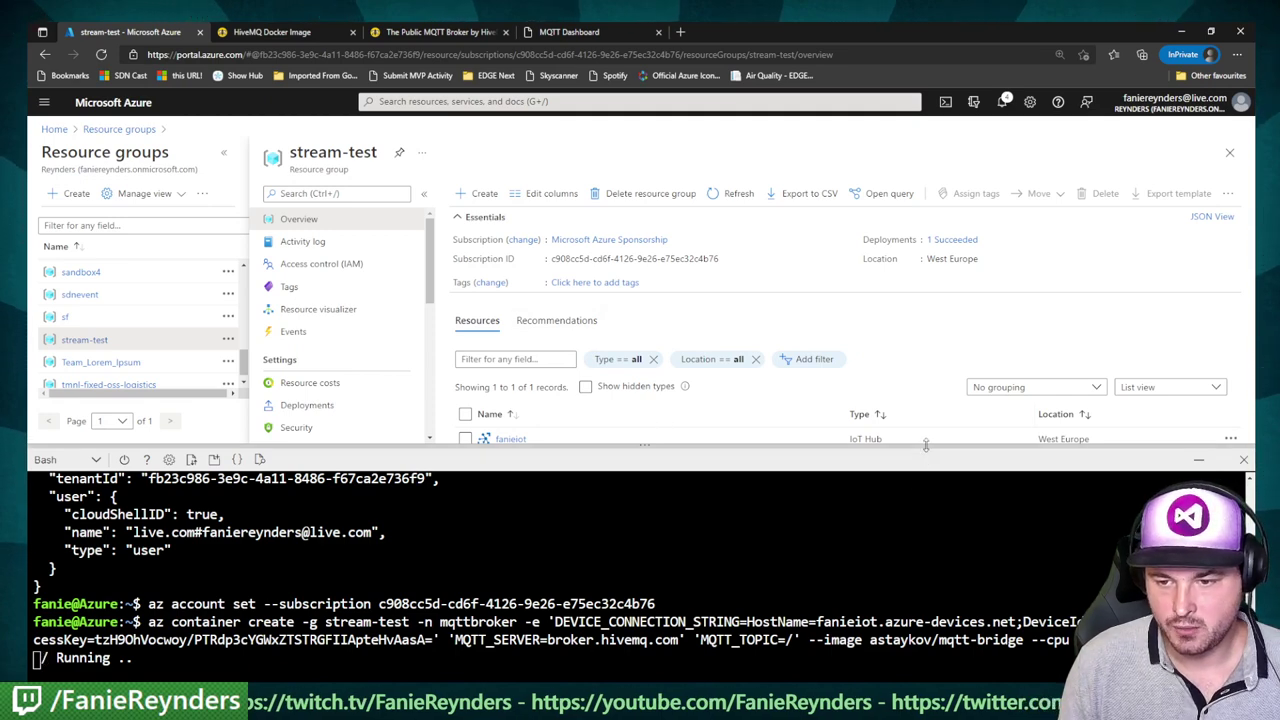
Refresh stream-test, review the running mqttbroker container instance, then return to stream-test via Resource groups.
{"action": "left_click_drag", "start_coordinate": [880, 450], "coordinate": [760, 554]}
{"action": "left_click", "coordinate": [736, 194]}
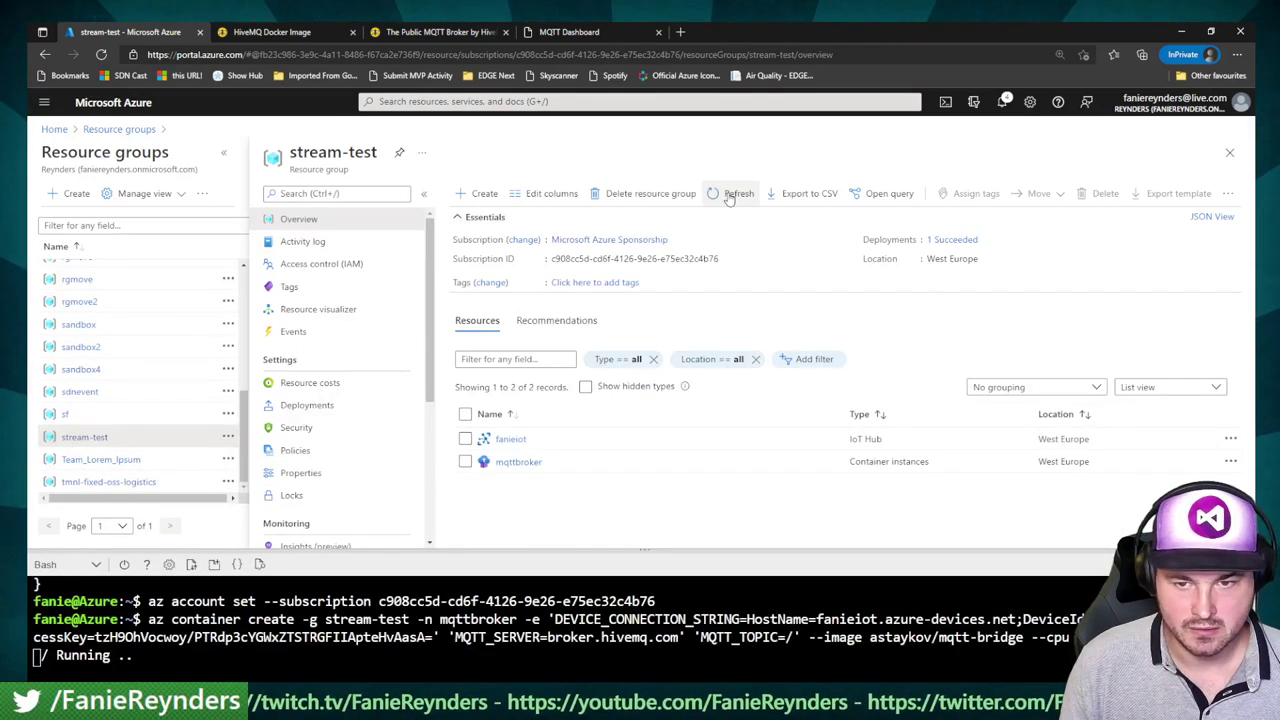
{"action": "left_click", "coordinate": [520, 462]}
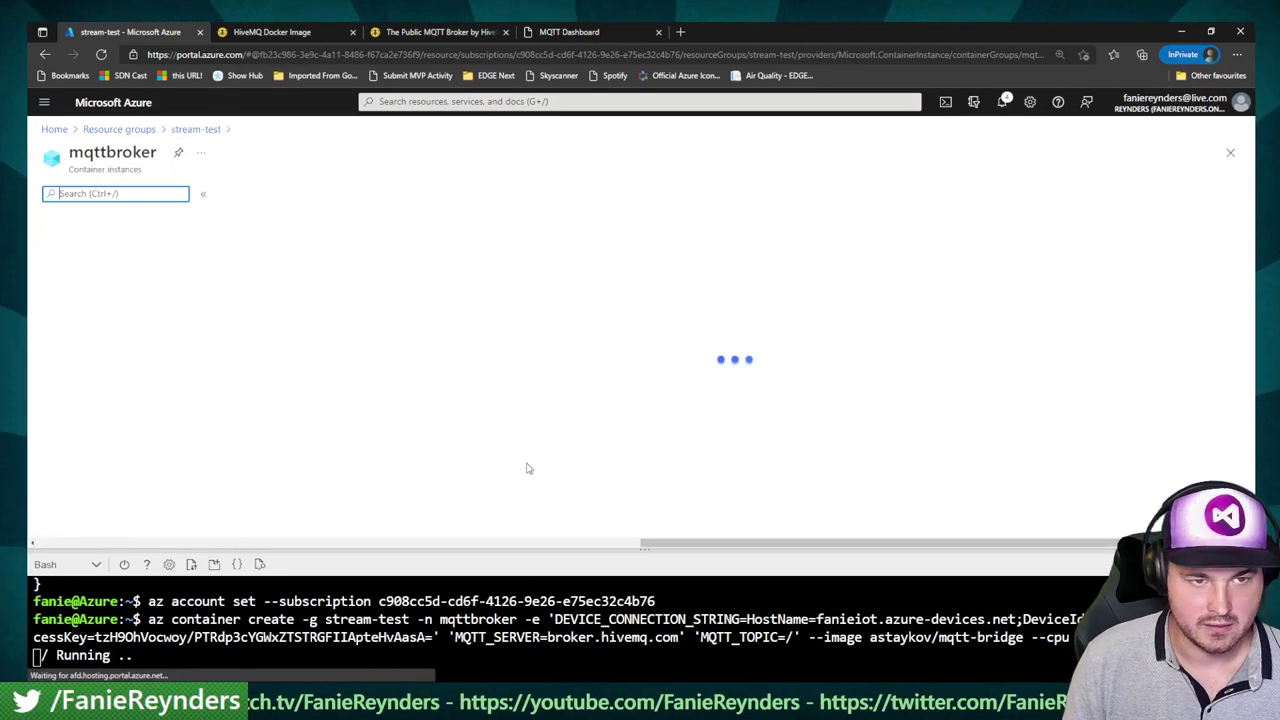
{"action": "scroll", "coordinate": [545, 455], "scroll_direction": "down", "scroll_amount": 5}
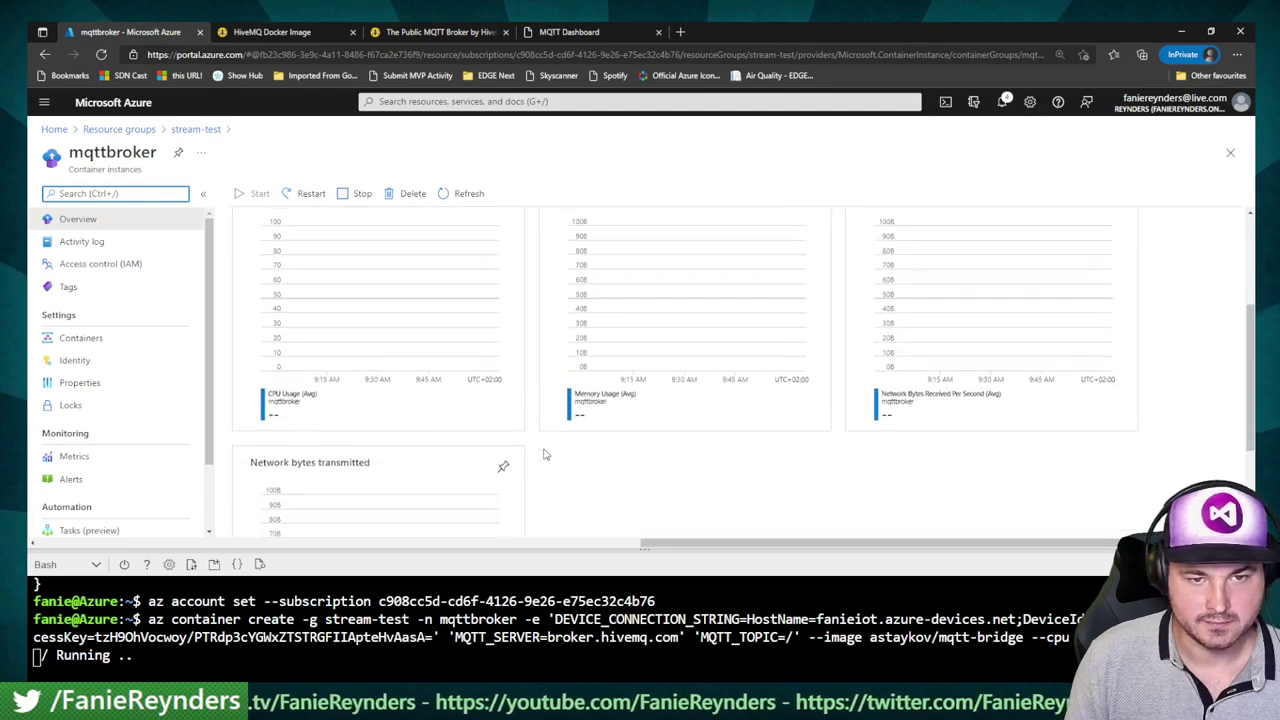
{"action": "scroll", "coordinate": [545, 455], "scroll_direction": "down", "scroll_amount": 1}
{"action": "scroll", "coordinate": [545, 455], "scroll_direction": "up", "scroll_amount": 6}
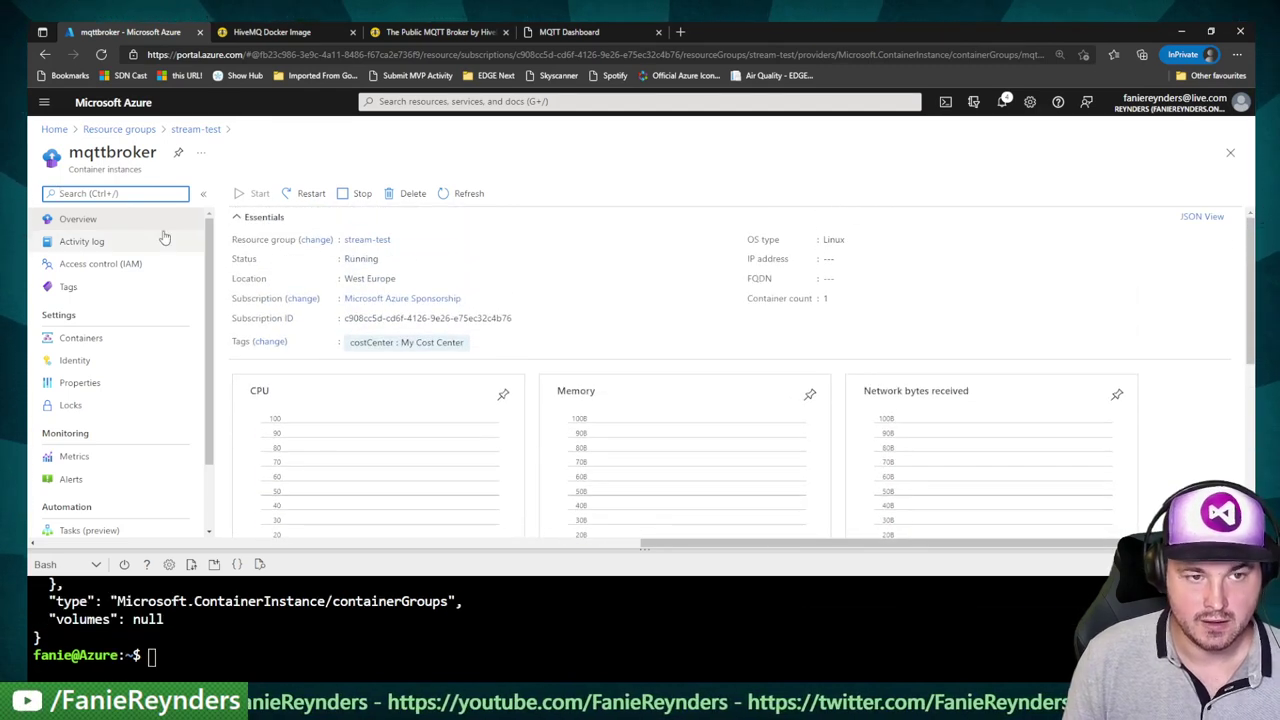
{"action": "left_click", "coordinate": [136, 130]}
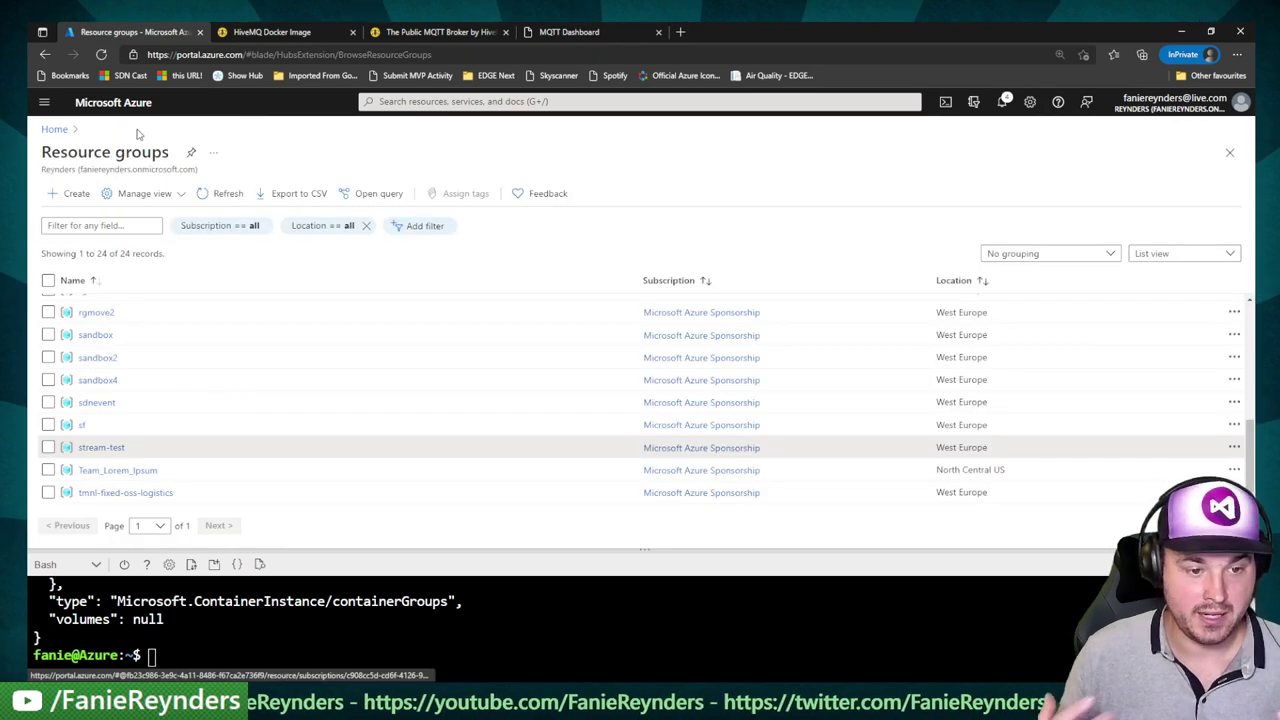
{"action": "left_click", "coordinate": [88, 448]}
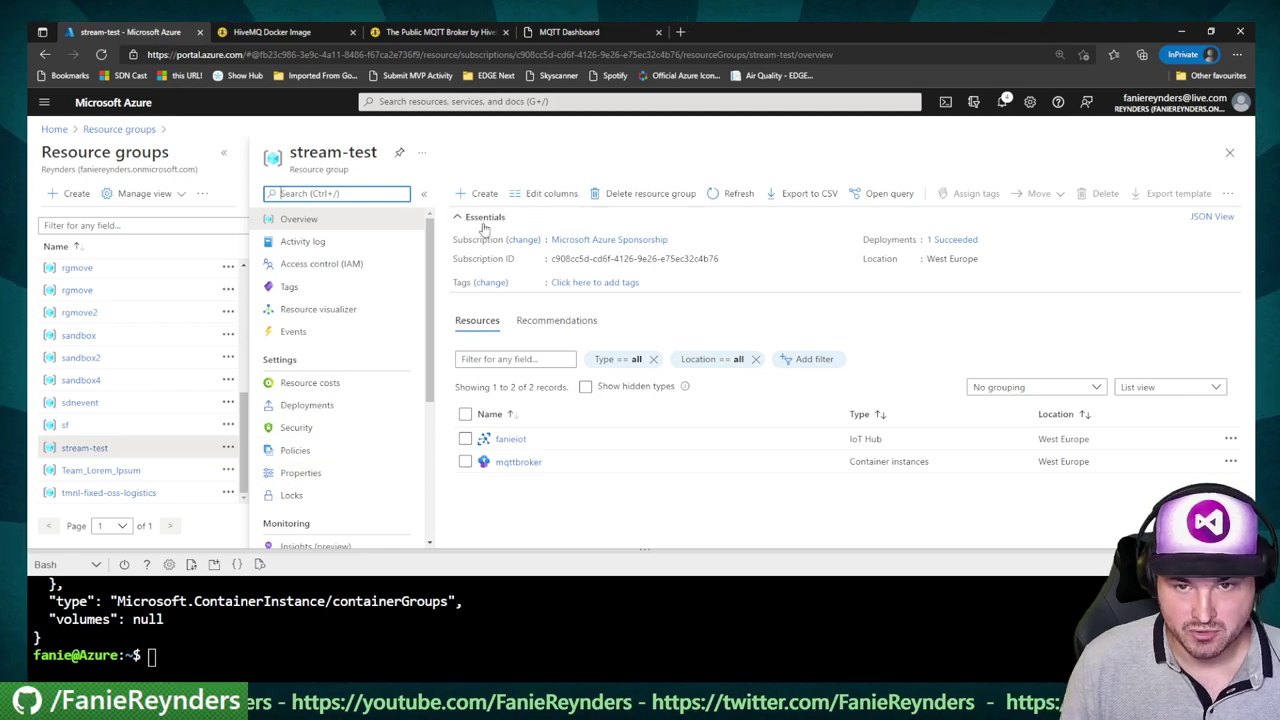
Start + Create in stream-test, reviewing the Cloud Shell JSON output before shrinking the shell back.
{"action": "left_click", "coordinate": [478, 193]}
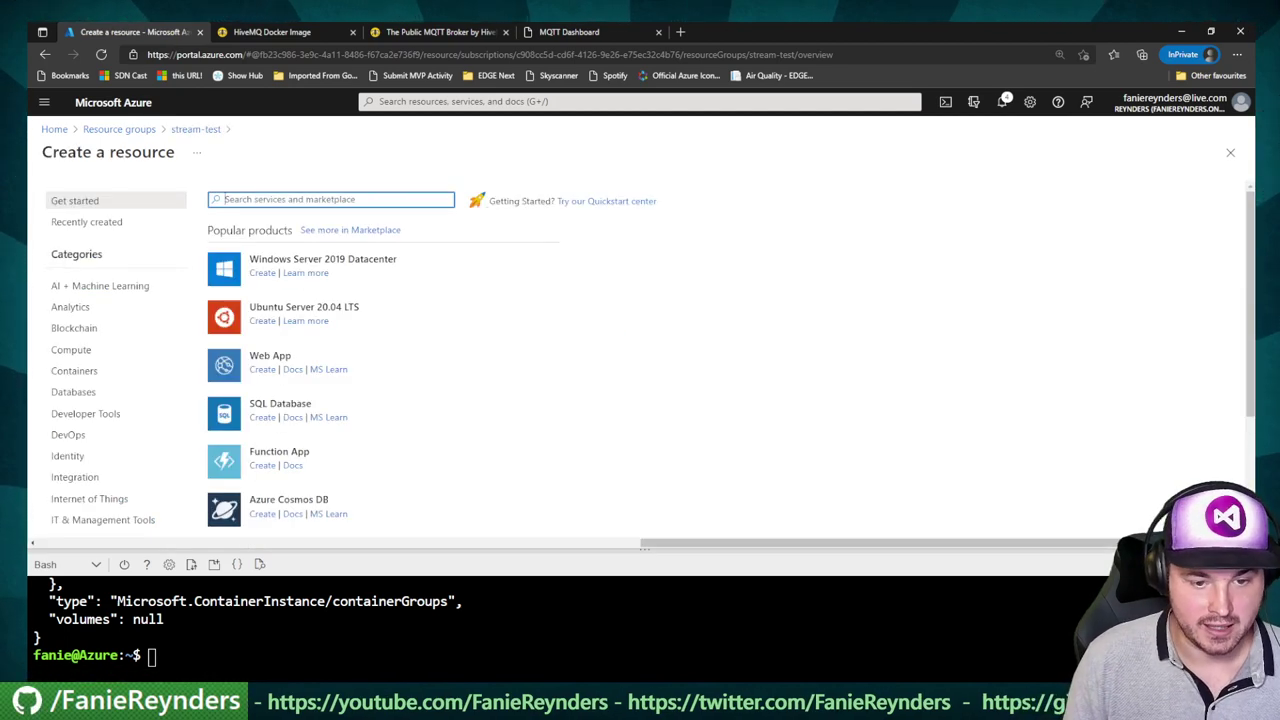
{"action": "left_click_drag", "start_coordinate": [496, 551], "coordinate": [496, 331]}
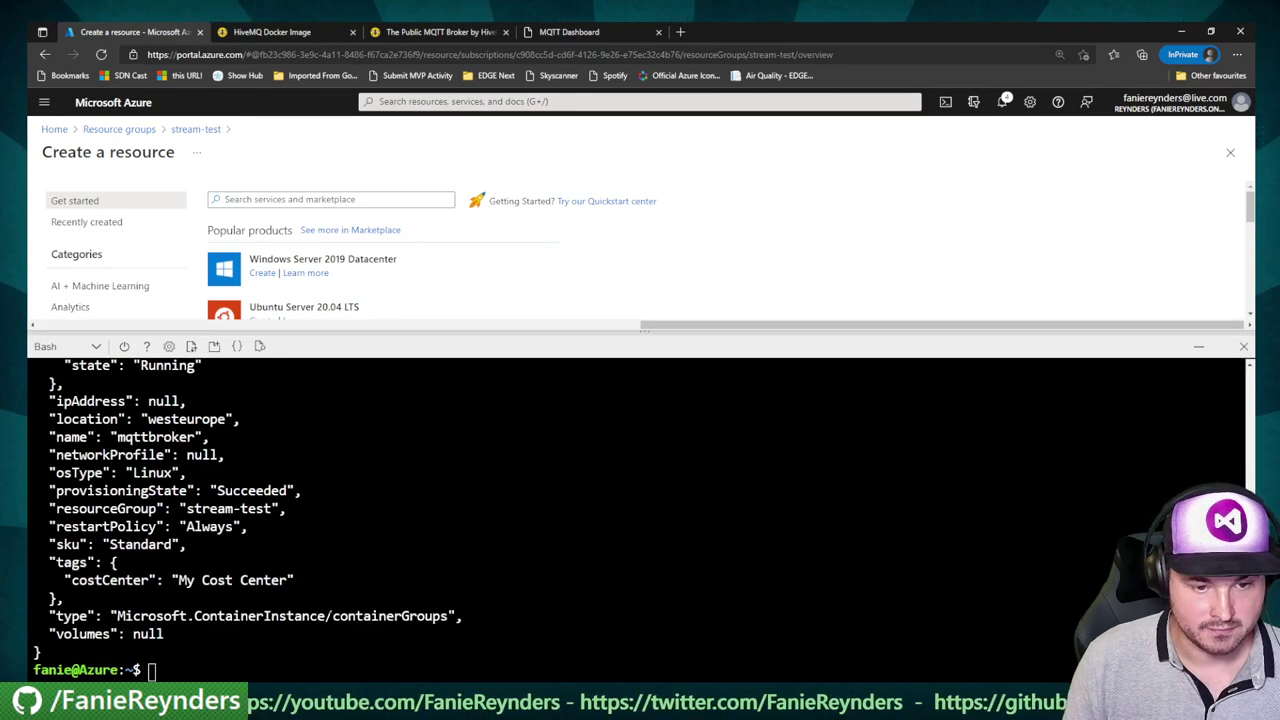
{"action": "scroll", "coordinate": [640, 510], "scroll_direction": "up", "scroll_amount": 5}
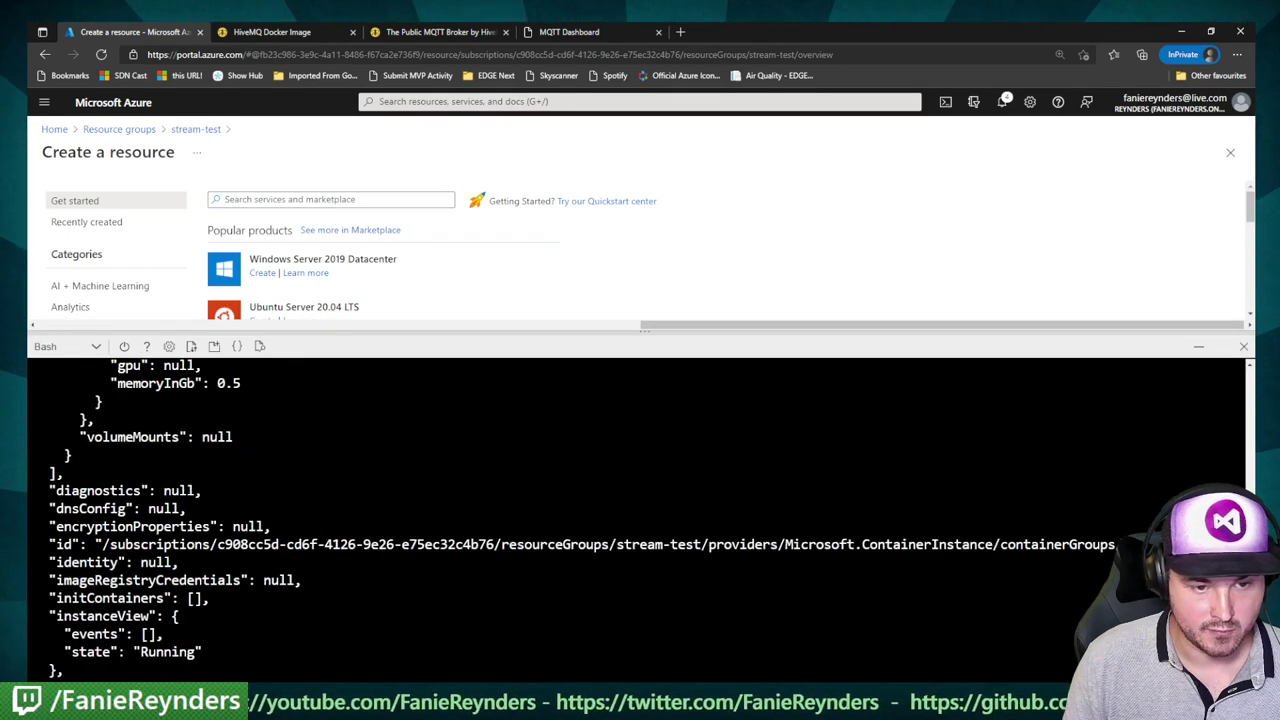
{"action": "scroll", "coordinate": [640, 510], "scroll_direction": "down", "scroll_amount": 5}
{"action": "left_click_drag", "start_coordinate": [515, 342], "coordinate": [517, 607]}
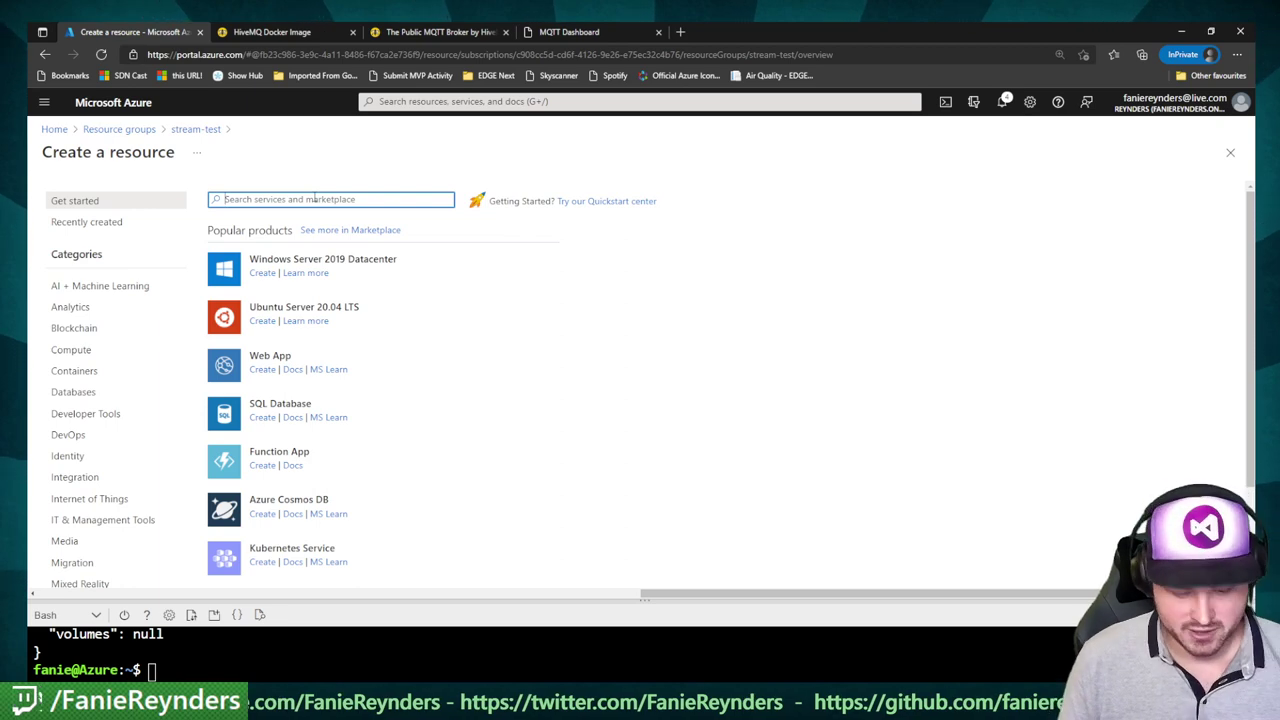
{"action": "key", "text": "alt+Tab"}
{"action": "key", "text": "Tab"}
{"action": "key", "text": "Tab"}
{"action": "key", "text": "Tab"}
{"action": "key", "text": "Tab"}
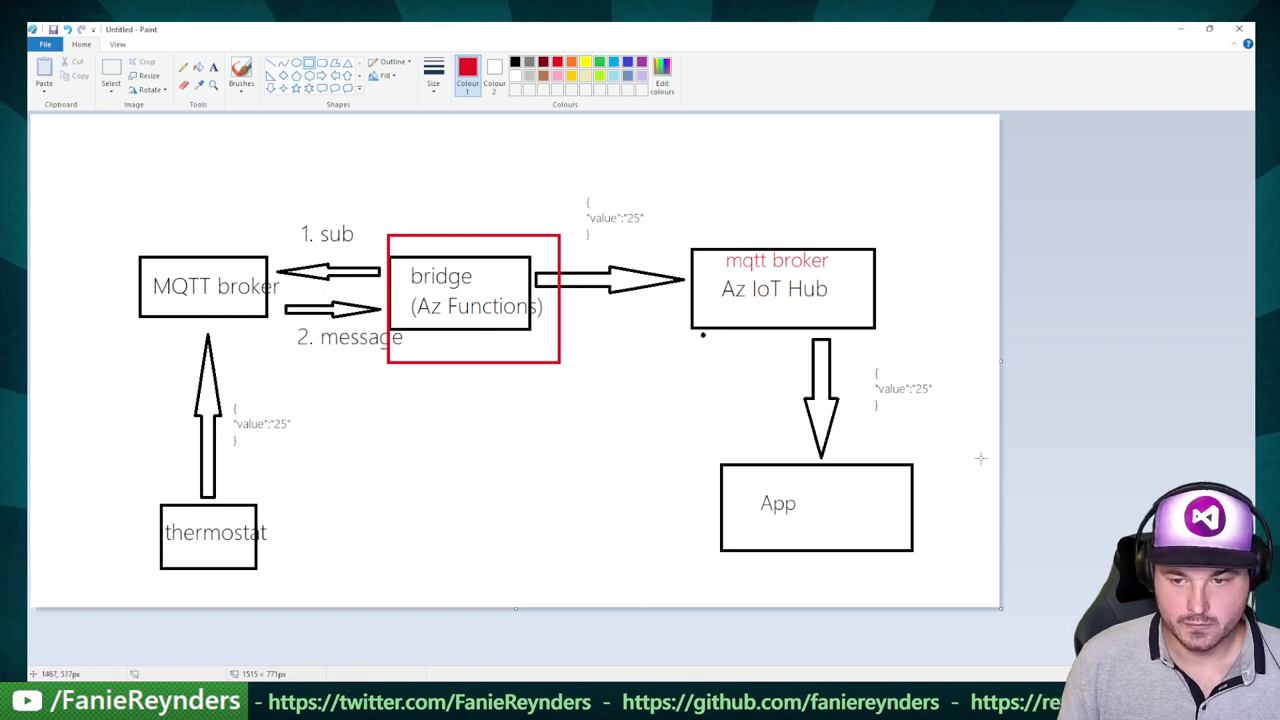
Switch from the Paint diagram back to the Edge window showing the Azure portal.
{"action": "key", "text": "alt+Tab"}
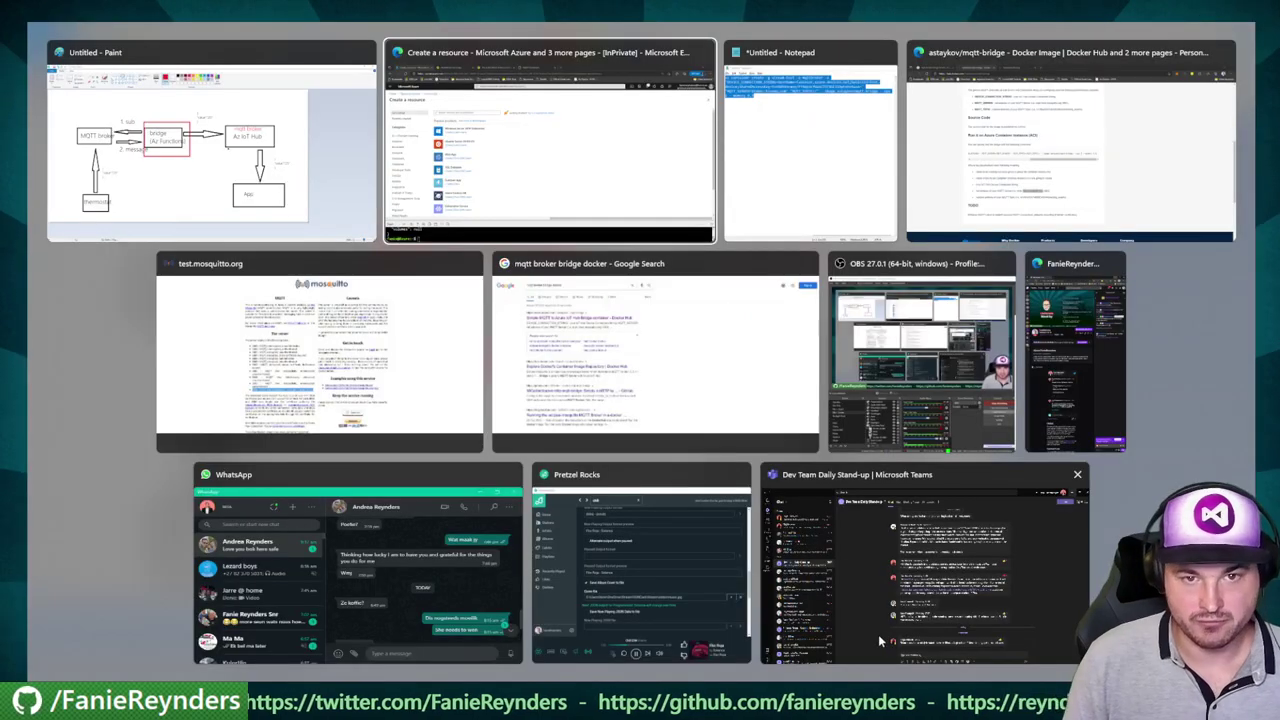
Search the marketplace and the portal for 'functions', which finds nothing useful.
{"action": "type", "text": "azu"}
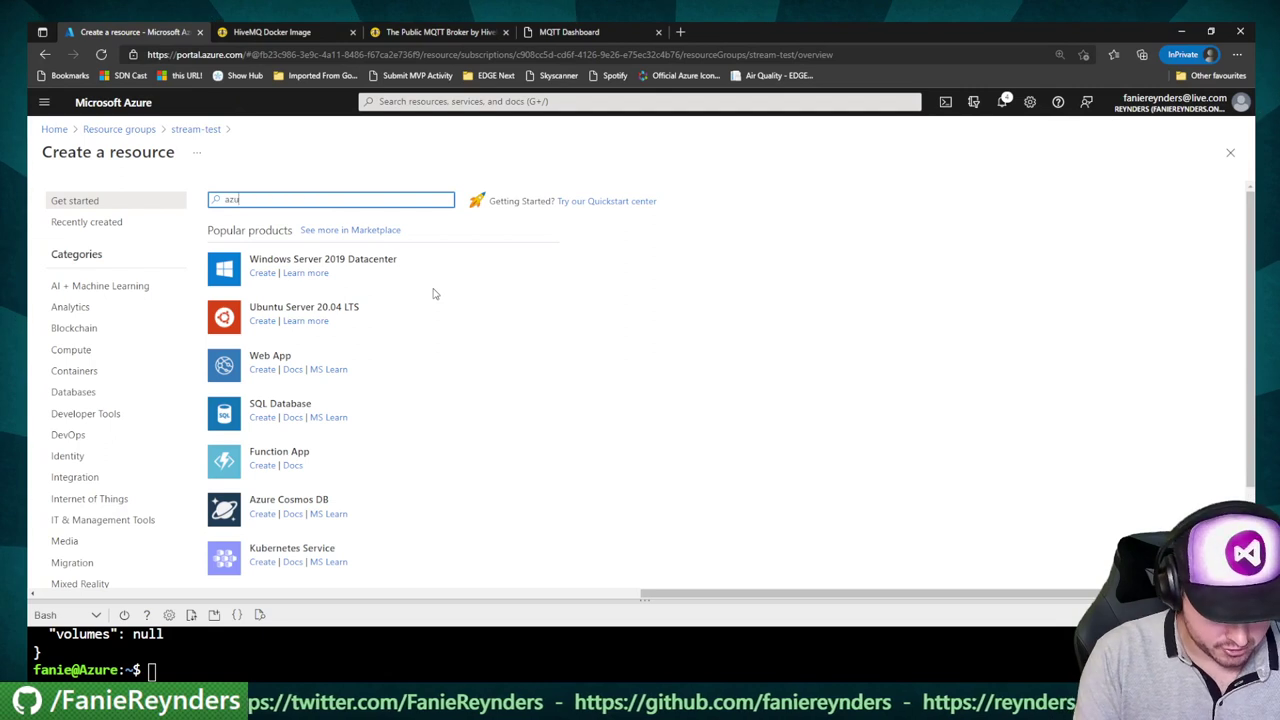
{"action": "type", "text": "re functions"}
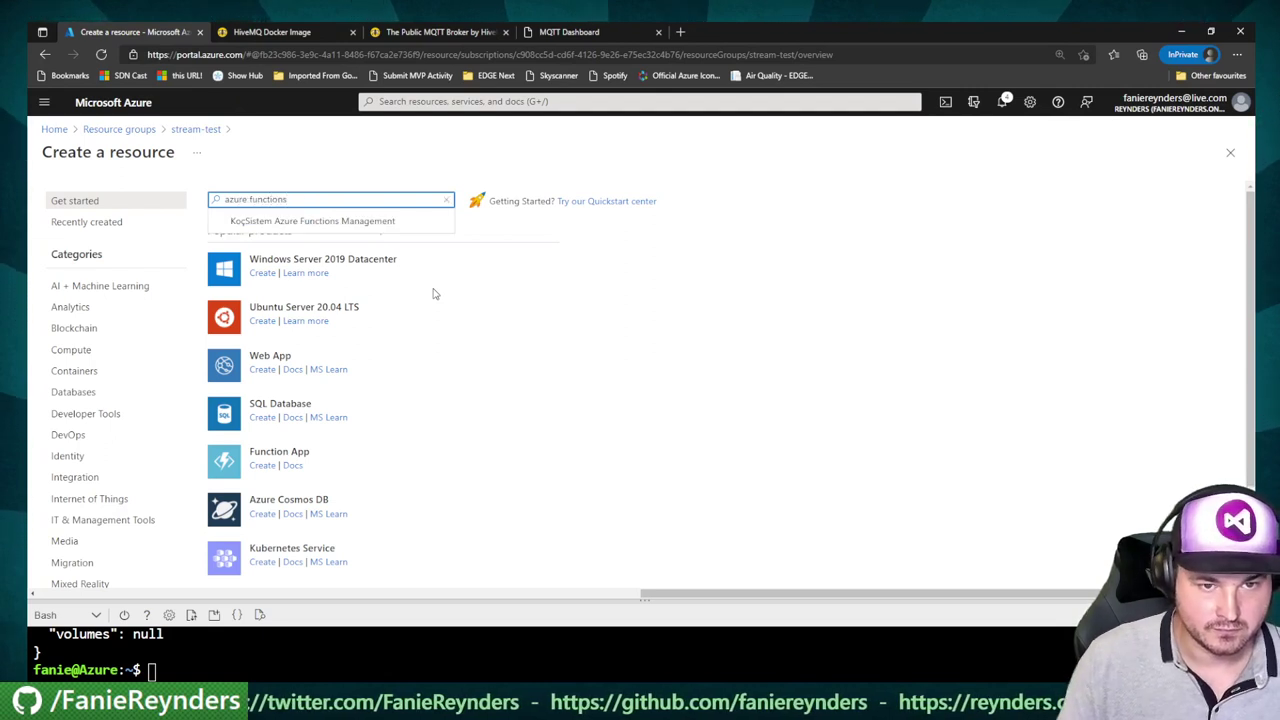
{"action": "key", "text": "ctrl+a"}
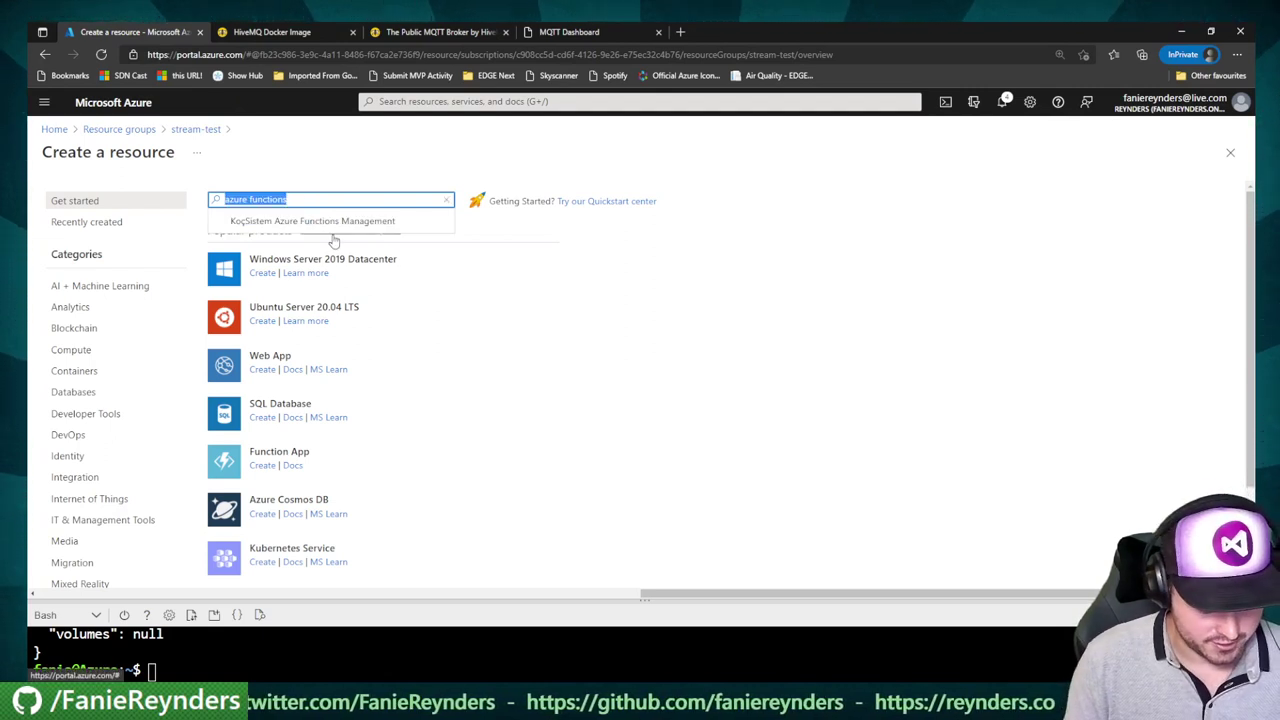
{"action": "type", "text": "functions"}
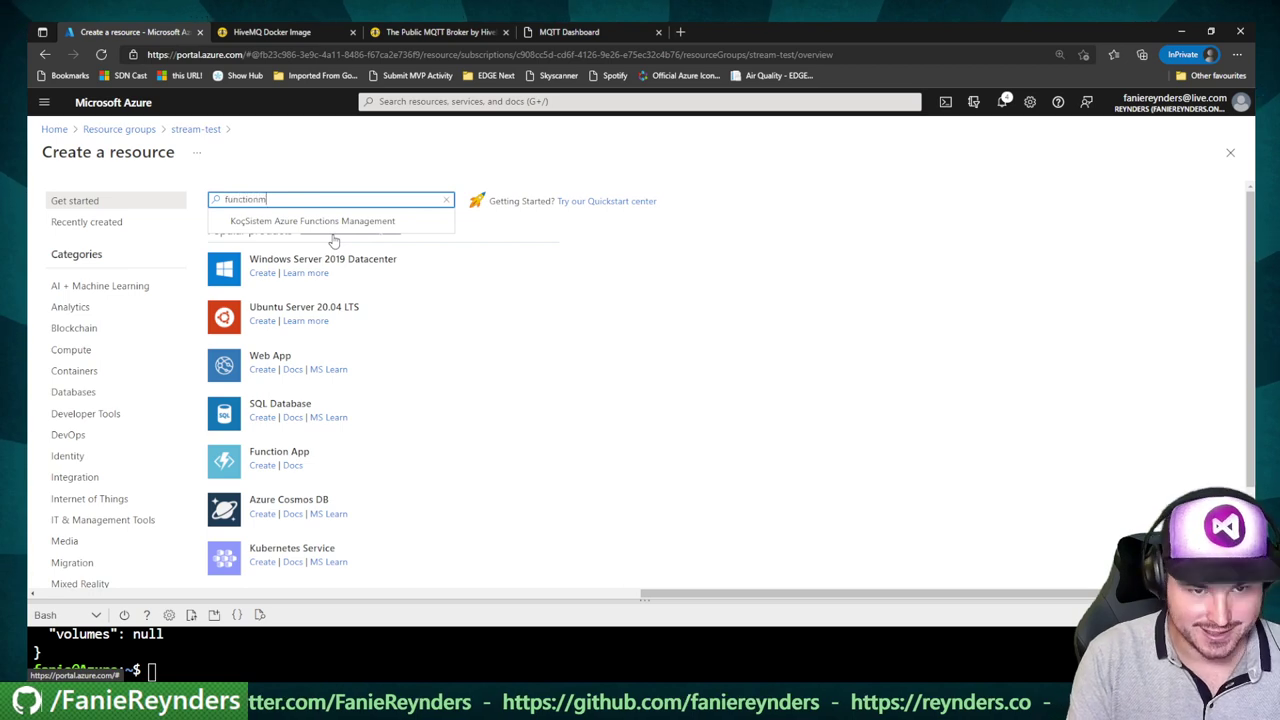
{"action": "key", "text": "Return"}
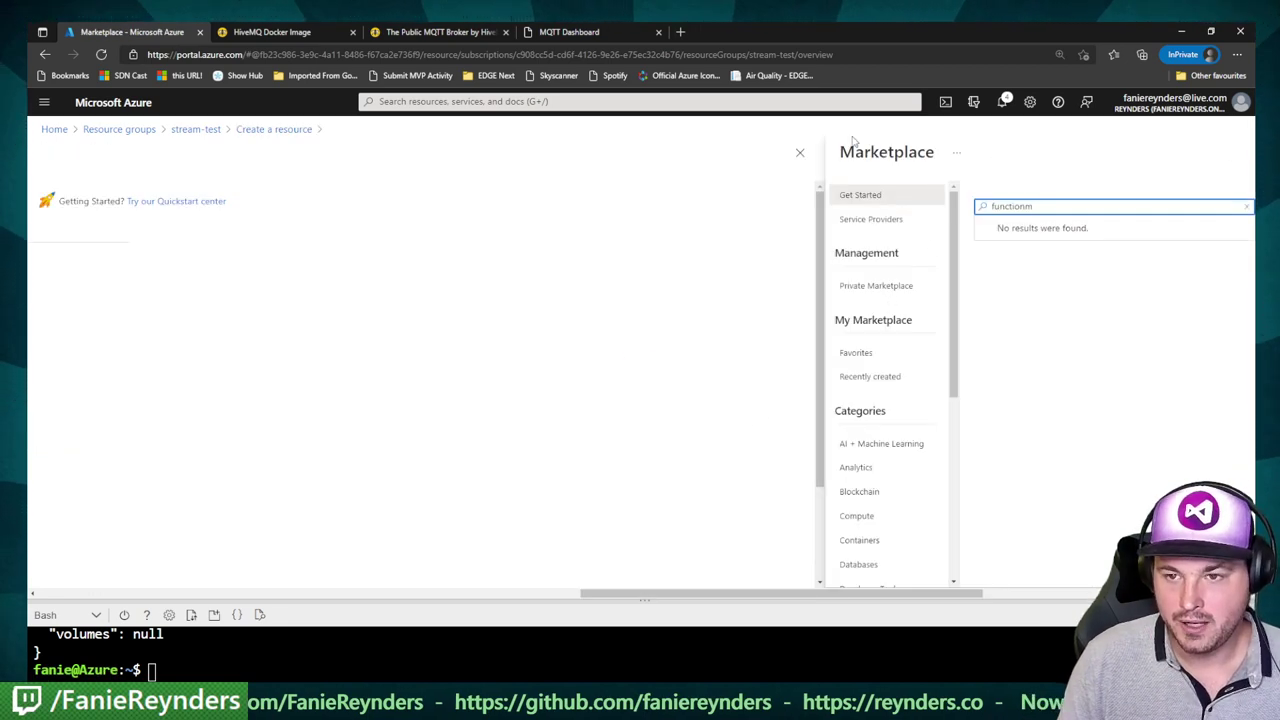
{"action": "left_click", "coordinate": [799, 154]}
{"action": "left_click", "coordinate": [460, 101]}
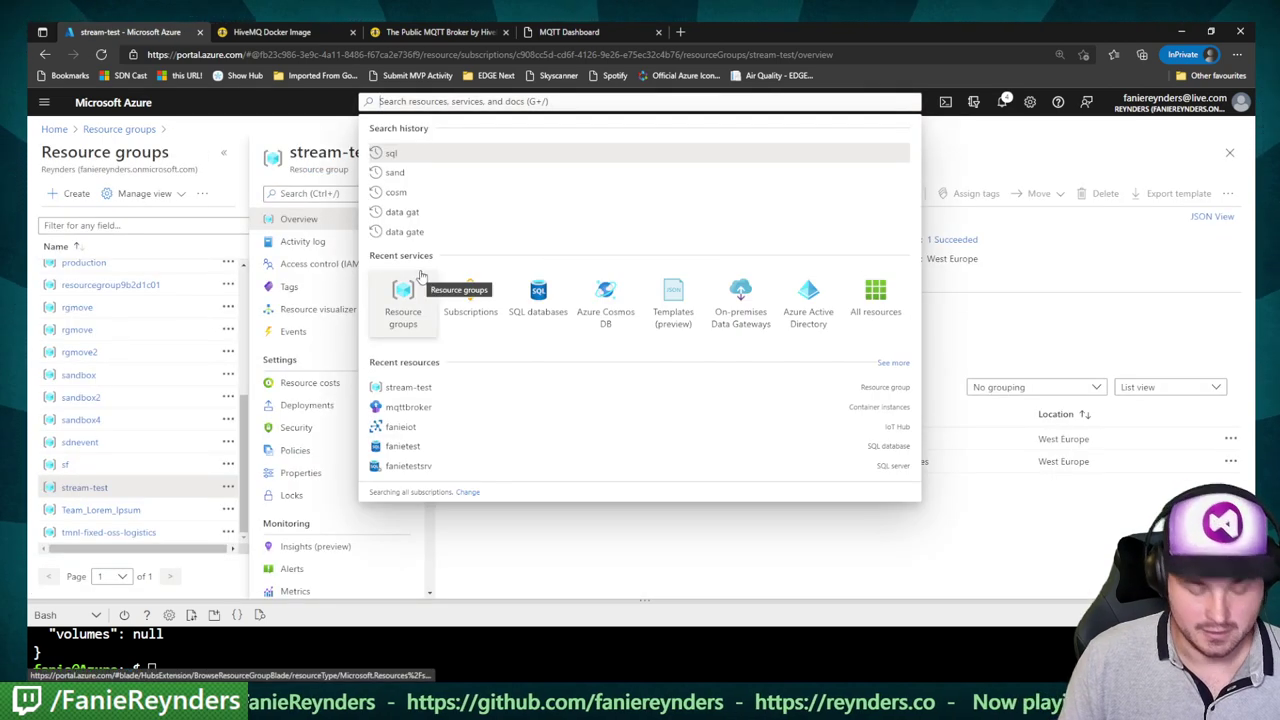
{"action": "type", "text": "function"}
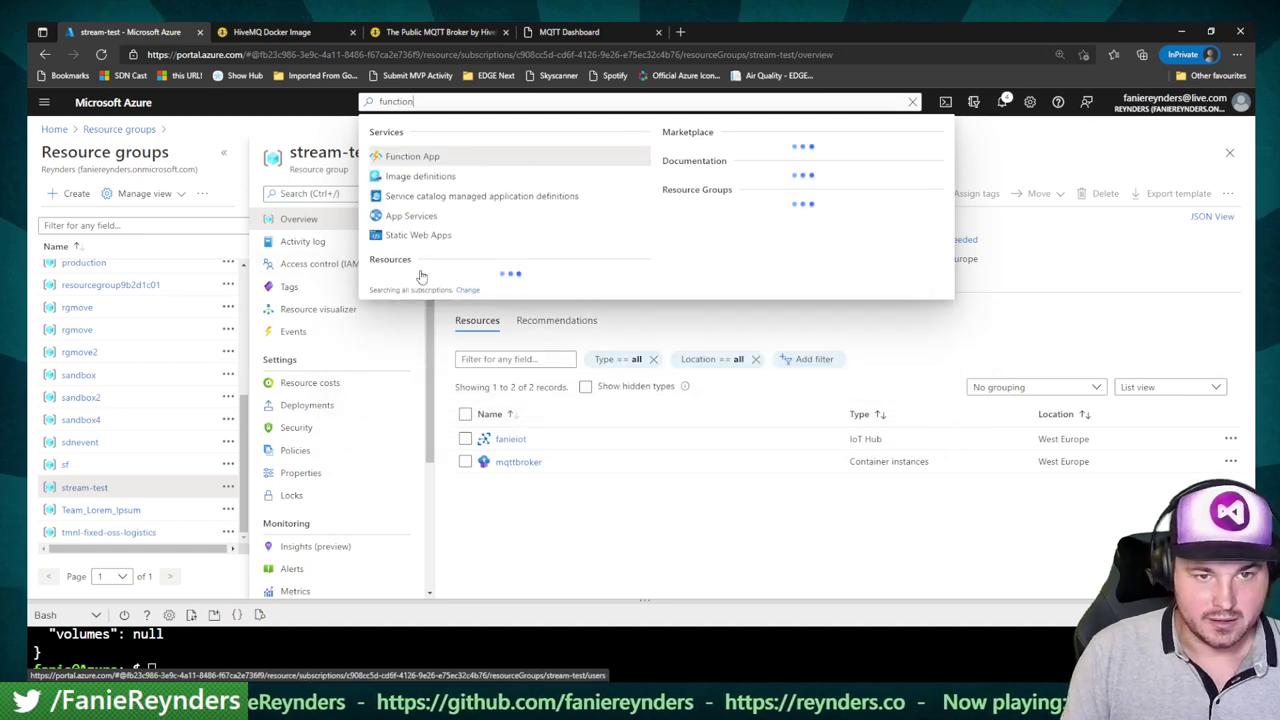
{"action": "key", "text": "Escape"}
Find Function App under Create a resource and start creating one.
{"action": "left_click", "coordinate": [480, 194]}
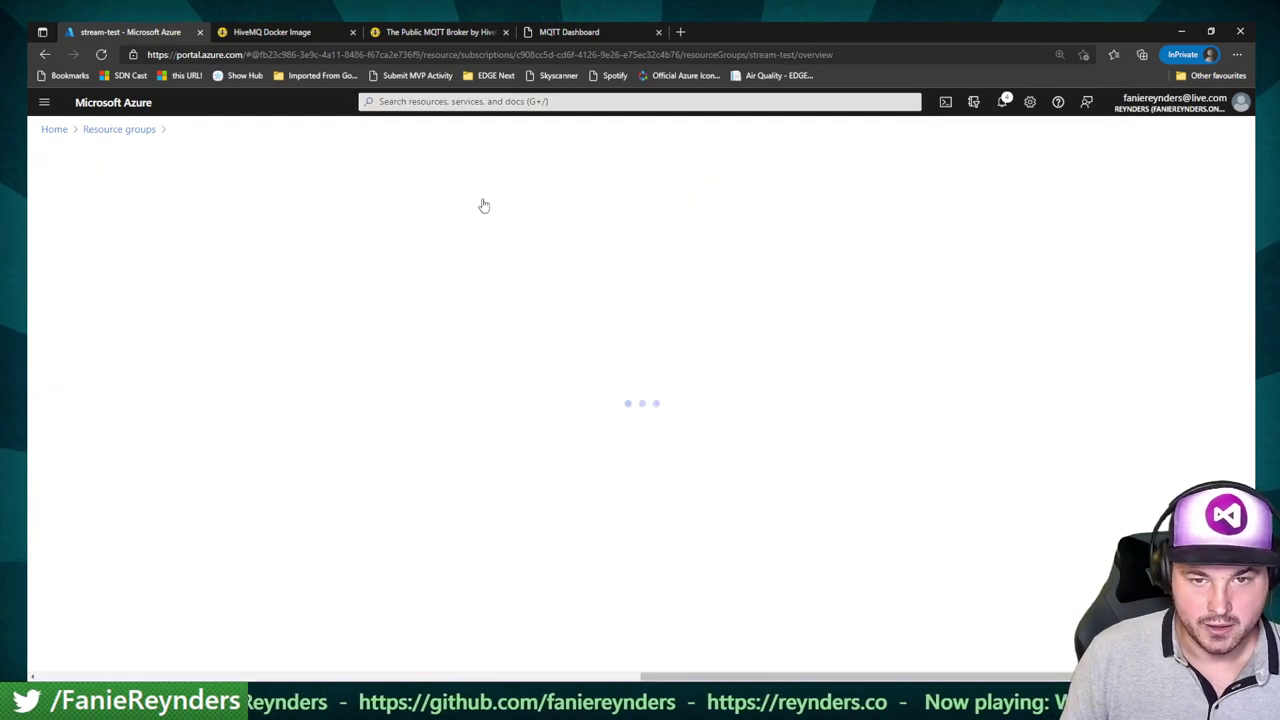
{"action": "type", "text": "functio"}
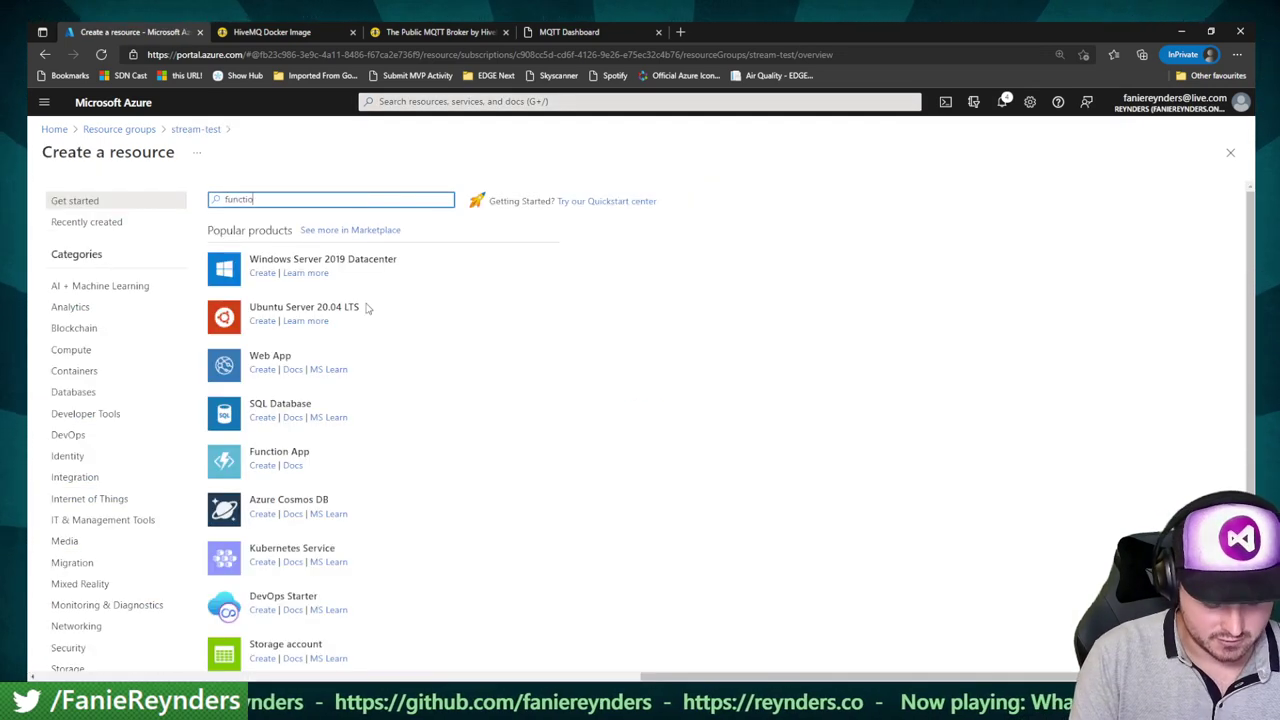
{"action": "type", "text": "n"}
{"action": "left_click", "coordinate": [296, 224]}
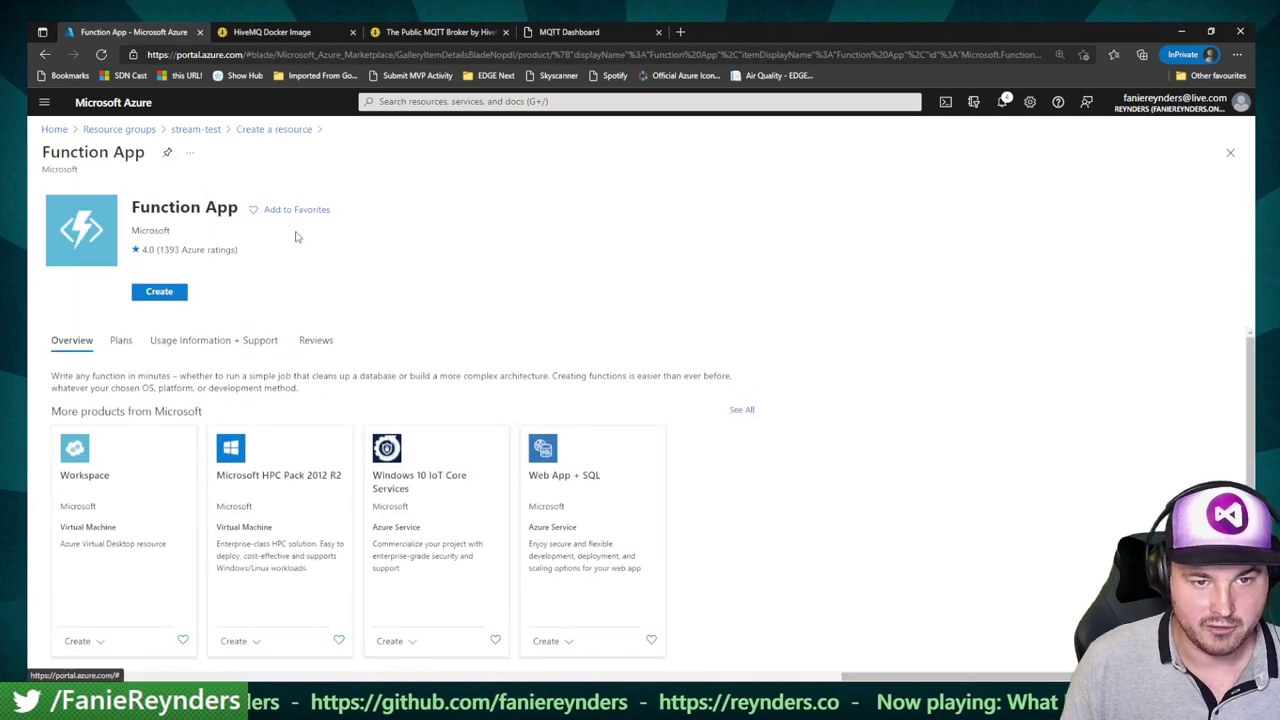
{"action": "scroll", "coordinate": [171, 480], "scroll_direction": "down", "scroll_amount": 1}
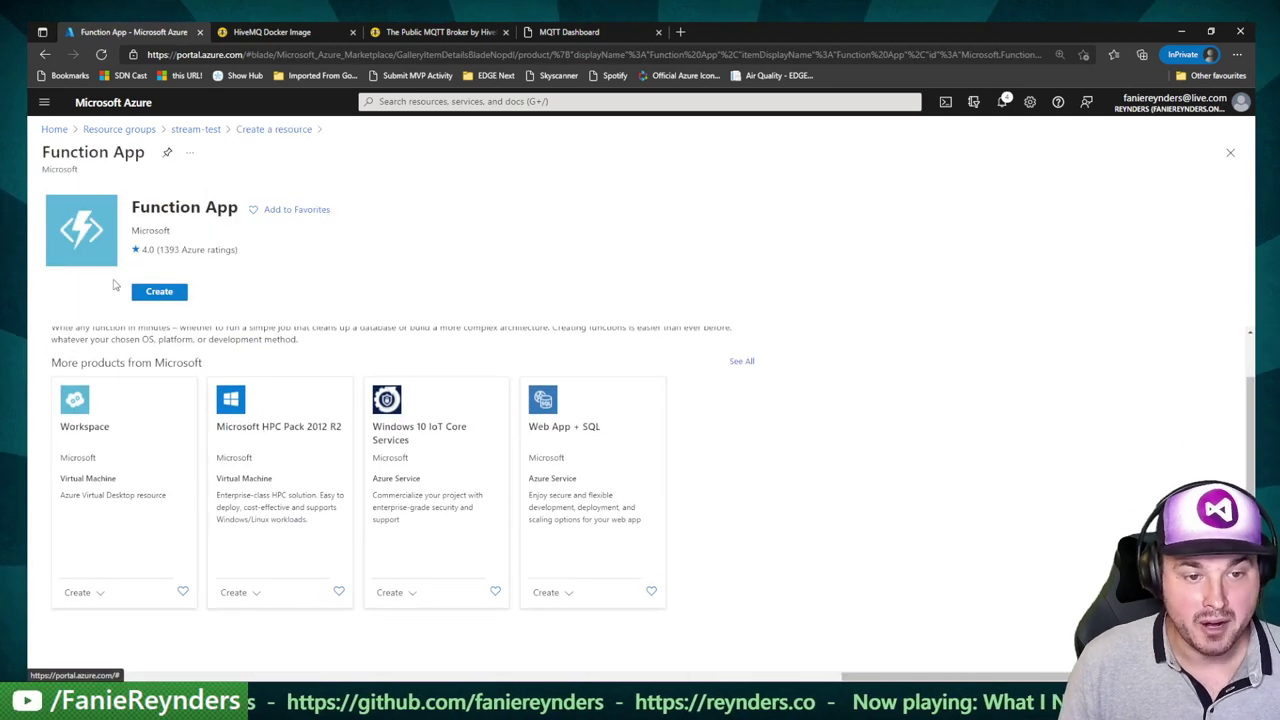
{"action": "left_click", "coordinate": [143, 295]}
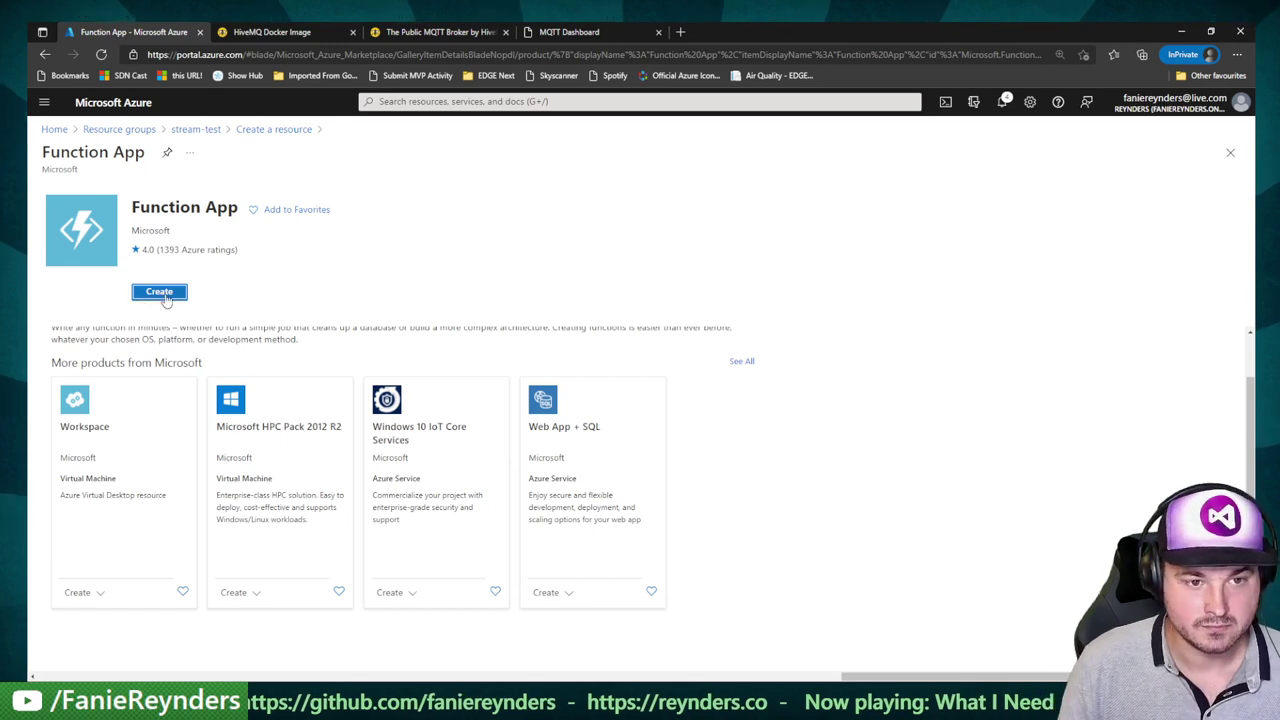
{"action": "left_click", "coordinate": [162, 293]}
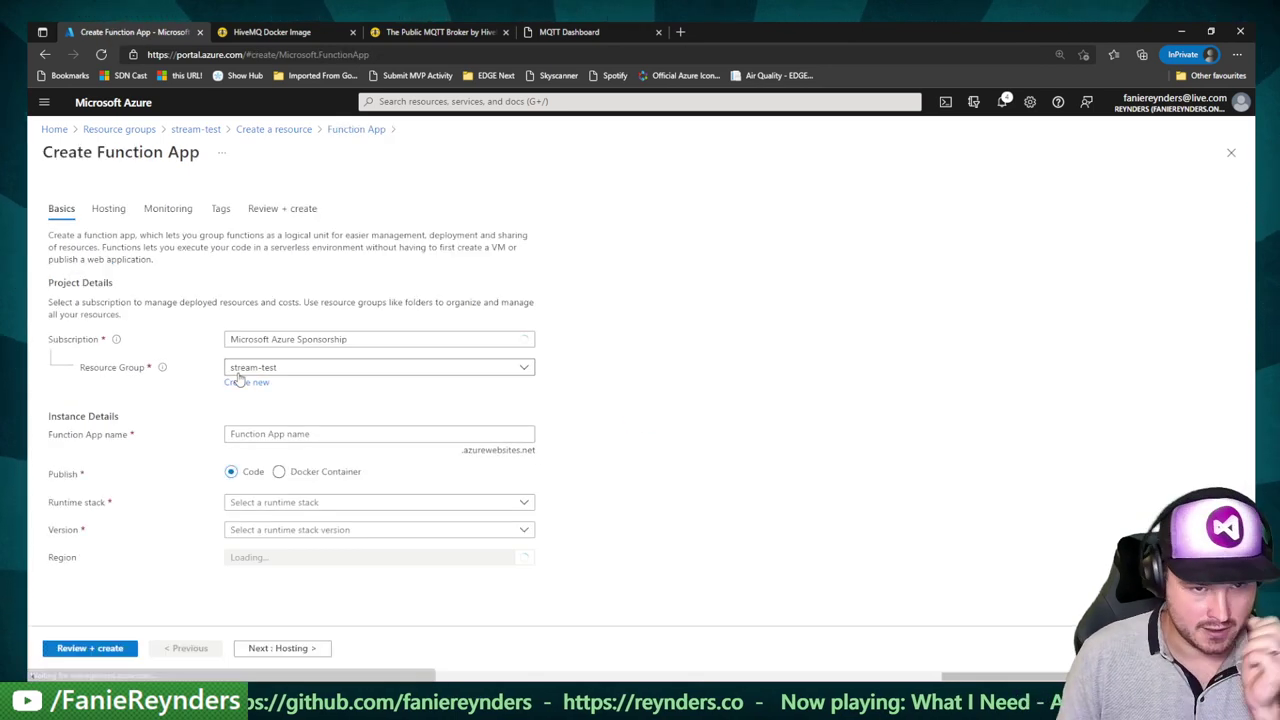
Name the app fanie-iot-app and set Publish Code, .NET 6 (Preview), region West Europe.
{"action": "left_click", "coordinate": [386, 434]}
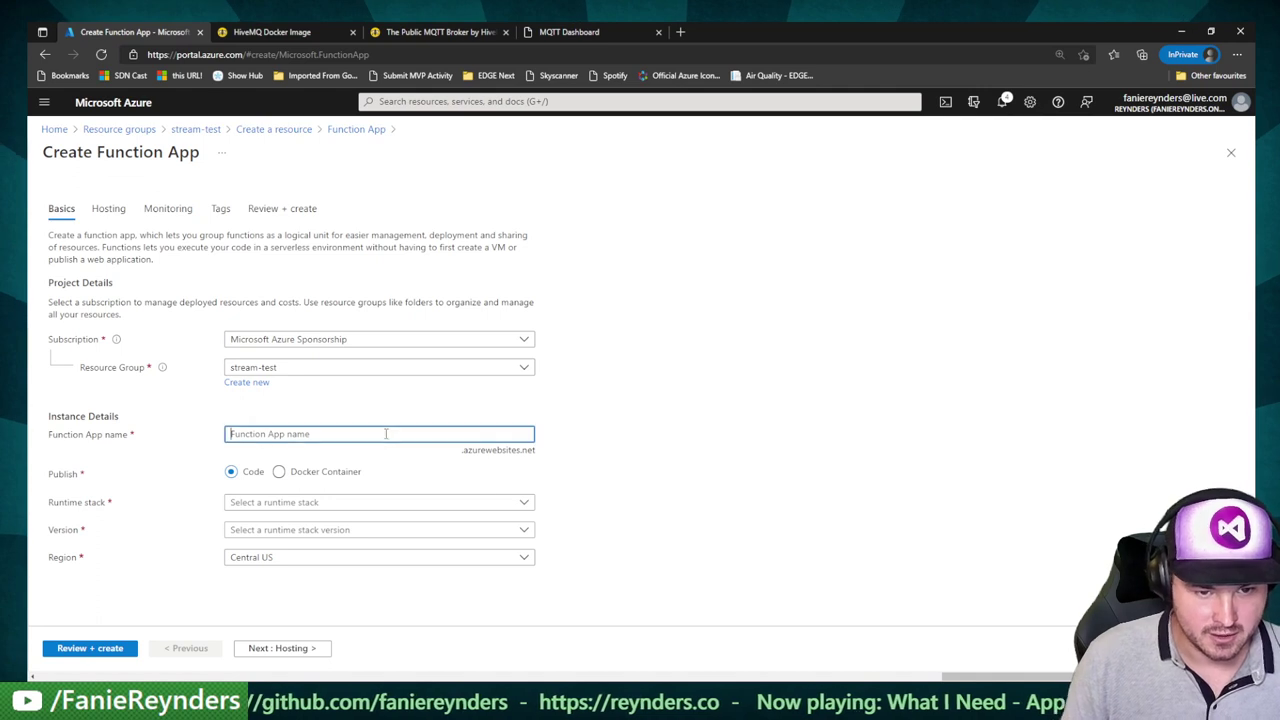
{"action": "type", "text": "fanie"}
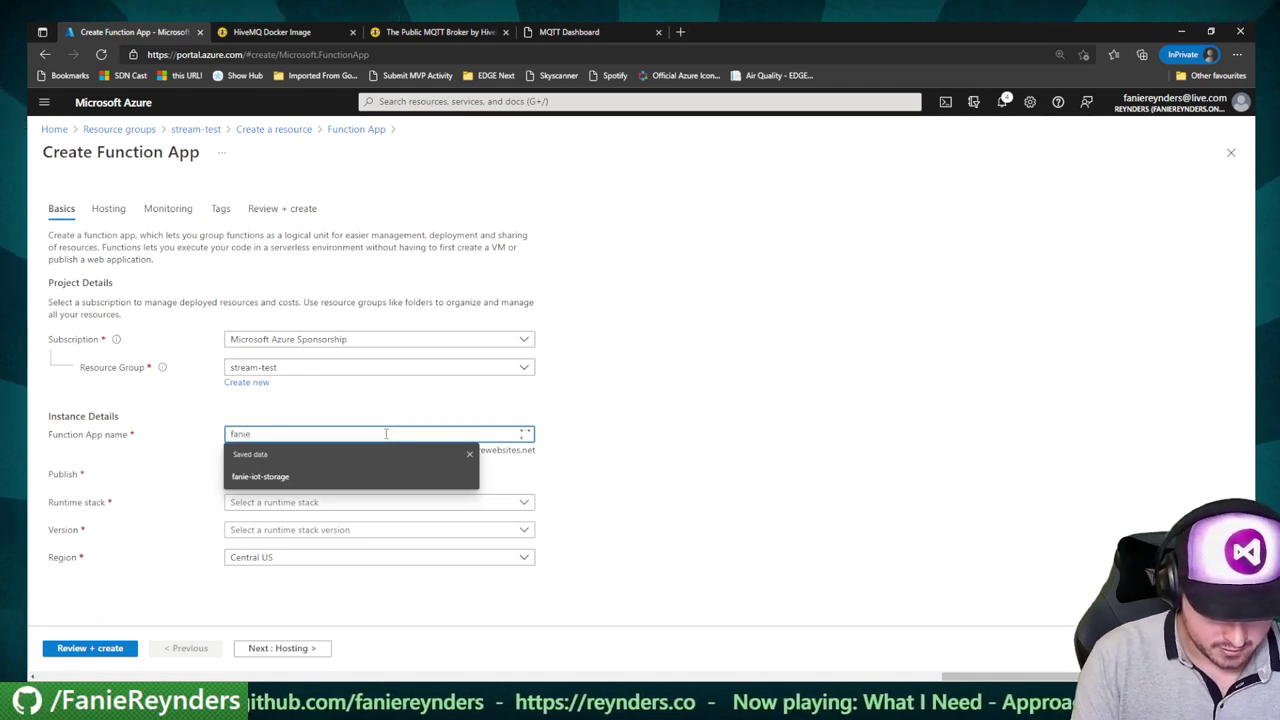
{"action": "type", "text": "-io"}
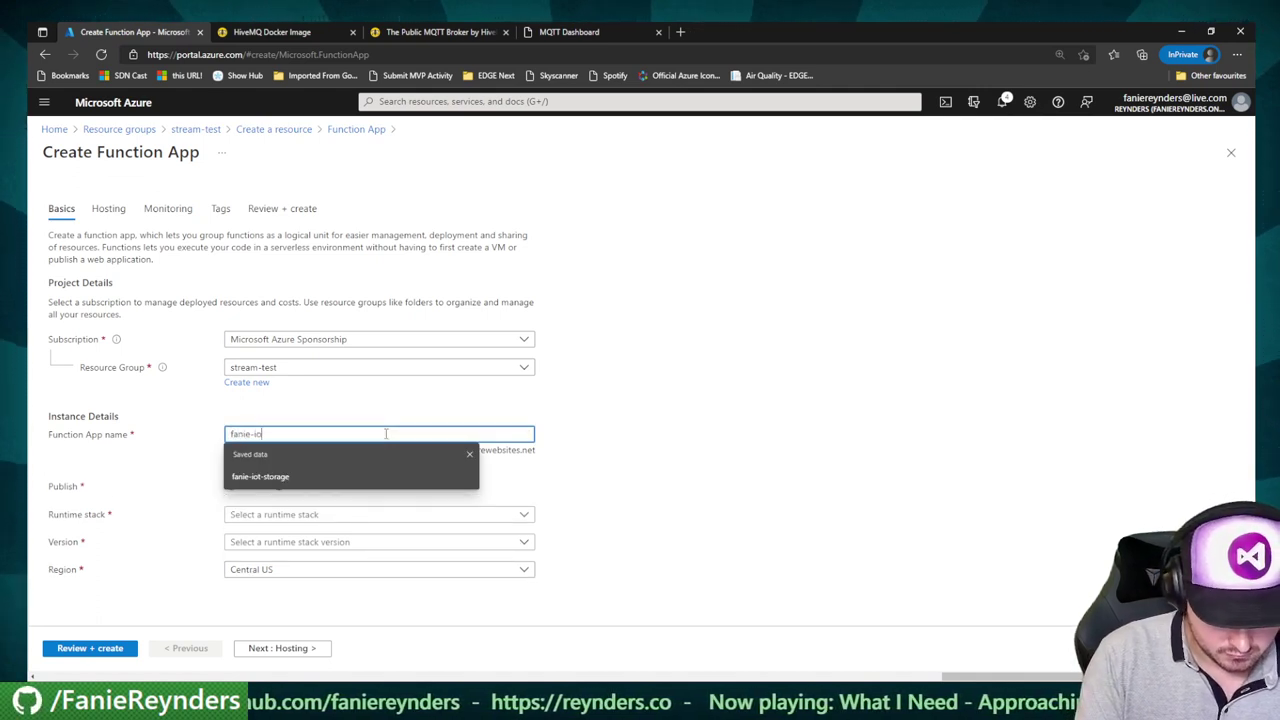
{"action": "type", "text": "t-app"}
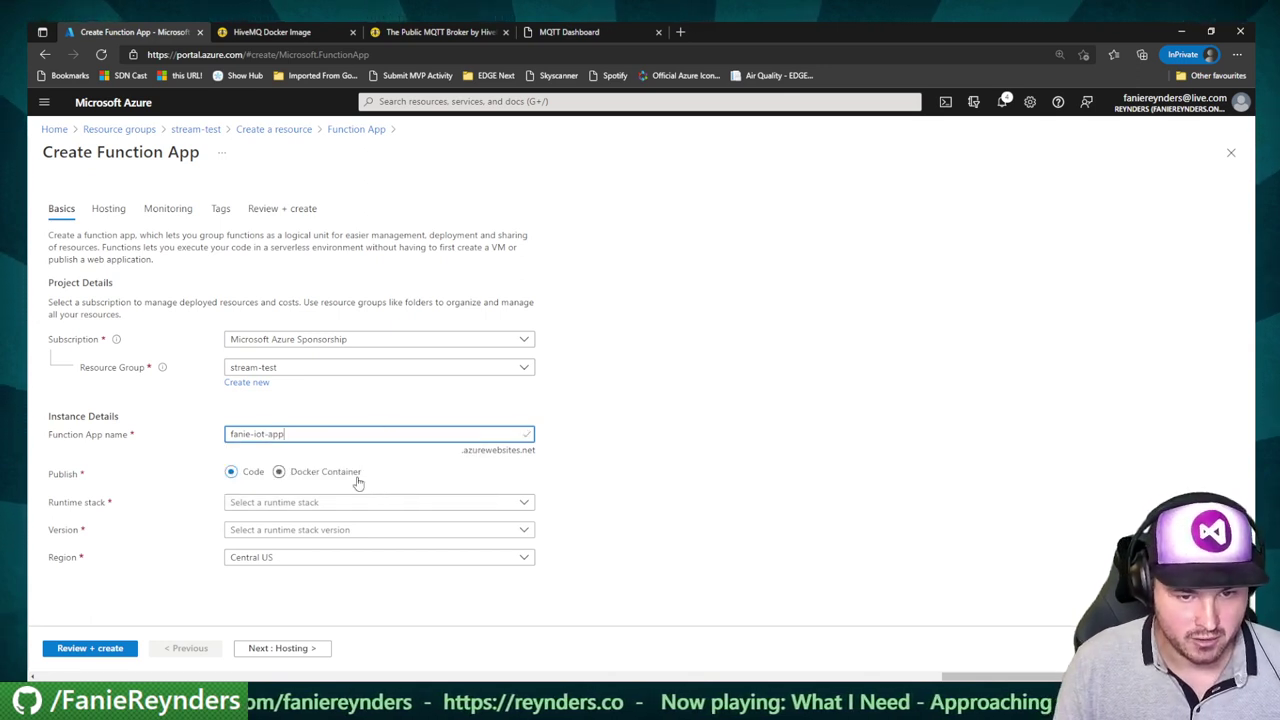
{"action": "left_click", "coordinate": [323, 474]}
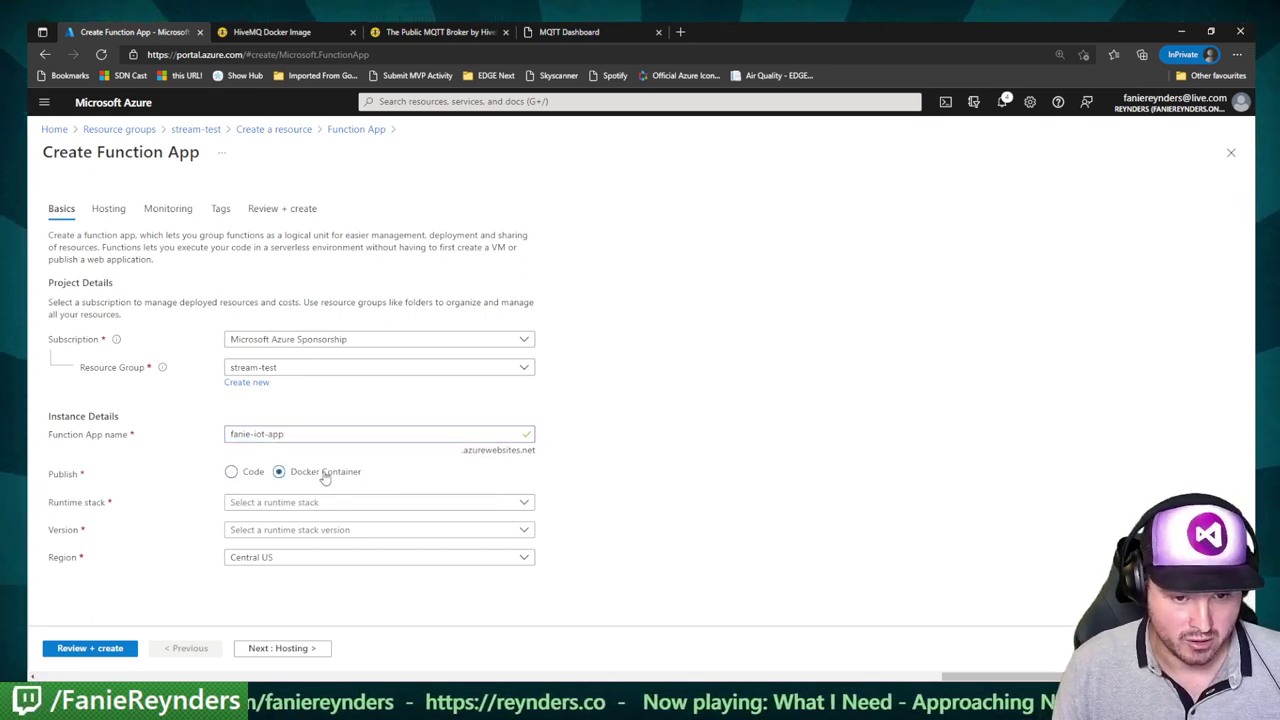
{"action": "left_click", "coordinate": [253, 472]}
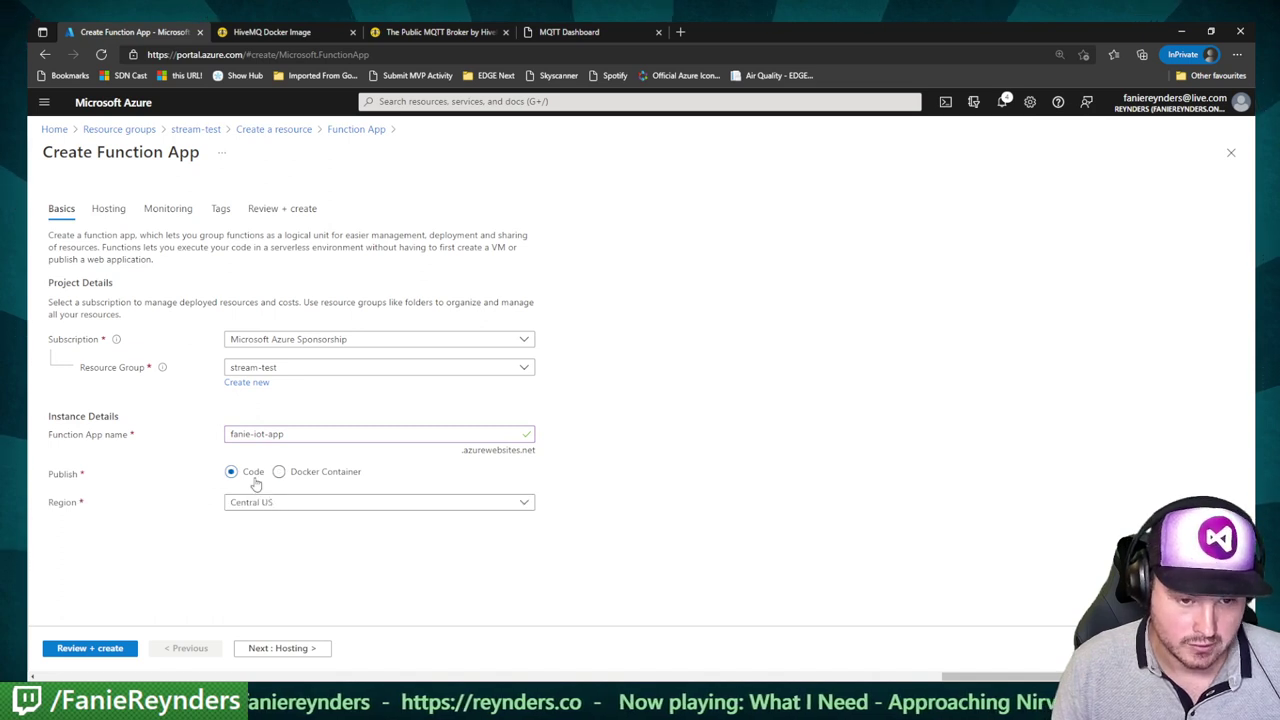
{"action": "left_click", "coordinate": [469, 506]}
{"action": "left_click", "coordinate": [450, 547]}
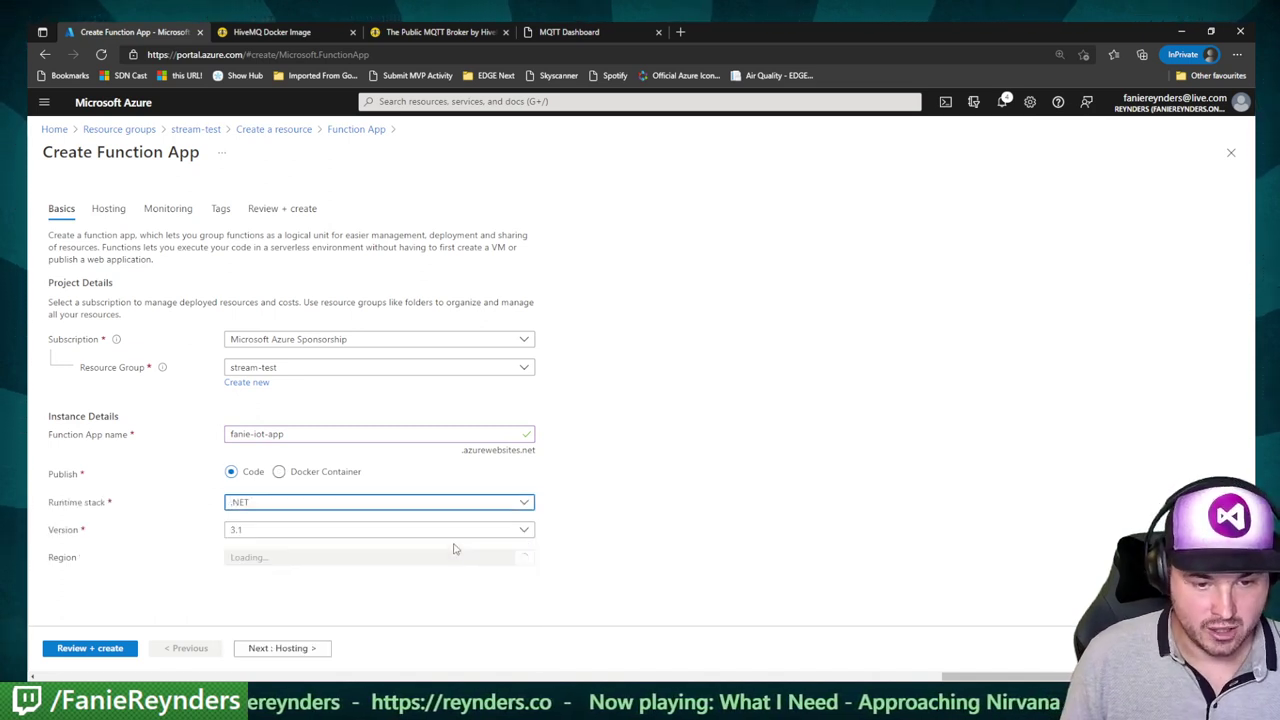
{"action": "left_click", "coordinate": [471, 536]}
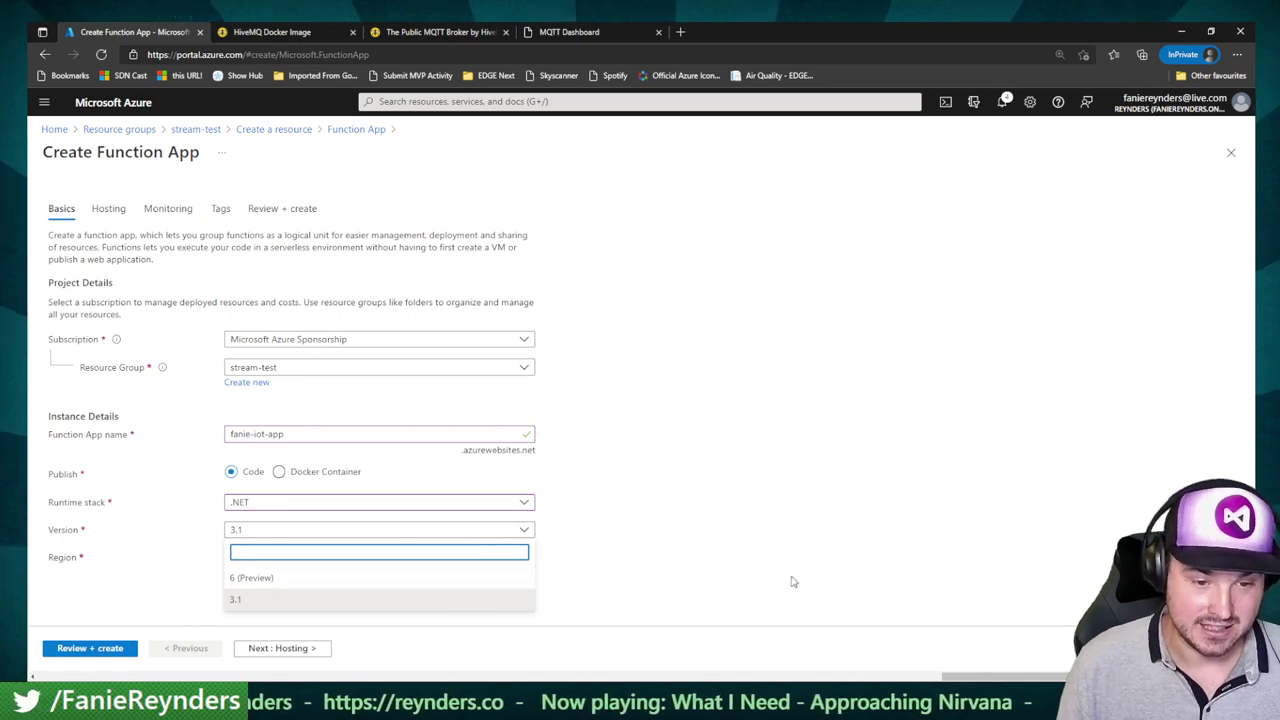
{"action": "left_click", "coordinate": [473, 581]}
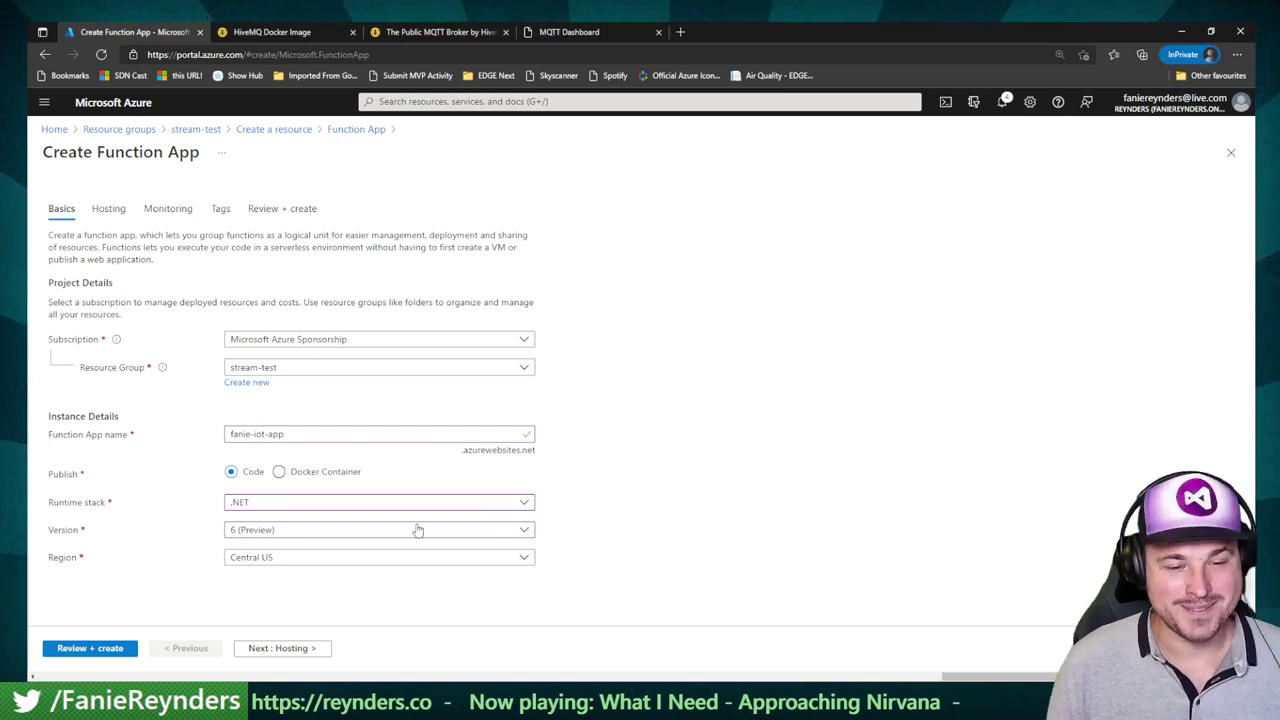
{"action": "left_click", "coordinate": [424, 561]}
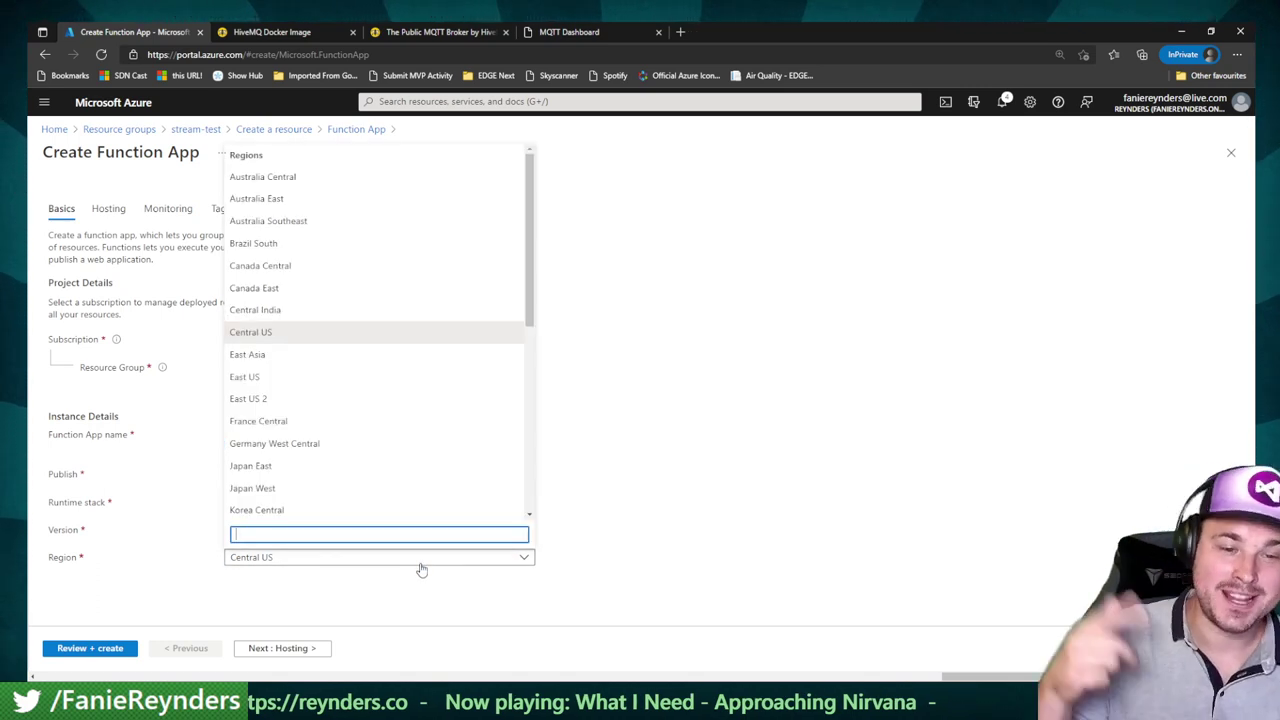
{"action": "scroll", "coordinate": [480, 490], "scroll_direction": "down", "scroll_amount": 5}
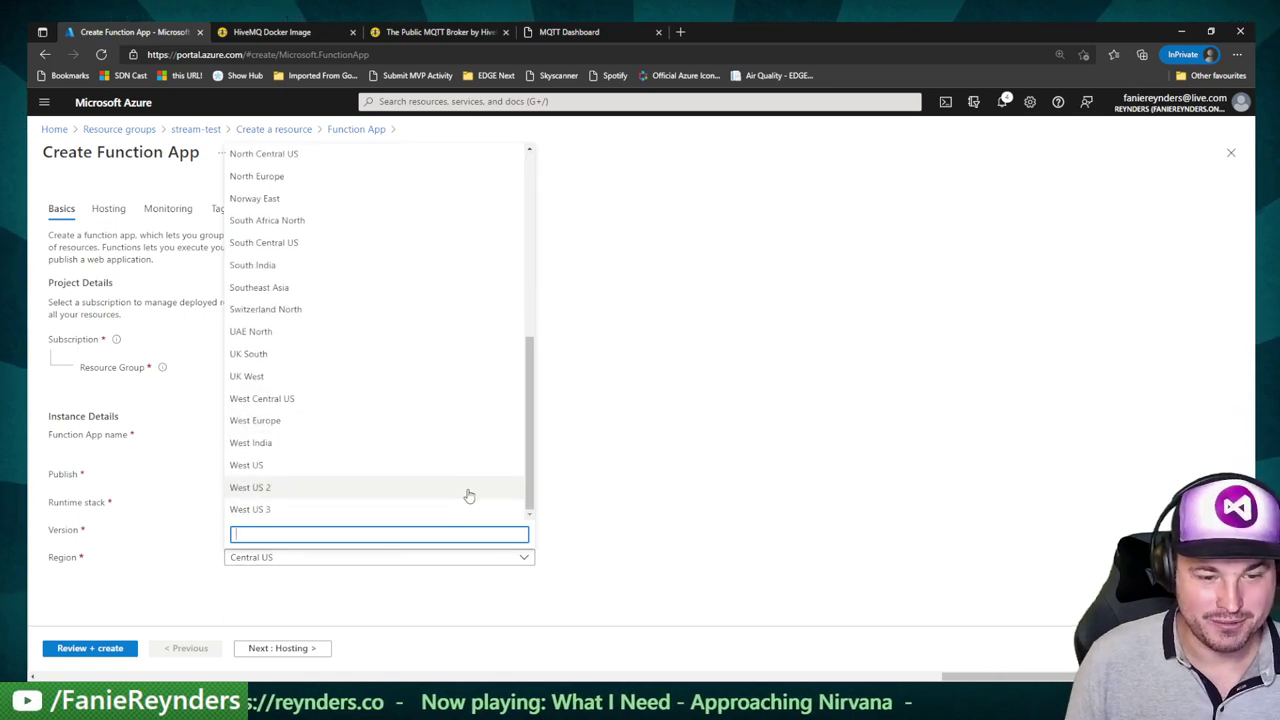
{"action": "left_click", "coordinate": [322, 428]}
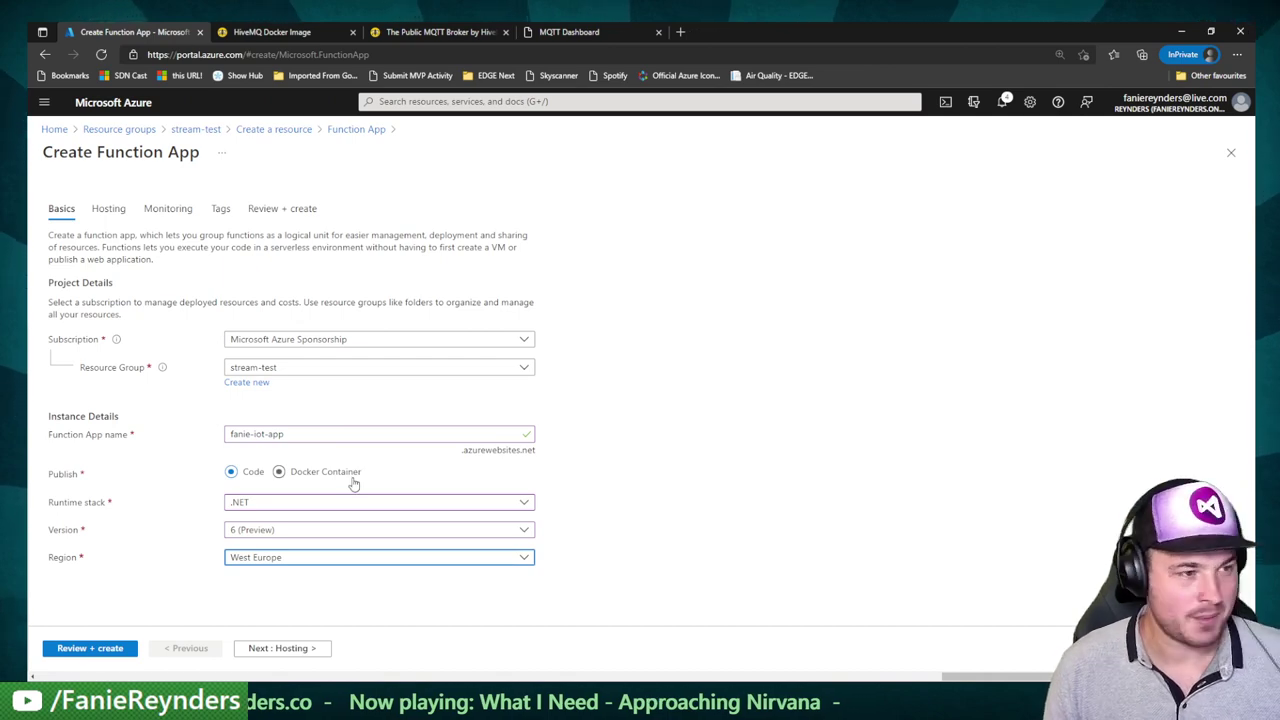
Set Enable Application Insights to No, then review and create the fanie-iot-app function app.
{"action": "left_click", "coordinate": [108, 208]}
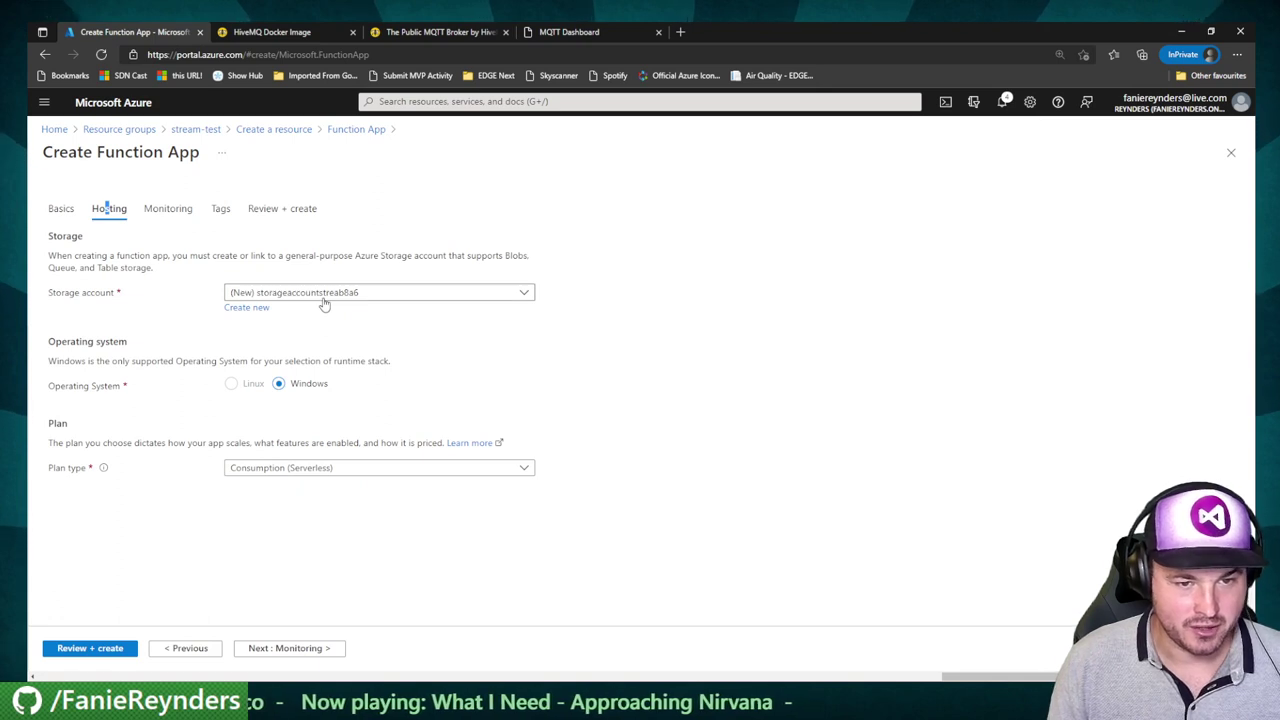
{"action": "left_click", "coordinate": [167, 212]}
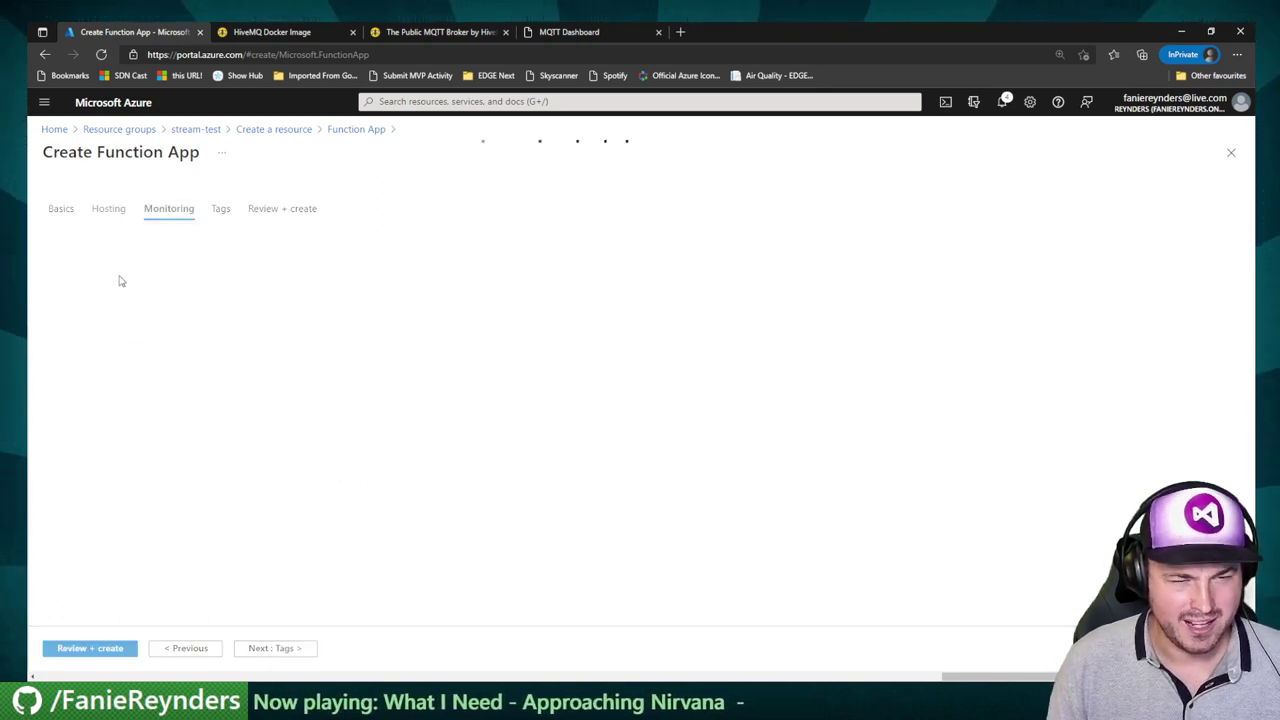
{"action": "left_click", "coordinate": [240, 313]}
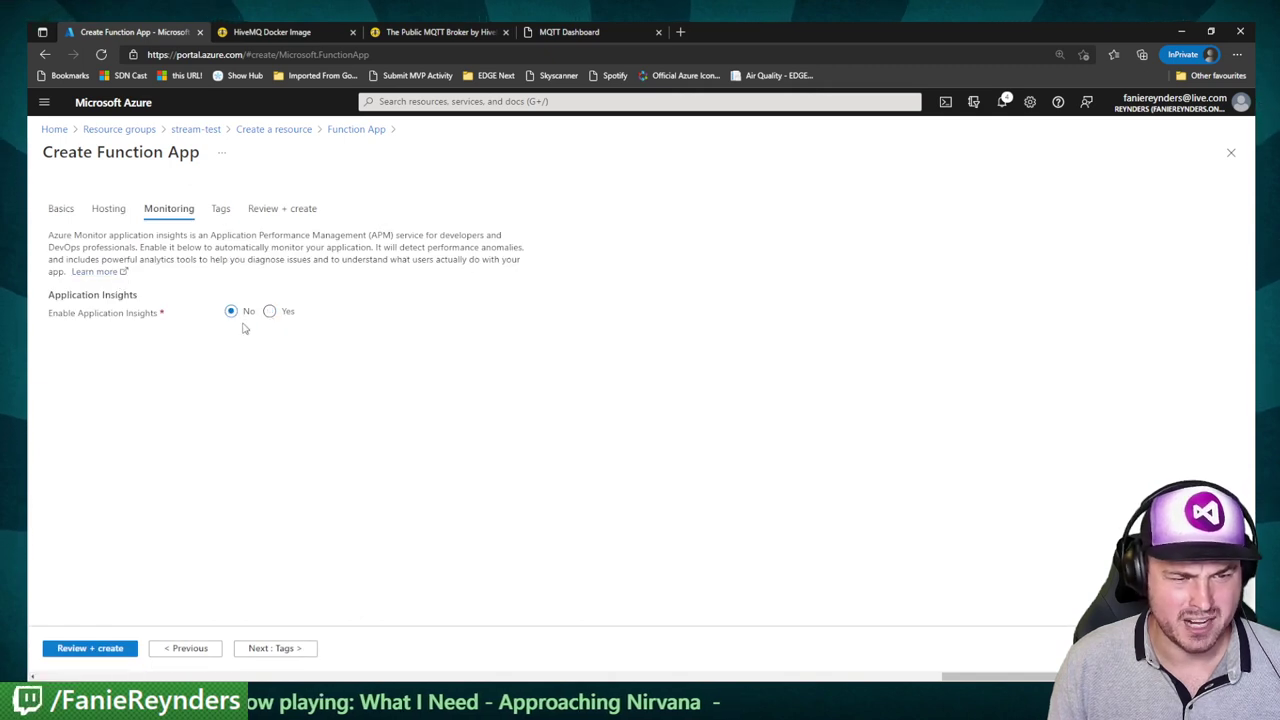
{"action": "left_click", "coordinate": [106, 650]}
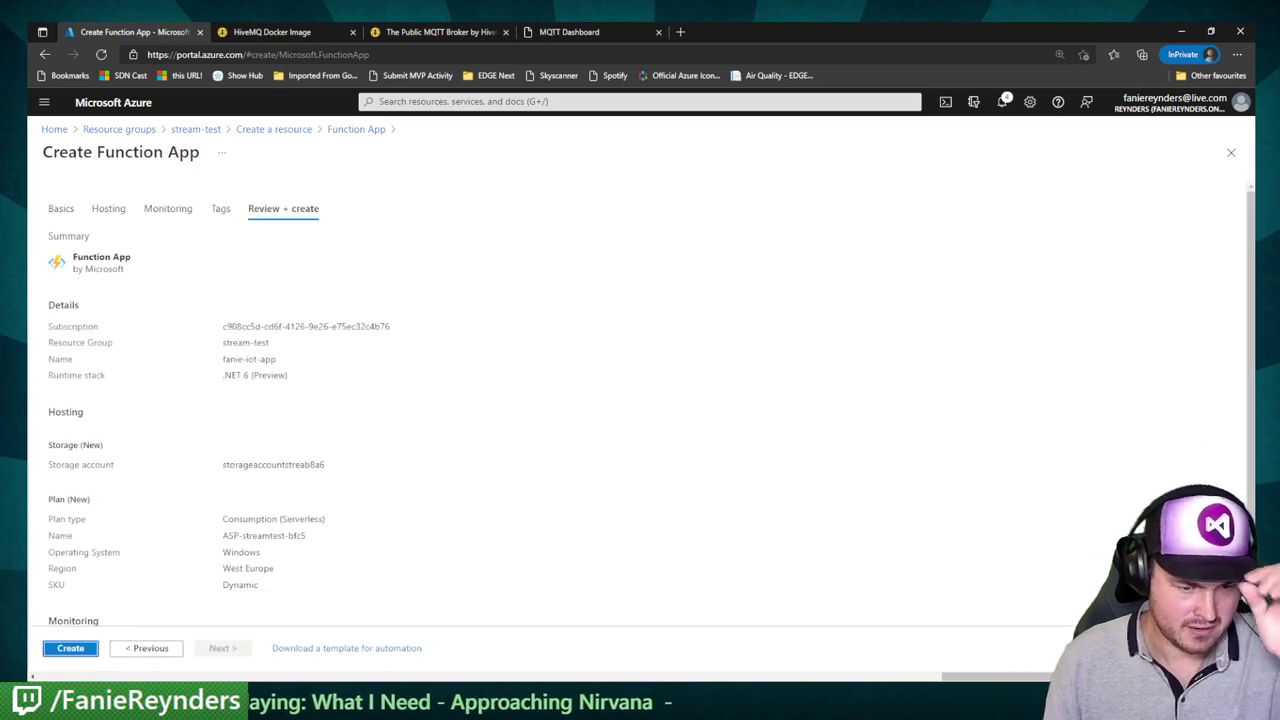
{"action": "left_click", "coordinate": [70, 650]}
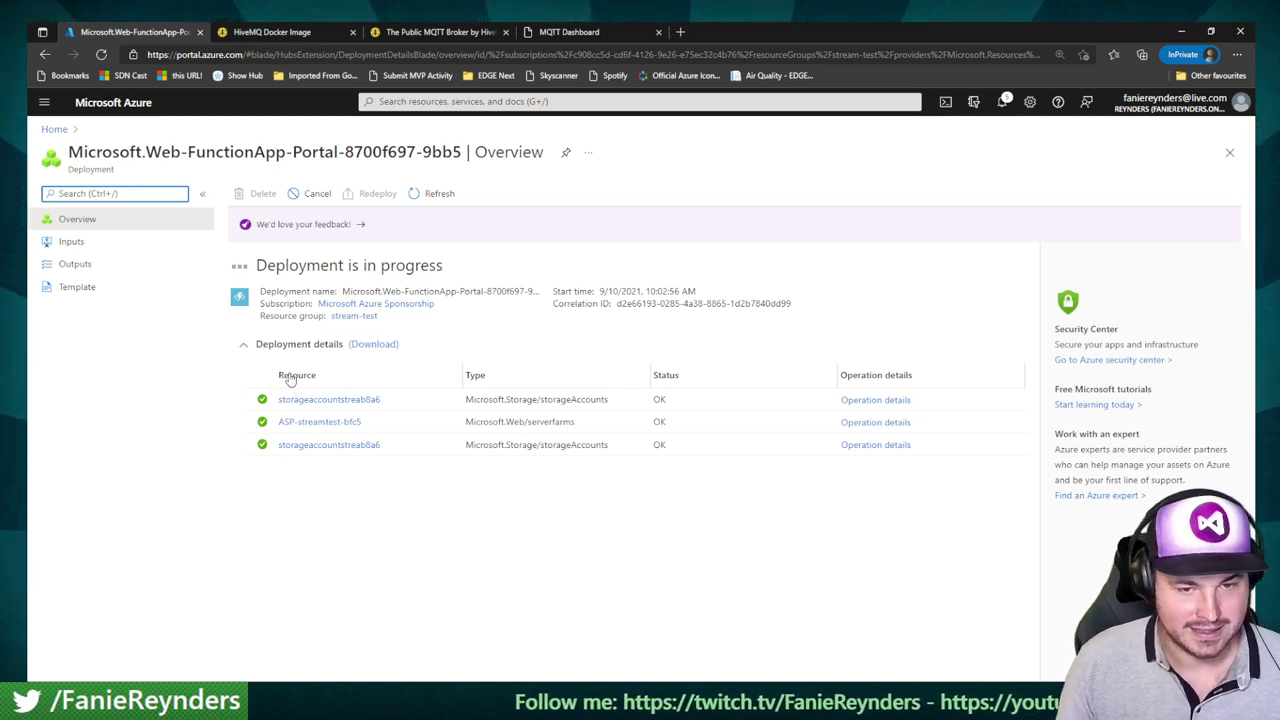
Refresh the deployment status, then go back through pages to the stream-test resource group.
{"action": "left_click", "coordinate": [427, 197]}
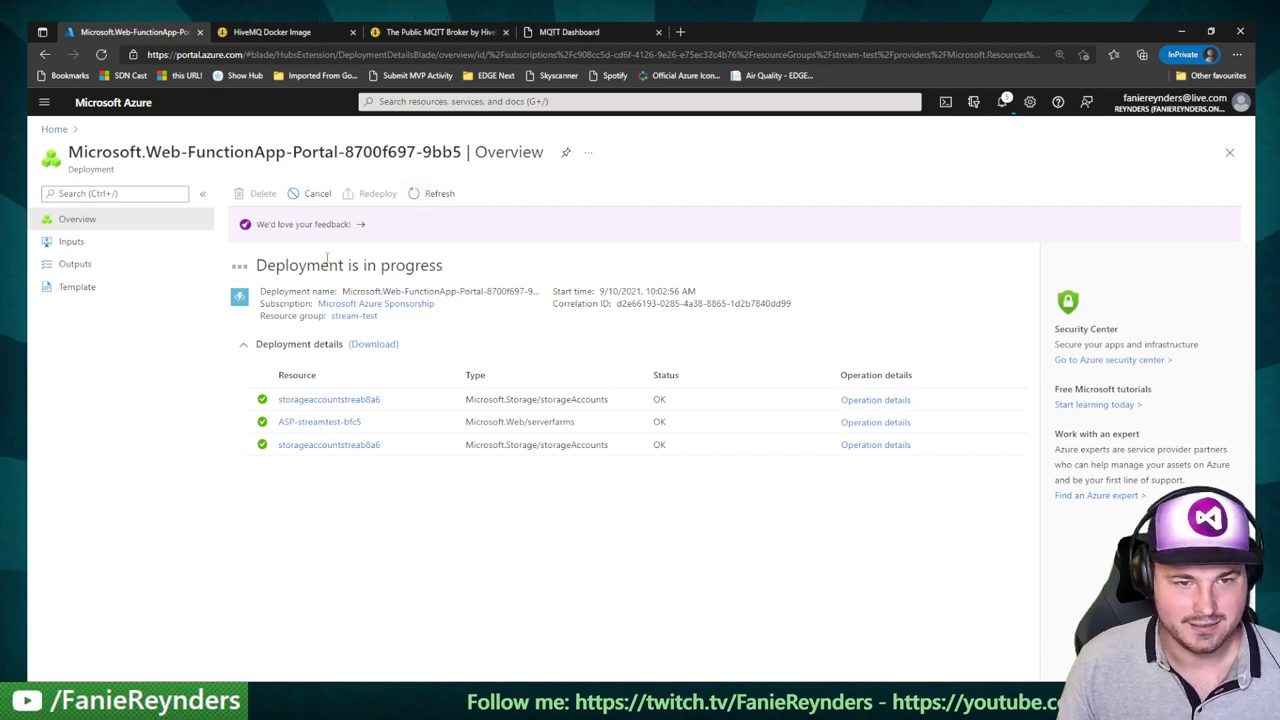
{"action": "left_click", "coordinate": [46, 56]}
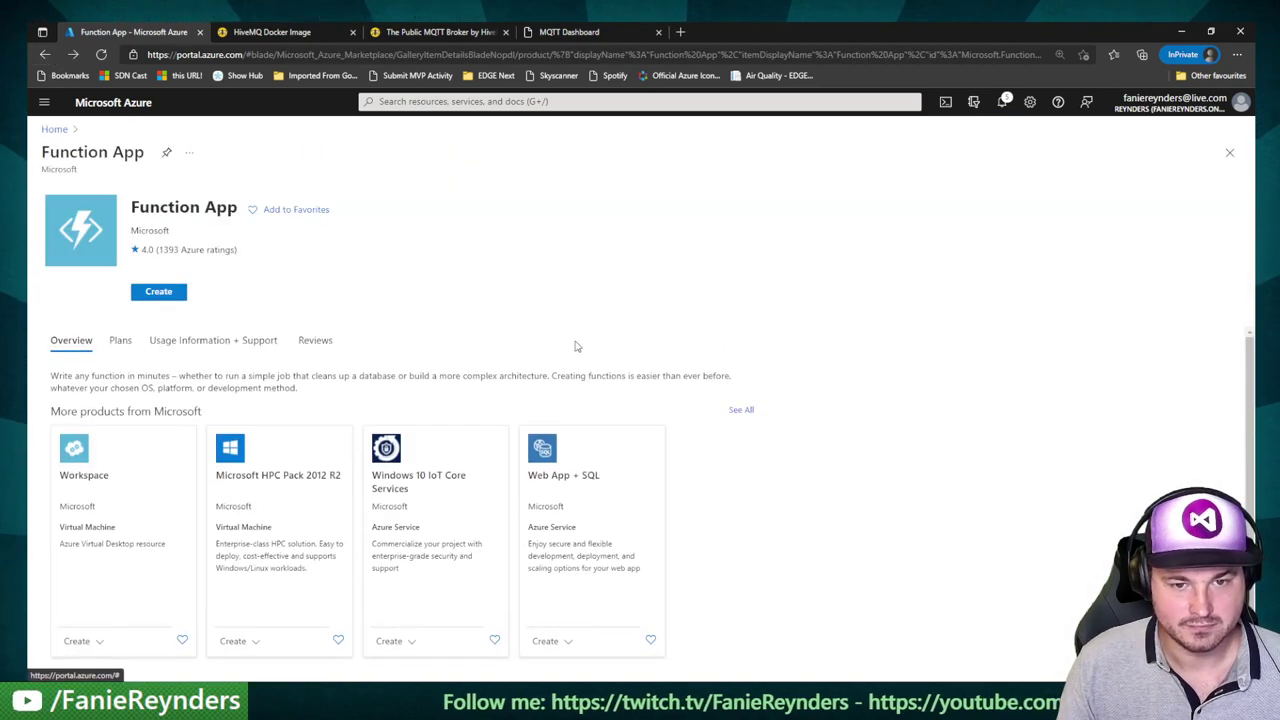
{"action": "left_click", "coordinate": [45, 55]}
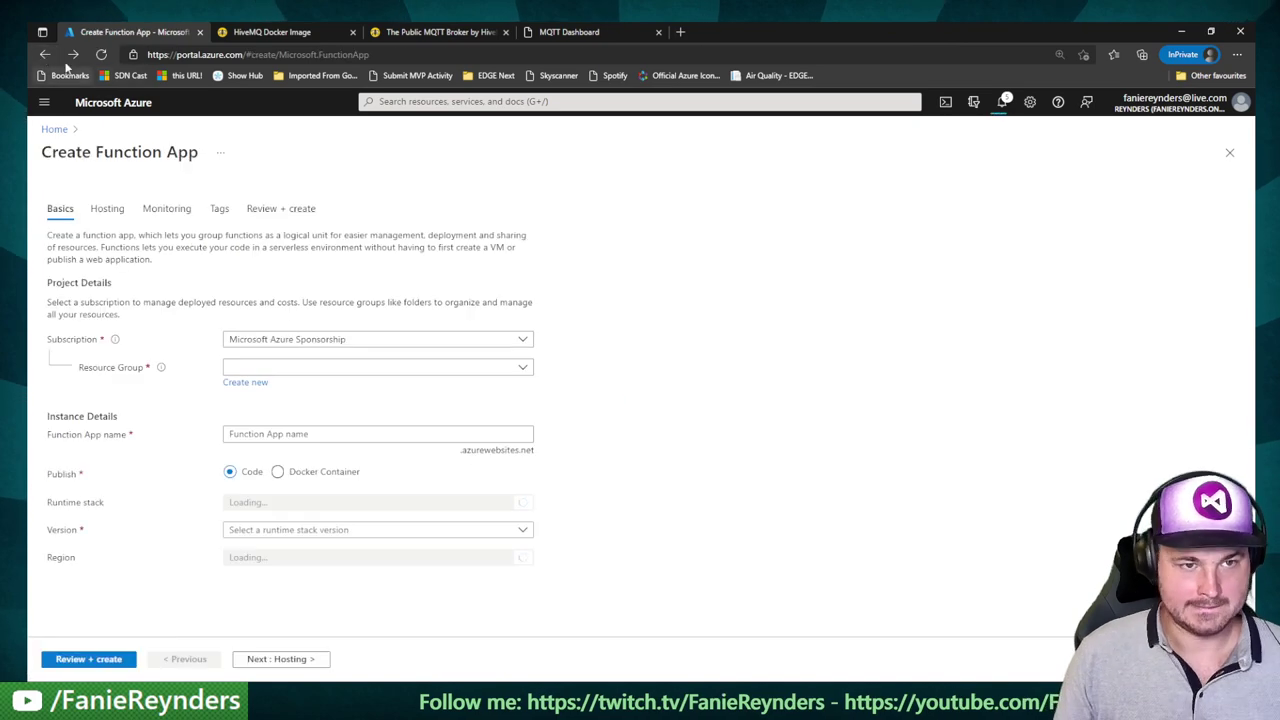
{"action": "left_click", "coordinate": [52, 55]}
{"action": "left_click", "coordinate": [54, 55]}
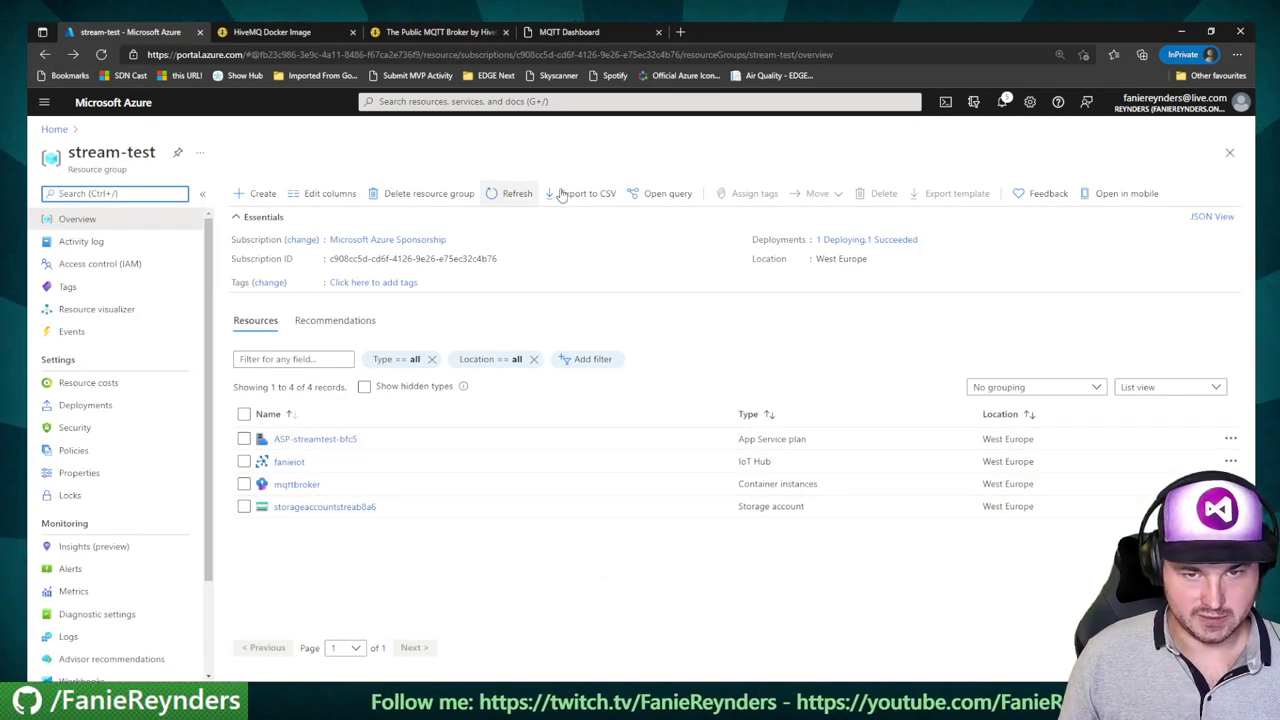
Refresh the resource list until done, then open fanie-iot-app from the deployment-succeeded notification.
{"action": "left_click", "coordinate": [527, 192]}
{"action": "left_click", "coordinate": [530, 190]}
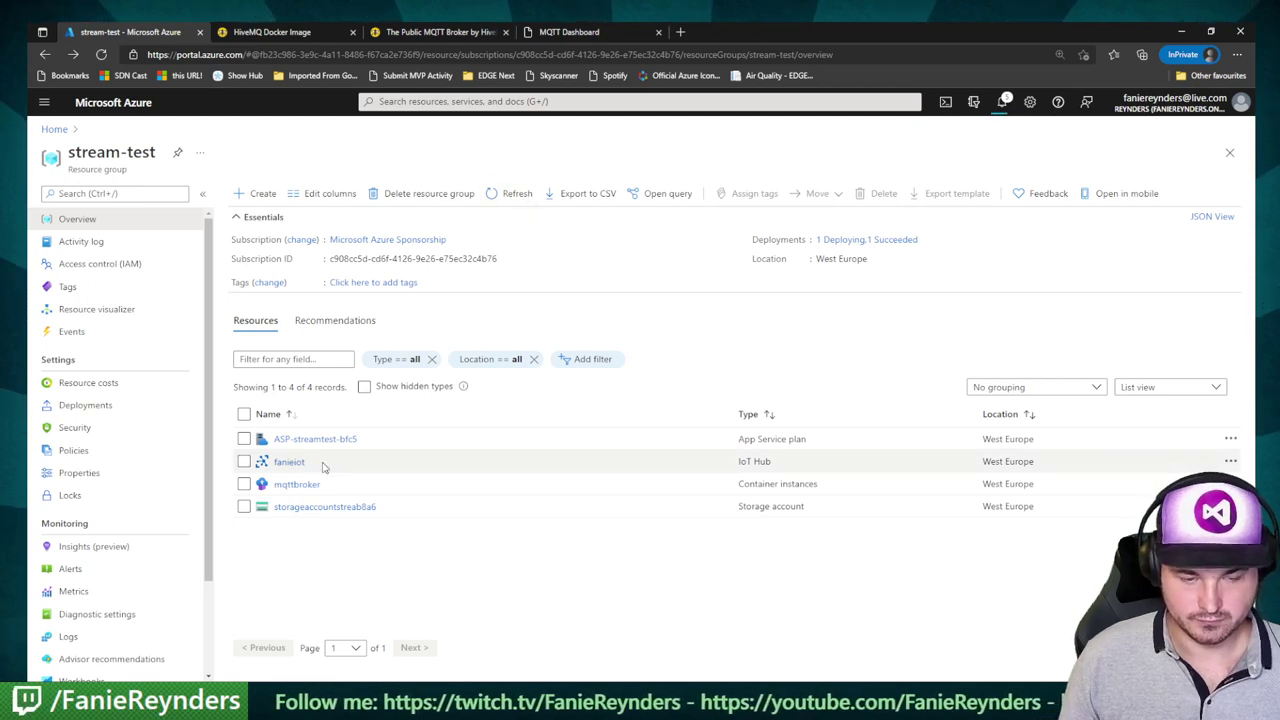
{"action": "left_click", "coordinate": [507, 194]}
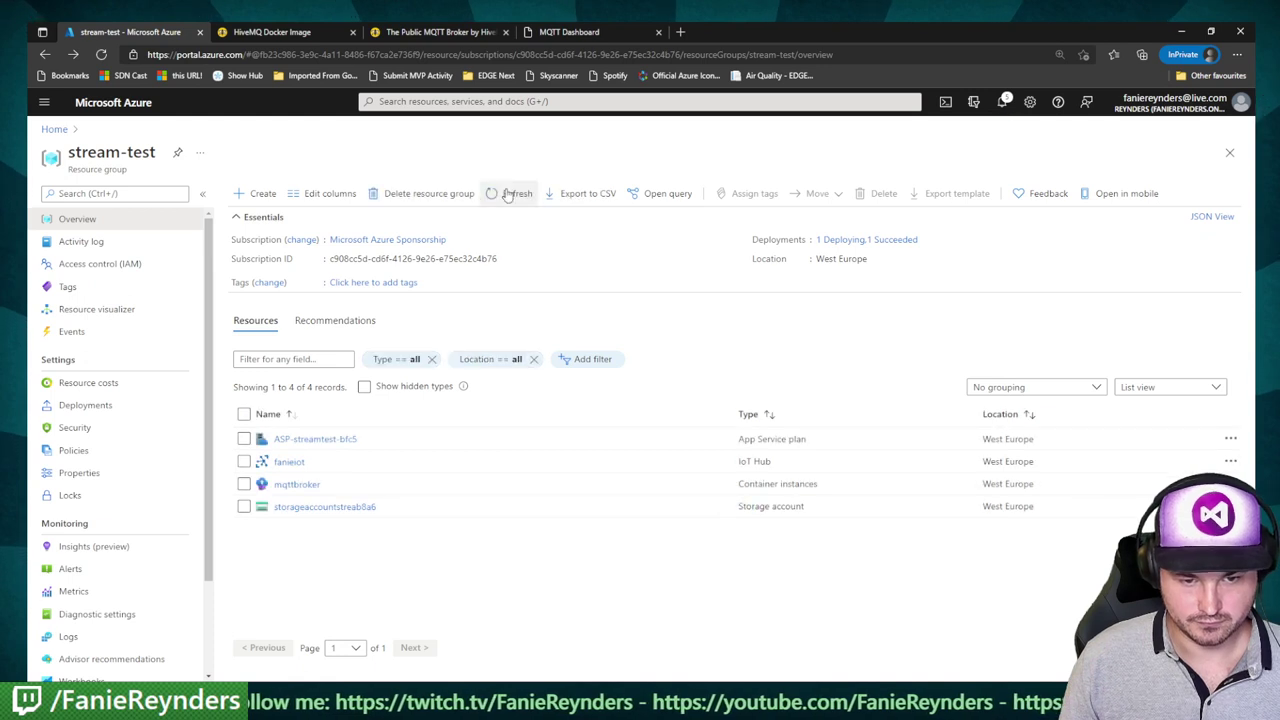
{"action": "left_click", "coordinate": [507, 194]}
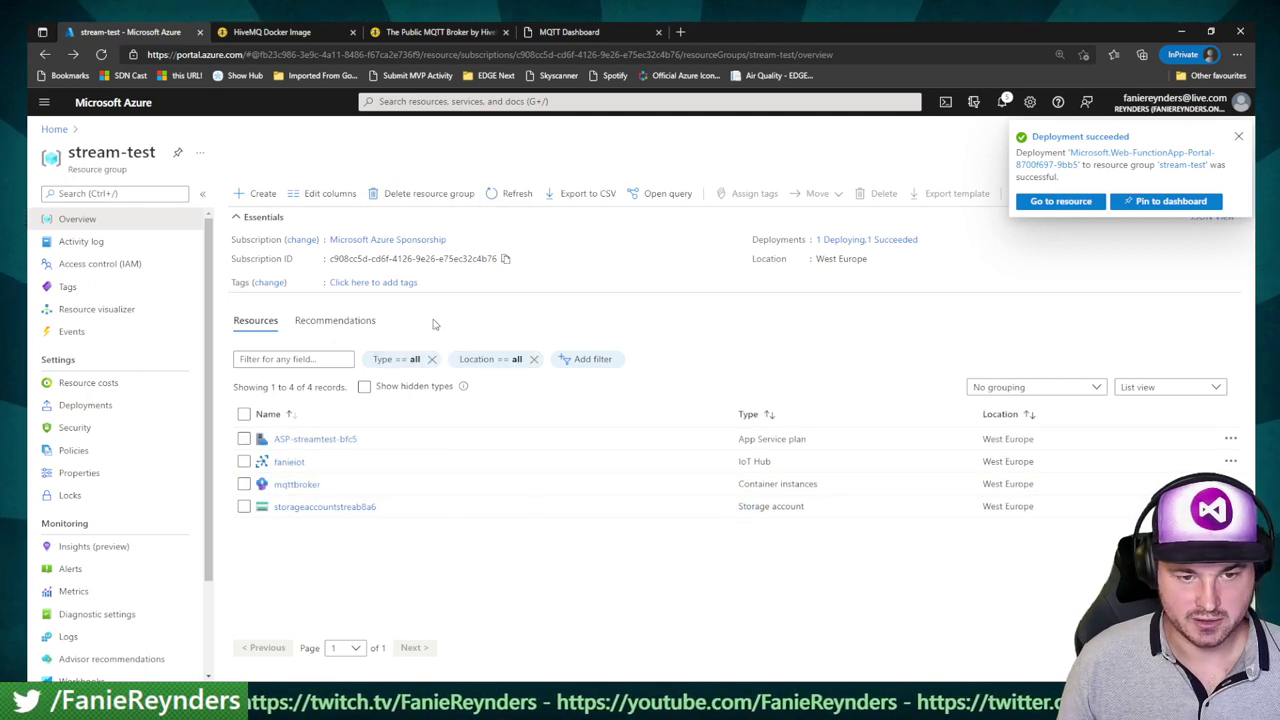
{"action": "left_click", "coordinate": [496, 196]}
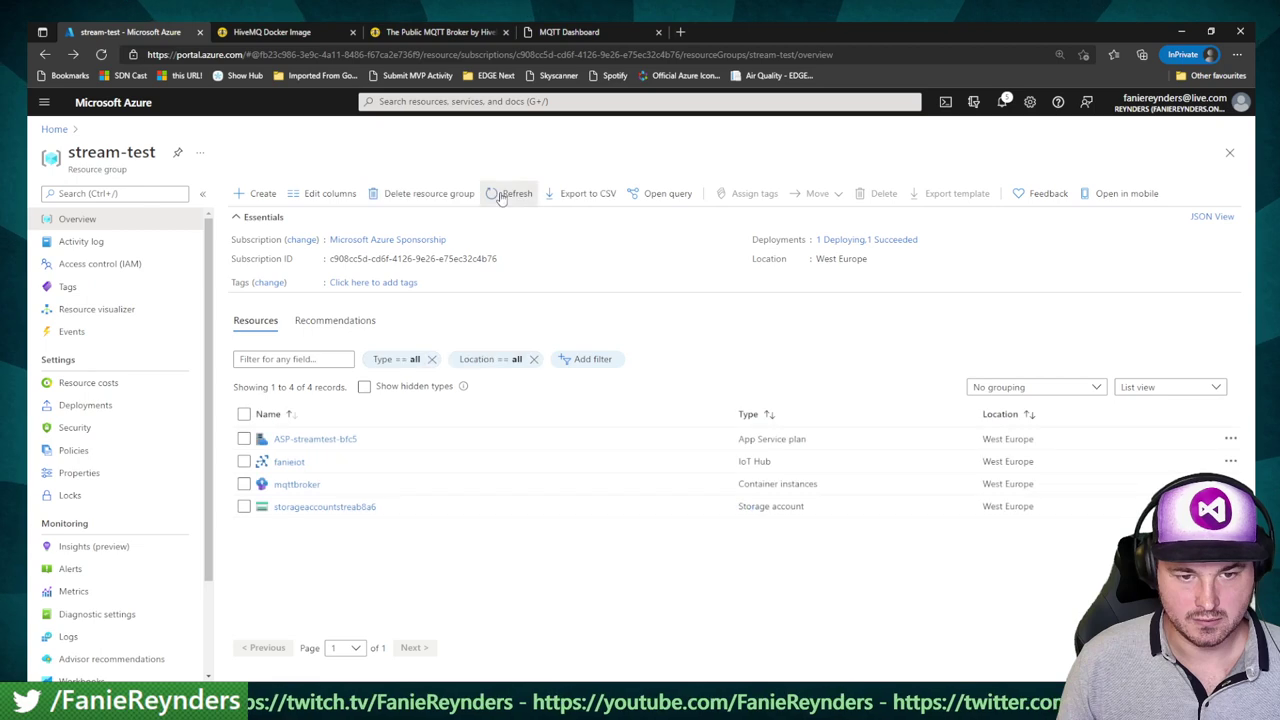
{"action": "left_click", "coordinate": [500, 196]}
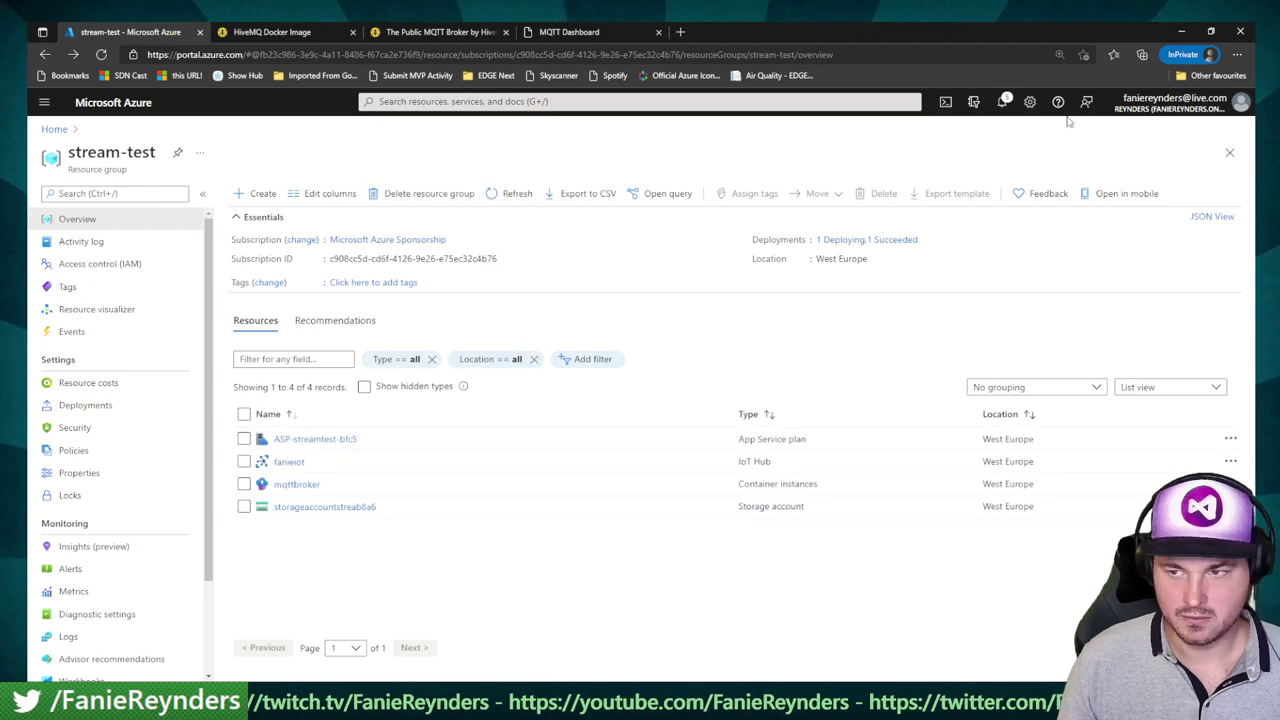
{"action": "left_click", "coordinate": [1001, 101]}
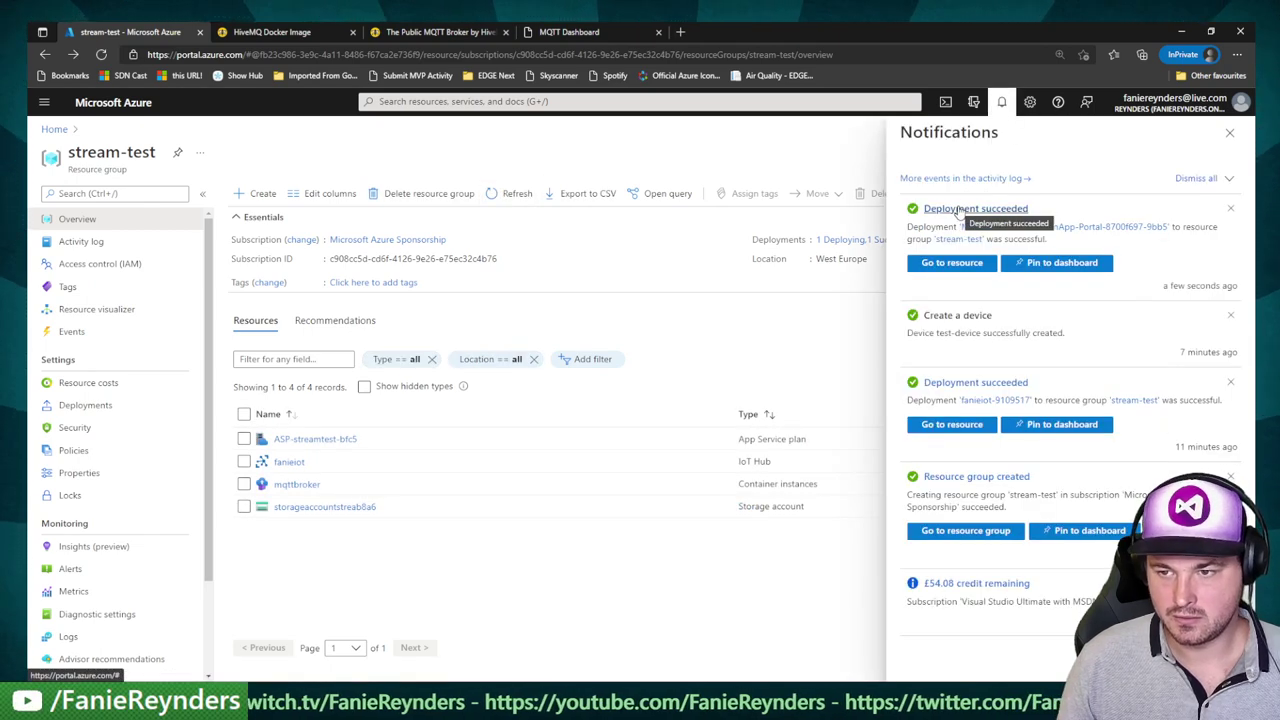
{"action": "left_click", "coordinate": [955, 263]}
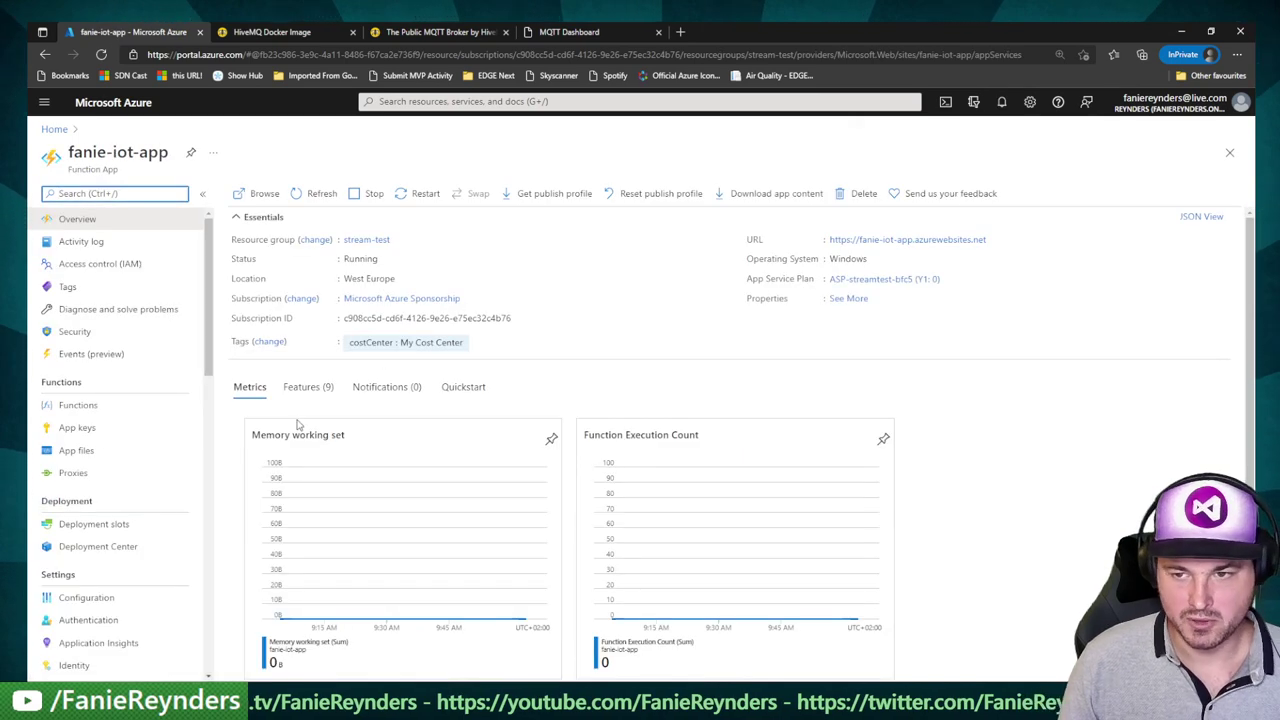
Go to fanie-iot-app's Functions list and start creating a new function.
{"action": "left_click", "coordinate": [82, 405]}
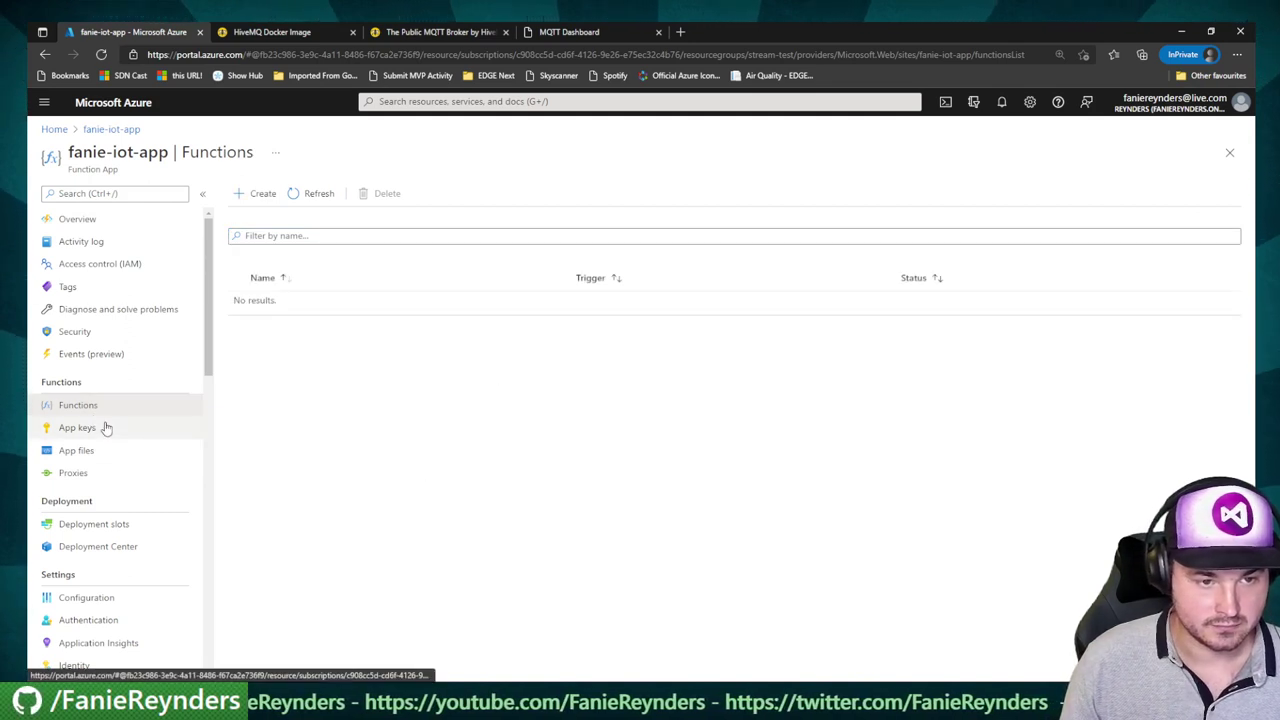
{"action": "left_click", "coordinate": [258, 193]}
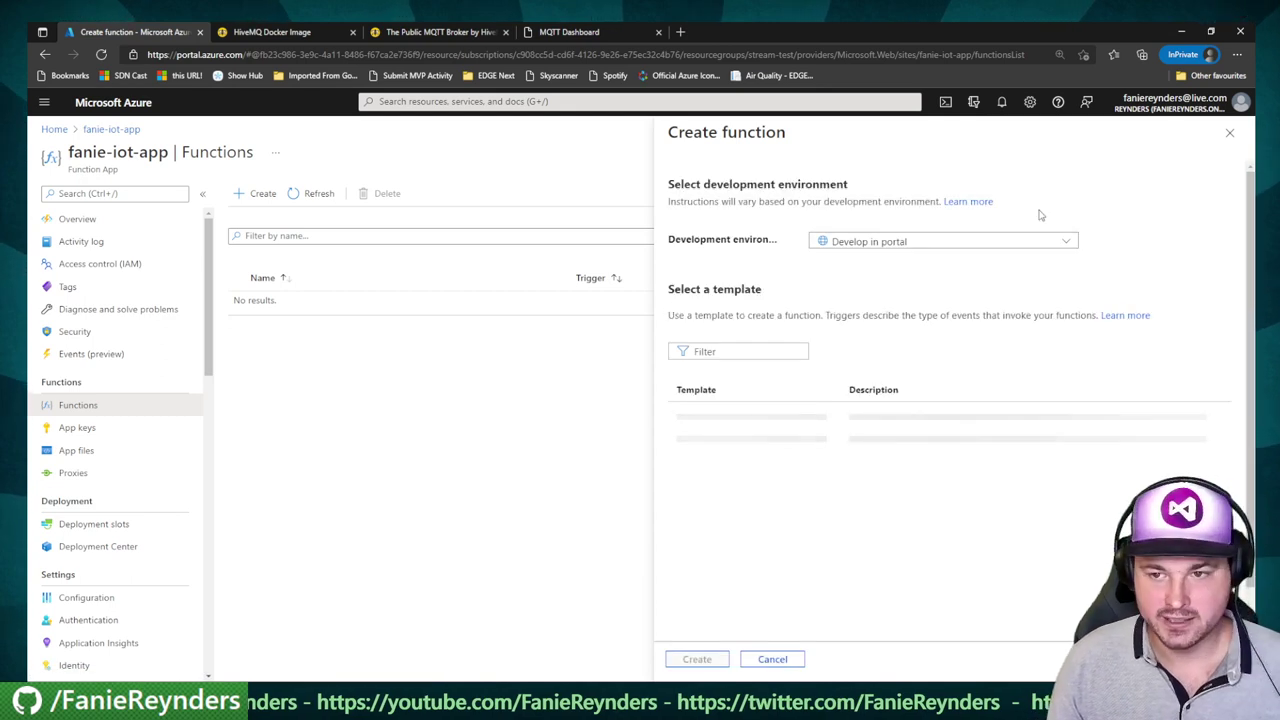
Keep Develop in portal and choose the IoT Hub (Event Hub) trigger template.
{"action": "left_click", "coordinate": [1006, 246]}
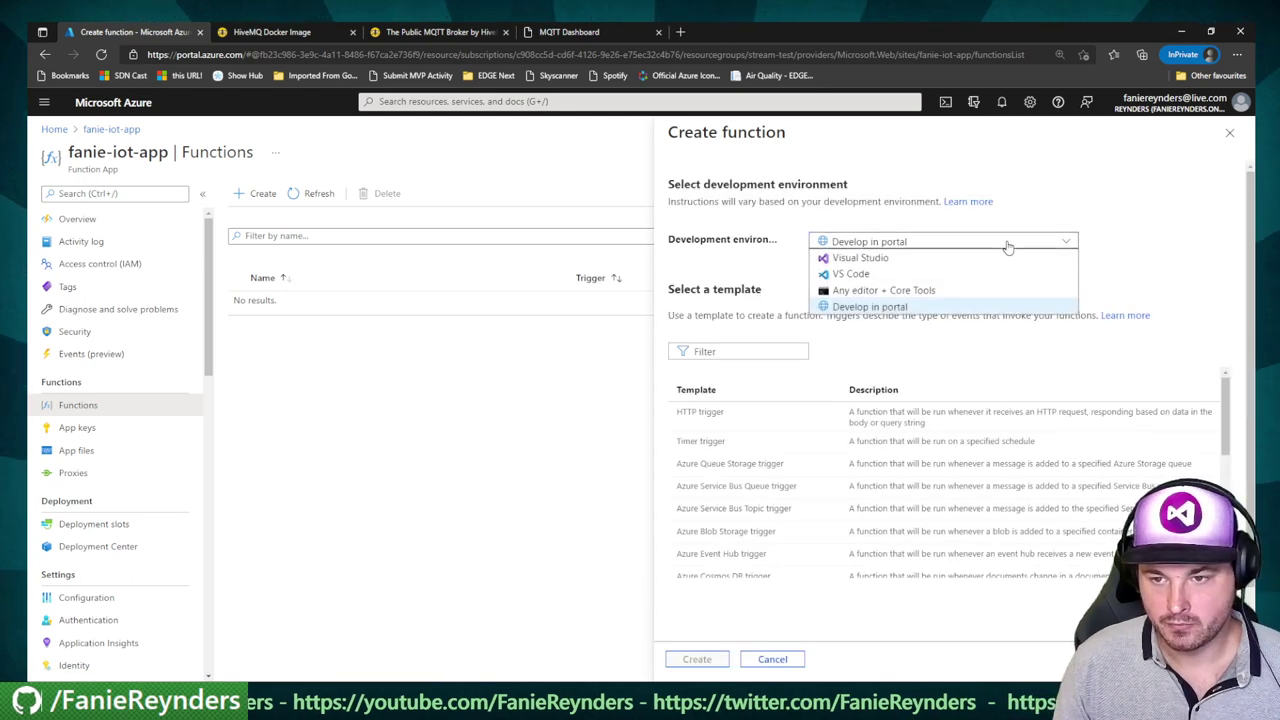
{"action": "left_click", "coordinate": [1006, 246]}
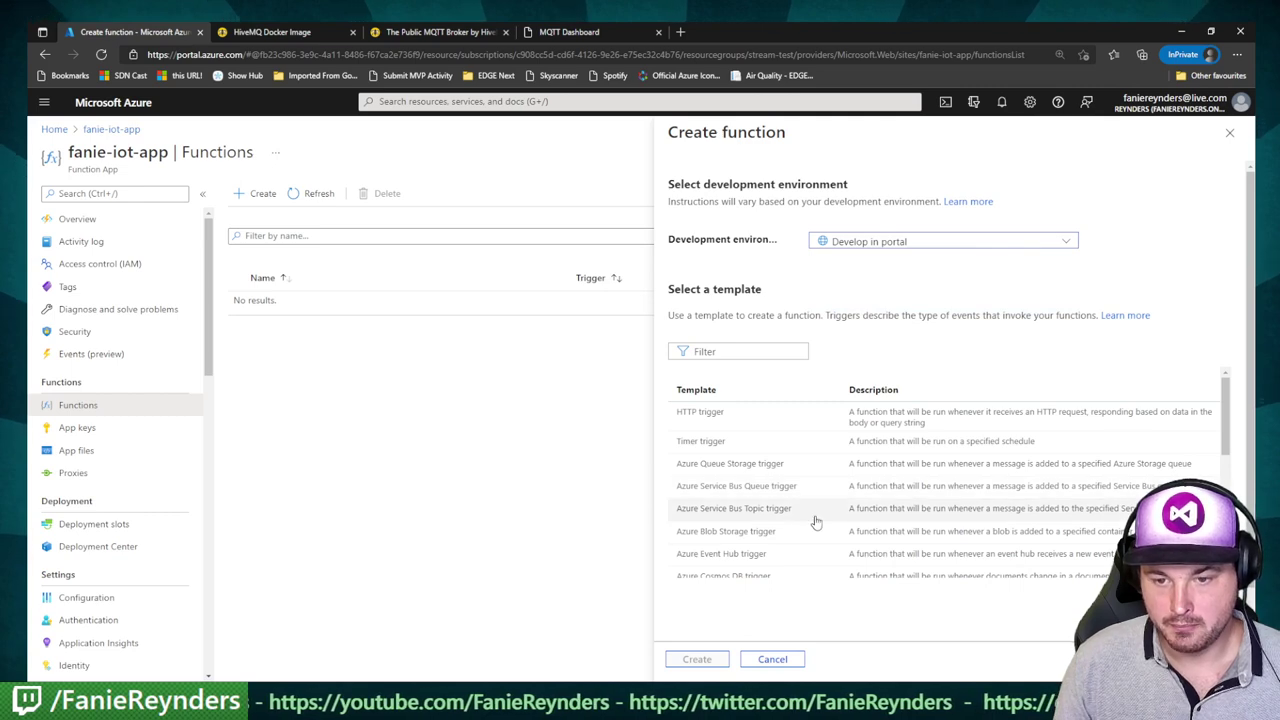
{"action": "scroll", "coordinate": [764, 490], "scroll_direction": "down", "scroll_amount": 2}
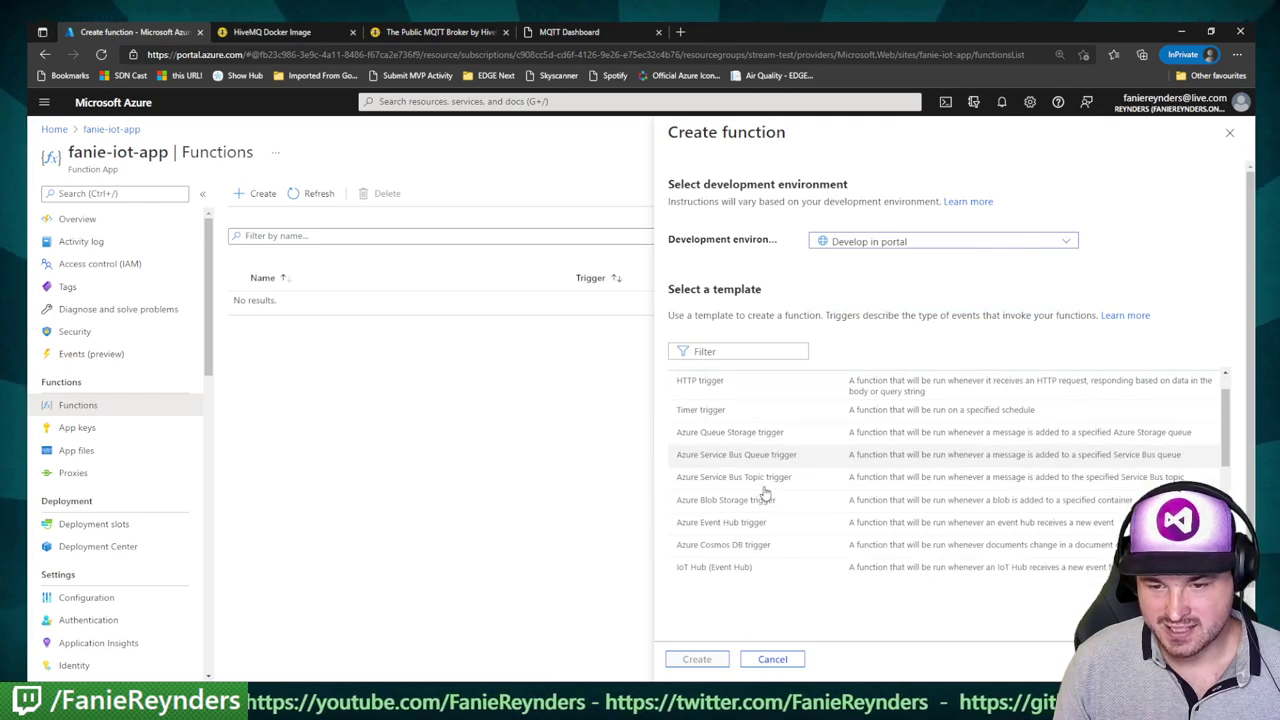
{"action": "left_click", "coordinate": [752, 534]}
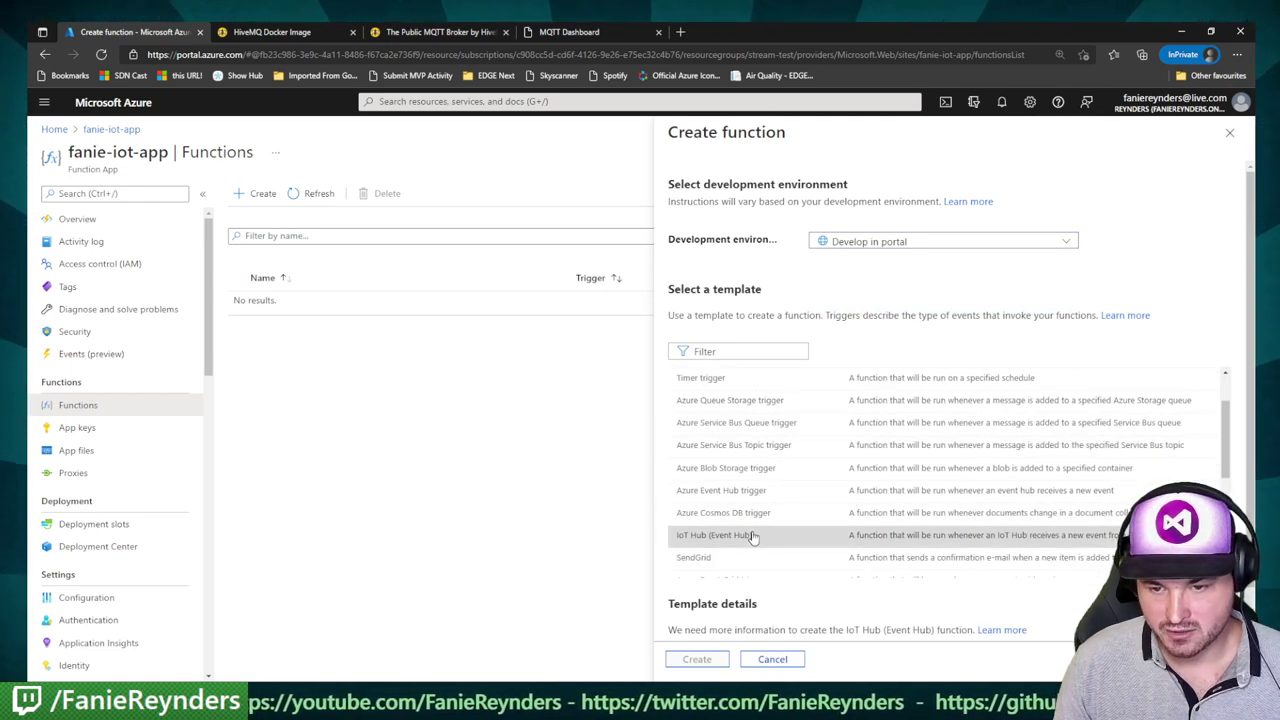
{"action": "scroll", "coordinate": [1045, 556], "scroll_direction": "down", "scroll_amount": 2}
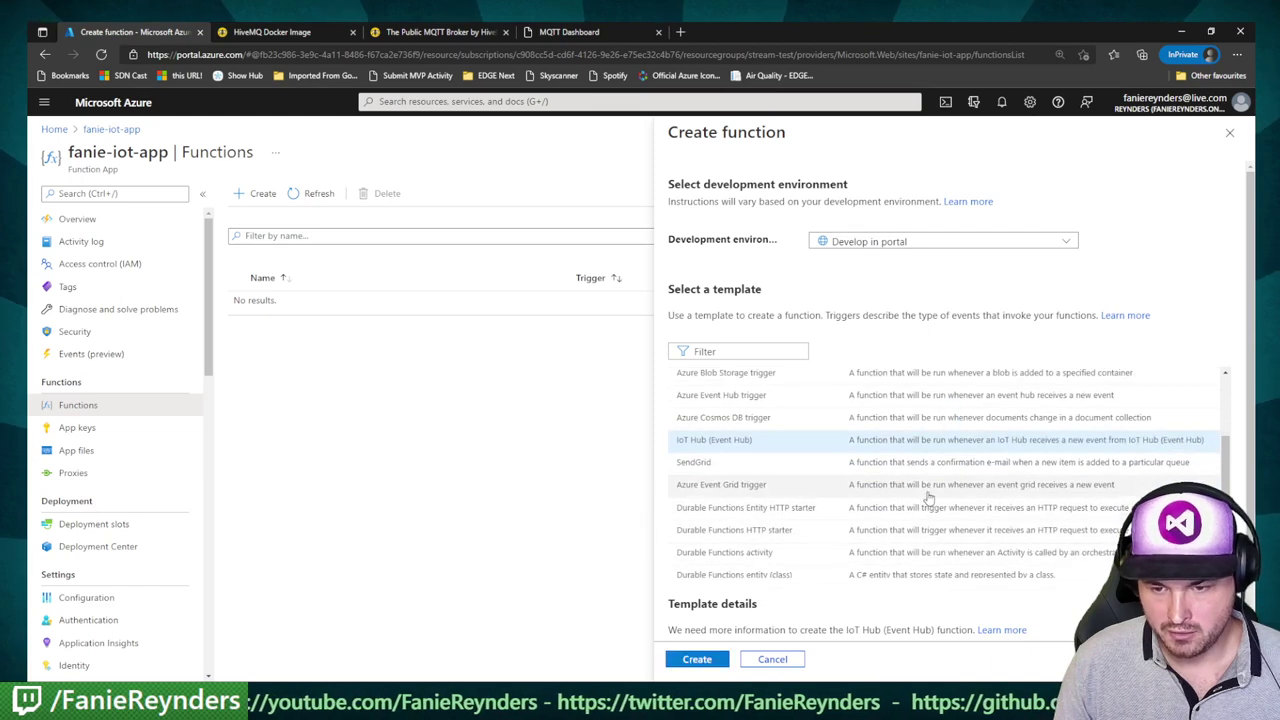
{"action": "scroll", "coordinate": [900, 470], "scroll_direction": "down", "scroll_amount": 1}
{"action": "scroll", "coordinate": [880, 465], "scroll_direction": "down", "scroll_amount": 3}
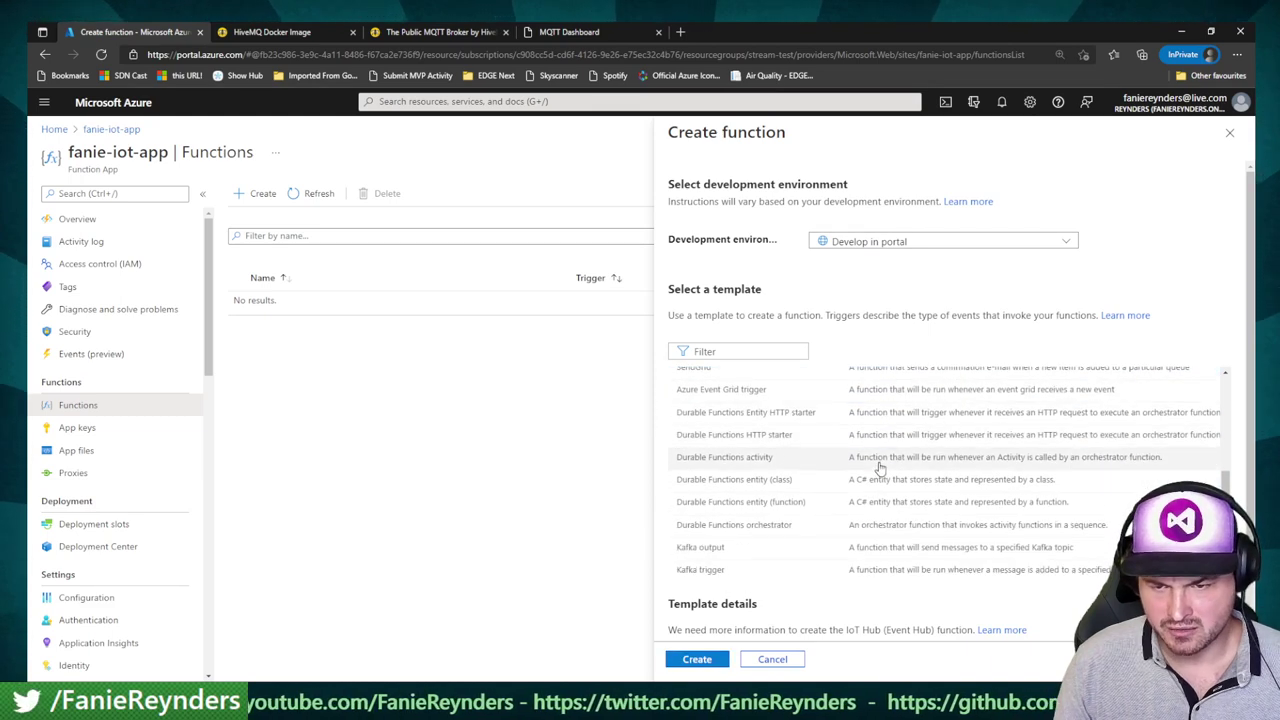
{"action": "scroll", "coordinate": [787, 508], "scroll_direction": "down", "scroll_amount": 5}
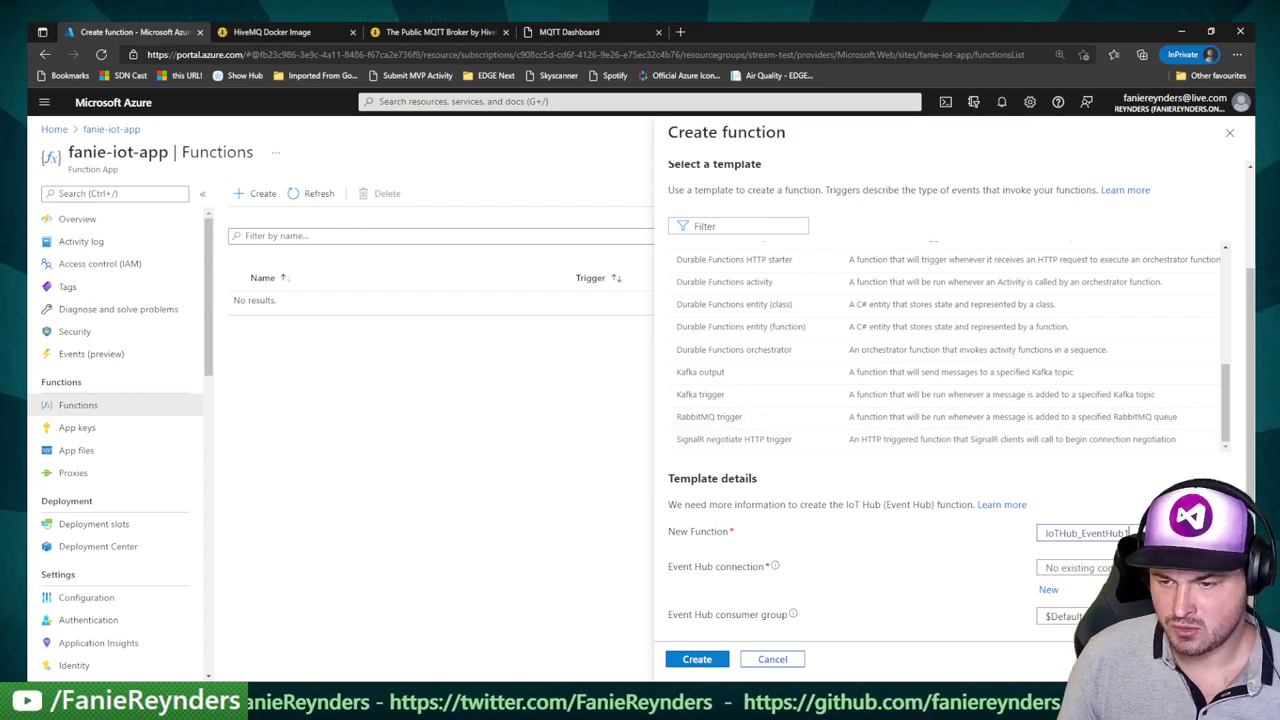
Start editing the function name, then reselect the IoT Hub (Event Hub) template.
{"action": "left_click_drag", "start_coordinate": [1106, 536], "coordinate": [1086, 540]}
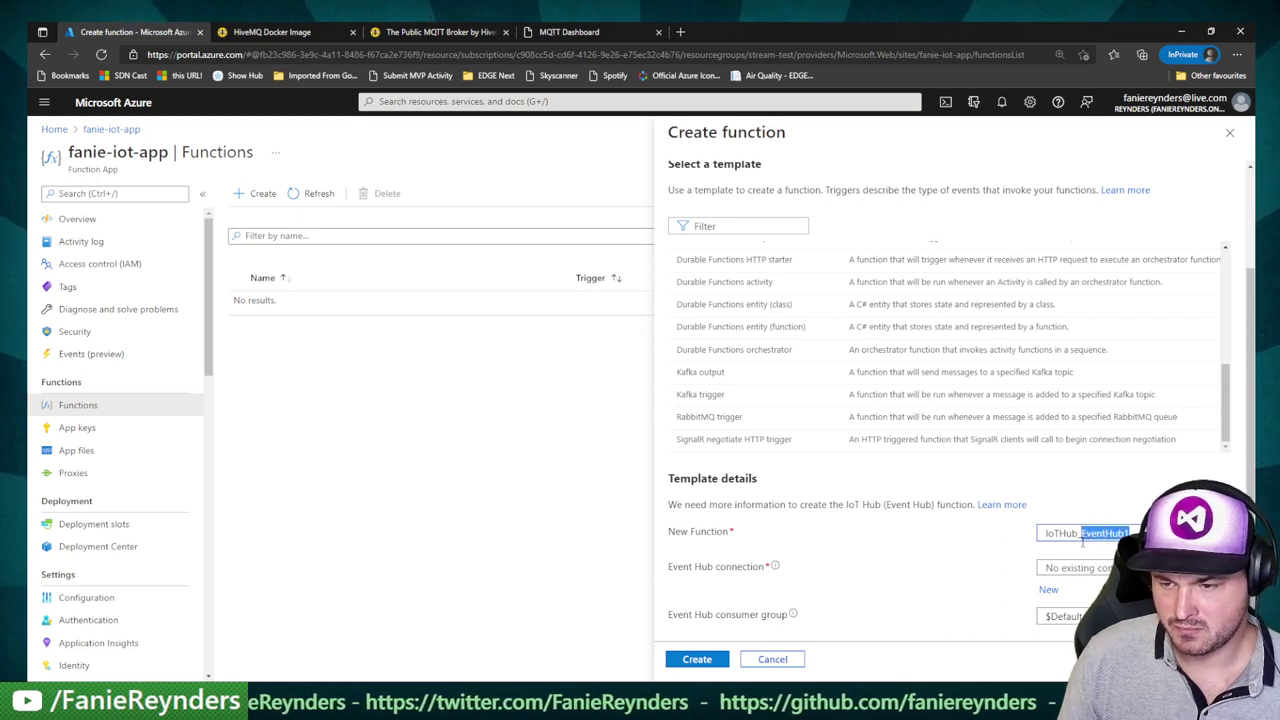
{"action": "type", "text": "Tr"}
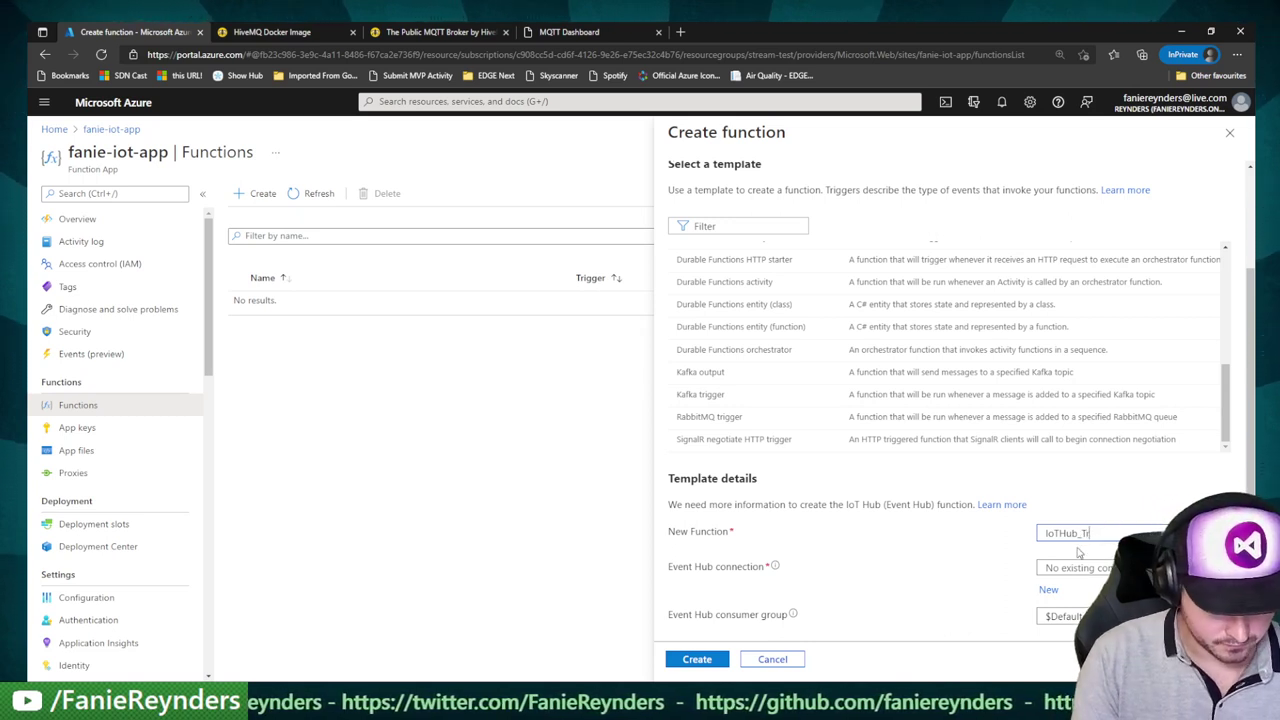
{"action": "type", "text": "igger"}
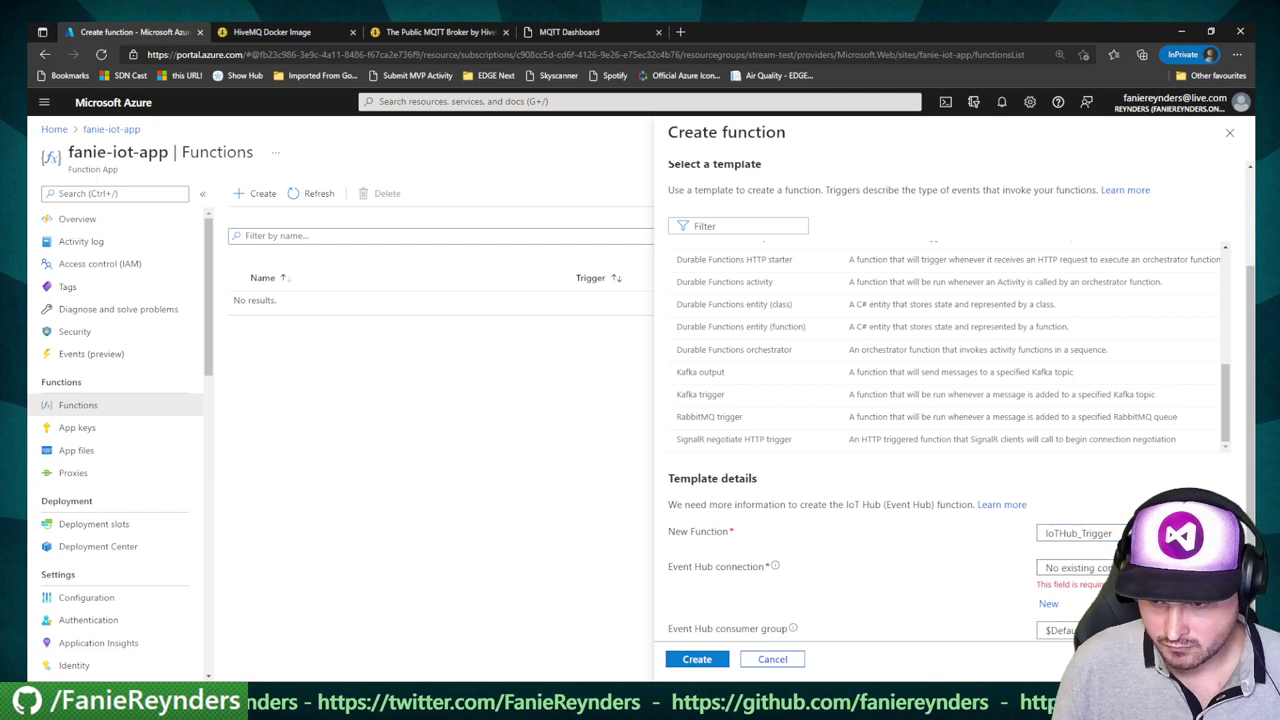
{"action": "scroll", "coordinate": [960, 572], "scroll_direction": "down", "scroll_amount": 1}
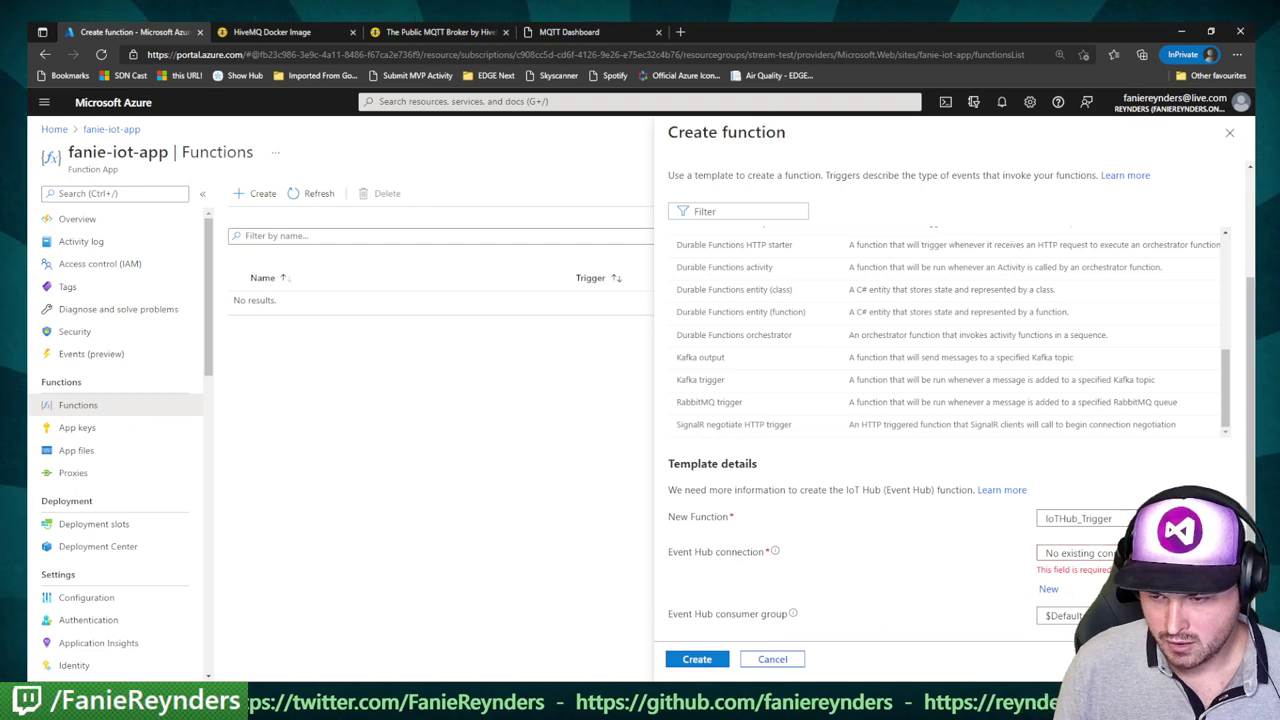
{"action": "scroll", "coordinate": [850, 400], "scroll_direction": "up", "scroll_amount": 2}
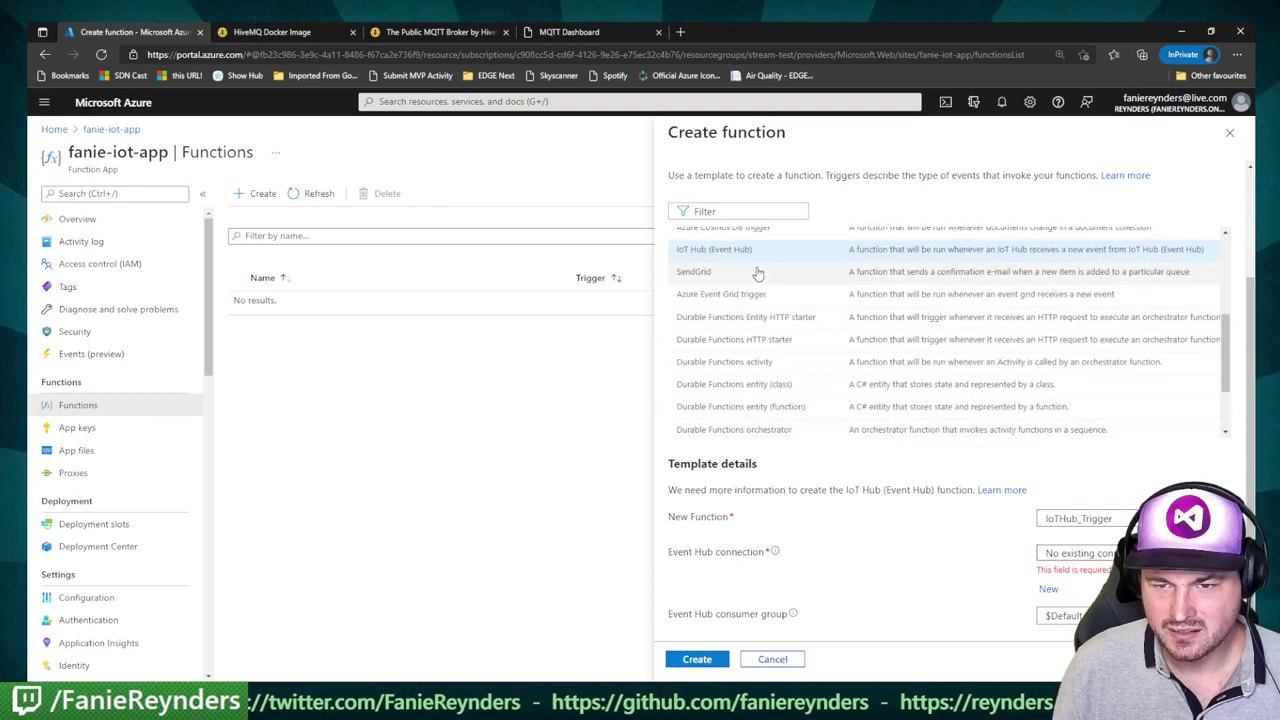
{"action": "scroll", "coordinate": [754, 245], "scroll_direction": "up", "scroll_amount": 3}
{"action": "left_click", "coordinate": [740, 297]}
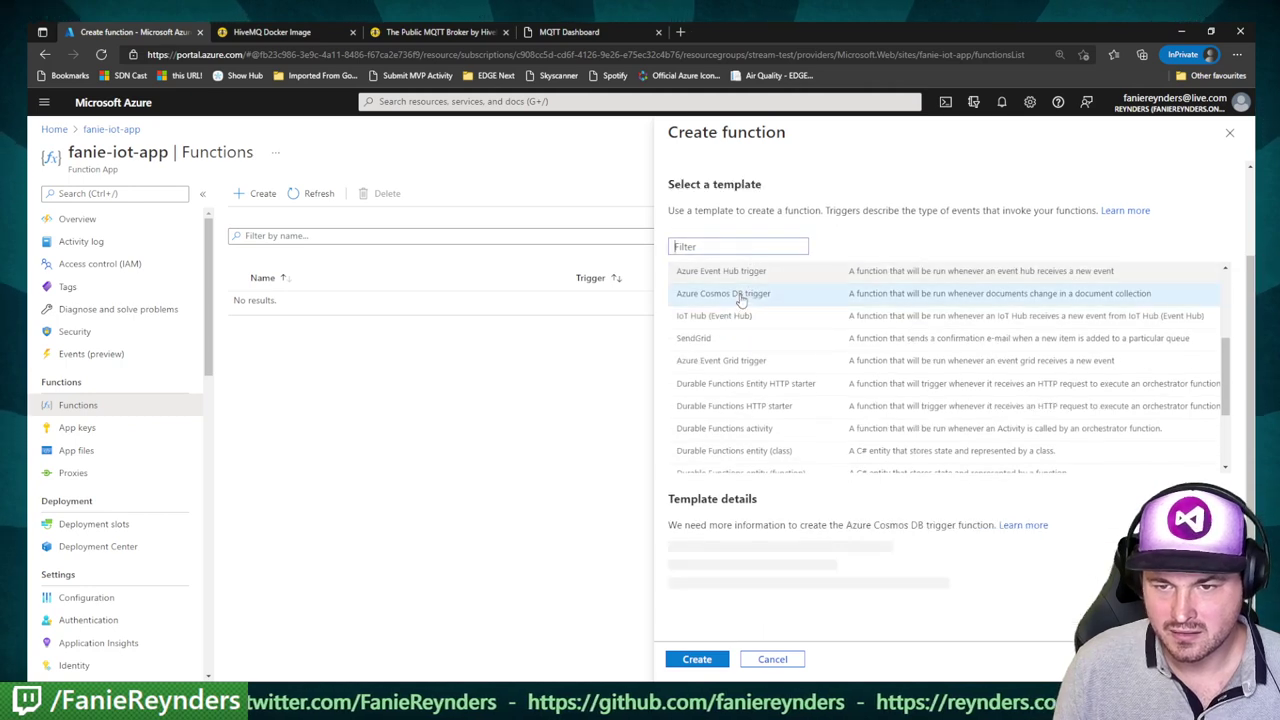
{"action": "left_click", "coordinate": [738, 316]}
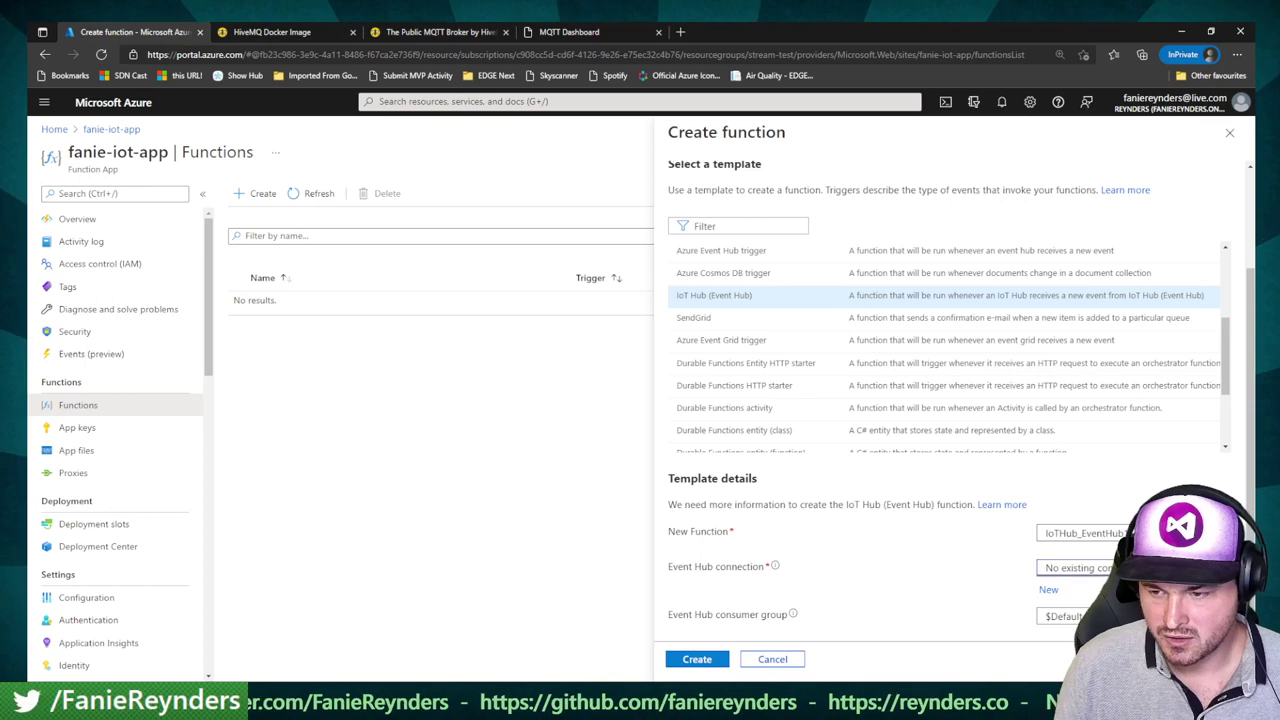
Add a new connection to the fanietest IoT Hub's built-in Events endpoint.
{"action": "left_click", "coordinate": [1048, 602]}
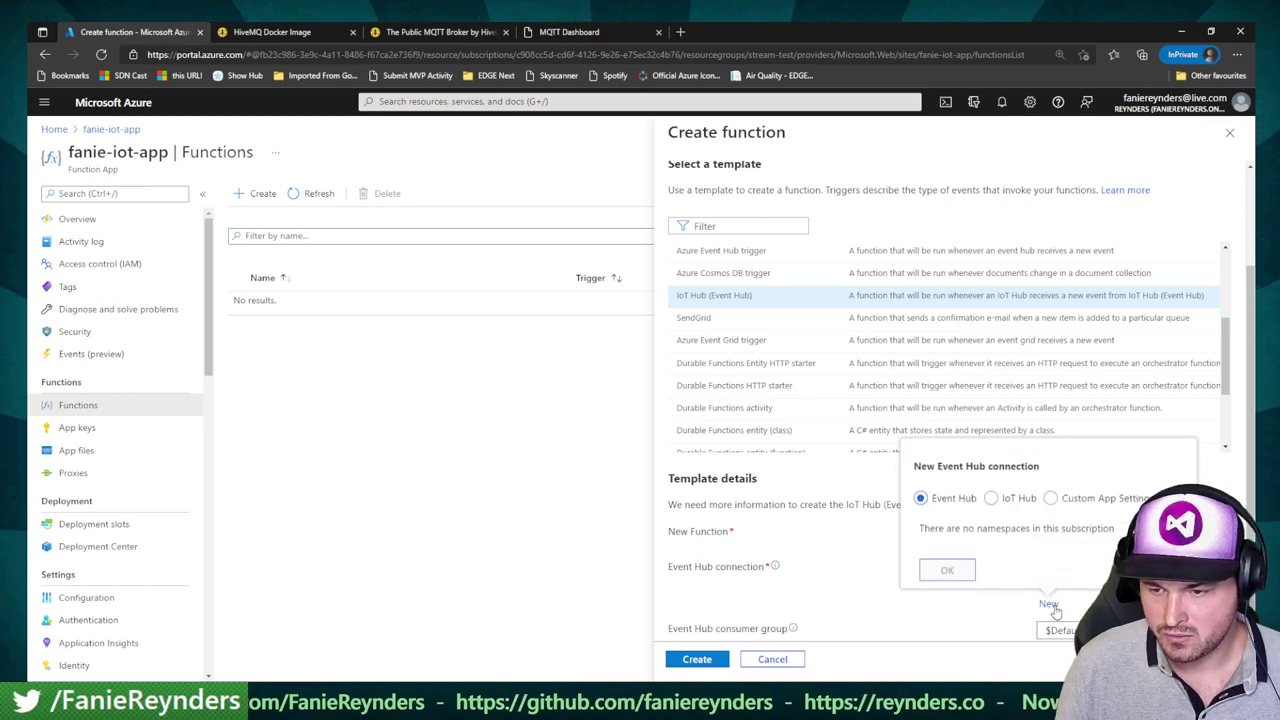
{"action": "left_click", "coordinate": [992, 498]}
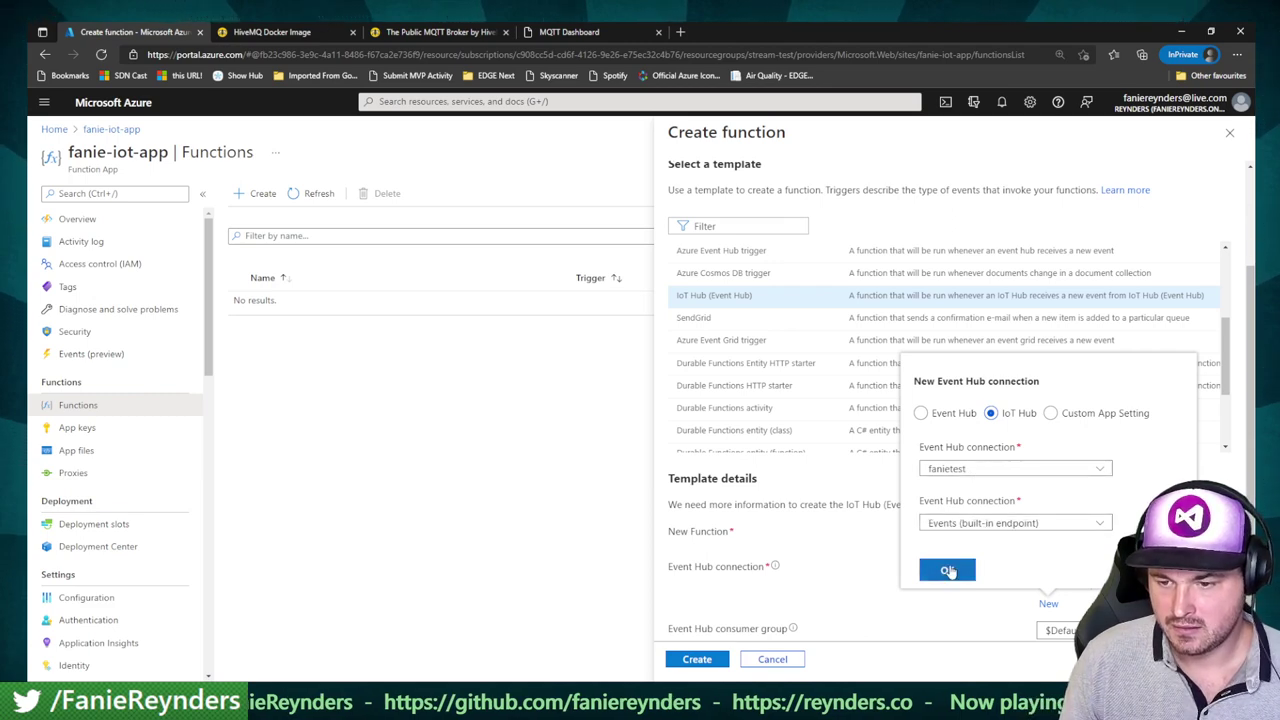
{"action": "left_click", "coordinate": [948, 571]}
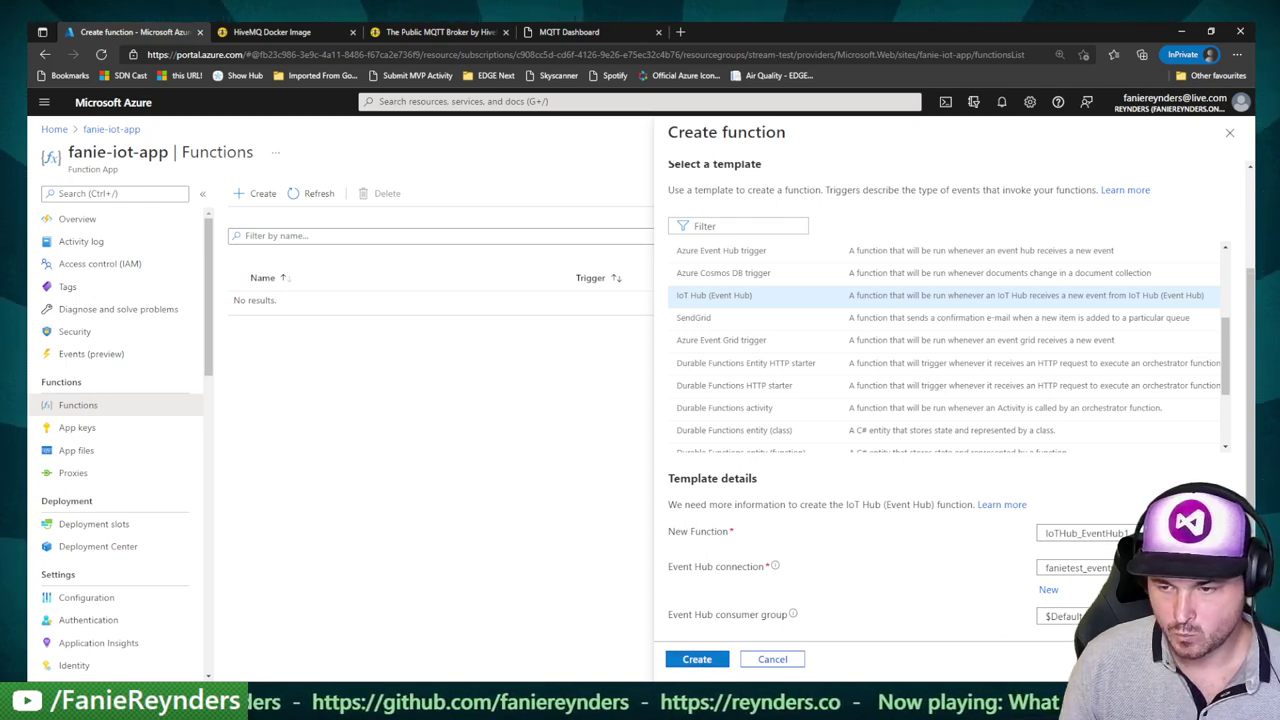
Rename the function to IoTHubListener and create it.
{"action": "left_click_drag", "start_coordinate": [1081, 540], "coordinate": [1077, 537]}
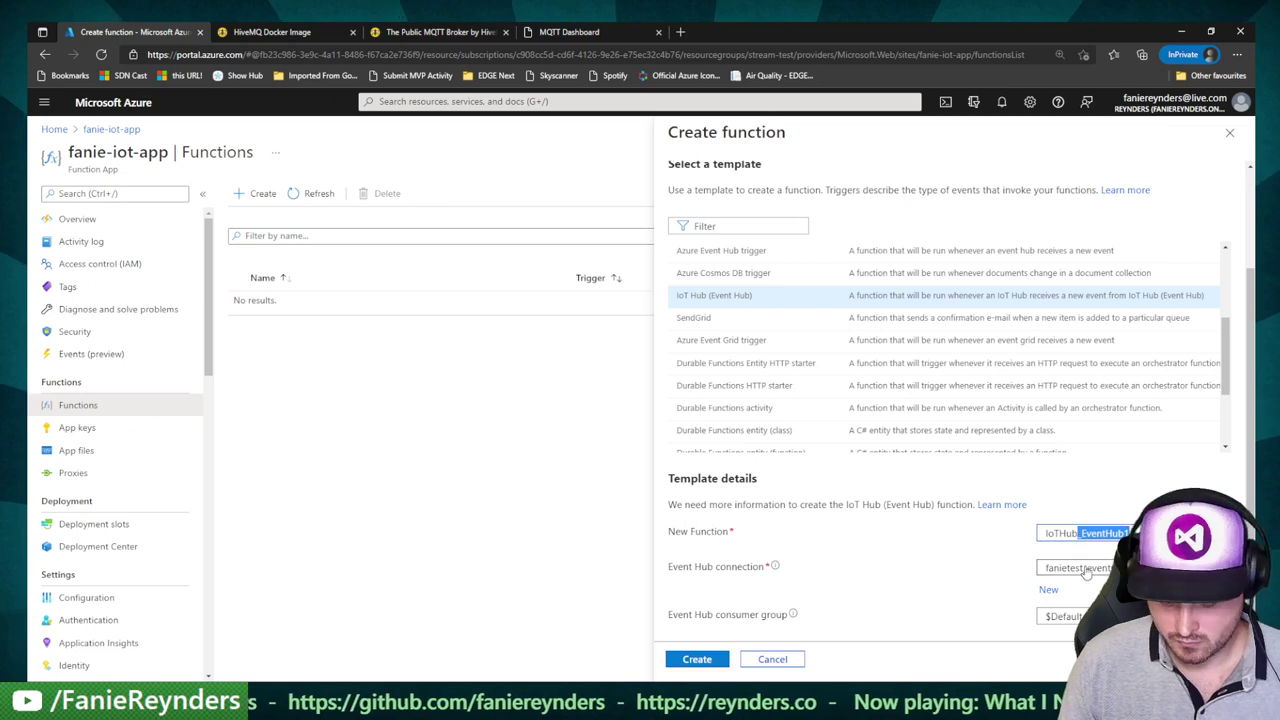
{"action": "key", "text": "BackSpace"}
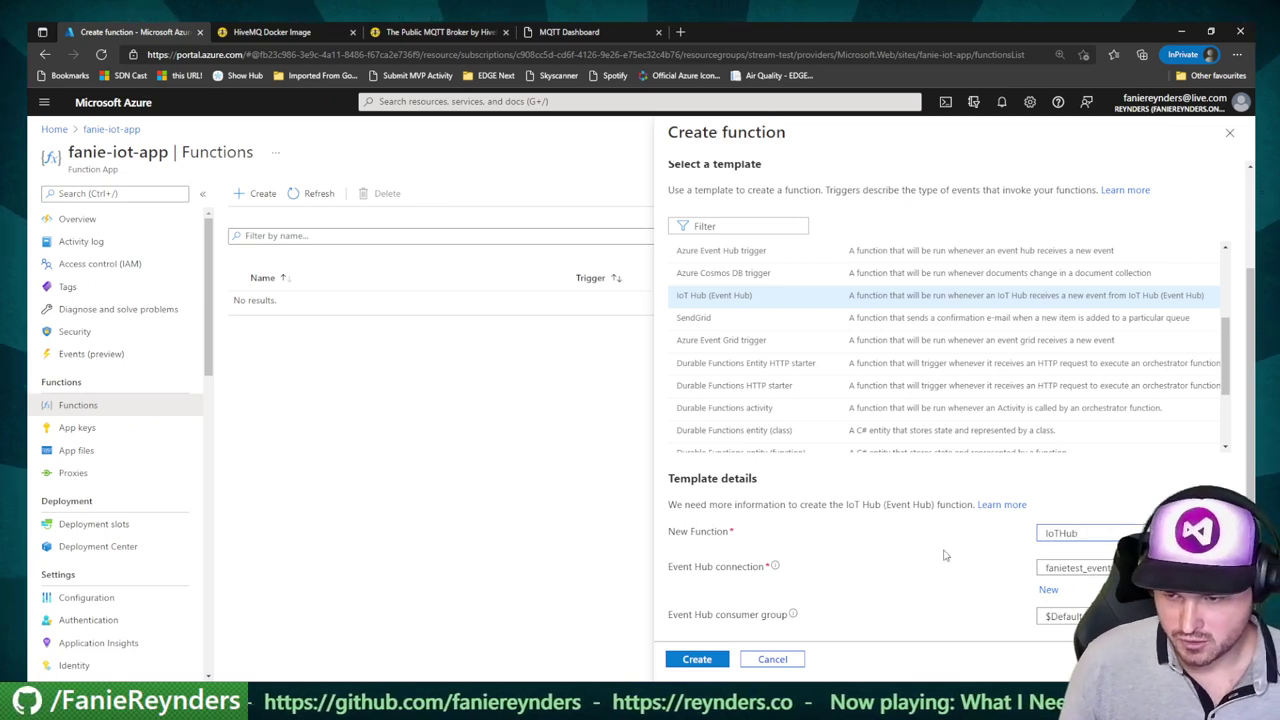
{"action": "type", "text": "Listenr"}
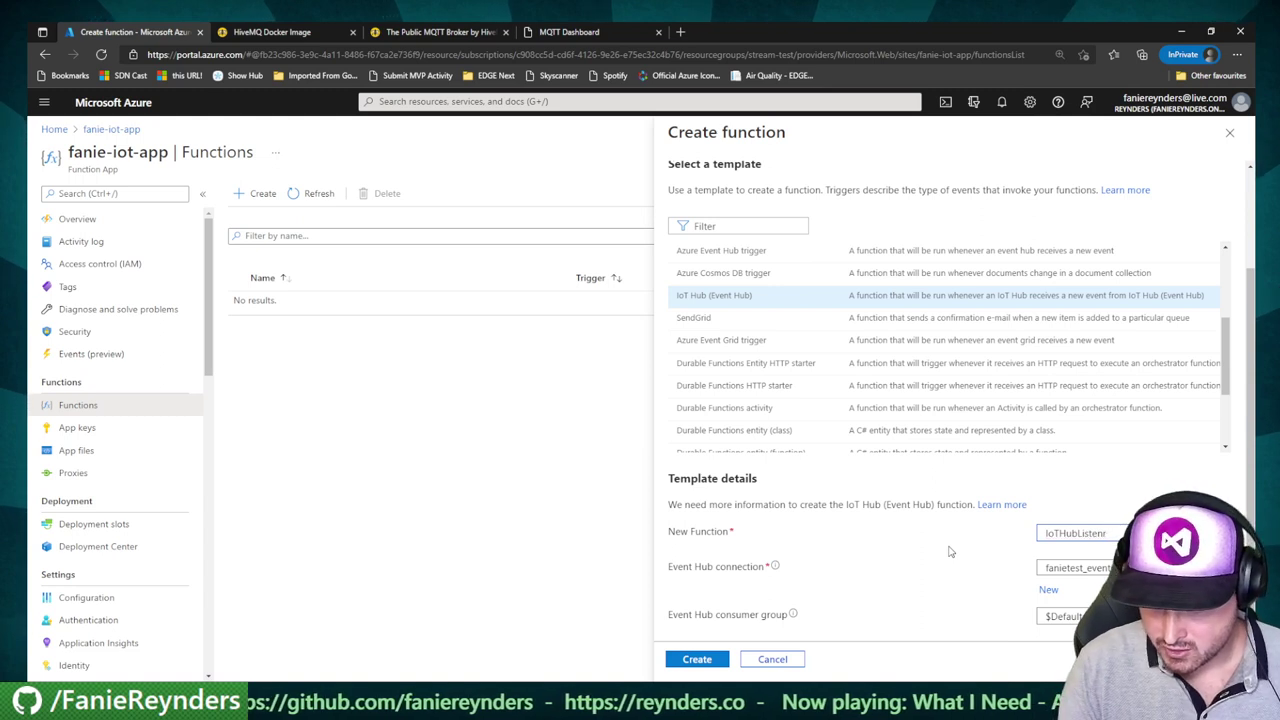
{"action": "key", "text": "BackSpace"}
{"action": "type", "text": "e"}
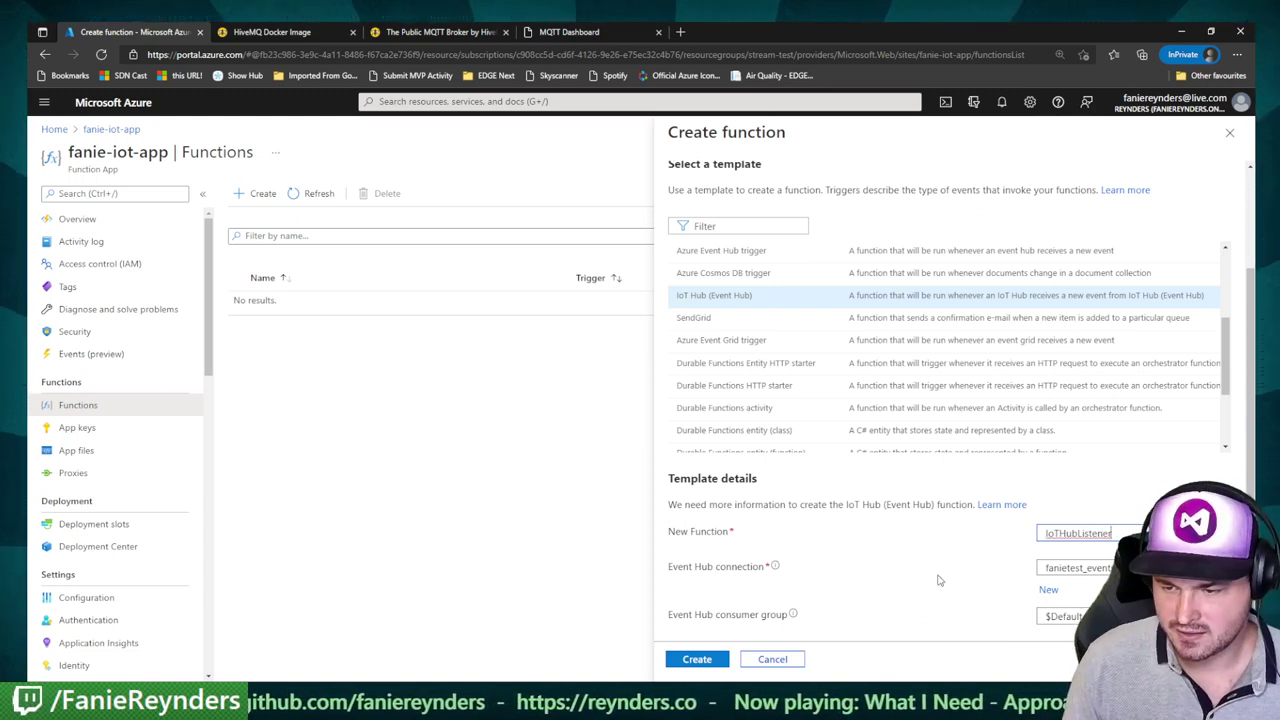
{"action": "left_click", "coordinate": [712, 659]}
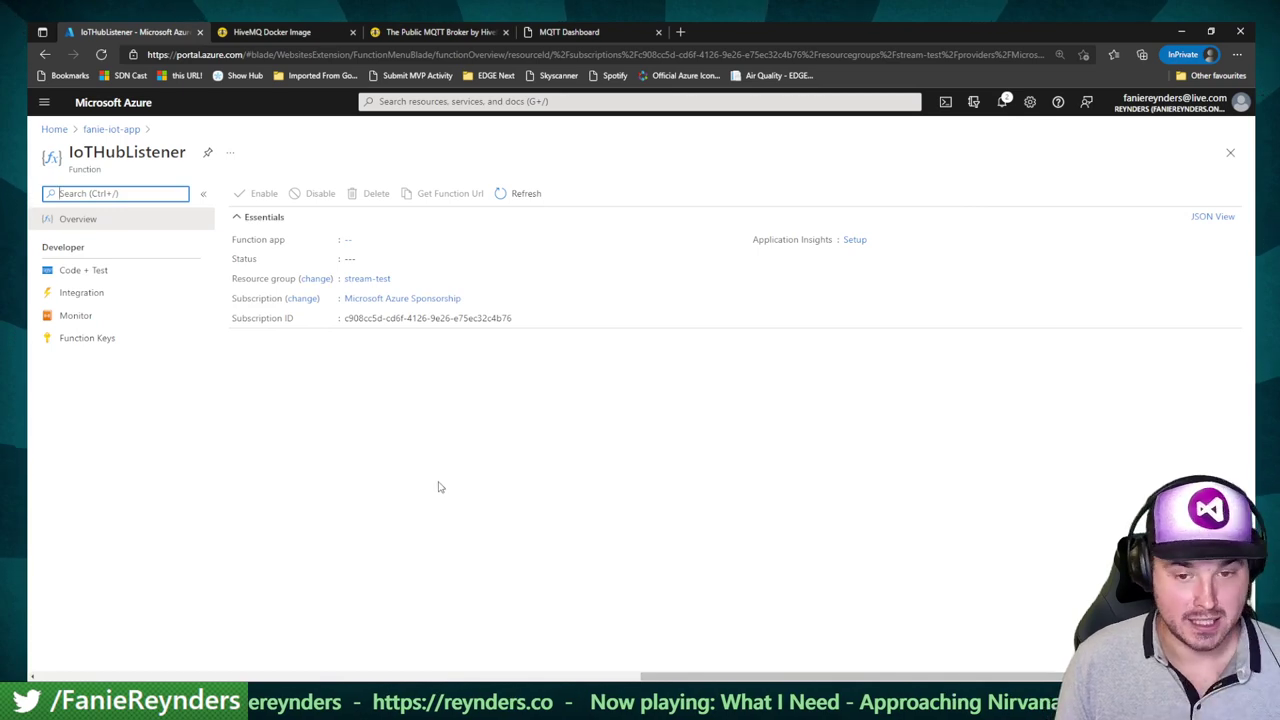
Open the public HiveMQ broker's MQTT Dashboard, then return to the Azure portal tab.
{"action": "left_click", "coordinate": [275, 32]}
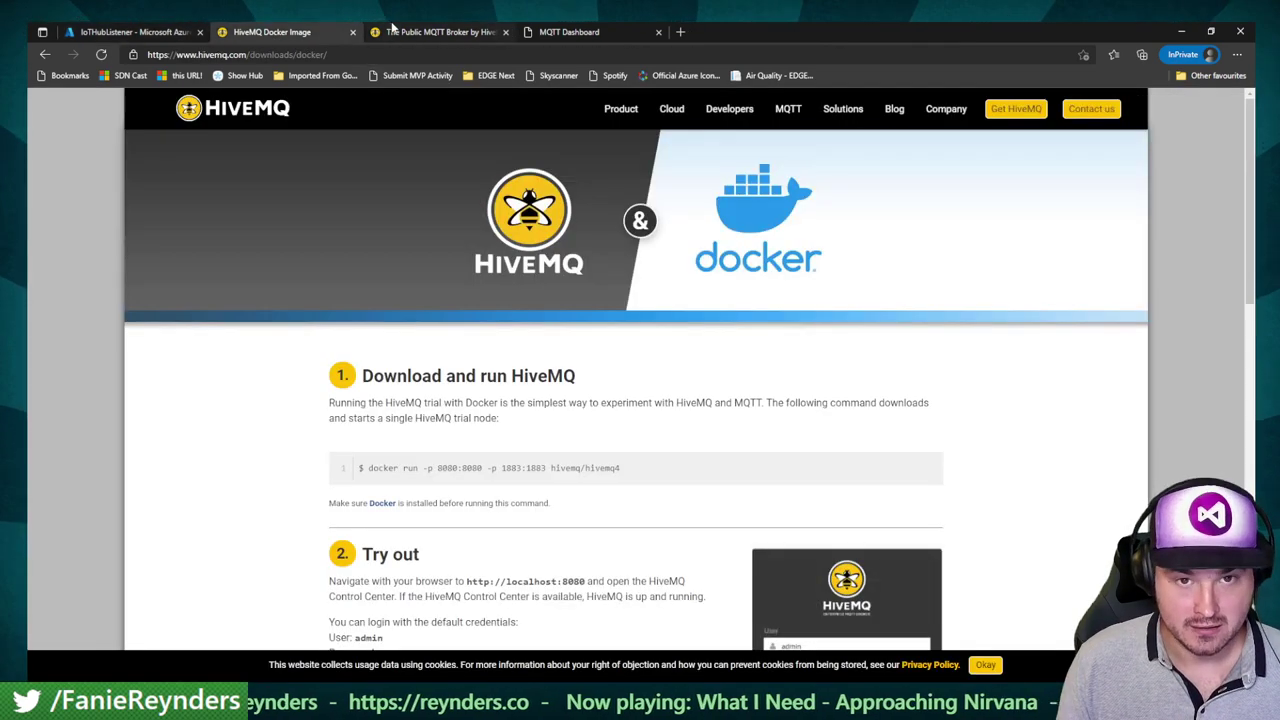
{"action": "left_click", "coordinate": [393, 30]}
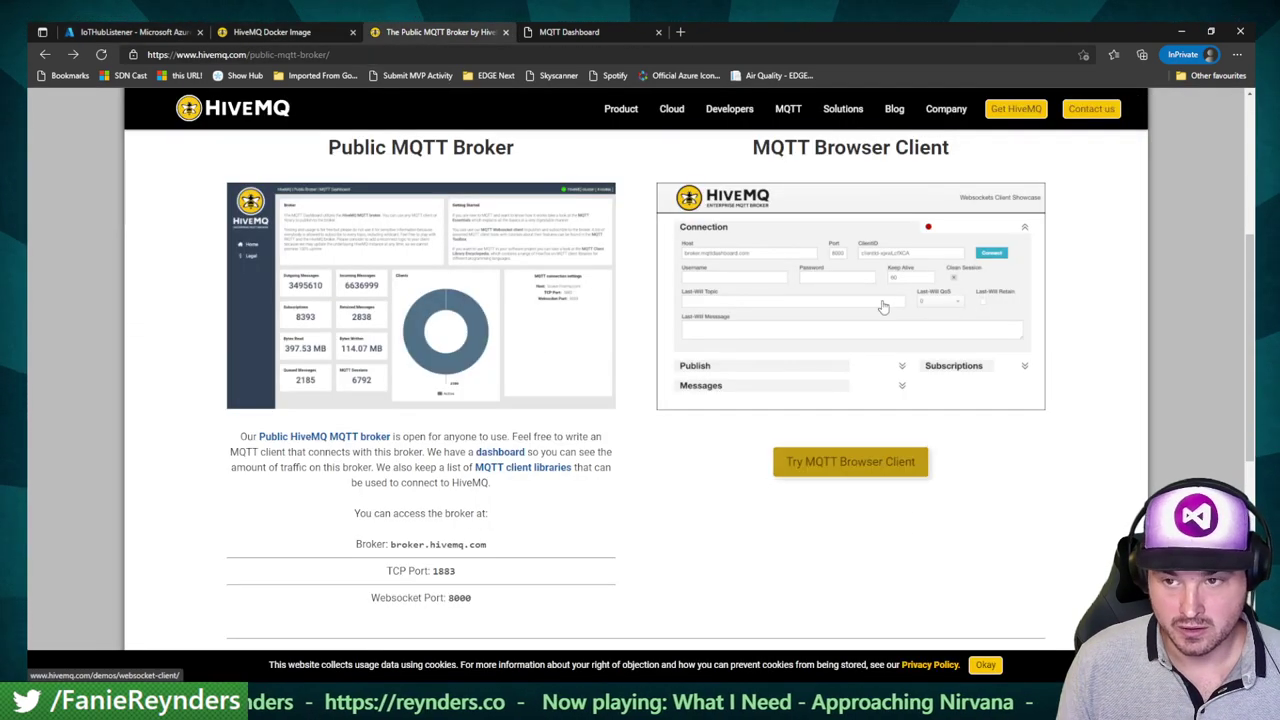
{"action": "scroll", "coordinate": [883, 307], "scroll_direction": "up", "scroll_amount": 2}
{"action": "scroll", "coordinate": [951, 283], "scroll_direction": "down", "scroll_amount": 2}
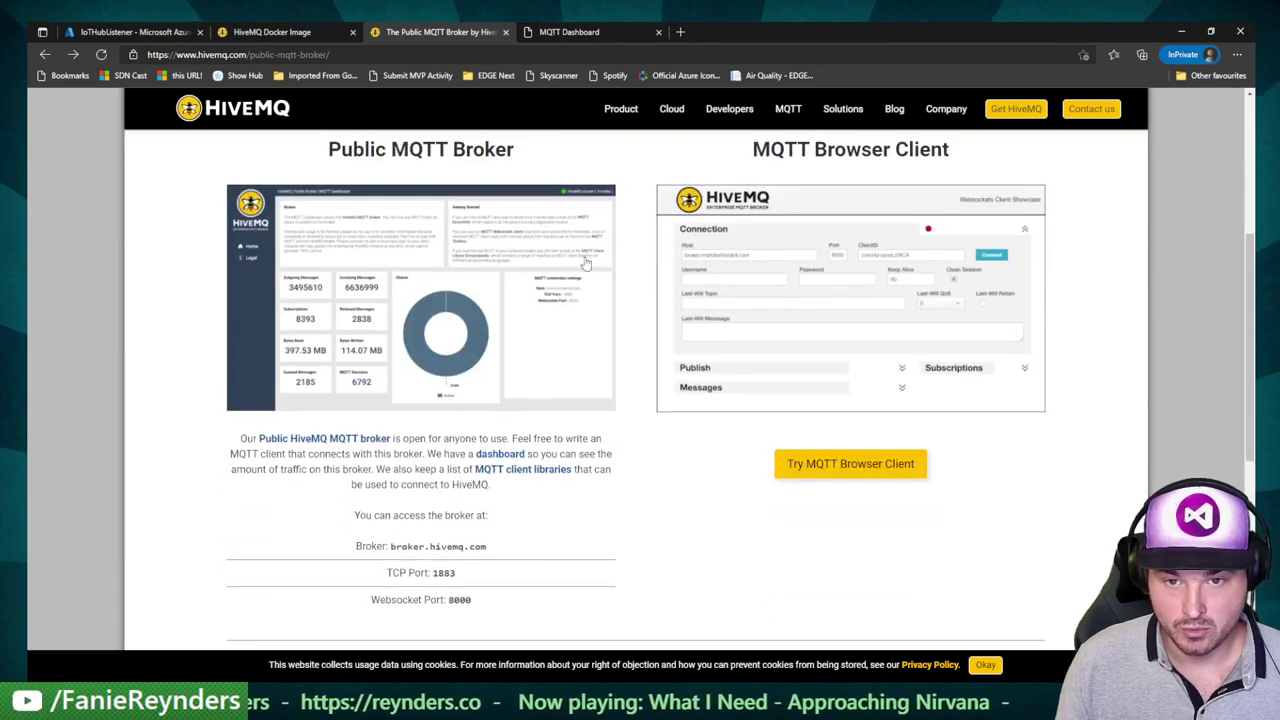
{"action": "left_click", "coordinate": [344, 438]}
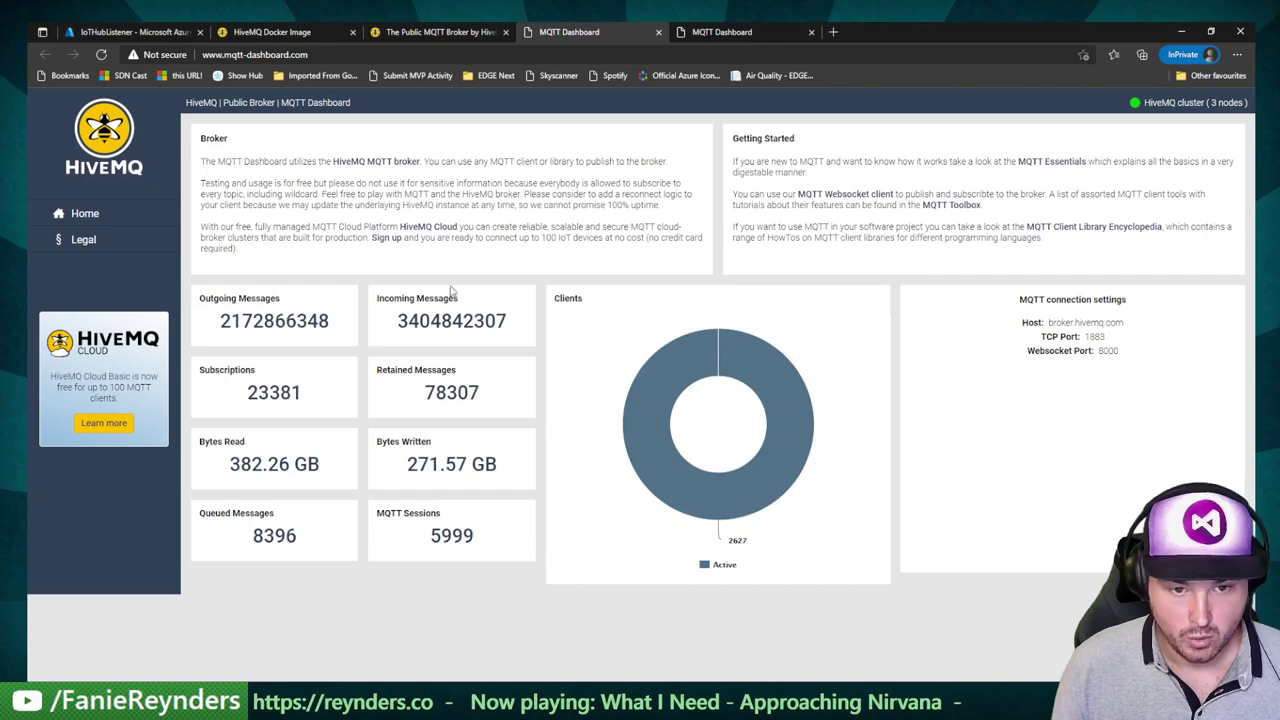
{"action": "left_click", "coordinate": [125, 33]}
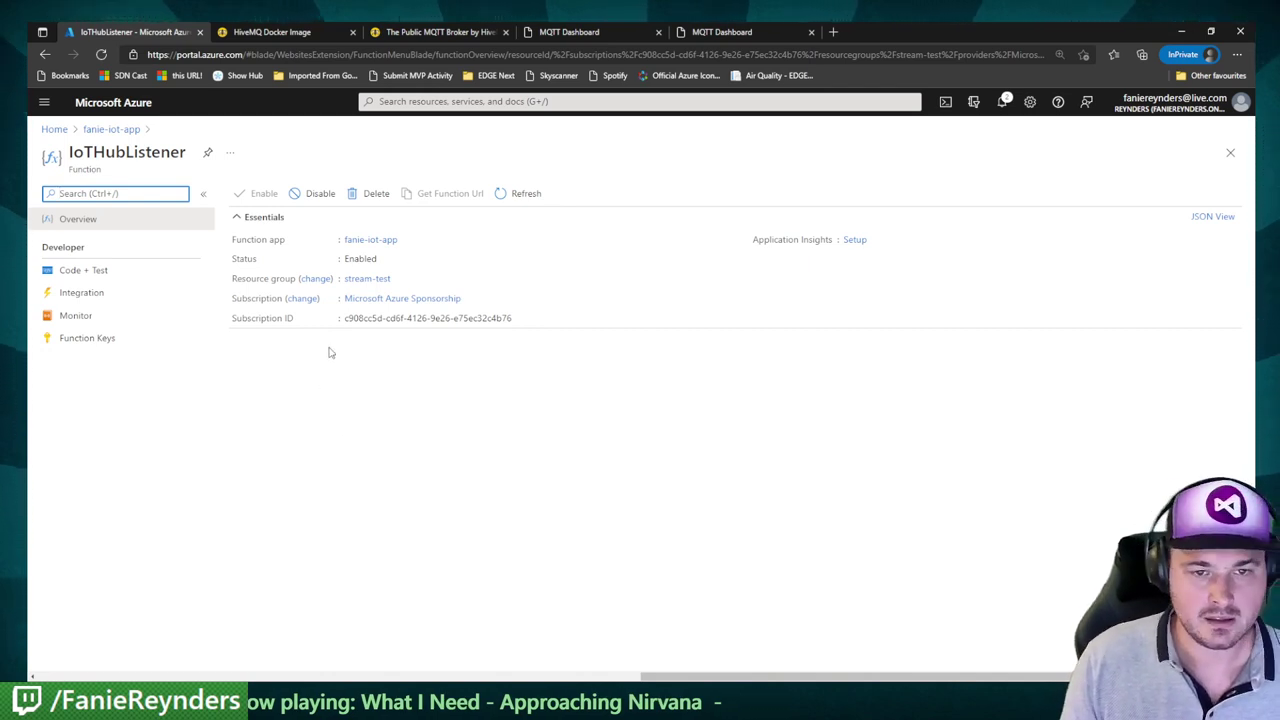
View IoTHubListener's Integration, then Code + Test, and connect the live log stream.
{"action": "left_click", "coordinate": [314, 30]}
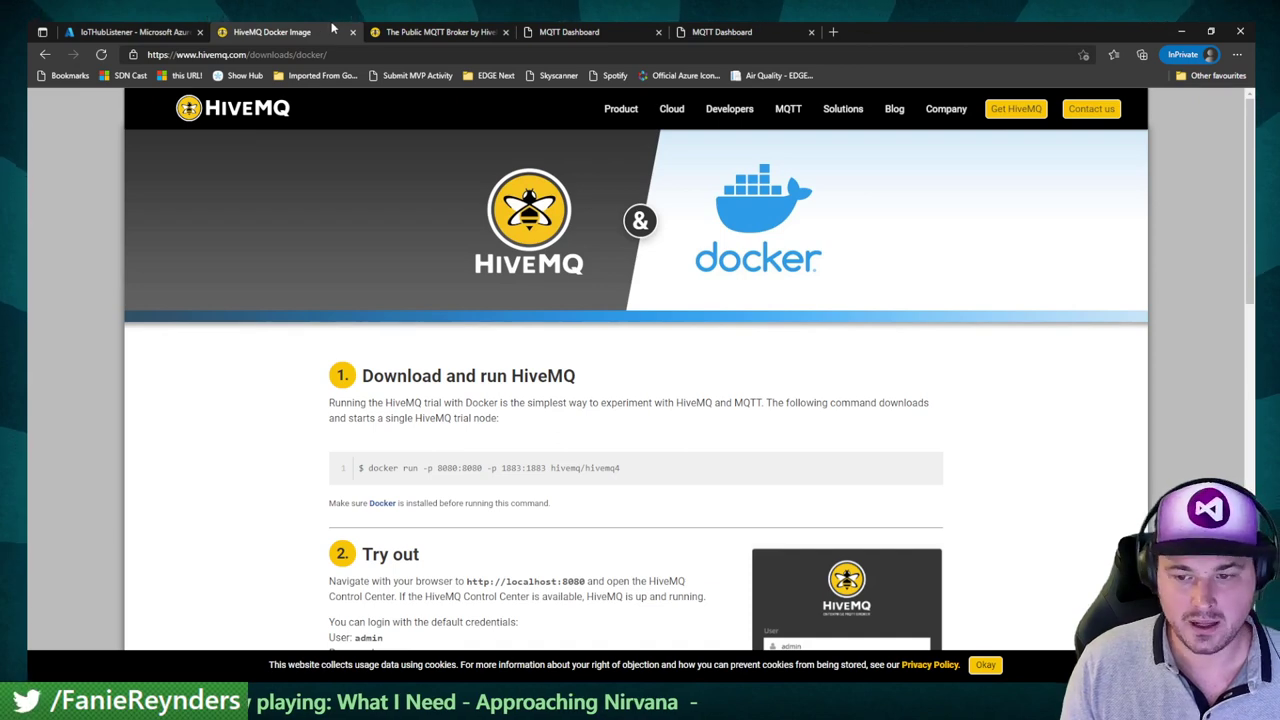
{"action": "left_click", "coordinate": [181, 30]}
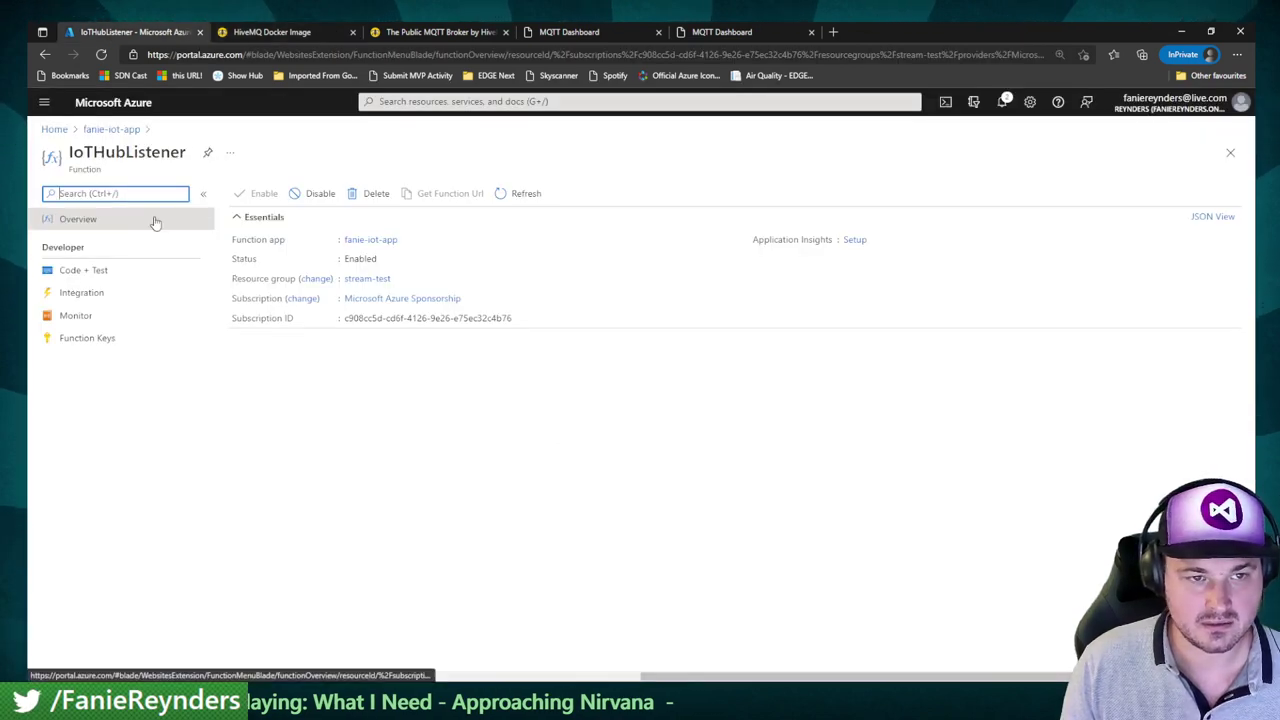
{"action": "left_click", "coordinate": [97, 291]}
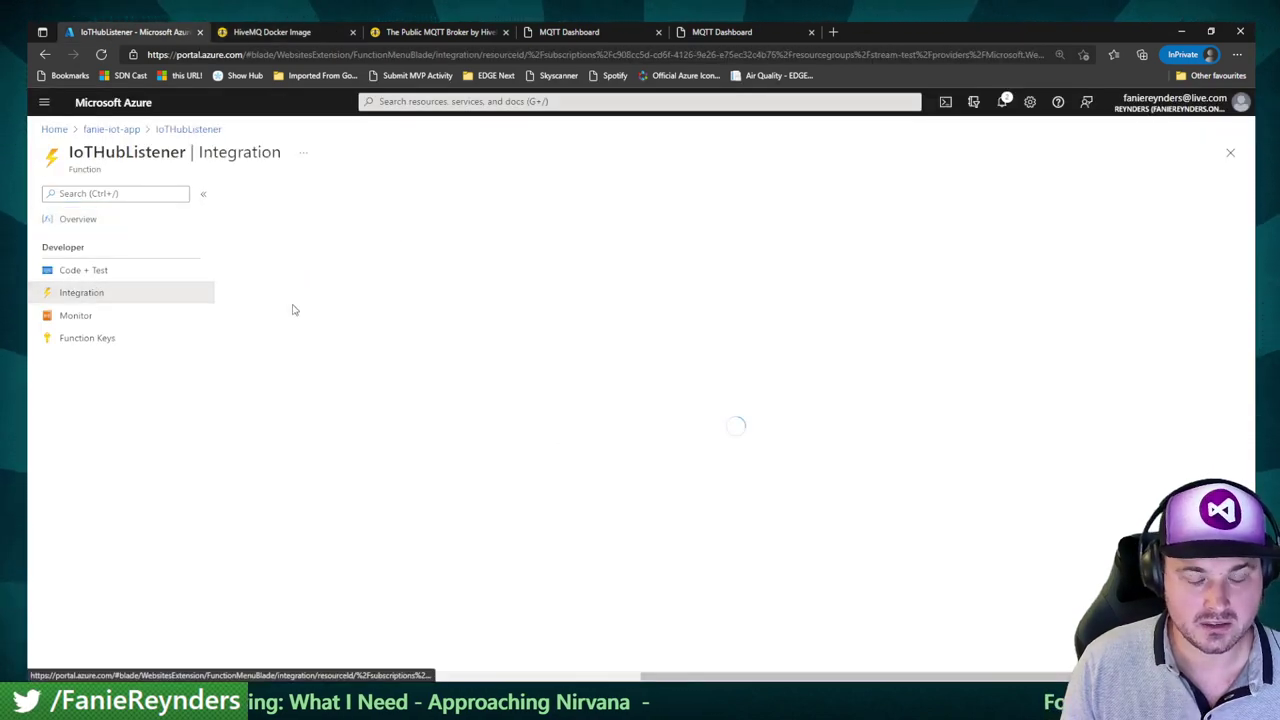
{"action": "left_click", "coordinate": [120, 285]}
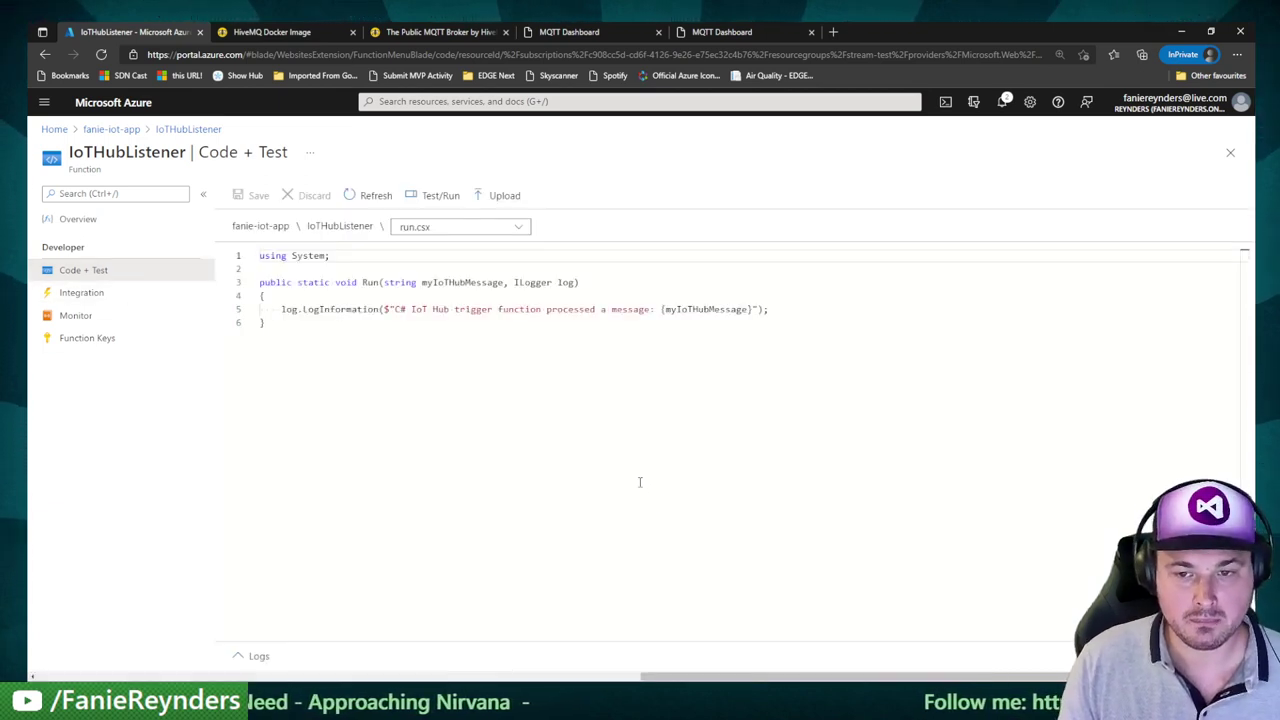
{"action": "left_click", "coordinate": [258, 657]}
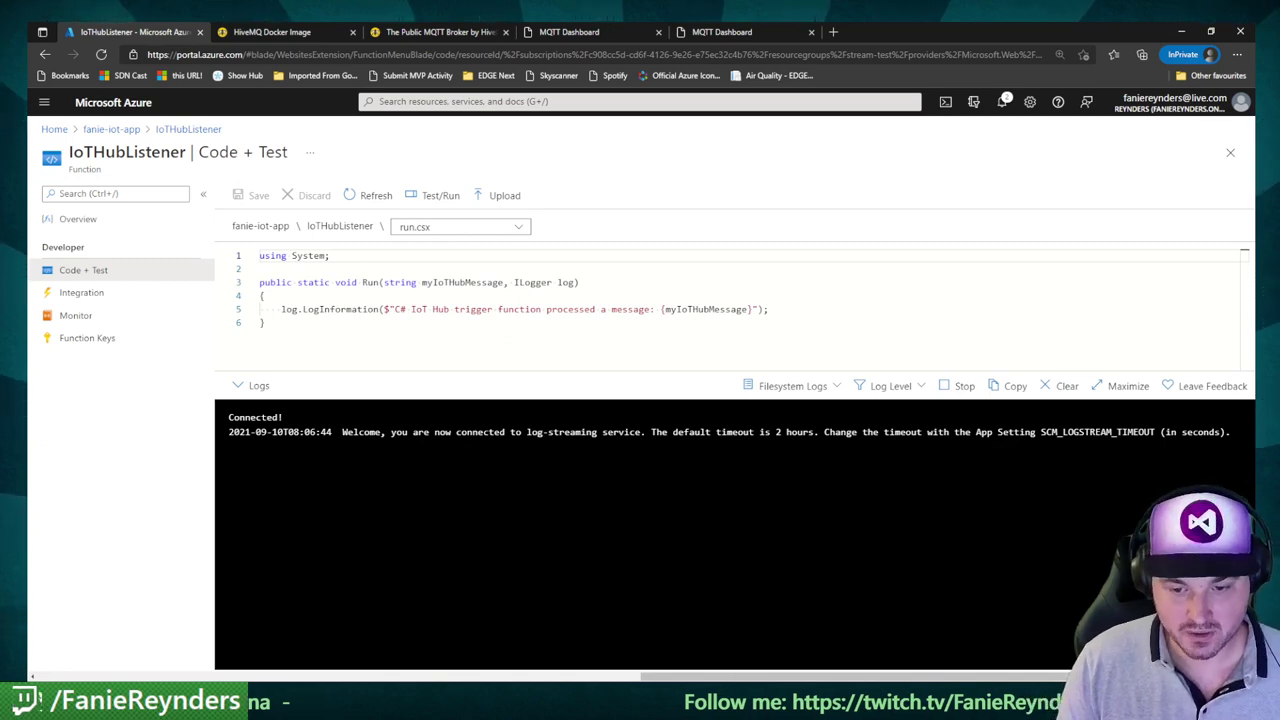
In Notepad, select the host name part of the connection string, then minimize Notepad.
{"action": "key", "text": "alt+Tab"}
{"action": "left_click", "coordinate": [617, 351]}
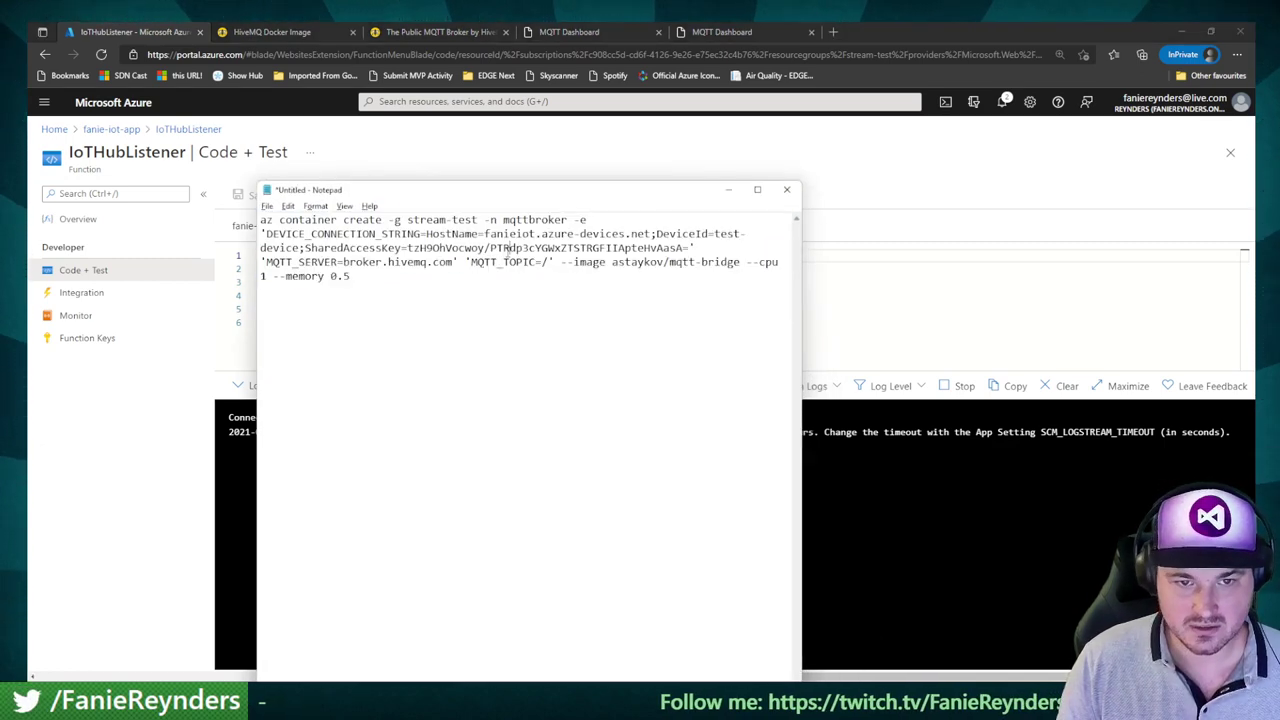
{"action": "left_click_drag", "start_coordinate": [427, 233], "coordinate": [691, 247]}
{"action": "key", "text": "ctrl+c"}
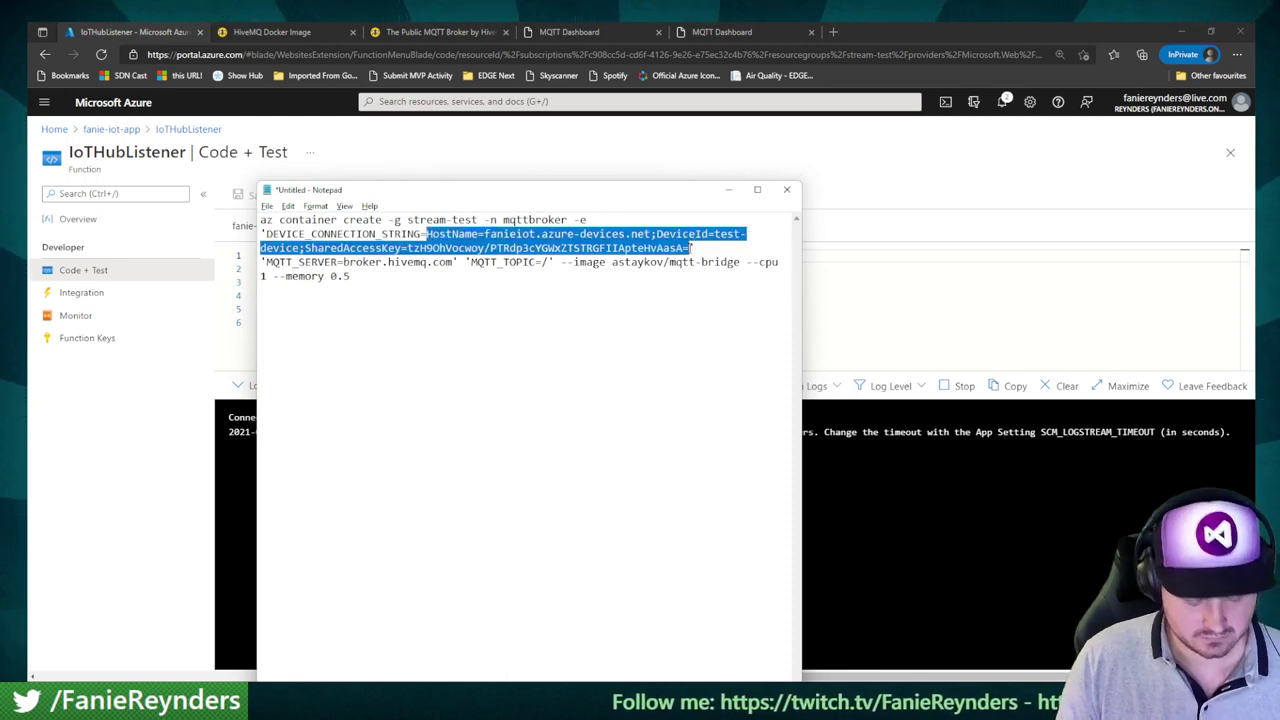
{"action": "left_click", "coordinate": [729, 189]}
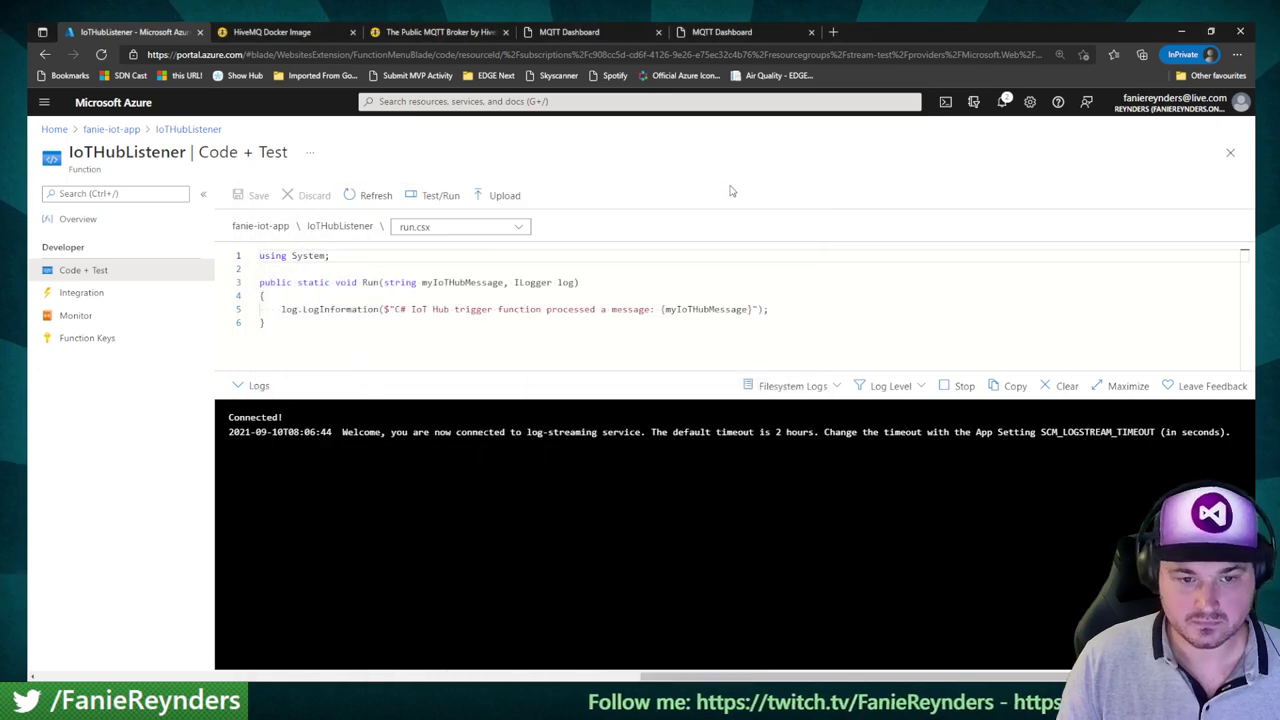
Launch Azure IoT Explorer and paste the device connection string into a new connection.
{"action": "key", "text": "super"}
{"action": "type", "text": "iot"}
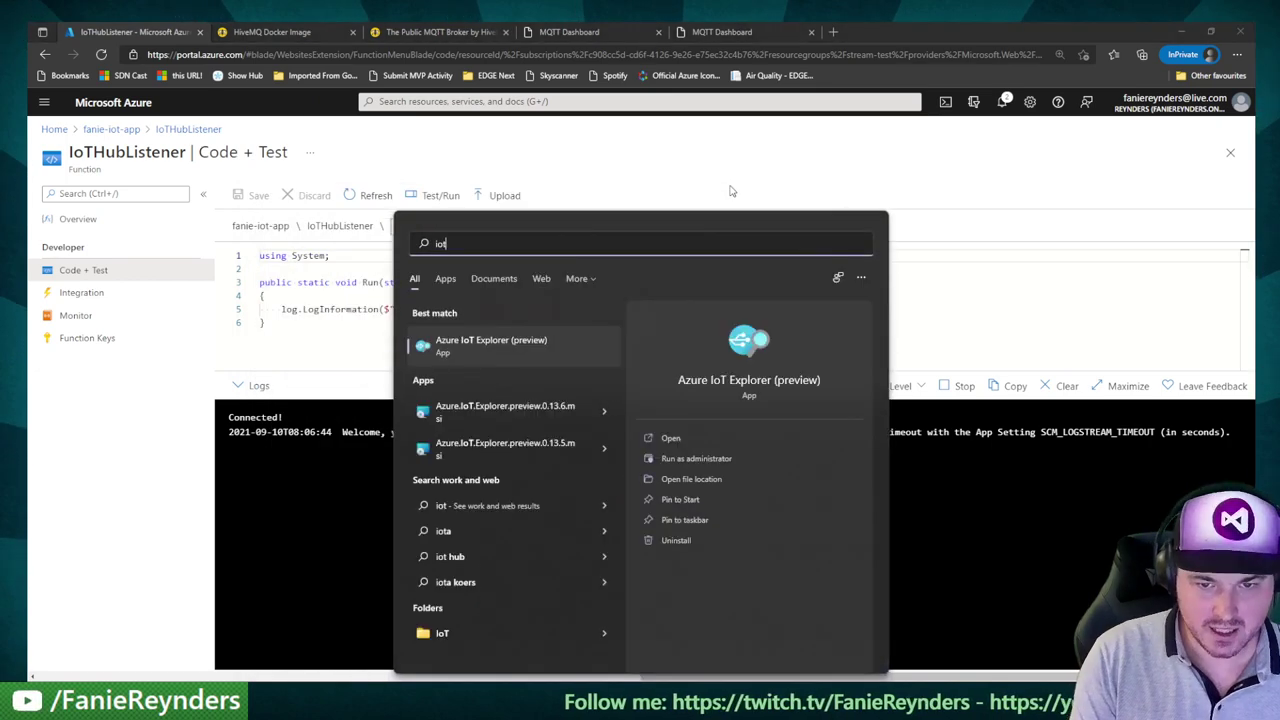
{"action": "left_click", "coordinate": [532, 346]}
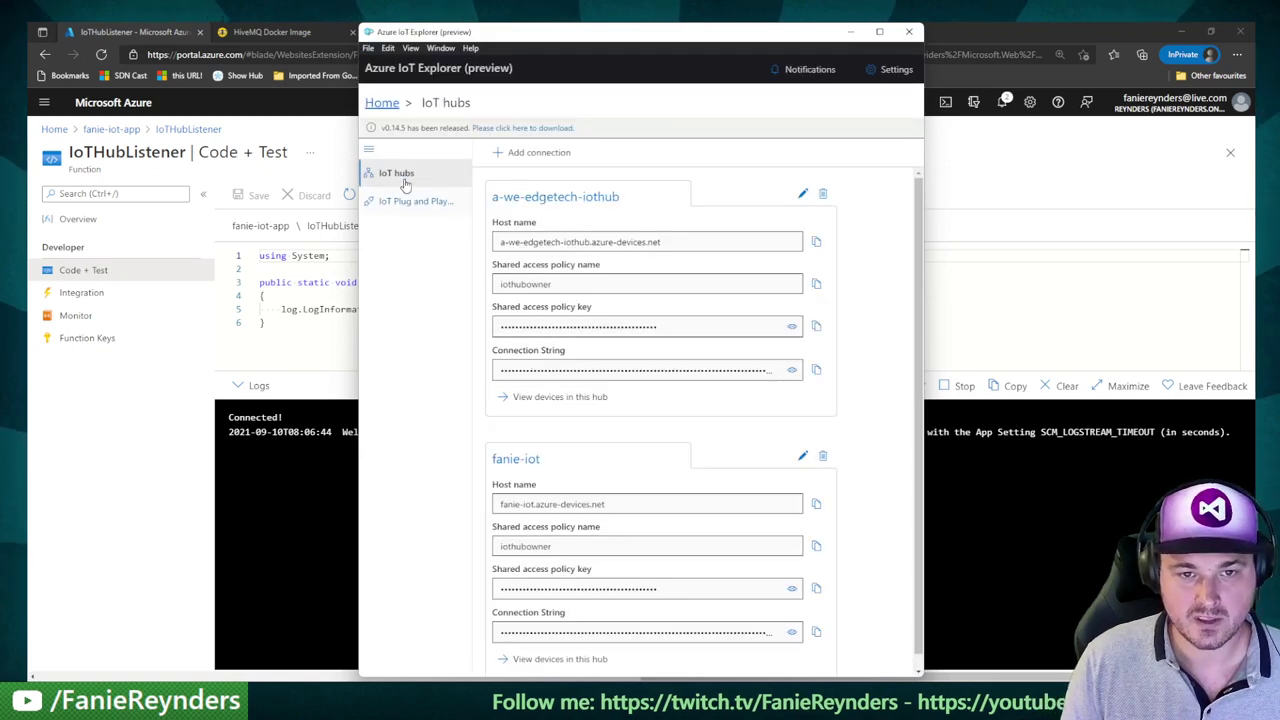
{"action": "left_click", "coordinate": [519, 154]}
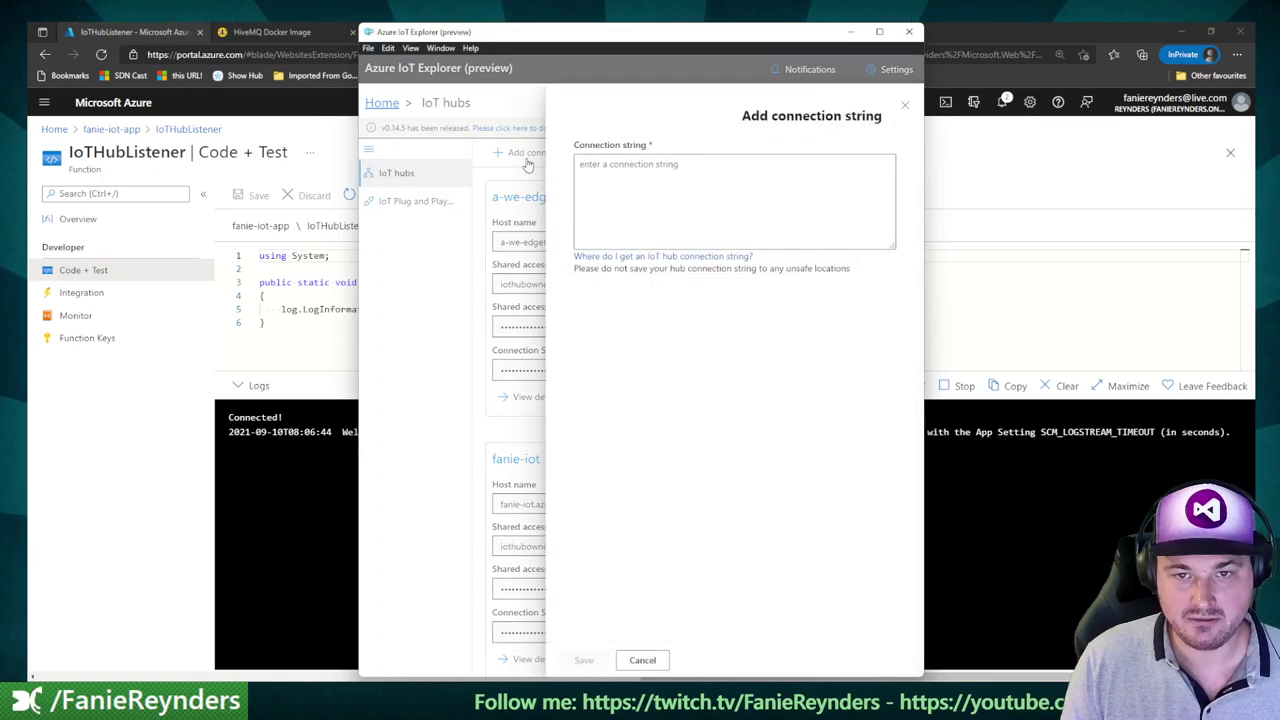
{"action": "left_click", "coordinate": [680, 200]}
{"action": "key", "text": "ctrl+v"}
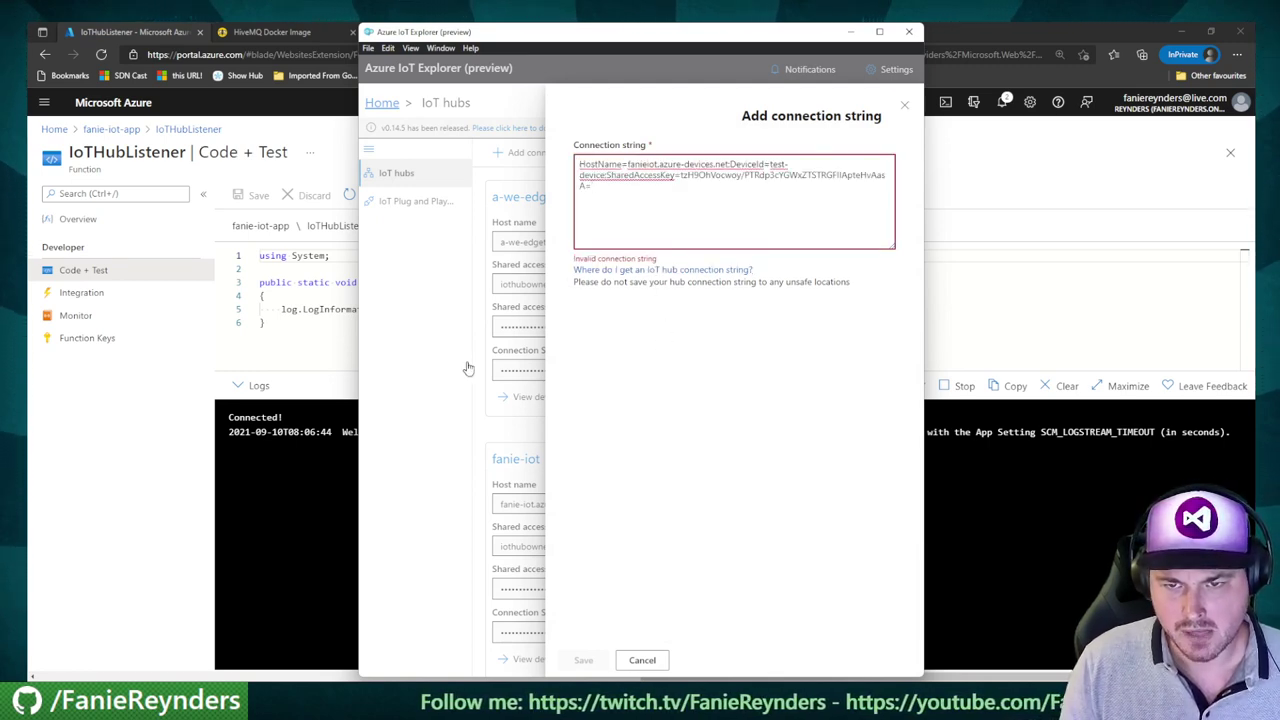
{"action": "left_click", "coordinate": [407, 314]}
Bring the browser back and duplicate the Azure portal tab.
{"action": "left_click", "coordinate": [277, 363]}
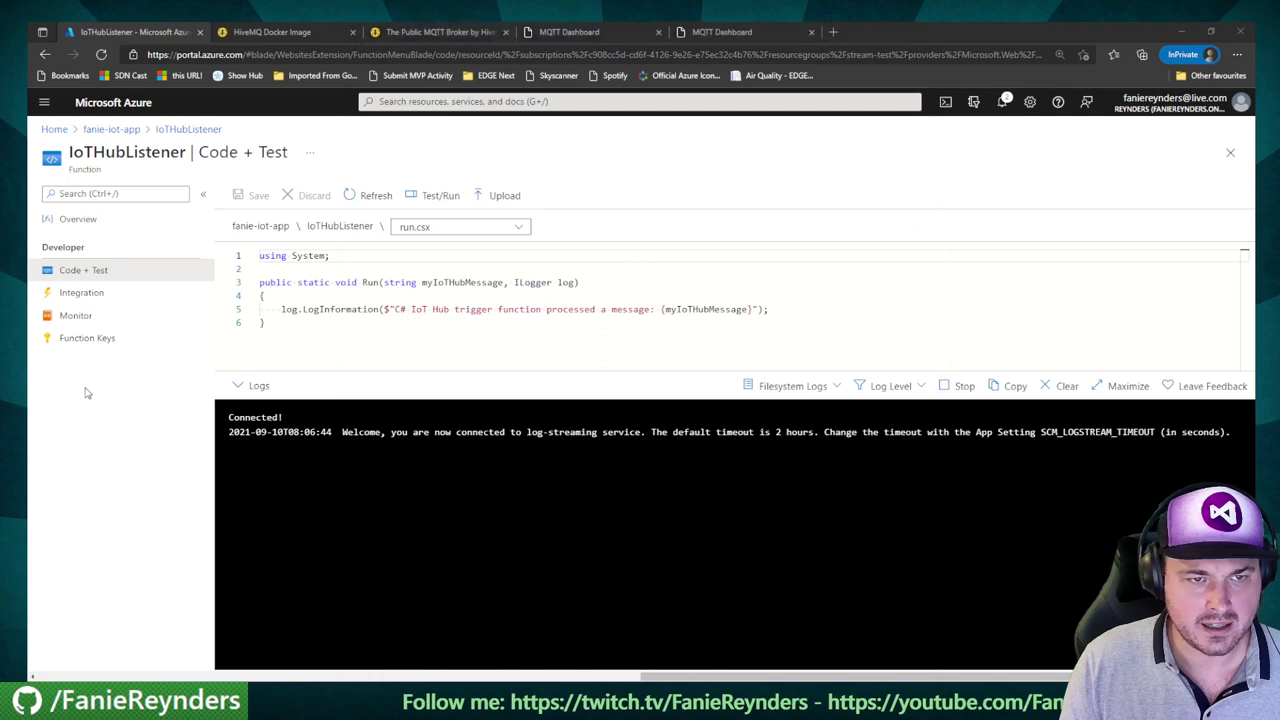
{"action": "right_click", "coordinate": [146, 33]}
{"action": "key", "text": "Escape"}
Duplicate the portal tab and bring up the fanieiot IoT hub from Home.
{"action": "key", "text": "ctrl+shift+k"}
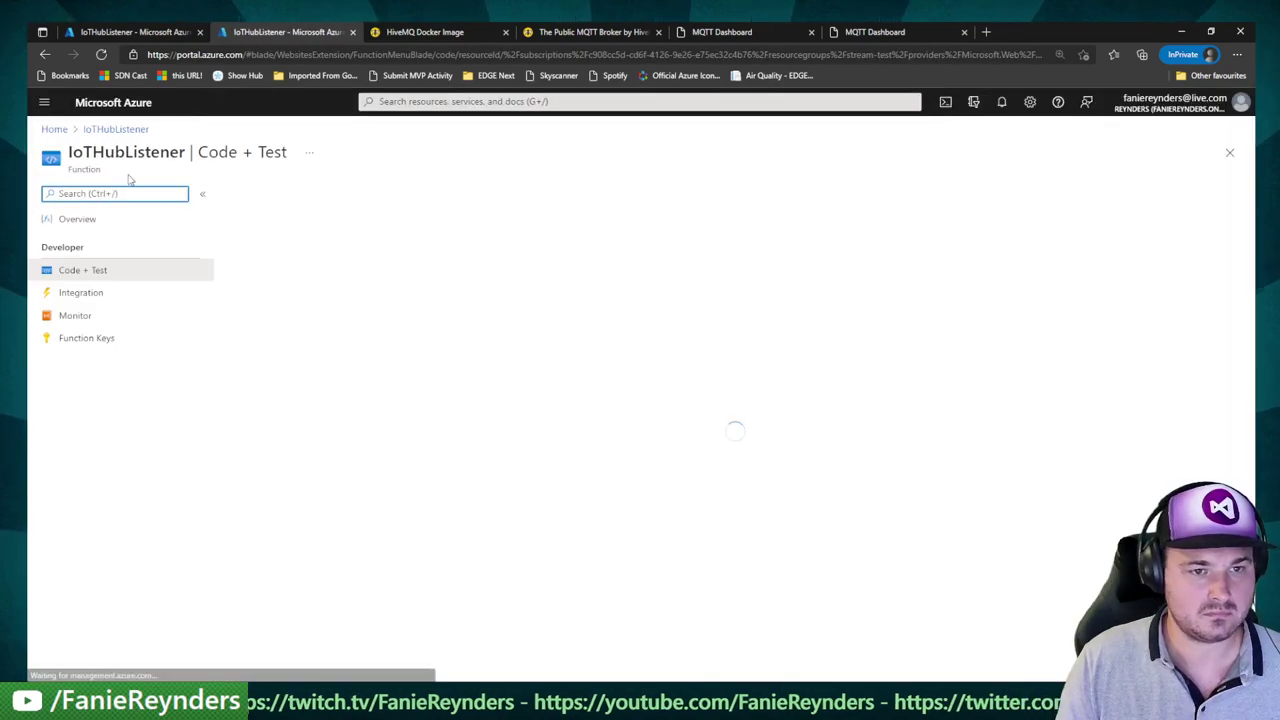
{"action": "left_click", "coordinate": [53, 129]}
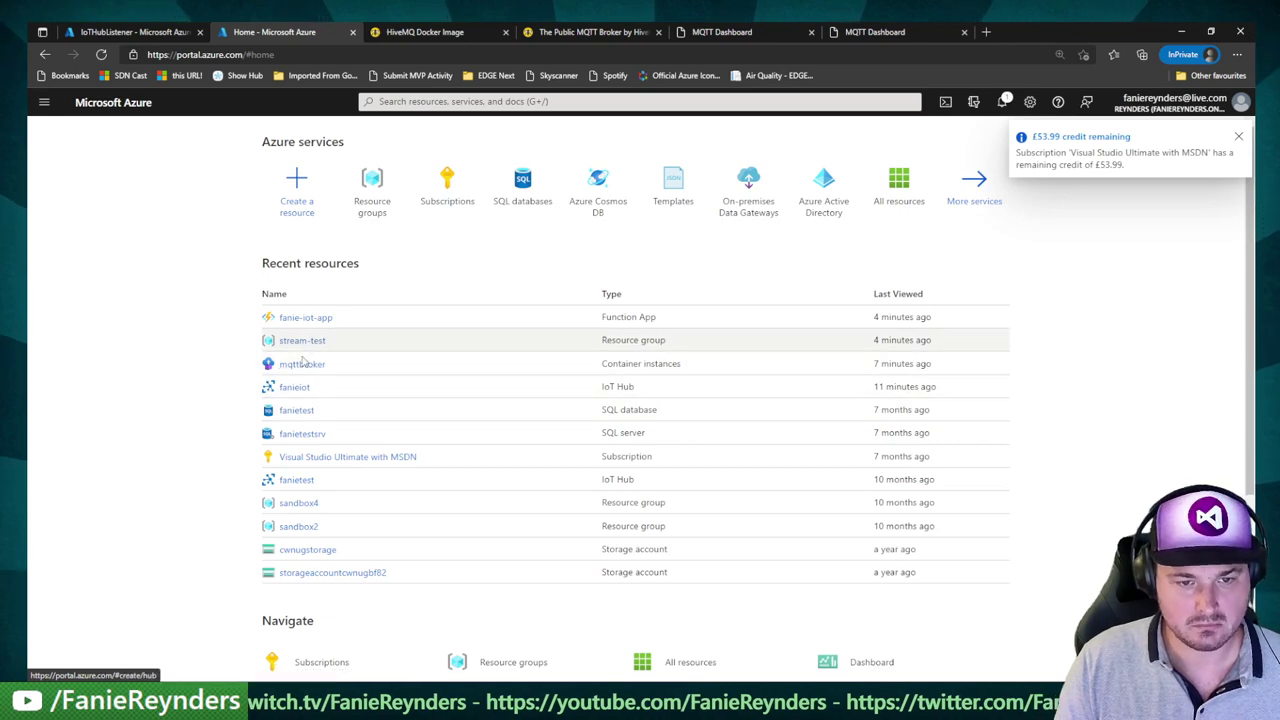
{"action": "left_click", "coordinate": [296, 387]}
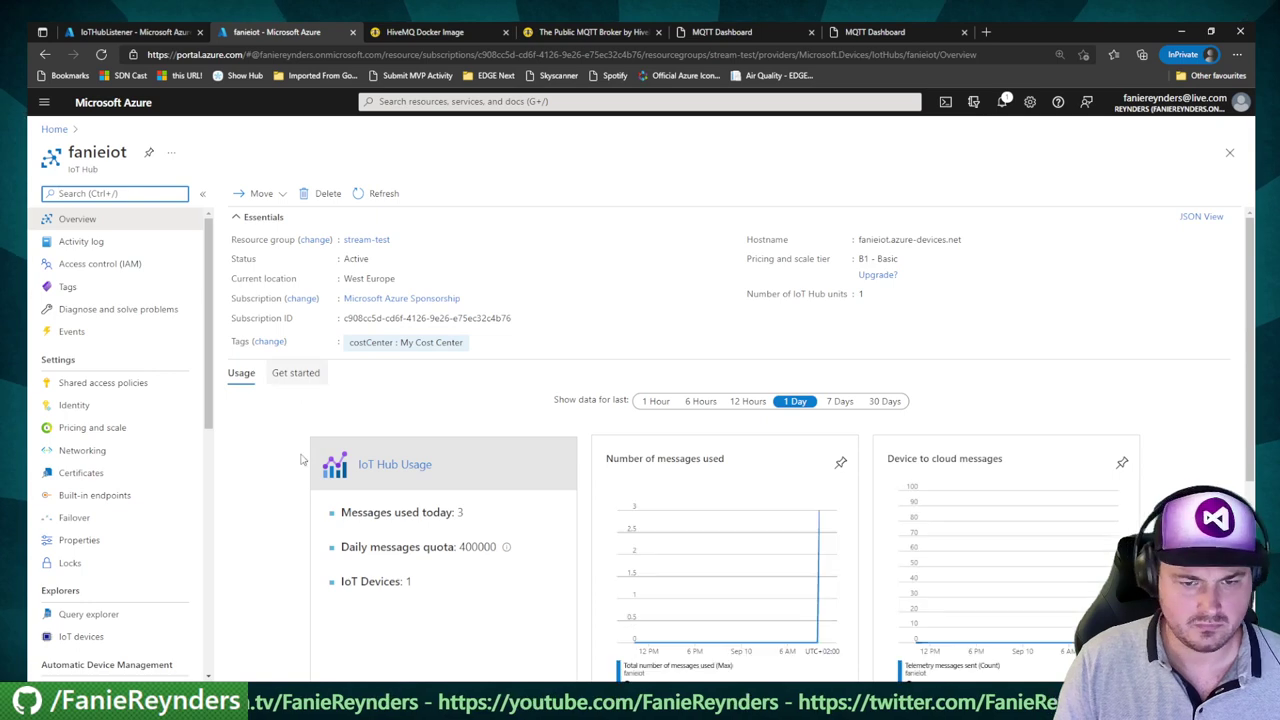
{"action": "scroll", "coordinate": [728, 570], "scroll_direction": "down", "scroll_amount": 1}
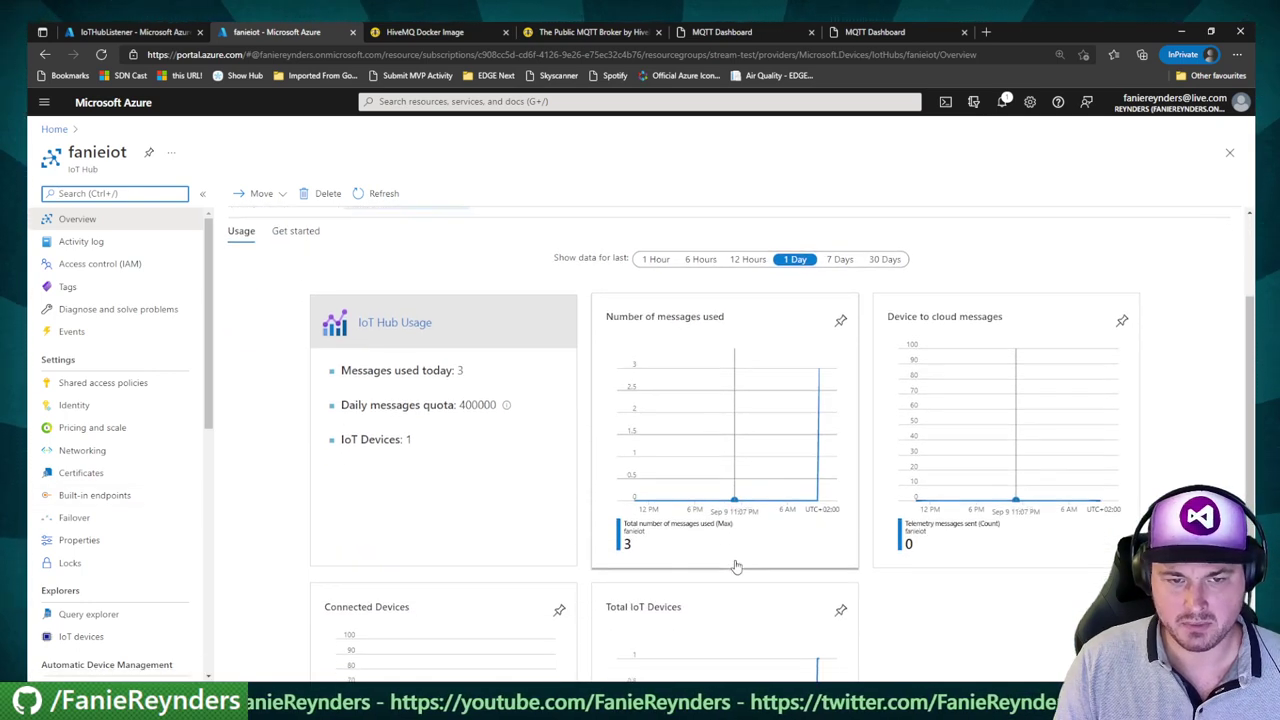
{"action": "scroll", "coordinate": [736, 567], "scroll_direction": "down", "scroll_amount": 3}
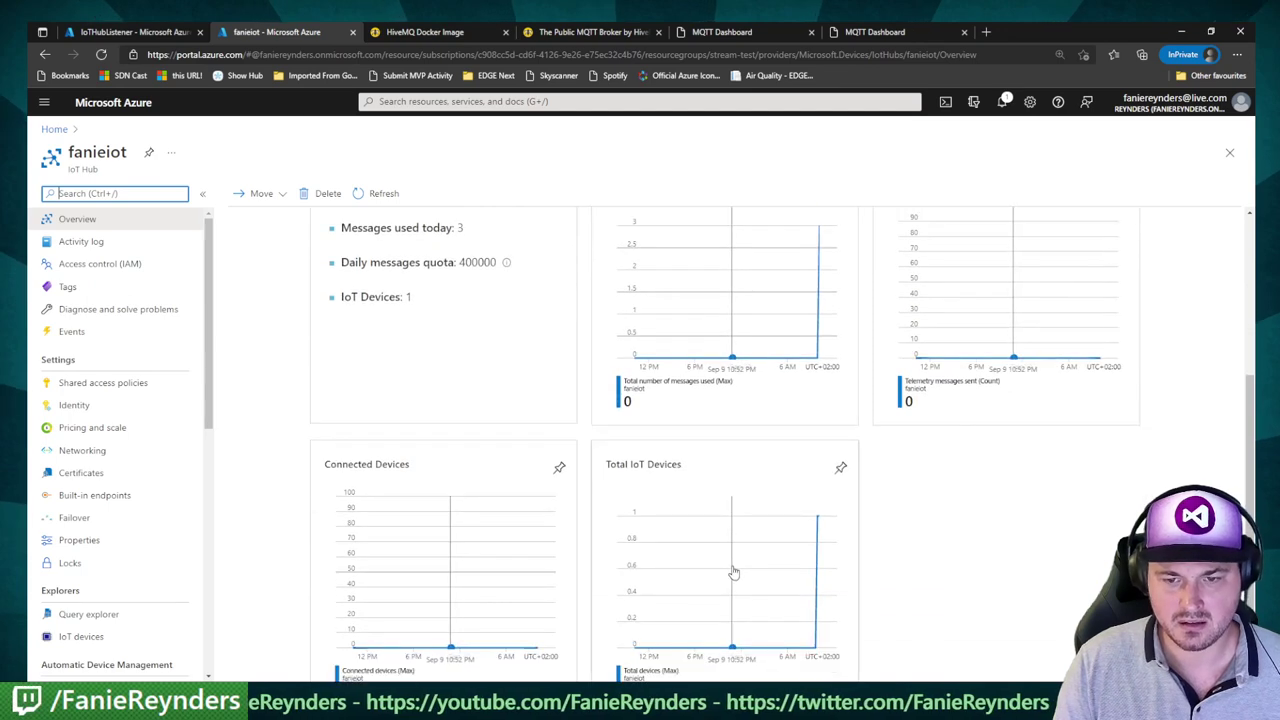
Glance at the IoTHubListener tab, review fanieiot's usage charts, then go to Shared access policies.
{"action": "left_click", "coordinate": [127, 31]}
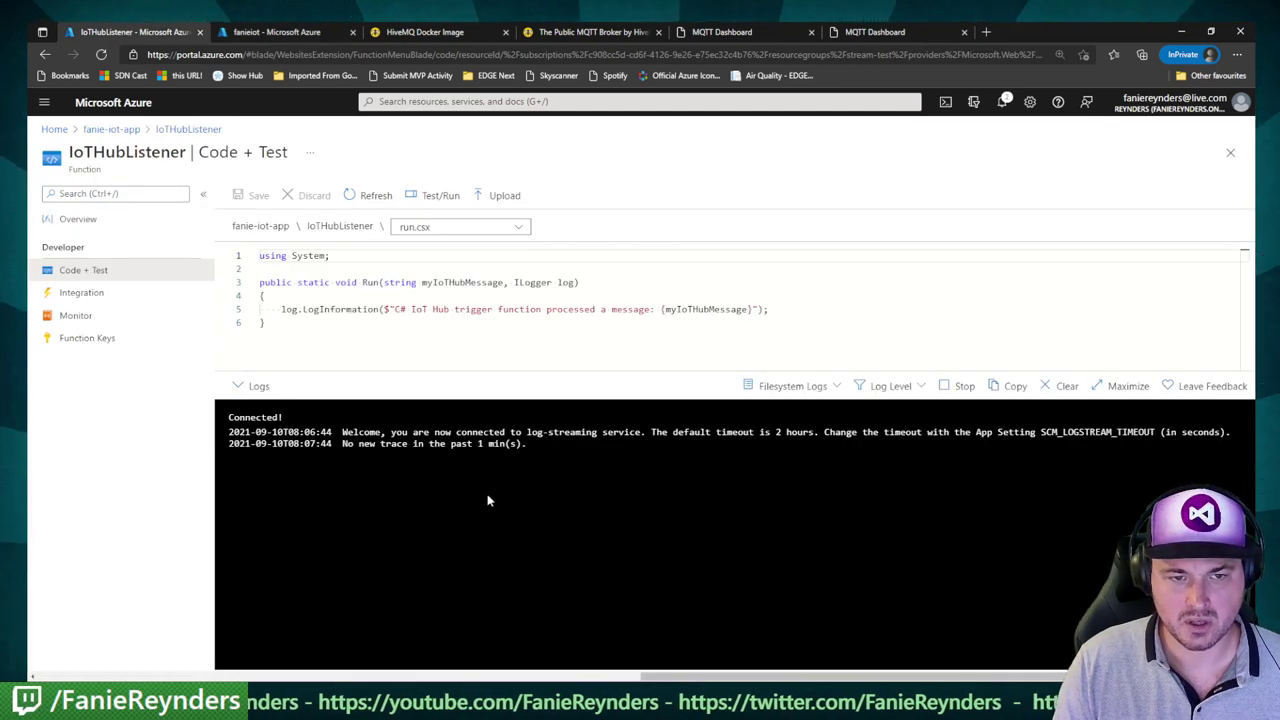
{"action": "left_click", "coordinate": [255, 32]}
{"action": "scroll", "coordinate": [757, 565], "scroll_direction": "up", "scroll_amount": 1}
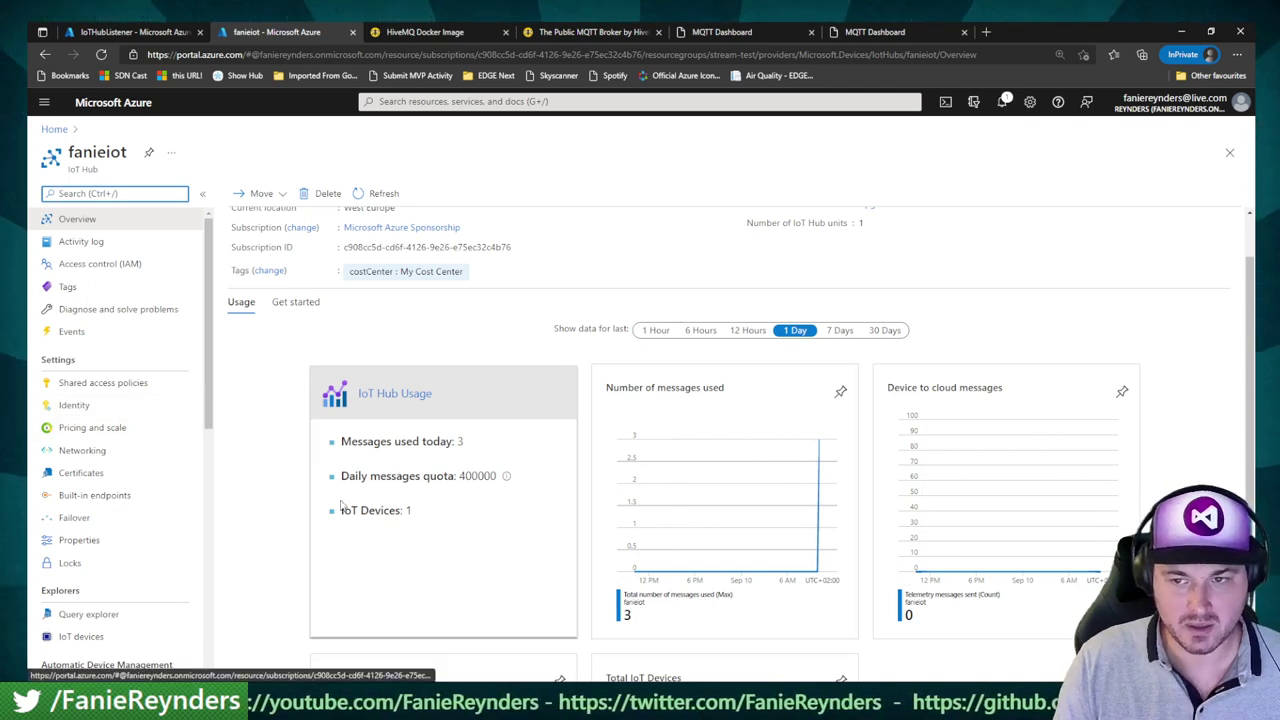
{"action": "scroll", "coordinate": [341, 505], "scroll_direction": "up", "scroll_amount": 1}
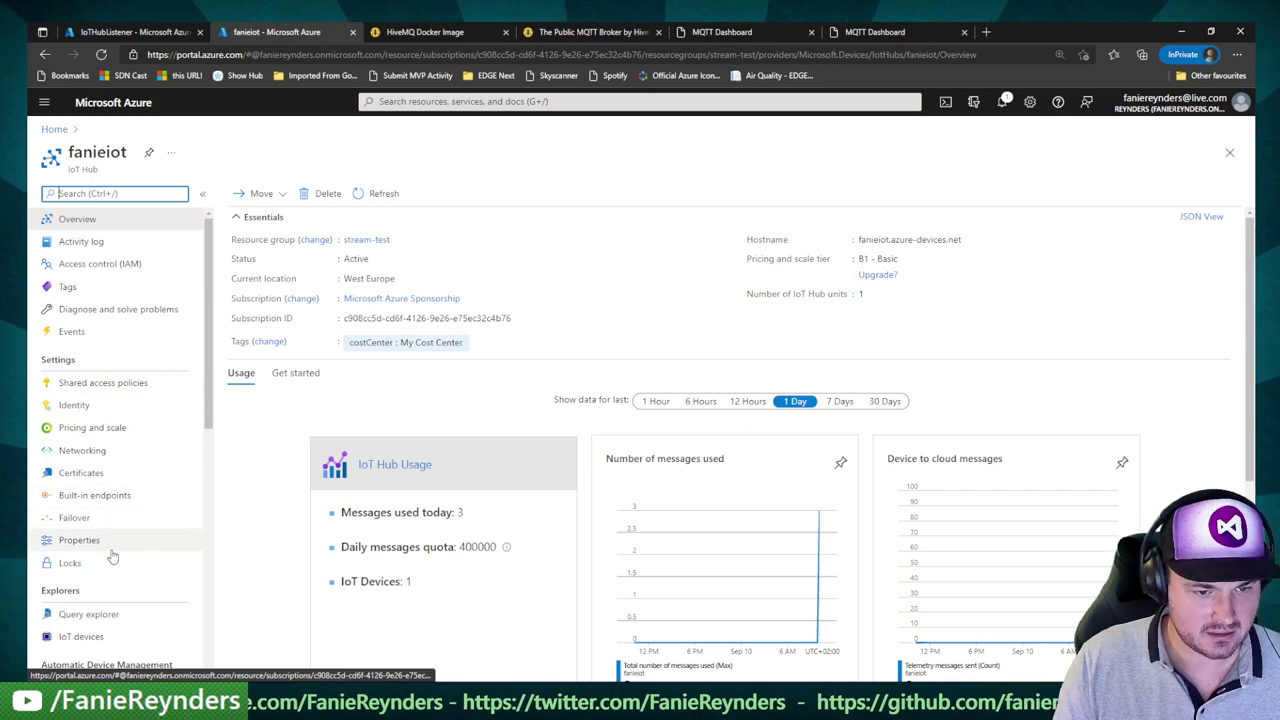
{"action": "scroll", "coordinate": [113, 556], "scroll_direction": "down", "scroll_amount": 5}
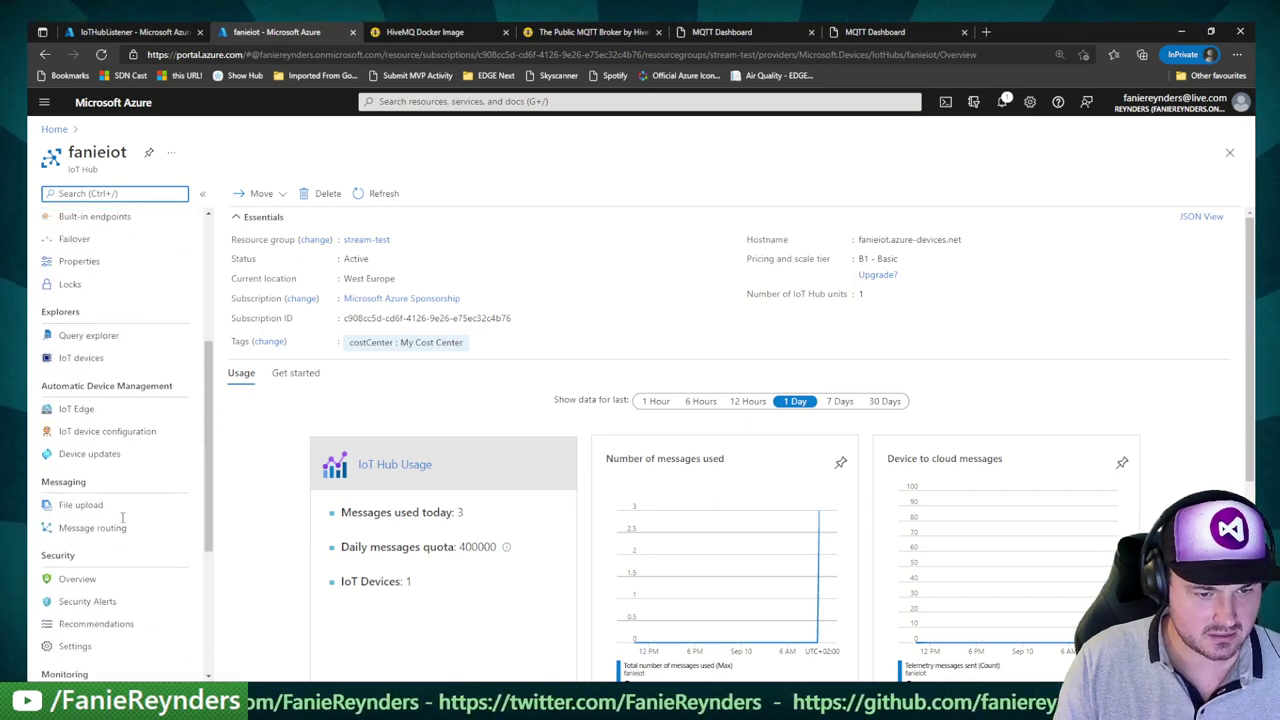
{"action": "scroll", "coordinate": [122, 517], "scroll_direction": "up", "scroll_amount": 5}
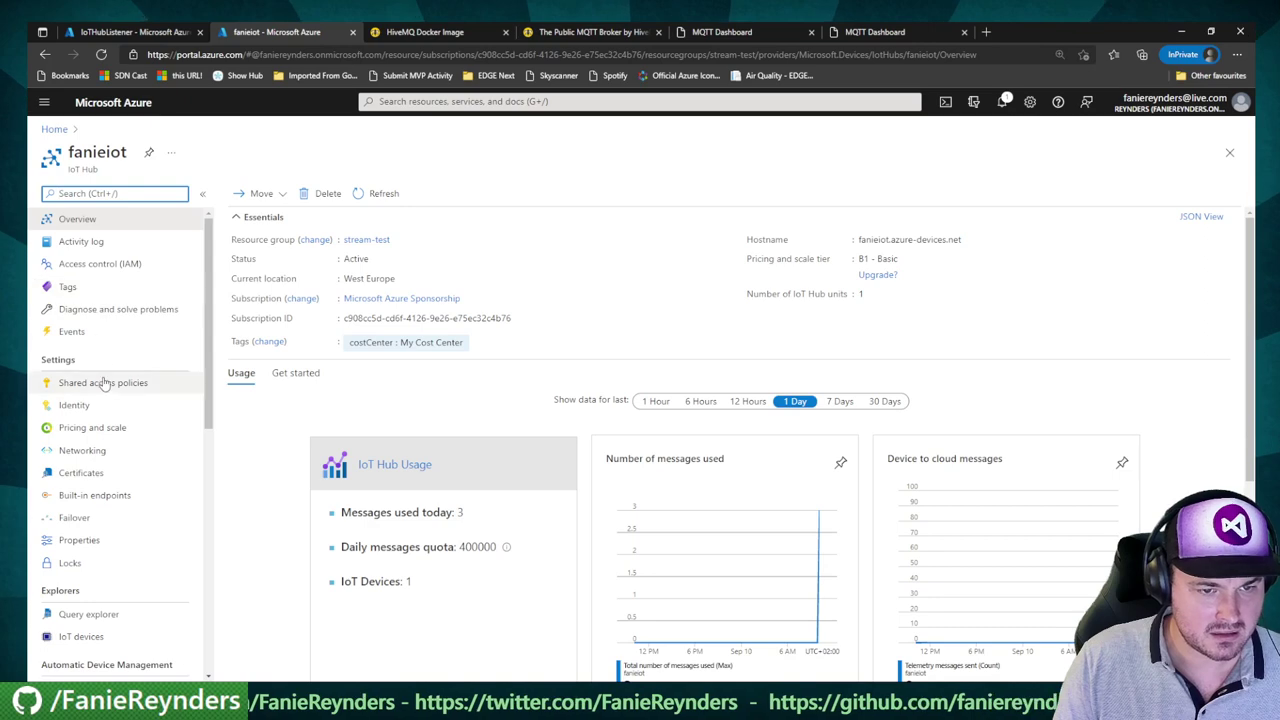
{"action": "left_click", "coordinate": [104, 384]}
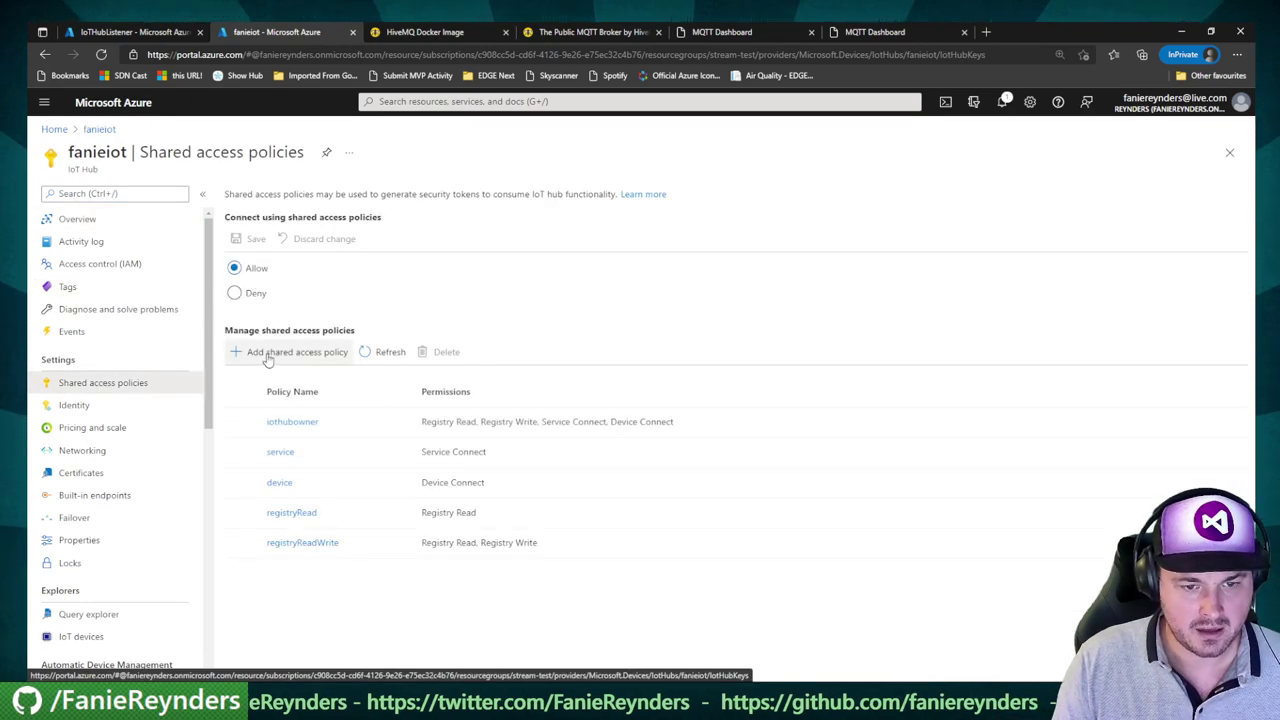
Connect IoT Explorer to fanieiot with the iothubowner connection string and open test-device's telemetry.
{"action": "left_click", "coordinate": [300, 422]}
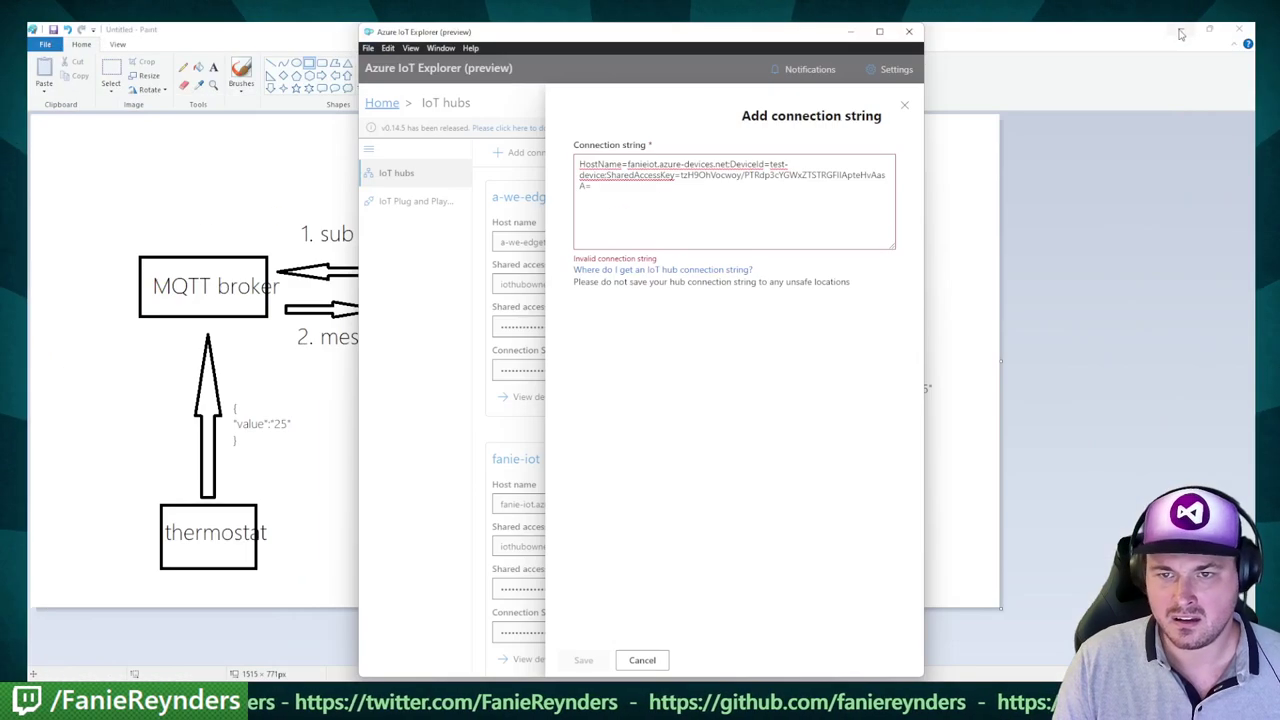
{"action": "key", "text": "ctrl+a"}
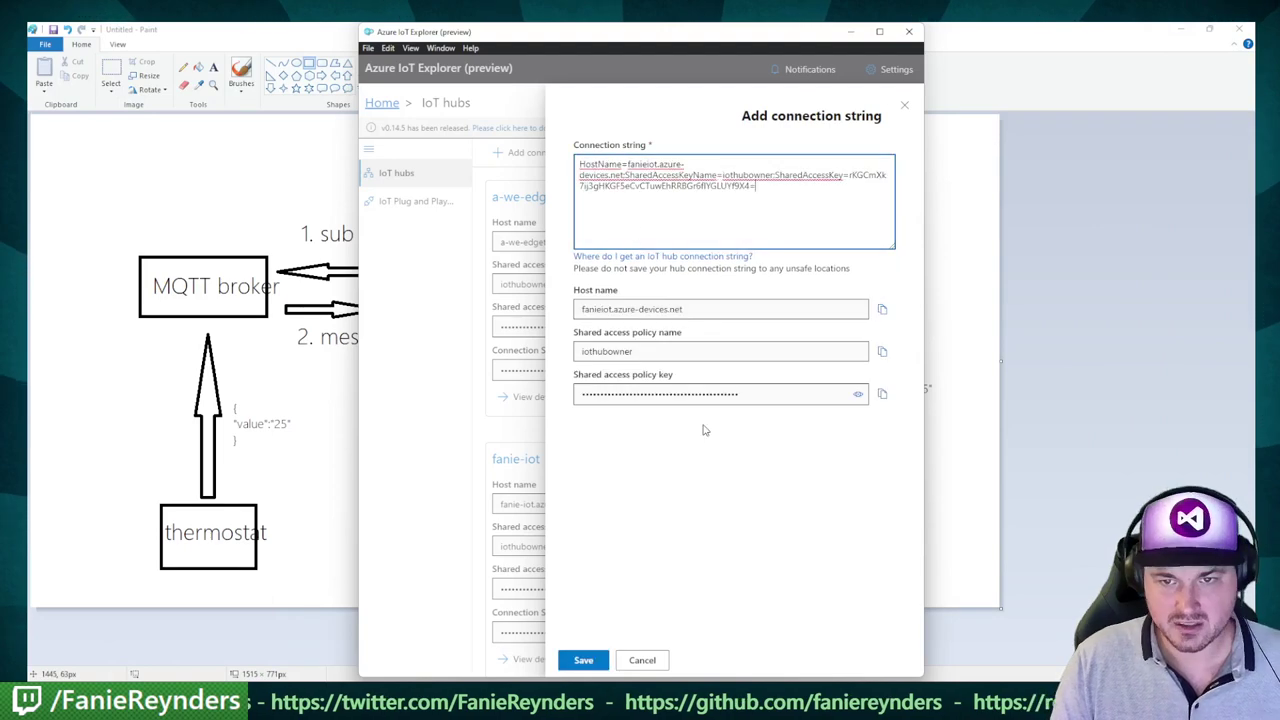
{"action": "left_click", "coordinate": [588, 661]}
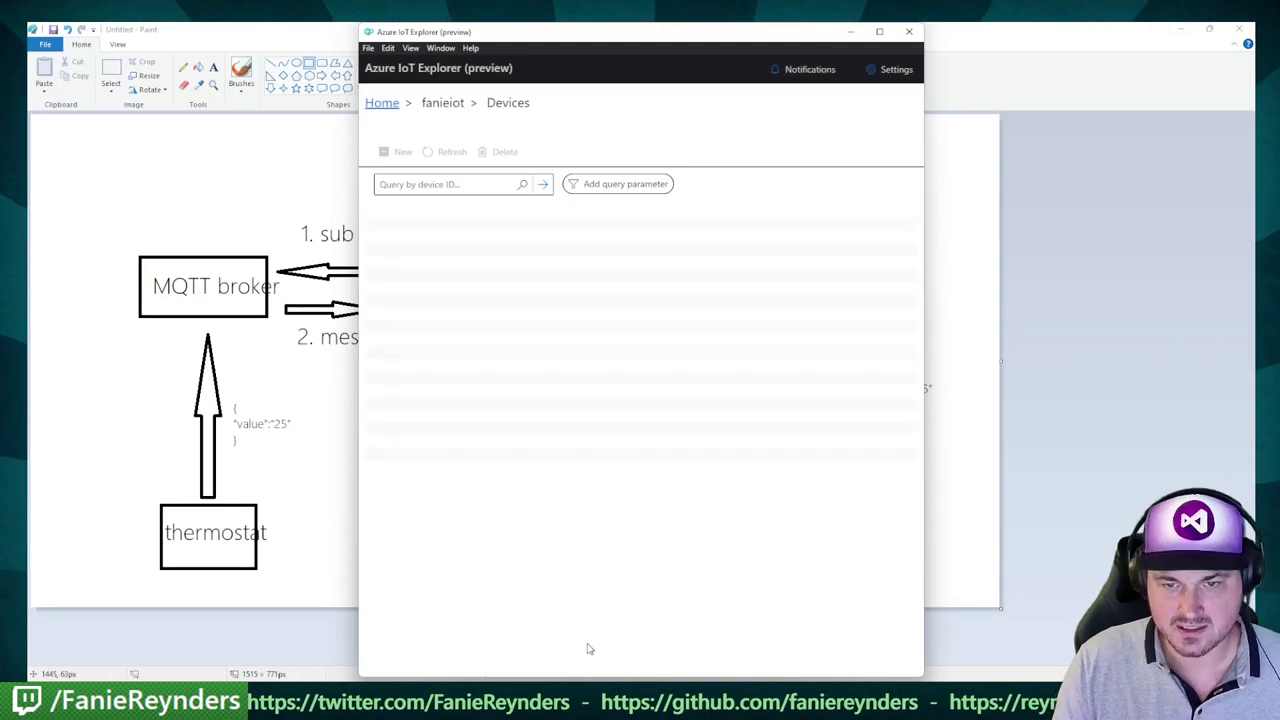
{"action": "left_click", "coordinate": [426, 259]}
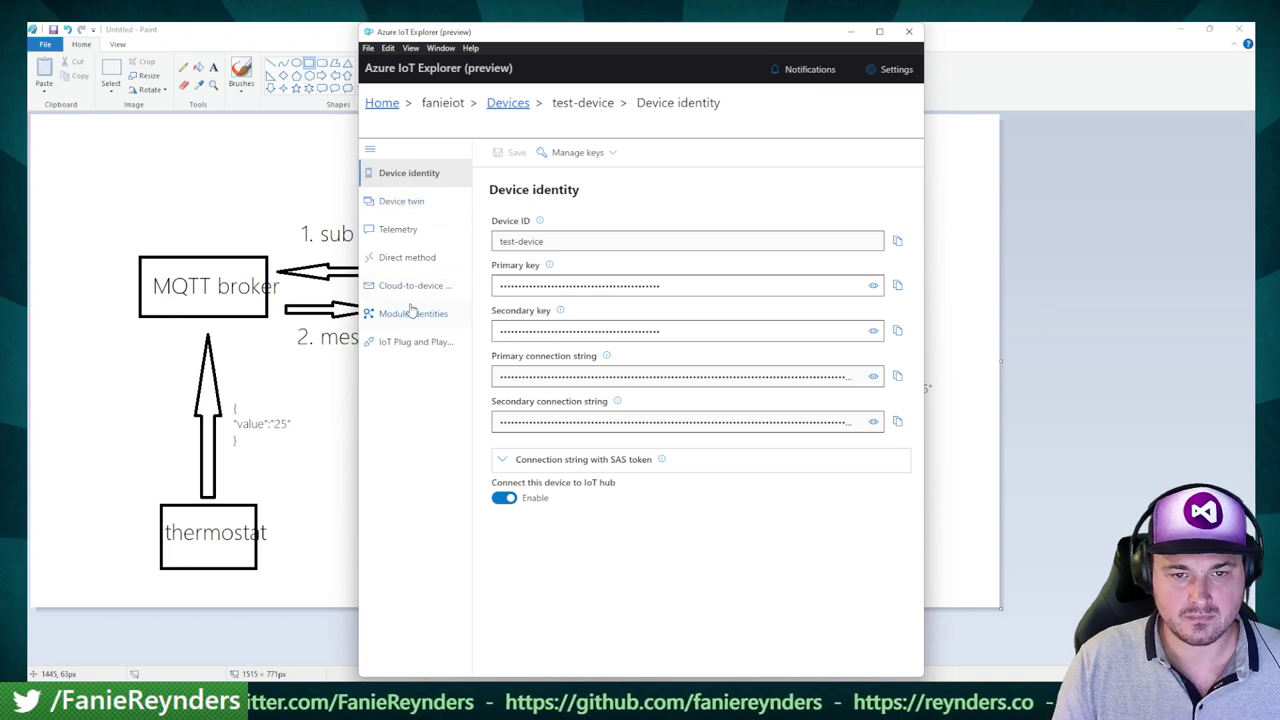
{"action": "left_click", "coordinate": [418, 233]}
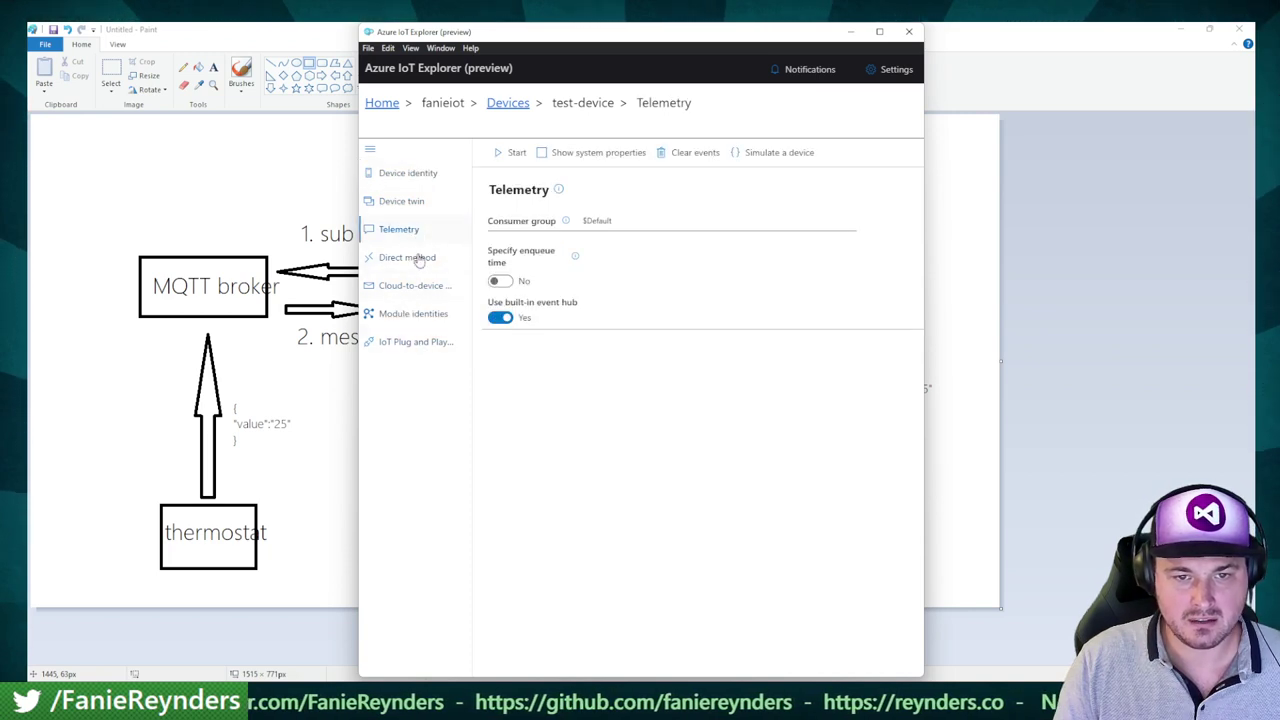
Start receiving test-device telemetry events, then bring the Azure browser window forward.
{"action": "left_click", "coordinate": [516, 153]}
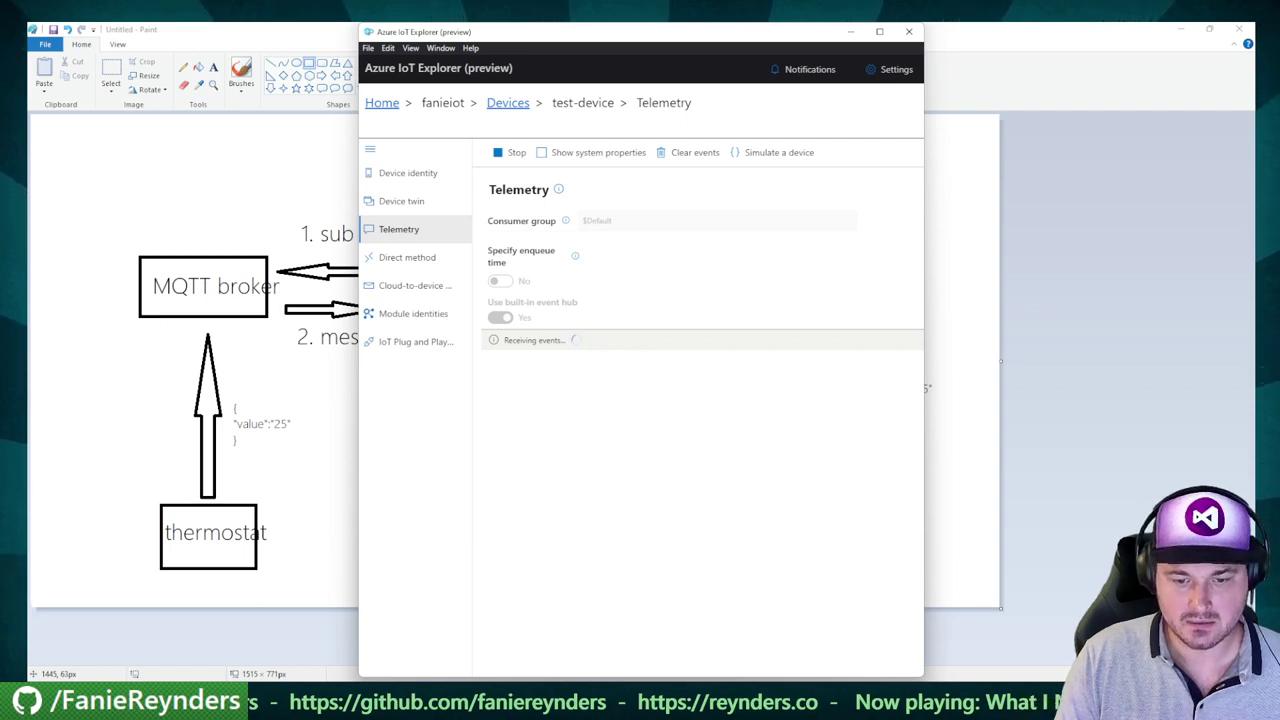
{"action": "mouse_move", "coordinate": [500, 705]}
{"action": "mouse_move", "coordinate": [535, 645]}
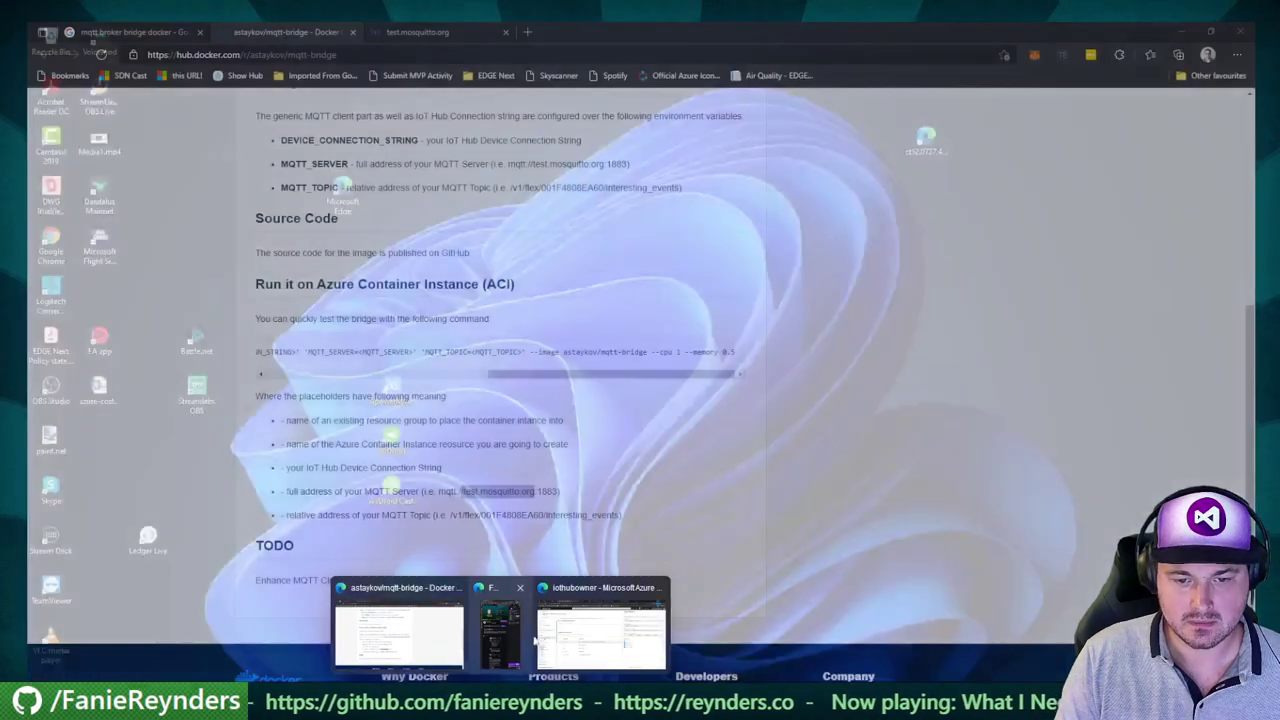
{"action": "left_click", "coordinate": [600, 628]}
Disable the IoTHubListener function from its Overview page.
{"action": "left_click", "coordinate": [140, 32]}
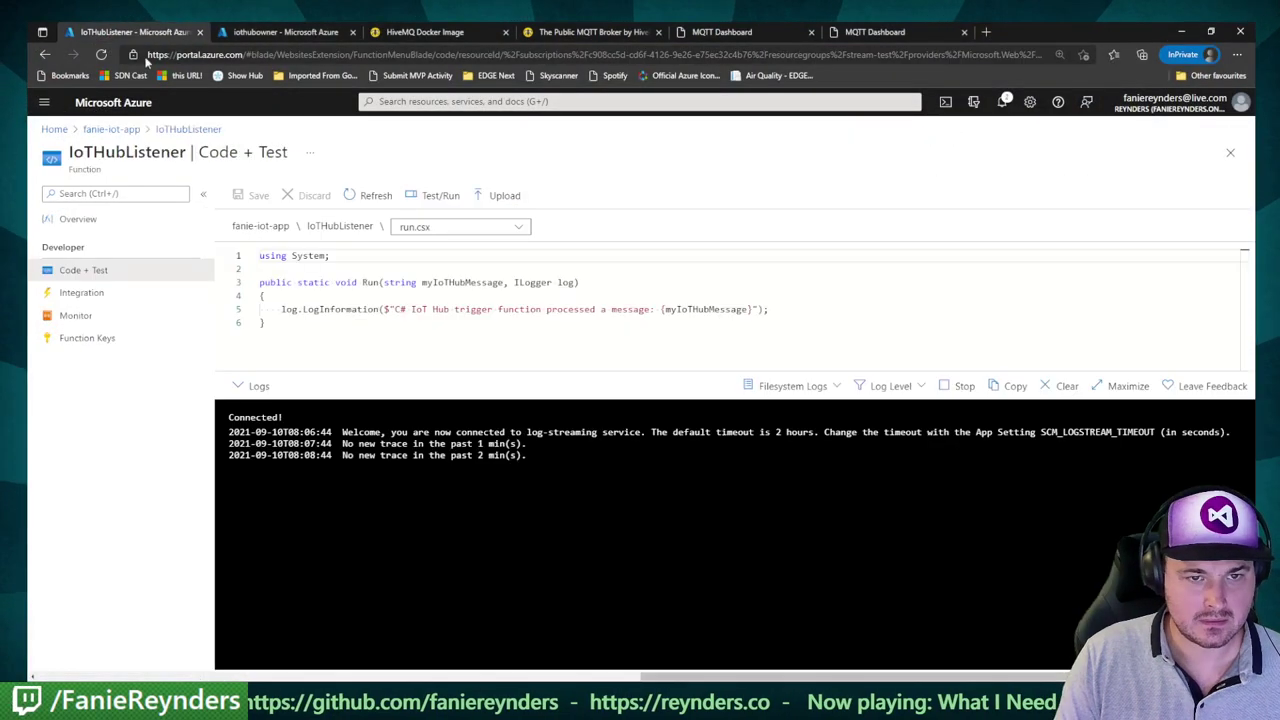
{"action": "left_click", "coordinate": [82, 219]}
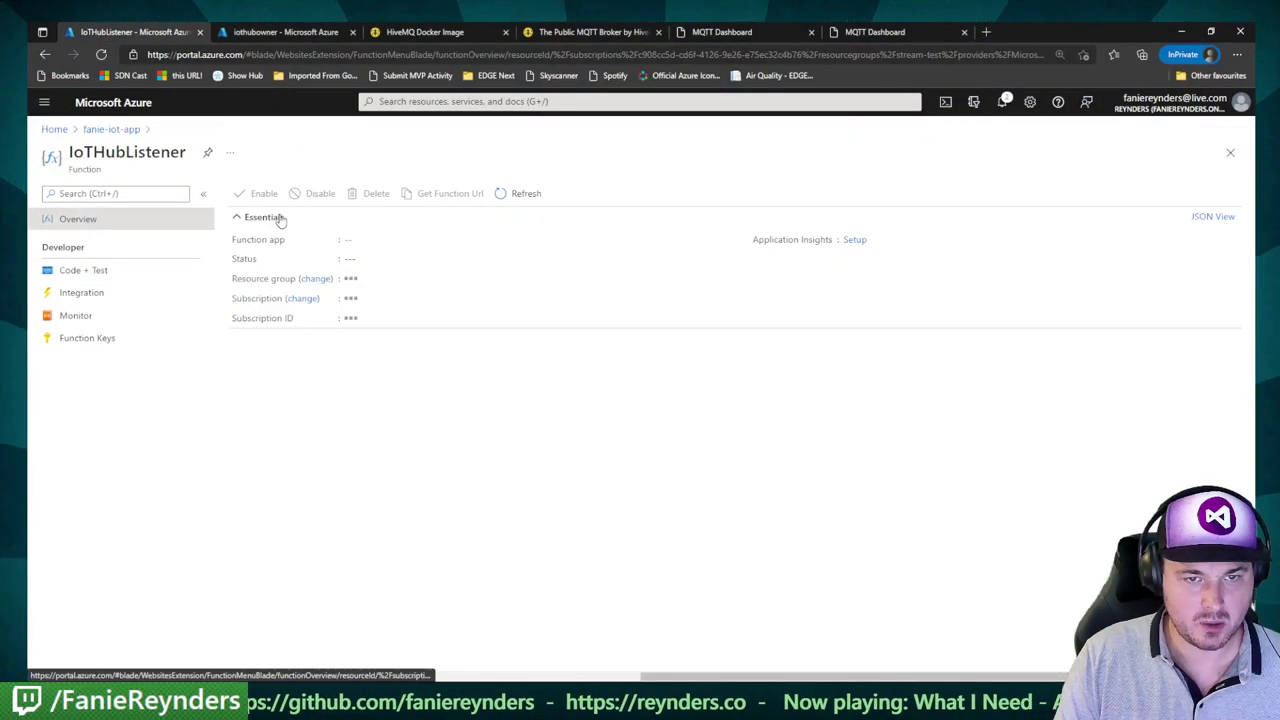
{"action": "left_click", "coordinate": [312, 194]}
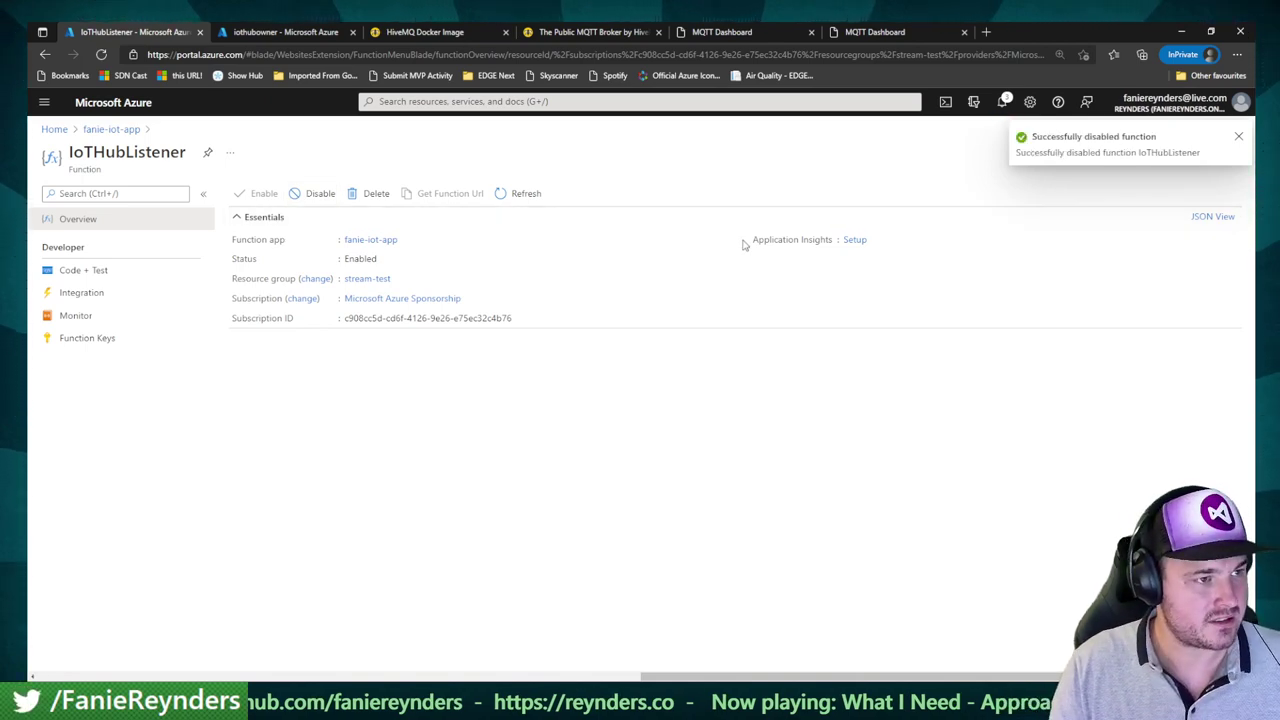
Return the second portal tab, the iothubowner one, to the Azure home page.
{"action": "key", "text": "alt+Tab"}
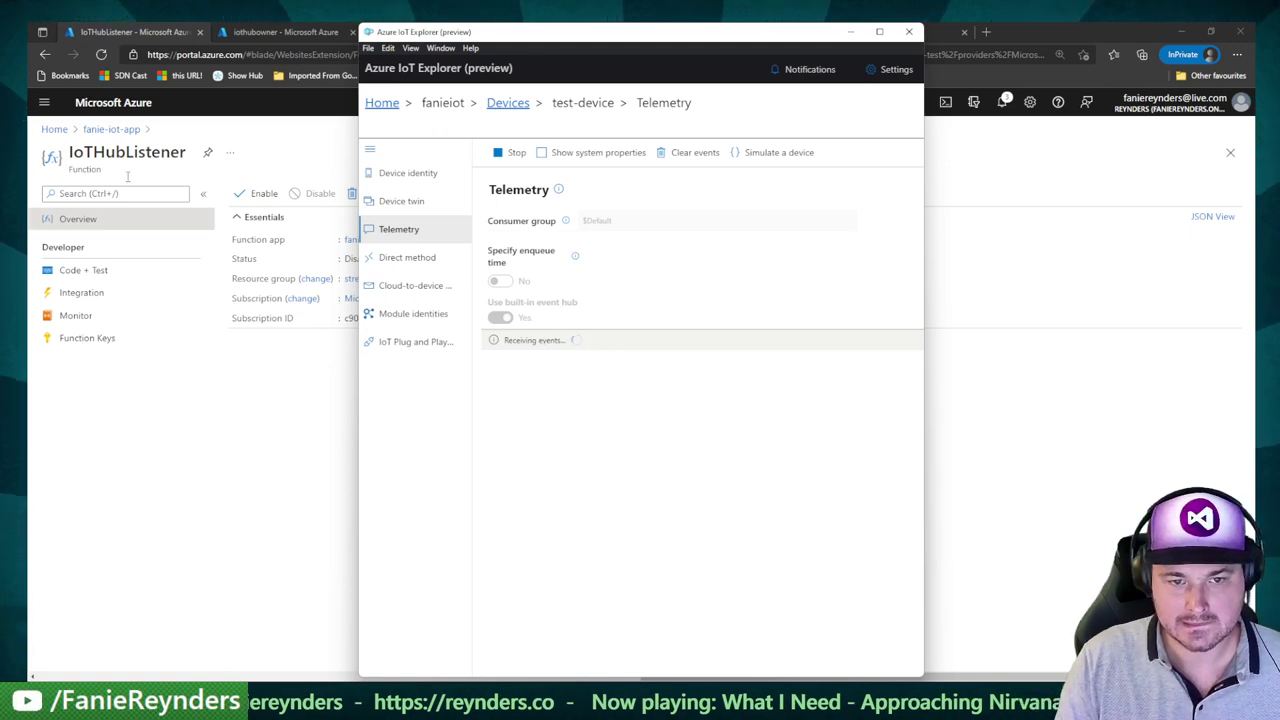
{"action": "left_click", "coordinate": [251, 35]}
{"action": "left_click", "coordinate": [54, 129]}
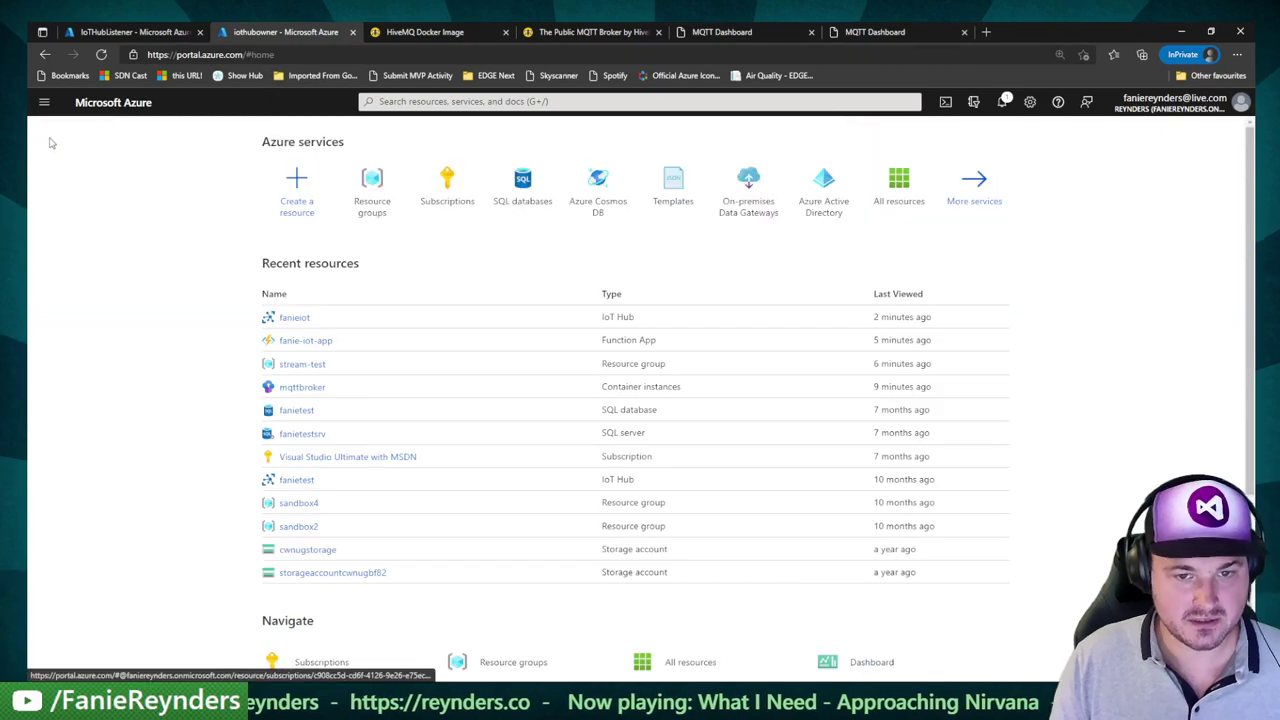
Go to the mqttbroker container instance and refresh its container list status.
{"action": "left_click", "coordinate": [302, 387]}
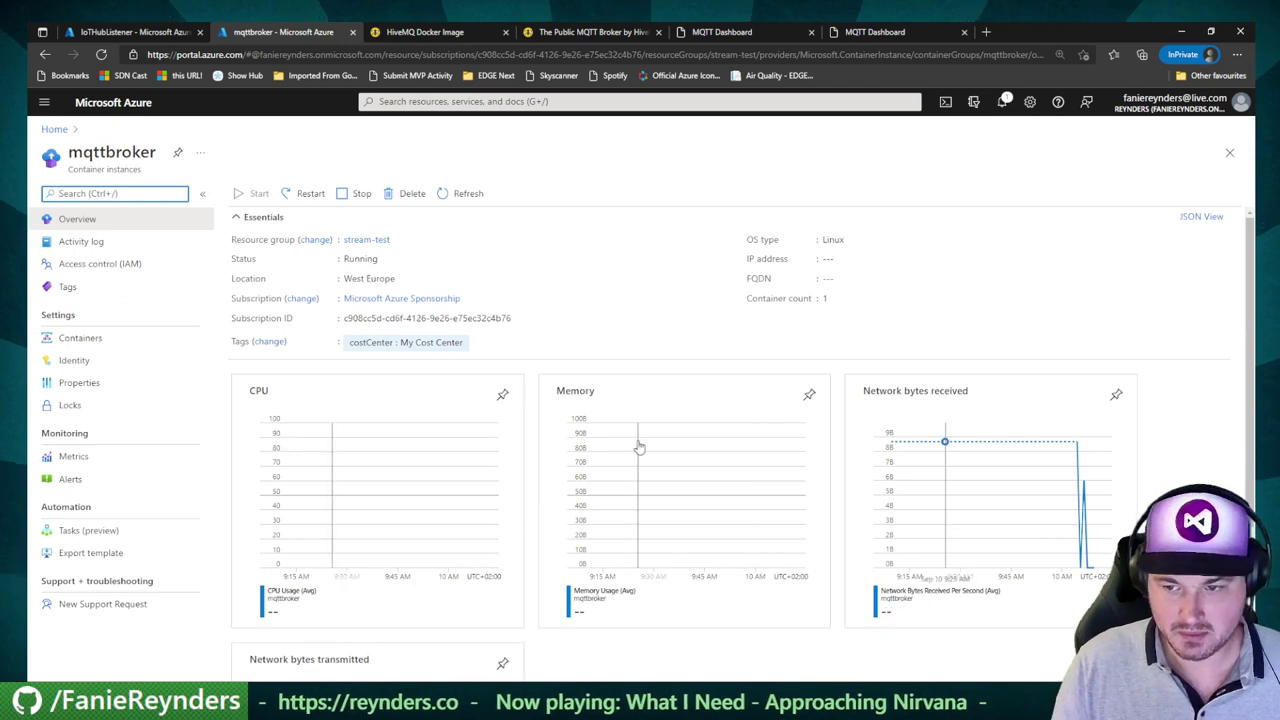
{"action": "scroll", "coordinate": [640, 445], "scroll_direction": "down", "scroll_amount": 2}
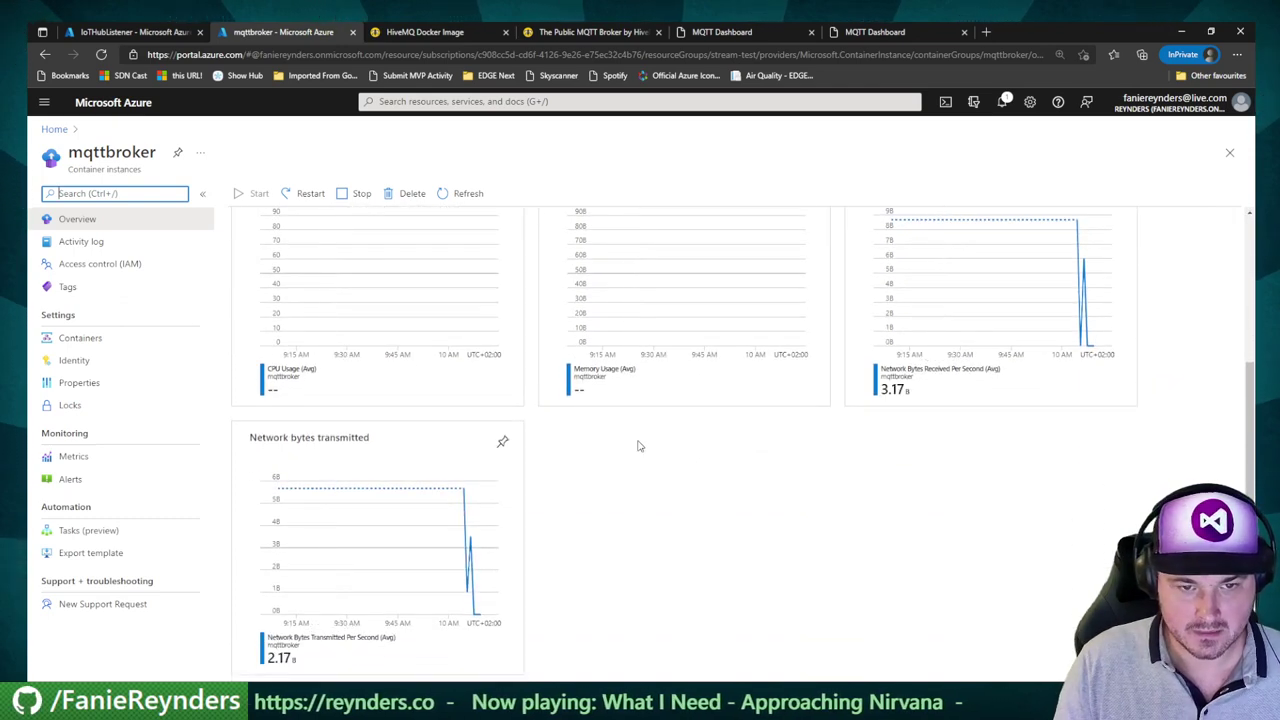
{"action": "scroll", "coordinate": [640, 443], "scroll_direction": "up", "scroll_amount": 2}
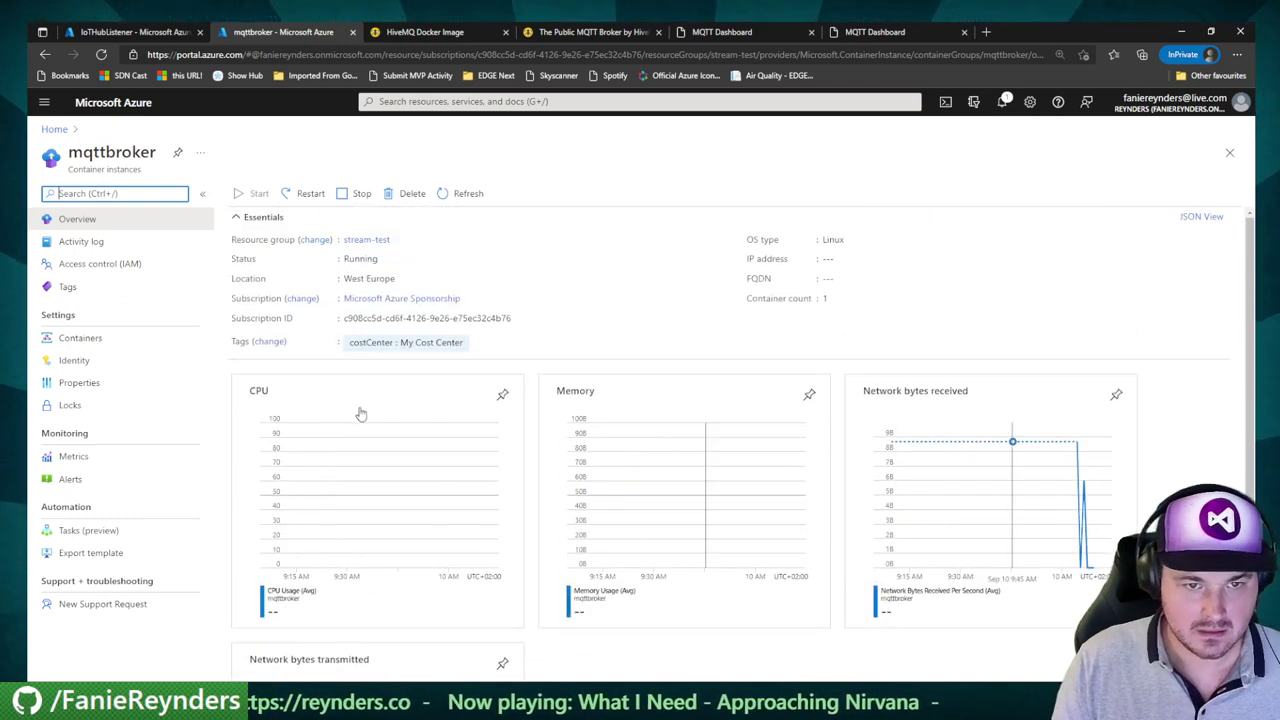
{"action": "left_click", "coordinate": [123, 341]}
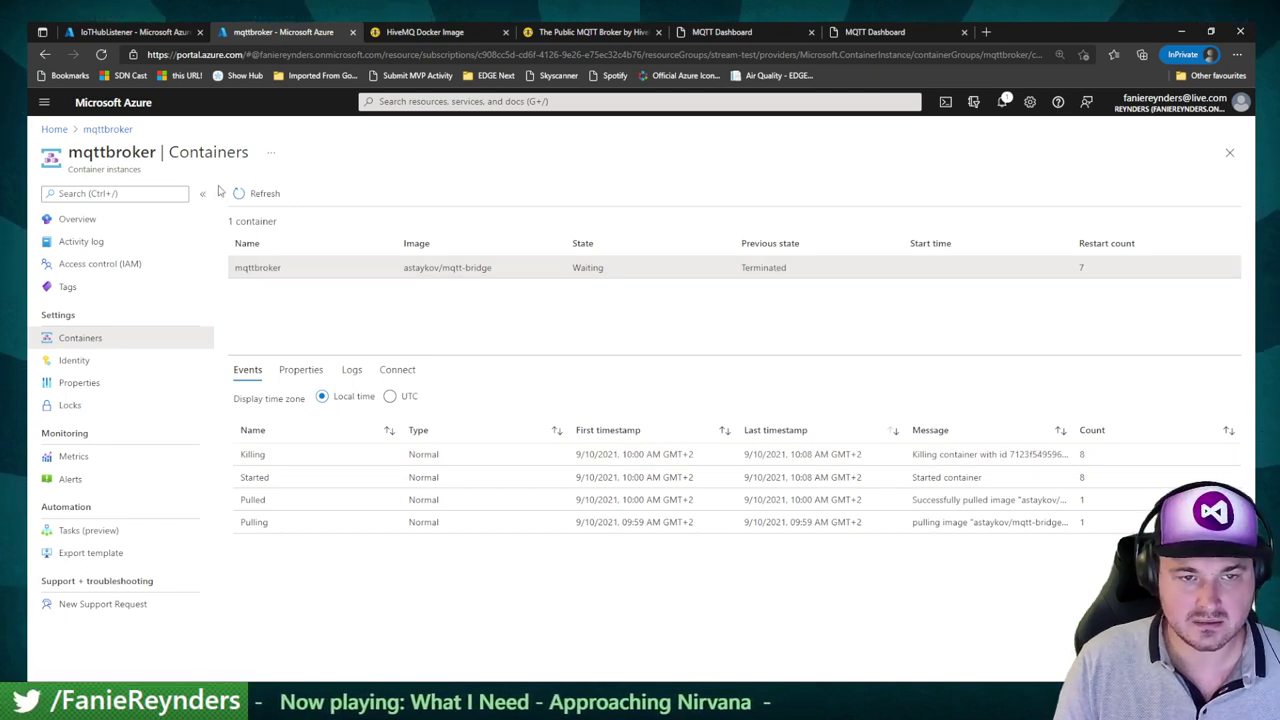
{"action": "left_click", "coordinate": [264, 193]}
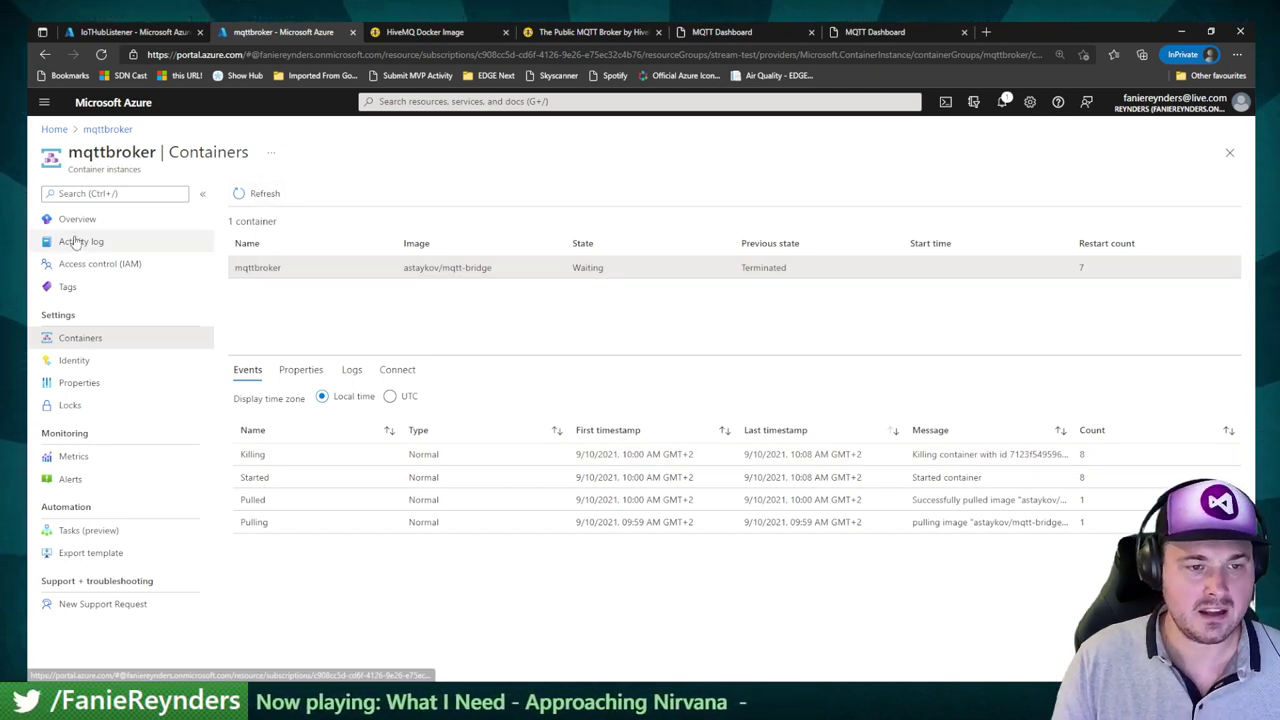
Review mqttbroker's Identity and Properties blades, then return to its Containers list.
{"action": "left_click", "coordinate": [100, 219]}
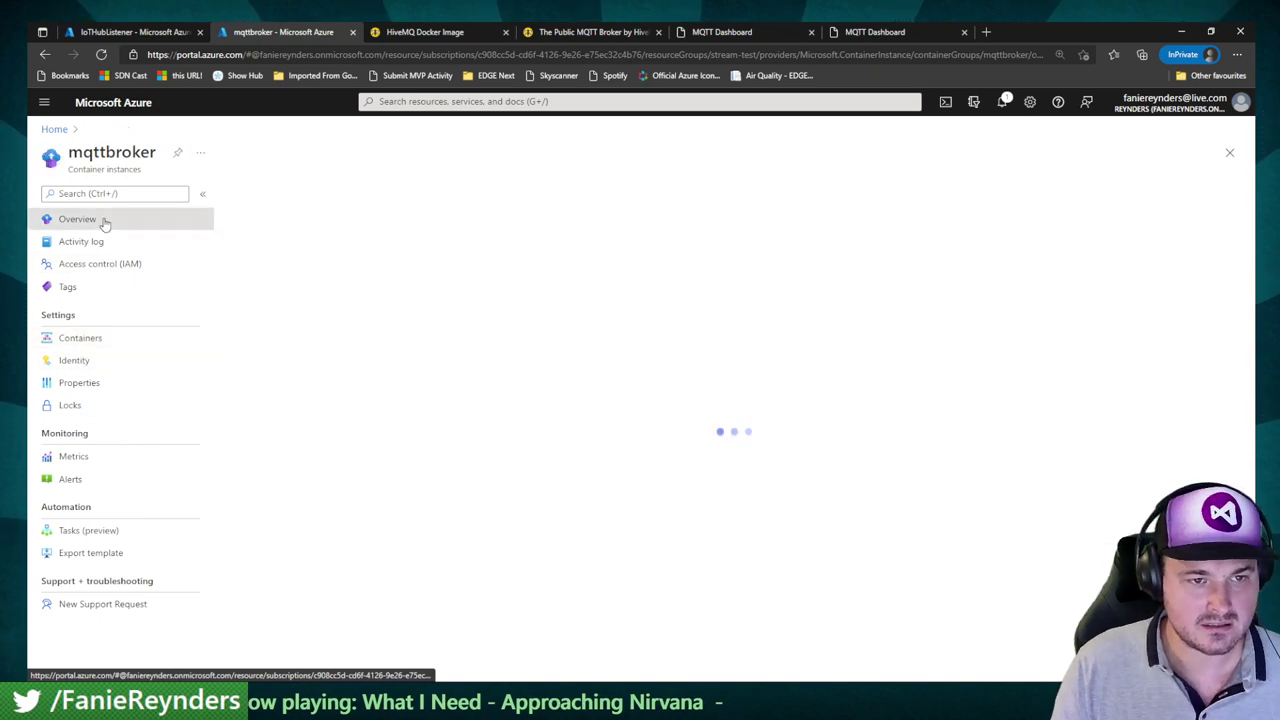
{"action": "left_click", "coordinate": [80, 383]}
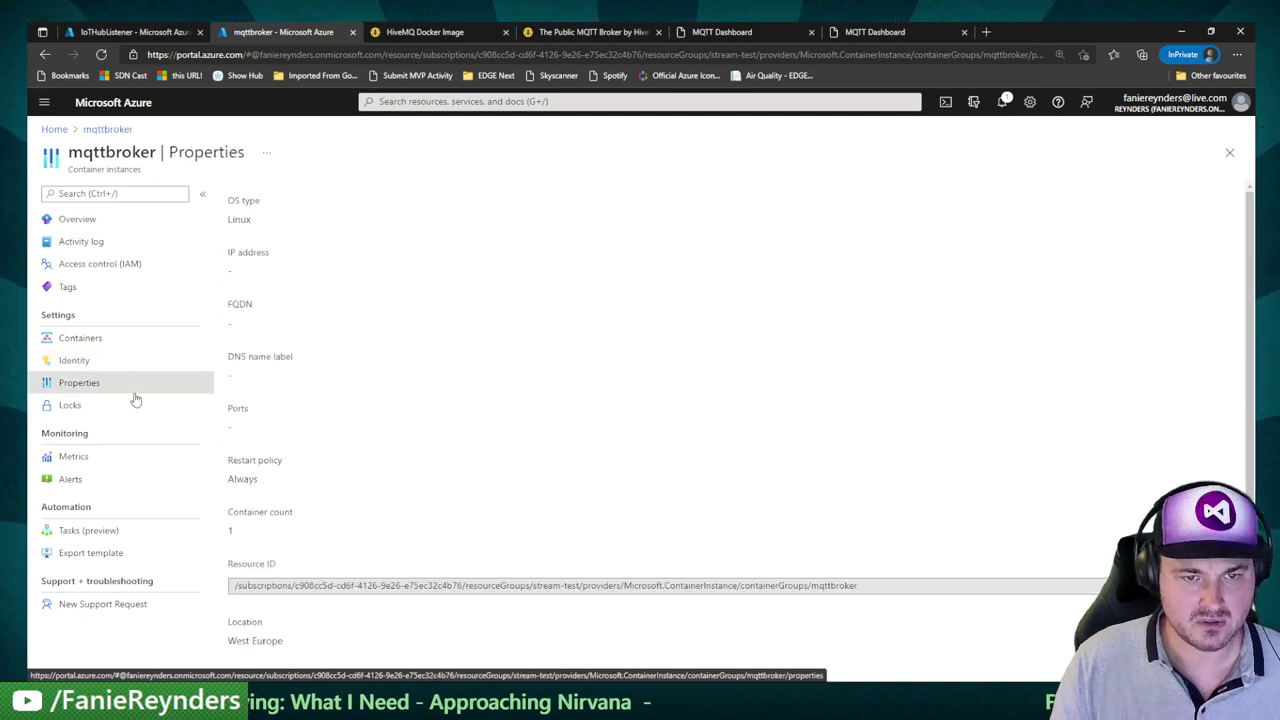
{"action": "scroll", "coordinate": [377, 434], "scroll_direction": "down", "scroll_amount": 2}
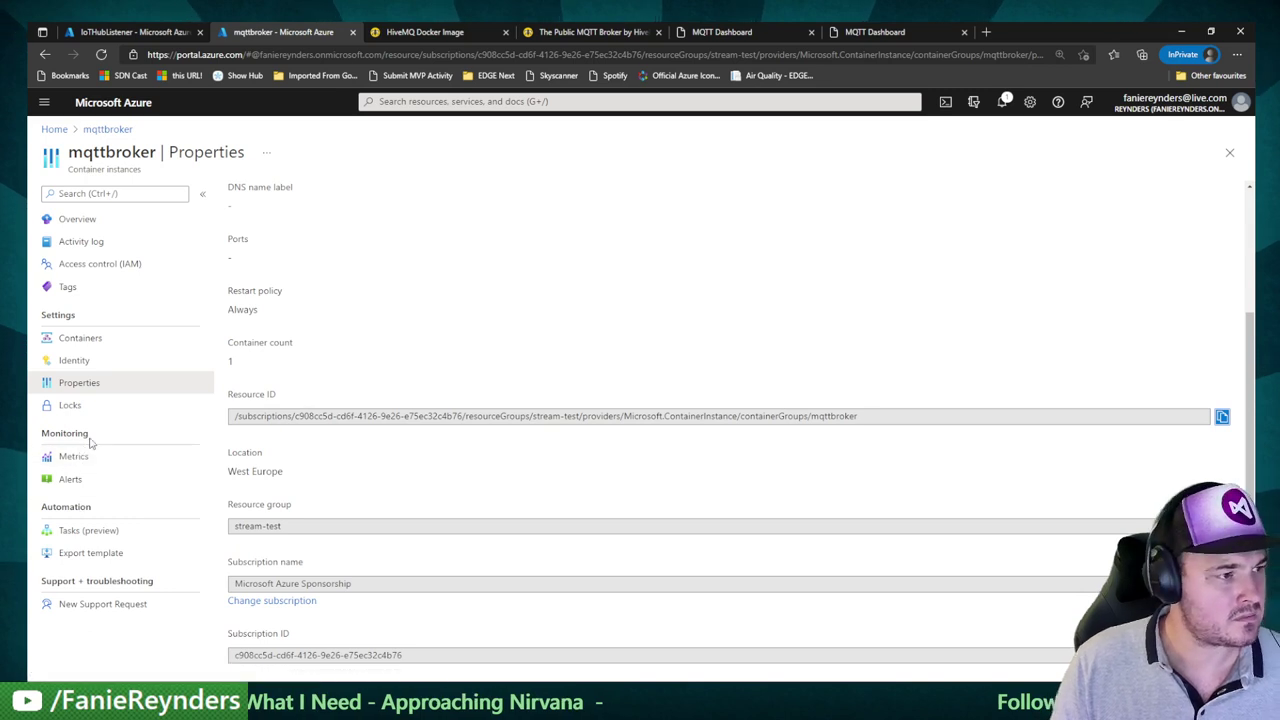
{"action": "left_click", "coordinate": [100, 219]}
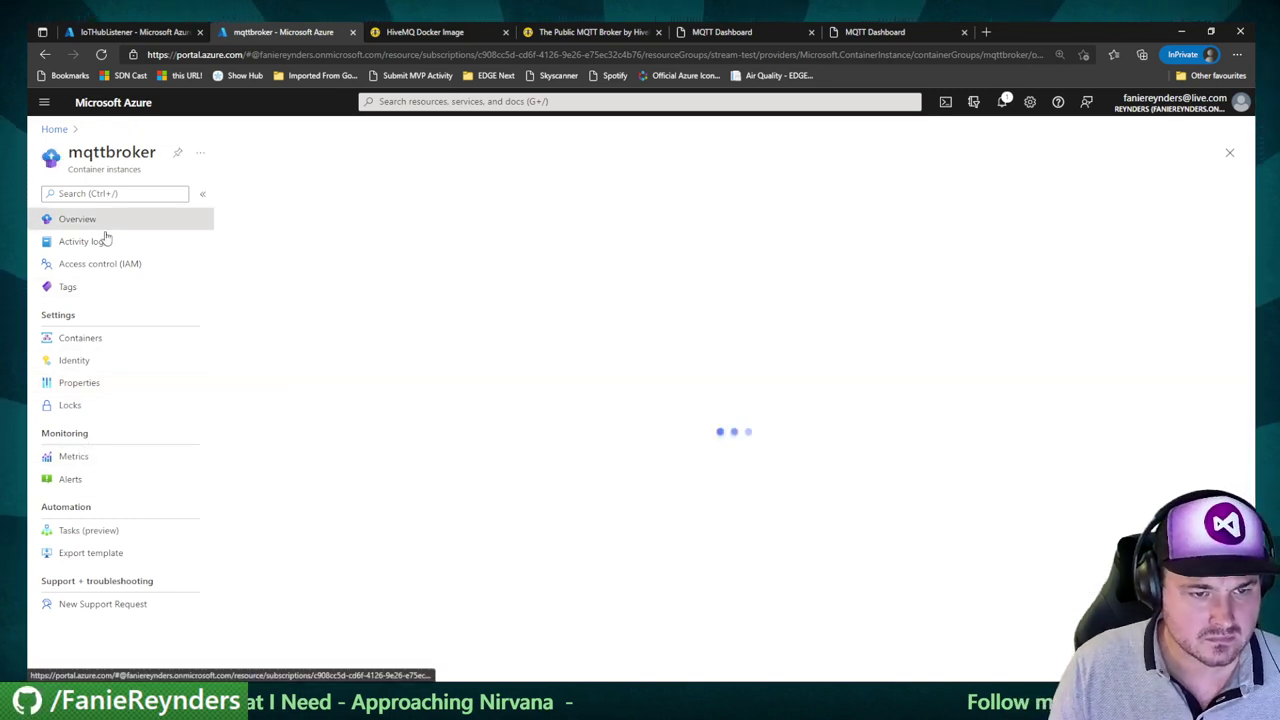
{"action": "left_click", "coordinate": [82, 341]}
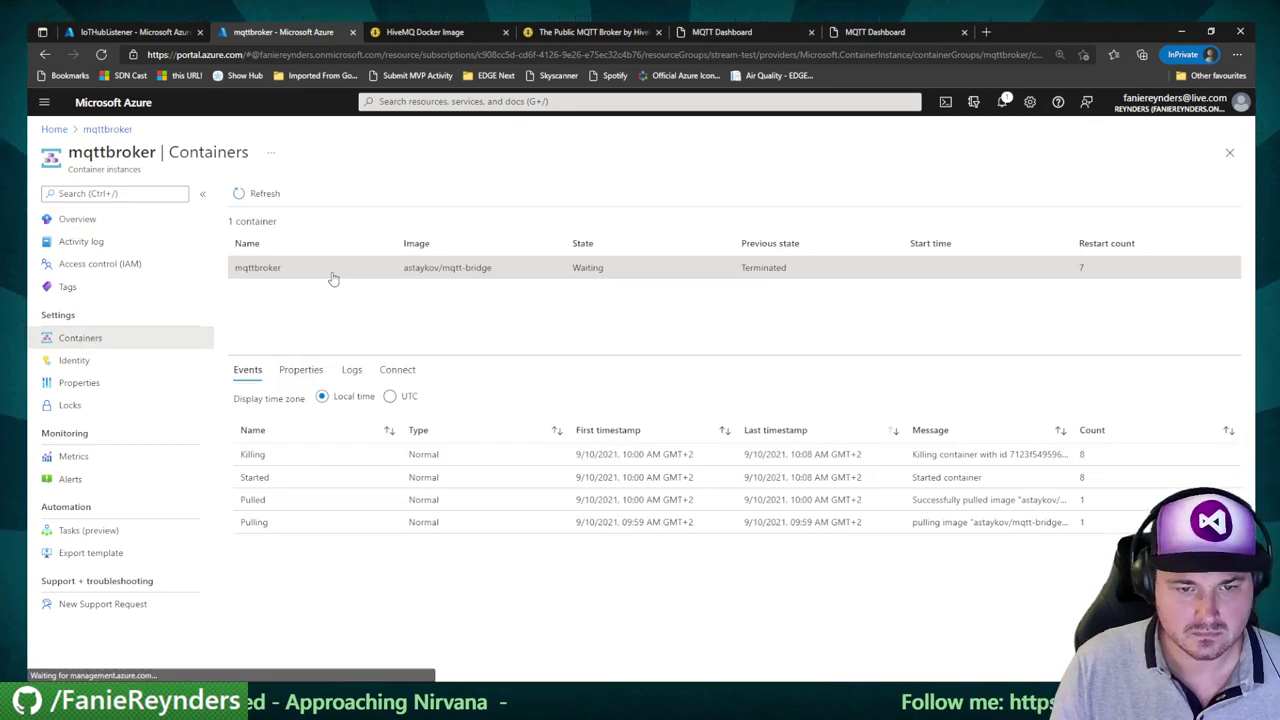
Show the container's properties and scroll through its environment variables.
{"action": "left_click", "coordinate": [300, 369]}
{"action": "scroll", "coordinate": [278, 460], "scroll_direction": "down", "scroll_amount": 3}
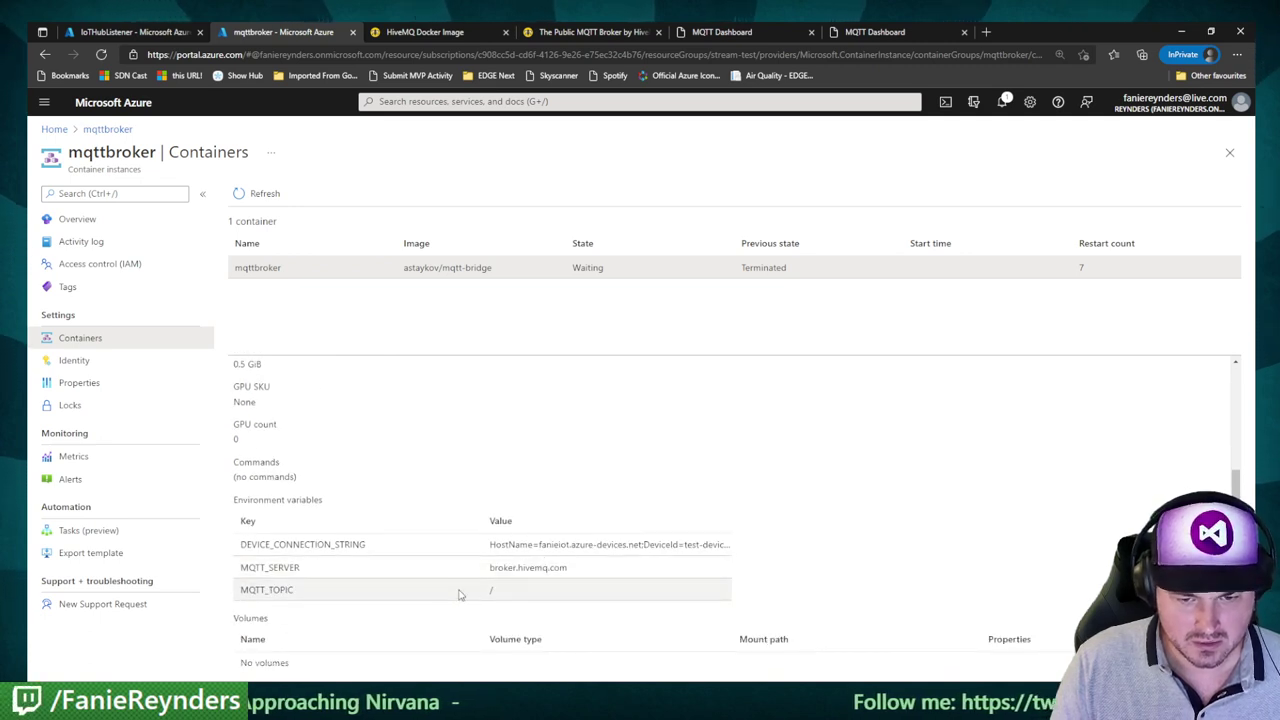
{"action": "scroll", "coordinate": [460, 590], "scroll_direction": "down", "scroll_amount": 1}
{"action": "scroll", "coordinate": [497, 587], "scroll_direction": "up", "scroll_amount": 5}
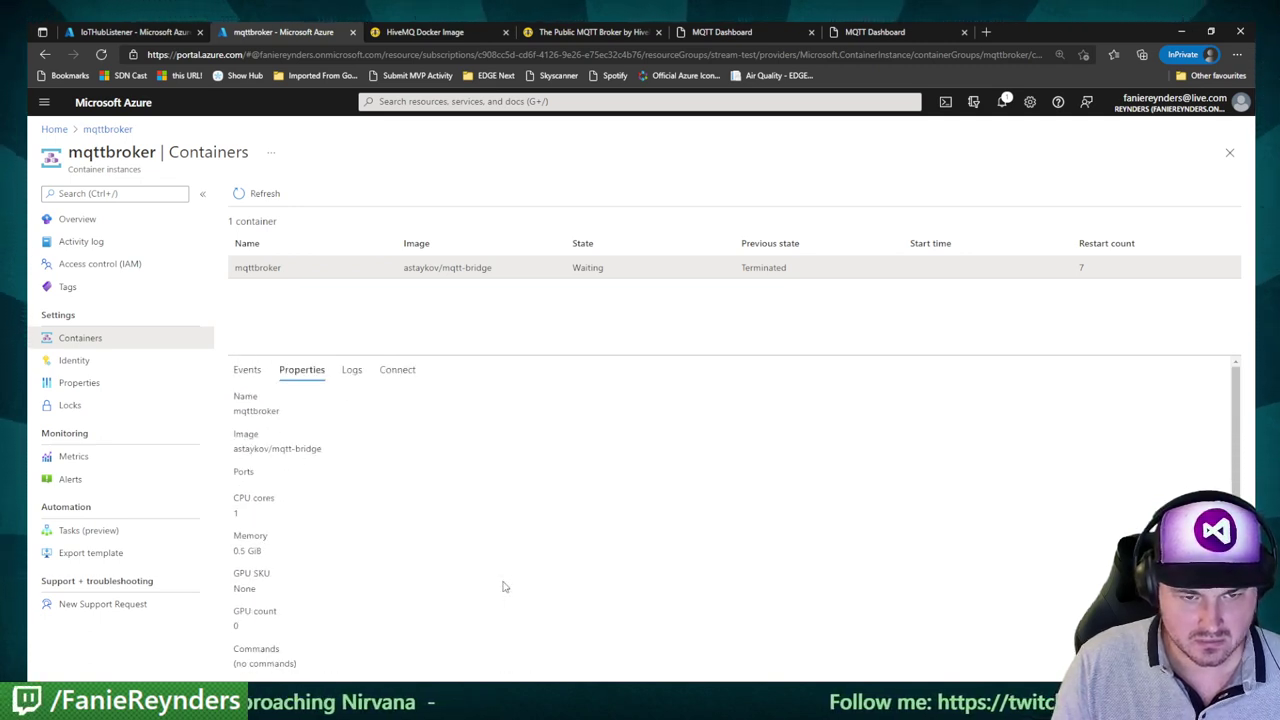
Try a /bin/bash console connection to the container, then go back to the mqttbroker overview.
{"action": "left_click", "coordinate": [384, 378]}
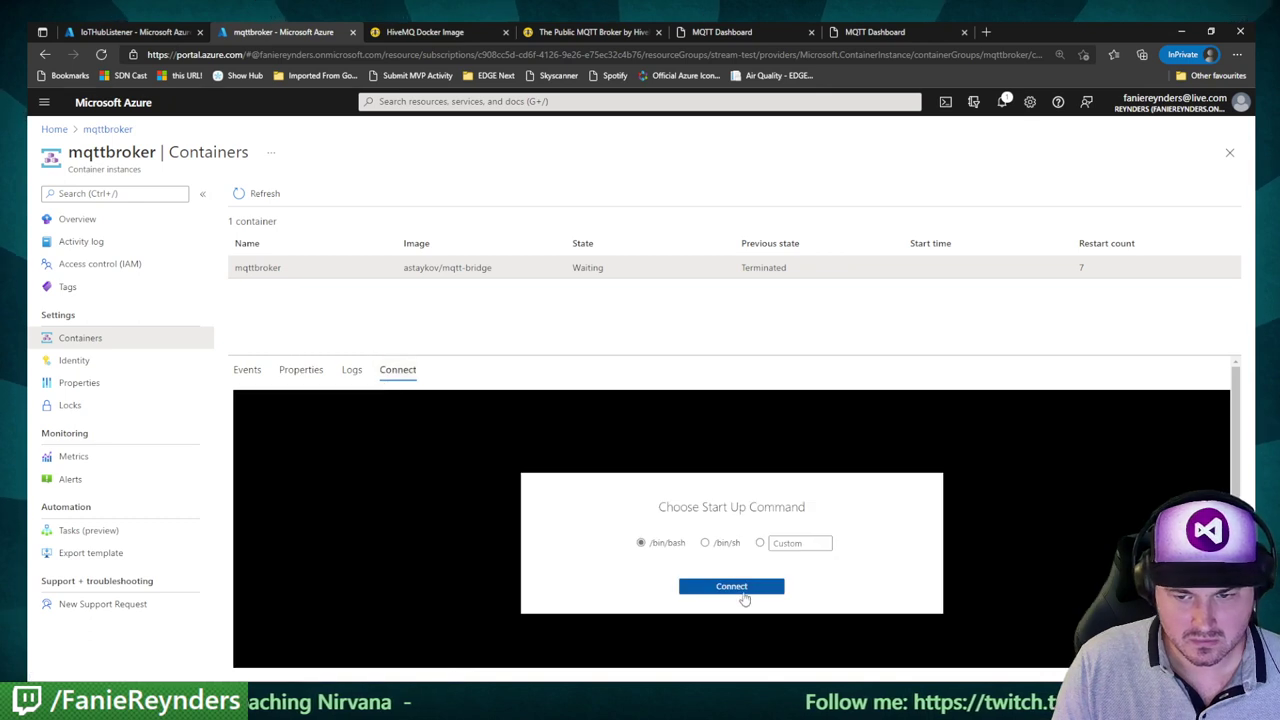
{"action": "left_click", "coordinate": [740, 589]}
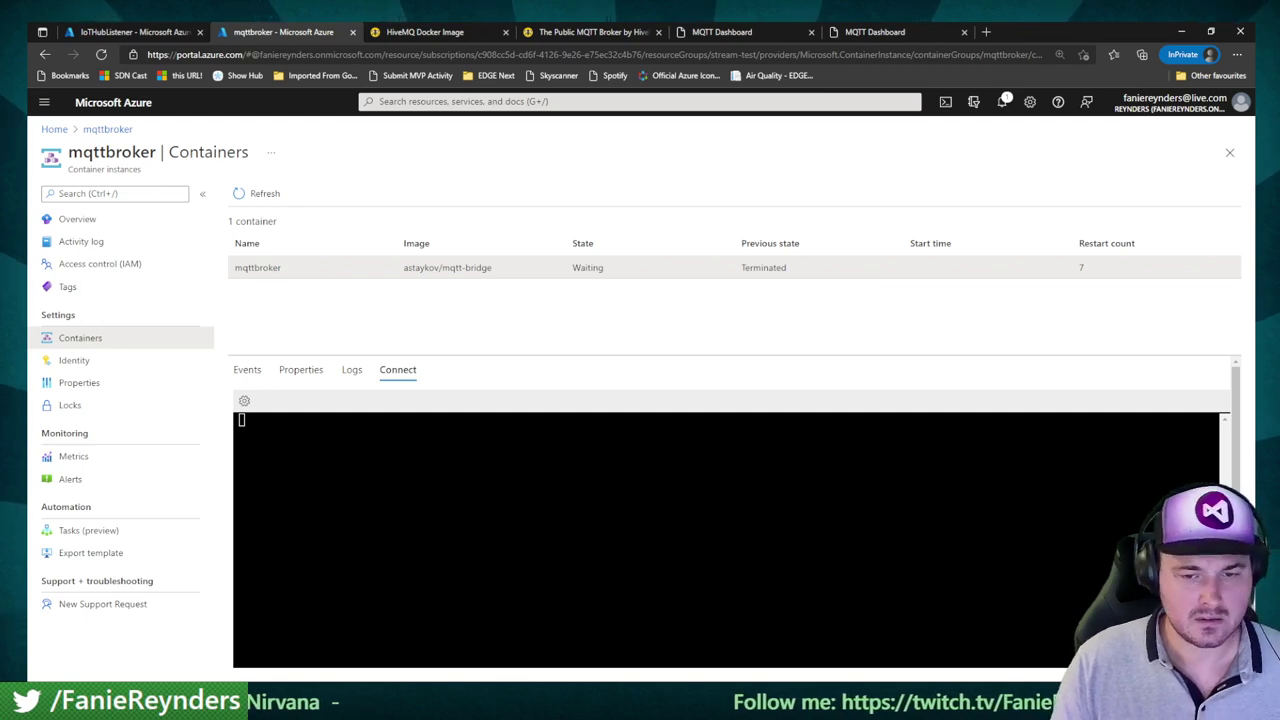
{"action": "scroll", "coordinate": [322, 370], "scroll_direction": "down", "scroll_amount": 1}
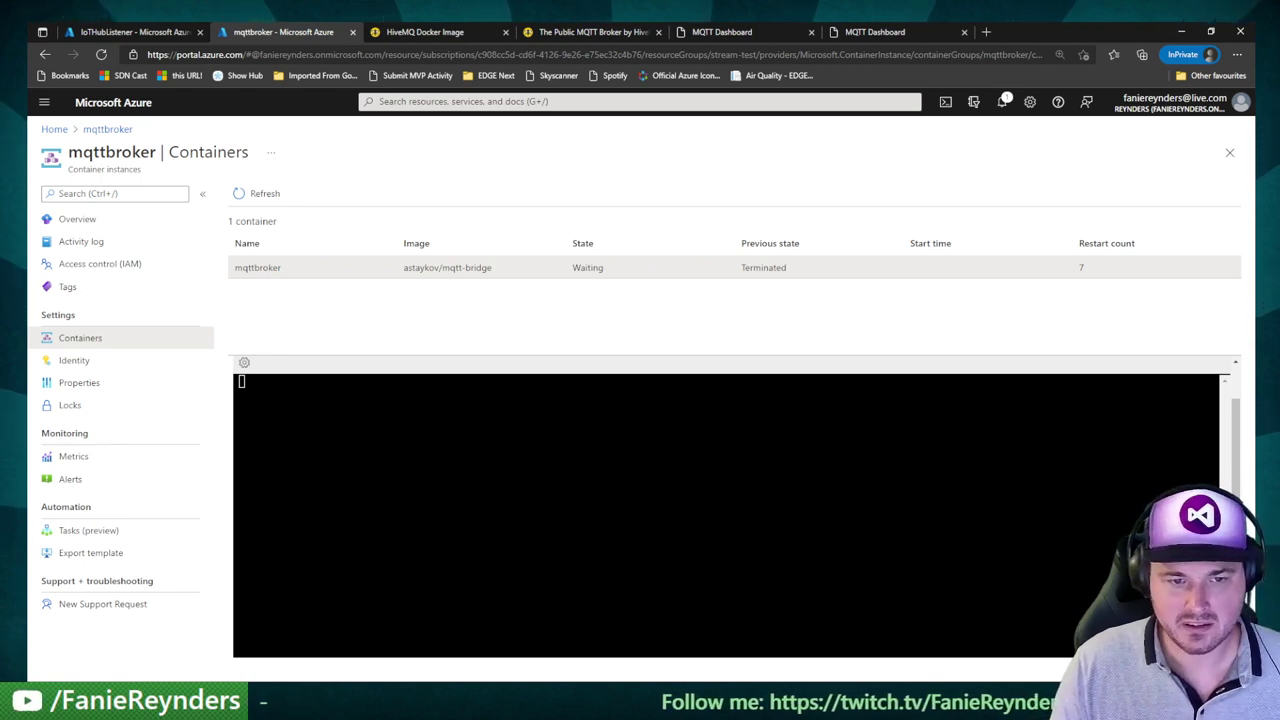
{"action": "left_click", "coordinate": [300, 276]}
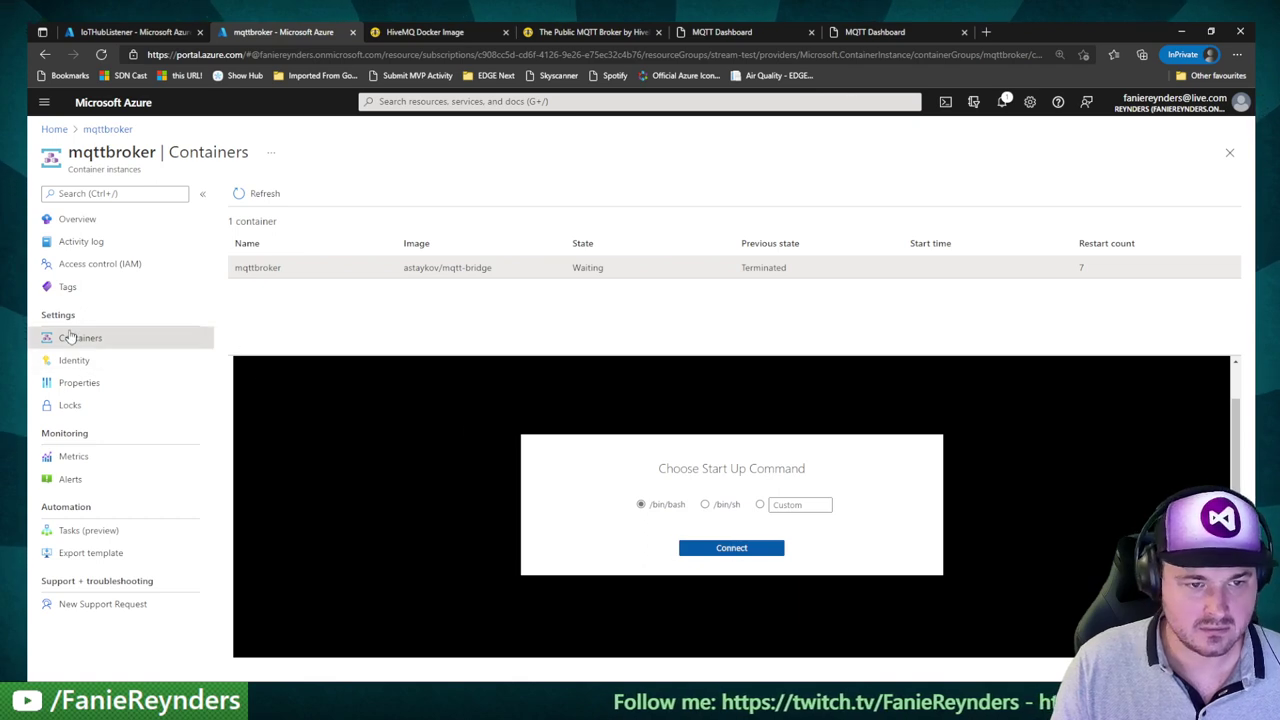
{"action": "left_click", "coordinate": [253, 201]}
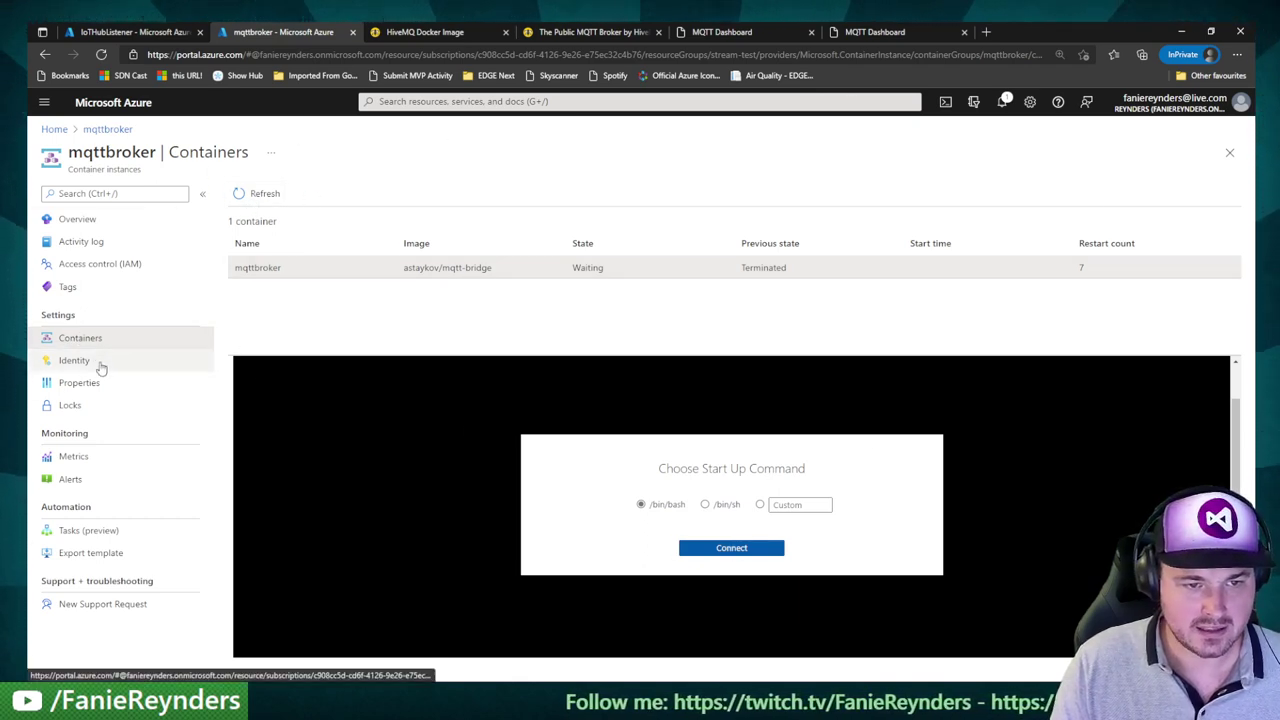
{"action": "left_click", "coordinate": [80, 219]}
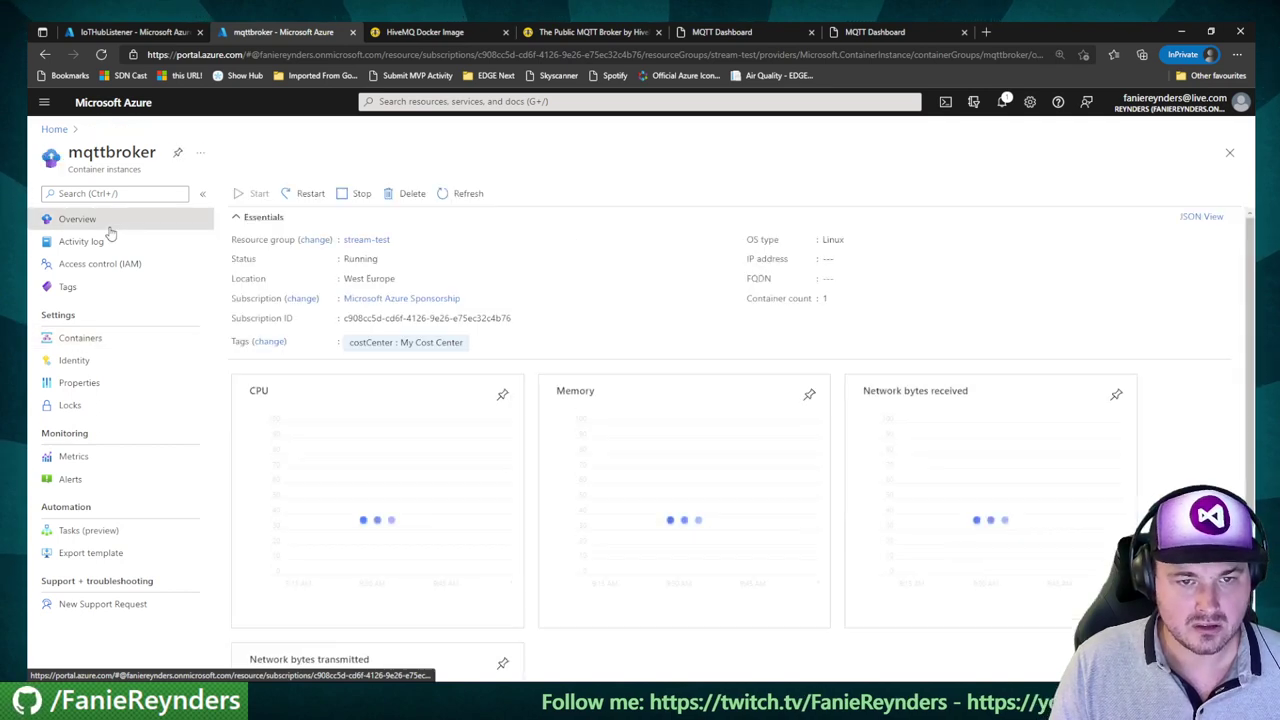
Delete the mqttbroker container instances, confirming with Yes.
{"action": "left_click", "coordinate": [412, 195]}
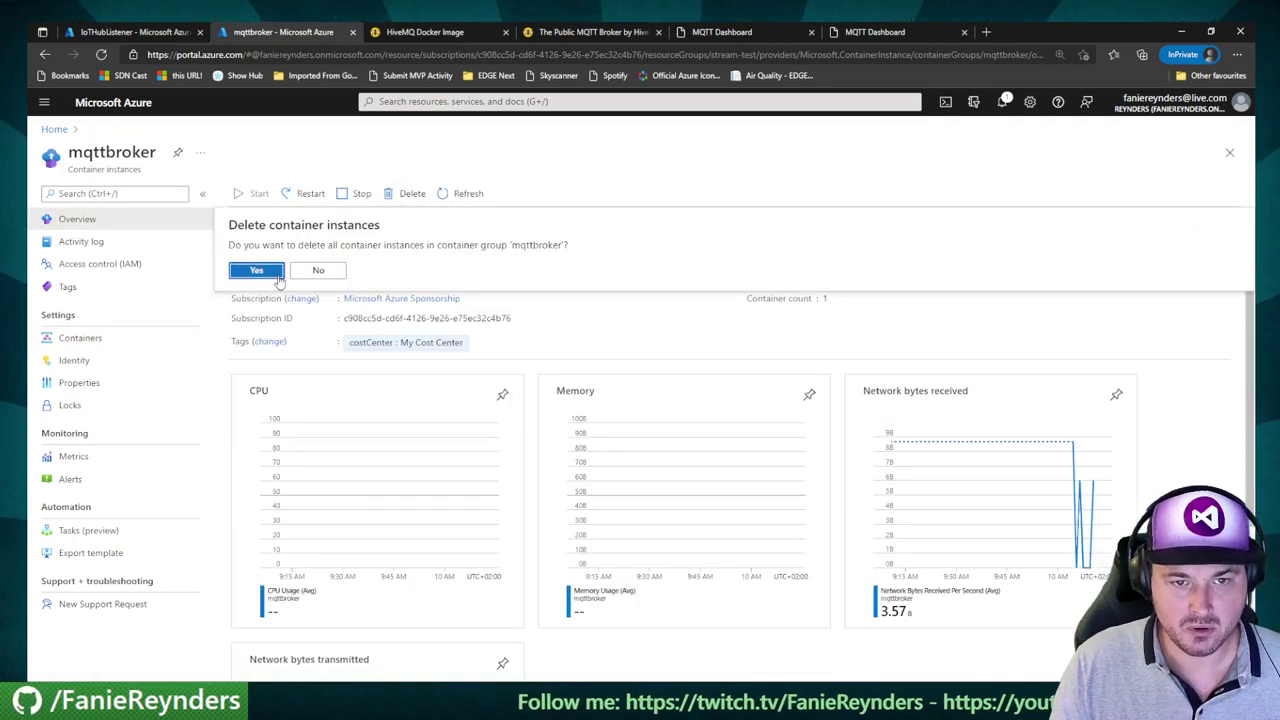
{"action": "left_click", "coordinate": [255, 270]}
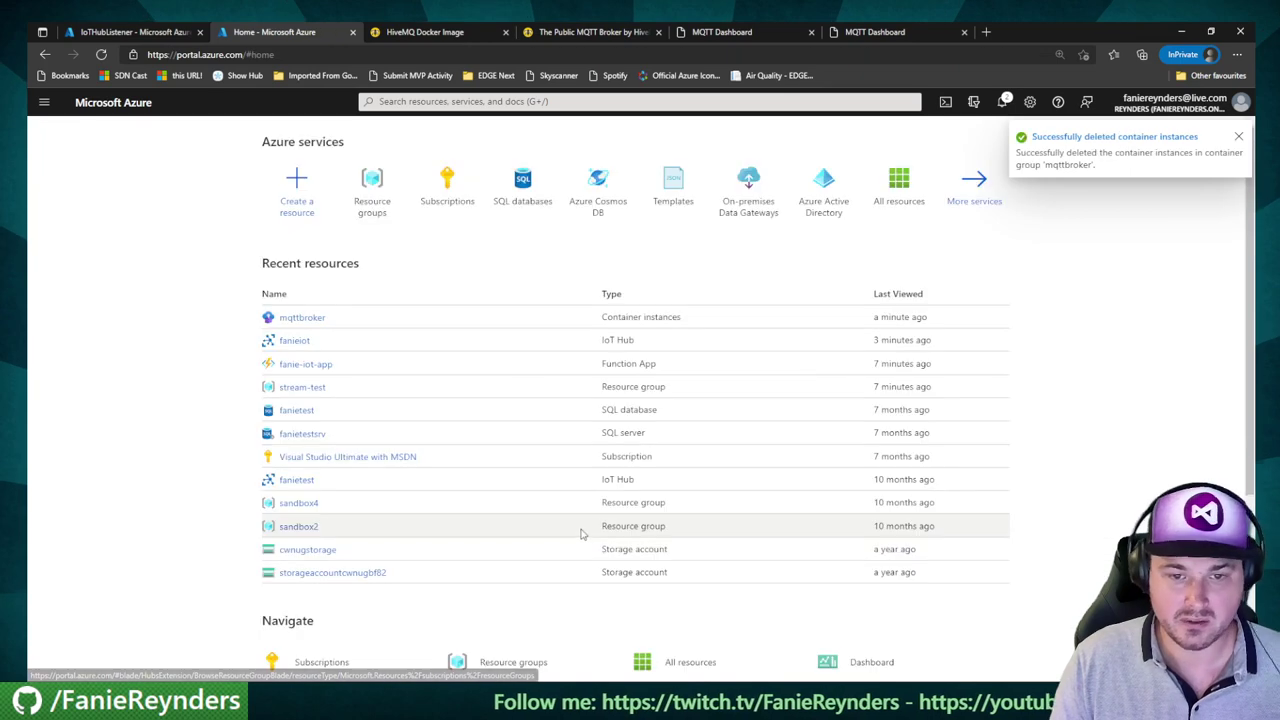
{"action": "key", "text": "alt+Tab"}
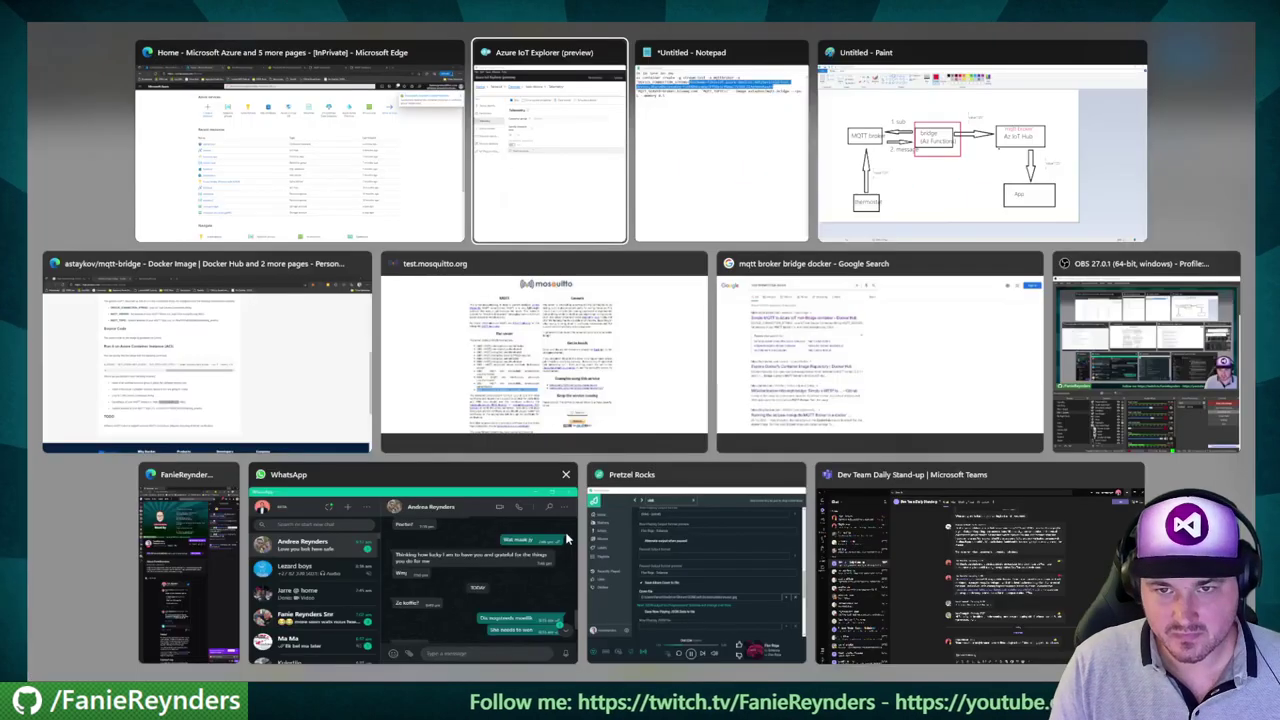
{"action": "key", "text": "alt+Tab"}
In Notepad, remove the '/' after MQTT_TOPIC= and select the whole create command.
{"action": "left_click", "coordinate": [466, 281]}
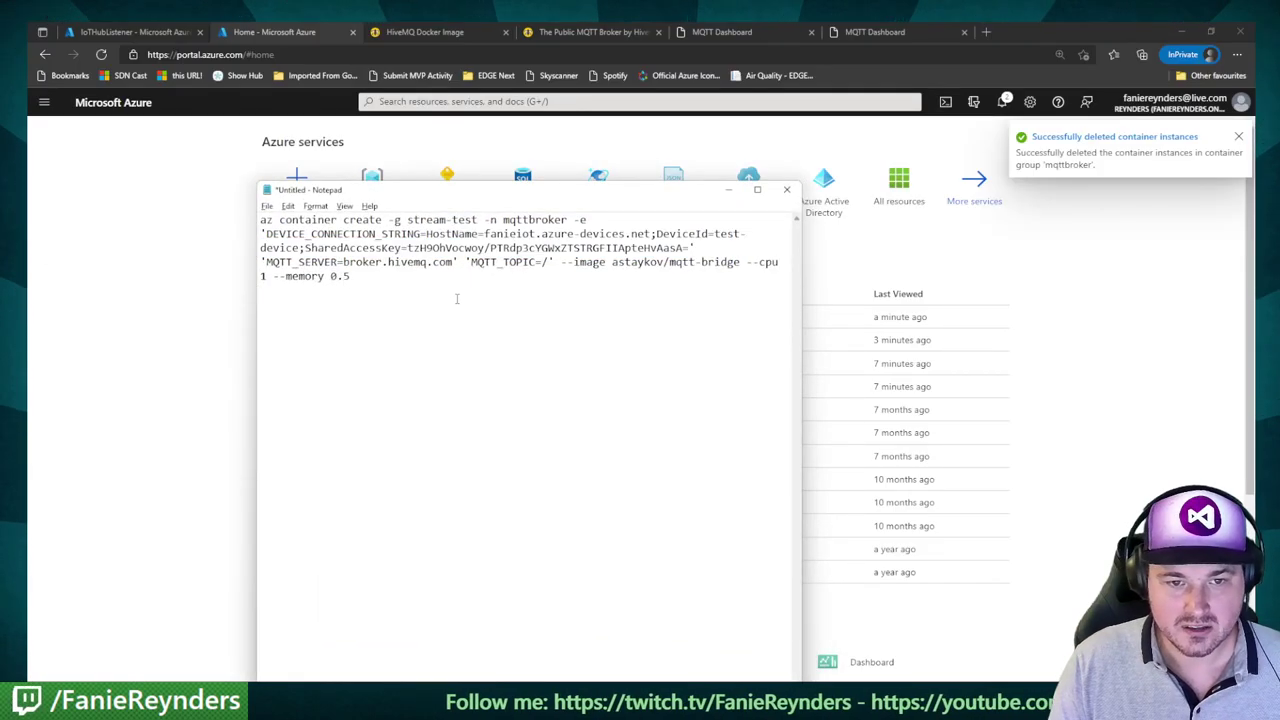
{"action": "left_click", "coordinate": [550, 262]}
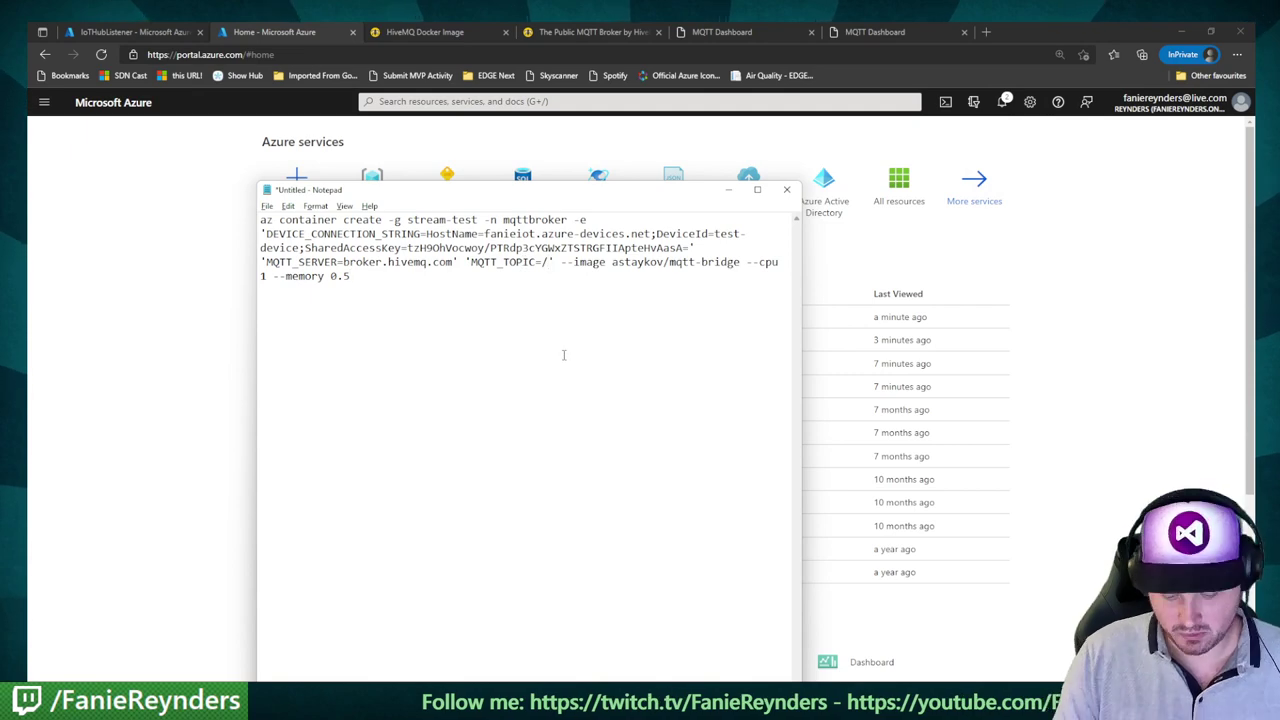
{"action": "key", "text": "BackSpace"}
{"action": "key", "text": "ctrl+a"}
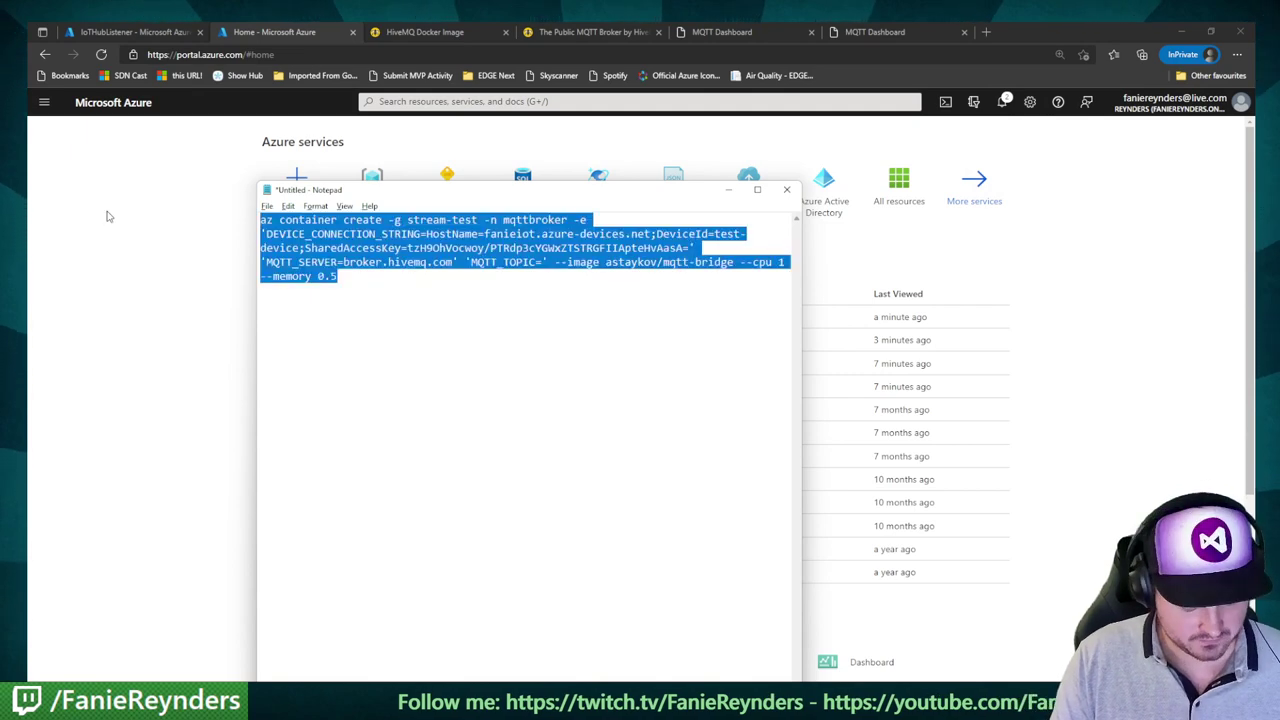
{"action": "left_click", "coordinate": [223, 245]}
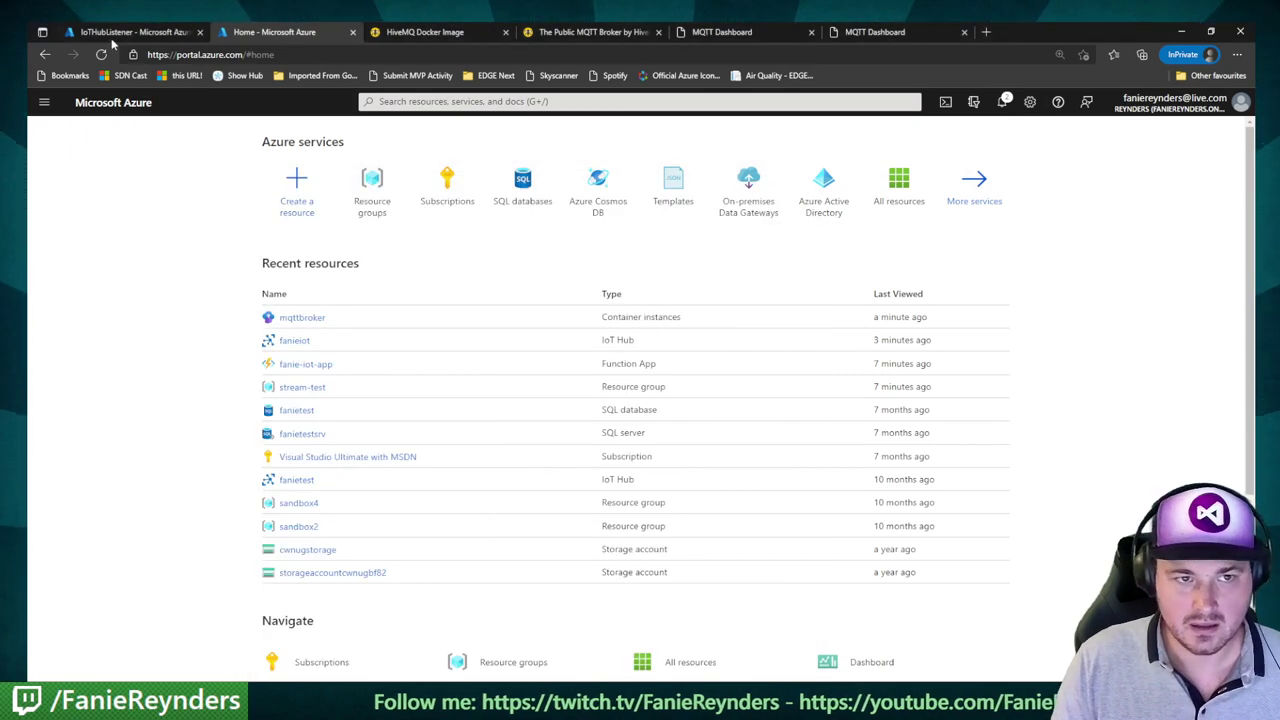
Start a Bash Cloud Shell from the IoTHubListener tab and enlarge its panel.
{"action": "left_click", "coordinate": [113, 36]}
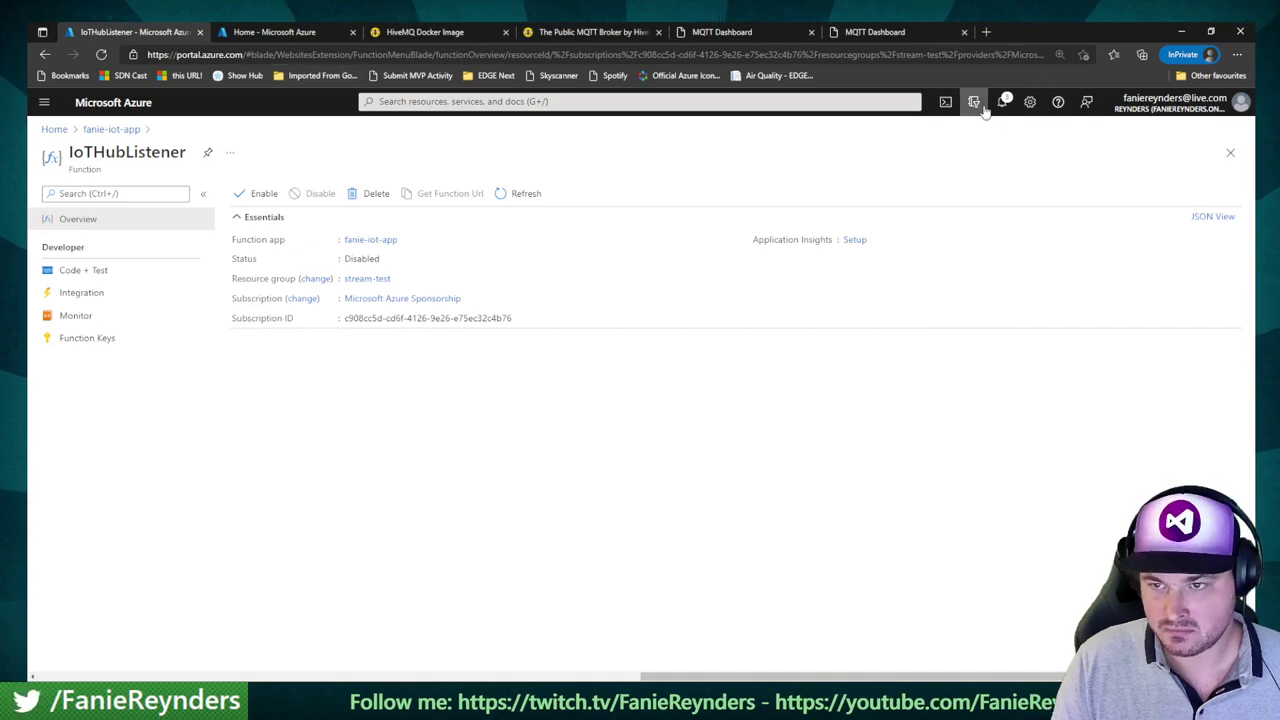
{"action": "left_click", "coordinate": [945, 102]}
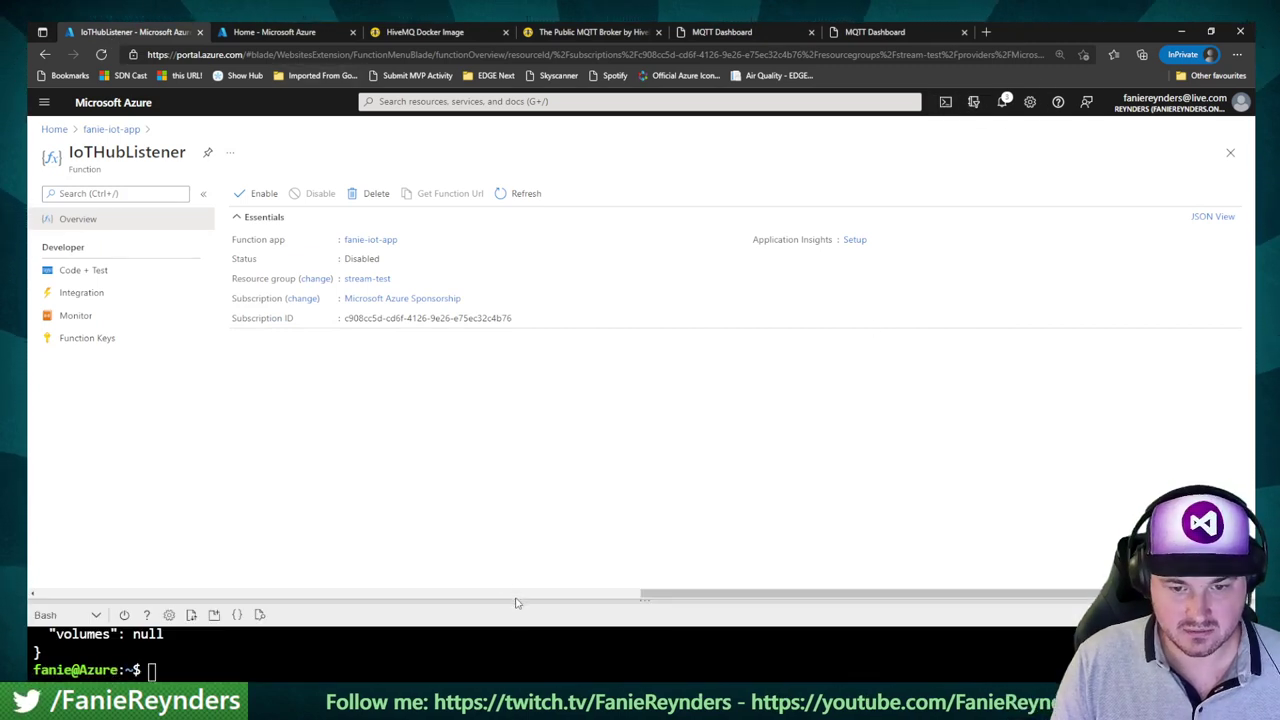
{"action": "left_click_drag", "start_coordinate": [517, 603], "coordinate": [450, 326]}
Paste and run the edited az container create command, then close Cloud Shell.
{"action": "right_click", "coordinate": [404, 470]}
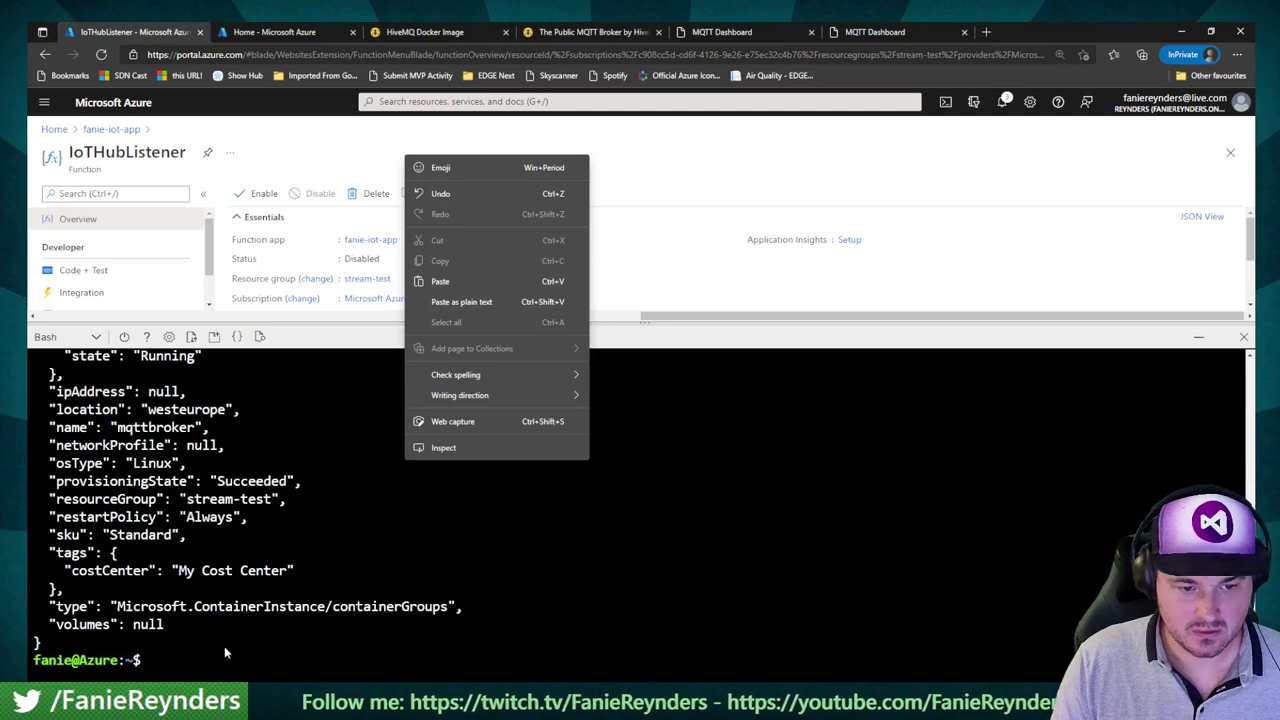
{"action": "right_click", "coordinate": [225, 650]}
{"action": "left_click", "coordinate": [297, 462]}
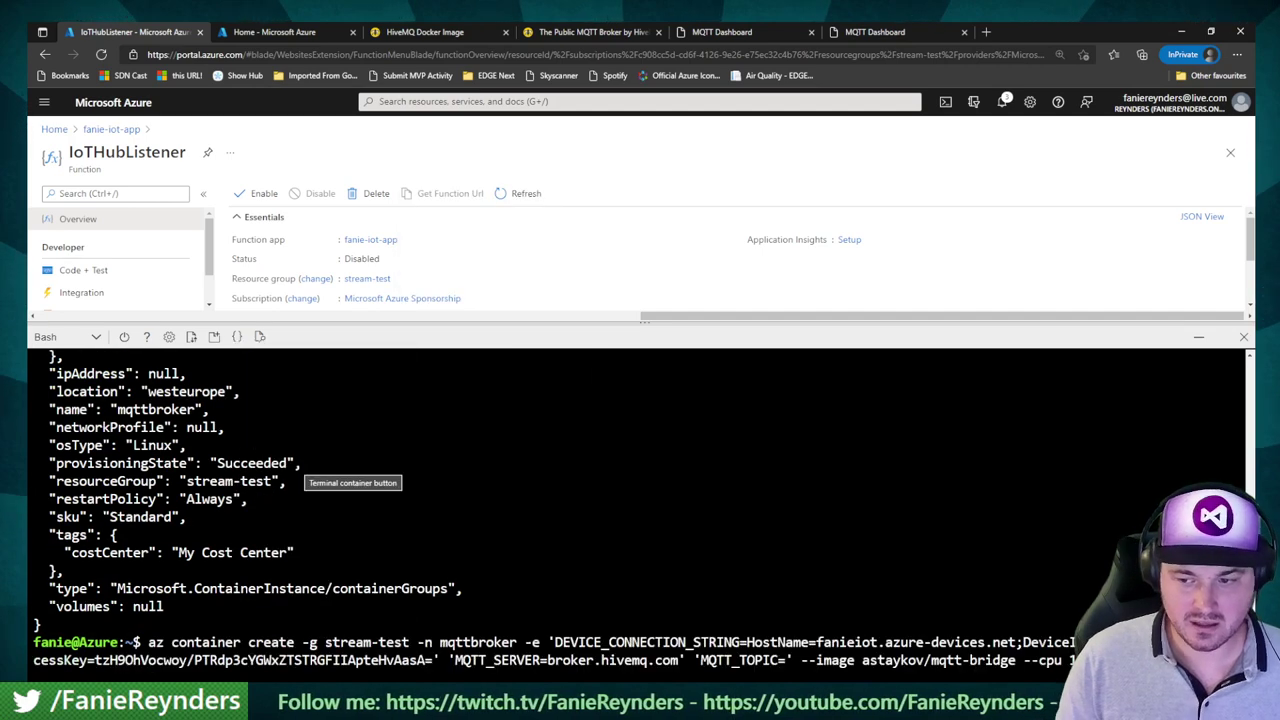
{"action": "key", "text": "Return"}
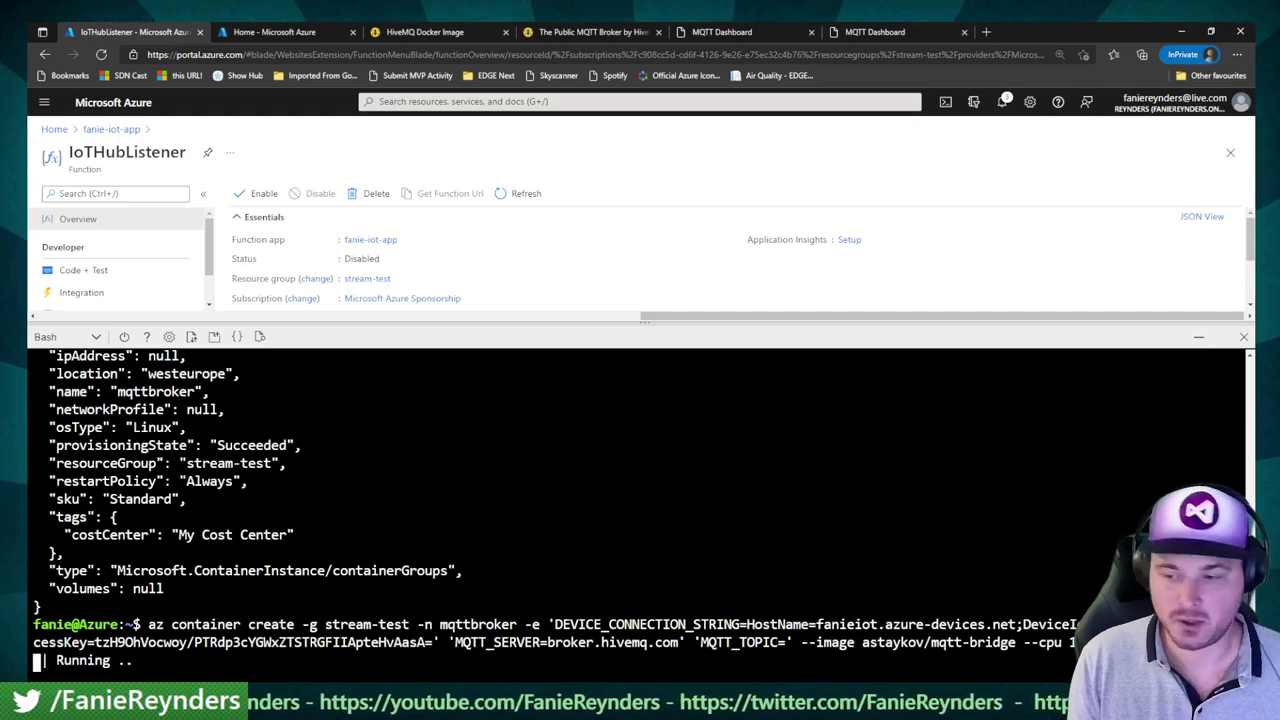
{"action": "left_click", "coordinate": [1199, 336]}
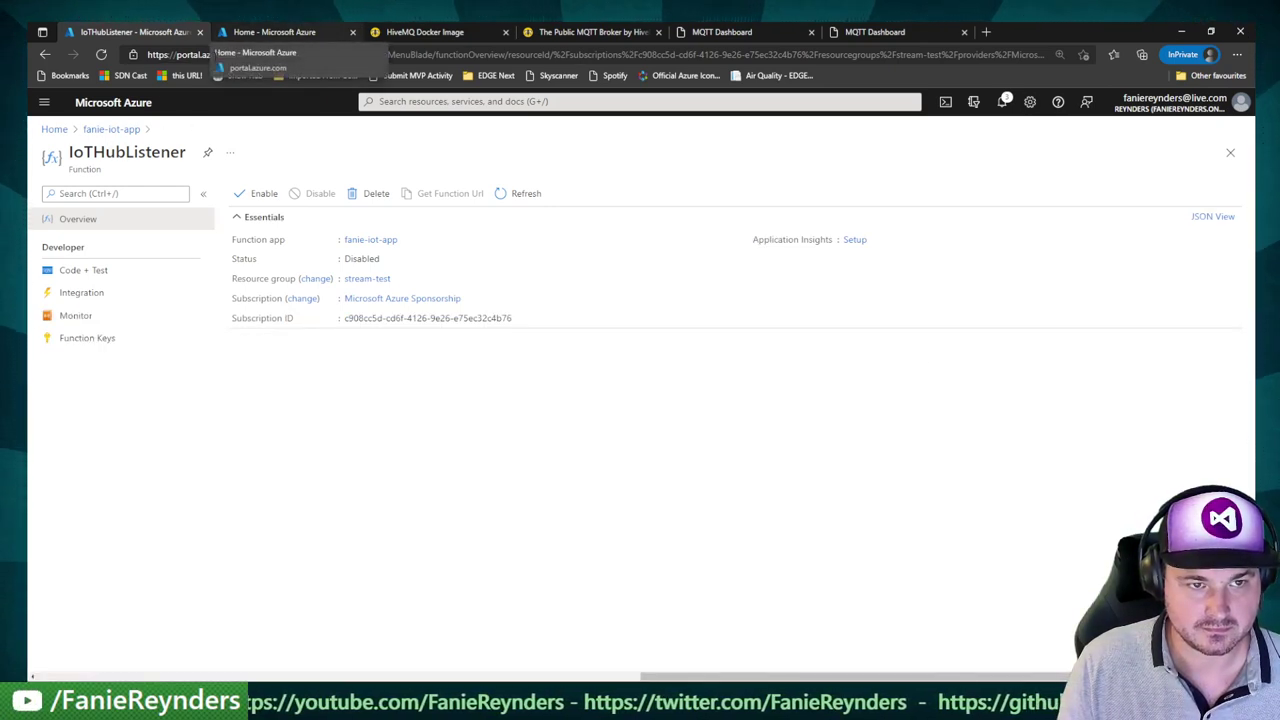
Navigate Home > stream-test > mqttbroker and show its Containers list.
{"action": "left_click", "coordinate": [54, 129]}
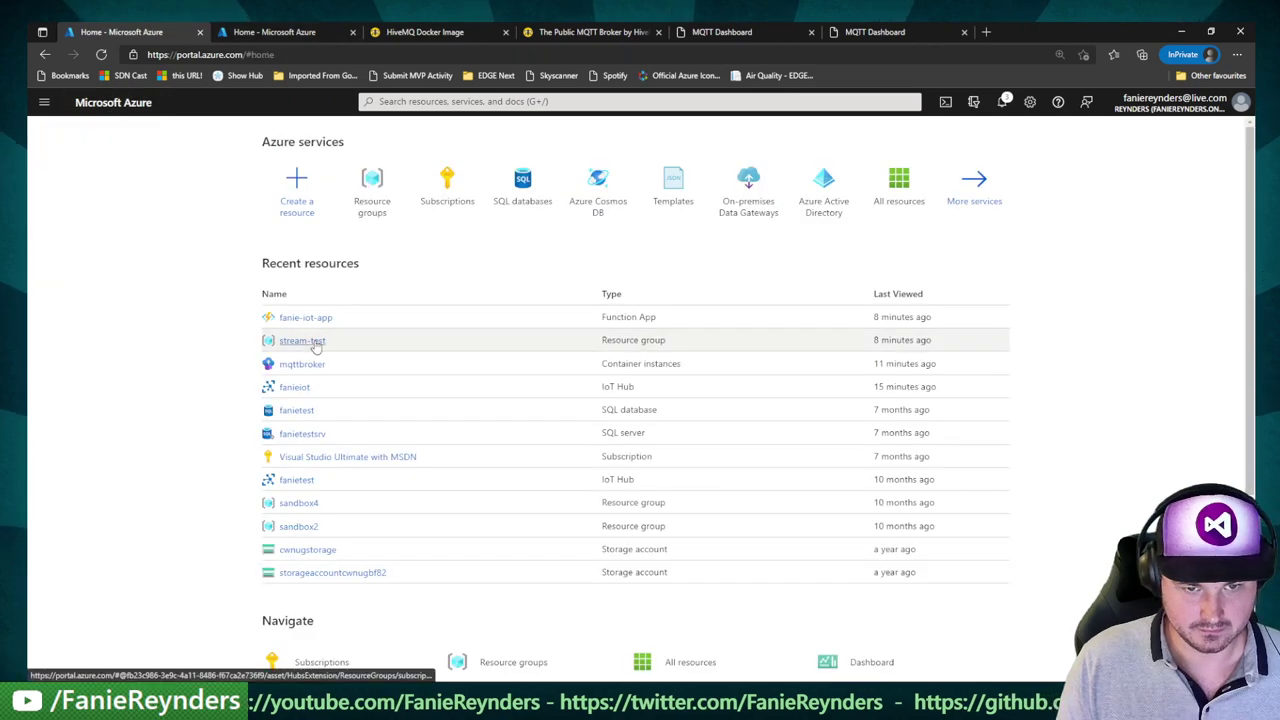
{"action": "left_click", "coordinate": [302, 341]}
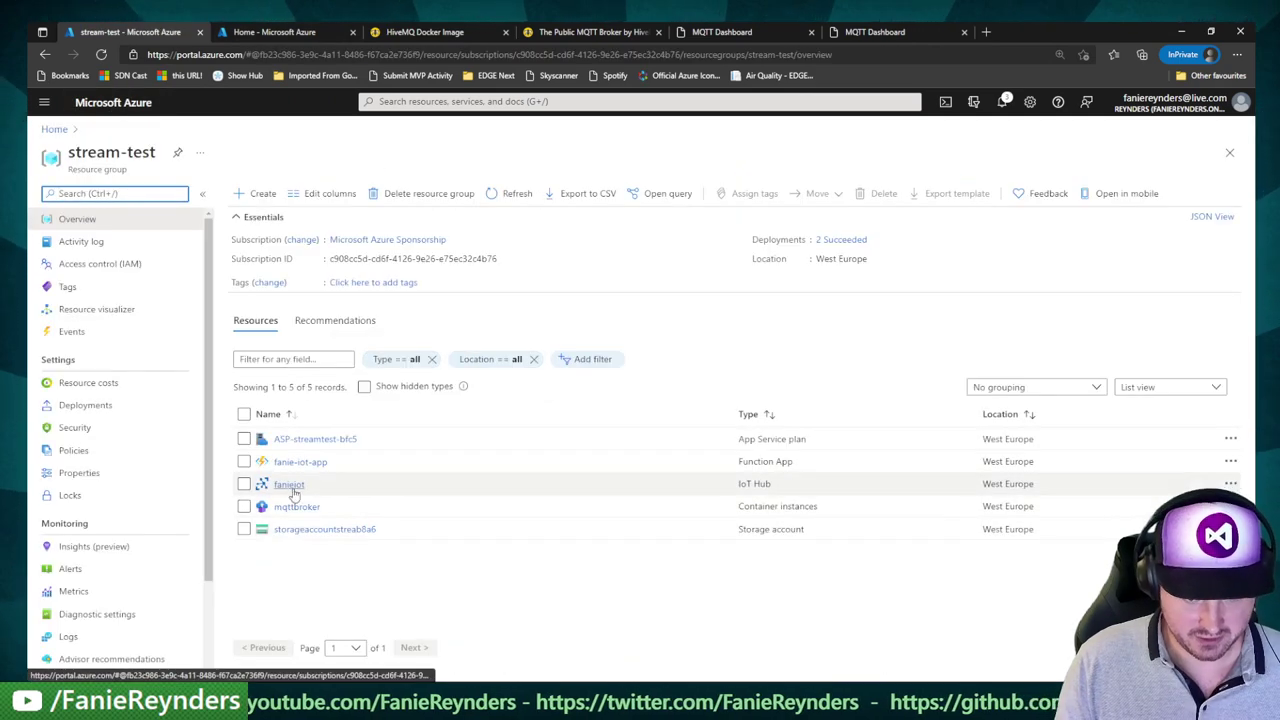
{"action": "left_click", "coordinate": [296, 506]}
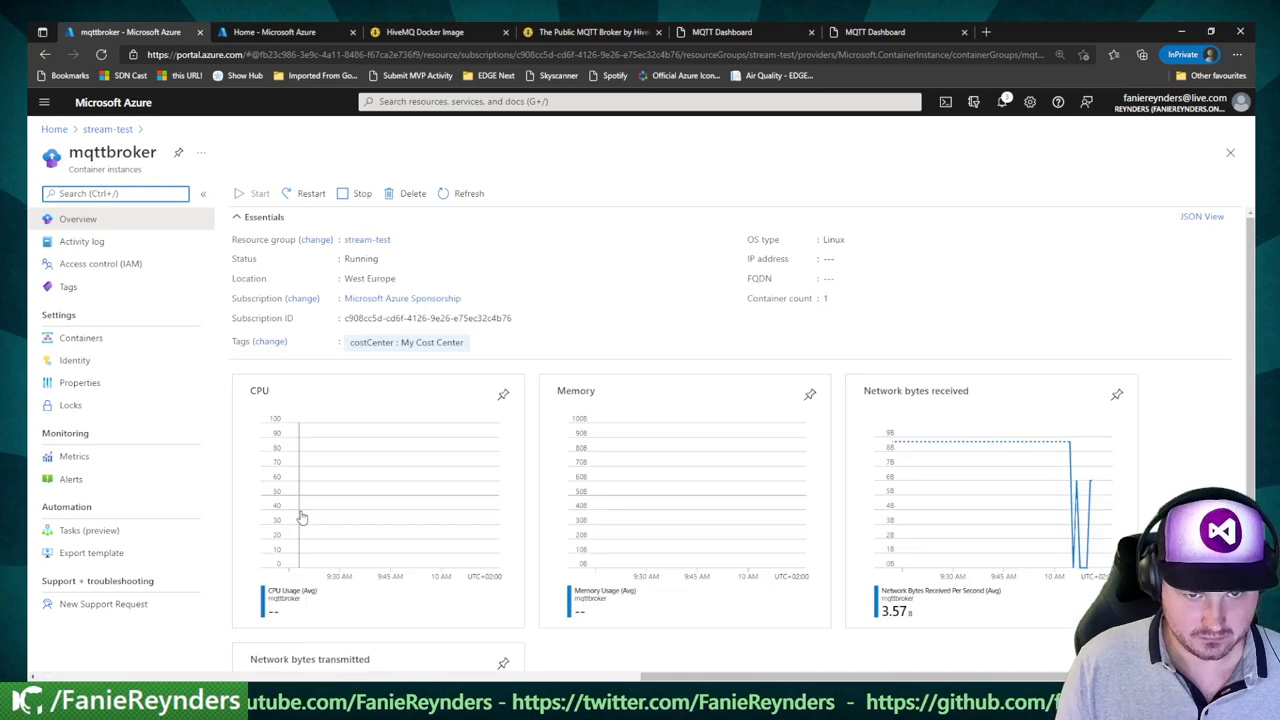
{"action": "scroll", "coordinate": [694, 583], "scroll_direction": "down", "scroll_amount": 1}
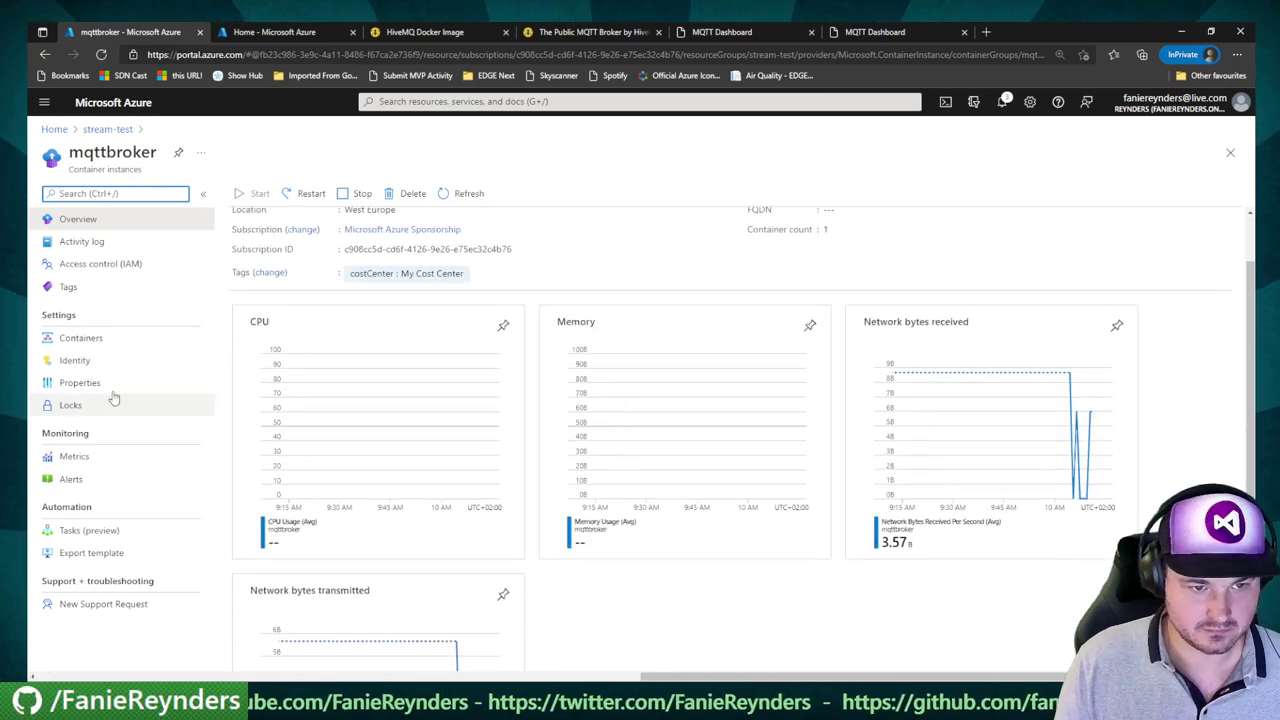
{"action": "left_click", "coordinate": [106, 340]}
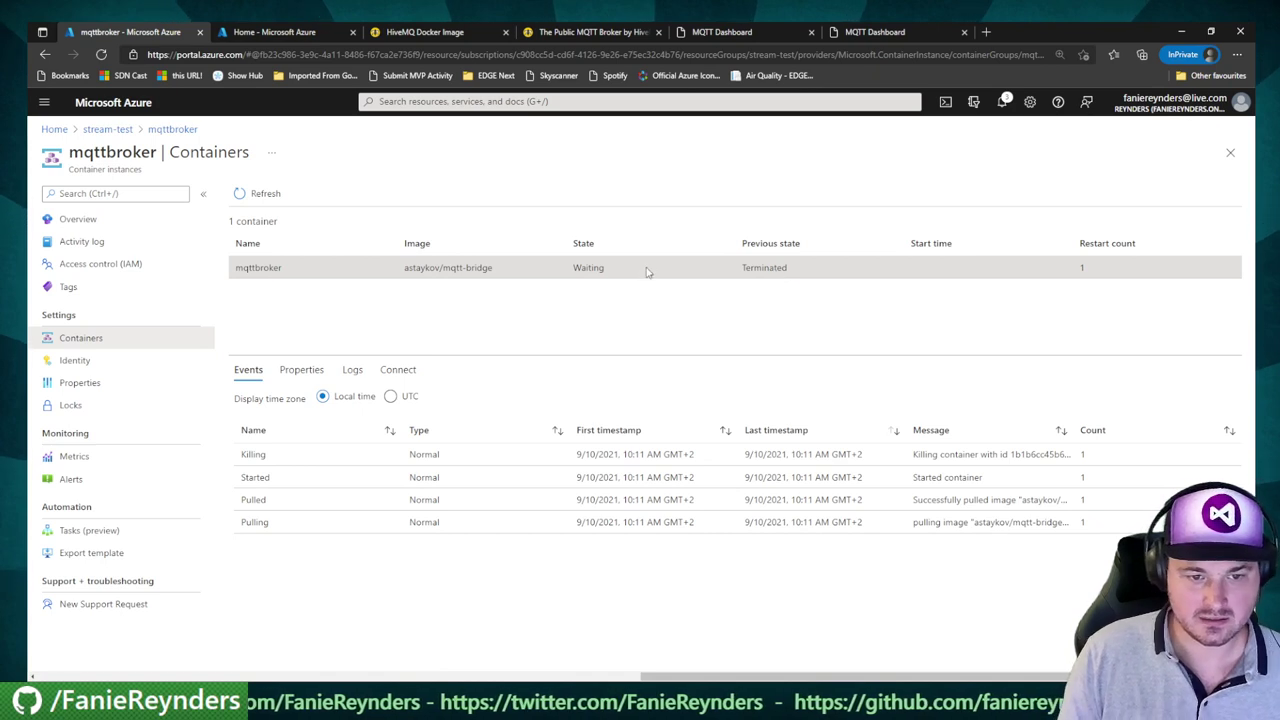
Refresh the mqttbroker container, check its environment variables under Properties, then reopen the mqttbroker overview.
{"action": "left_click", "coordinate": [272, 196]}
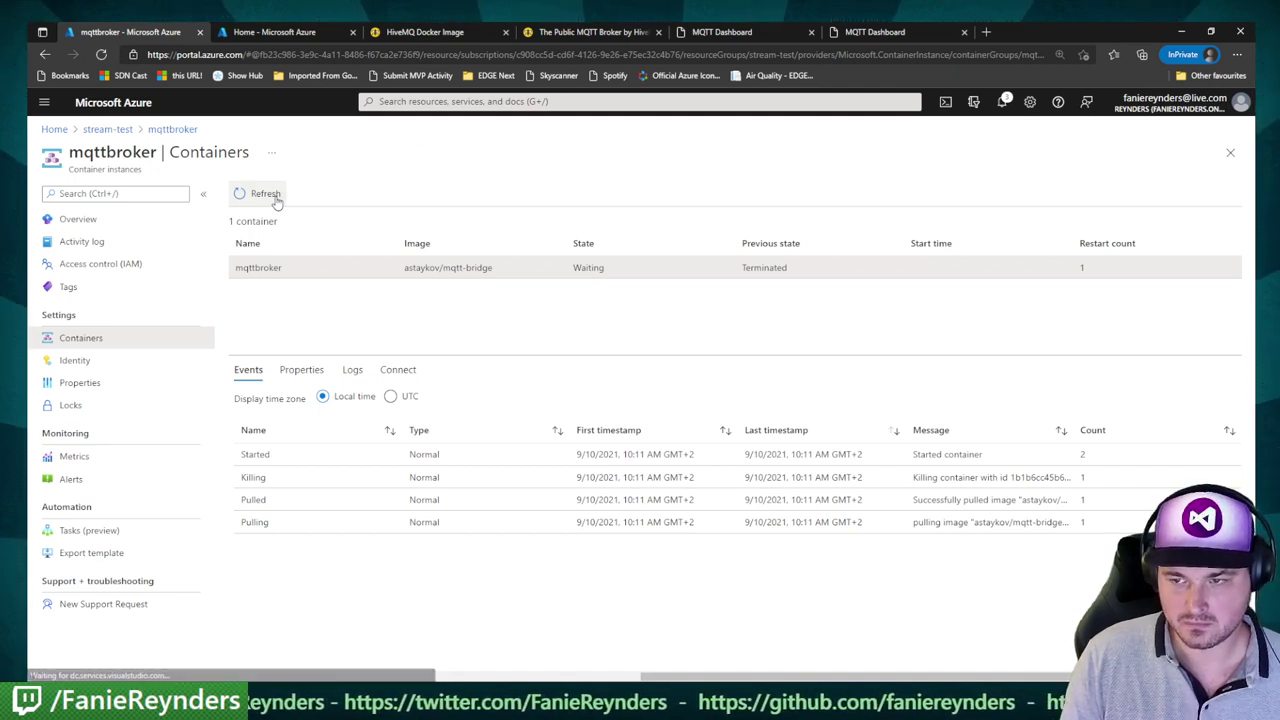
{"action": "left_click", "coordinate": [305, 371]}
{"action": "scroll", "coordinate": [315, 396], "scroll_direction": "down", "scroll_amount": 2}
{"action": "scroll", "coordinate": [315, 396], "scroll_direction": "down", "scroll_amount": 2}
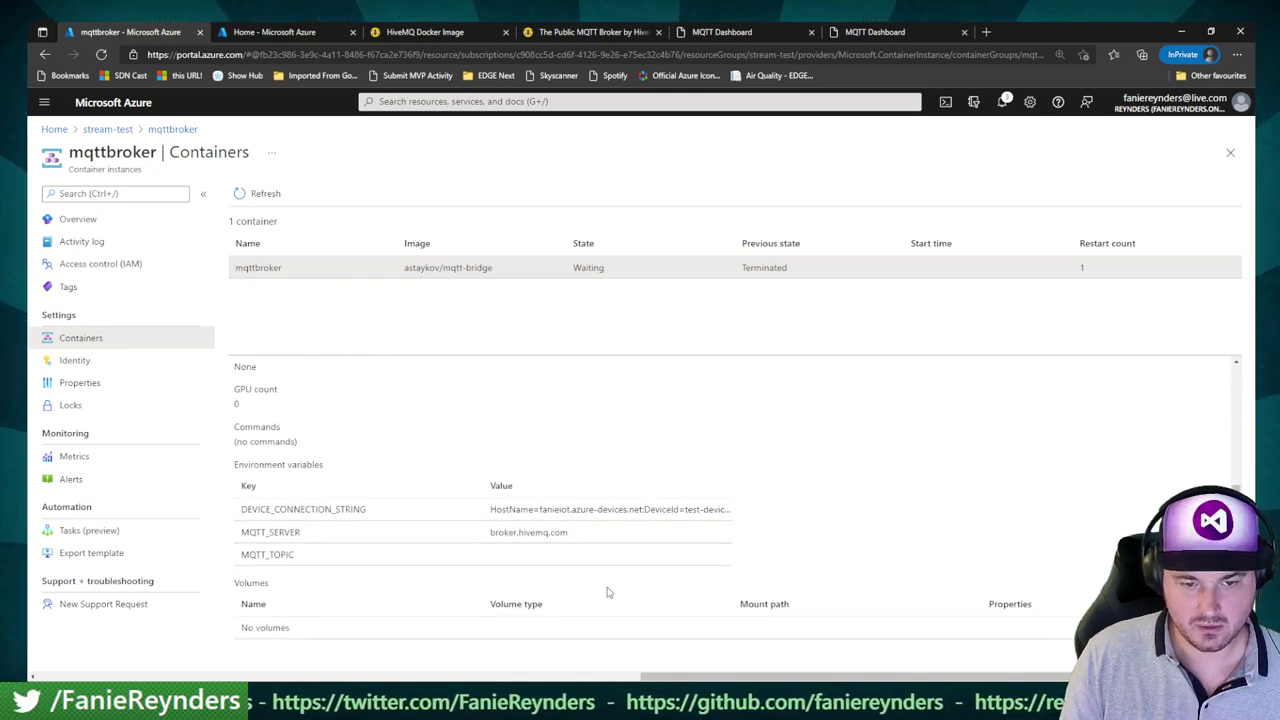
{"action": "scroll", "coordinate": [560, 500], "scroll_direction": "up", "scroll_amount": 4}
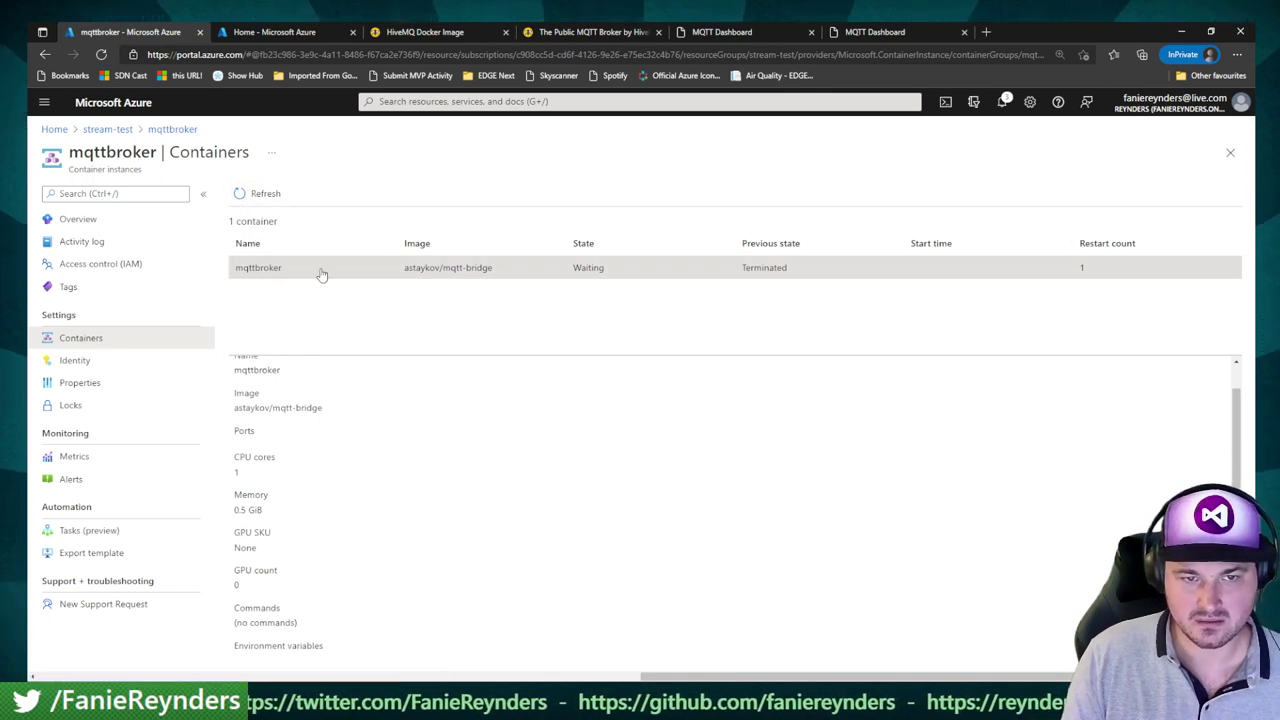
{"action": "left_click", "coordinate": [1230, 153]}
{"action": "left_click", "coordinate": [306, 506]}
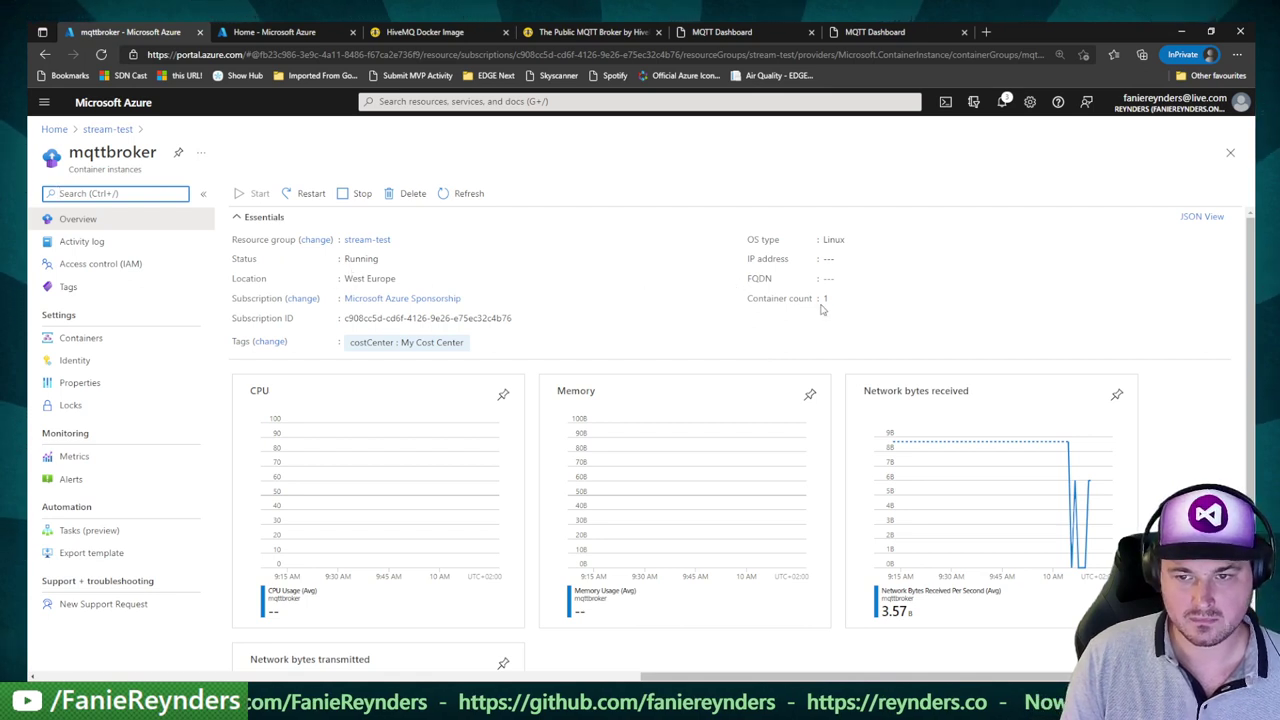
Open the mqttbroker Containers list and check its properties and logs, which show none available.
{"action": "left_click", "coordinate": [120, 338]}
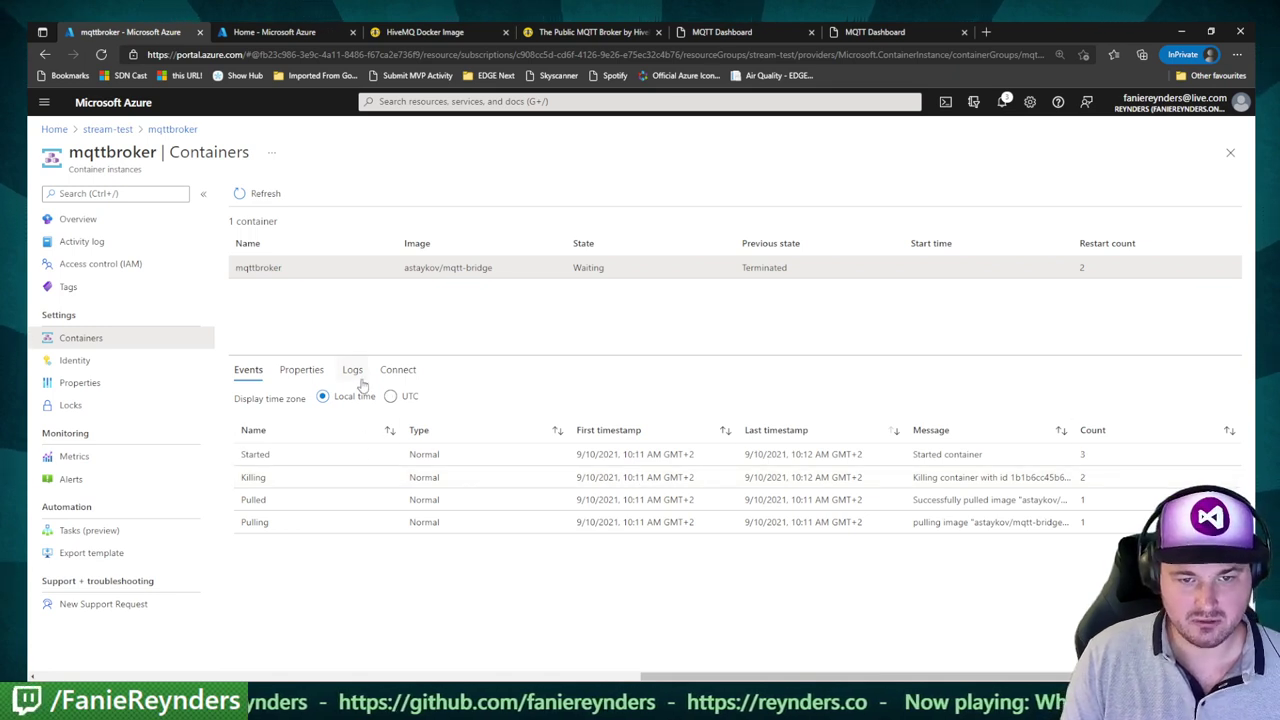
{"action": "left_click", "coordinate": [298, 376]}
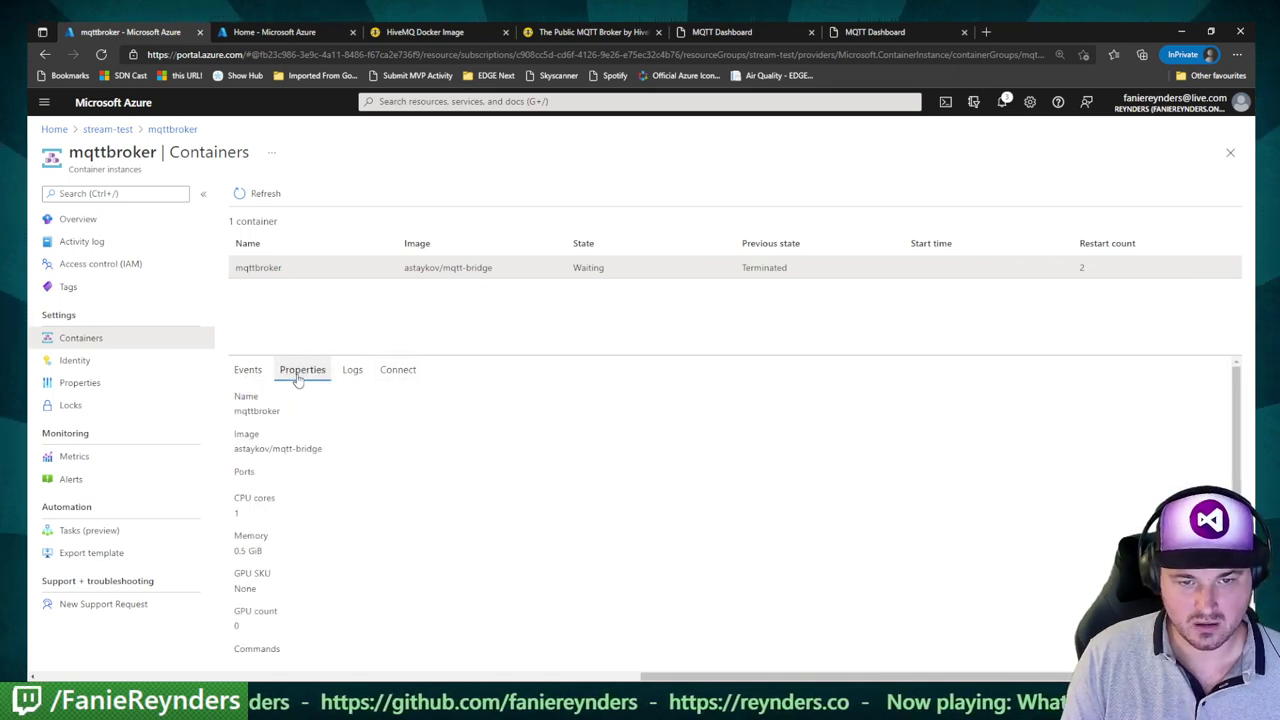
{"action": "left_click", "coordinate": [355, 372]}
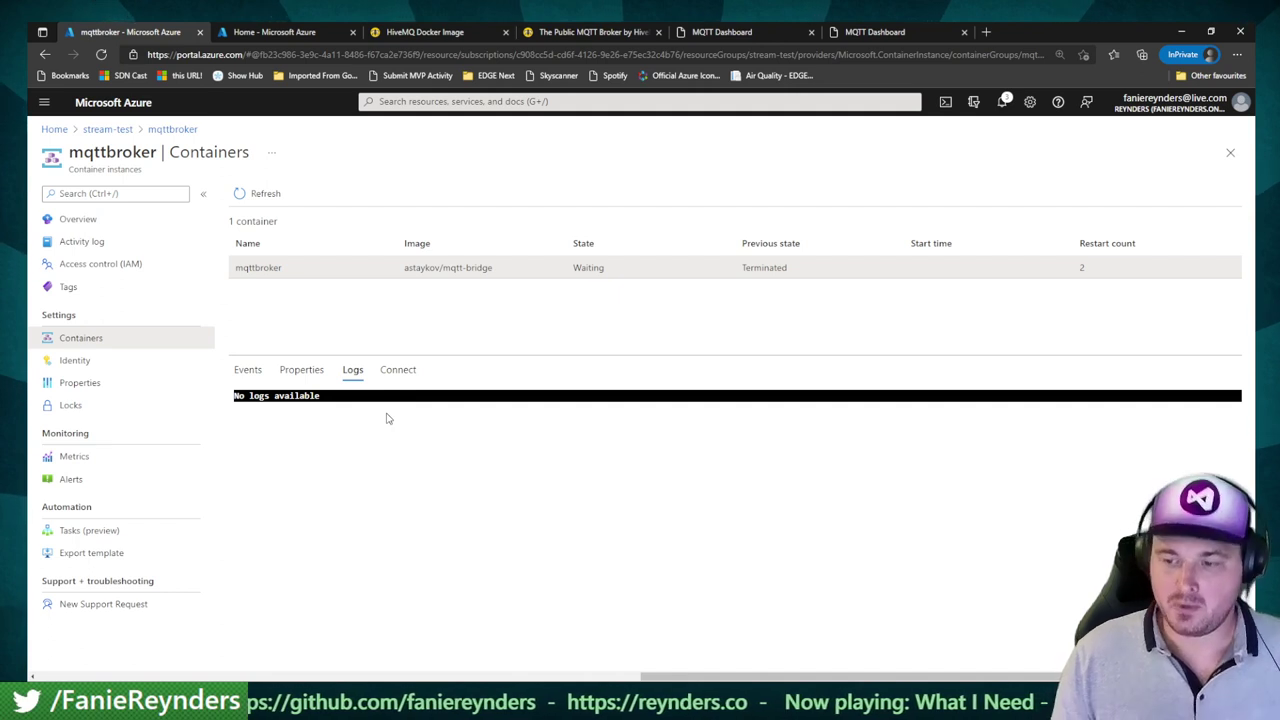
Connect a /bin/bash console to the mqttbroker container, then go to the mqtt-bridge Docker Hub page.
{"action": "left_click", "coordinate": [398, 370]}
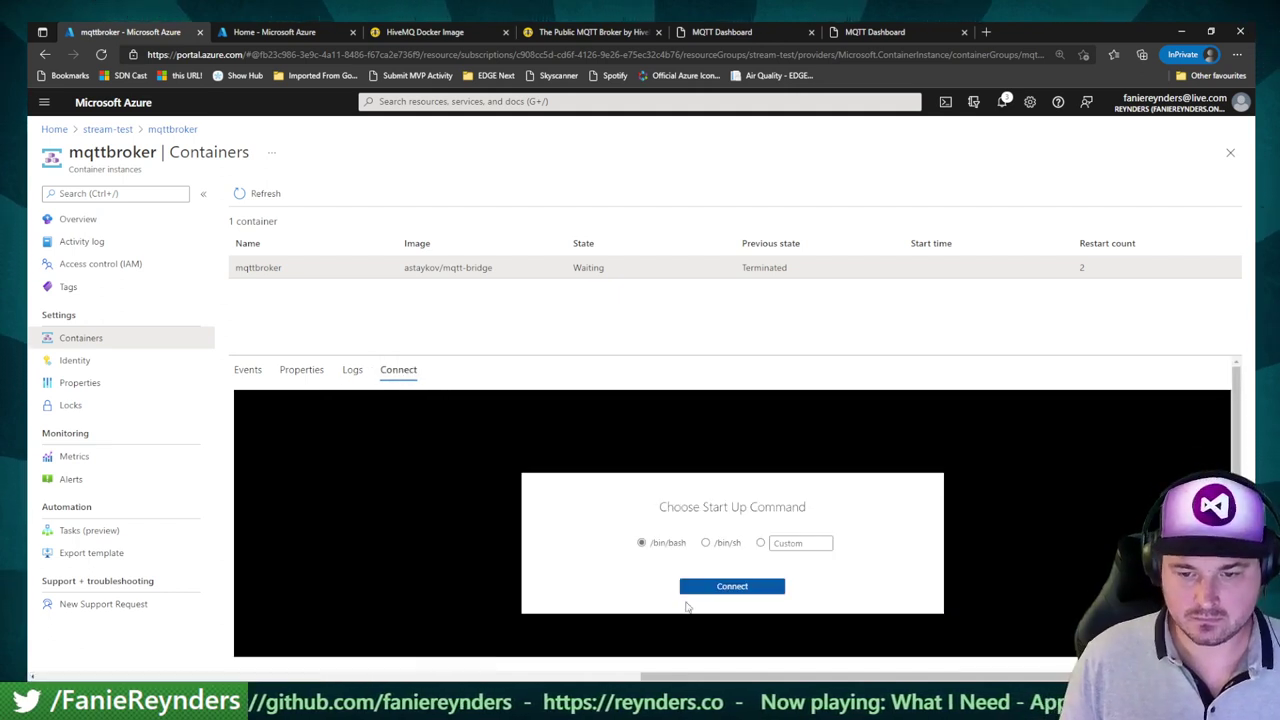
{"action": "left_click", "coordinate": [730, 587]}
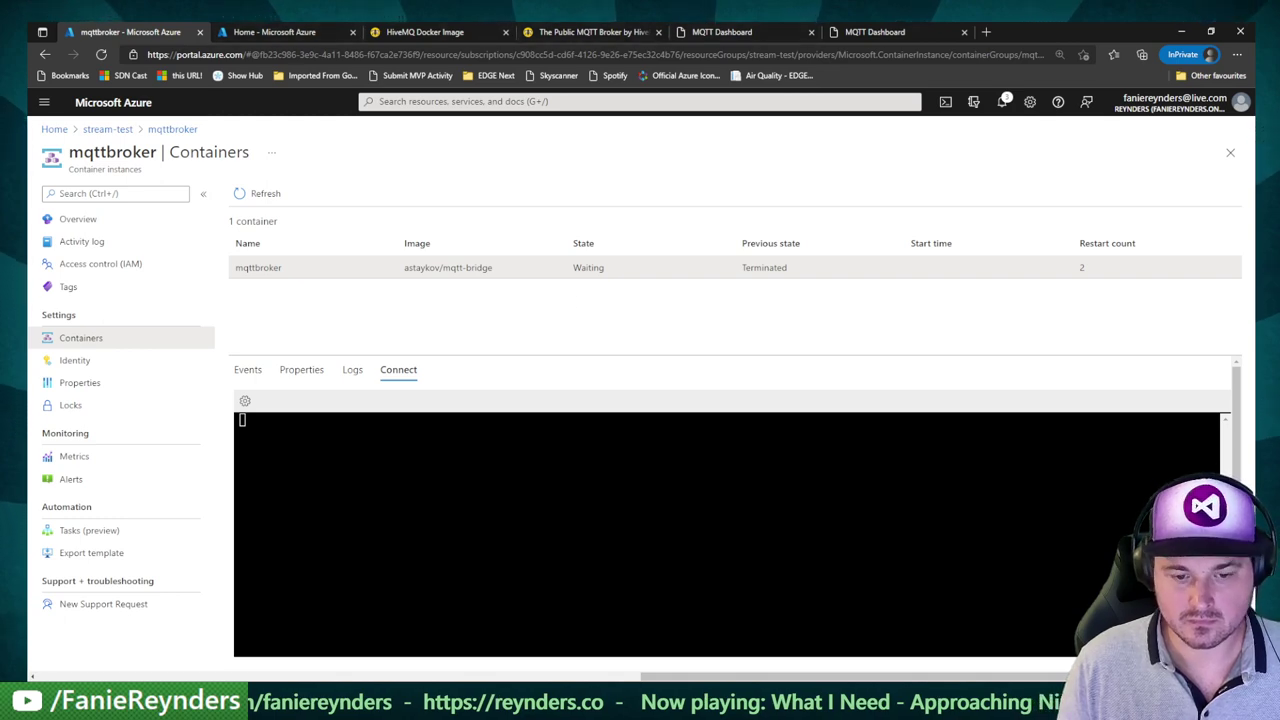
{"action": "mouse_move", "coordinate": [500, 705]}
{"action": "left_click", "coordinate": [400, 612]}
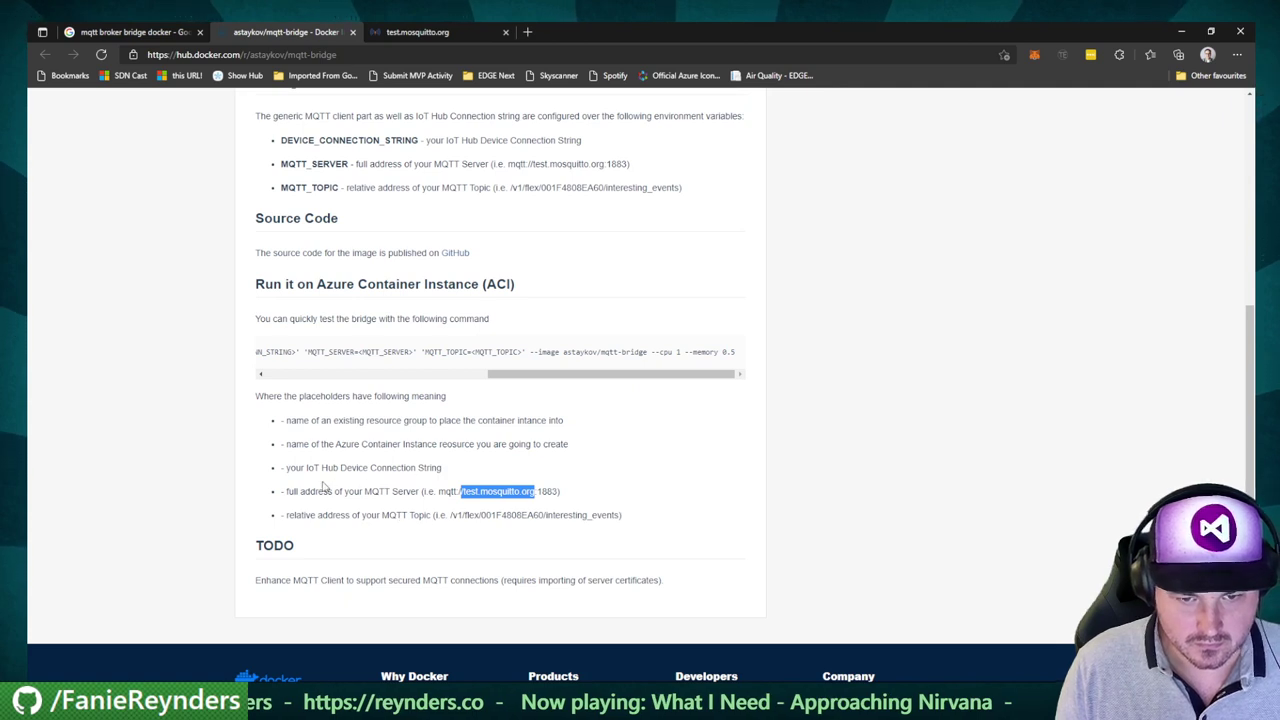
Read the IoT Hub Device Connection String and other mqtt-bridge variable descriptions on Docker Hub.
{"action": "left_click_drag", "start_coordinate": [304, 468], "coordinate": [449, 474]}
{"action": "scroll", "coordinate": [447, 479], "scroll_direction": "down", "scroll_amount": 2}
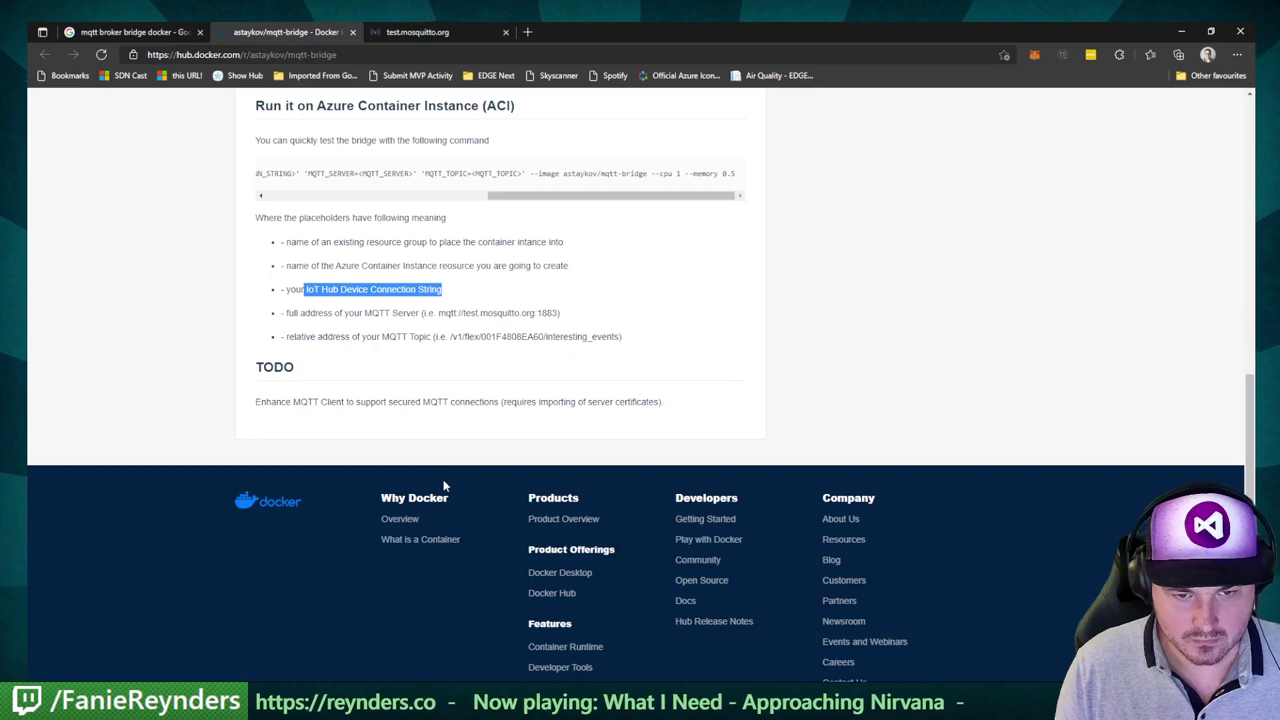
{"action": "scroll", "coordinate": [441, 480], "scroll_direction": "up", "scroll_amount": 2}
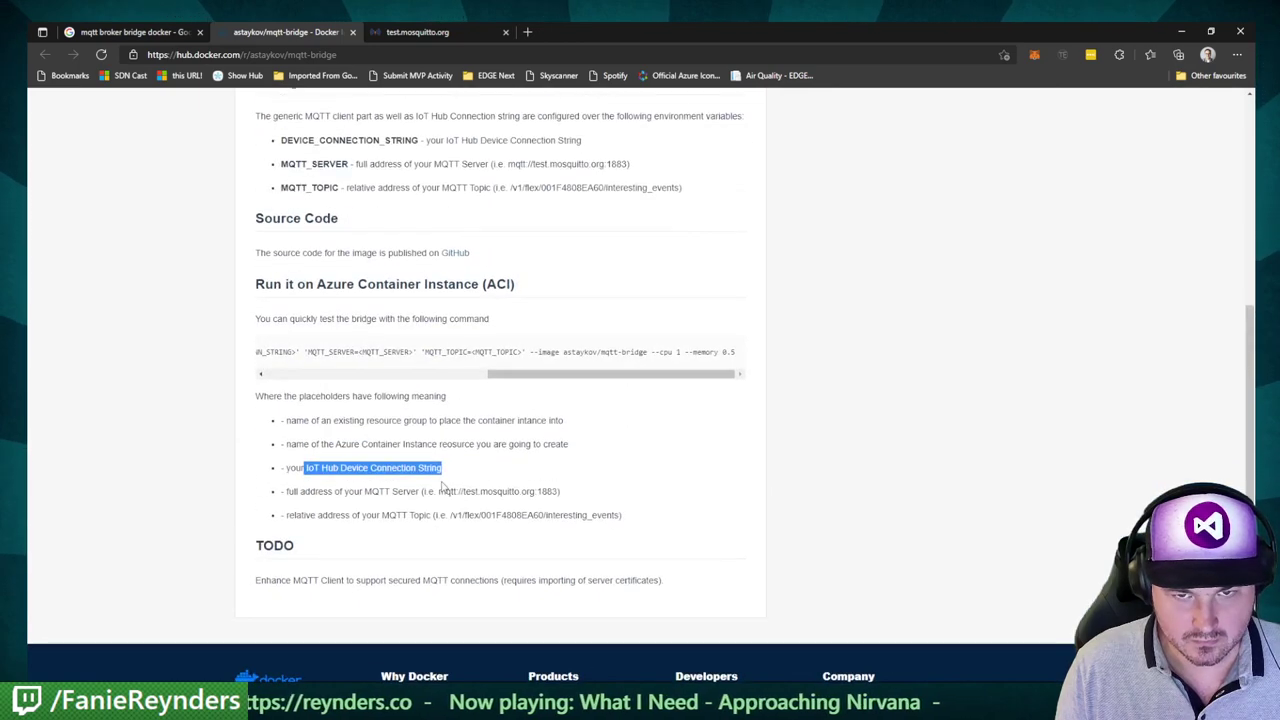
{"action": "scroll", "coordinate": [441, 486], "scroll_direction": "up", "scroll_amount": 4}
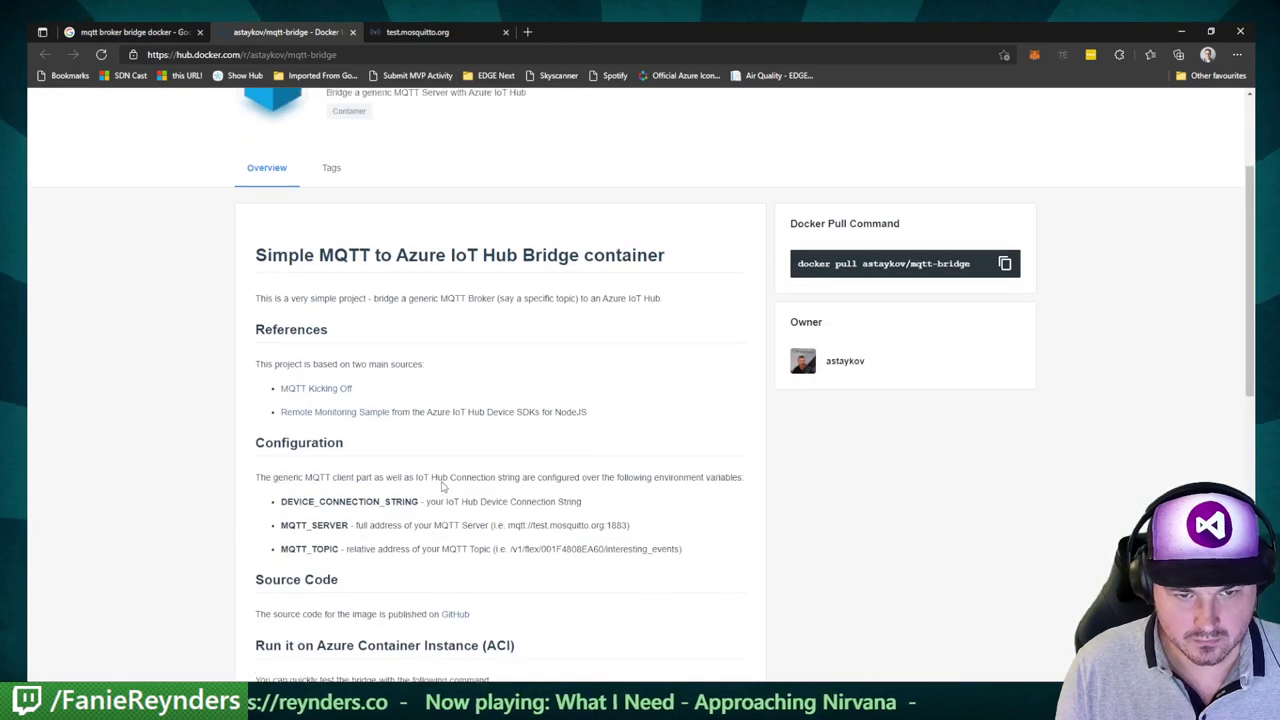
{"action": "scroll", "coordinate": [441, 486], "scroll_direction": "up", "scroll_amount": 1}
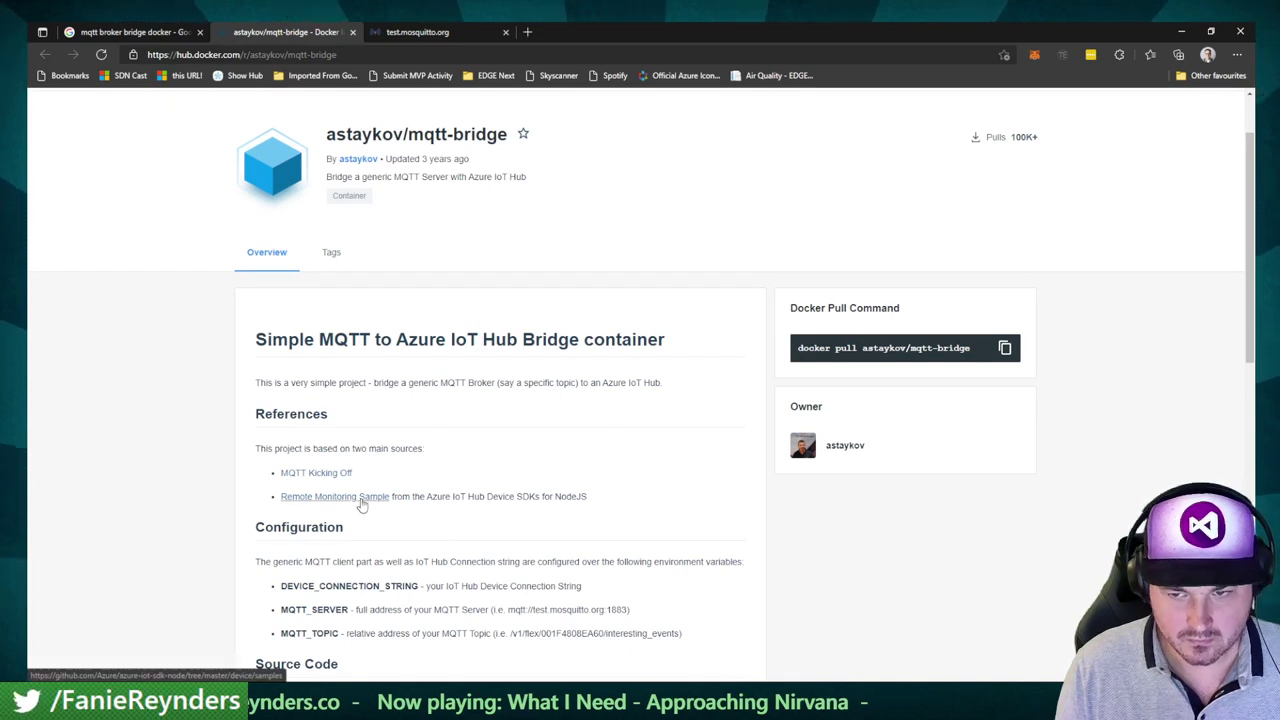
{"action": "scroll", "coordinate": [318, 432], "scroll_direction": "up", "scroll_amount": 1}
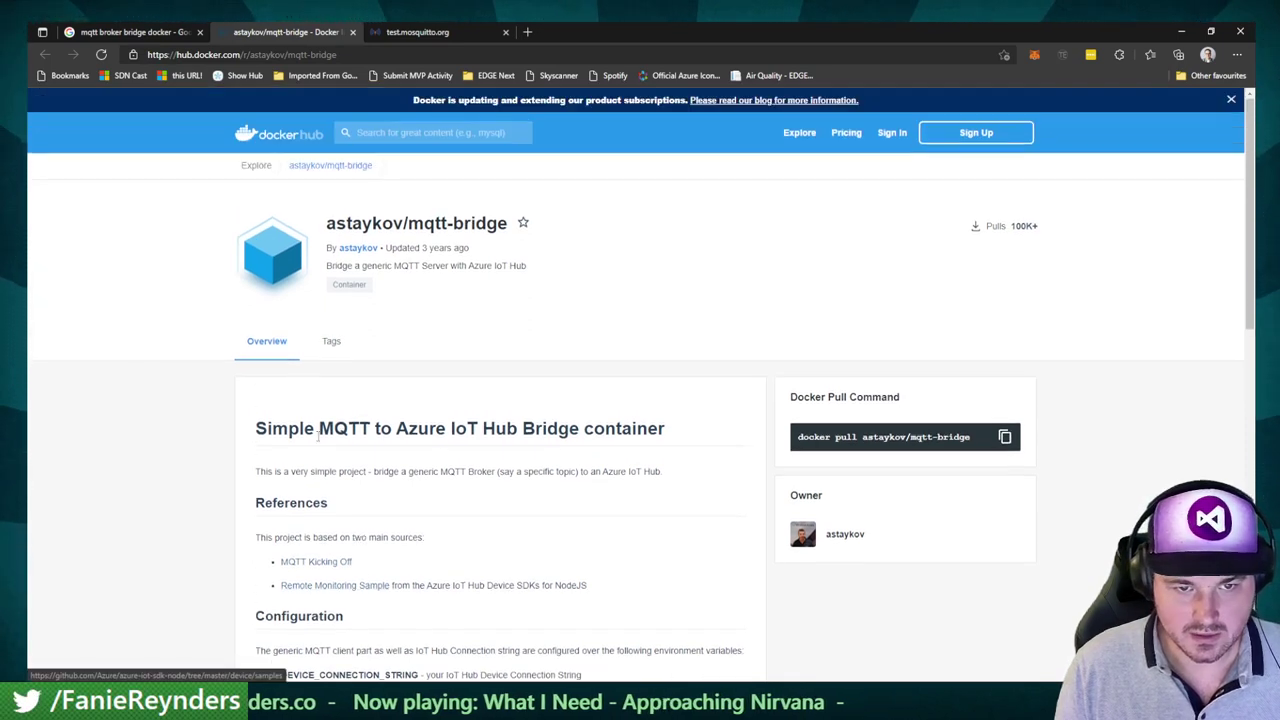
Glance at the test.mosquitto.org and Google tabs, then return to the Azure container console.
{"action": "left_click", "coordinate": [415, 31]}
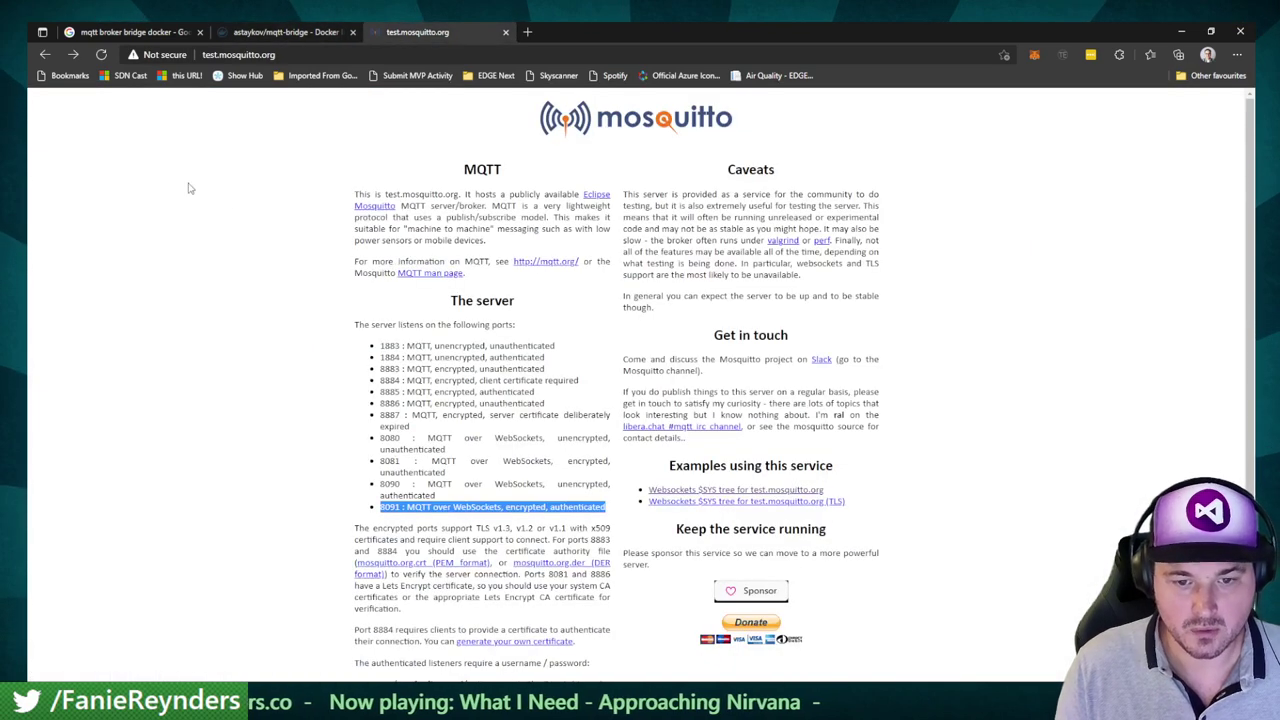
{"action": "left_click", "coordinate": [135, 31]}
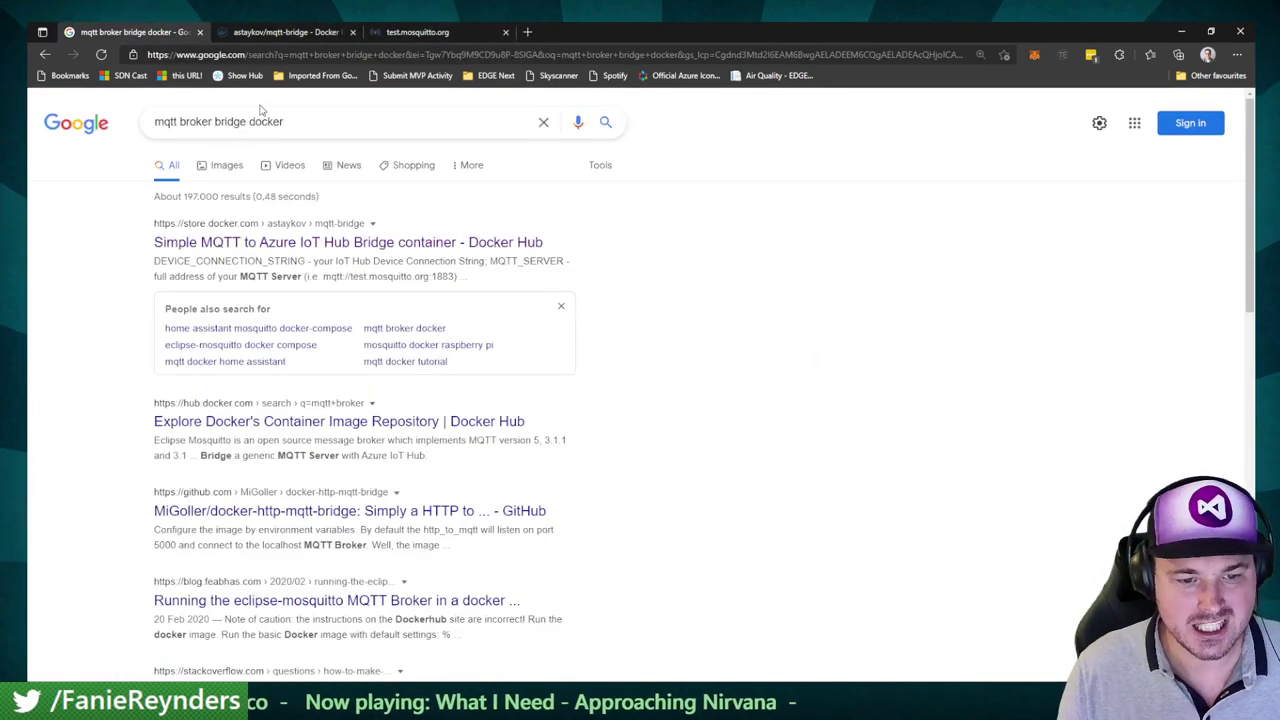
{"action": "key", "text": "alt+Tab"}
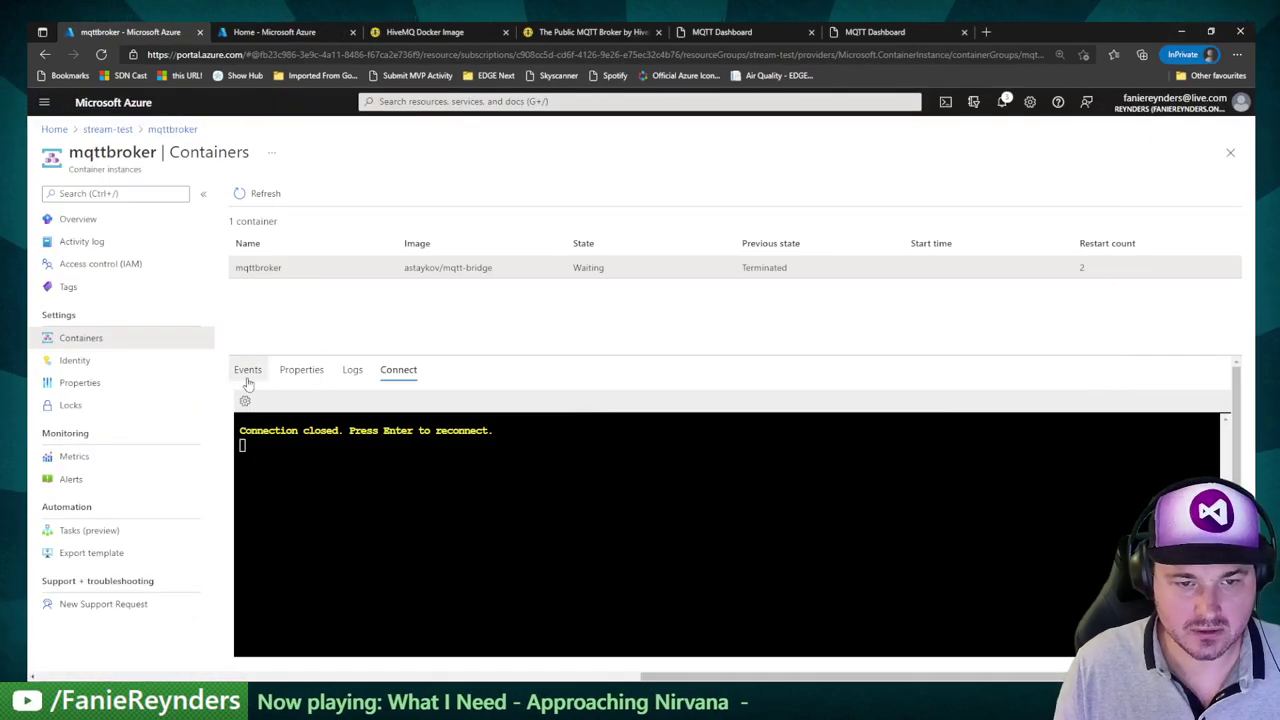
Show the mqttbroker container's Events: started 3 times, killed twice.
{"action": "left_click", "coordinate": [246, 374]}
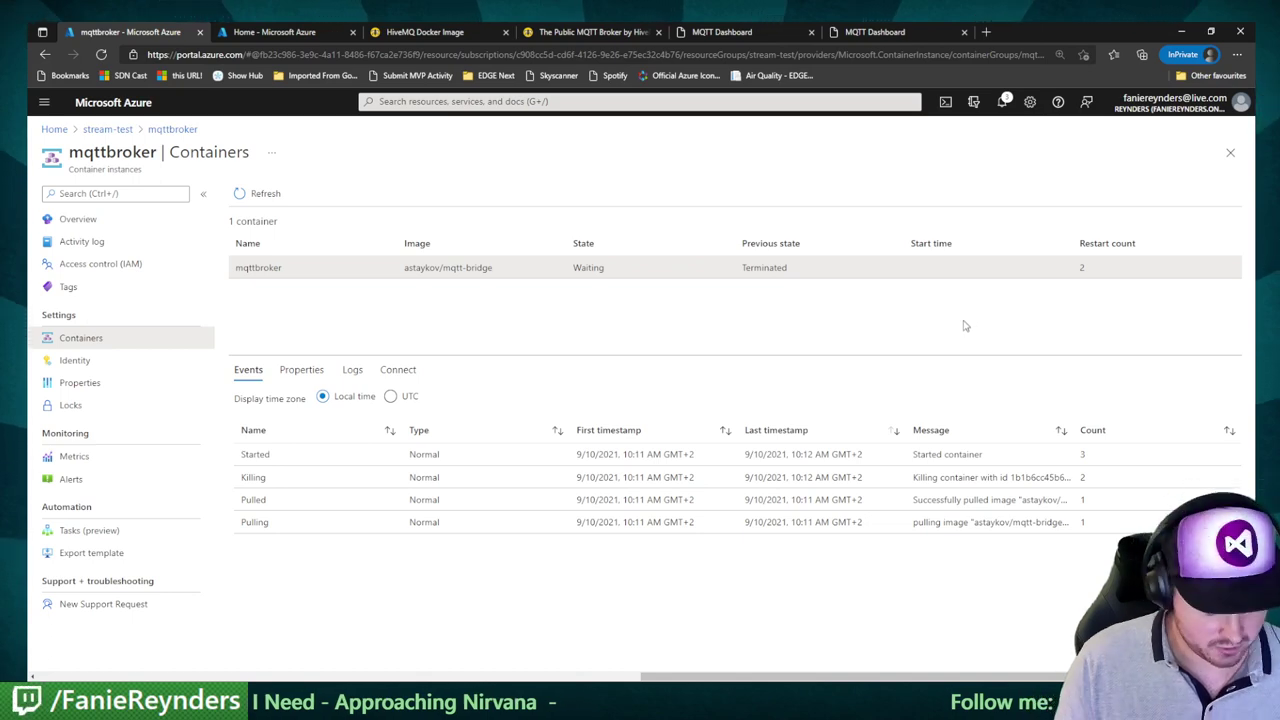
{"action": "key", "text": "super"}
Launch Command Prompt, run docker to list its commands, and enlarge the window.
{"action": "type", "text": "cmd"}
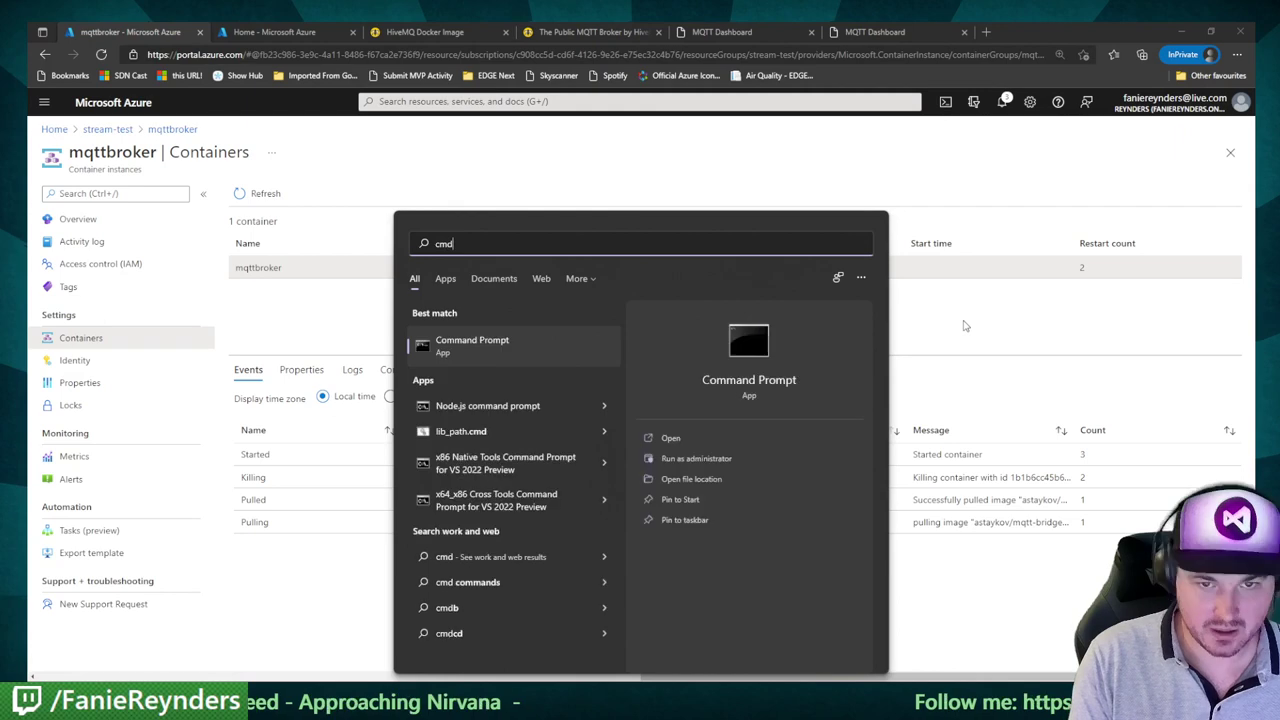
{"action": "key", "text": "Return"}
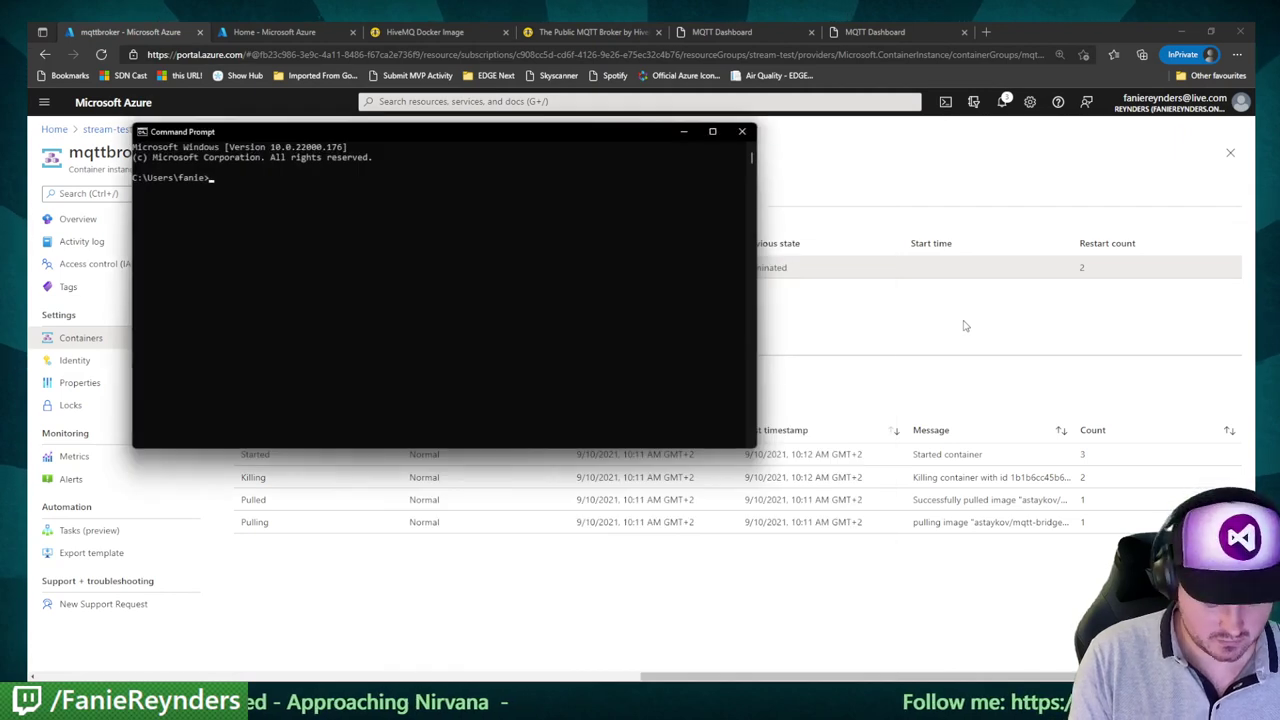
{"action": "type", "text": "docker"}
{"action": "key", "text": "Return"}
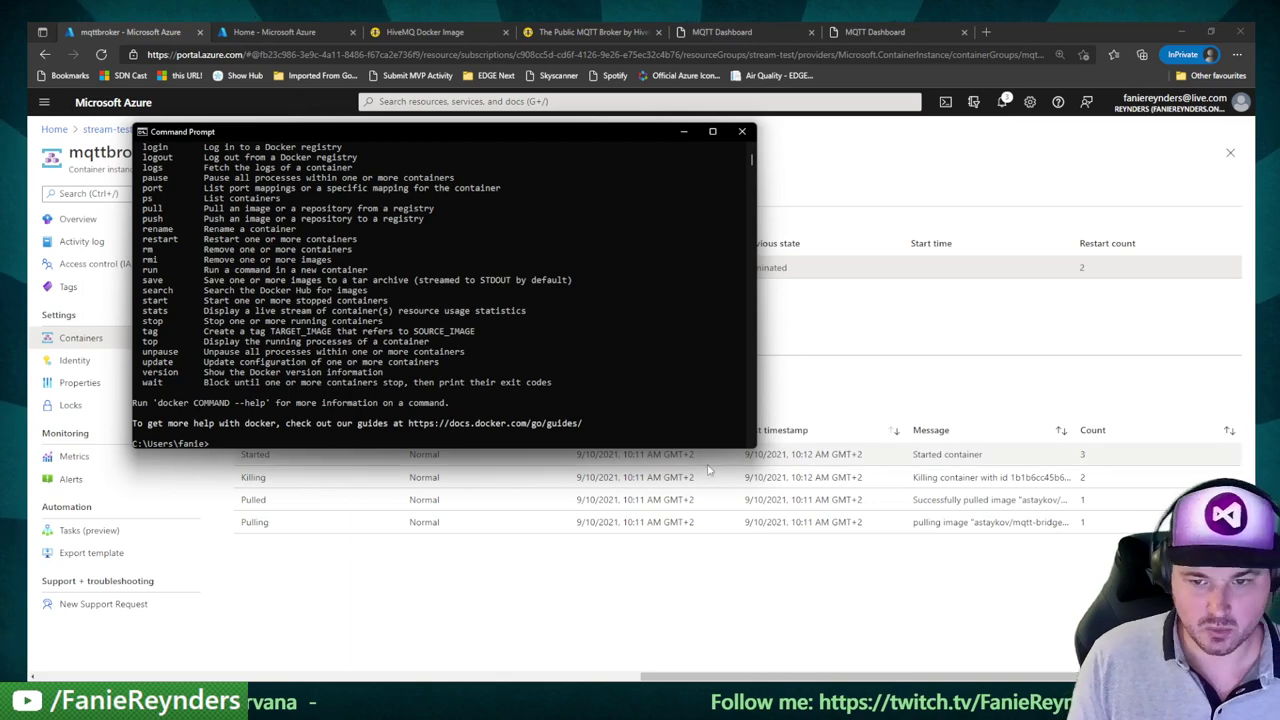
{"action": "left_click_drag", "start_coordinate": [755, 448], "coordinate": [744, 570]}
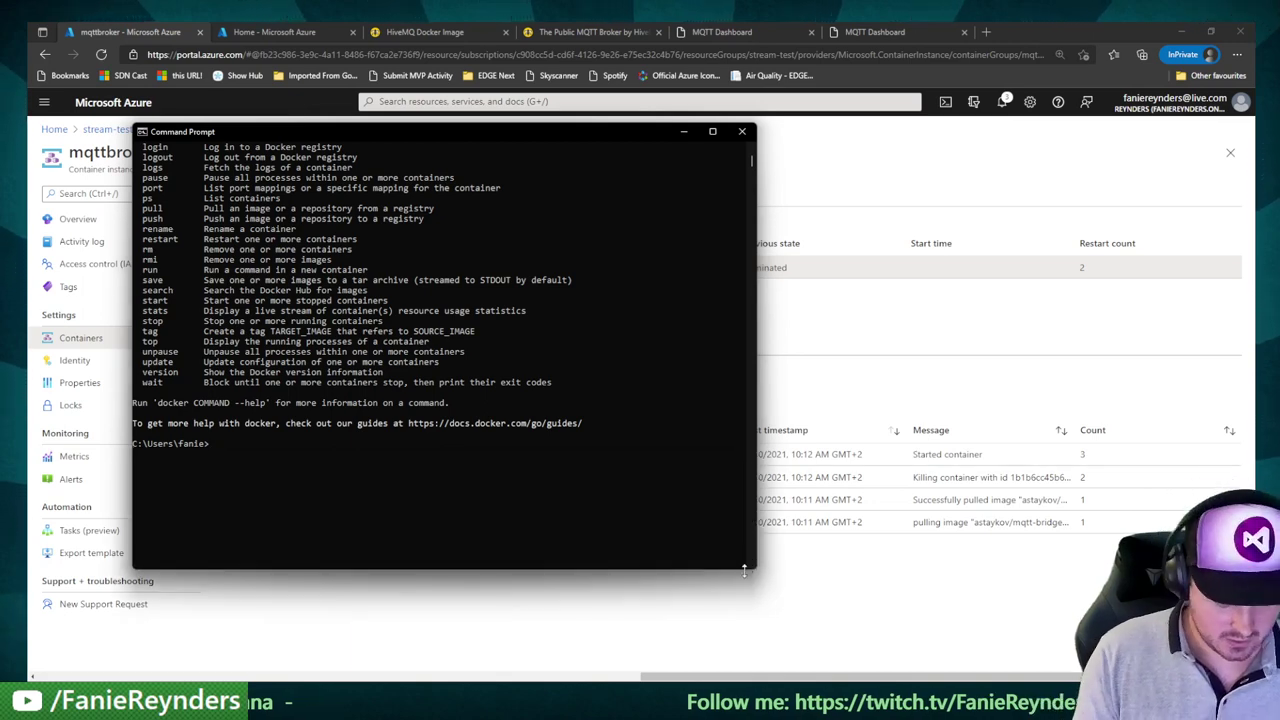
Copy the container's image name from its Azure Portal properties.
{"action": "left_click", "coordinate": [723, 606]}
{"action": "left_click", "coordinate": [300, 383]}
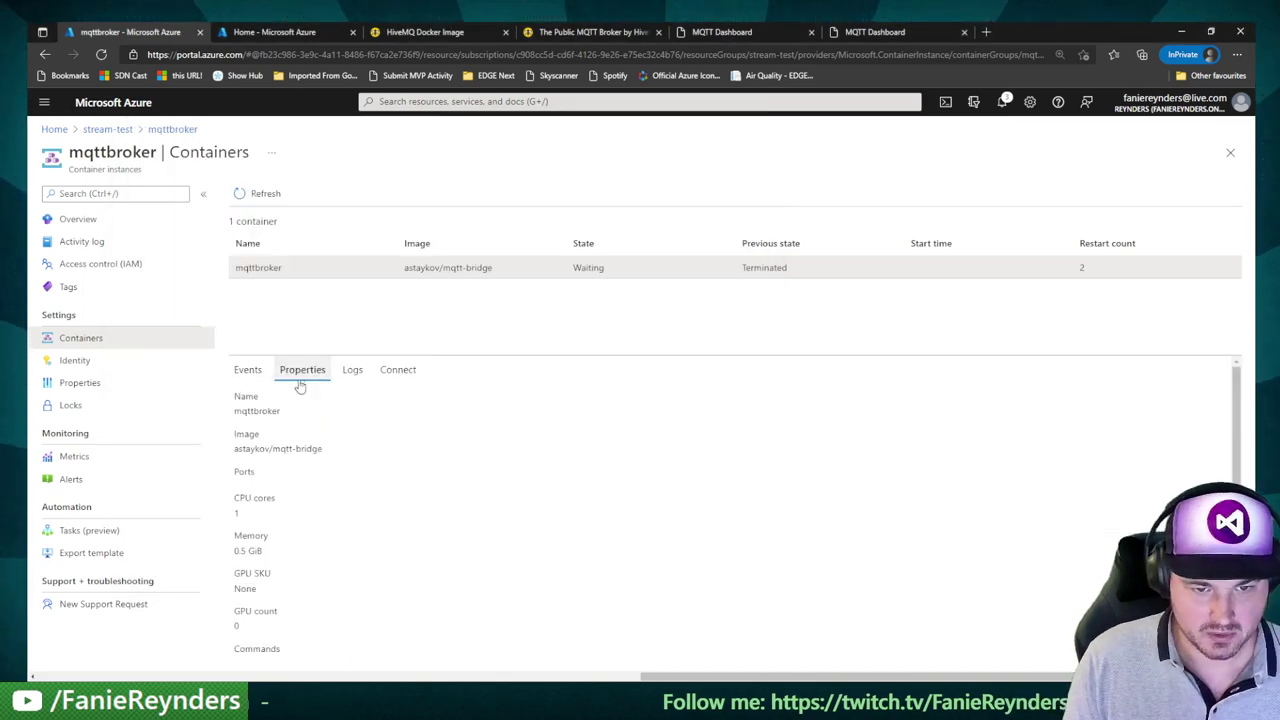
{"action": "scroll", "coordinate": [295, 400], "scroll_direction": "down", "scroll_amount": 1}
{"action": "left_click_drag", "start_coordinate": [323, 404], "coordinate": [238, 405]}
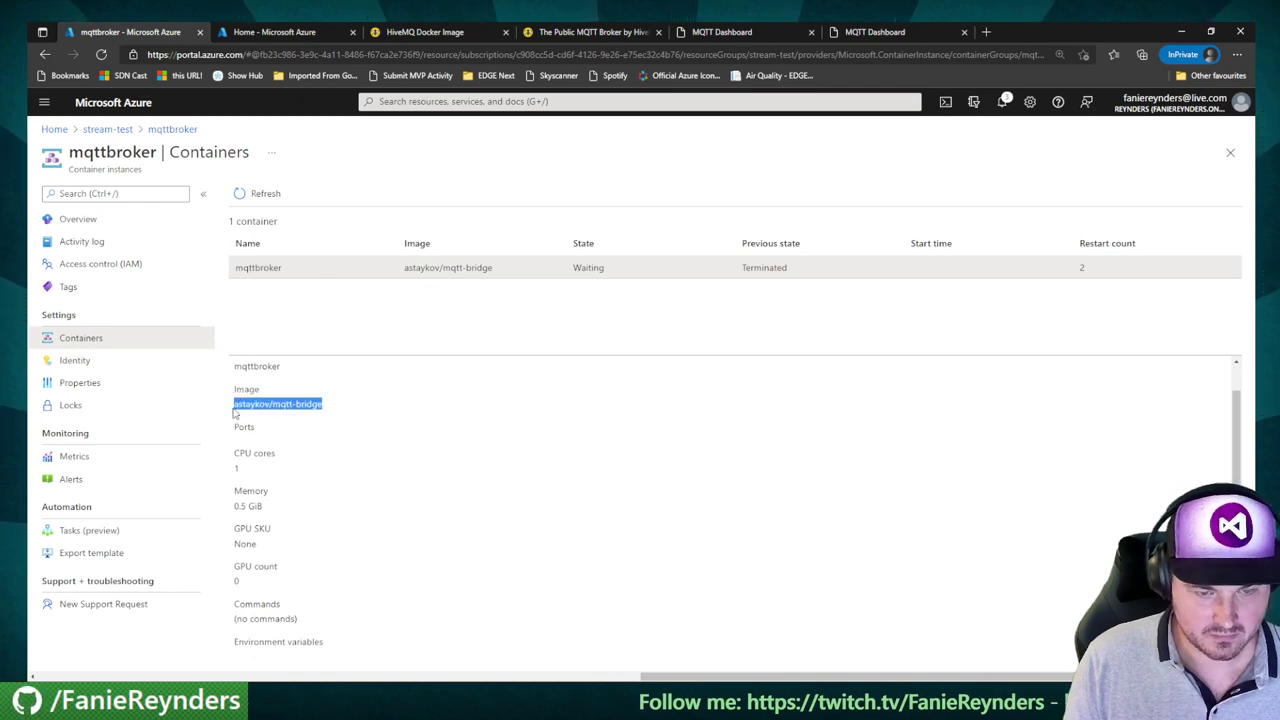
{"action": "key", "text": "ctrl+c"}
Run 'docker pull astaykov/mqtt-bridge', then return to the Azure container's environment variables.
{"action": "key", "text": "alt+Tab"}
{"action": "key", "text": "ctrl+v"}
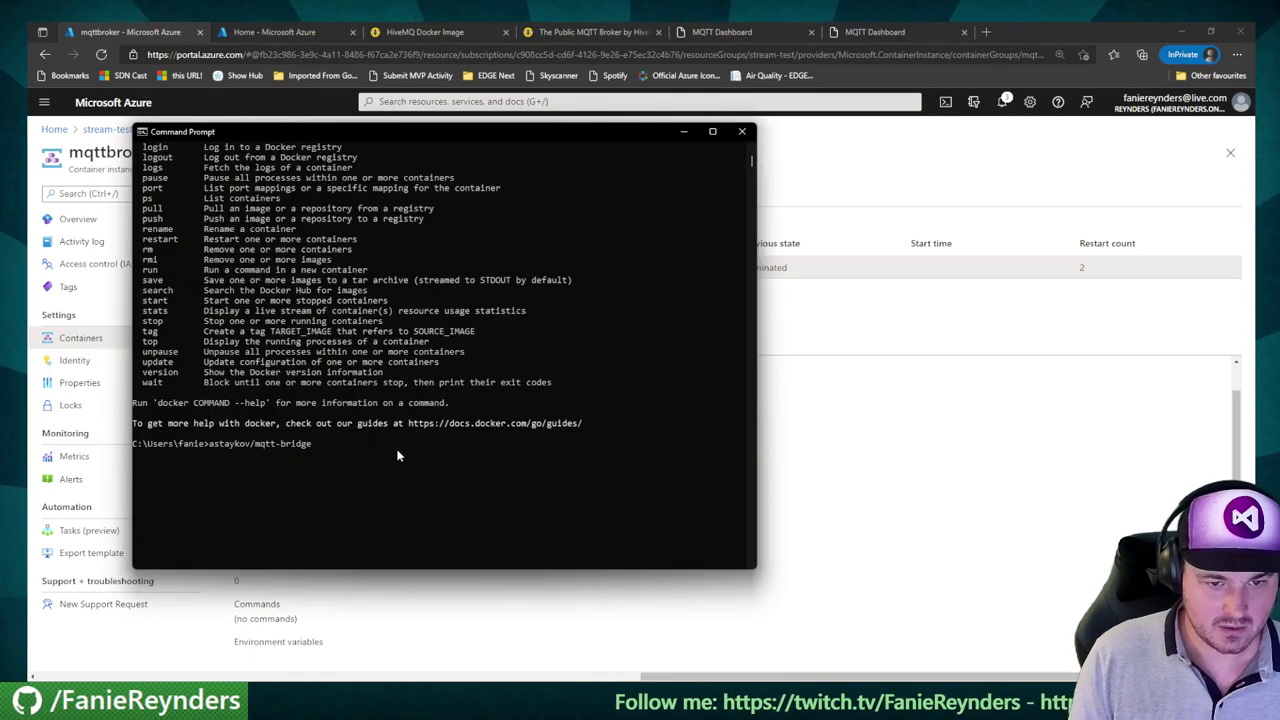
{"action": "key", "text": "Home"}
{"action": "type", "text": "docker pu"}
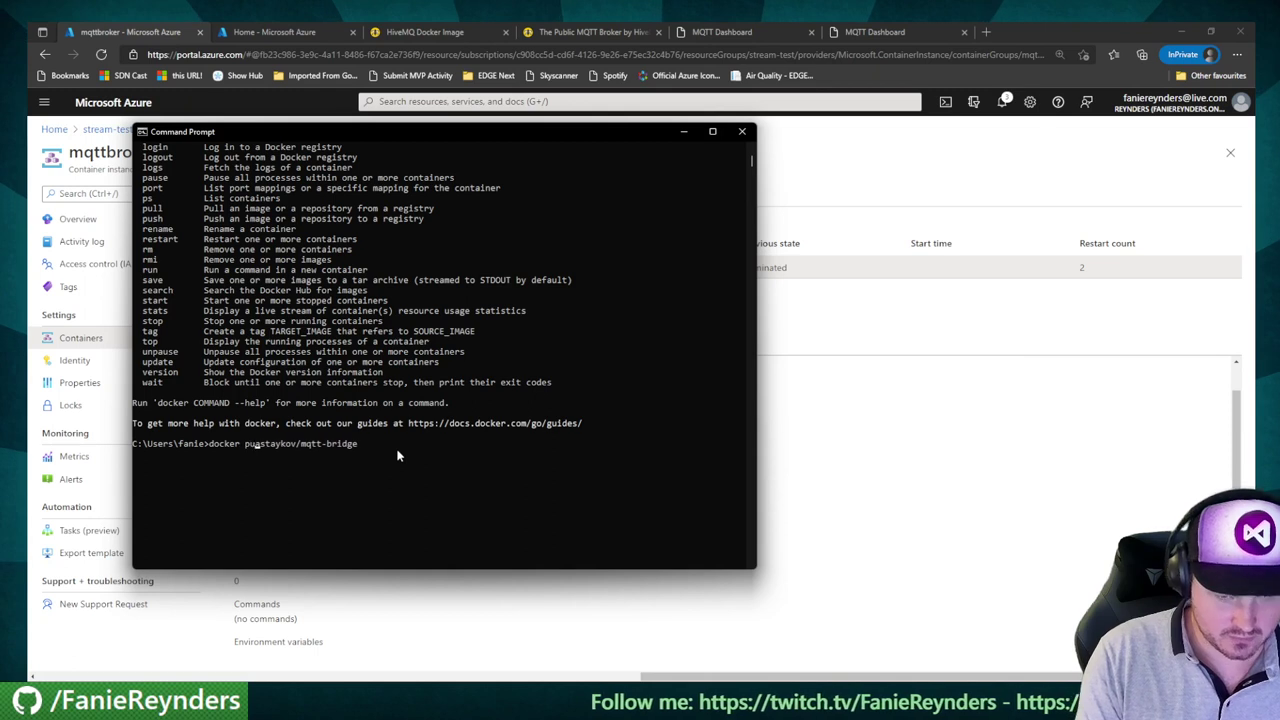
{"action": "type", "text": "ll"}
{"action": "key", "text": "Return"}
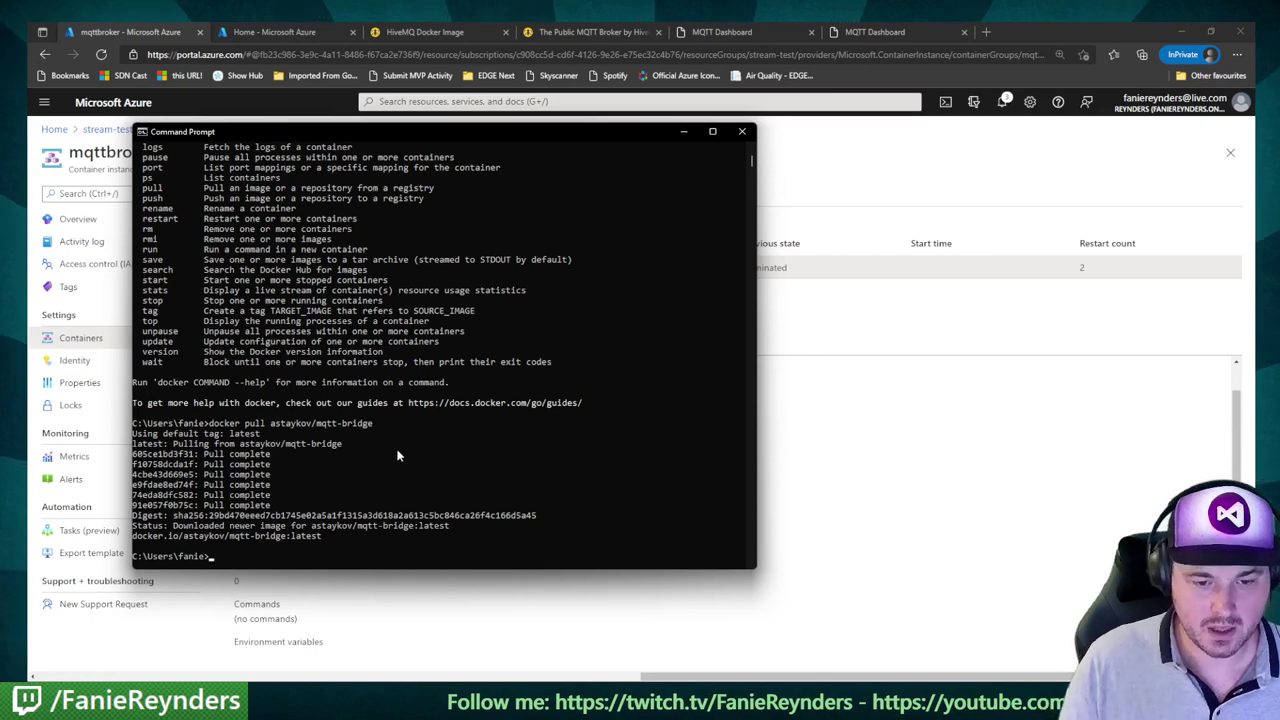
{"action": "left_click", "coordinate": [514, 646]}
{"action": "scroll", "coordinate": [515, 650], "scroll_direction": "down", "scroll_amount": 3}
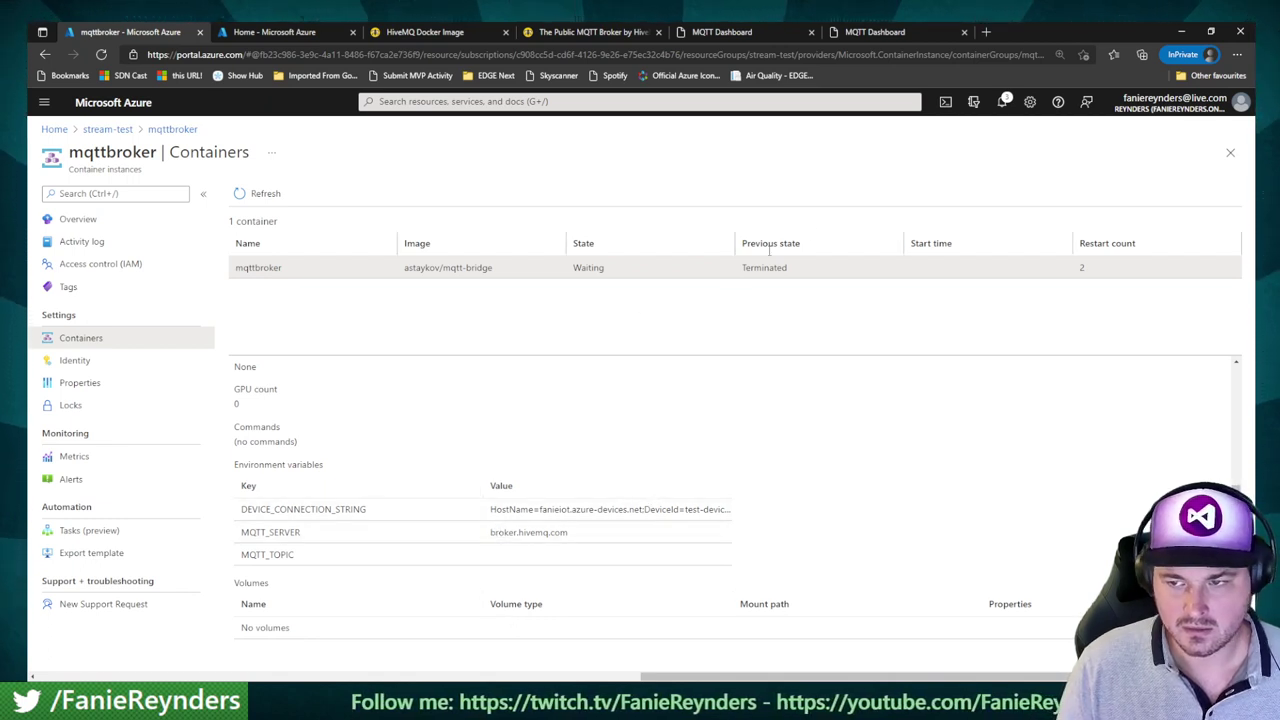
Reload mqttbroker's Overview and Containers to view restart events, then open the HiveMQ broker page.
{"action": "left_click", "coordinate": [160, 129]}
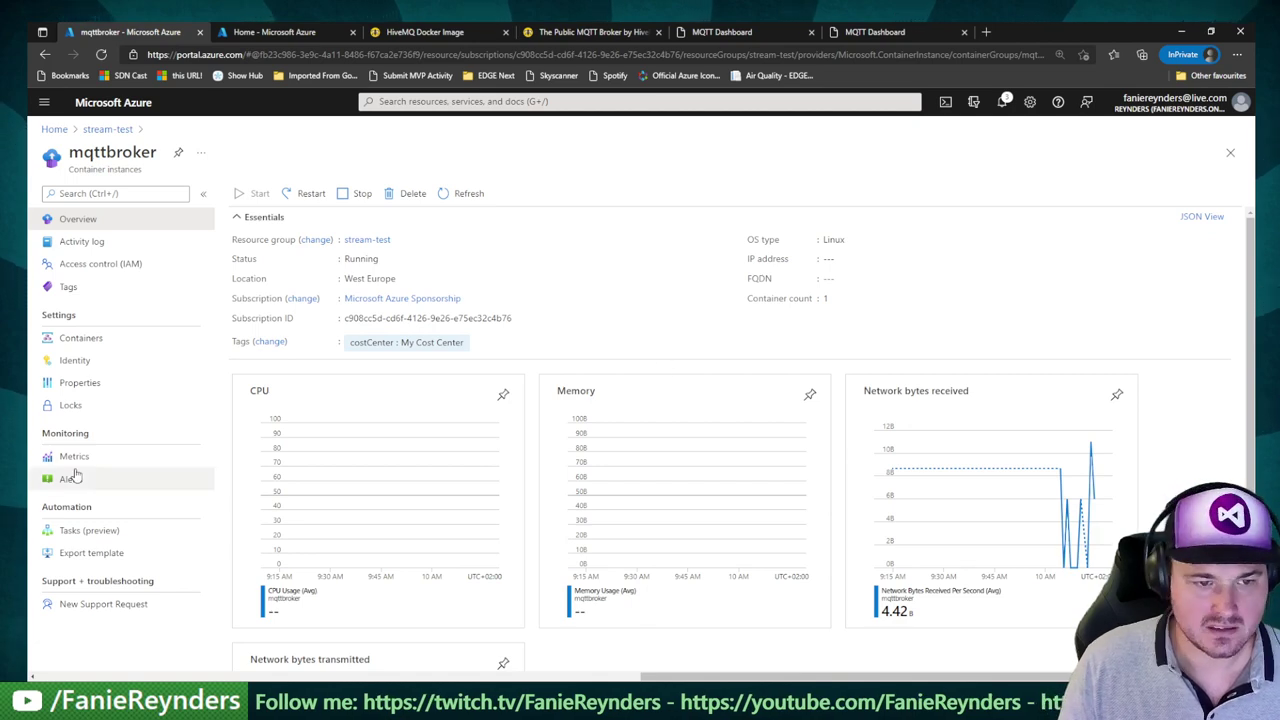
{"action": "left_click", "coordinate": [147, 339]}
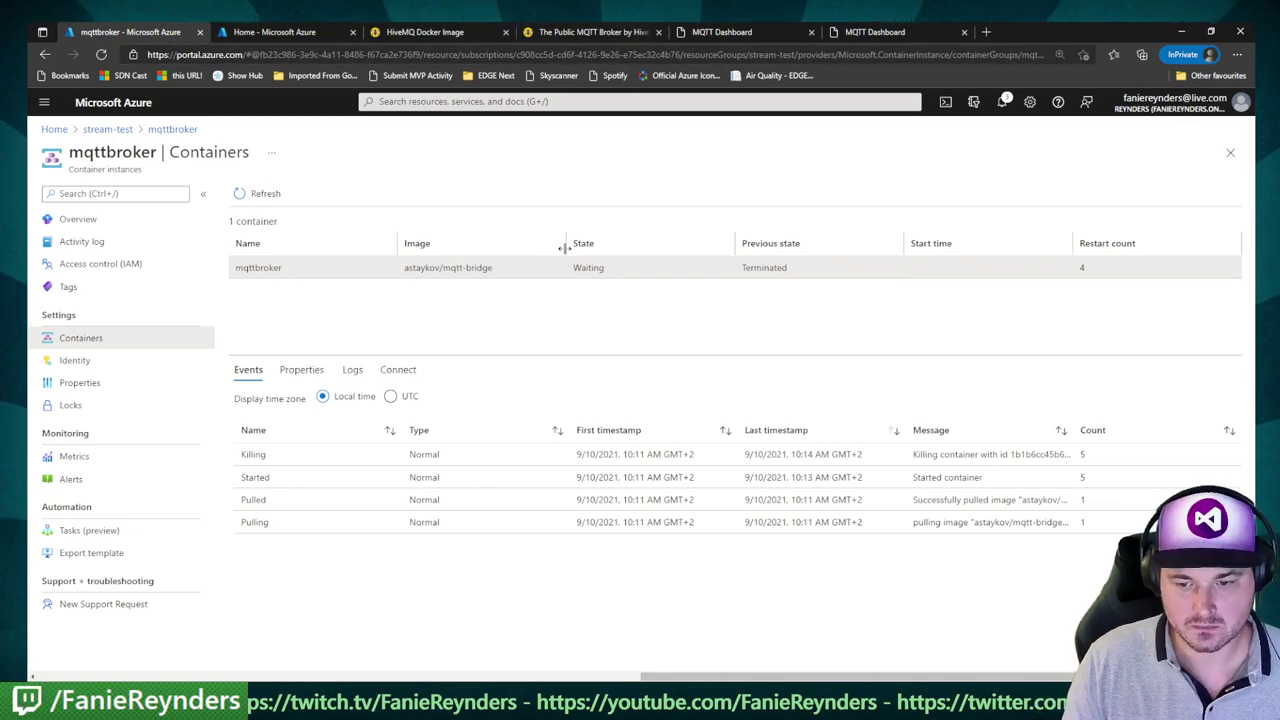
{"action": "left_click", "coordinate": [592, 32]}
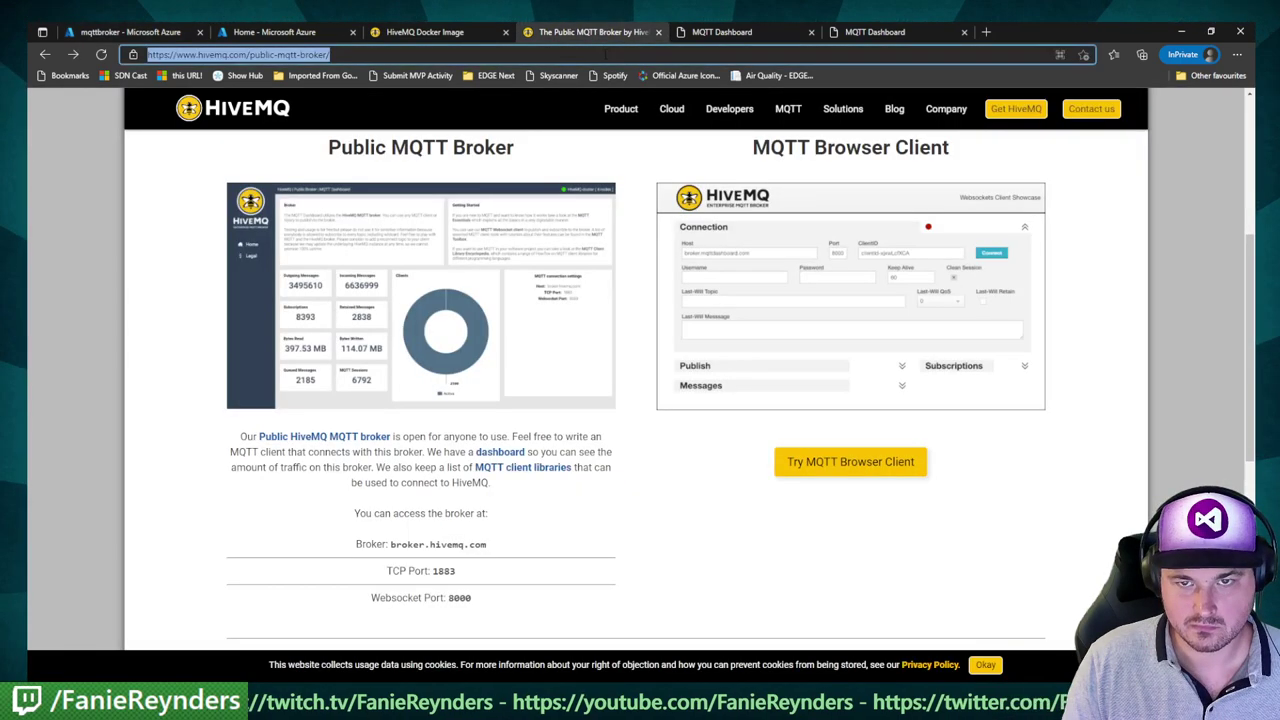
Search Google for 'create docke image' and scroll to the Docker Documentation results.
{"action": "type", "text": "docker"}
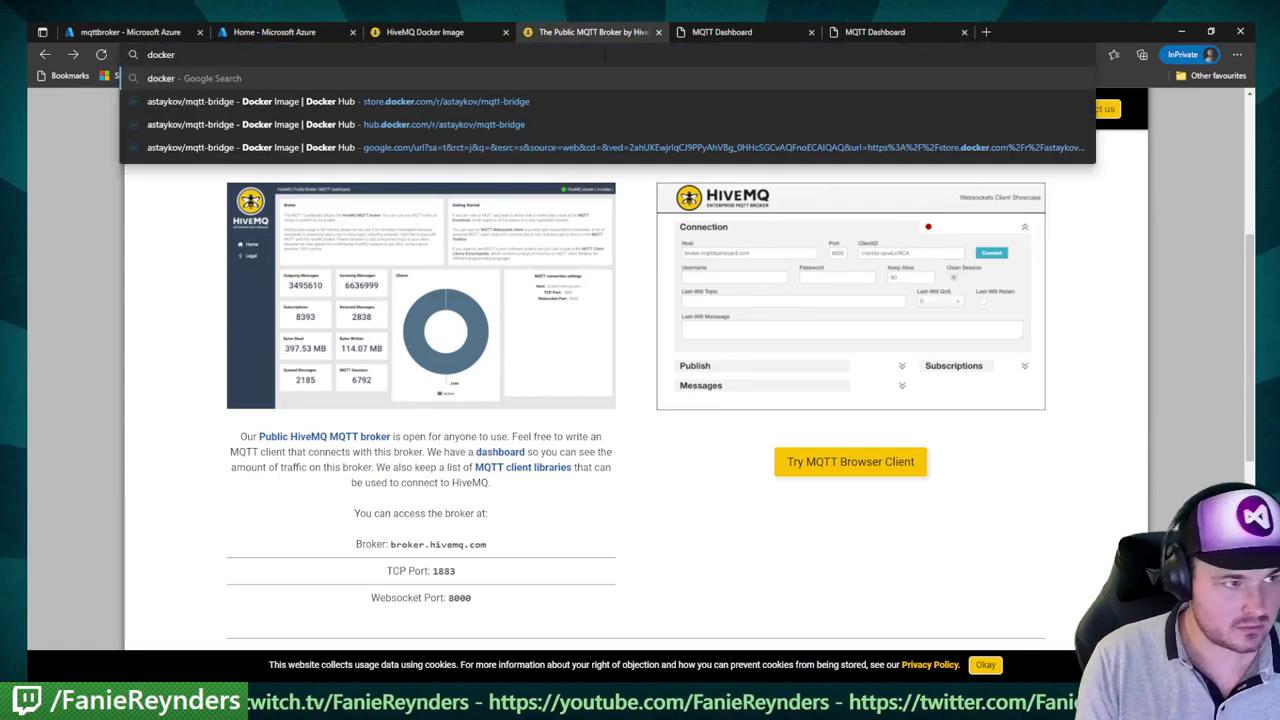
{"action": "key", "text": "BackSpace"}
{"action": "key", "text": "BackSpace"}
{"action": "key", "text": "BackSpace"}
{"action": "key", "text": "BackSpace"}
{"action": "key", "text": "BackSpace"}
{"action": "key", "text": "BackSpace"}
{"action": "type", "text": "creat"}
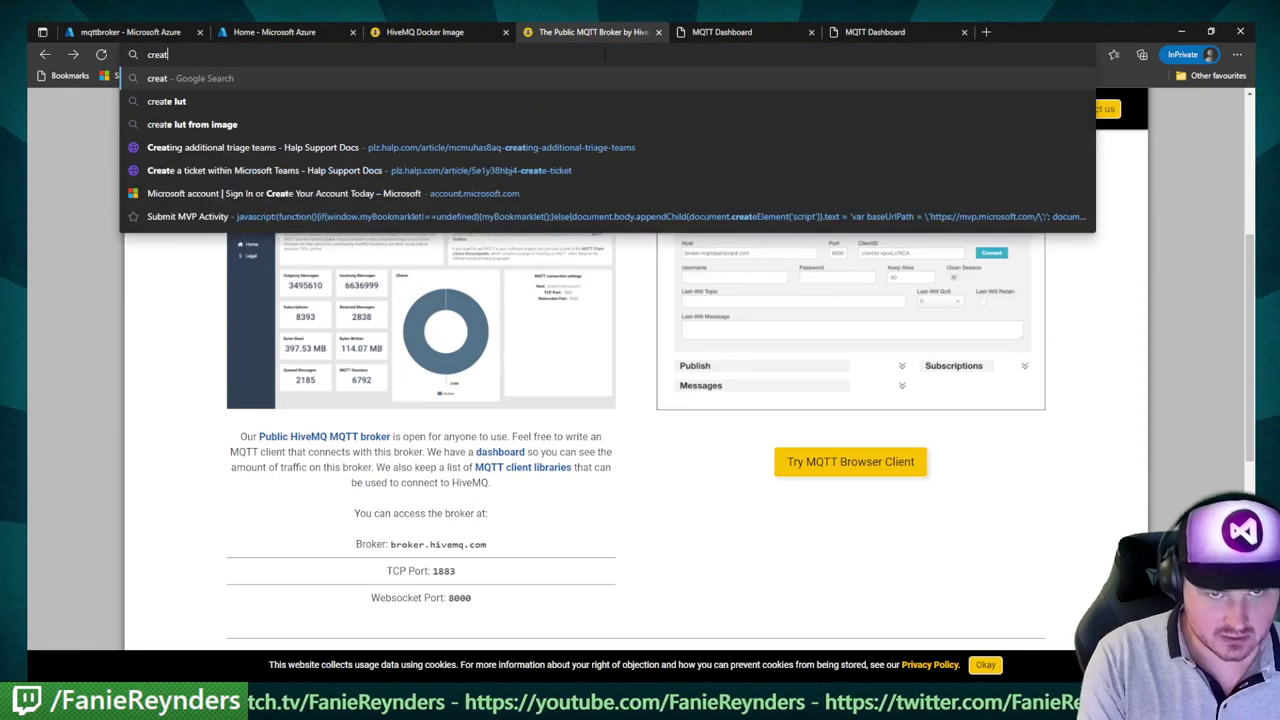
{"action": "type", "text": "e do"}
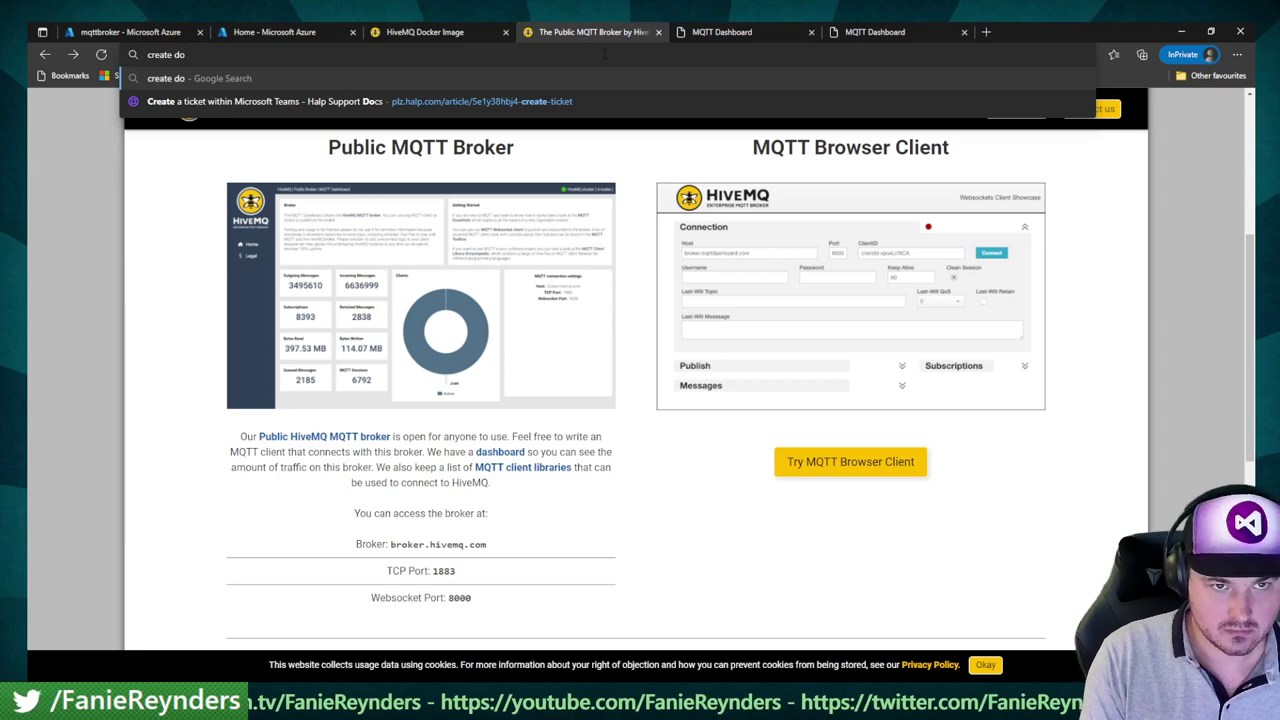
{"action": "type", "text": "cke image"}
{"action": "key", "text": "Return"}
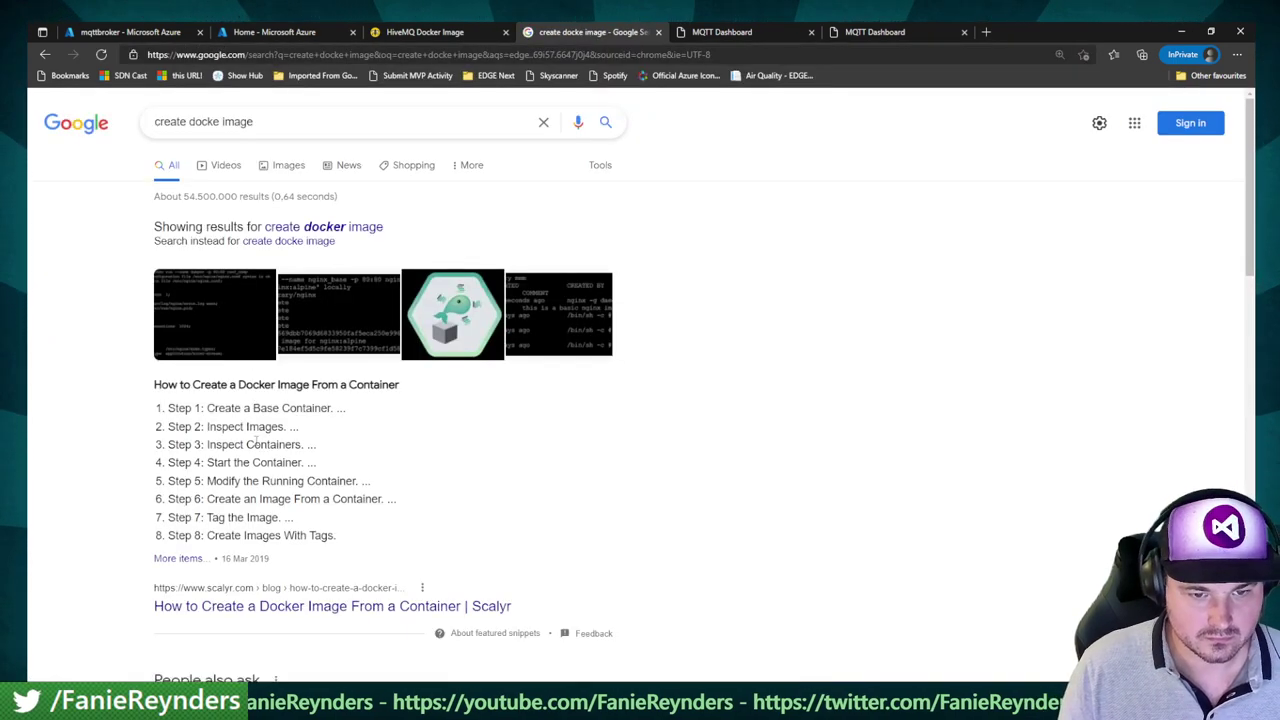
{"action": "scroll", "coordinate": [290, 390], "scroll_direction": "down", "scroll_amount": 3}
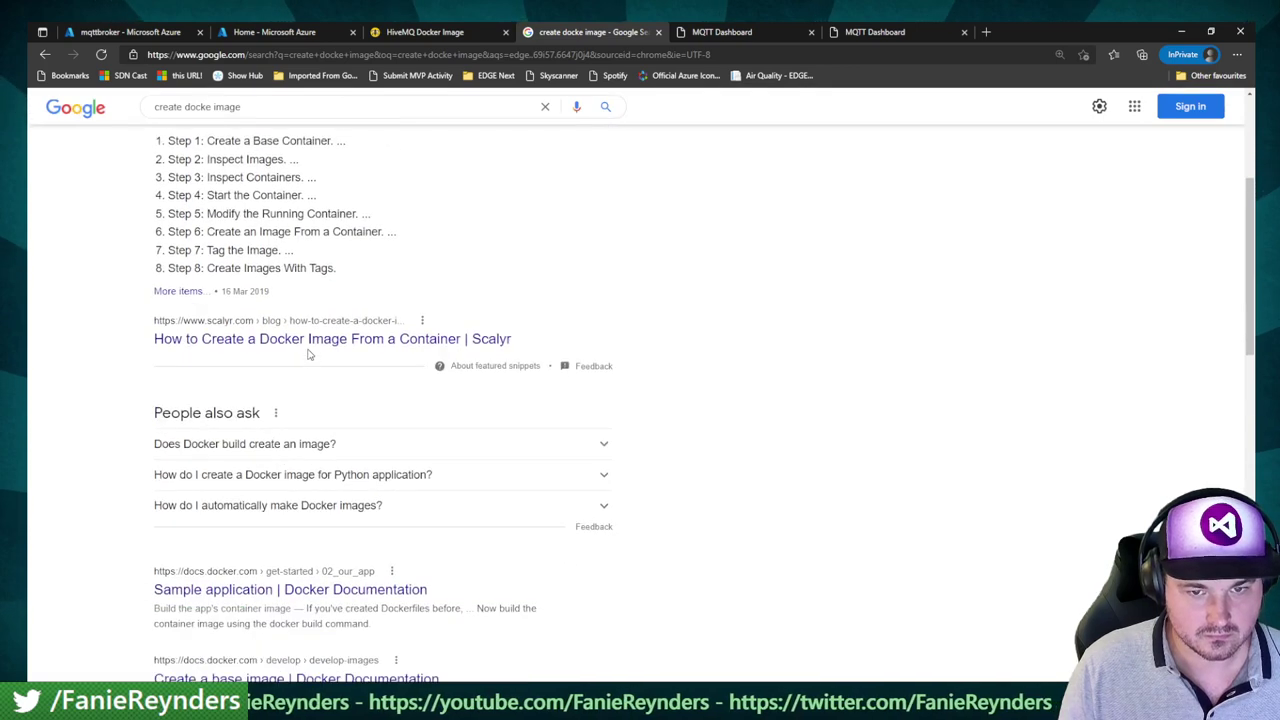
{"action": "scroll", "coordinate": [309, 354], "scroll_direction": "down", "scroll_amount": 5}
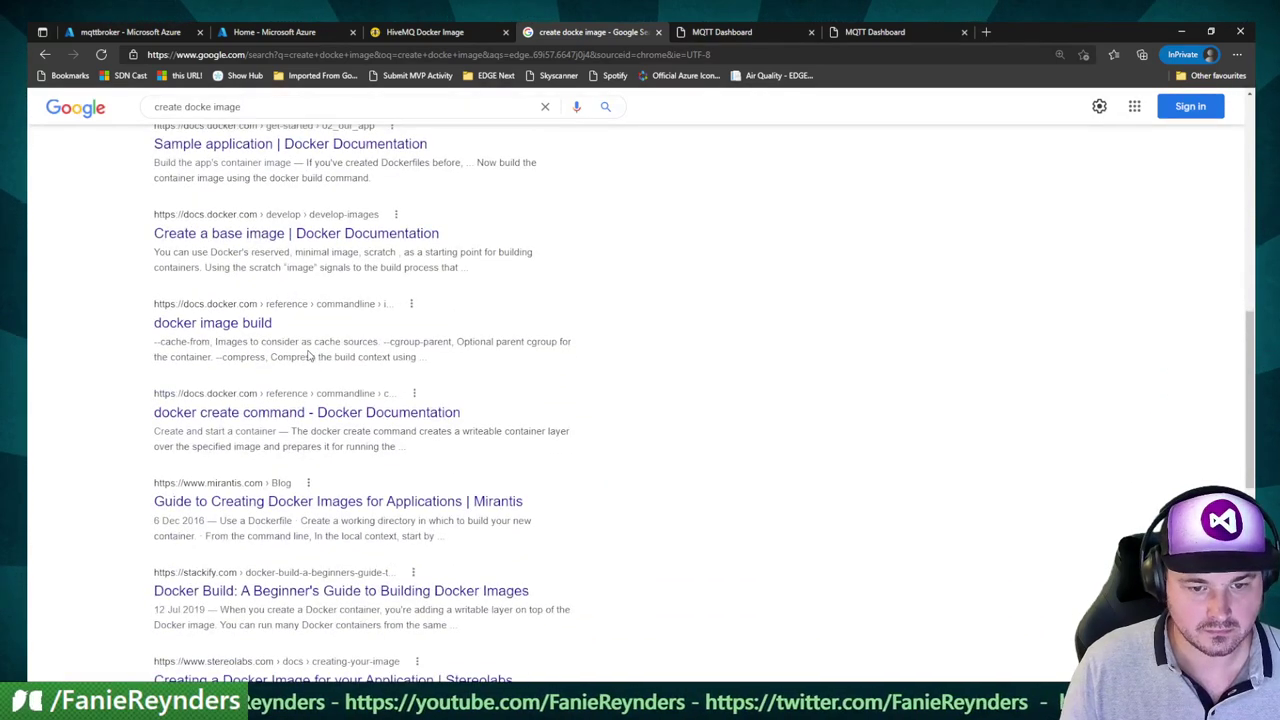
{"action": "key", "text": "alt+Tab"}
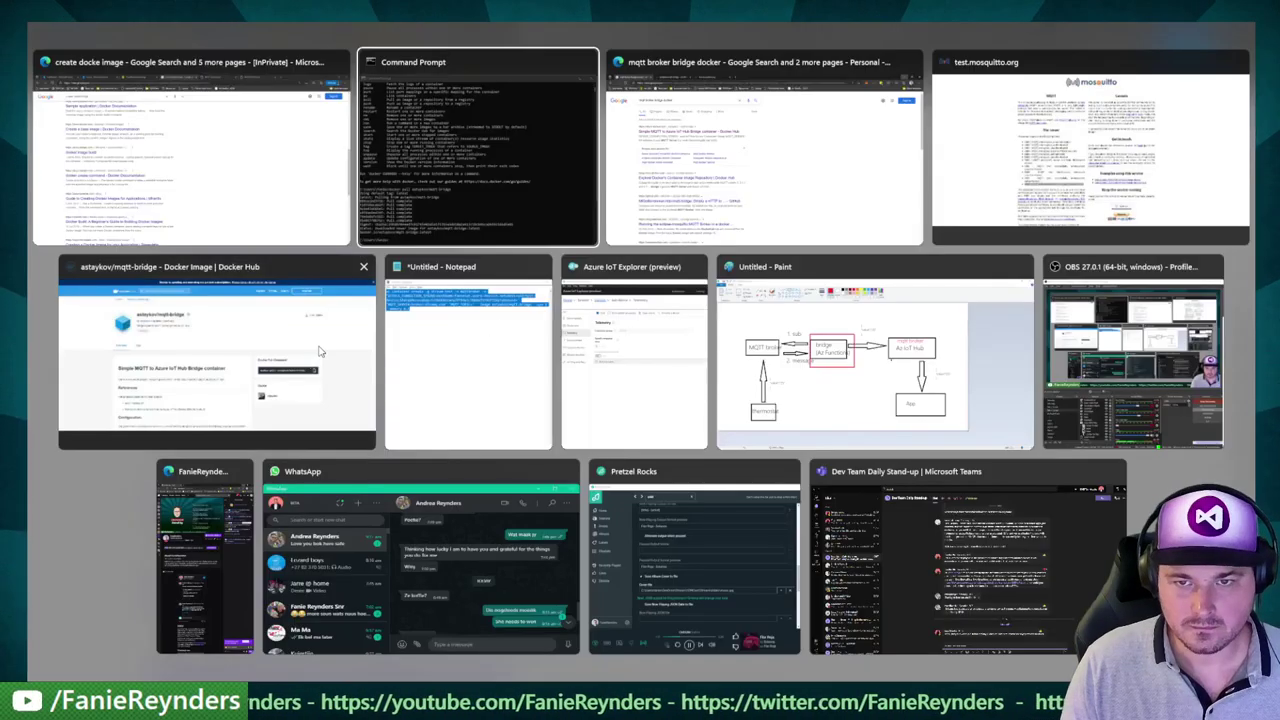
Copy the '-e' environment-variable settings from the Notepad az container create command.
{"action": "key", "text": "alt+Tab"}
{"action": "key", "text": "alt+Tab"}
{"action": "key", "text": "alt+Tab"}
{"action": "key", "text": "alt+Tab"}
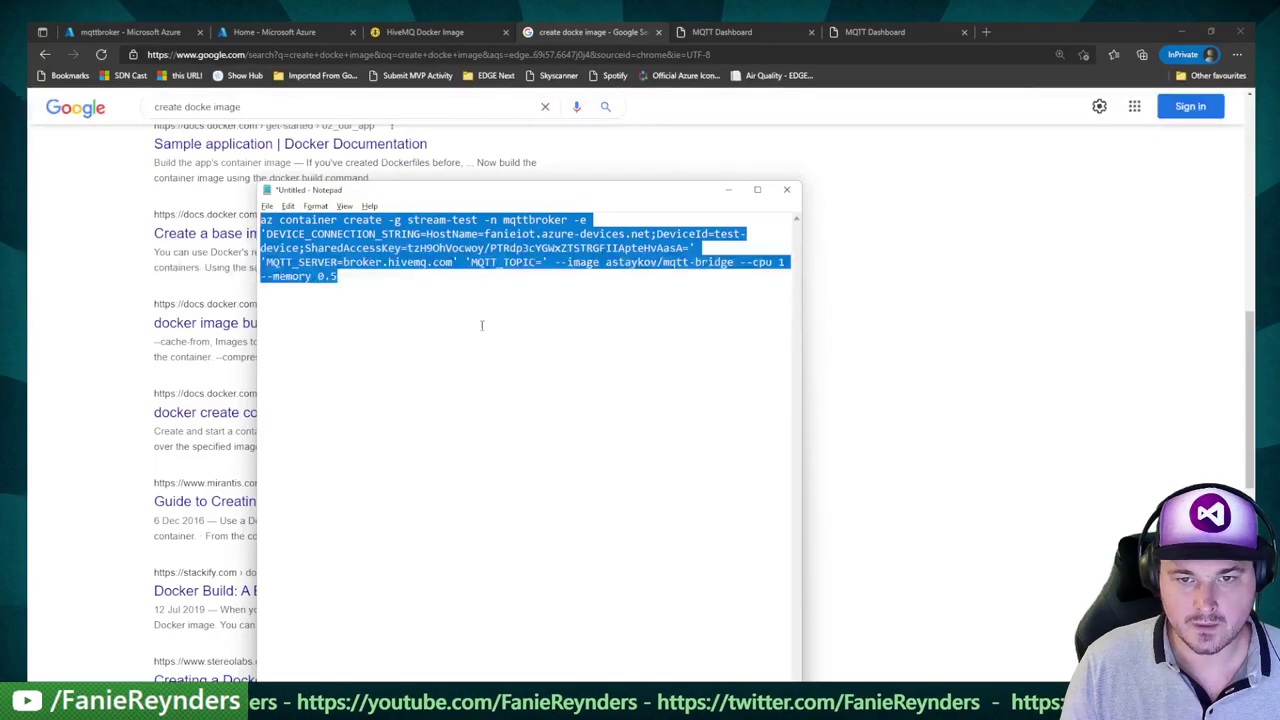
{"action": "left_click", "coordinate": [361, 266]}
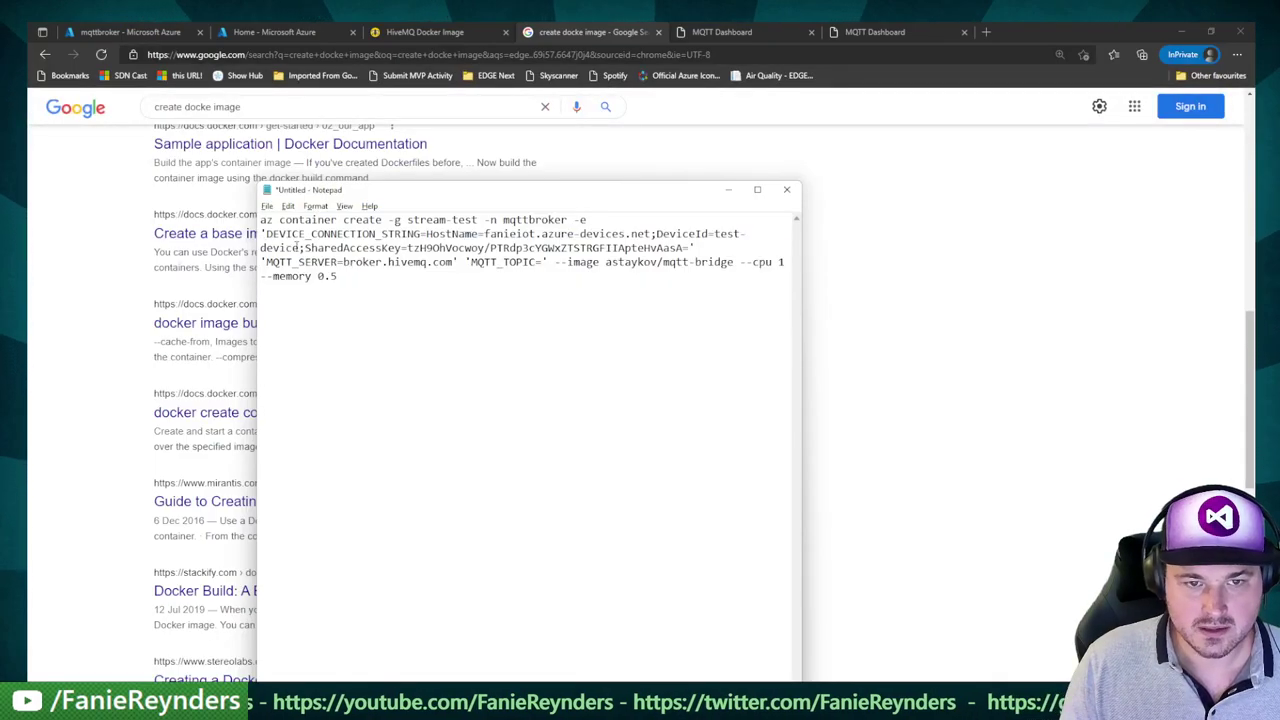
{"action": "left_click_drag", "start_coordinate": [266, 233], "coordinate": [576, 247]}
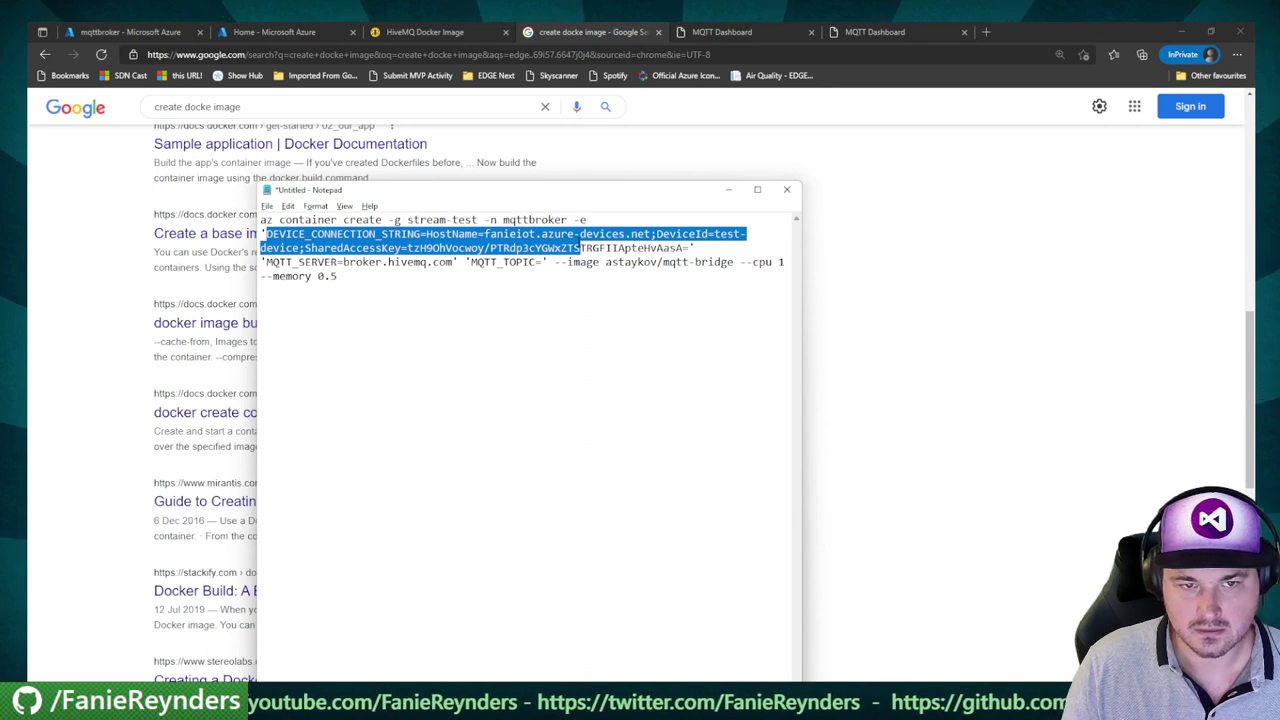
{"action": "left_click", "coordinate": [622, 276]}
{"action": "left_click_drag", "start_coordinate": [573, 222], "coordinate": [511, 248]}
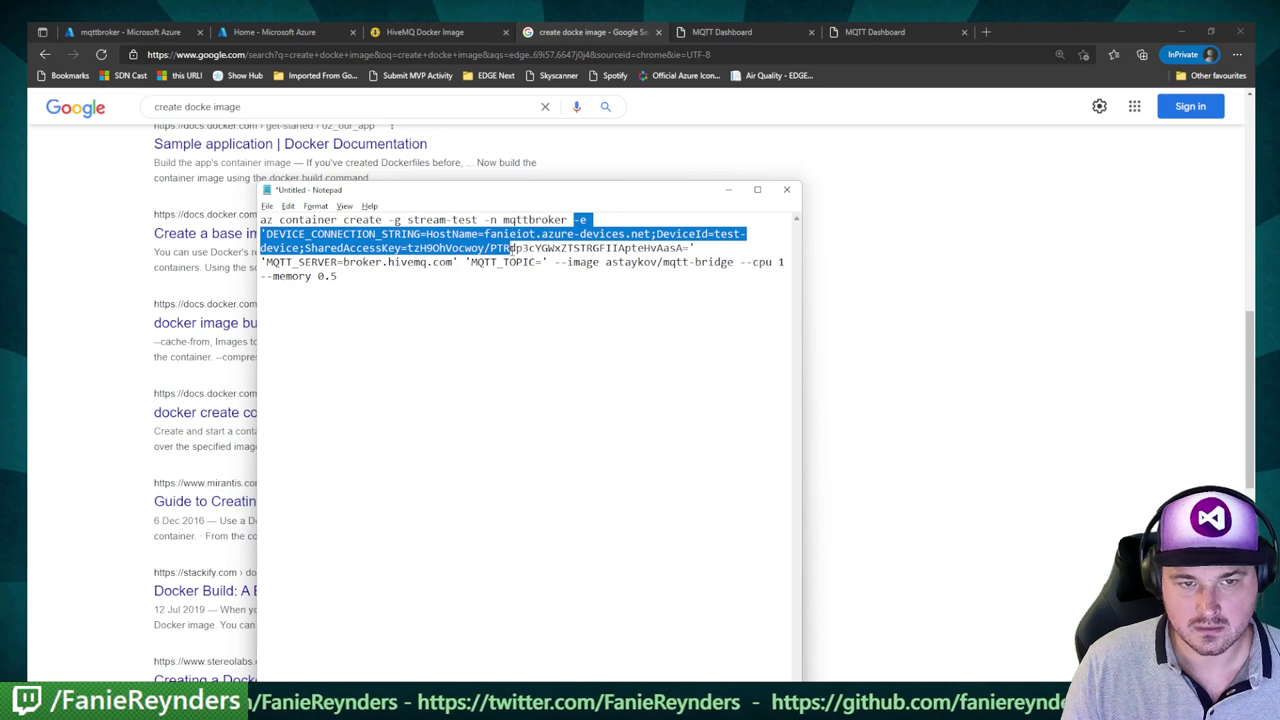
{"action": "left_click_drag", "start_coordinate": [510, 247], "coordinate": [727, 283]}
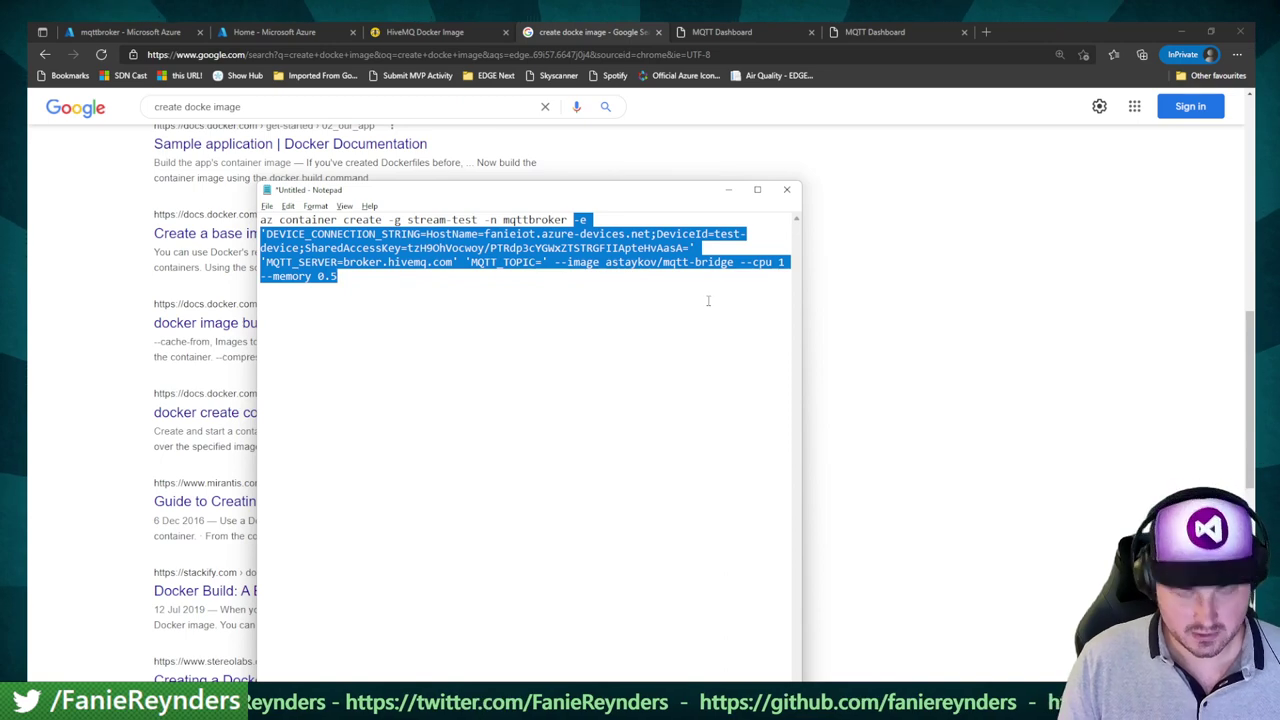
{"action": "key", "text": "alt+Tab"}
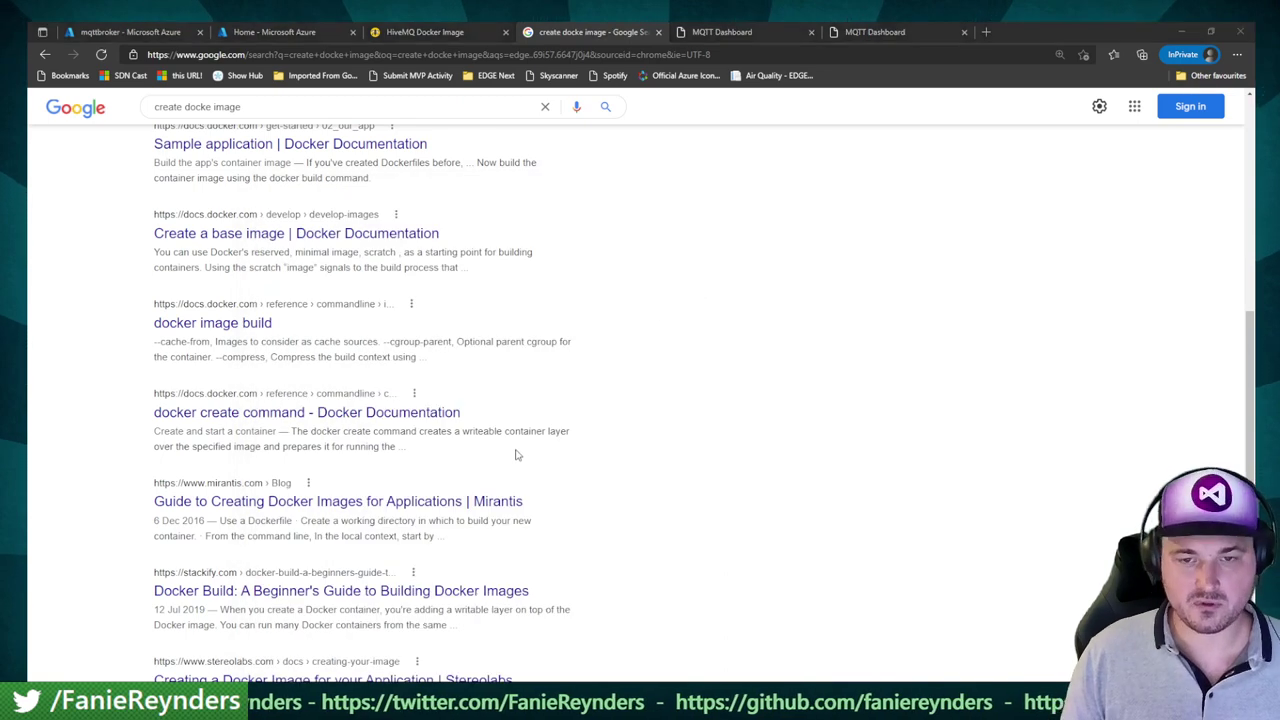
{"action": "key", "text": "alt+Tab"}
{"action": "key", "text": "alt+Tab"}
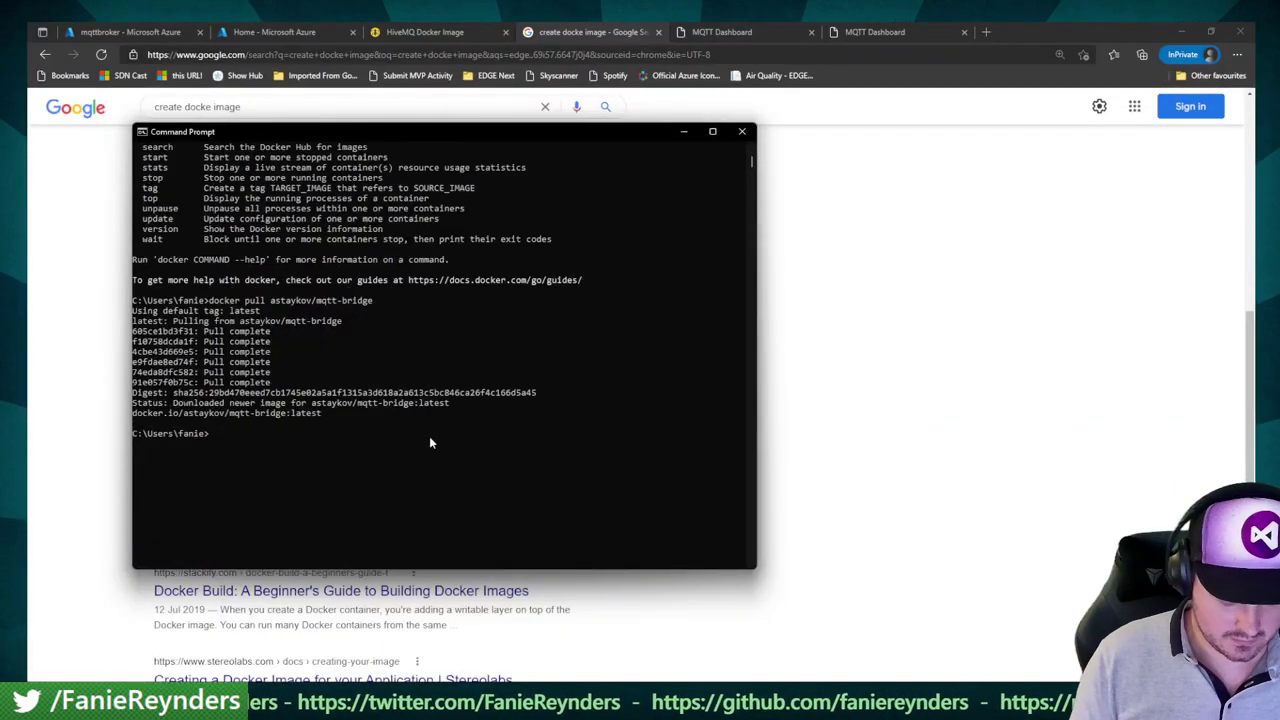
Clear the Command Prompt screen and close its window.
{"action": "type", "text": "cls"}
{"action": "key", "text": "Return"}
{"action": "scroll", "coordinate": [430, 442], "scroll_direction": "up", "scroll_amount": 3, "text": "ctrl"}
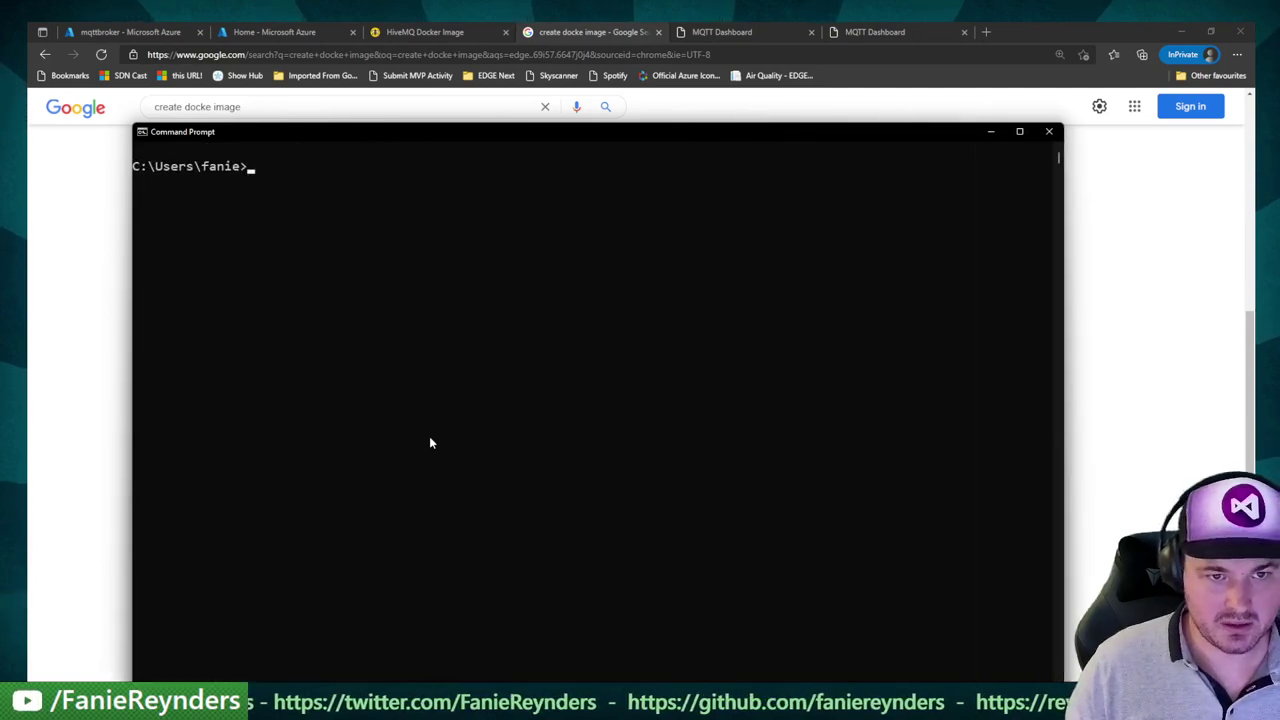
{"action": "left_click_drag", "start_coordinate": [458, 132], "coordinate": [460, 103]}
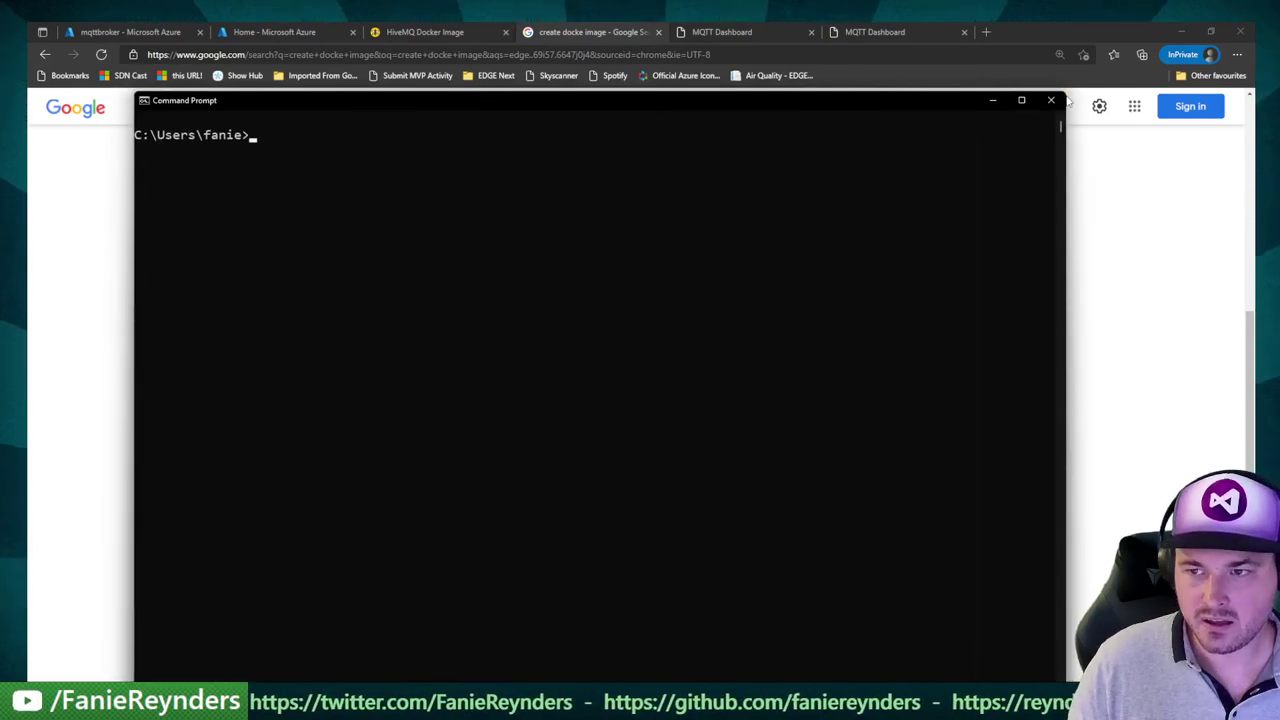
{"action": "left_click", "coordinate": [1068, 100]}
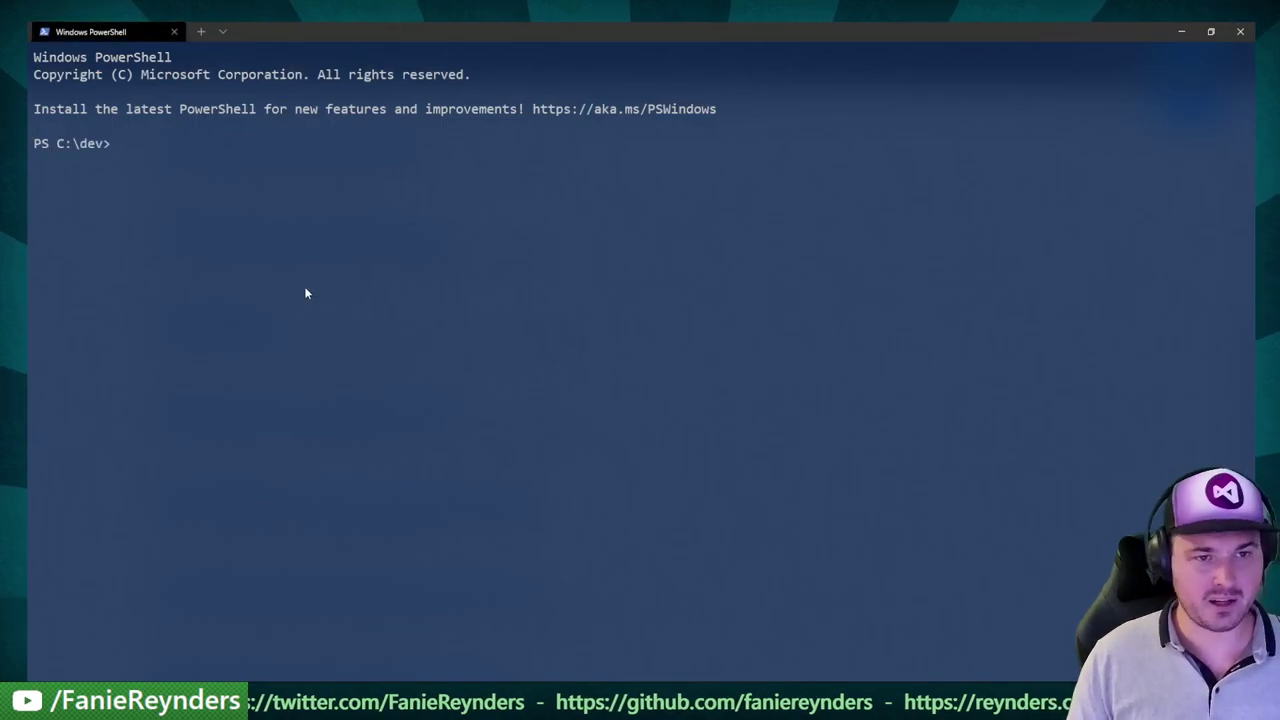
Run 'docker run --help' in PowerShell and scroll through the full options list.
{"action": "type", "text": "docke"}
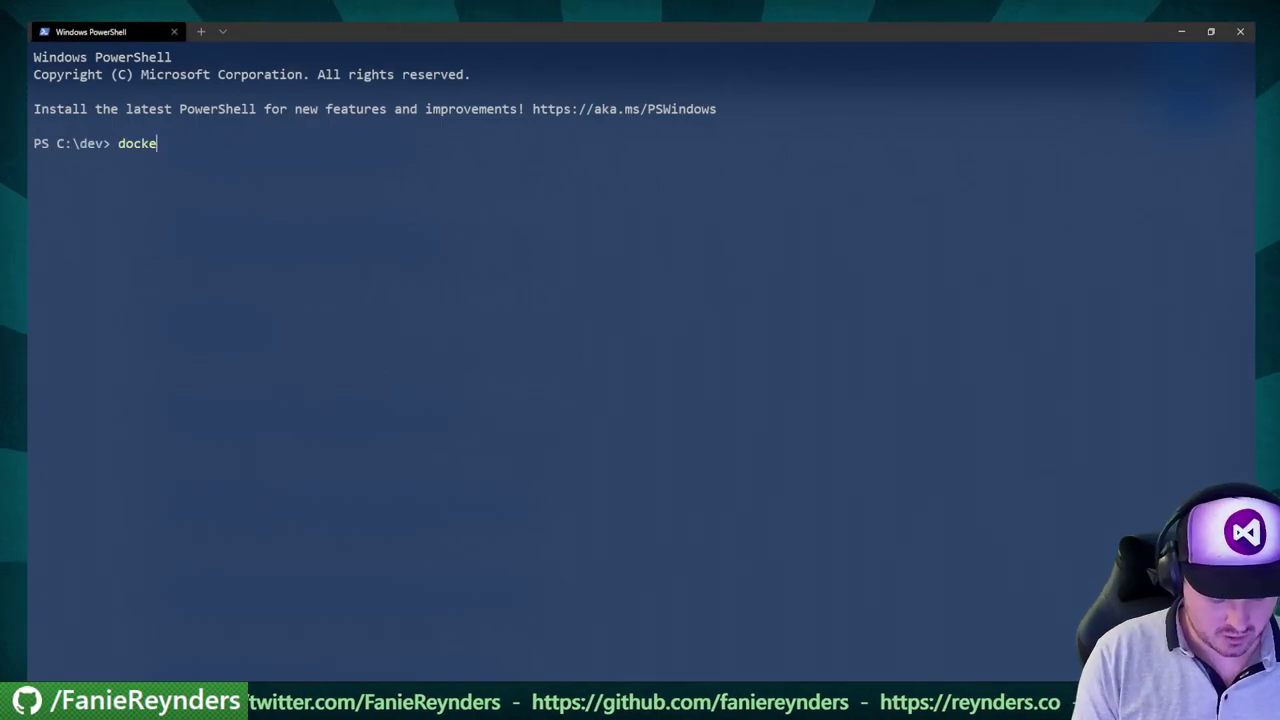
{"action": "type", "text": "r run -"}
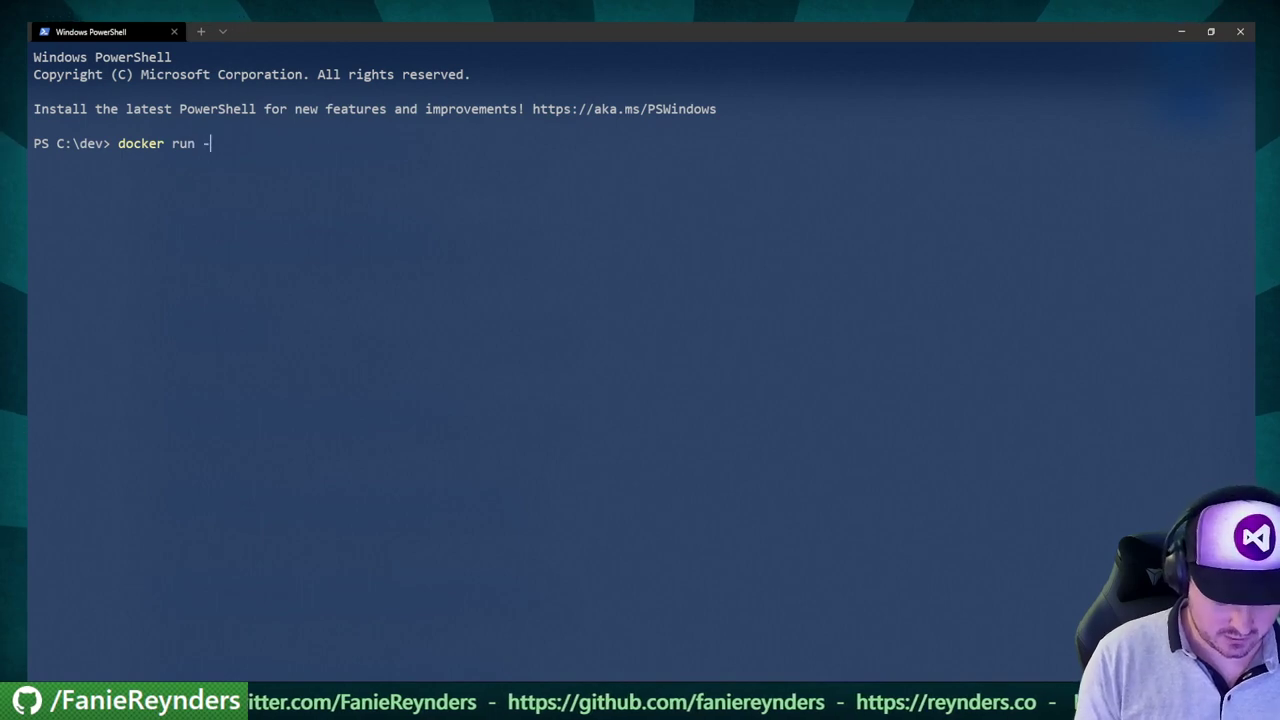
{"action": "type", "text": "h"}
{"action": "key", "text": "Return"}
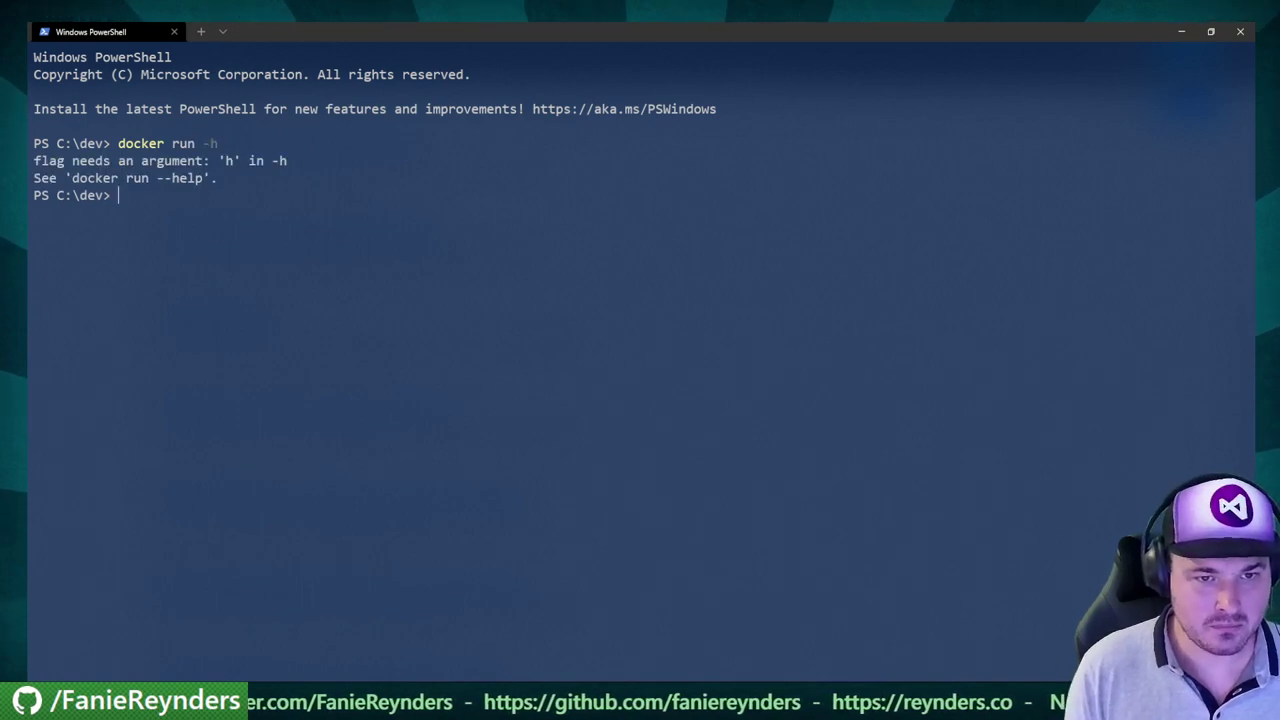
{"action": "key", "text": "Up"}
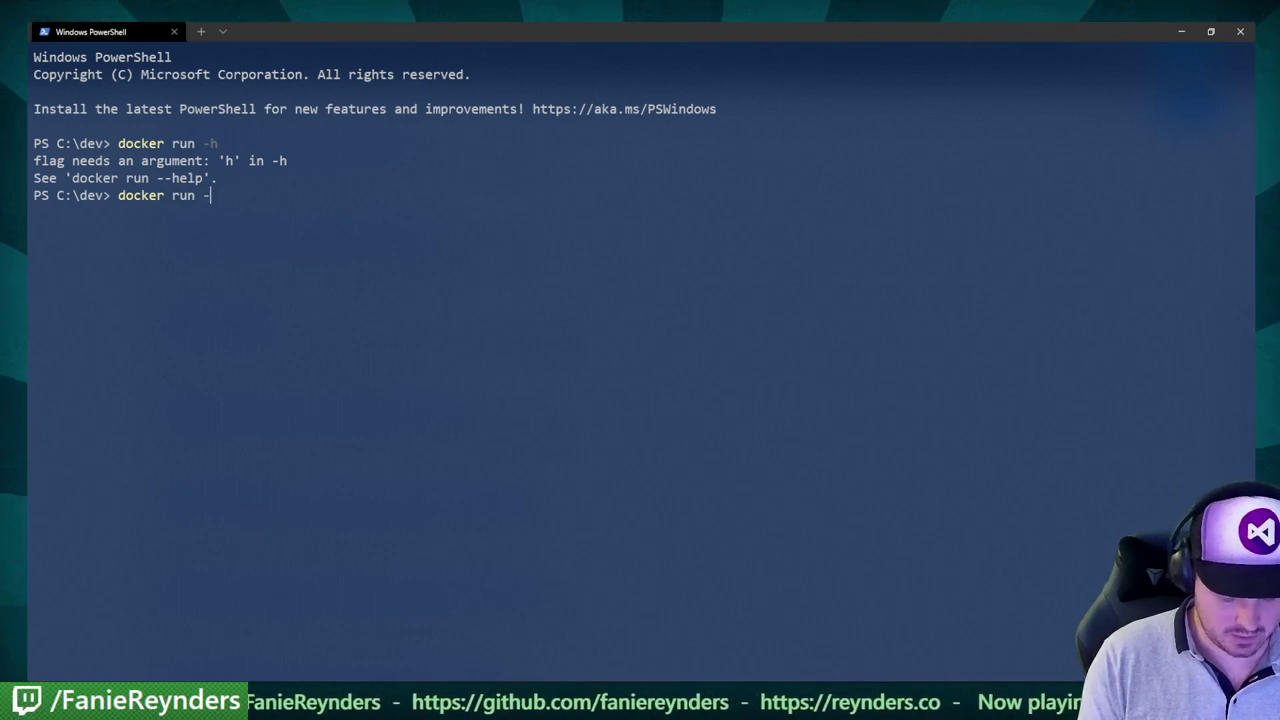
{"action": "type", "text": "-help"}
{"action": "key", "text": "Return"}
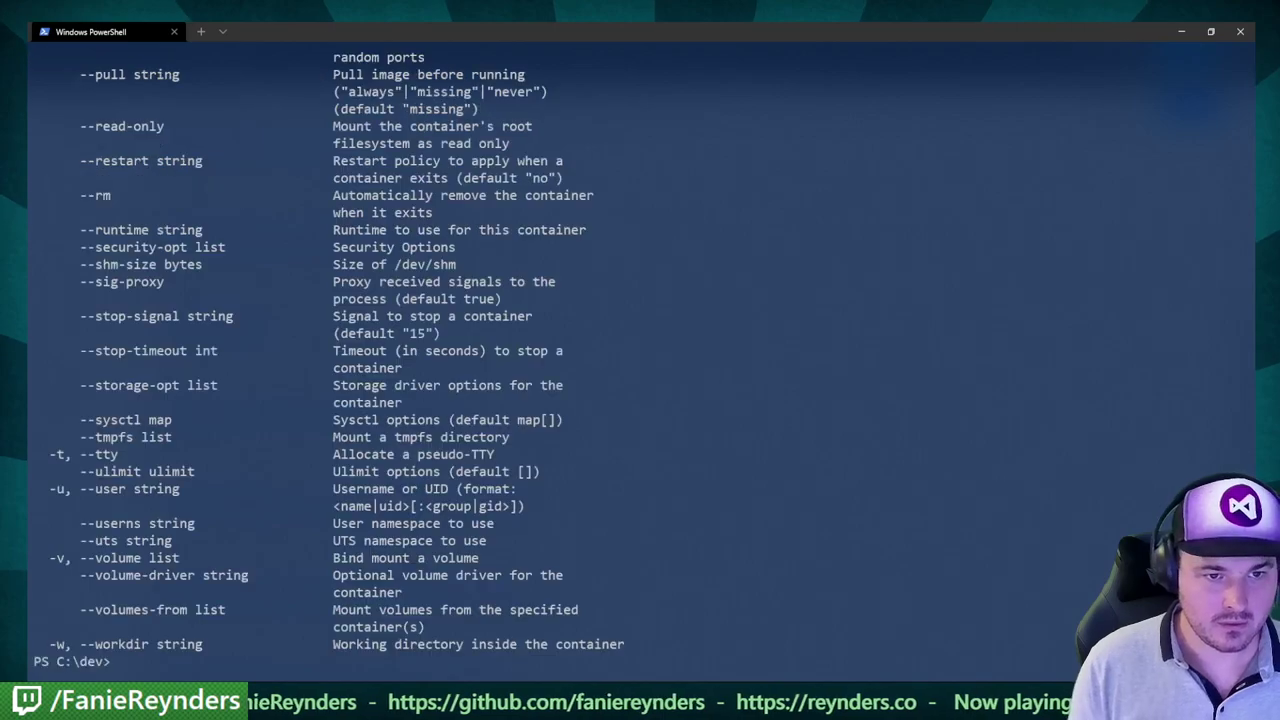
{"action": "scroll", "coordinate": [160, 227], "scroll_direction": "up", "scroll_amount": 8}
{"action": "scroll", "coordinate": [160, 227], "scroll_direction": "up", "scroll_amount": 20}
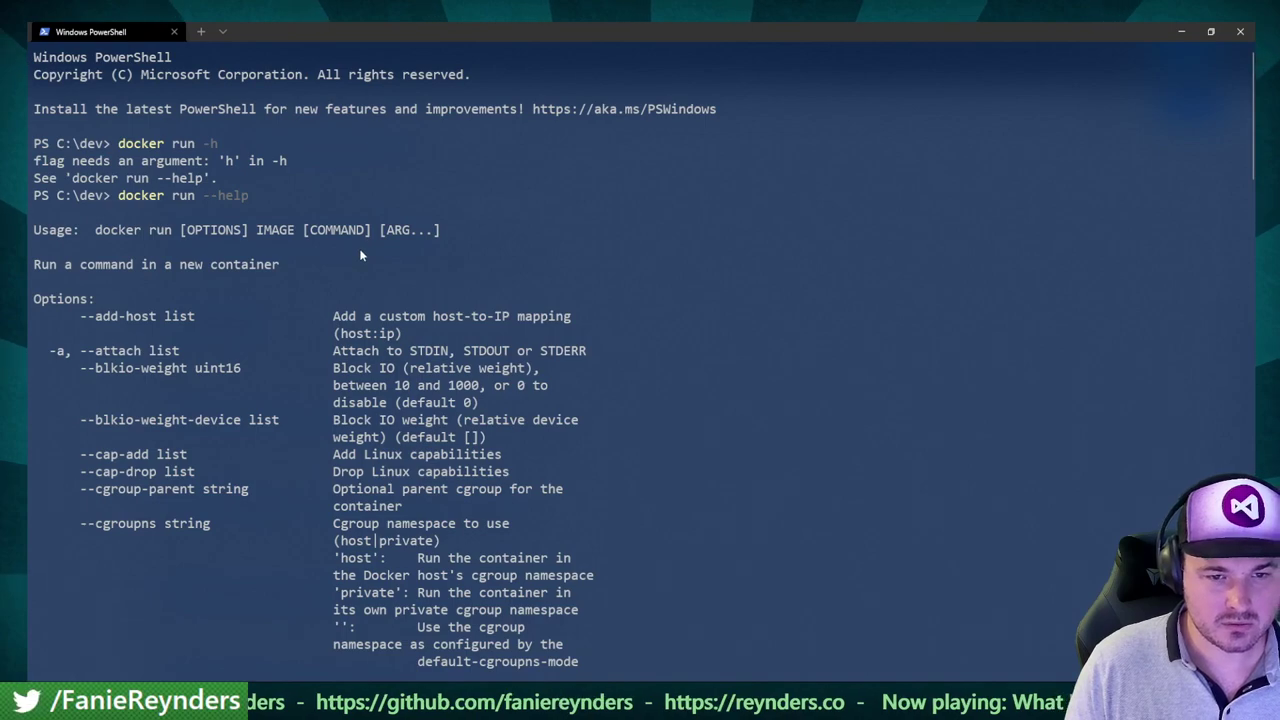
{"action": "scroll", "coordinate": [361, 262], "scroll_direction": "down", "scroll_amount": 15}
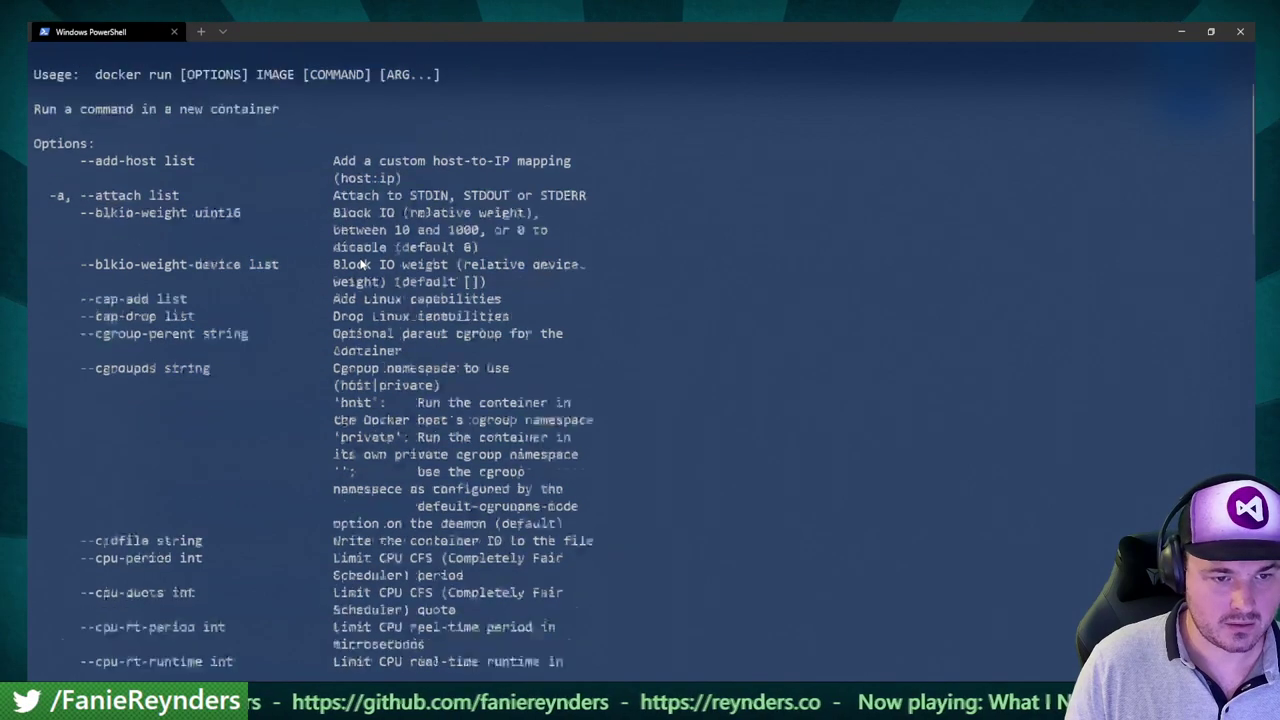
{"action": "scroll", "coordinate": [361, 264], "scroll_direction": "down", "scroll_amount": 11}
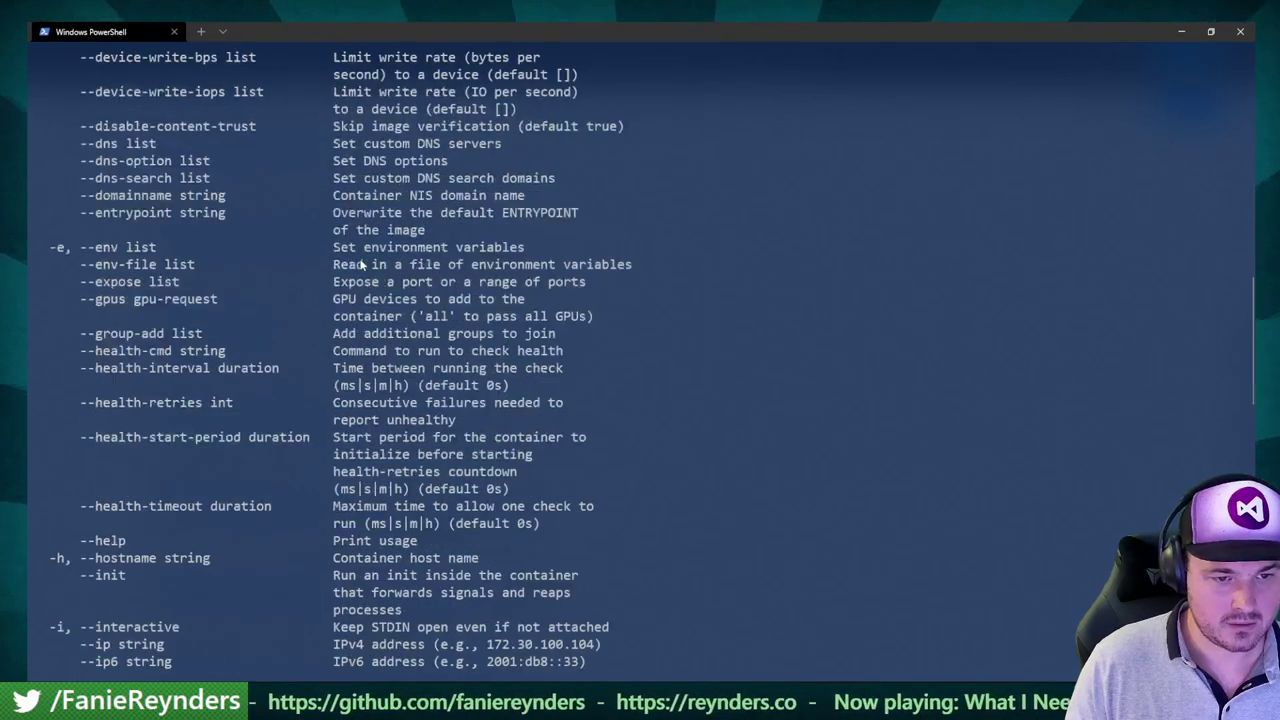
{"action": "scroll", "coordinate": [361, 263], "scroll_direction": "down", "scroll_amount": 13}
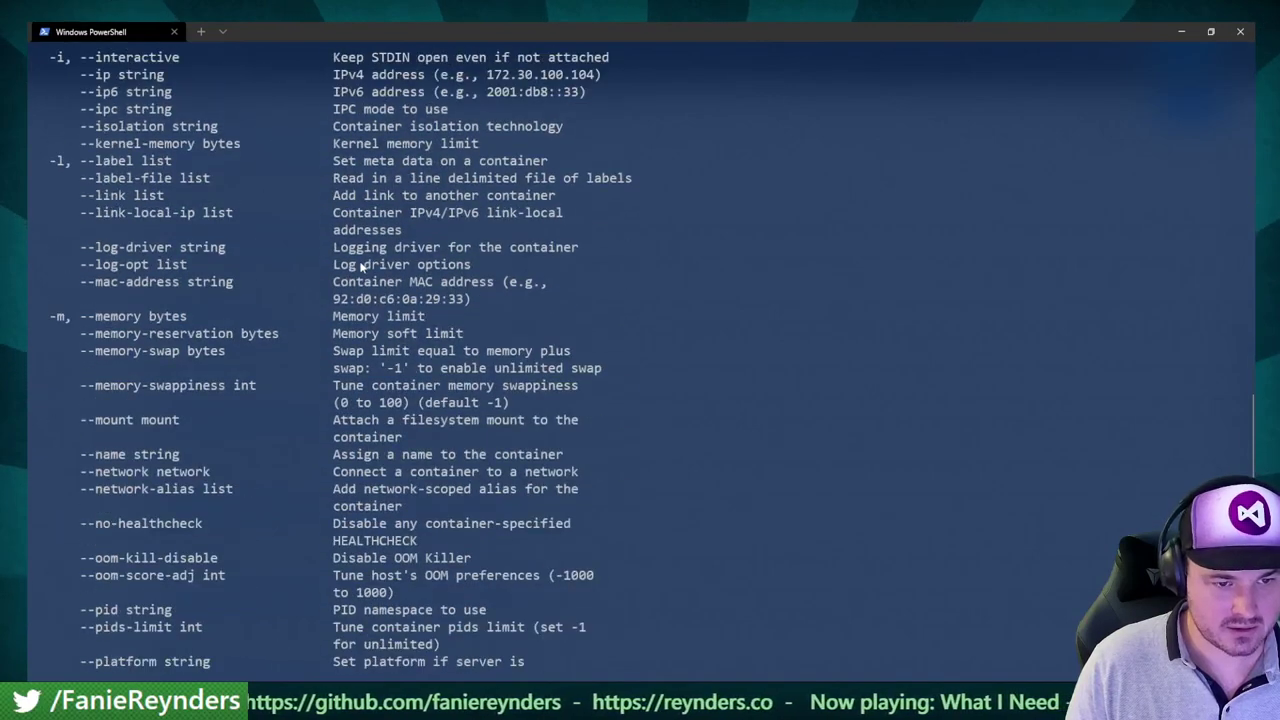
{"action": "scroll", "coordinate": [361, 264], "scroll_direction": "down", "scroll_amount": 7}
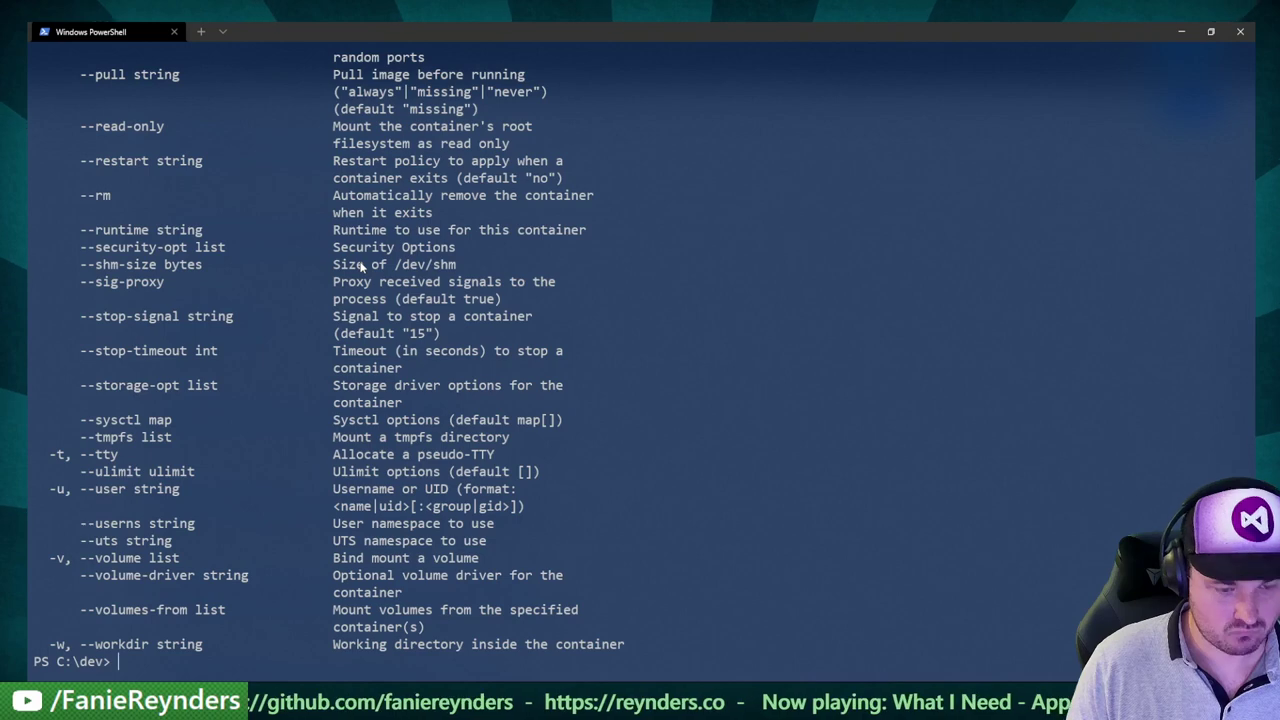
{"action": "key", "text": "Return"}
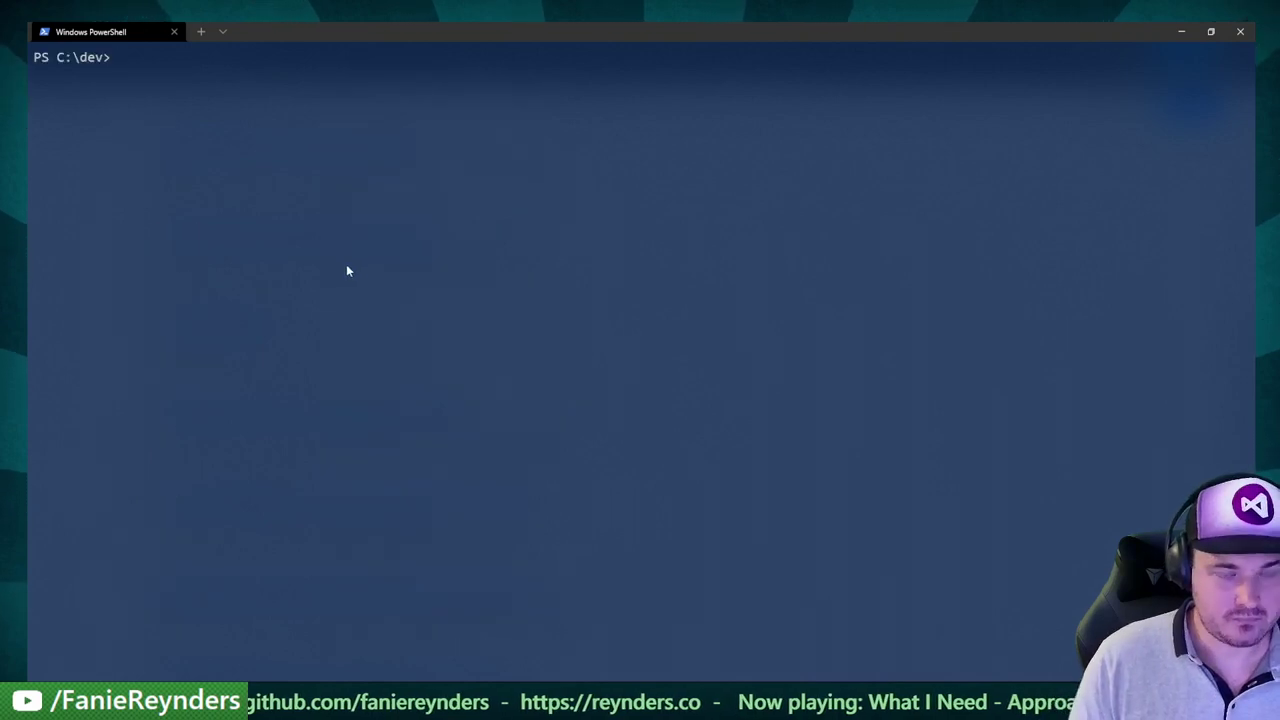
Start typing 'docker ru' in PowerShell, then switch to the browser.
{"action": "type", "text": "docker "}
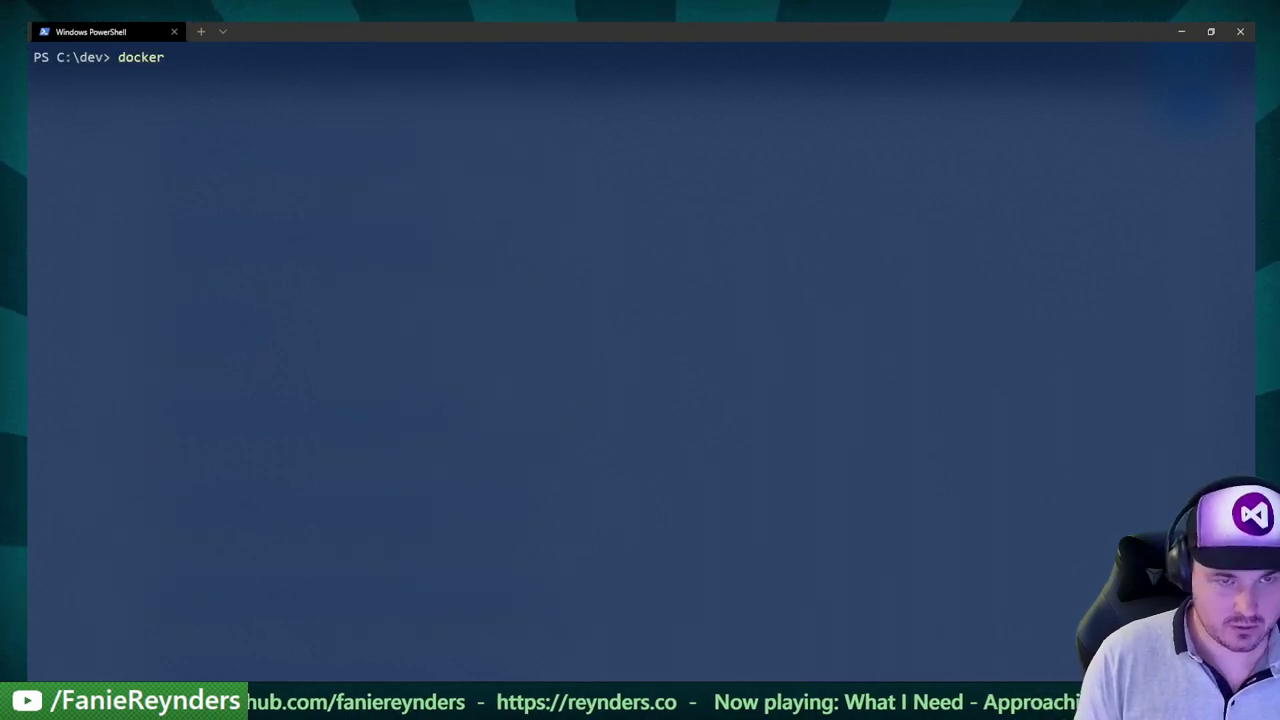
{"action": "type", "text": "run"}
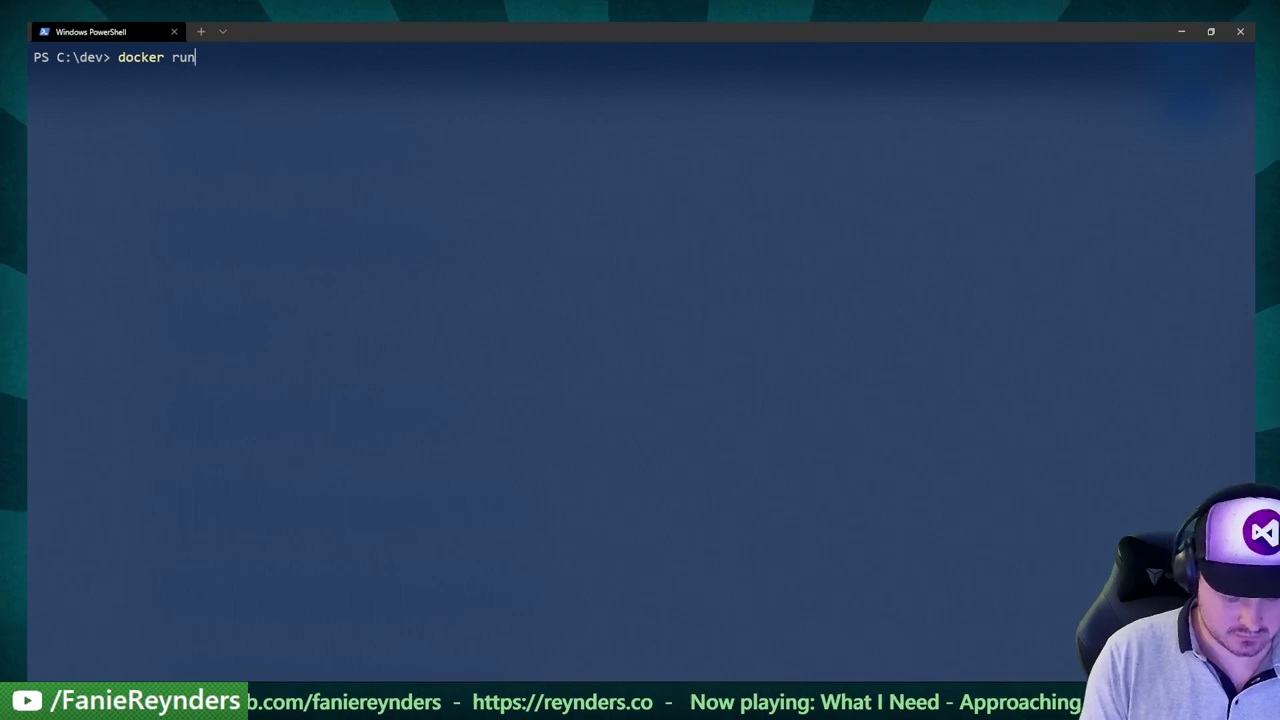
{"action": "key", "text": "alt+Tab"}
{"action": "key", "text": "alt+Tab"}
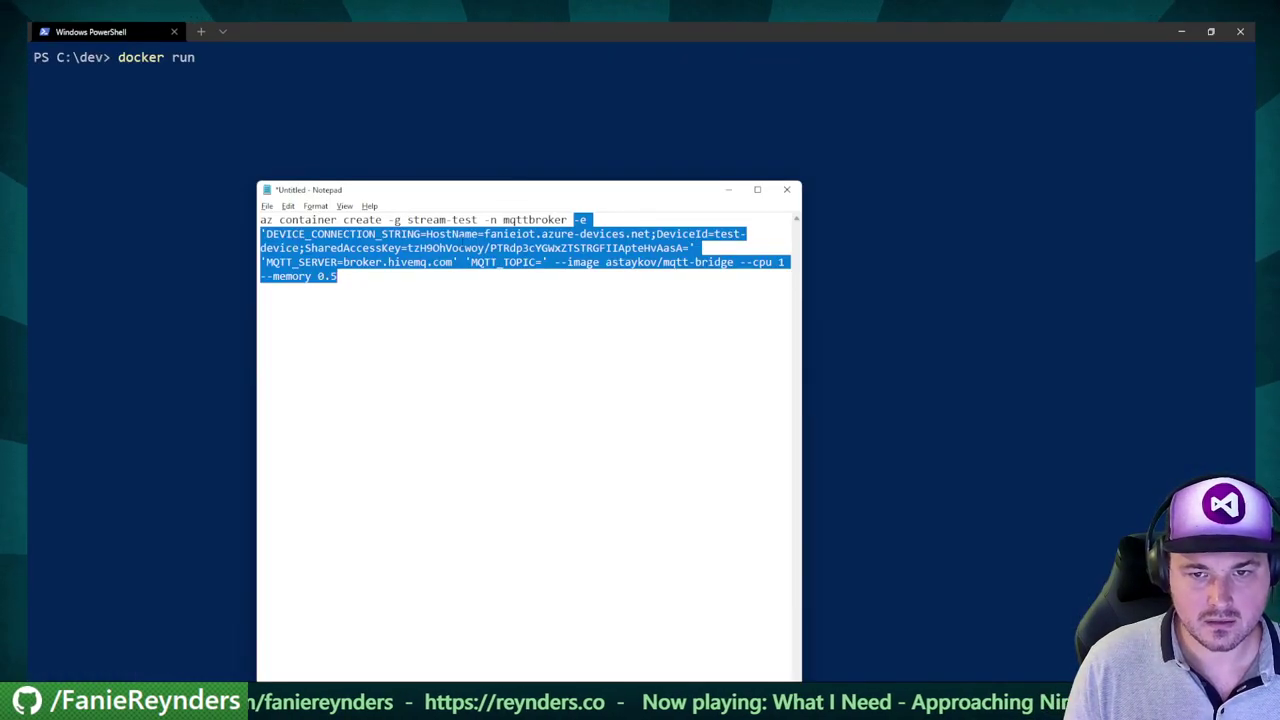
{"action": "key", "text": "alt+Tab"}
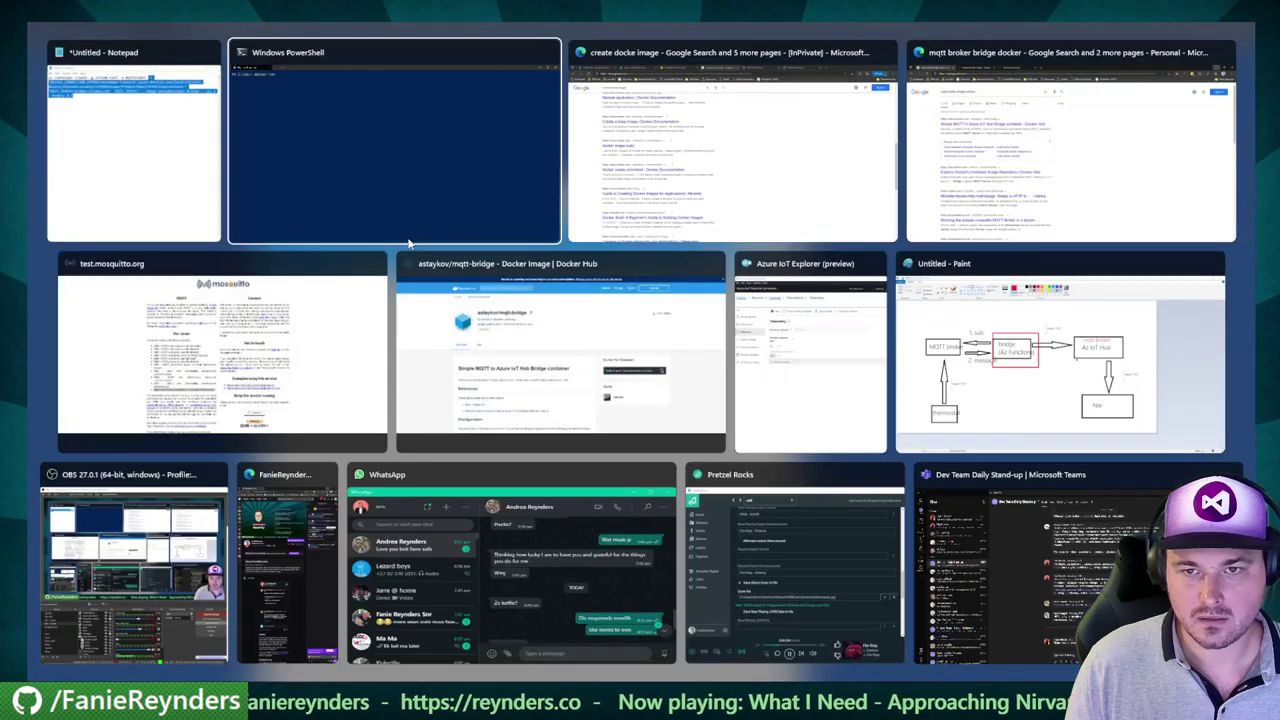
{"action": "key", "text": "alt+Tab"}
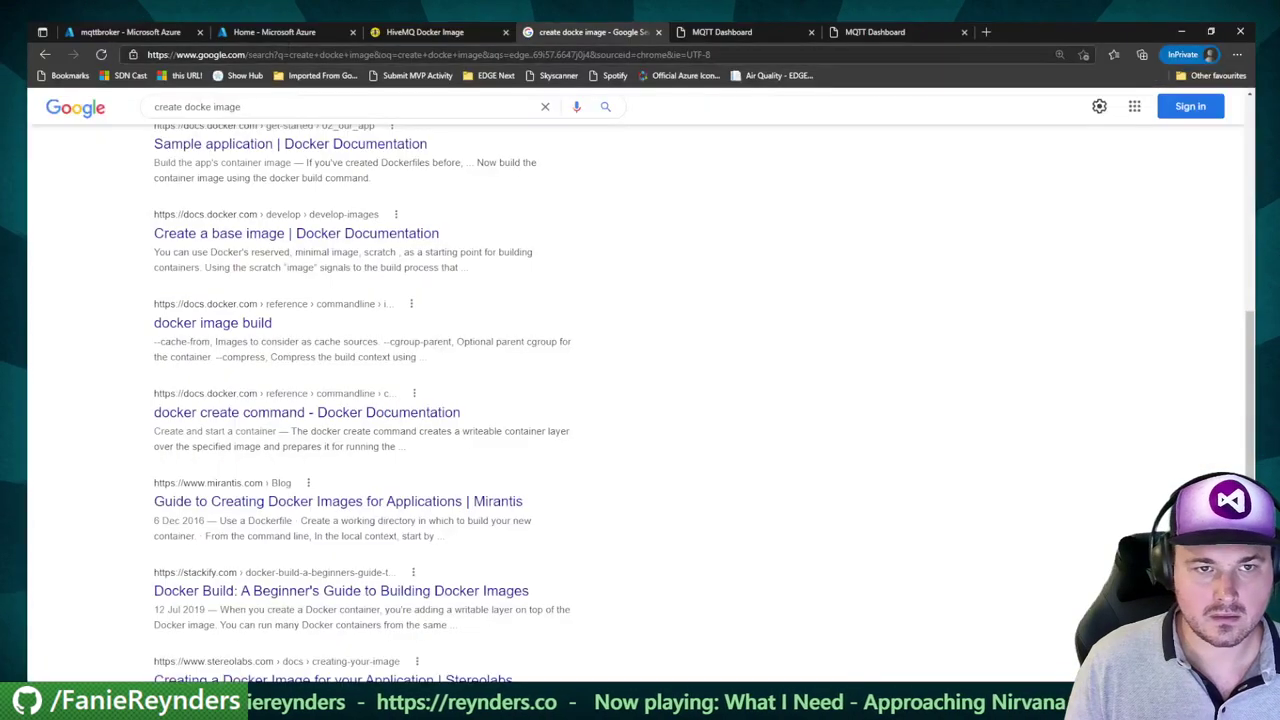
{"action": "key", "text": "alt+Tab"}
{"action": "key", "text": "Tab"}
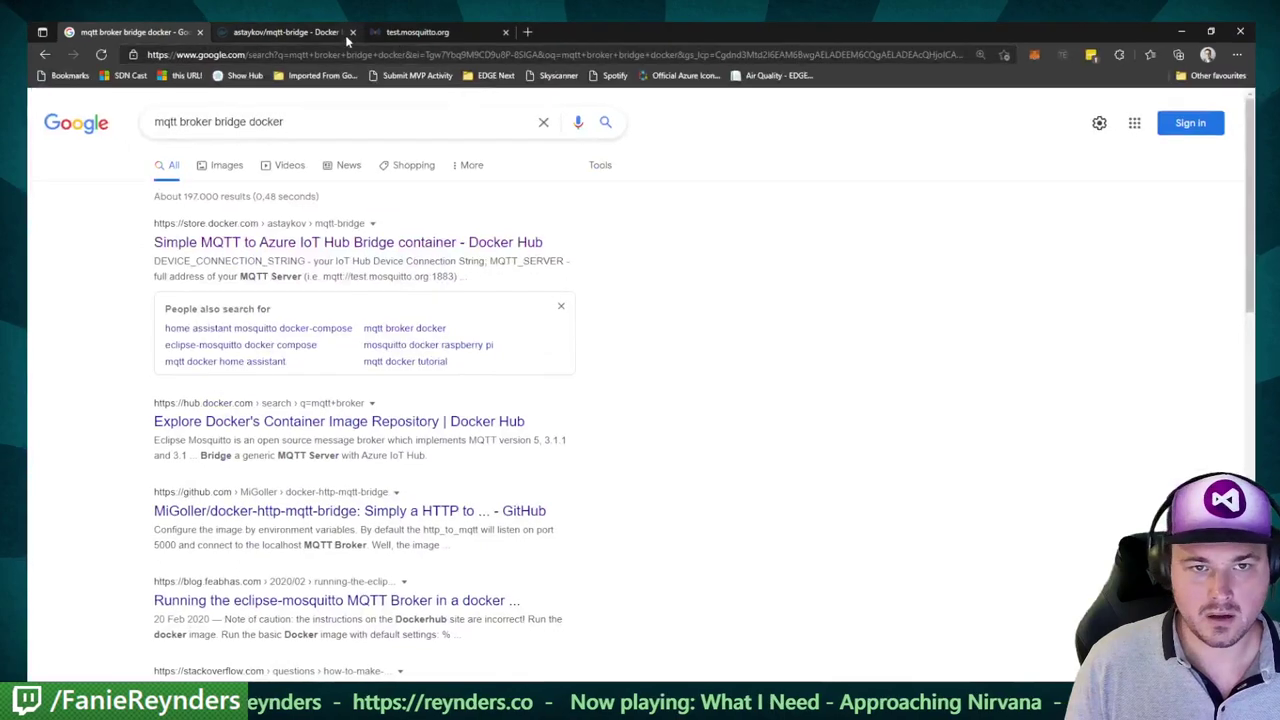
Copy the astaykov/mqtt-bridge Docker Pull Command from Docker Hub and return to PowerShell.
{"action": "left_click", "coordinate": [290, 37]}
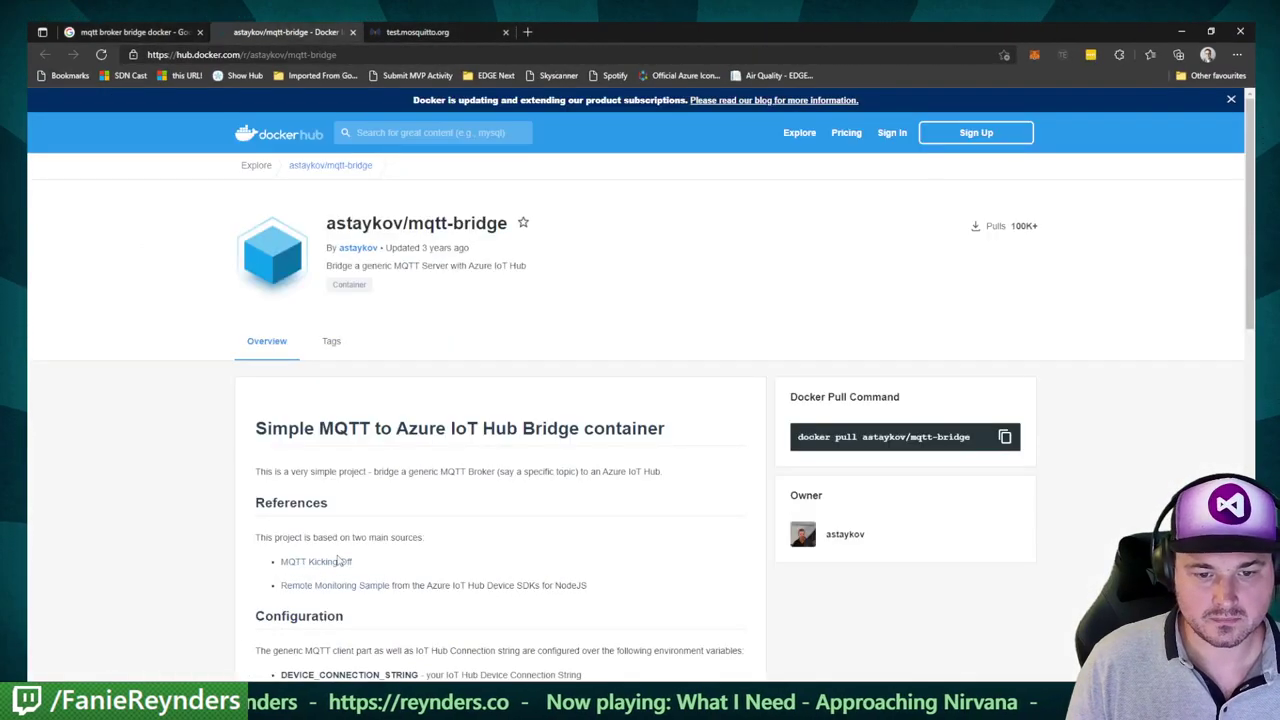
{"action": "scroll", "coordinate": [480, 509], "scroll_direction": "down", "scroll_amount": 2}
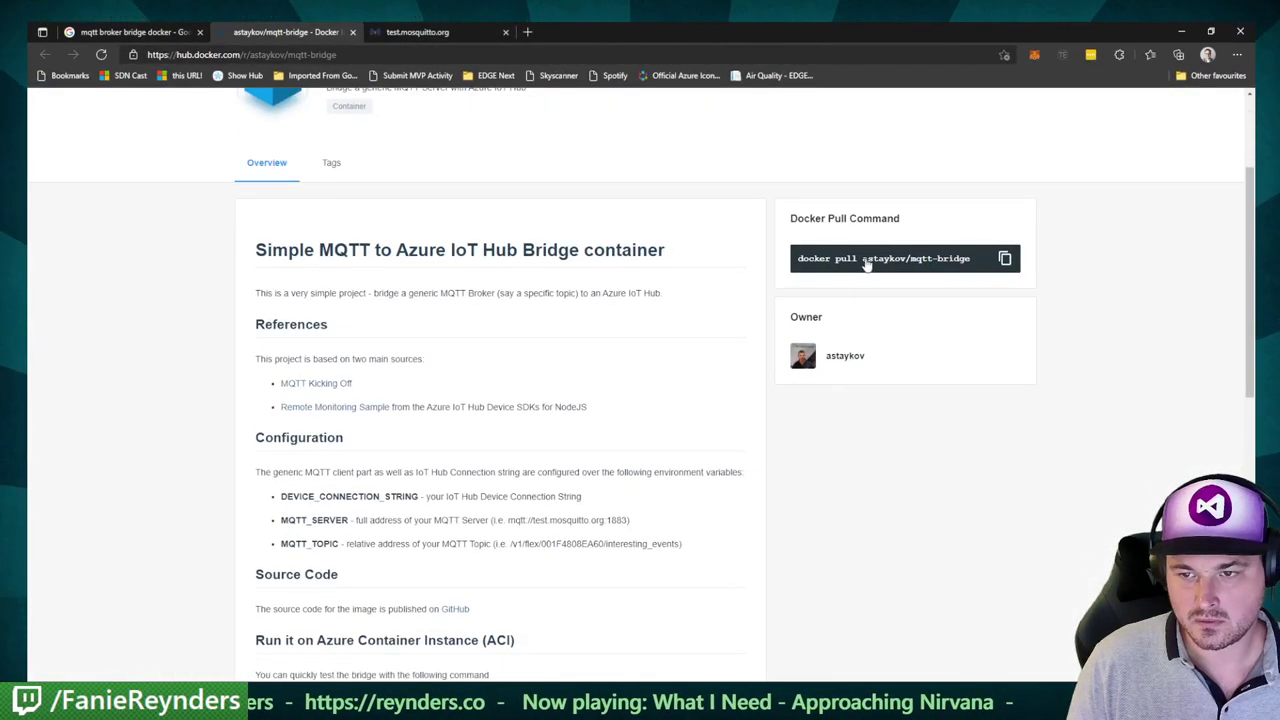
{"action": "left_click_drag", "start_coordinate": [866, 260], "coordinate": [971, 265]}
{"action": "left_click", "coordinate": [1005, 258]}
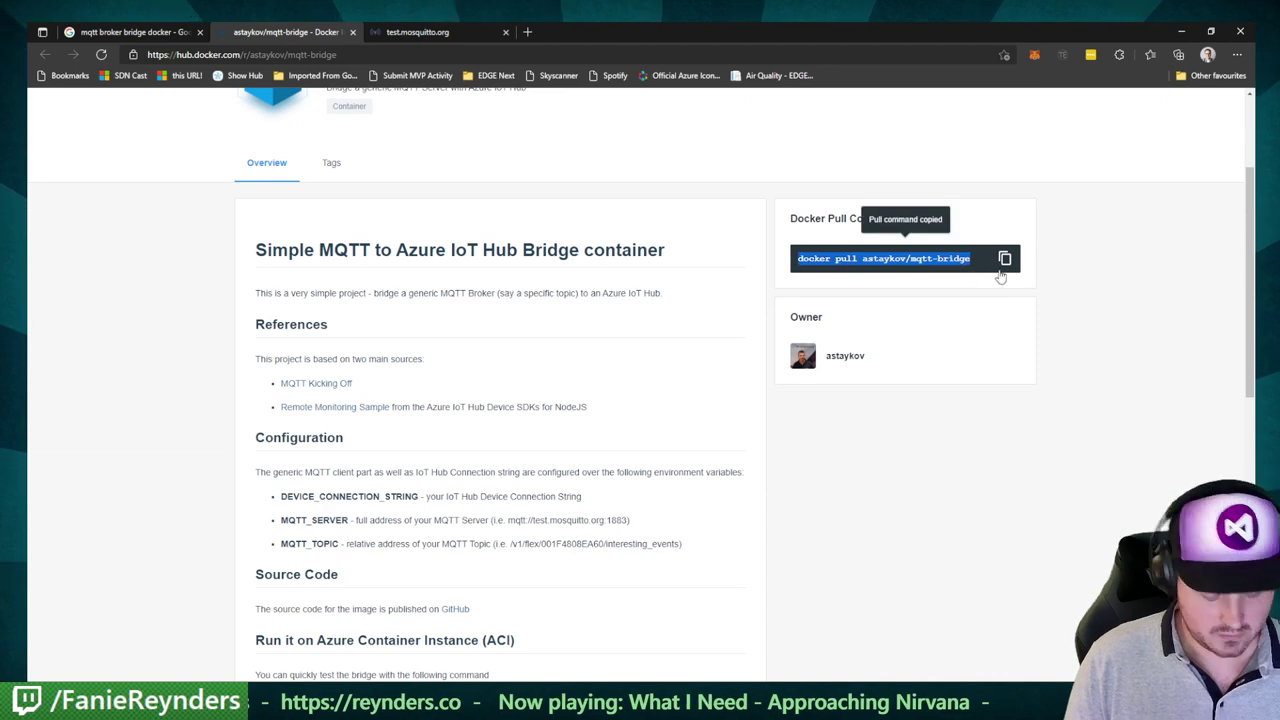
{"action": "key", "text": "alt+Tab"}
{"action": "key", "text": "alt+Tab"}
{"action": "key", "text": "alt+Tab"}
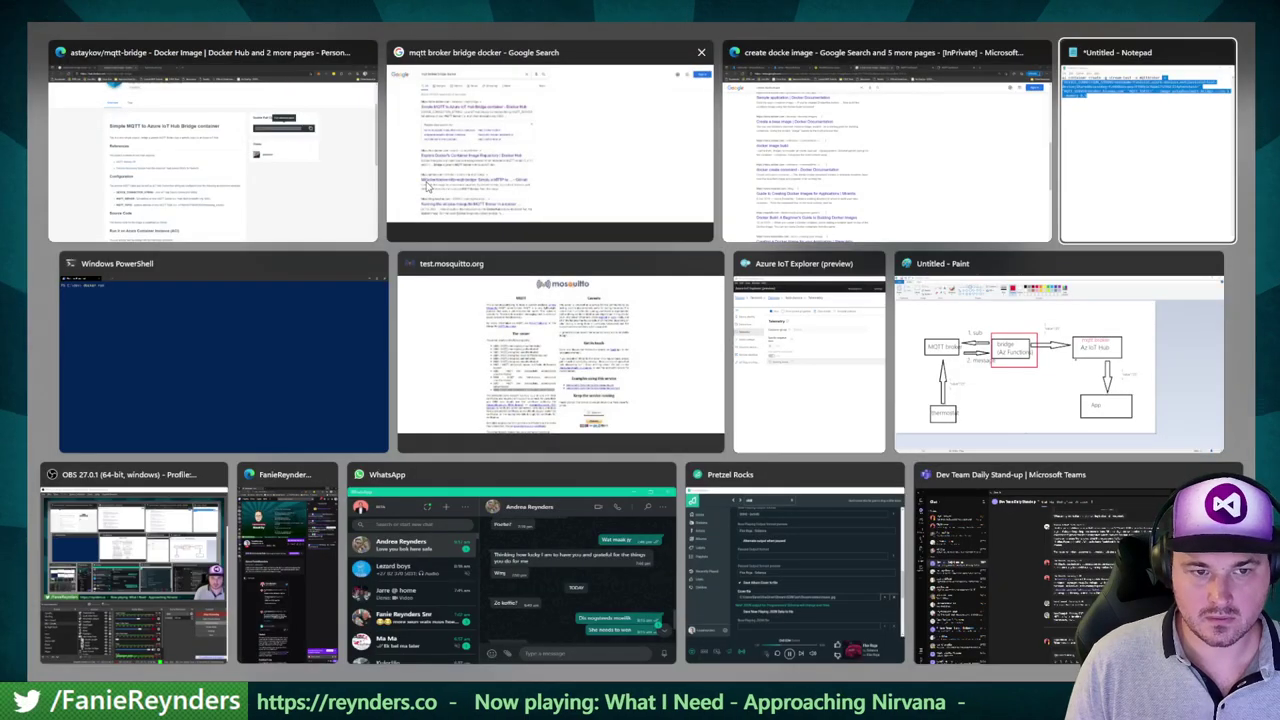
{"action": "key", "text": "alt+Tab"}
Turn the pasted pull command into 'docker run astaykov/mqtt-bridge' and append '-e'.
{"action": "key", "text": "ctrl+v"}
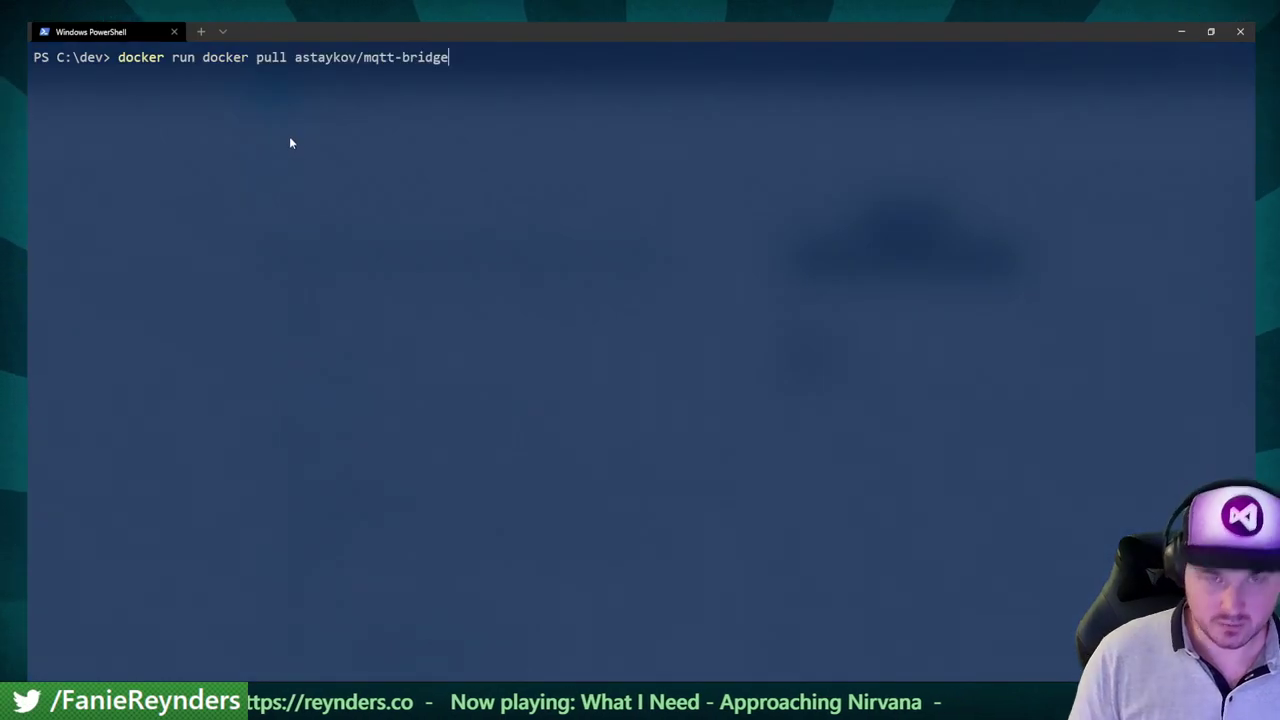
{"action": "key", "text": "ctrl+Left"}
{"action": "key", "text": "ctrl+Left"}
{"action": "key", "text": "ctrl+Left"}
{"action": "key", "text": "ctrl+Left"}
{"action": "key", "text": "ctrl+Left"}
{"action": "key", "text": "Delete"}
{"action": "key", "text": "Delete"}
{"action": "key", "text": "Delete"}
{"action": "key", "text": "Delete"}
{"action": "key", "text": "Delete"}
{"action": "key", "text": "Delete"}
{"action": "key", "text": "Delete"}
{"action": "key", "text": "Delete"}
{"action": "key", "text": "Delete"}
{"action": "key", "text": "Delete"}
{"action": "key", "text": "Delete"}
{"action": "key", "text": "Delete"}
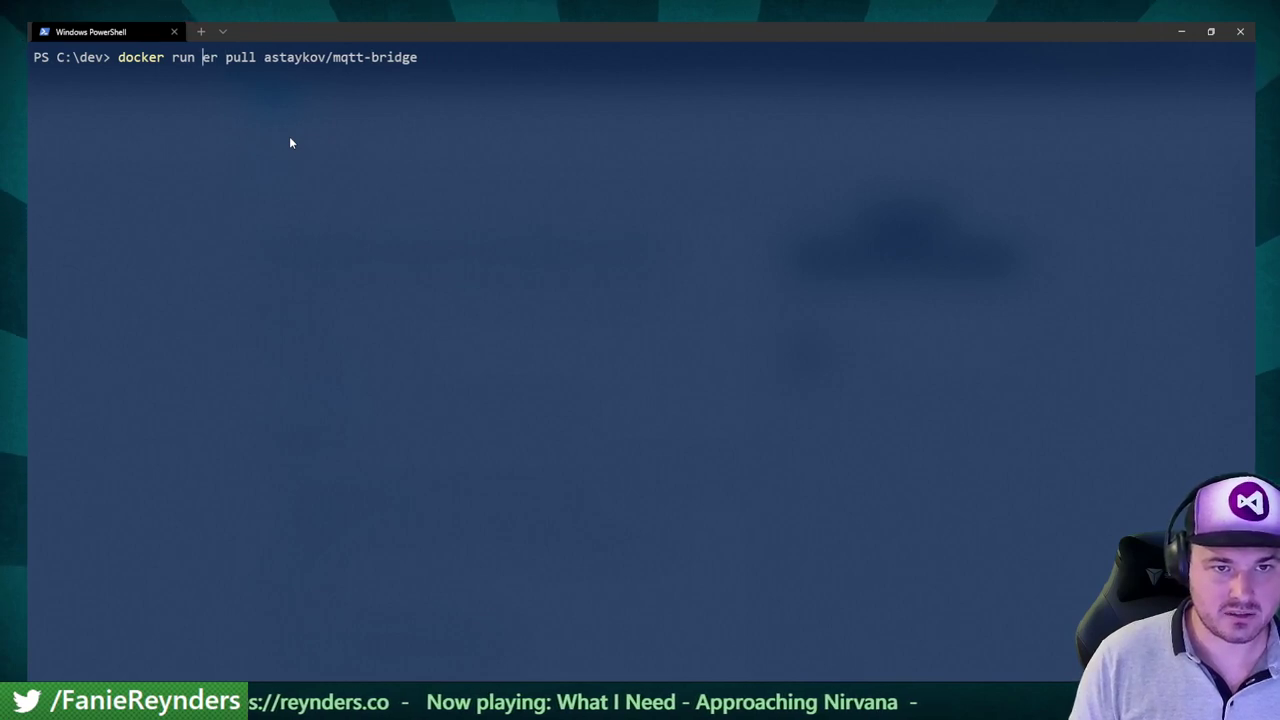
{"action": "key", "text": "End"}
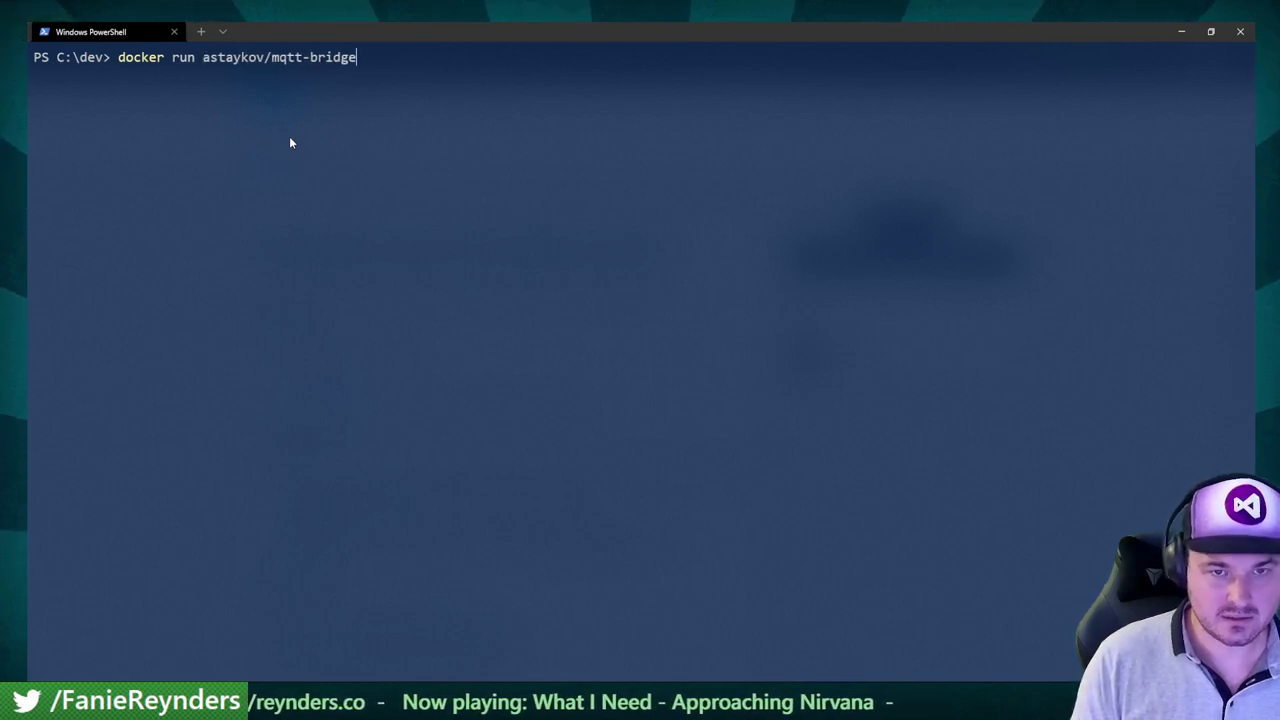
{"action": "type", "text": "-e"}
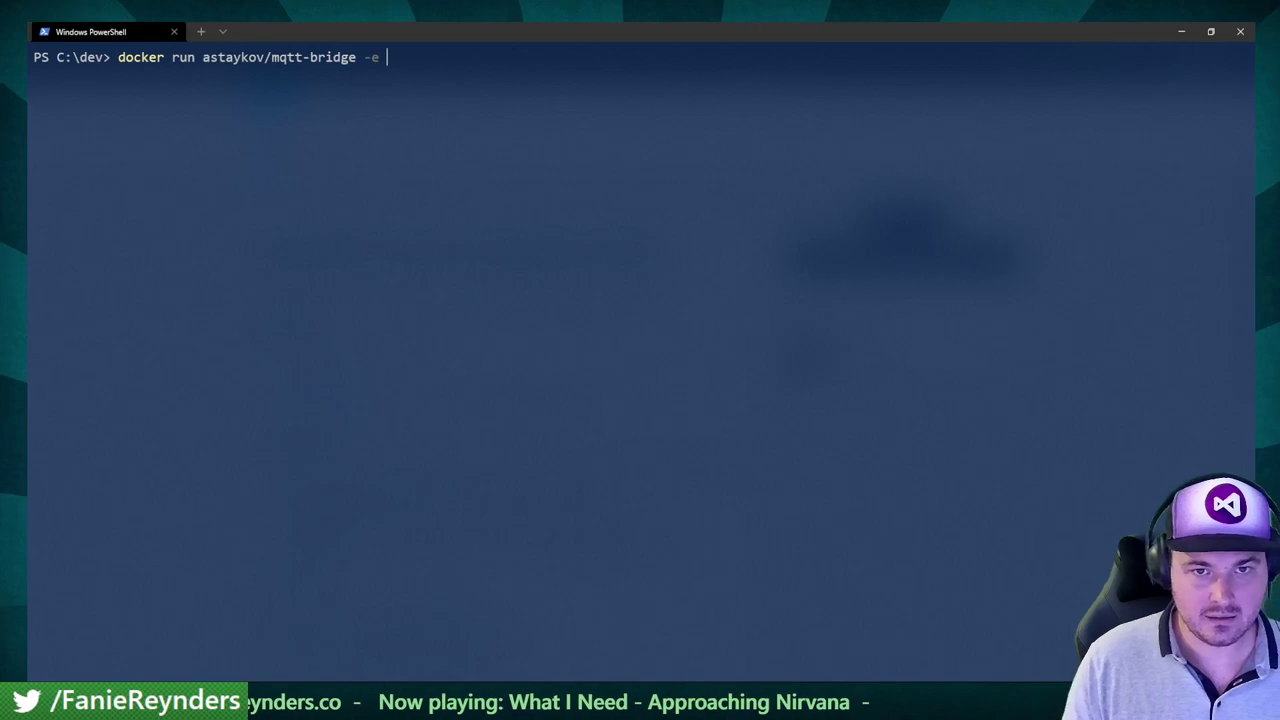
Copy the connection-string, MQTT_SERVER and MQTT_TOPIC arguments from Notepad into the command.
{"action": "key", "text": "alt+Tab"}
{"action": "key", "text": "alt+Tab"}
{"action": "key", "text": "alt+Tab"}
{"action": "key", "text": "alt+Tab"}
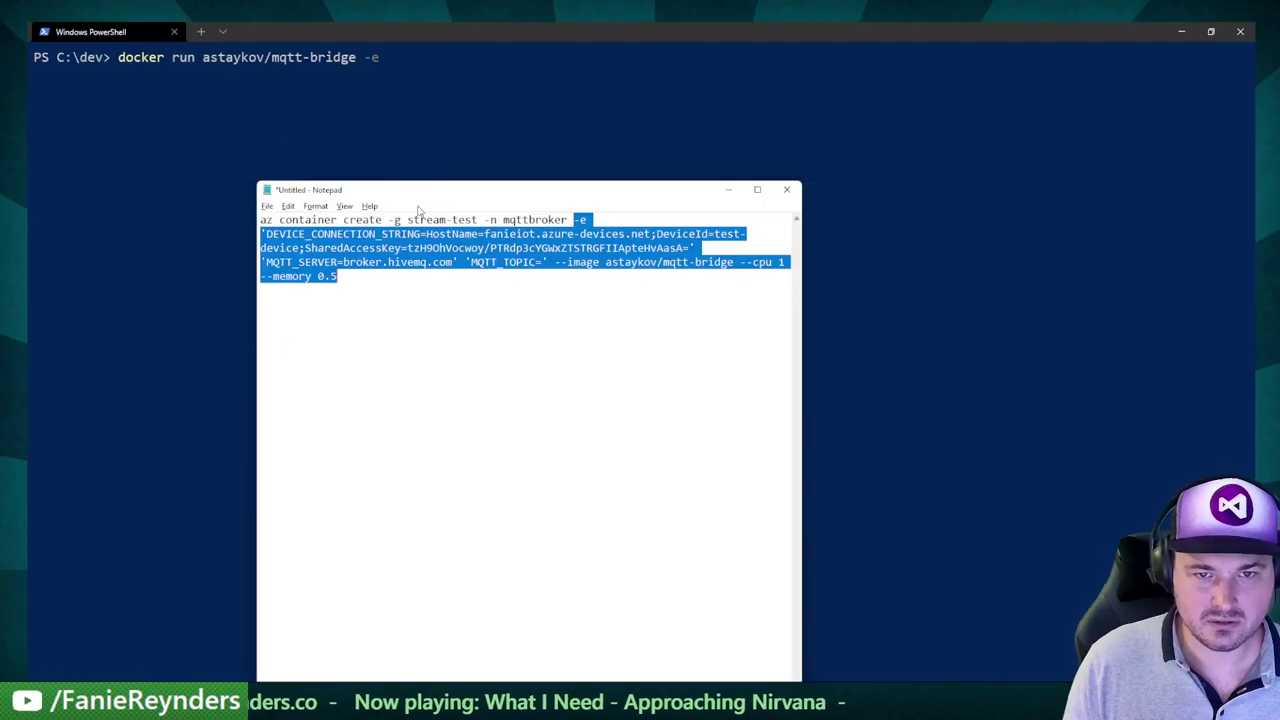
{"action": "right_click", "coordinate": [520, 240]}
{"action": "left_click", "coordinate": [545, 282]}
{"action": "key", "text": "alt+Tab"}
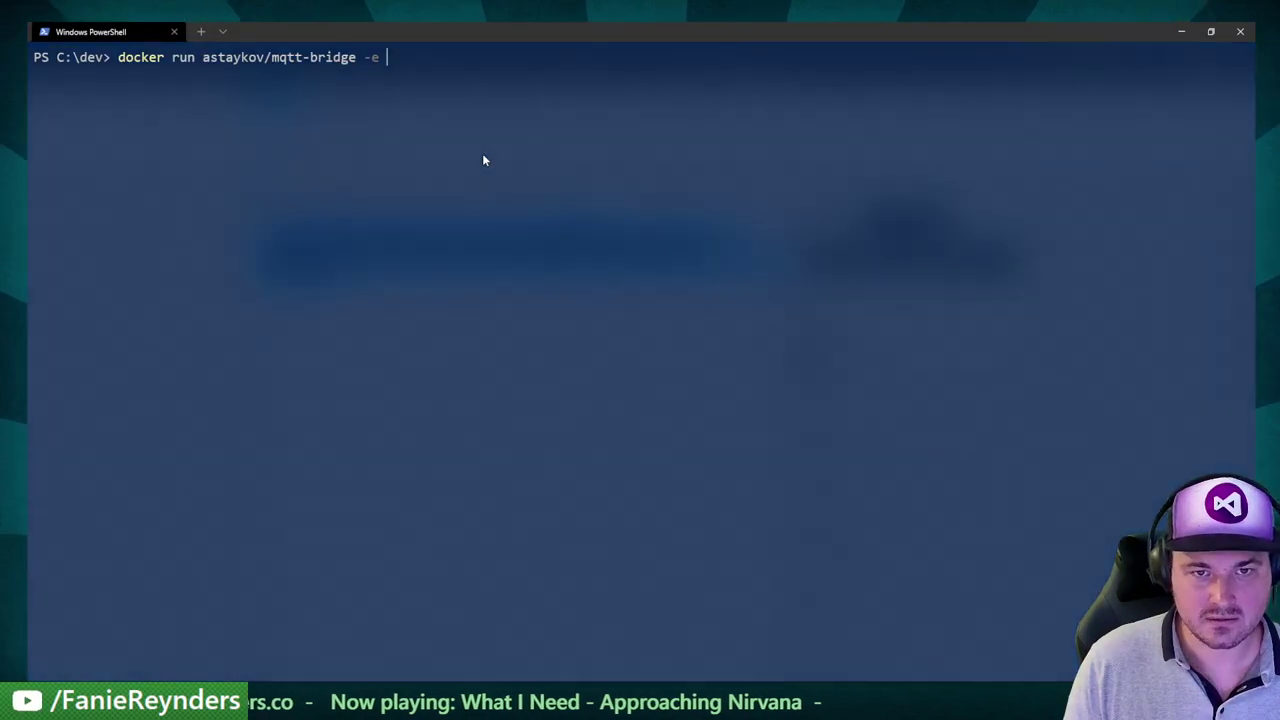
{"action": "key", "text": "ctrl+v"}
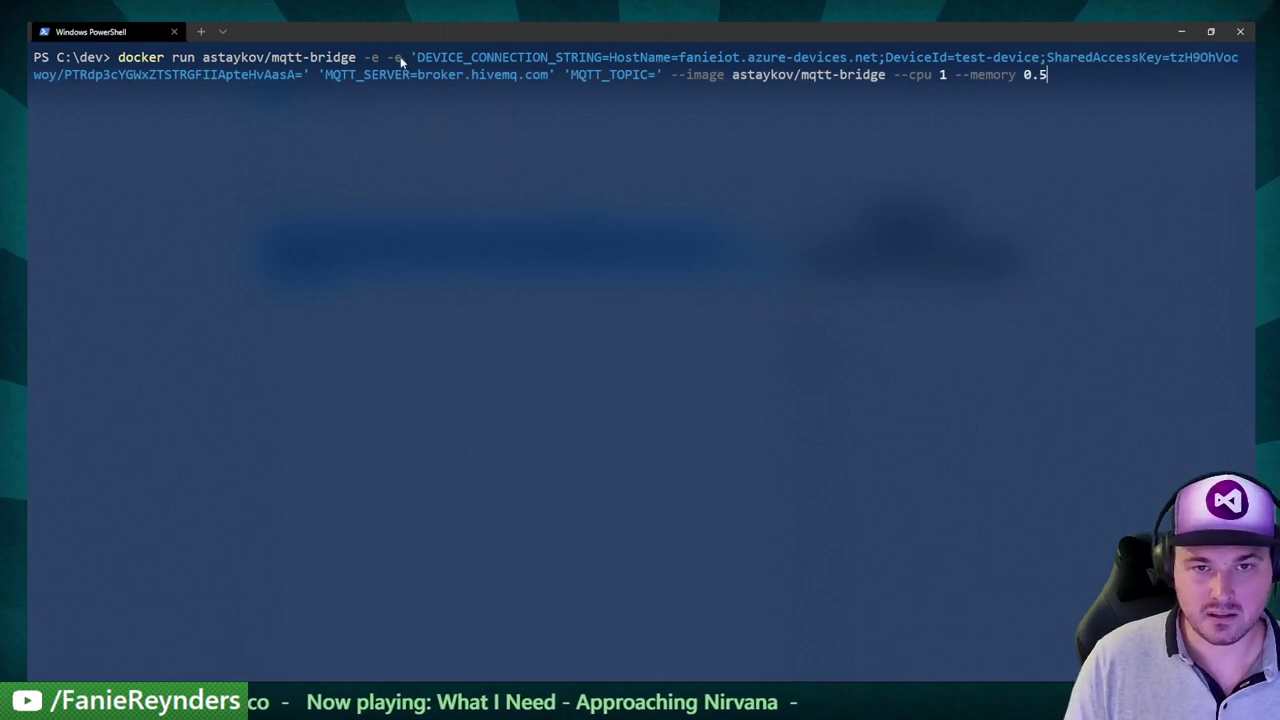
Remove the duplicate '-e' flag and run the container, which fails with an OCI '-e' error.
{"action": "key", "text": "Left"}
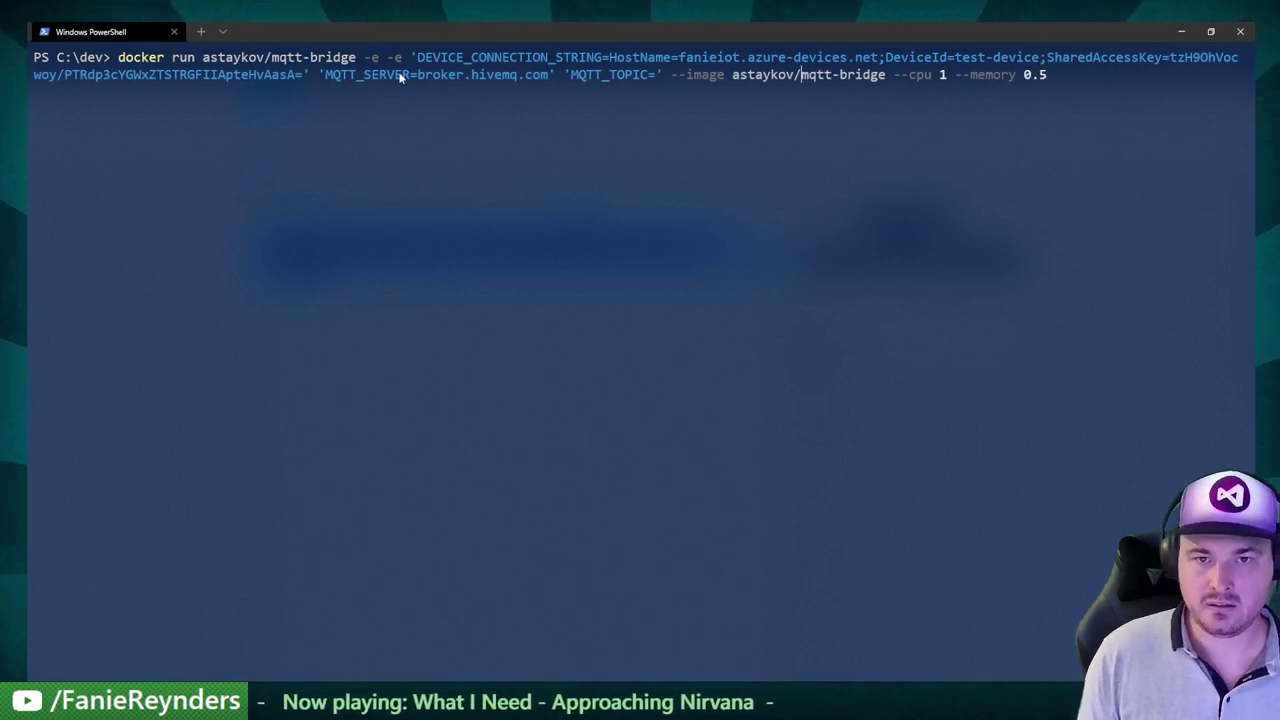
{"action": "key", "text": "ctrl+Left"}
{"action": "key", "text": "ctrl+Left"}
{"action": "key", "text": "ctrl+Left"}
{"action": "key", "text": "ctrl+Left"}
{"action": "key", "text": "ctrl+Left"}
{"action": "key", "text": "ctrl+Left"}
{"action": "key", "text": "ctrl+Left"}
{"action": "key", "text": "ctrl+Left"}
{"action": "key", "text": "ctrl+Left"}
{"action": "key", "text": "ctrl+Left"}
{"action": "key", "text": "ctrl+Left"}
{"action": "key", "text": "ctrl+Left"}
{"action": "key", "text": "ctrl+Left"}
{"action": "key", "text": "ctrl+Left"}
{"action": "key", "text": "ctrl+Left"}
{"action": "key", "text": "ctrl+Left"}
{"action": "key", "text": "ctrl+Left"}
{"action": "key", "text": "ctrl+Left"}
{"action": "key", "text": "ctrl+Left"}
{"action": "key", "text": "ctrl+Left"}
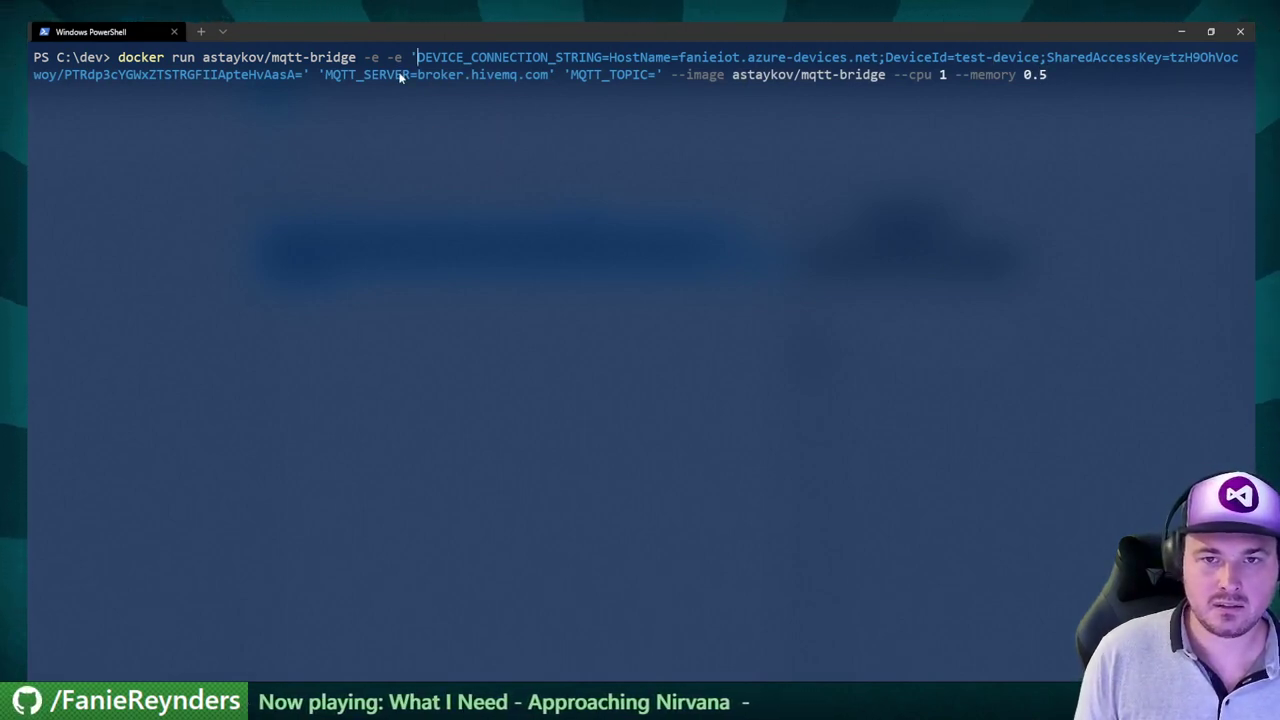
{"action": "key", "text": "ctrl+Left"}
{"action": "key", "text": "BackSpace"}
{"action": "key", "text": "BackSpace"}
{"action": "key", "text": "BackSpace"}
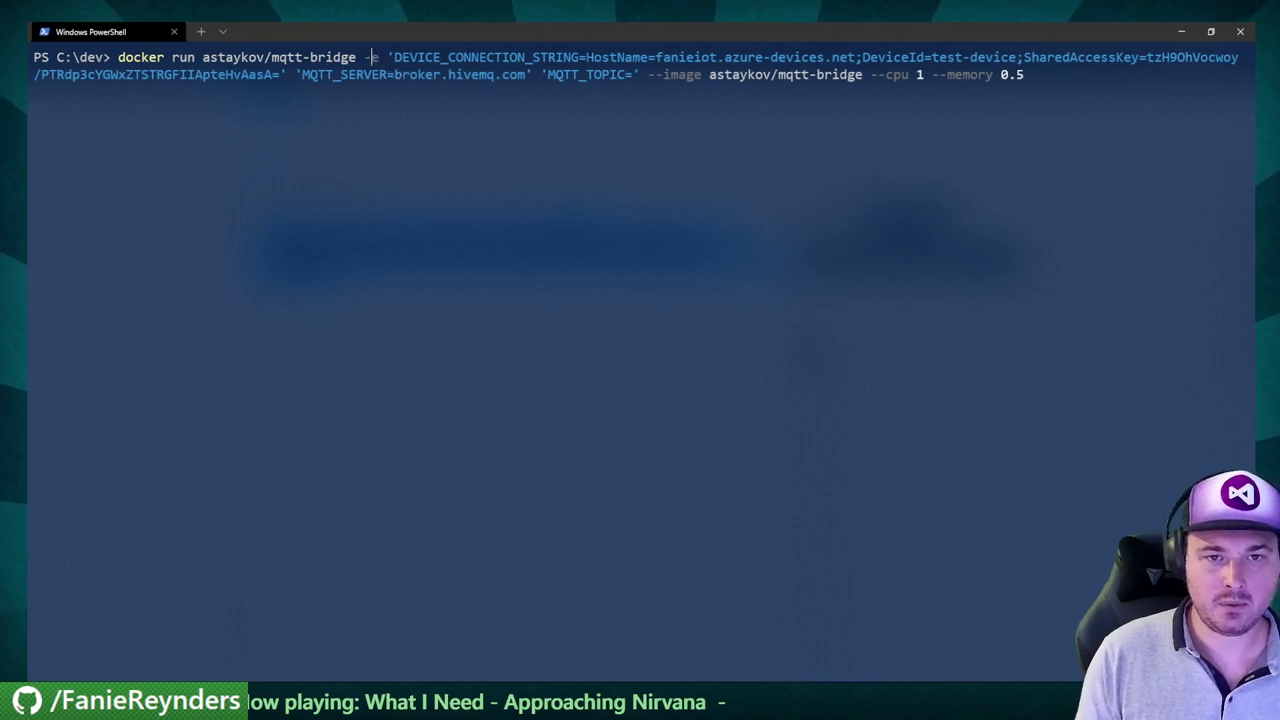
{"action": "key", "text": "Return"}
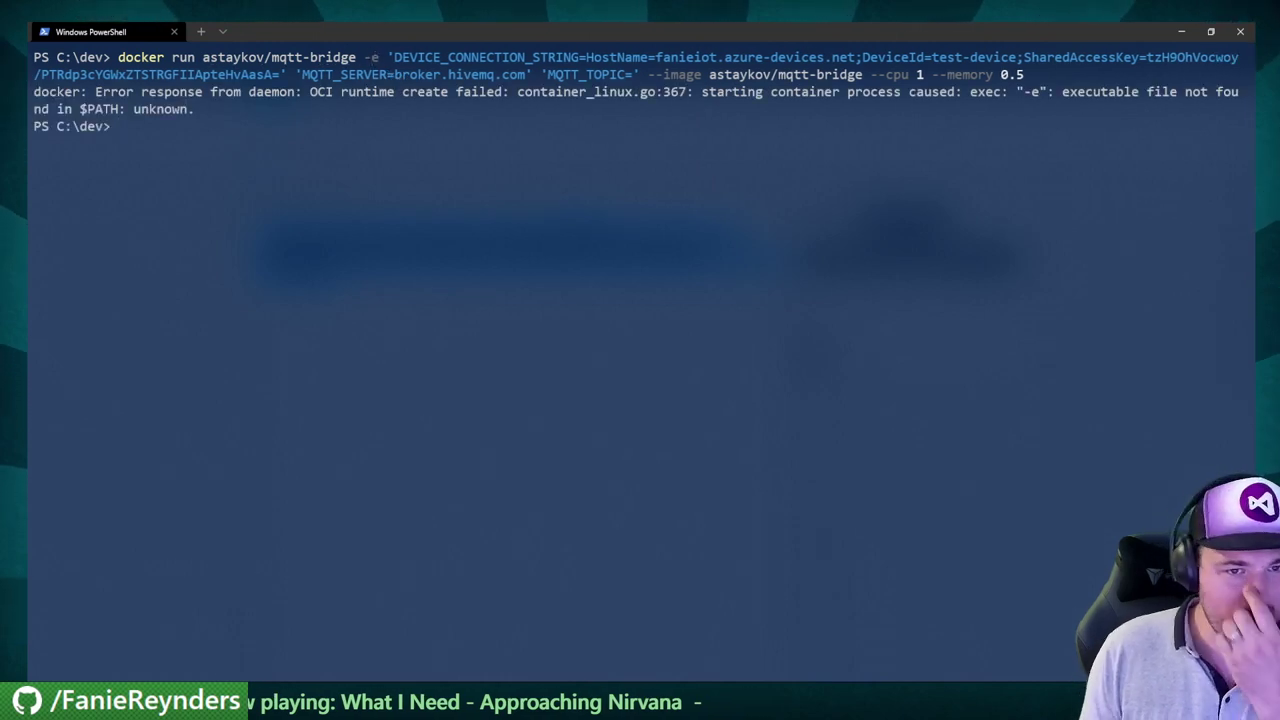
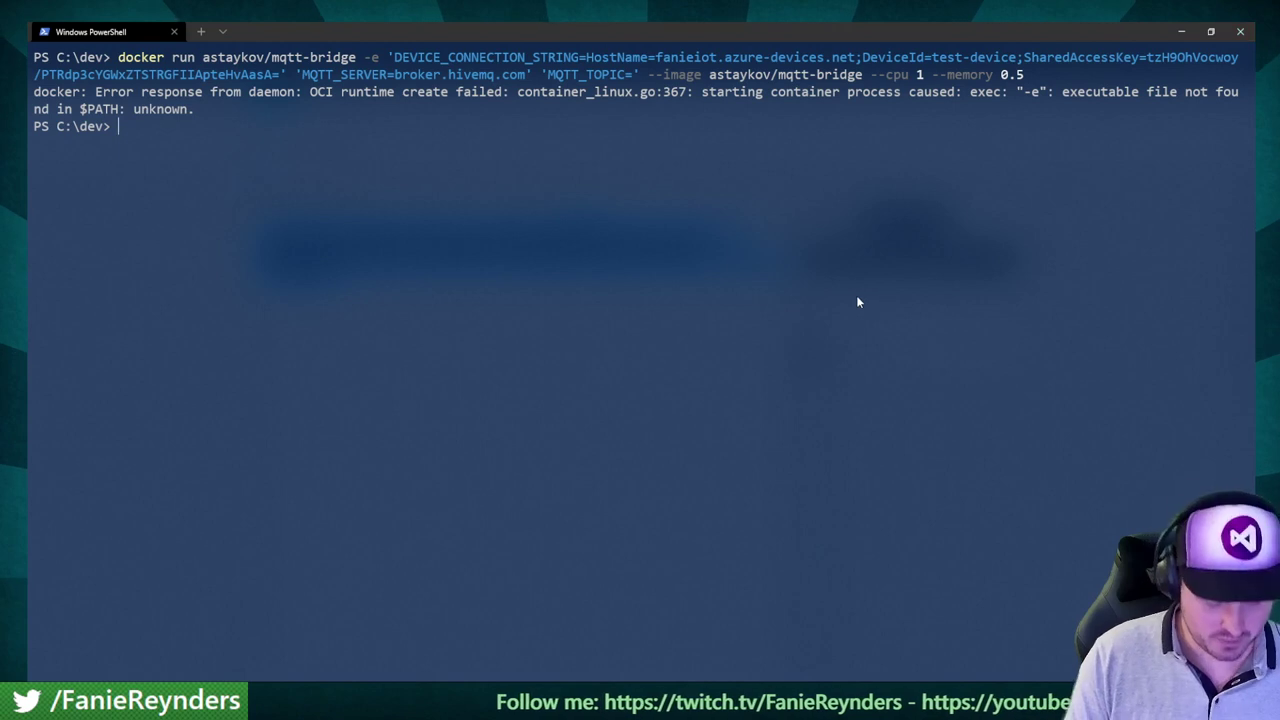
Start a Node.js session in PowerShell, try leaving it with Ctrl+C and exit, then minimize the window.
{"action": "type", "text": "node"}
{"action": "key", "text": "Return"}
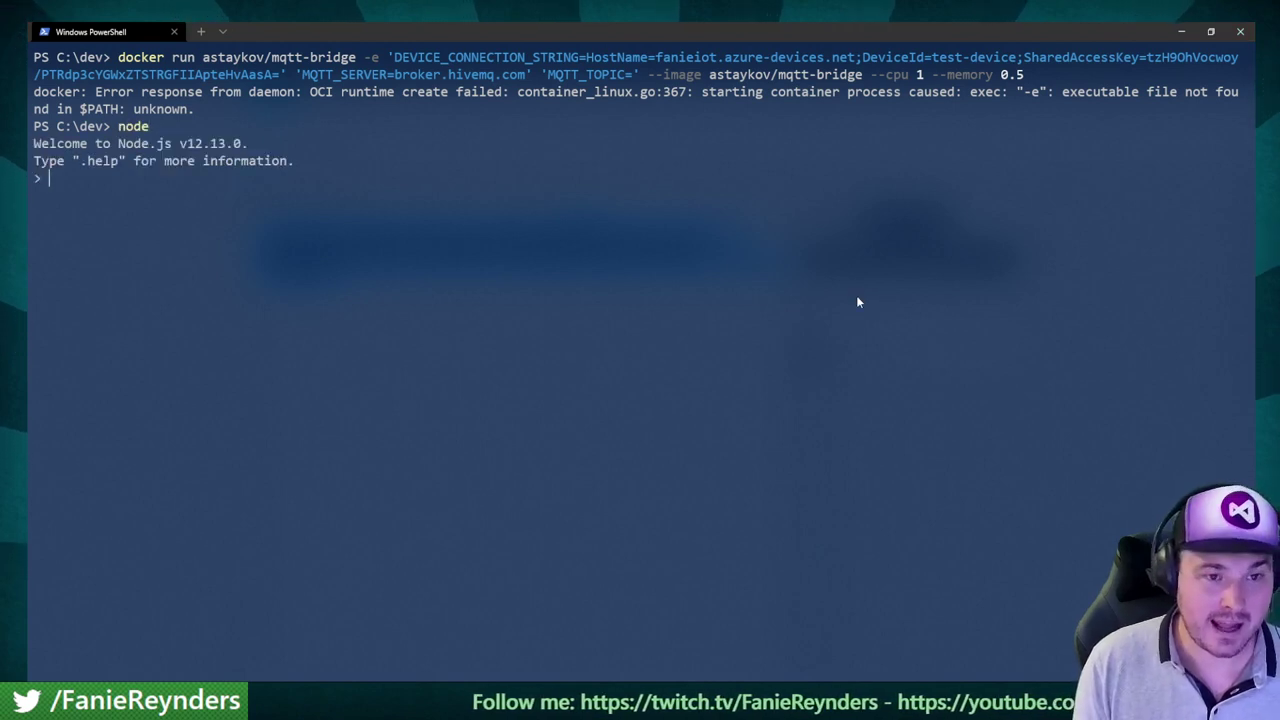
{"action": "key", "text": "ctrl+c"}
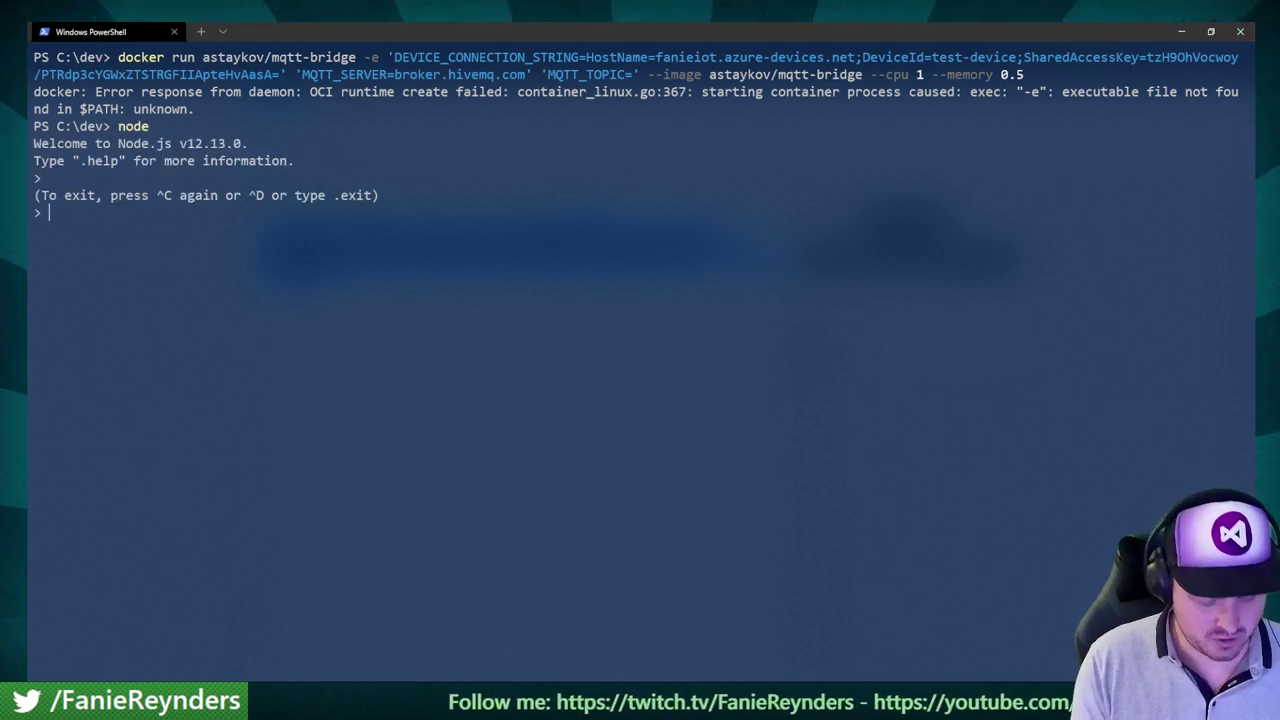
{"action": "type", "text": "exit"}
{"action": "key", "text": "Return"}
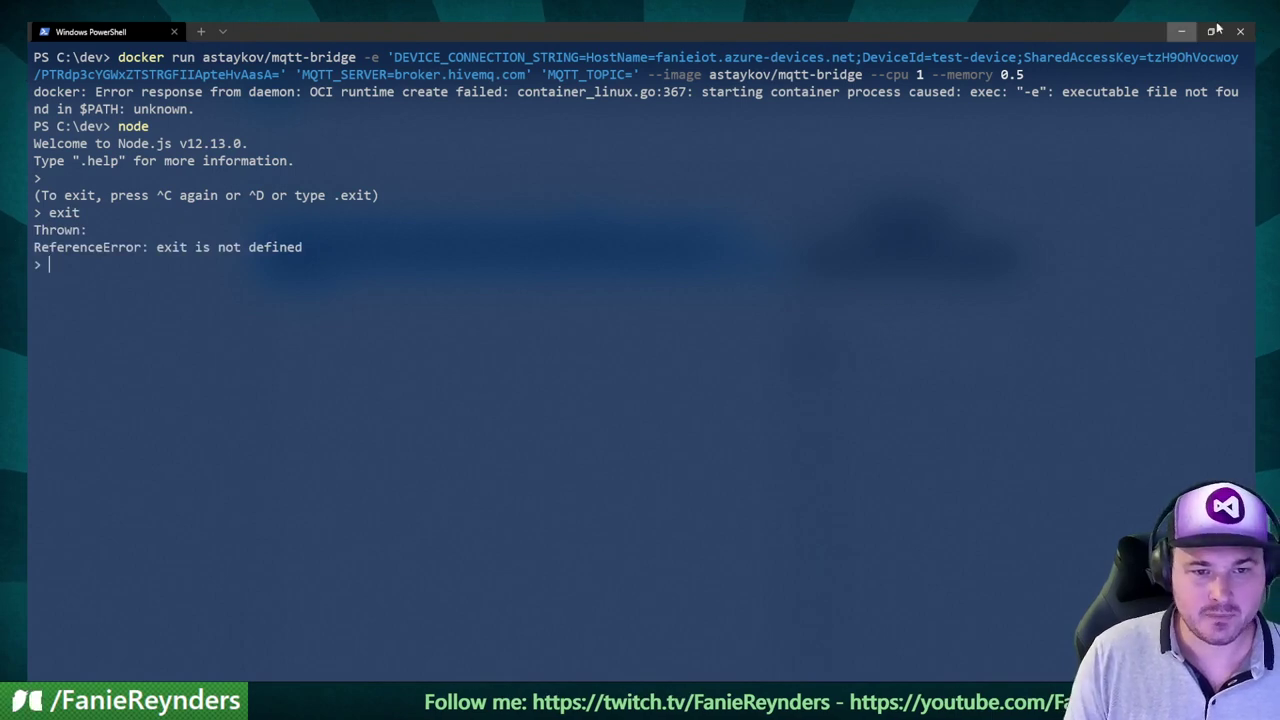
{"action": "left_click", "coordinate": [1181, 31]}
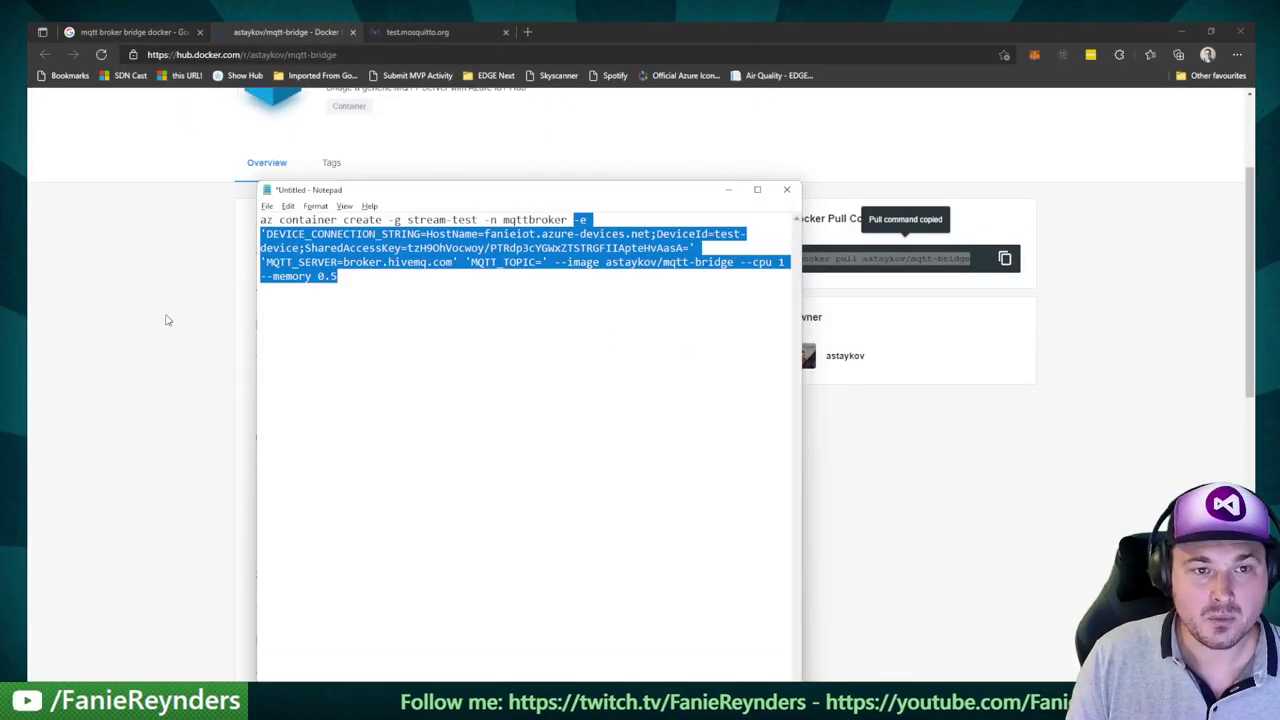
Revisit the astaykov/mqtt-bridge Docker Hub page, then return to the 'mqtt broker bridge docker' Google results.
{"action": "left_click", "coordinate": [168, 320]}
{"action": "scroll", "coordinate": [352, 277], "scroll_direction": "up", "scroll_amount": 2}
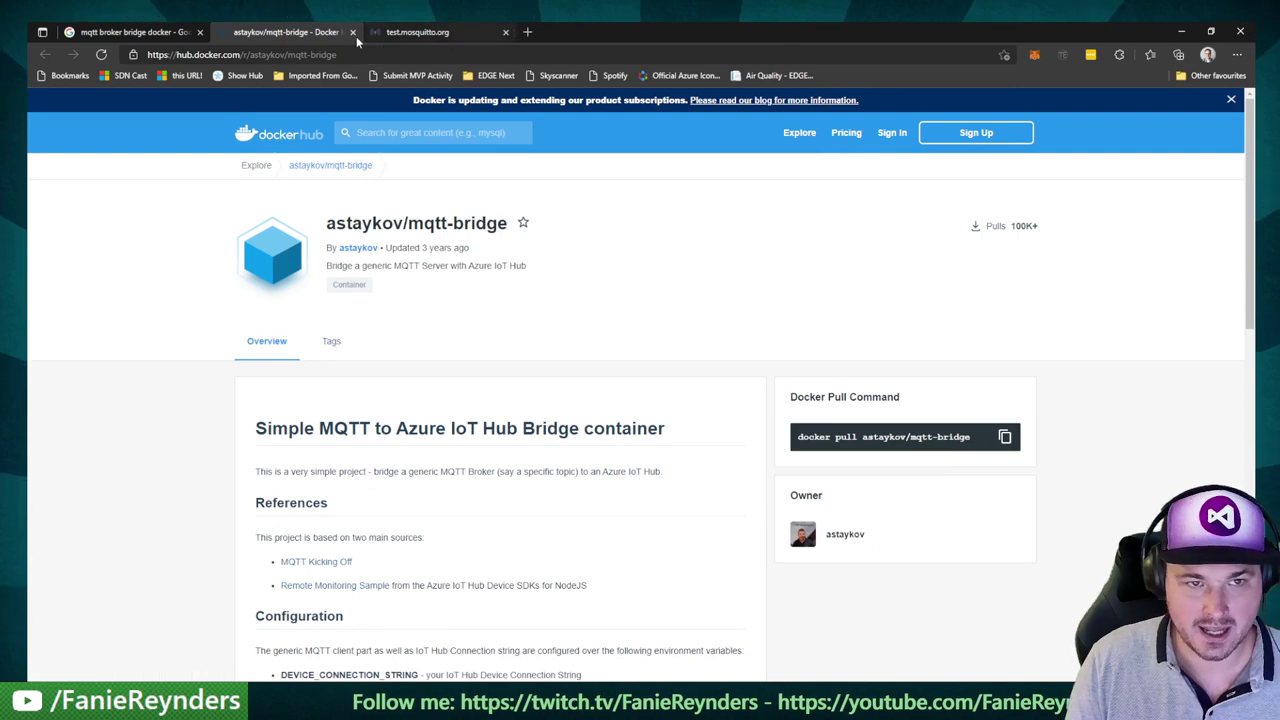
{"action": "left_click", "coordinate": [130, 32]}
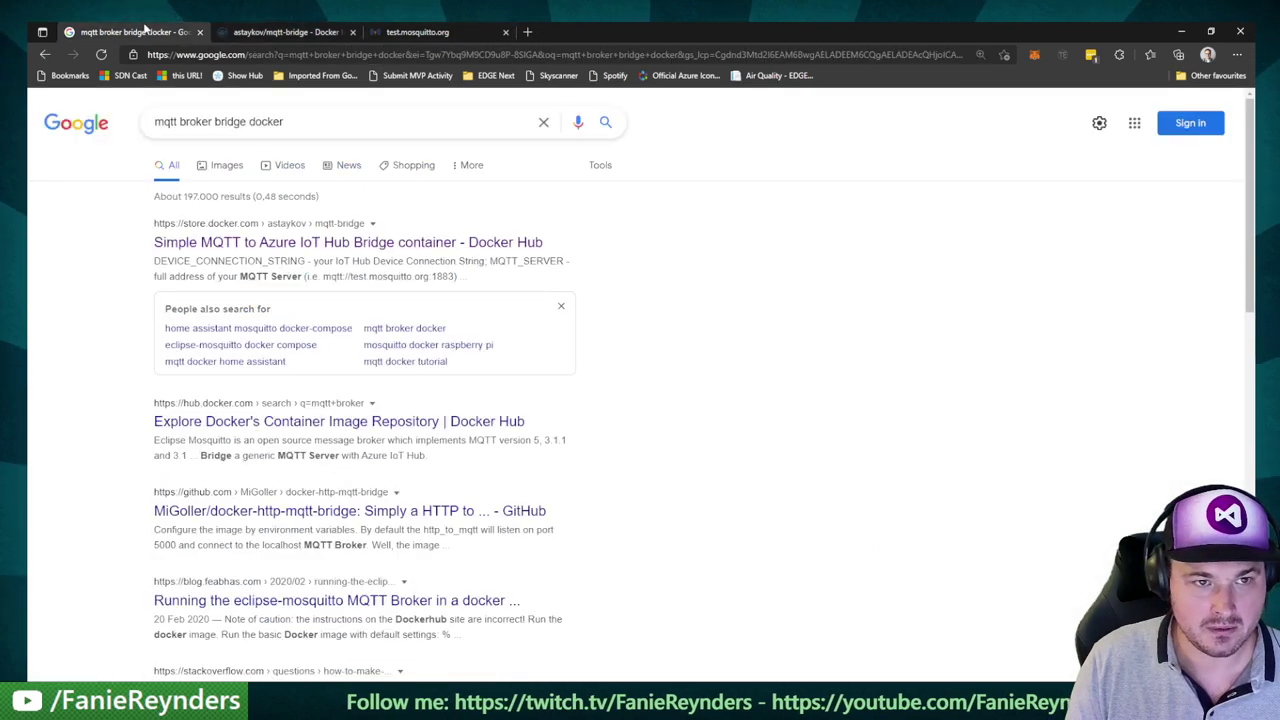
{"action": "left_click", "coordinate": [278, 246]}
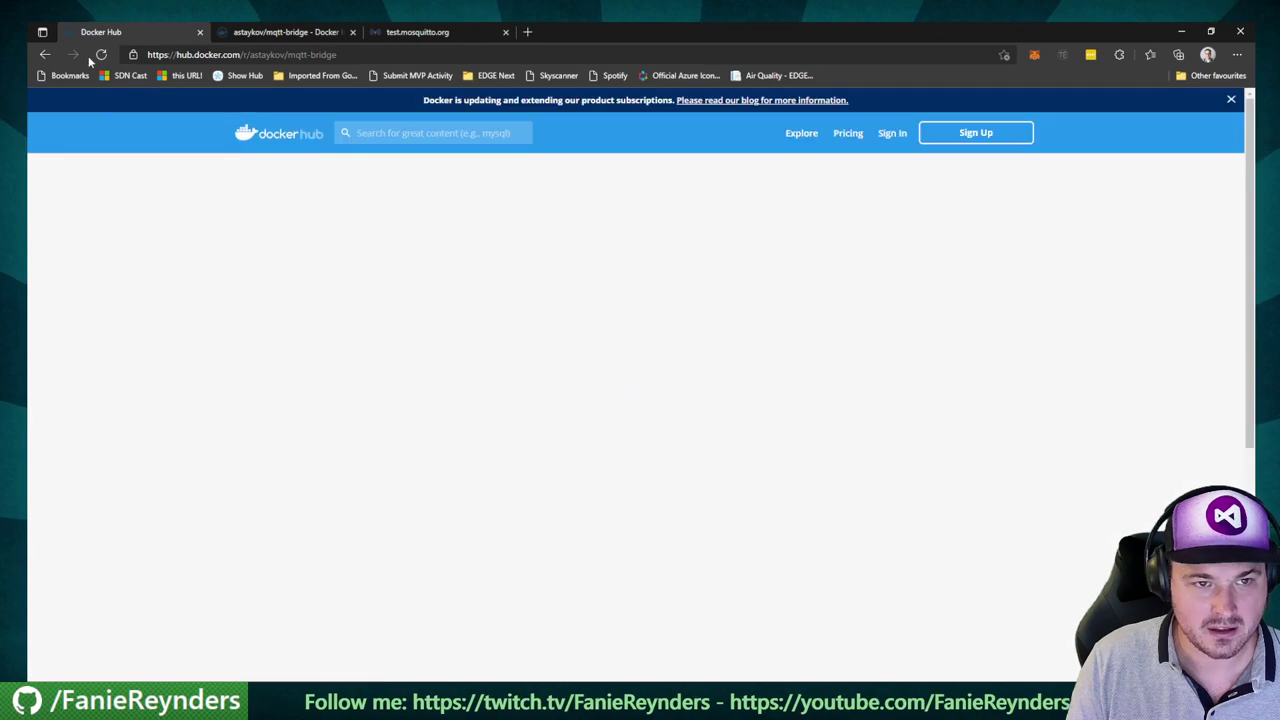
{"action": "left_click", "coordinate": [44, 55]}
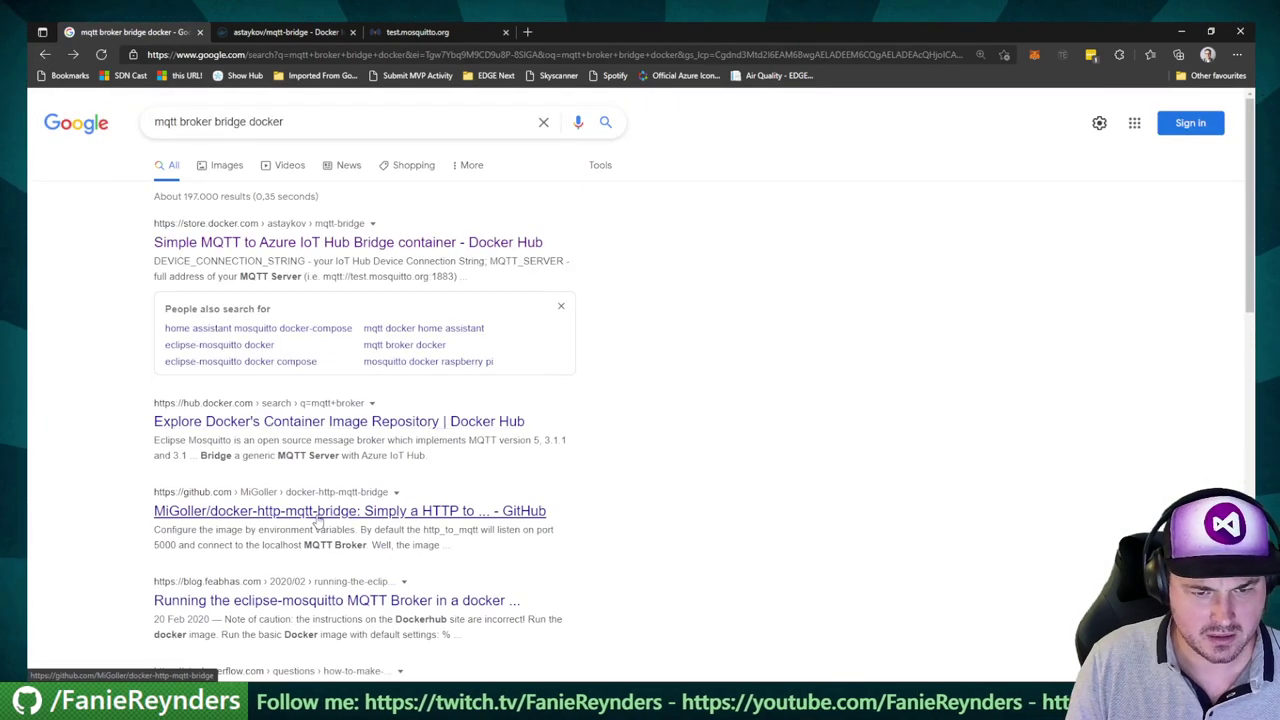
Open the MiGoller/docker-http-mqtt-bridge GitHub result in a new tab and read its README.
{"action": "middle_click", "coordinate": [317, 514]}
{"action": "left_click", "coordinate": [285, 32]}
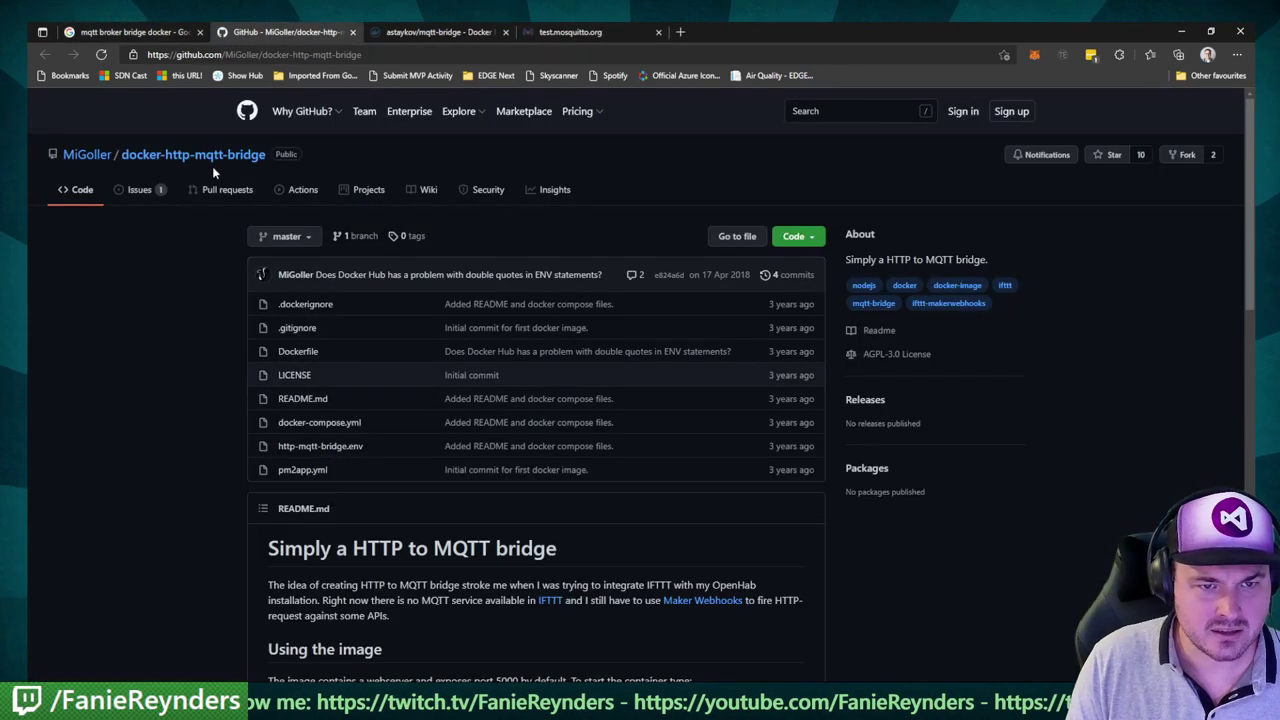
{"action": "scroll", "coordinate": [237, 192], "scroll_direction": "down", "scroll_amount": 4}
{"action": "scroll", "coordinate": [503, 436], "scroll_direction": "down", "scroll_amount": 2}
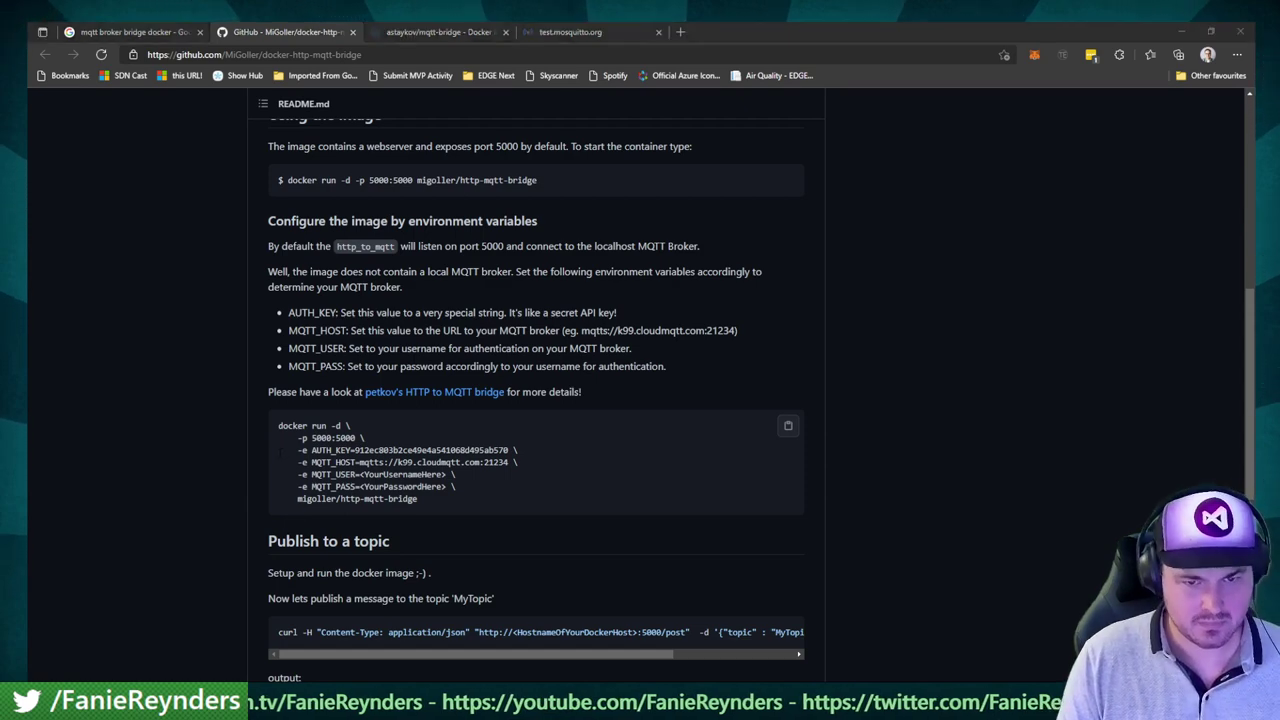
Return to the Google results and paste the bridge container arguments into a new PowerShell window.
{"action": "key", "text": "alt+tab"}
{"action": "key", "text": "Escape"}
{"action": "key", "text": "ctrl+shift+Tab"}
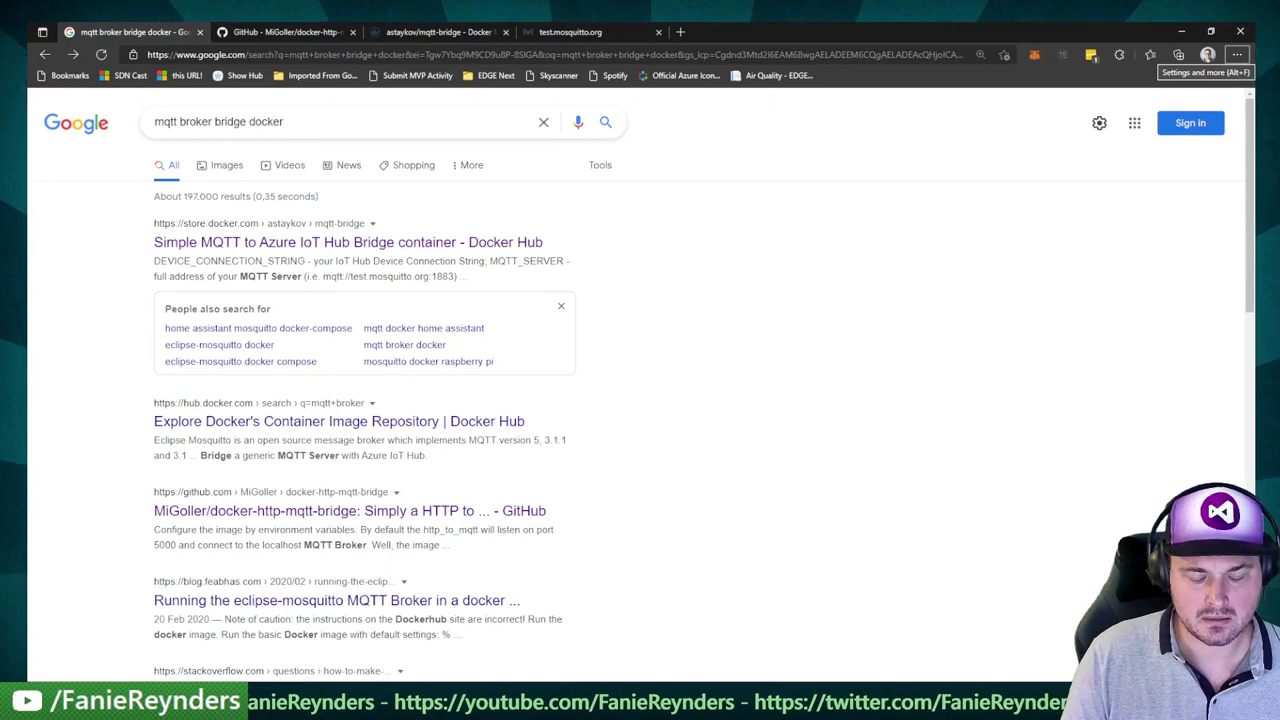
{"action": "left_click", "coordinate": [857, 574]}
{"action": "key", "text": "ctrl+v"}
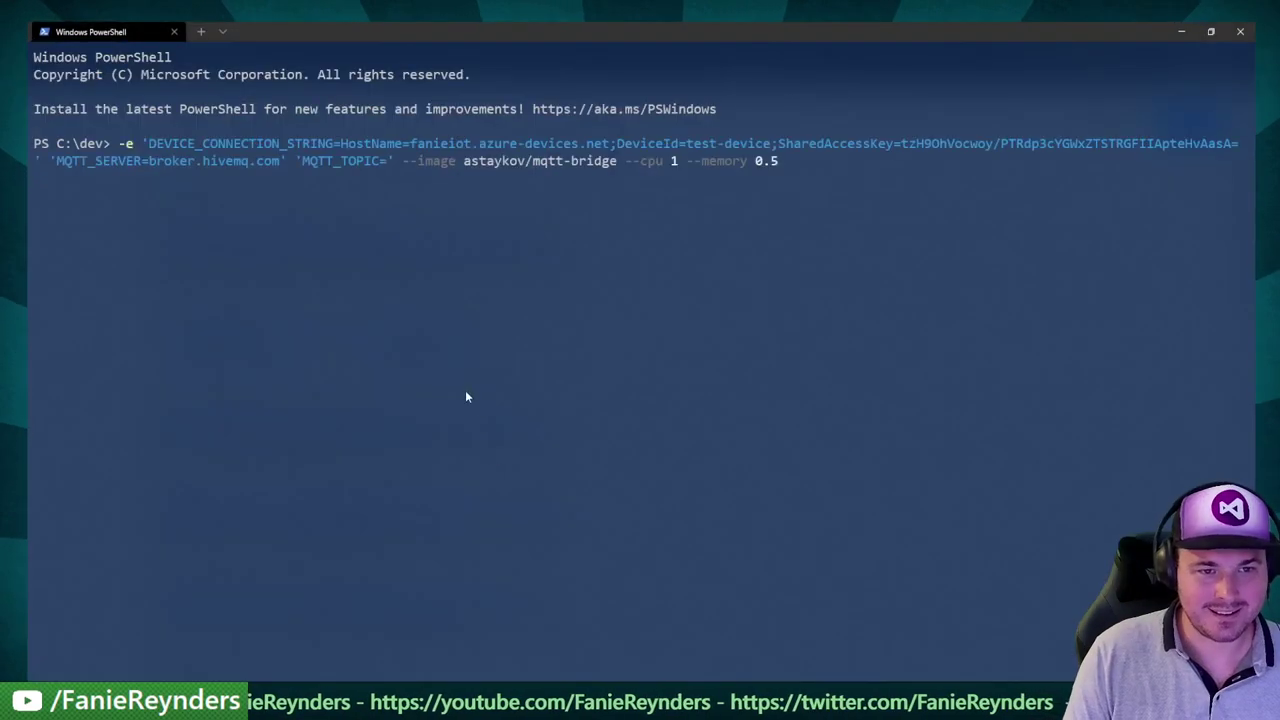
Prefix the pasted arguments with 'docker run' and execute it, getting a lowercase repository name error.
{"action": "key", "text": "Left"}
{"action": "key", "text": "Left"}
{"action": "key", "text": "Left"}
{"action": "key", "text": "Left"}
{"action": "key", "text": "Left"}
{"action": "key", "text": "Left"}
{"action": "key", "text": "Left"}
{"action": "key", "text": "Left"}
{"action": "key", "text": "Left"}
{"action": "key", "text": "Left"}
{"action": "key", "text": "Left"}
{"action": "key", "text": "Left"}
{"action": "key", "text": "Left"}
{"action": "key", "text": "Left"}
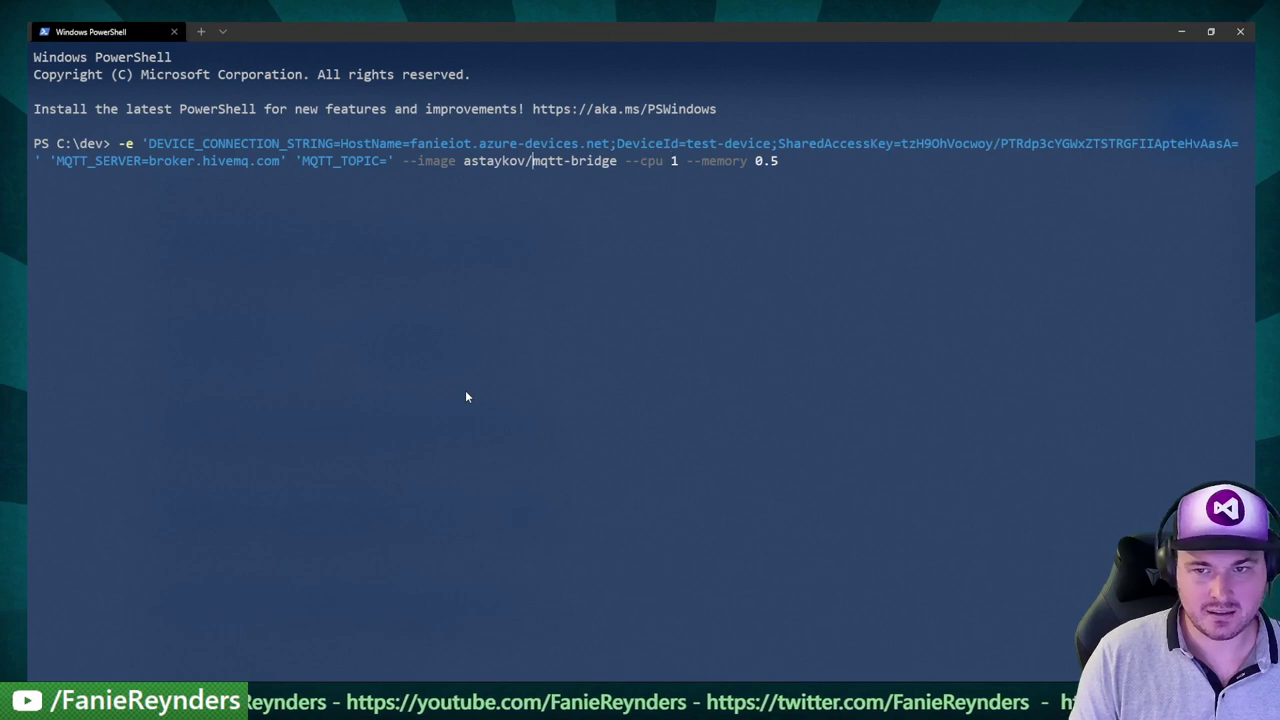
{"action": "key", "text": "Left"}
{"action": "key", "text": "Left"}
{"action": "key", "text": "Left"}
{"action": "key", "text": "Left"}
{"action": "key", "text": "Left"}
{"action": "key", "text": "Left"}
{"action": "key", "text": "Left"}
{"action": "key", "text": "Left"}
{"action": "key", "text": "Left"}
{"action": "key", "text": "Left"}
{"action": "key", "text": "Left"}
{"action": "key", "text": "Left"}
{"action": "key", "text": "Left"}
{"action": "key", "text": "Left"}
{"action": "key", "text": "Left"}
{"action": "key", "text": "Left"}
{"action": "key", "text": "Left"}
{"action": "key", "text": "Left"}
{"action": "key", "text": "Left"}
{"action": "key", "text": "Left"}
{"action": "key", "text": "Left"}
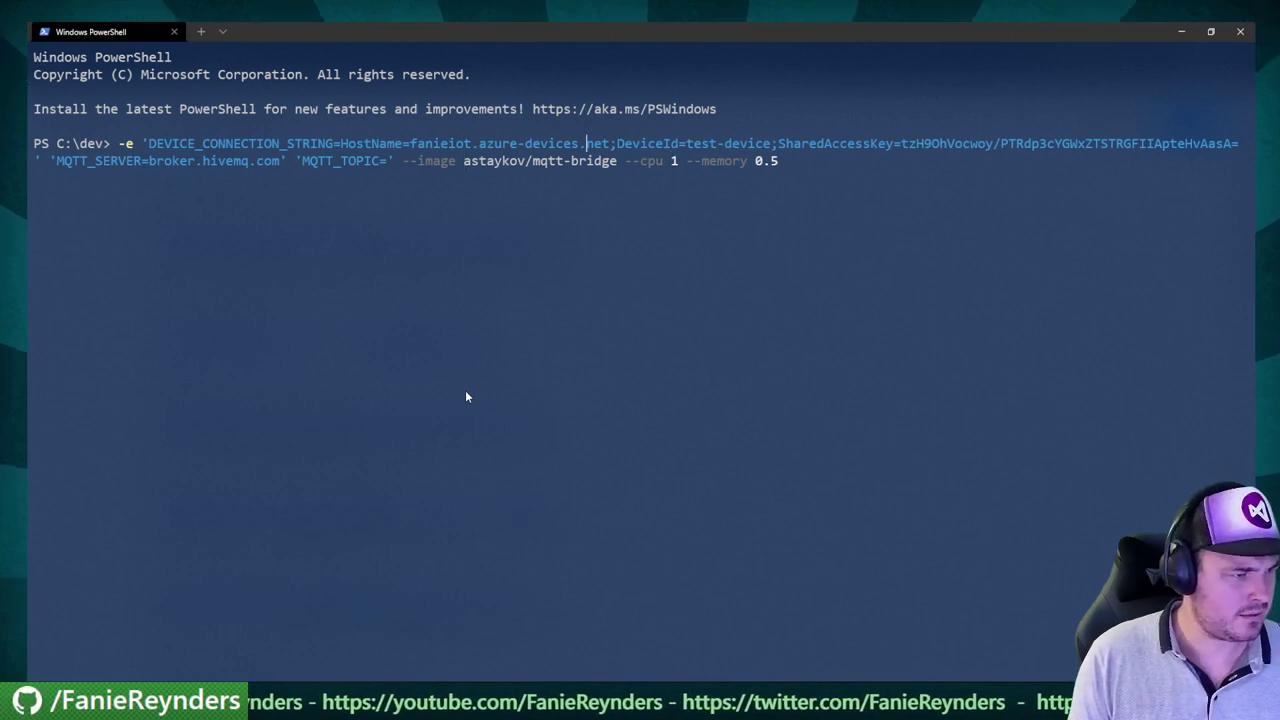
{"action": "key", "text": "Home"}
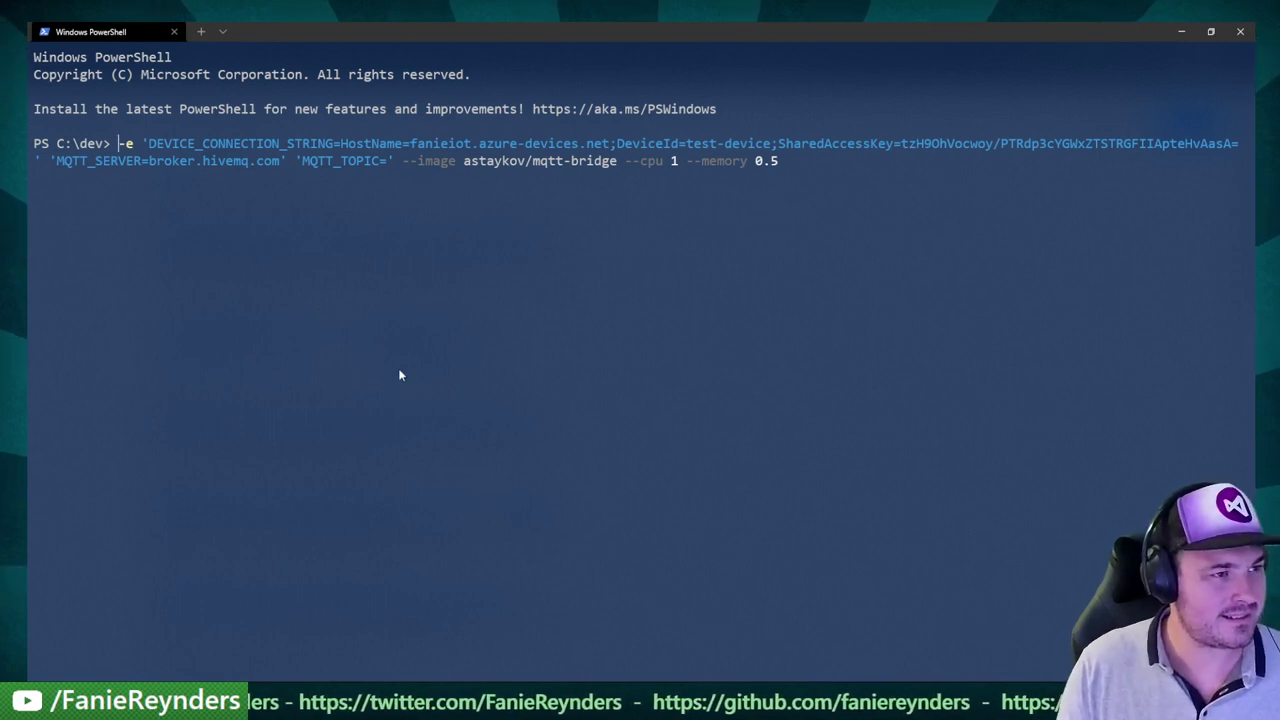
{"action": "type", "text": "docker"}
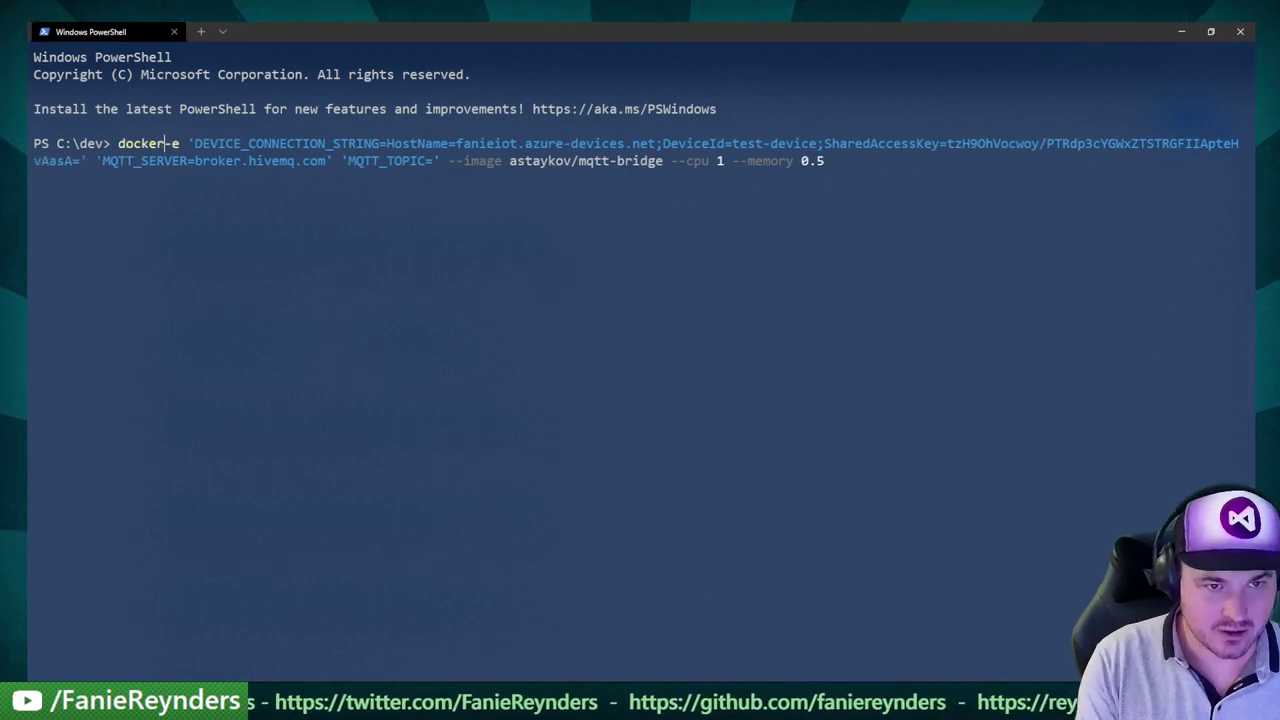
{"action": "type", "text": " run"}
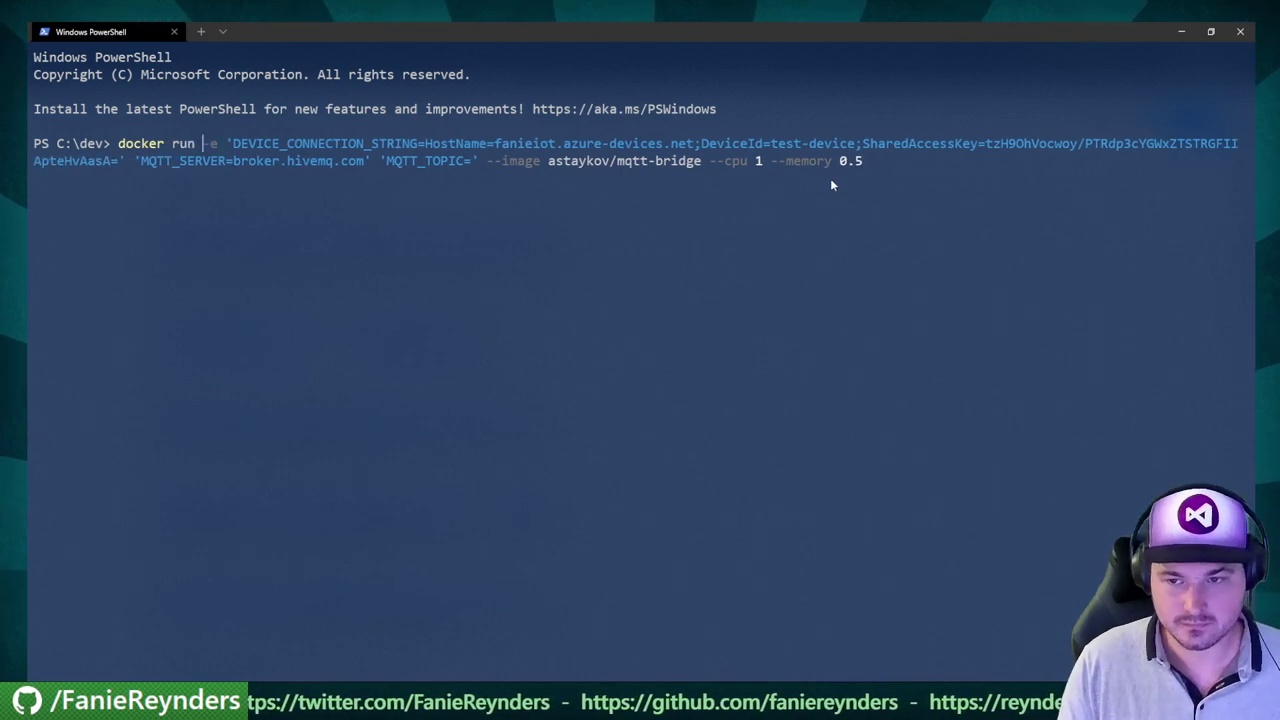
{"action": "key", "text": "End"}
{"action": "key", "text": "ctrl+Left"}
{"action": "key", "text": "ctrl+Left"}
{"action": "key", "text": "ctrl+Left"}
{"action": "key", "text": "ctrl+Left"}
{"action": "key", "text": "ctrl+Left"}
{"action": "key", "text": "ctrl+Left"}
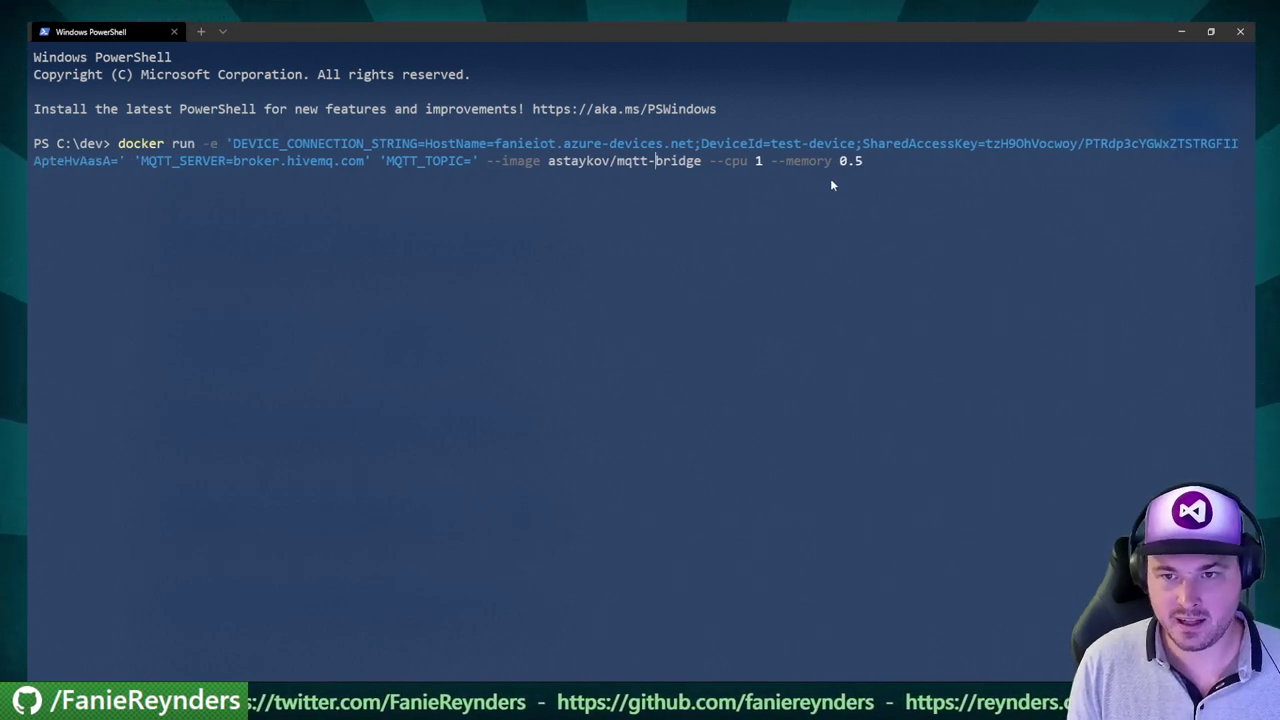
{"action": "key", "text": "End"}
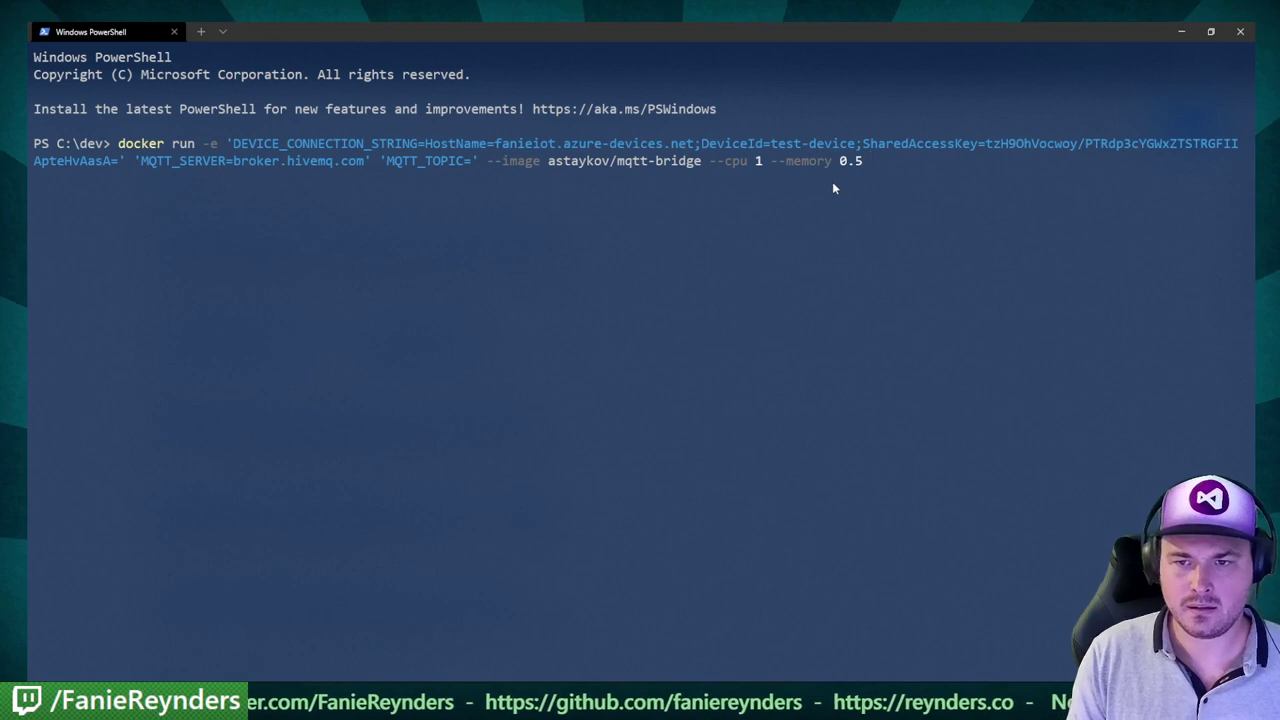
{"action": "key", "text": "Return"}
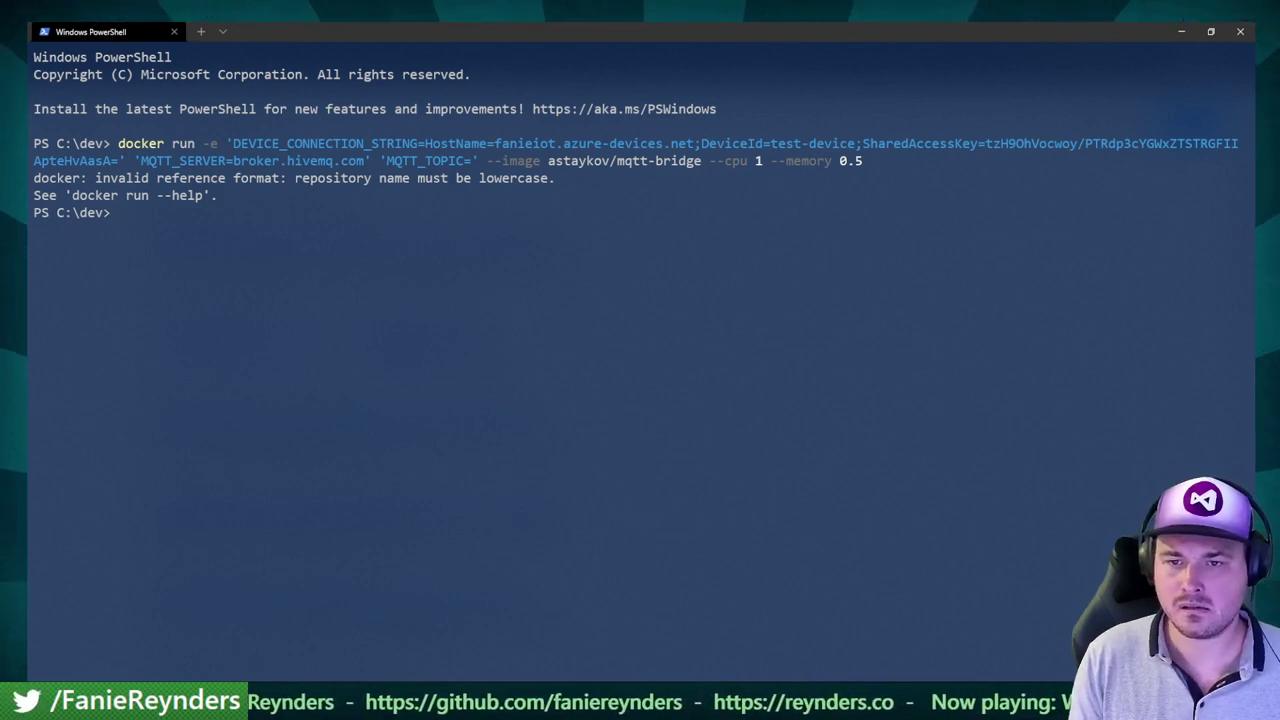
{"action": "key", "text": "Up"}
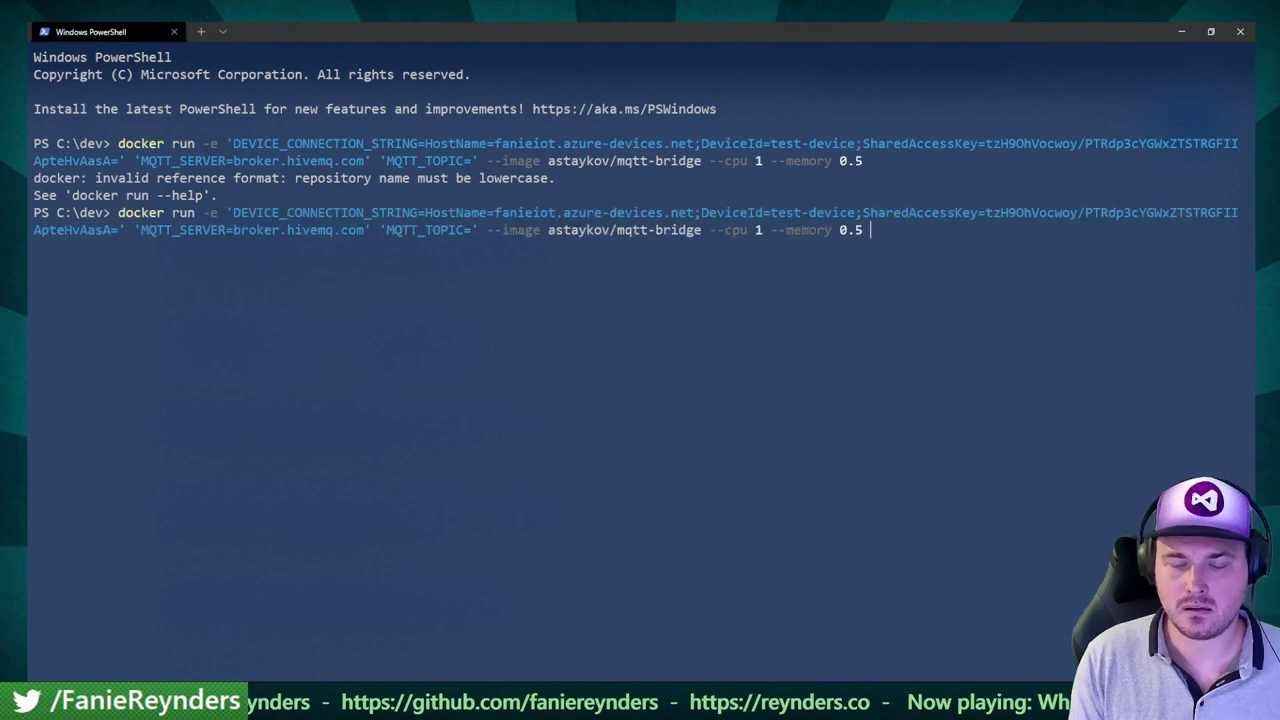
Drop the memory, cpu and --image options and move the astaykov/mqtt-bridge image right after docker run.
{"action": "key", "text": "BackSpace"}
{"action": "key", "text": "BackSpace"}
{"action": "key", "text": "BackSpace"}
{"action": "key", "text": "BackSpace"}
{"action": "key", "text": "BackSpace"}
{"action": "key", "text": "BackSpace"}
{"action": "key", "text": "BackSpace"}
{"action": "key", "text": "BackSpace"}
{"action": "key", "text": "BackSpace"}
{"action": "key", "text": "BackSpace"}
{"action": "key", "text": "BackSpace"}
{"action": "key", "text": "BackSpace"}
{"action": "key", "text": "BackSpace"}
{"action": "key", "text": "BackSpace"}
{"action": "key", "text": "BackSpace"}
{"action": "key", "text": "BackSpace"}
{"action": "key", "text": "BackSpace"}
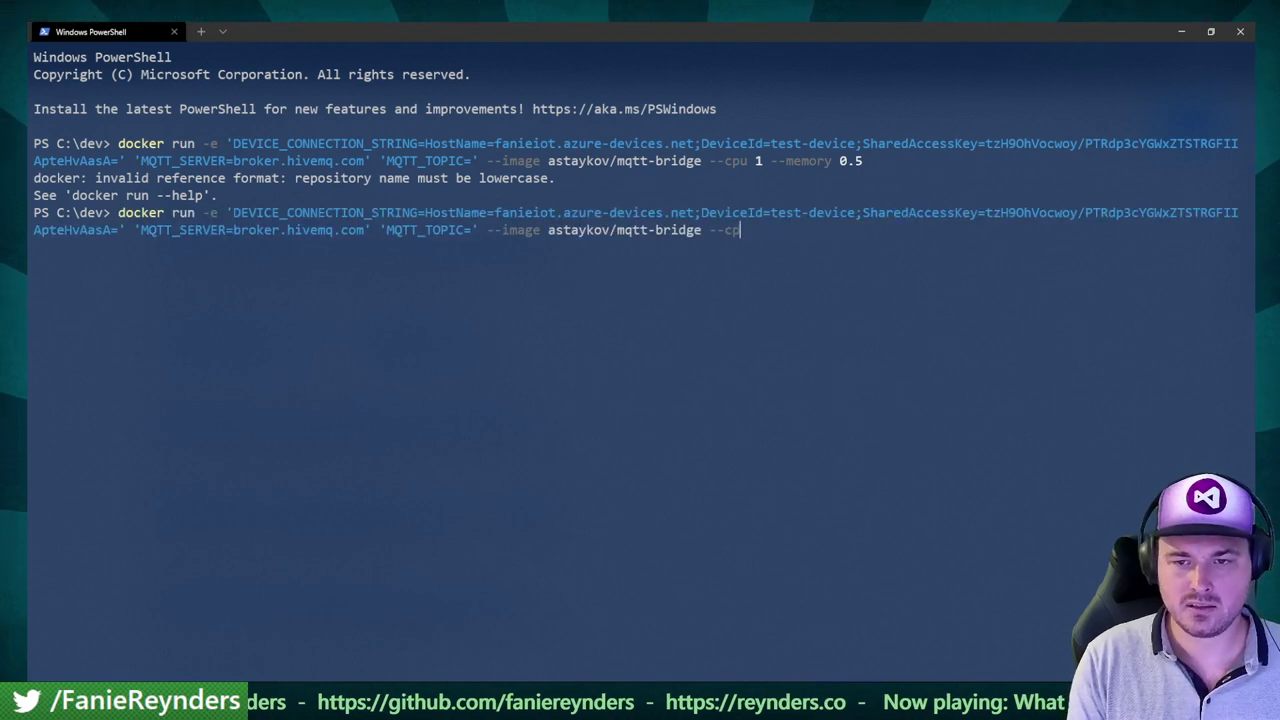
{"action": "key", "text": "BackSpace"}
{"action": "key", "text": "BackSpace"}
{"action": "key", "text": "BackSpace"}
{"action": "key", "text": "BackSpace"}
{"action": "key", "text": "BackSpace"}
{"action": "key", "text": "Left"}
{"action": "key", "text": "Left"}
{"action": "key", "text": "Left"}
{"action": "key", "text": "Left"}
{"action": "key", "text": "Left"}
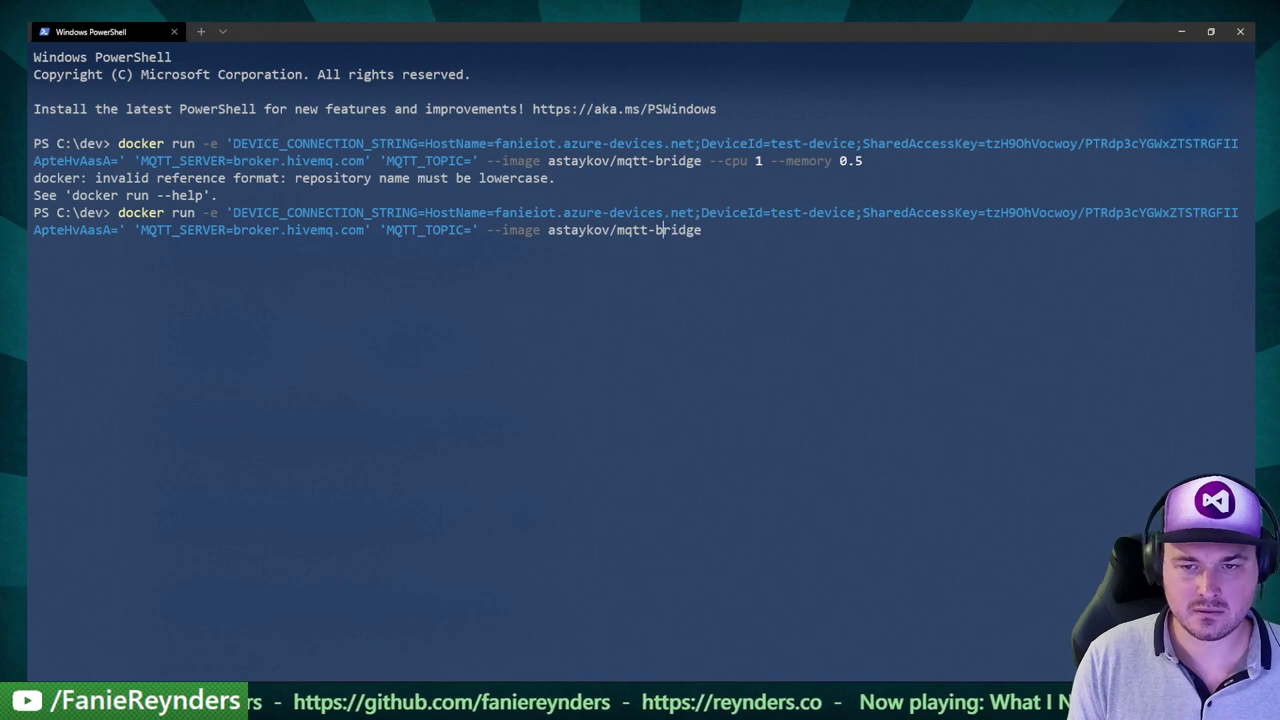
{"action": "key", "text": "Left"}
{"action": "key", "text": "Left"}
{"action": "key", "text": "Left"}
{"action": "key", "text": "Left"}
{"action": "key", "text": "Left"}
{"action": "key", "text": "Left"}
{"action": "key", "text": "Left"}
{"action": "key", "text": "Left"}
{"action": "key", "text": "Left"}
{"action": "key", "text": "Left"}
{"action": "key", "text": "Left"}
{"action": "key", "text": "Left"}
{"action": "key", "text": "Left"}
{"action": "key", "text": "Left"}
{"action": "key", "text": "Left"}
{"action": "key", "text": "BackSpace"}
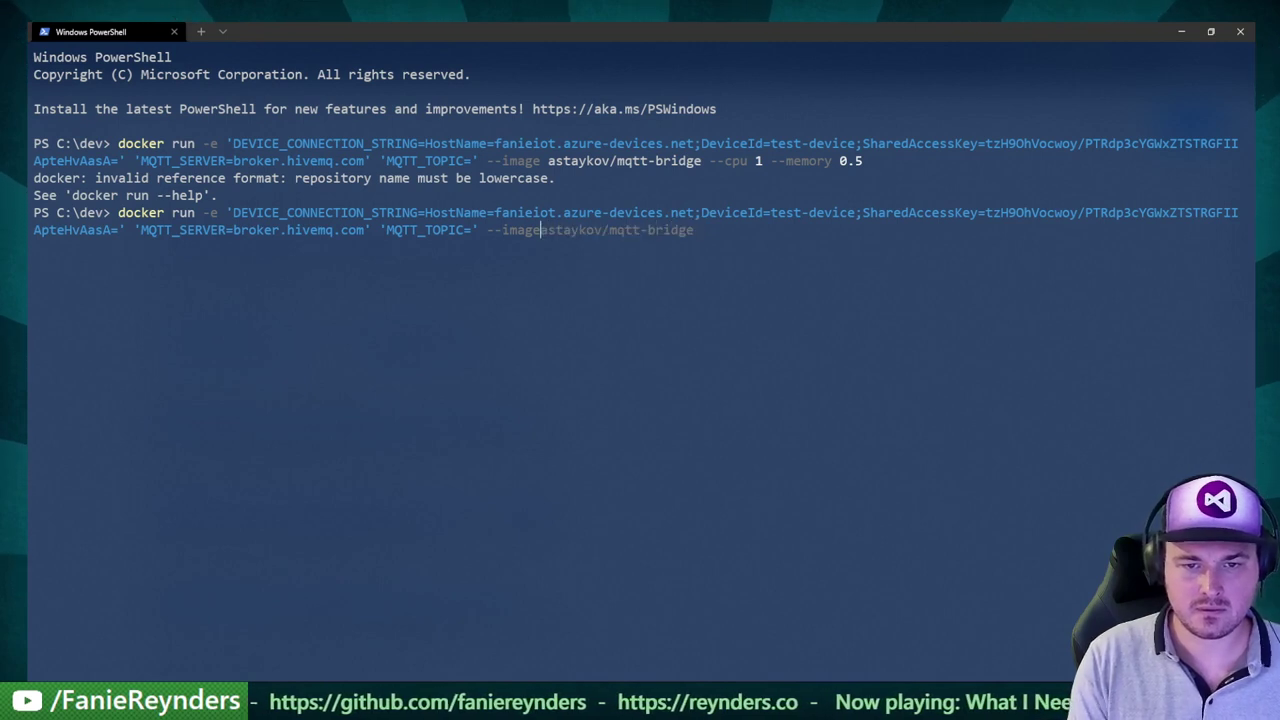
{"action": "key", "text": "BackSpace"}
{"action": "key", "text": "BackSpace"}
{"action": "key", "text": "BackSpace"}
{"action": "key", "text": "BackSpace"}
{"action": "key", "text": "BackSpace"}
{"action": "key", "text": "BackSpace"}
{"action": "key", "text": "BackSpace"}
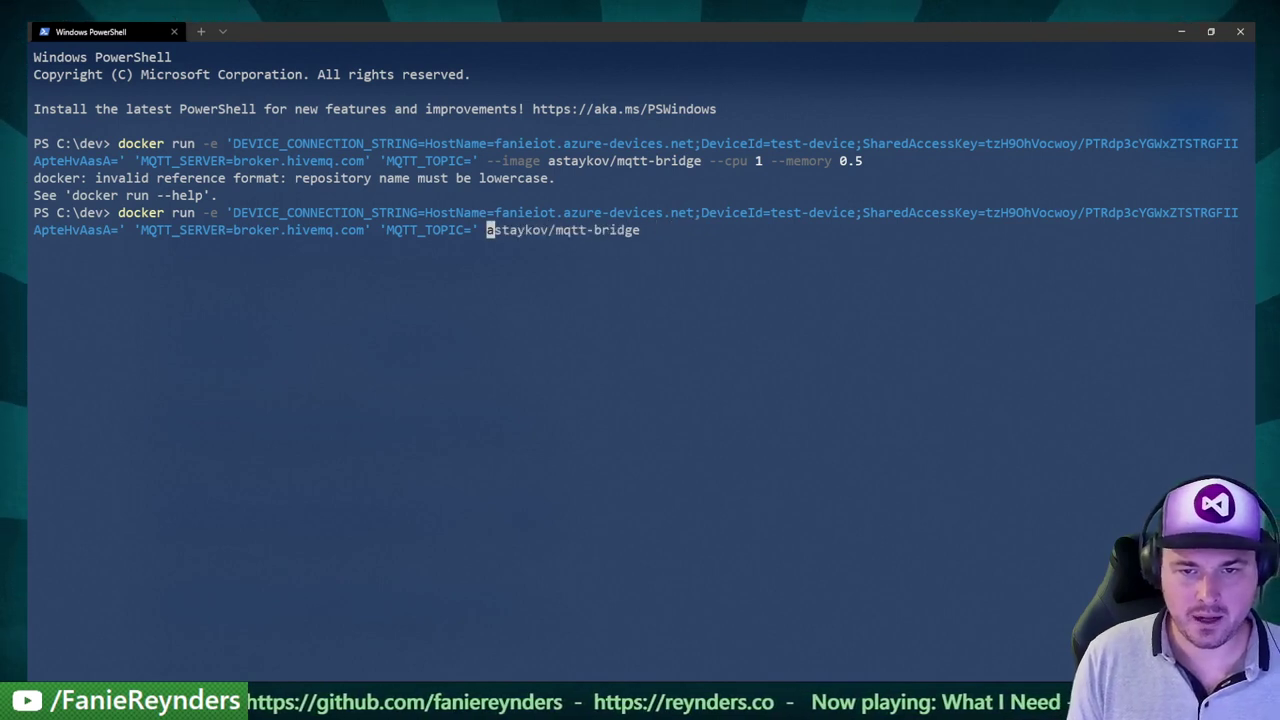
{"action": "key", "text": "shift+Right"}
{"action": "key", "text": "shift+Right"}
{"action": "key", "text": "shift+Right"}
{"action": "key", "text": "shift+Right"}
{"action": "key", "text": "shift+Right"}
{"action": "key", "text": "shift+Right"}
{"action": "key", "text": "shift+Right"}
{"action": "key", "text": "shift+Right"}
{"action": "key", "text": "shift+Right"}
{"action": "key", "text": "shift+Right"}
{"action": "key", "text": "shift+Right"}
{"action": "key", "text": "shift+Right"}
{"action": "key", "text": "shift+Right"}
{"action": "key", "text": "shift+Right"}
{"action": "key", "text": "shift+Right"}
{"action": "key", "text": "shift+Right"}
{"action": "key", "text": "shift+Right"}
{"action": "key", "text": "shift+Right"}
{"action": "key", "text": "shift+Right"}
{"action": "key", "text": "shift+Right"}
{"action": "key", "text": "ctrl+c"}
{"action": "key", "text": "BackSpace"}
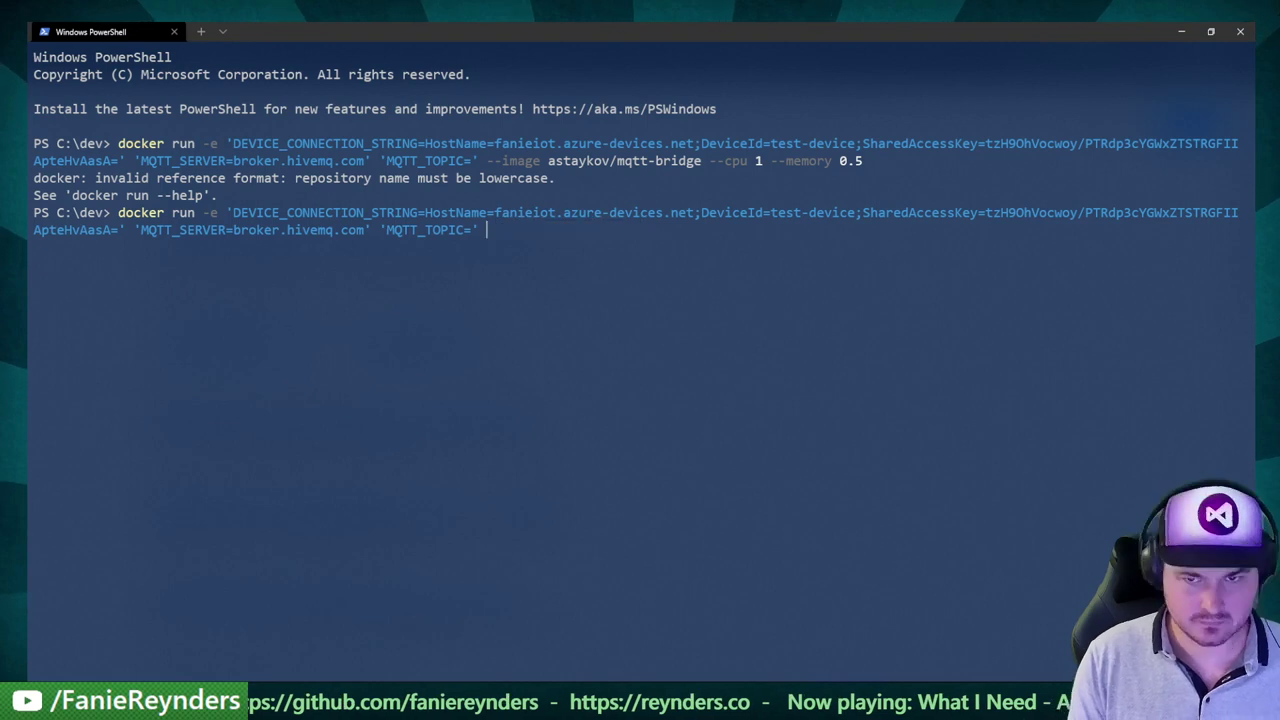
{"action": "left_click", "coordinate": [232, 230]}
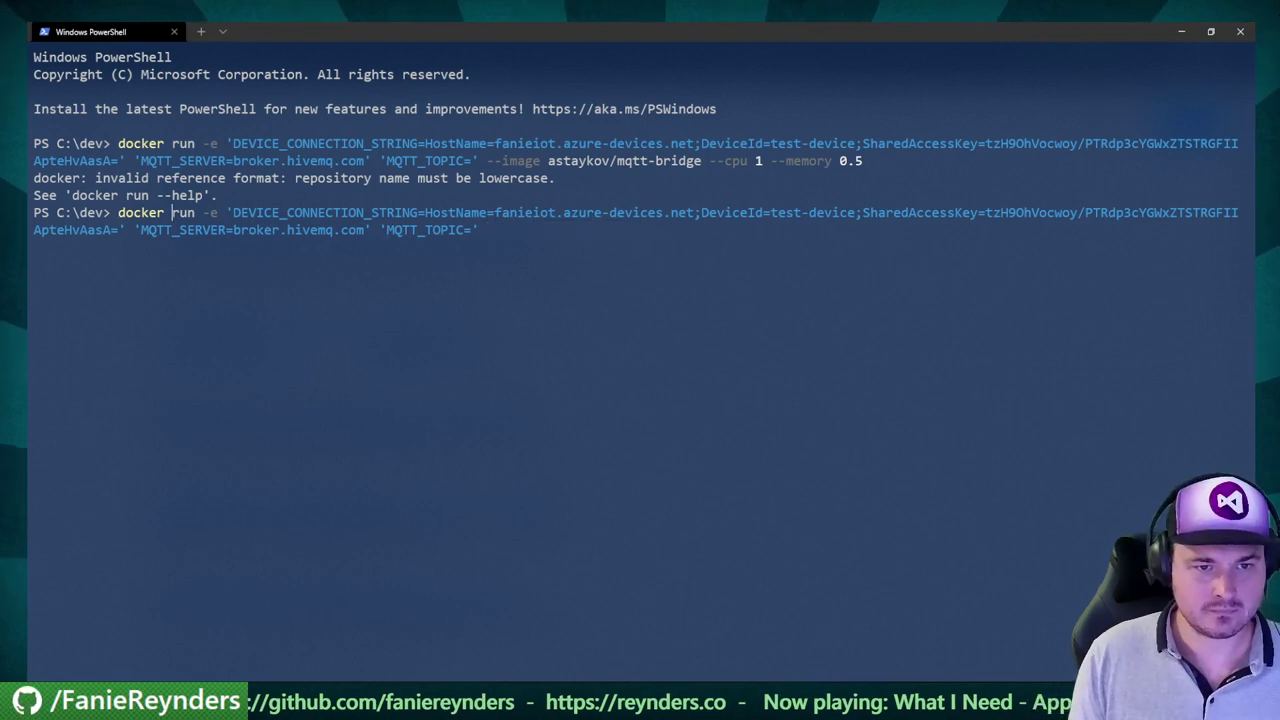
{"action": "key", "text": "Right"}
{"action": "key", "text": "Right"}
{"action": "key", "text": "Right"}
{"action": "key", "text": "Right"}
{"action": "key", "text": "Right"}
{"action": "key", "text": "Left"}
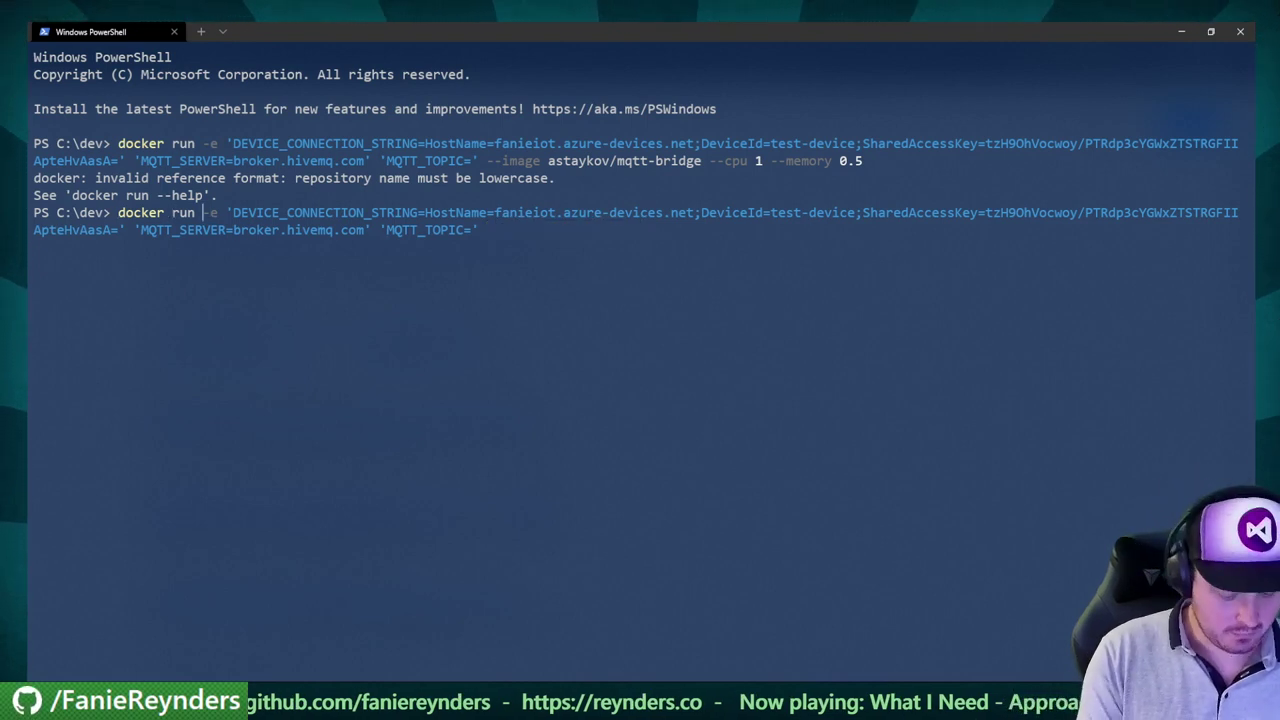
{"action": "key", "text": "ctrl+v"}
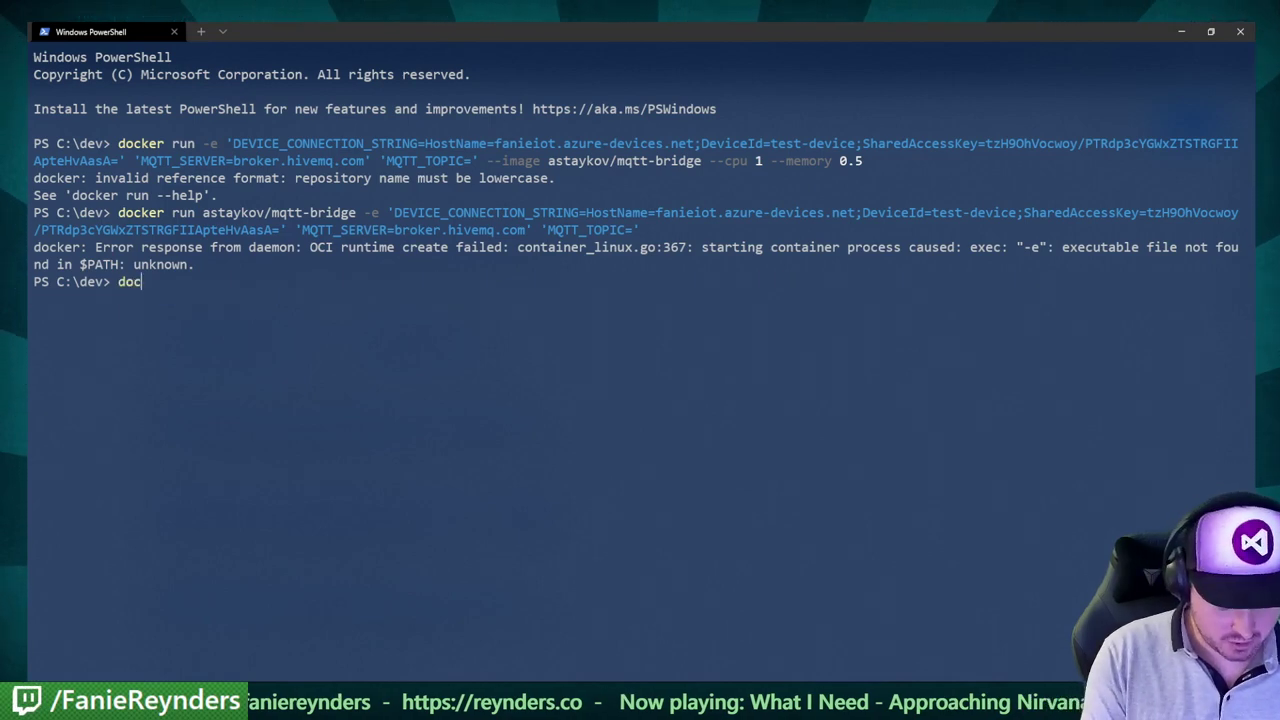
Print the list of docker run options with --help.
{"action": "type", "text": "kedr ru"}
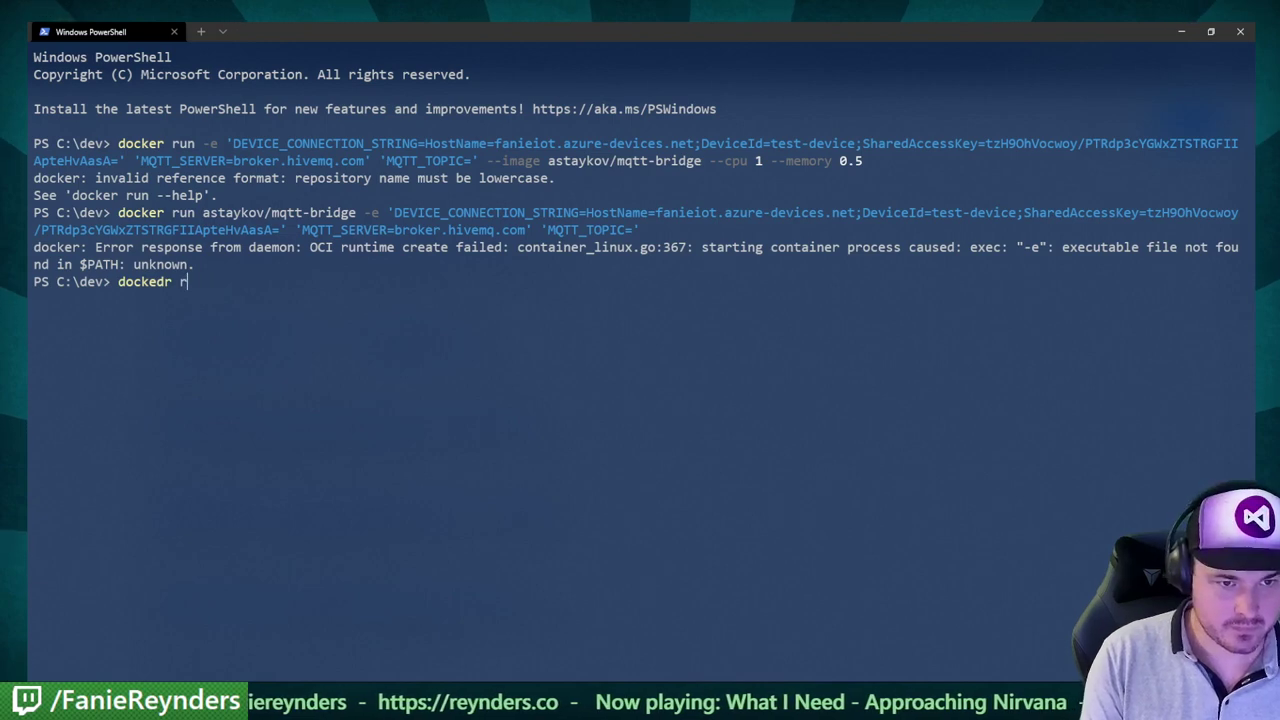
{"action": "key", "text": "BackSpace"}
{"action": "key", "text": "BackSpace"}
{"action": "key", "text": "BackSpace"}
{"action": "type", "text": "-"}
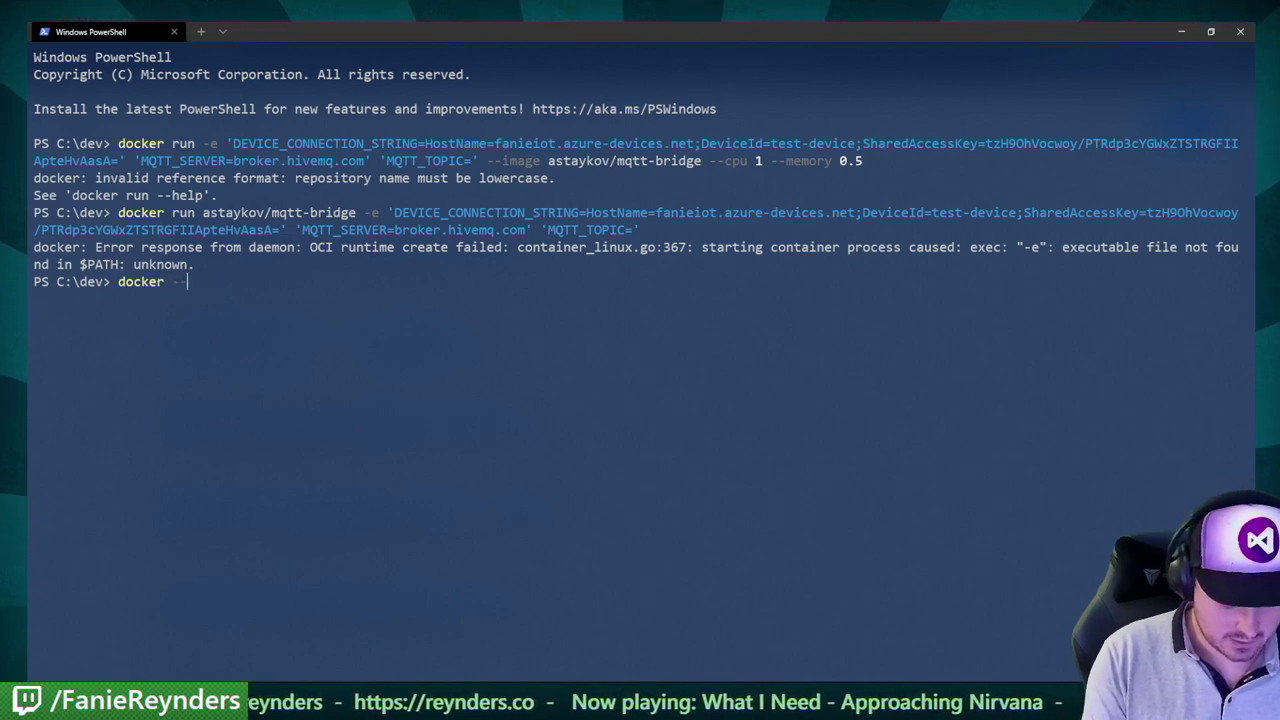
{"action": "type", "text": "-"}
{"action": "type", "text": "run "}
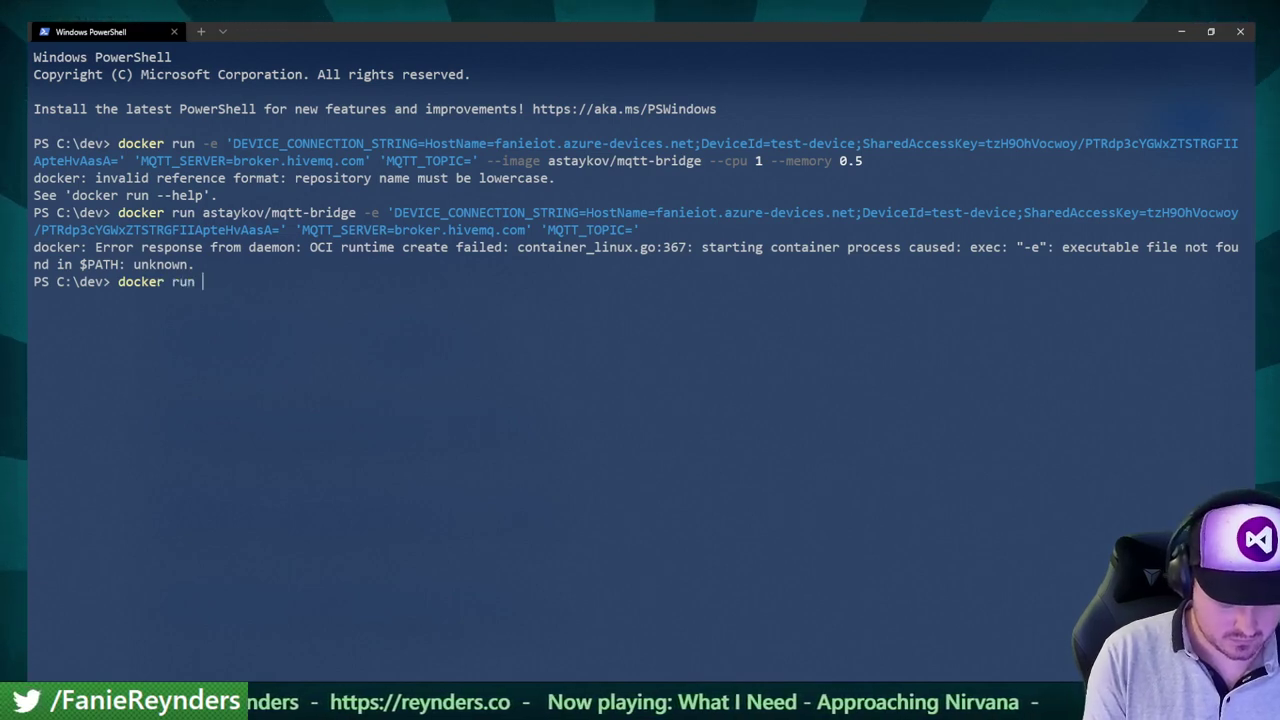
{"action": "type", "text": "--help"}
{"action": "key", "text": "Return"}
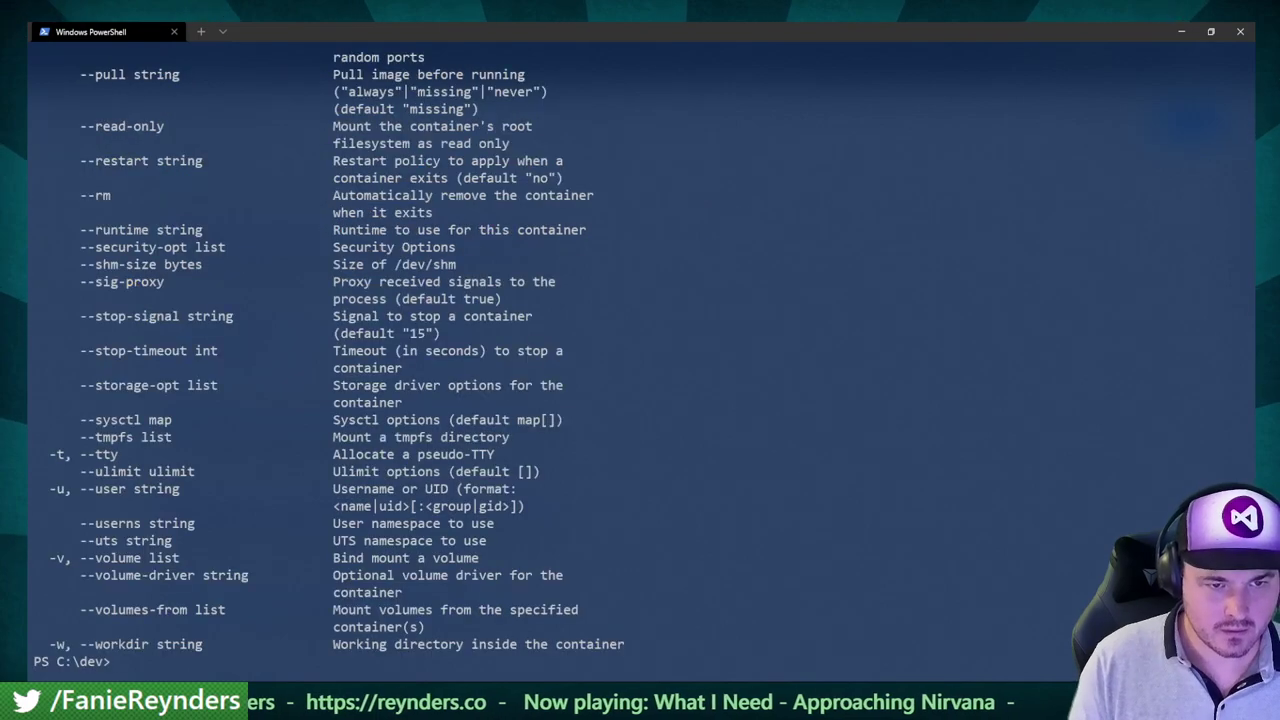
{"action": "scroll", "coordinate": [498, 383], "scroll_direction": "up", "scroll_amount": 7}
{"action": "scroll", "coordinate": [498, 383], "scroll_direction": "up", "scroll_amount": 20}
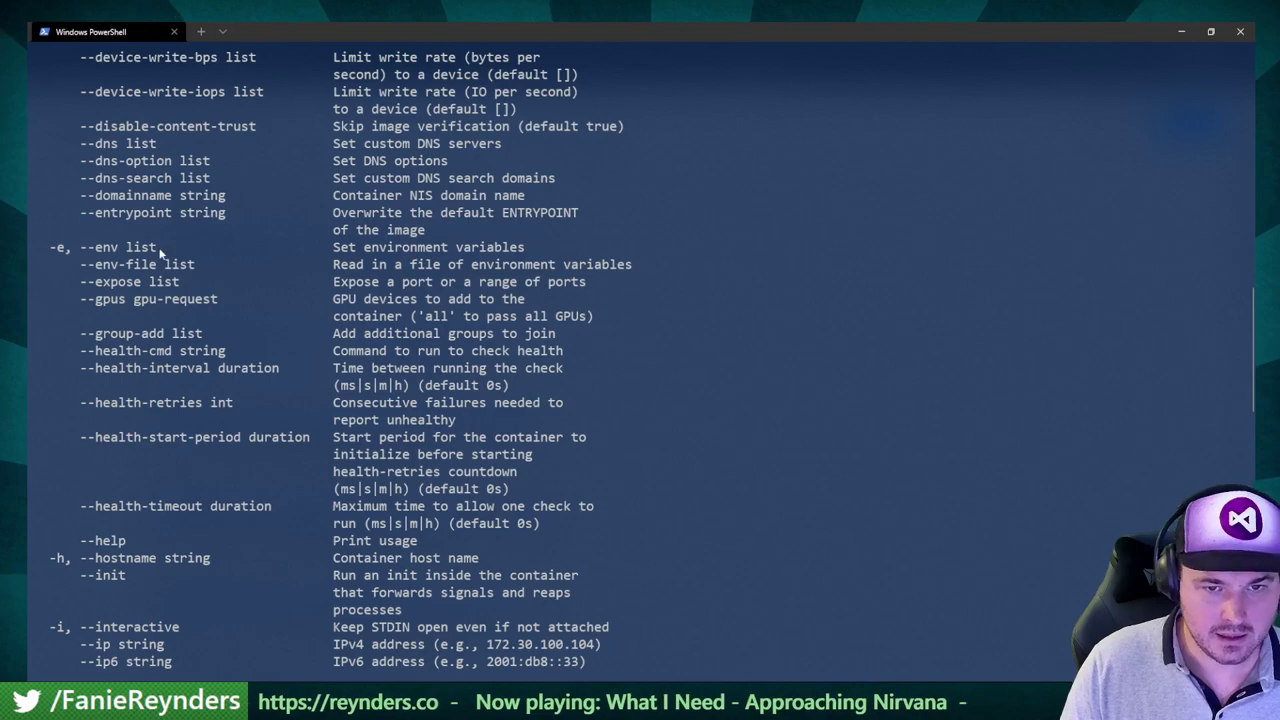
{"action": "left_click_drag", "start_coordinate": [333, 247], "coordinate": [578, 248]}
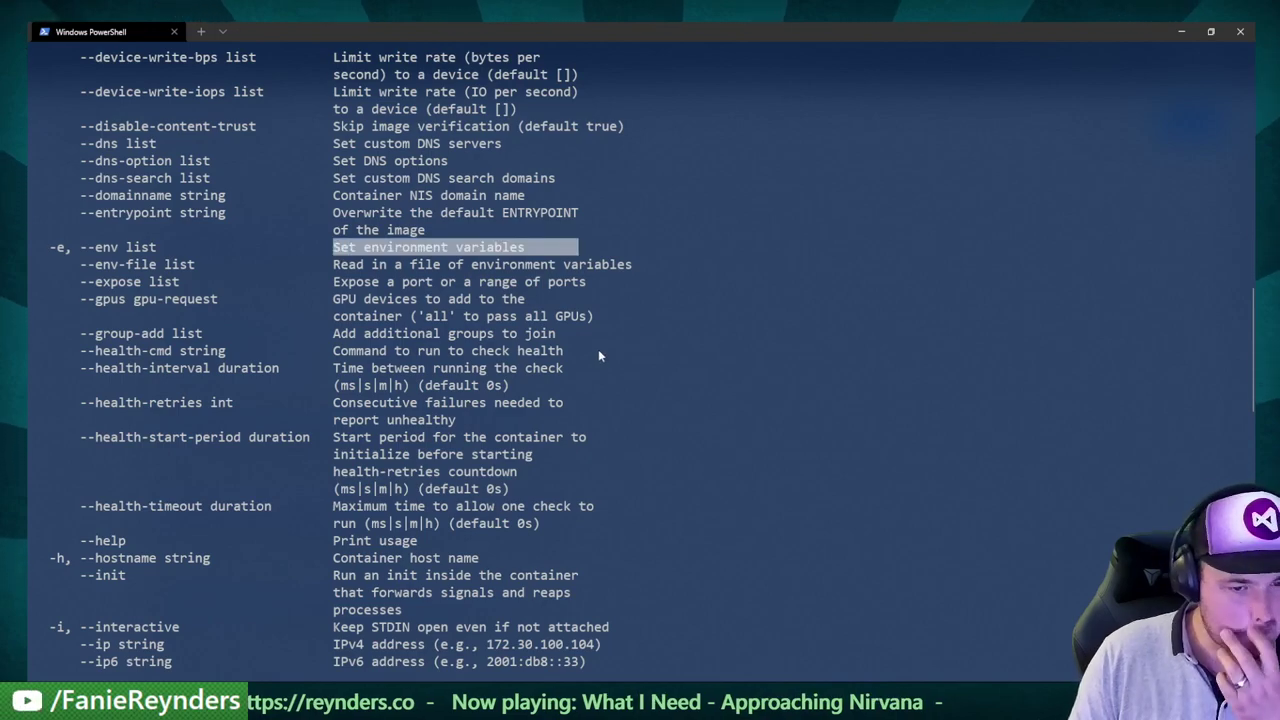
{"action": "scroll", "coordinate": [598, 356], "scroll_direction": "up", "scroll_amount": 20}
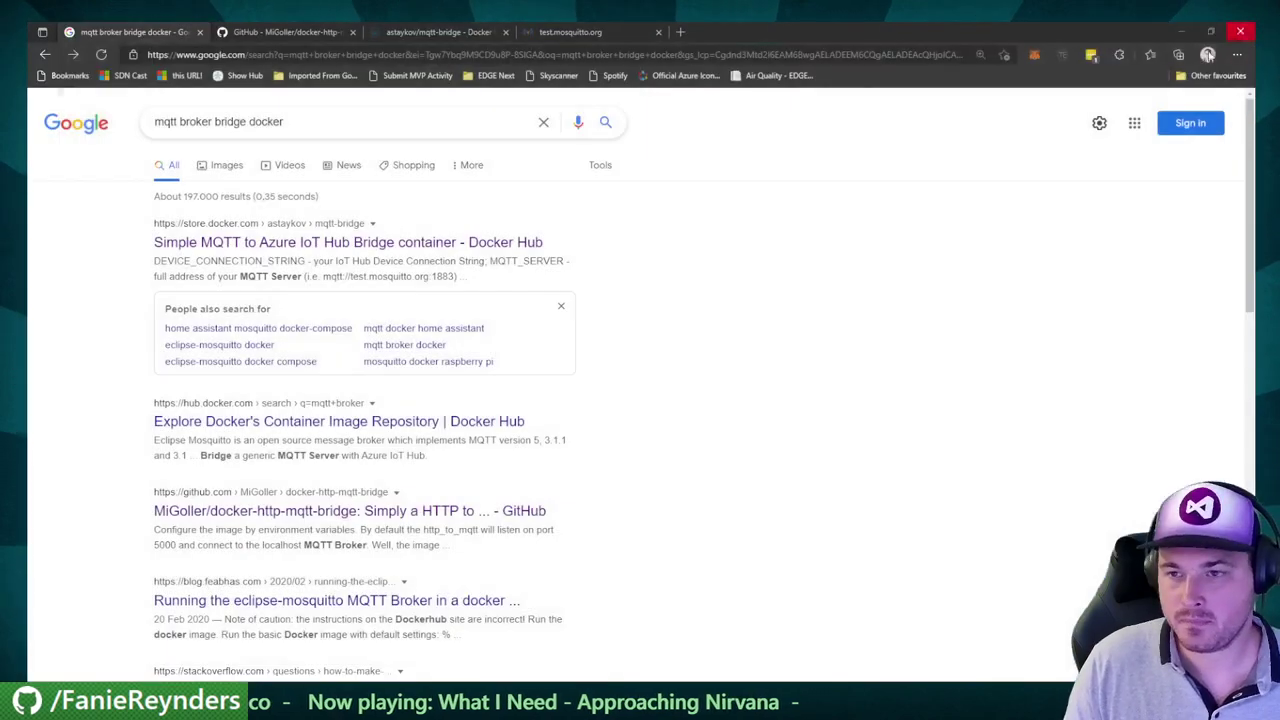
Open the 'Installing and configuring the Mosquitto MQTT broker' article from the Google results in a new tab.
{"action": "key", "text": "alt+Tab"}
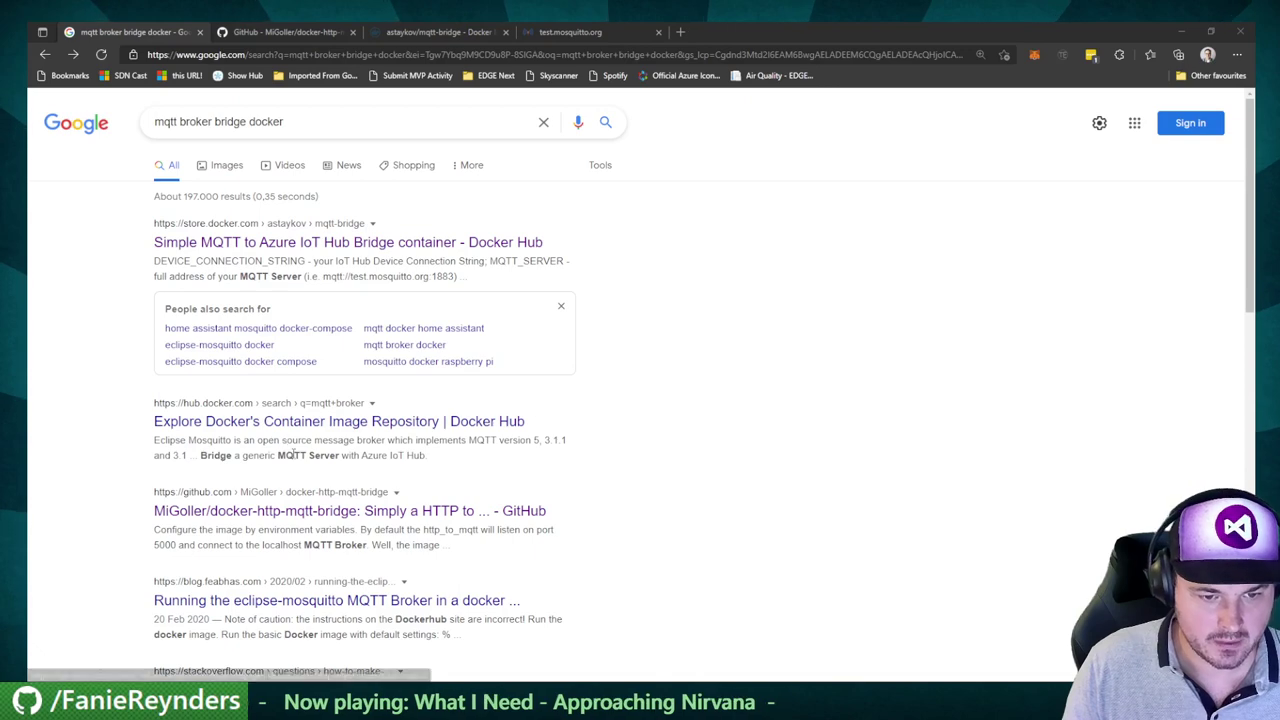
{"action": "scroll", "coordinate": [355, 617], "scroll_direction": "down", "scroll_amount": 1}
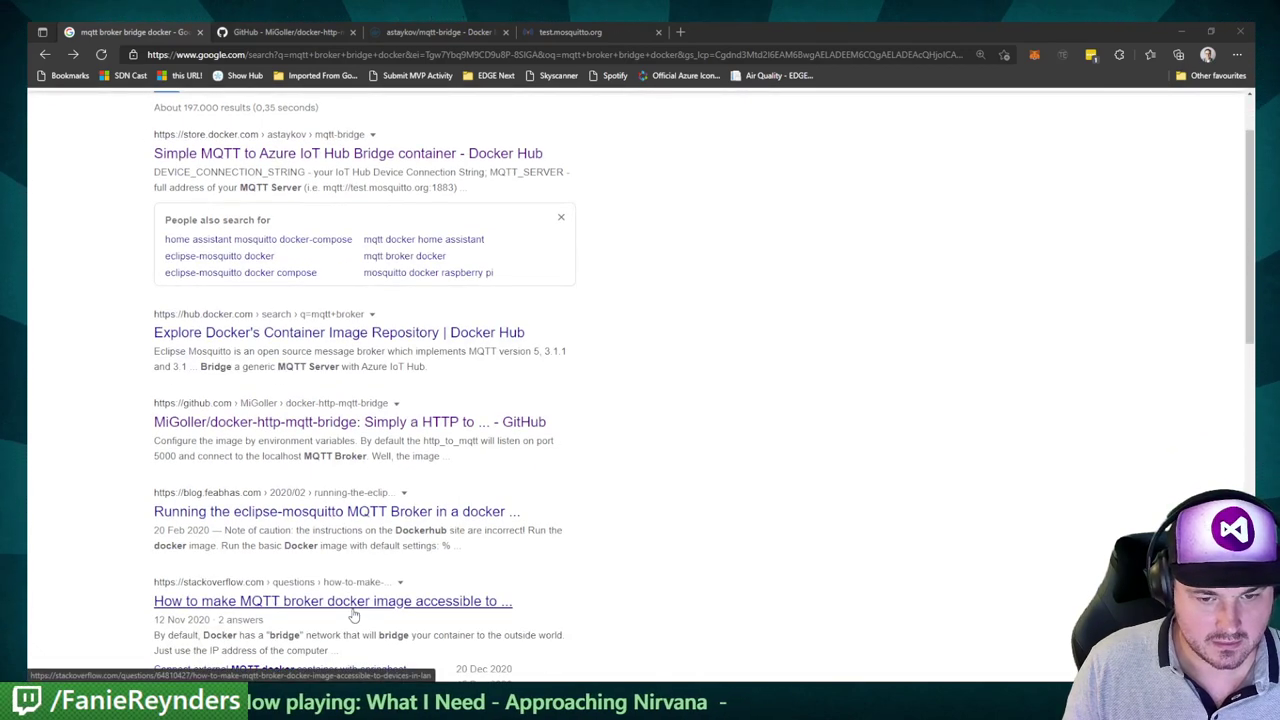
{"action": "scroll", "coordinate": [354, 616], "scroll_direction": "down", "scroll_amount": 3}
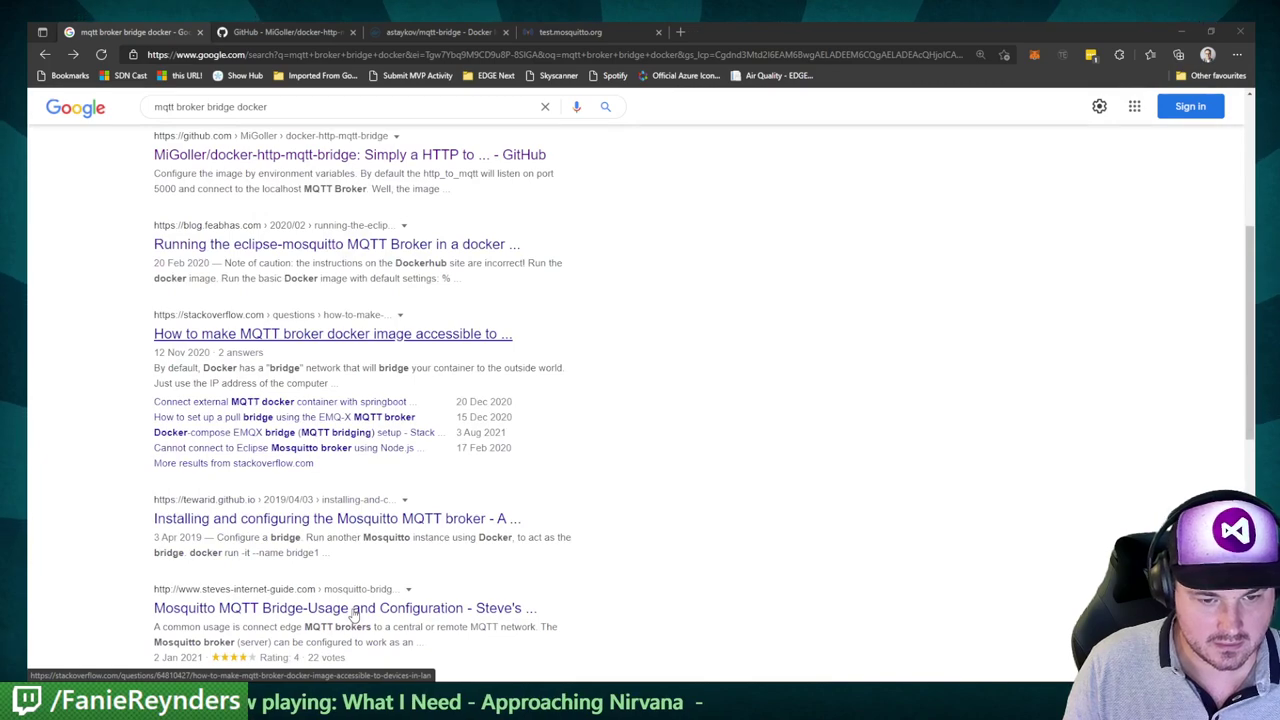
{"action": "scroll", "coordinate": [354, 616], "scroll_direction": "up", "scroll_amount": 3}
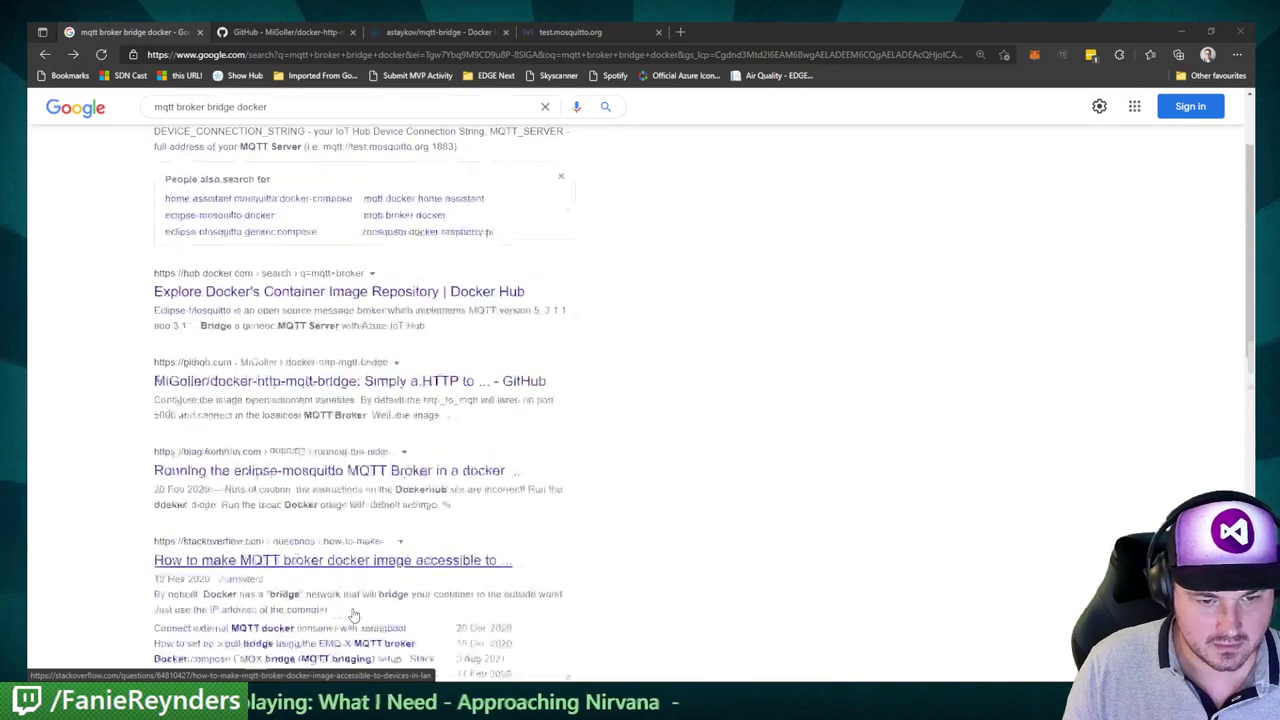
{"action": "scroll", "coordinate": [345, 615], "scroll_direction": "down", "scroll_amount": 2}
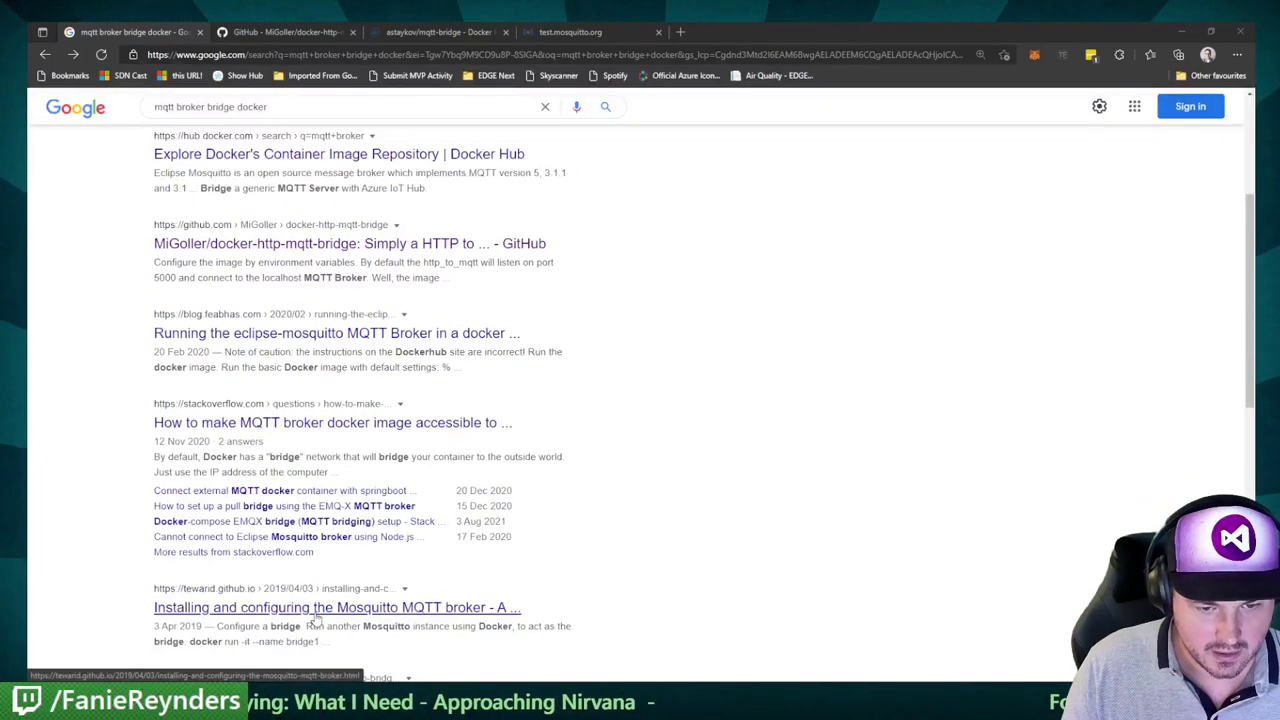
{"action": "middle_click", "coordinate": [315, 620]}
{"action": "left_click", "coordinate": [440, 32]}
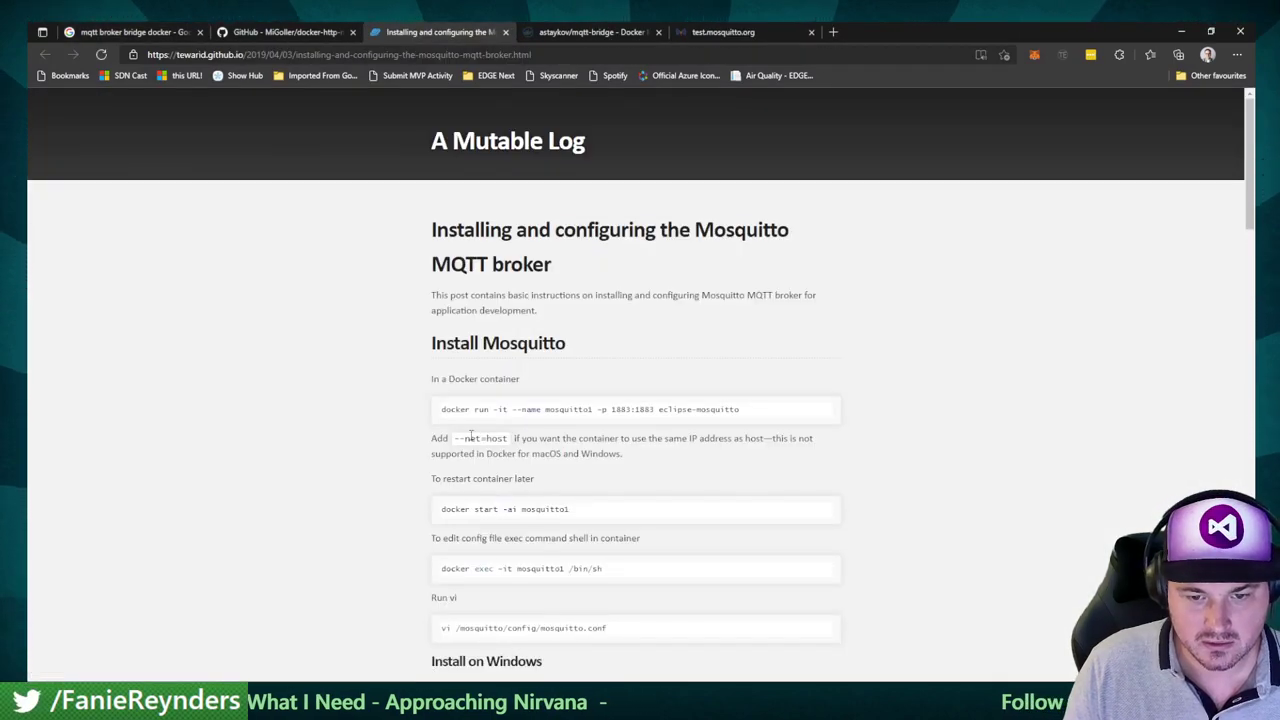
{"action": "scroll", "coordinate": [470, 433], "scroll_direction": "down", "scroll_amount": 4}
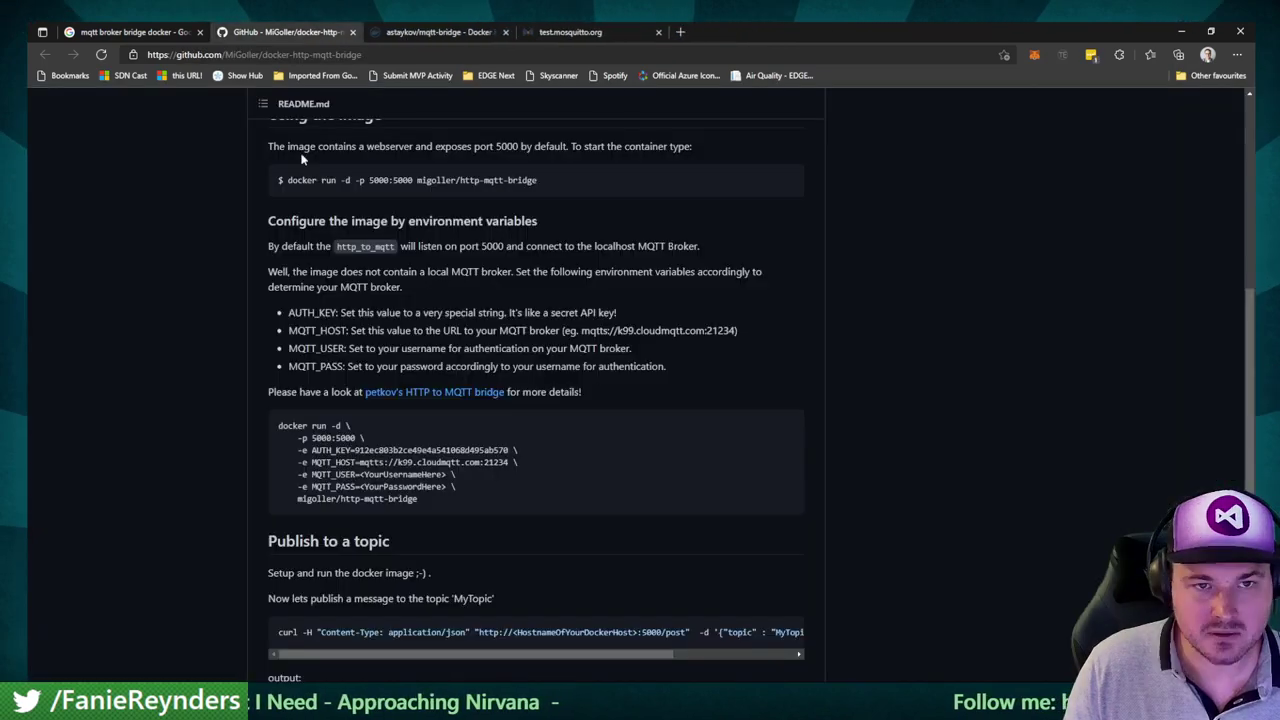
Close the Mosquitto article and open the astaykov/mqtt-bridge Docker Hub page, checking the owner's profile.
{"action": "key", "text": "ctrl+w"}
{"action": "key", "text": "ctrl+shift+Tab"}
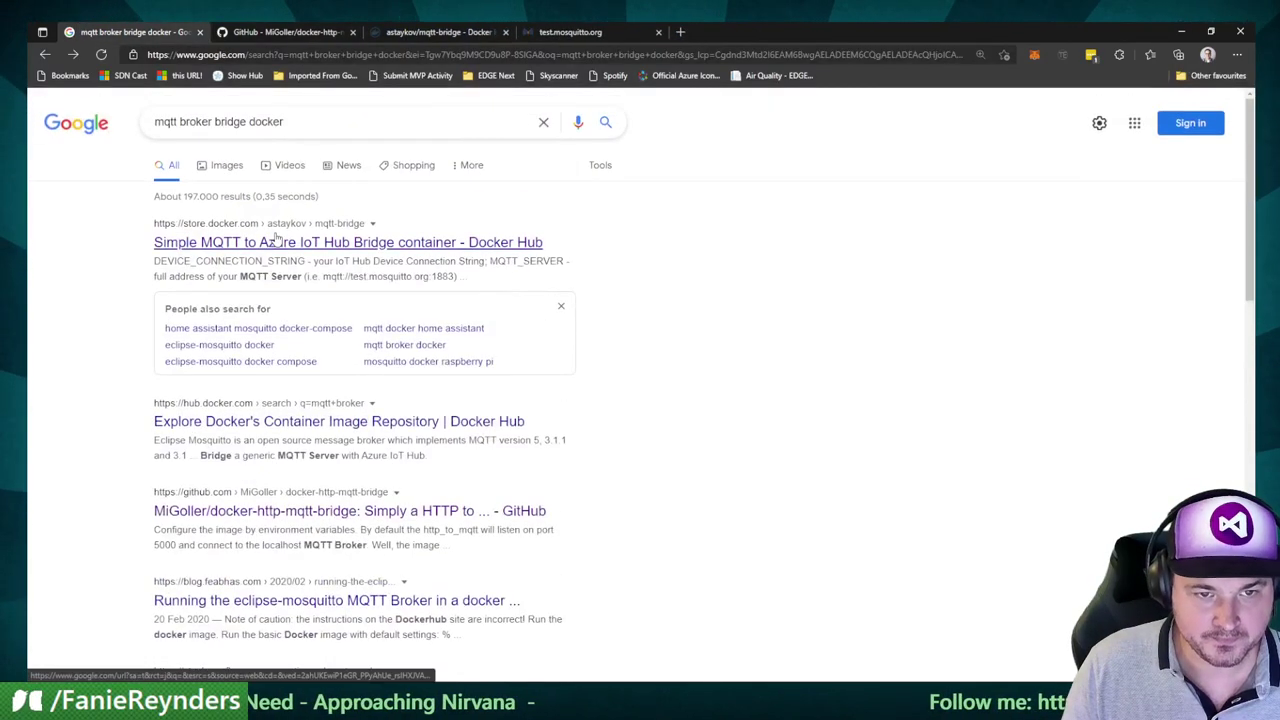
{"action": "left_click", "coordinate": [280, 236]}
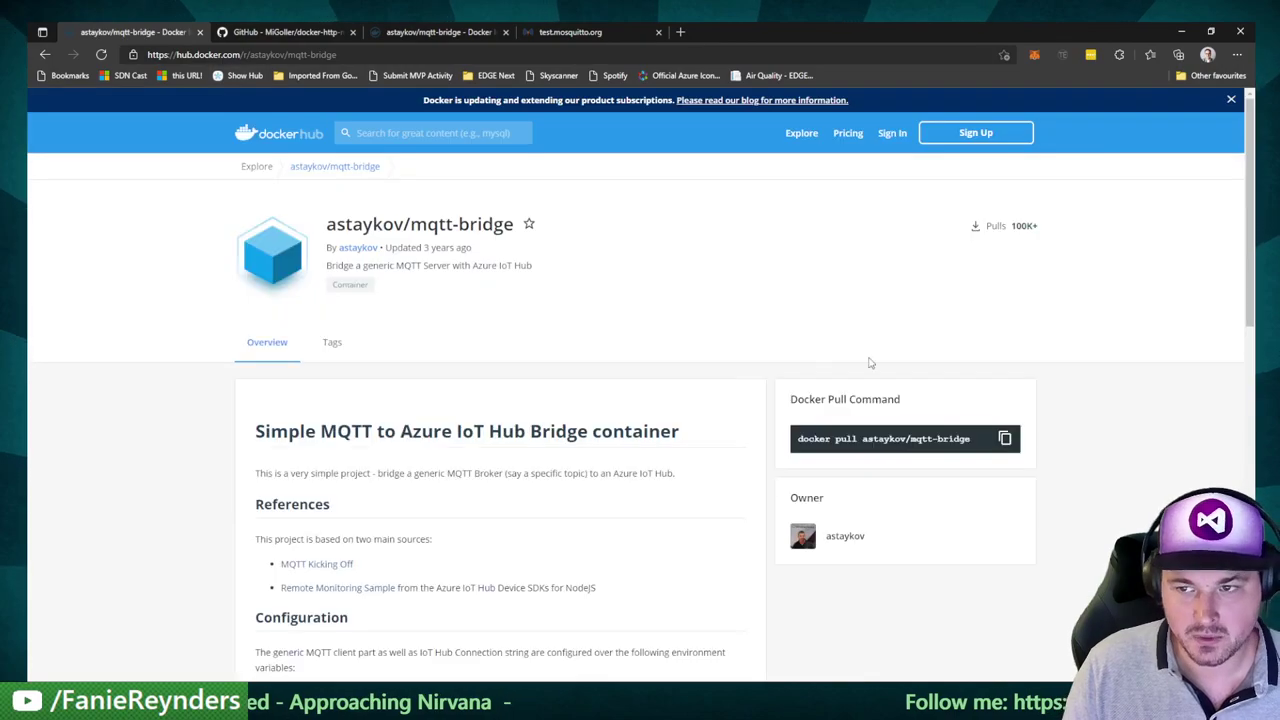
{"action": "scroll", "coordinate": [340, 366], "scroll_direction": "down", "scroll_amount": 10}
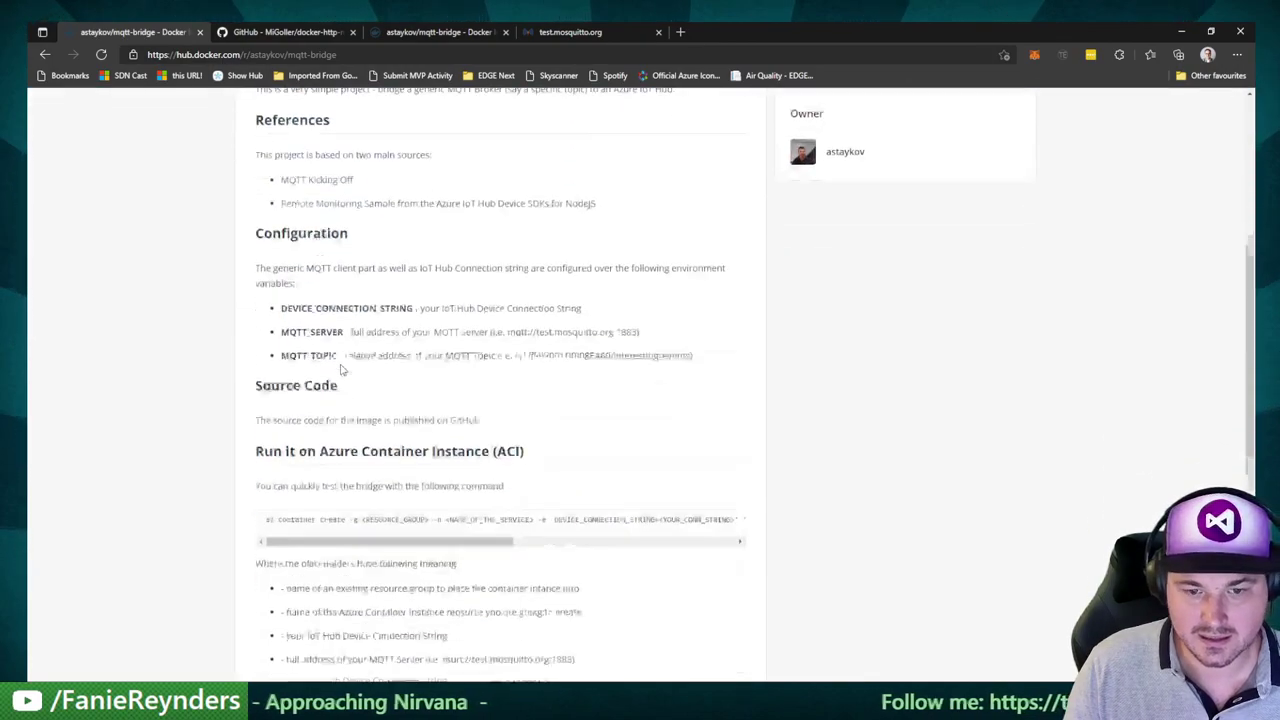
{"action": "scroll", "coordinate": [342, 377], "scroll_direction": "up", "scroll_amount": 10}
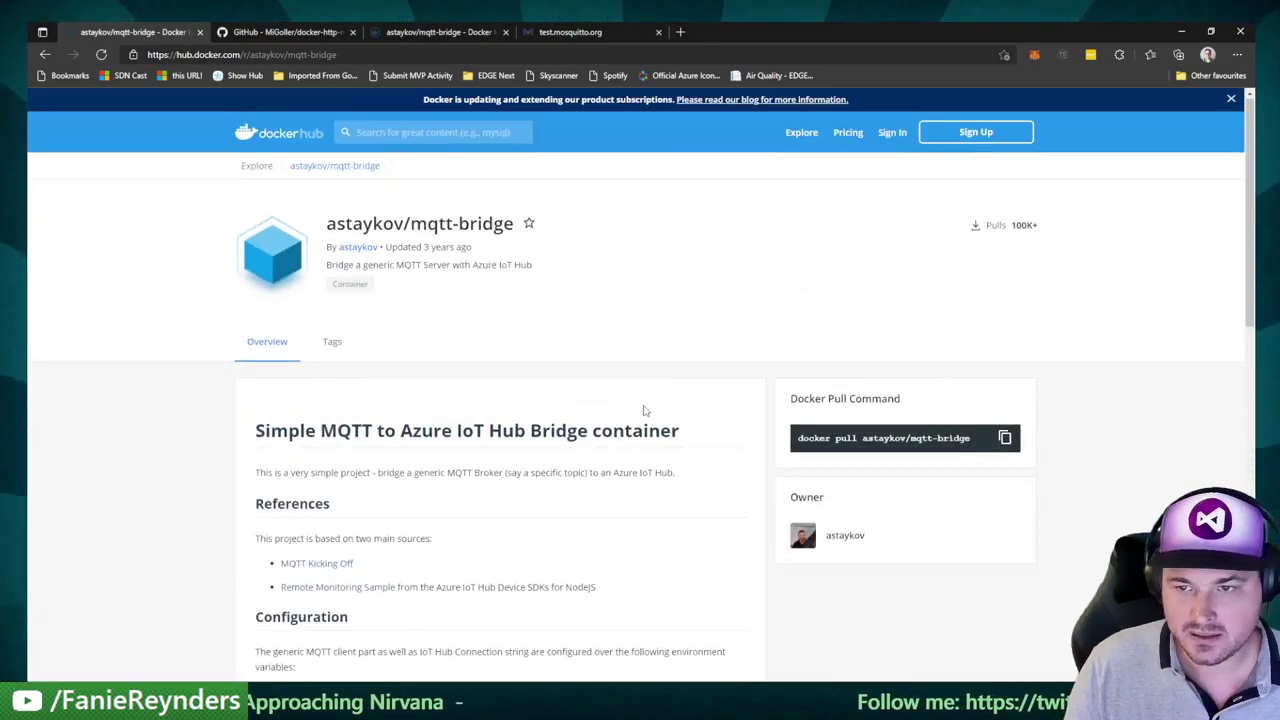
{"action": "left_click", "coordinate": [840, 546]}
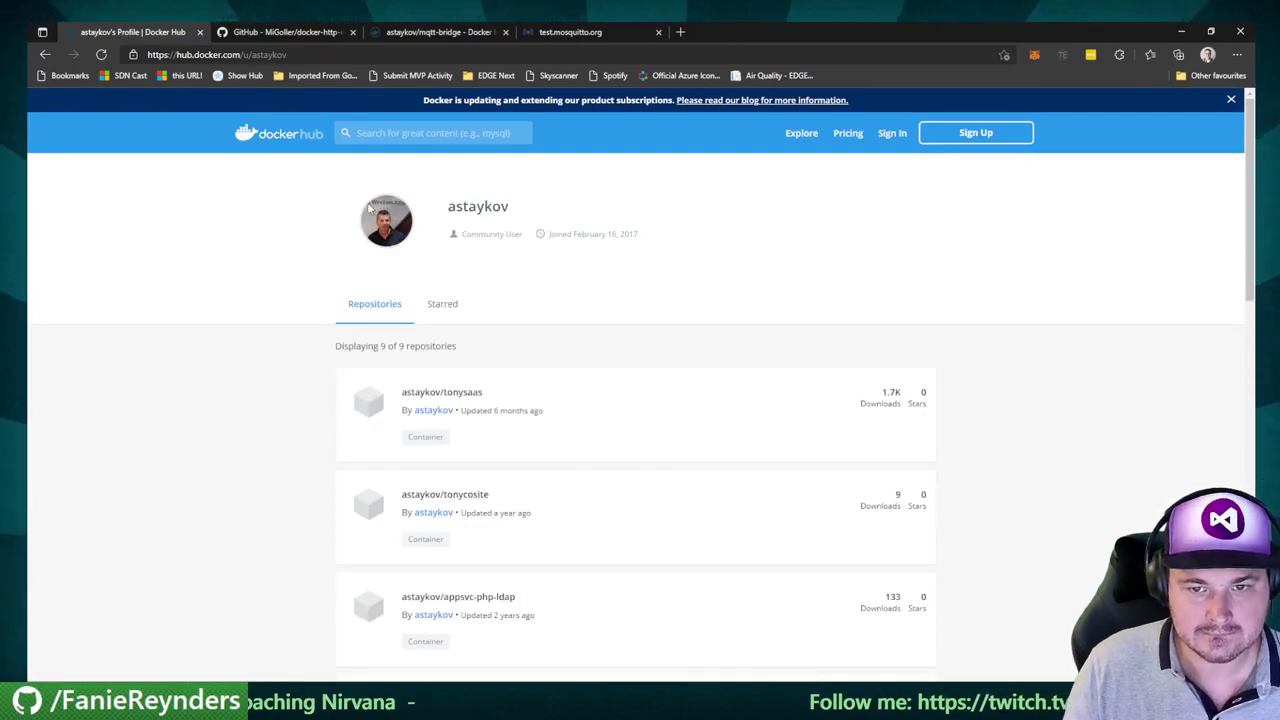
{"action": "key", "text": "alt+Left"}
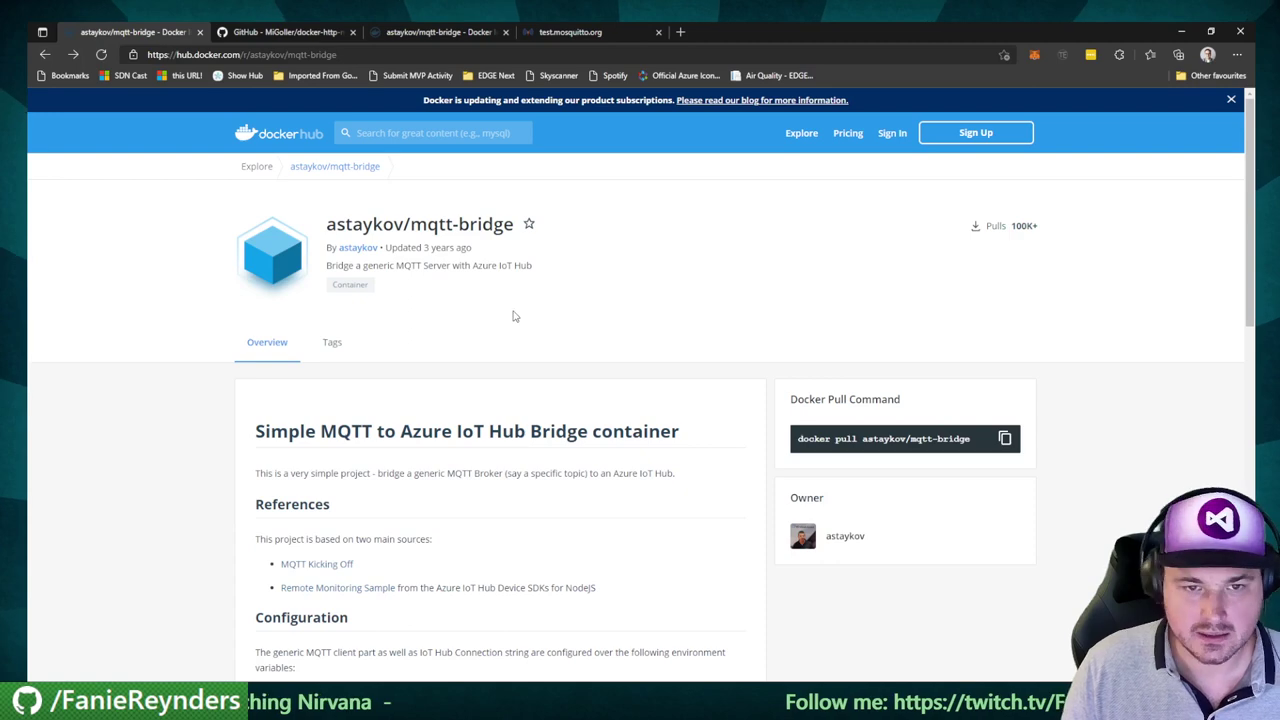
Copy the title 'Simple MQTT to Azure IoT Hub Bridge' into the browser's address bar.
{"action": "scroll", "coordinate": [416, 471], "scroll_direction": "down", "scroll_amount": 2}
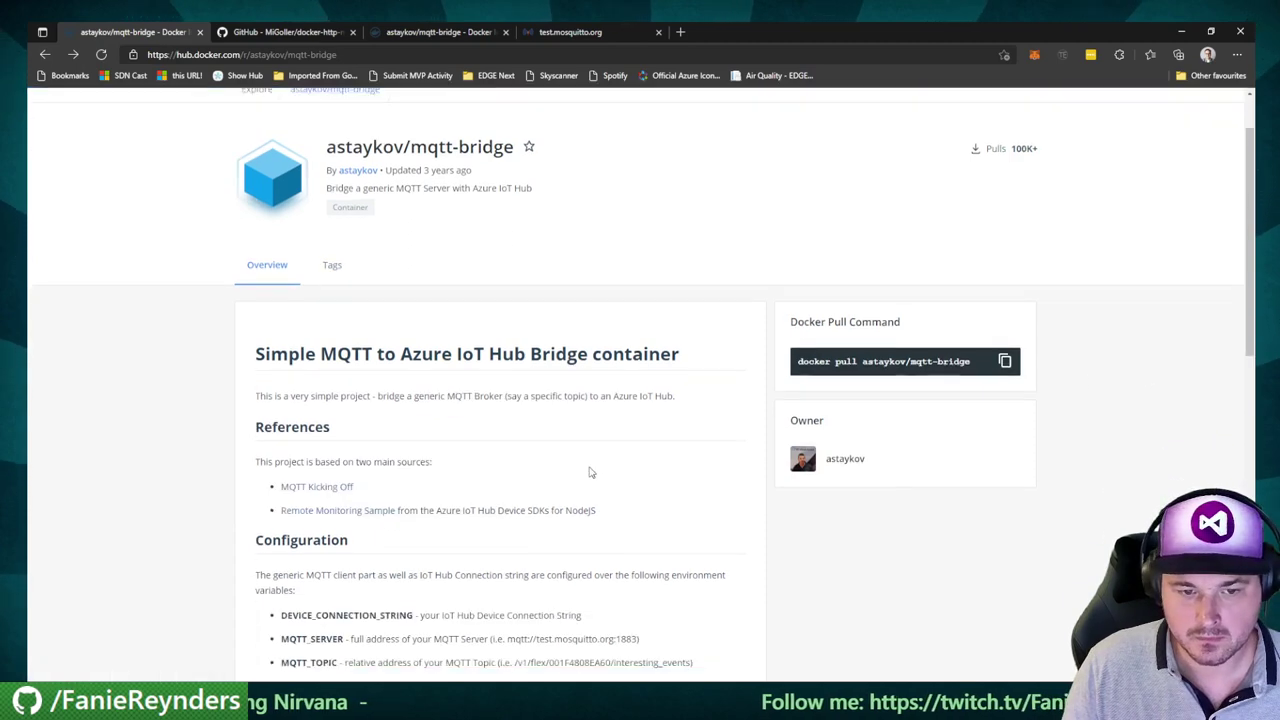
{"action": "scroll", "coordinate": [337, 415], "scroll_direction": "down", "scroll_amount": 4}
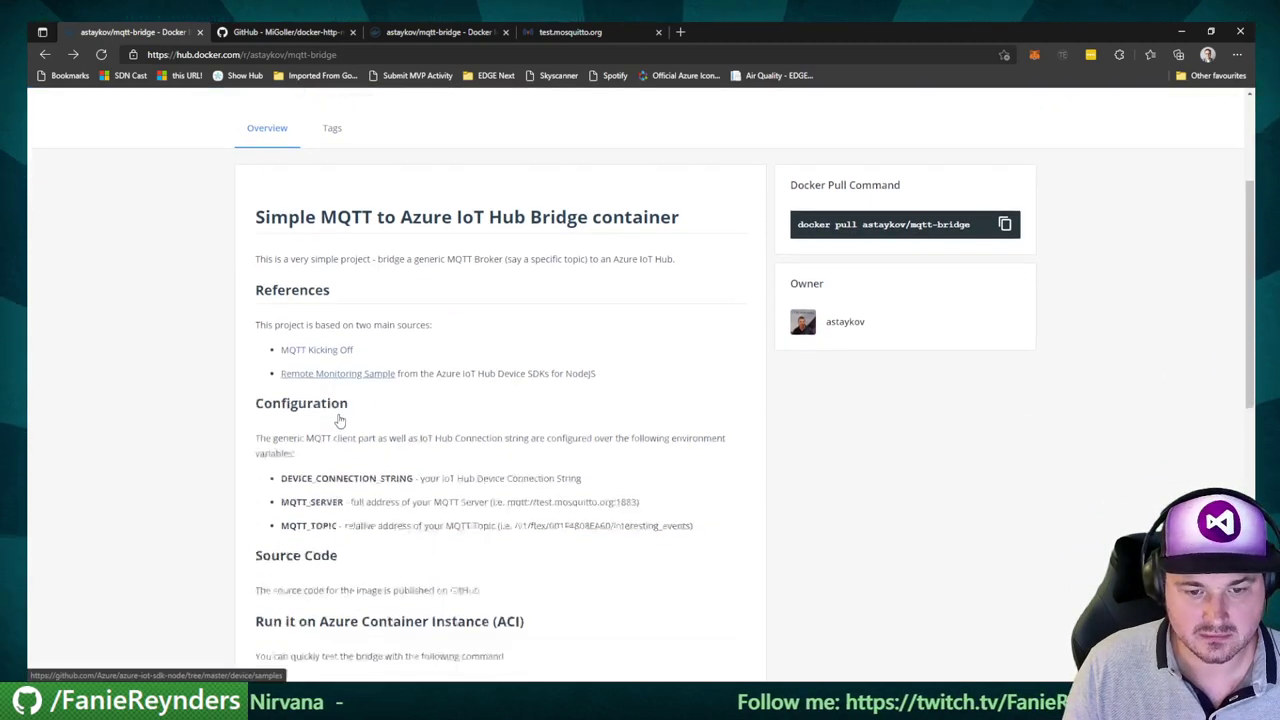
{"action": "scroll", "coordinate": [340, 415], "scroll_direction": "down", "scroll_amount": 2}
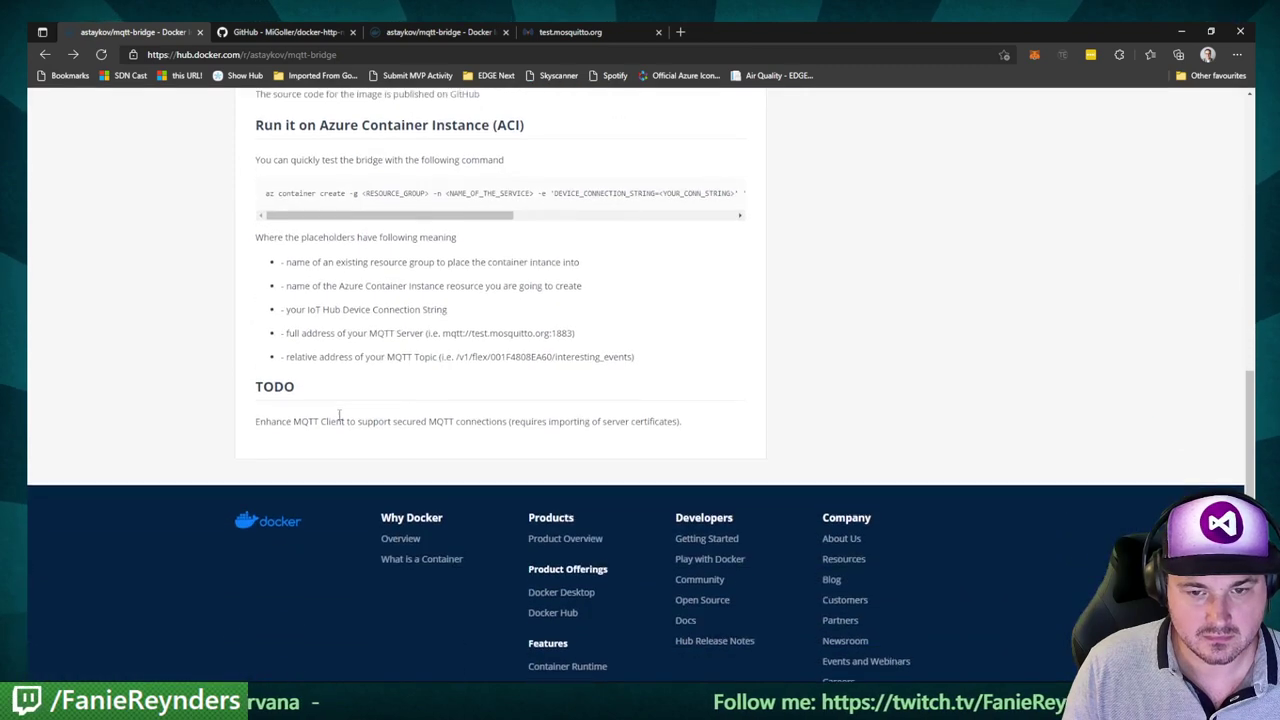
{"action": "scroll", "coordinate": [345, 400], "scroll_direction": "up", "scroll_amount": 7}
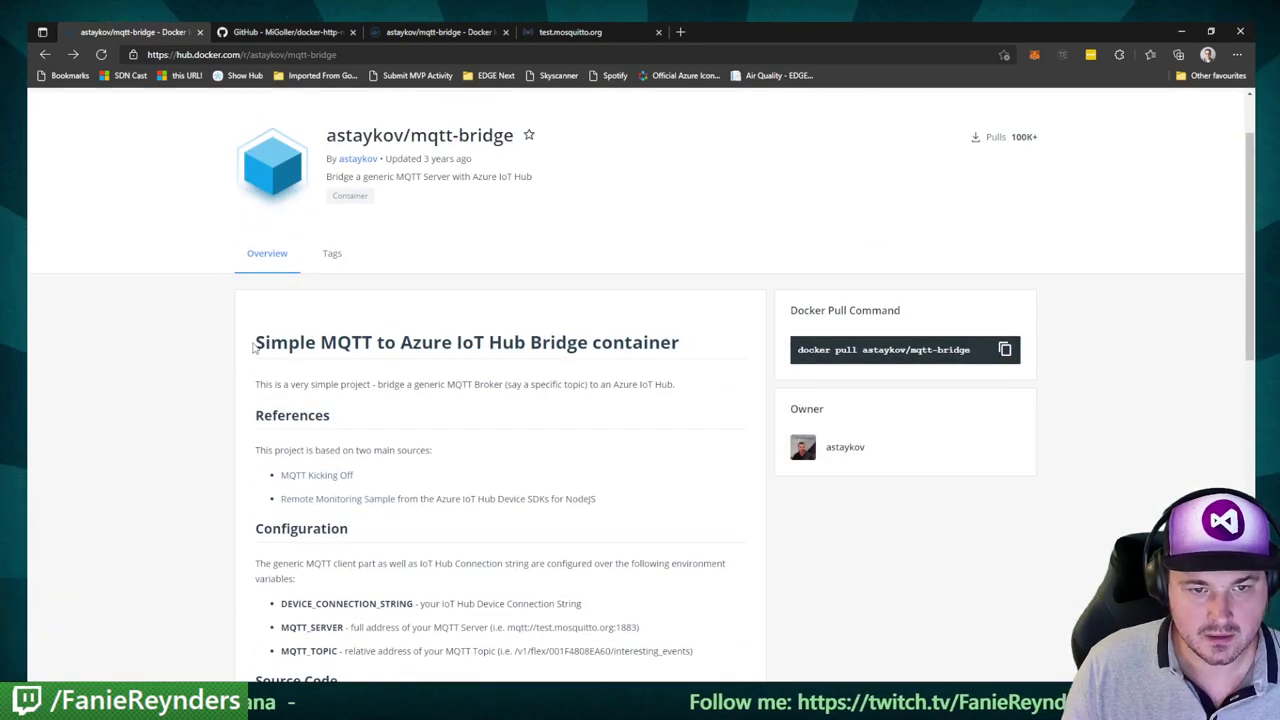
{"action": "left_click_drag", "start_coordinate": [254, 346], "coordinate": [688, 346]}
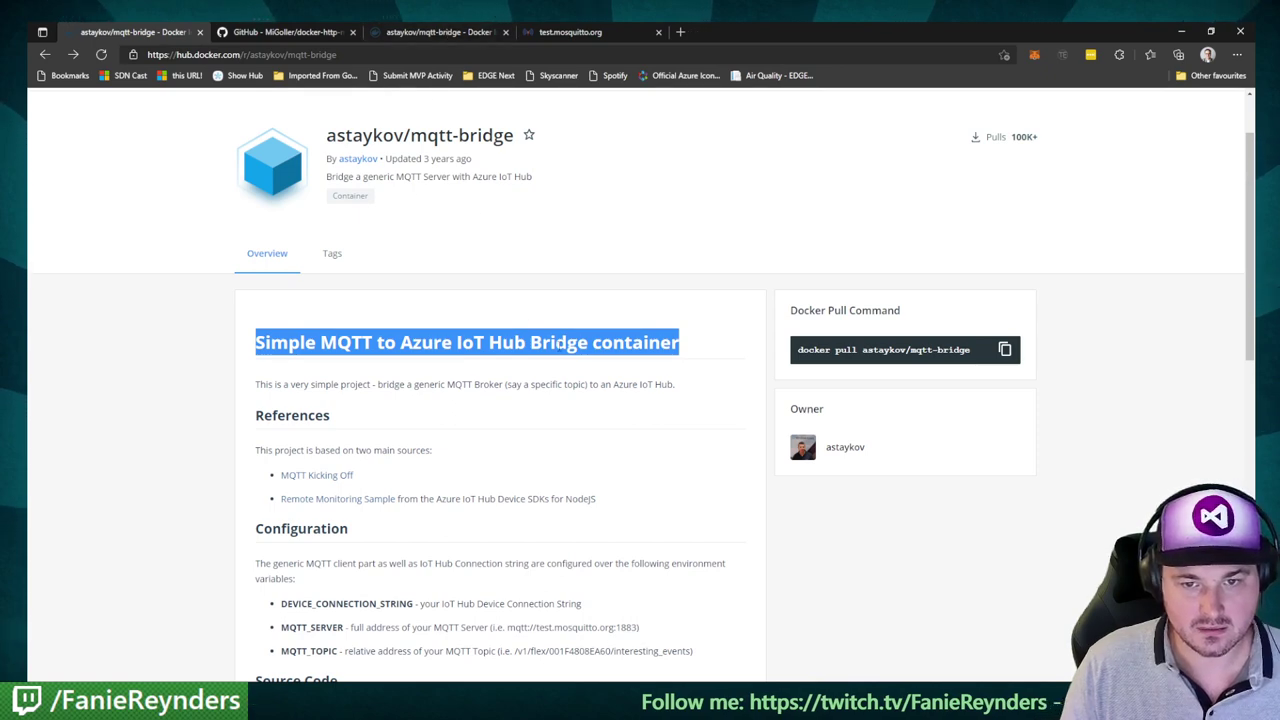
{"action": "left_click_drag", "start_coordinate": [688, 346], "coordinate": [588, 346]}
{"action": "key", "text": "ctrl+c"}
{"action": "key", "text": "ctrl+l"}
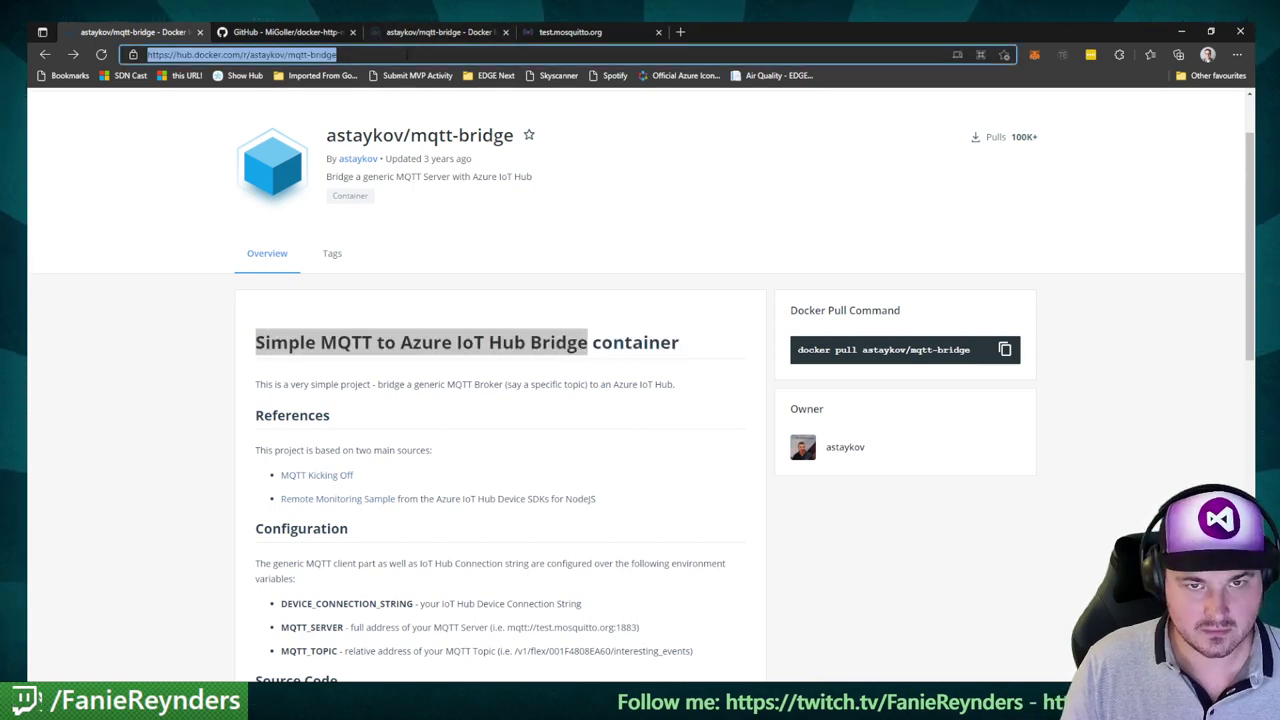
Search for 'Simple MQTT to Azure IoT Hub Bridge' and open bridge.js in Dayzure/mqtt-bridge-iothub's app folder.
{"action": "key", "text": "ctrl+v"}
{"action": "key", "text": "Return"}
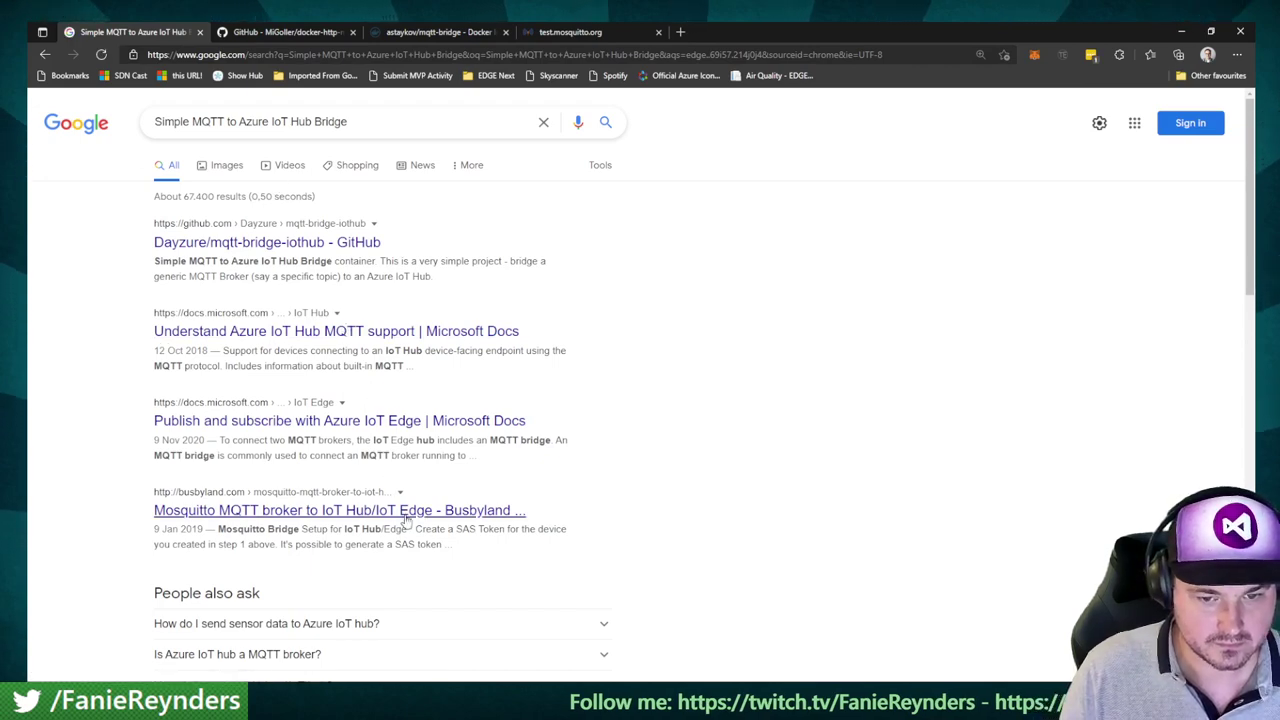
{"action": "scroll", "coordinate": [405, 520], "scroll_direction": "down", "scroll_amount": 3}
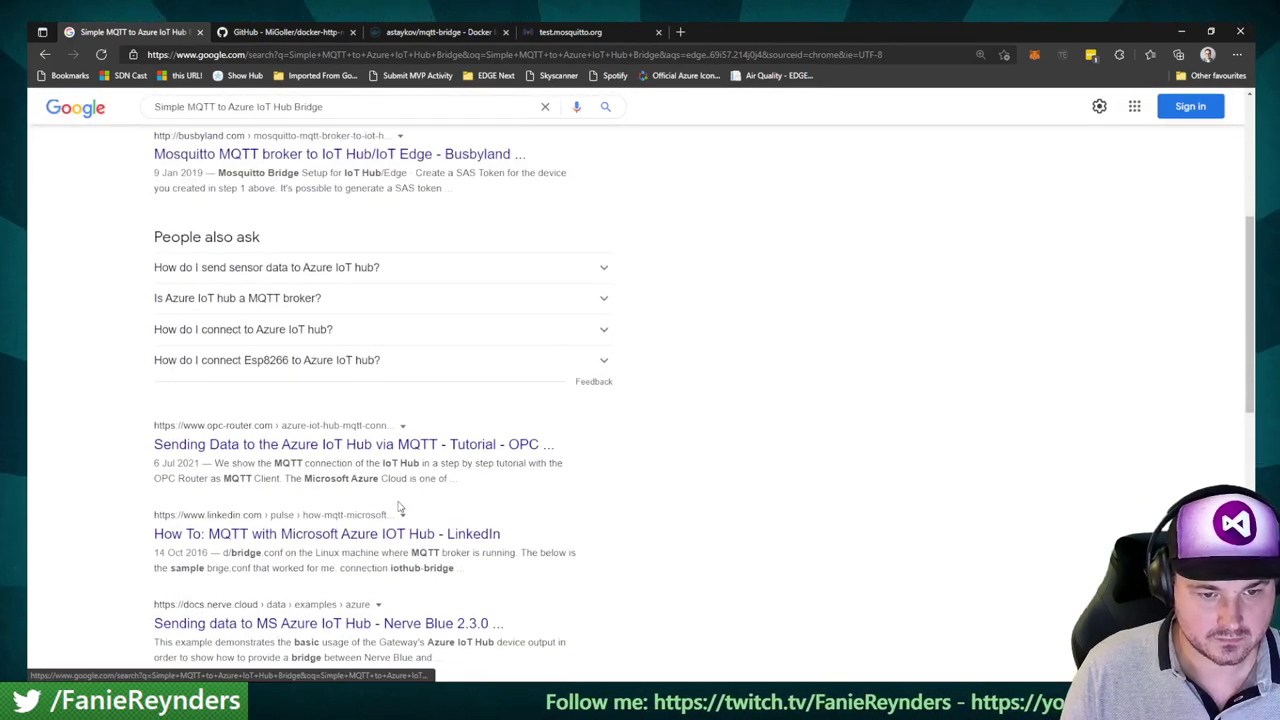
{"action": "scroll", "coordinate": [397, 508], "scroll_direction": "down", "scroll_amount": 2}
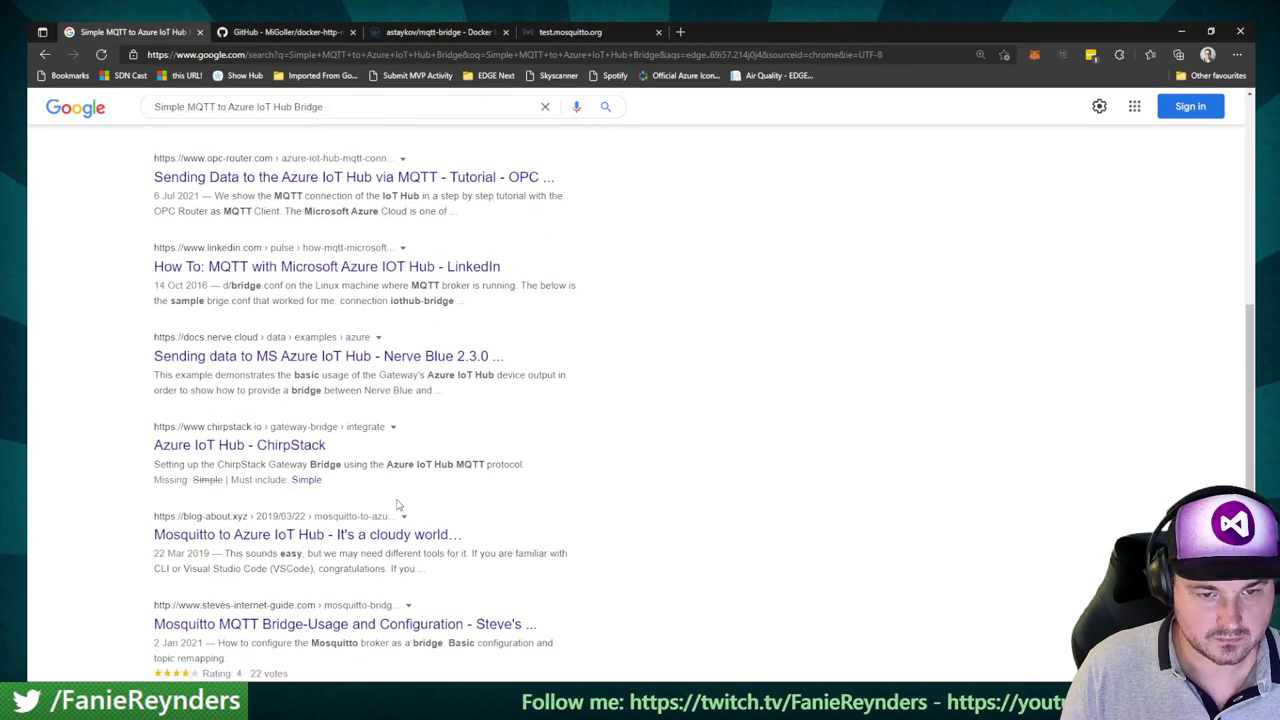
{"action": "scroll", "coordinate": [397, 508], "scroll_direction": "up", "scroll_amount": 5}
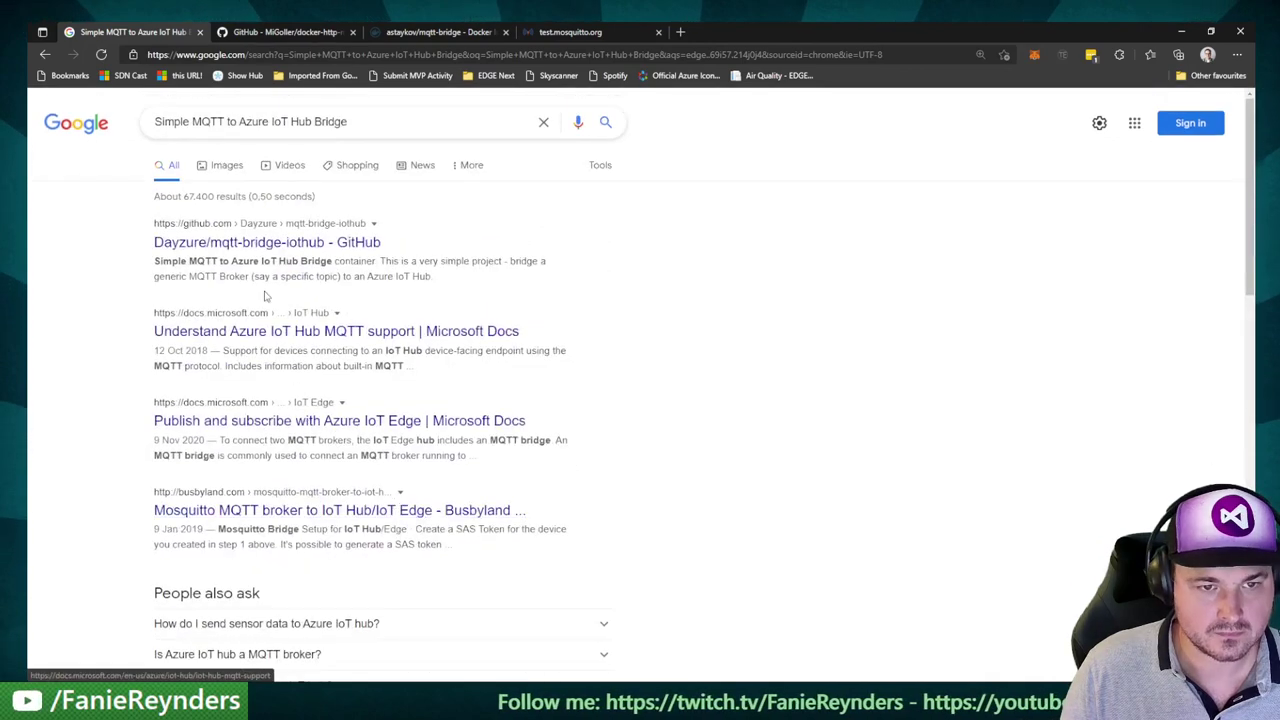
{"action": "left_click", "coordinate": [273, 245]}
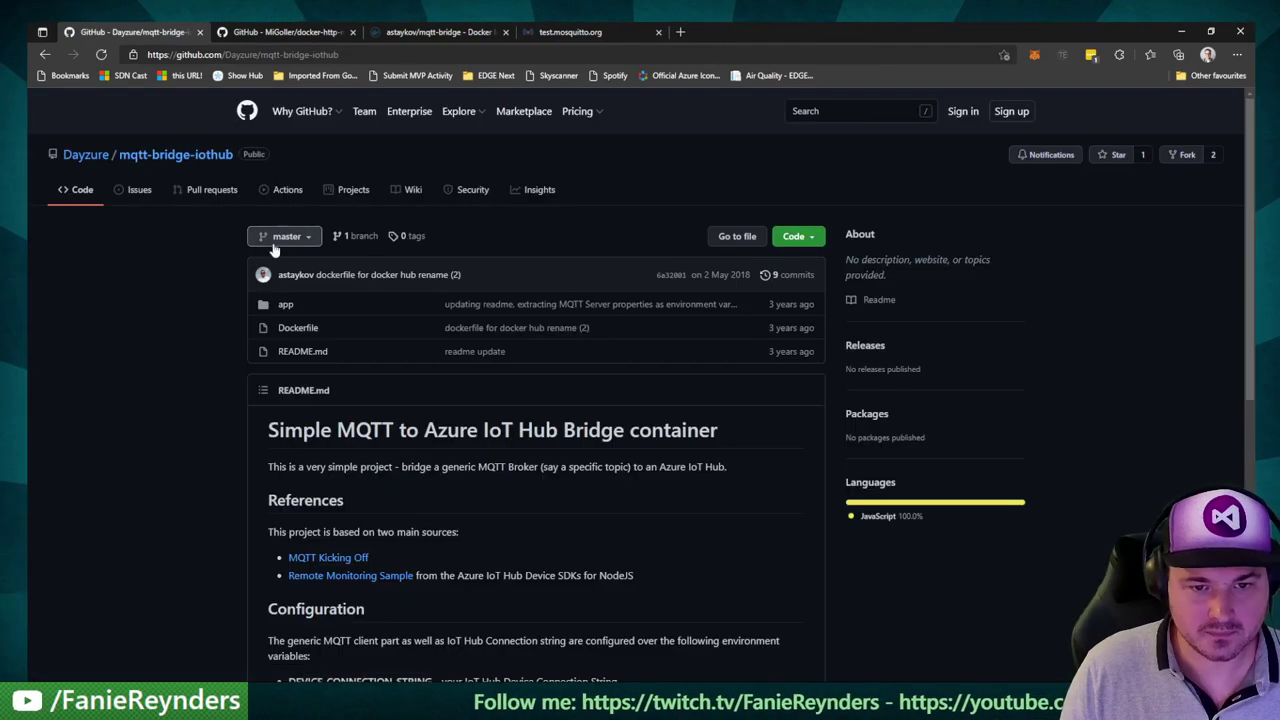
{"action": "scroll", "coordinate": [464, 510], "scroll_direction": "down", "scroll_amount": 1}
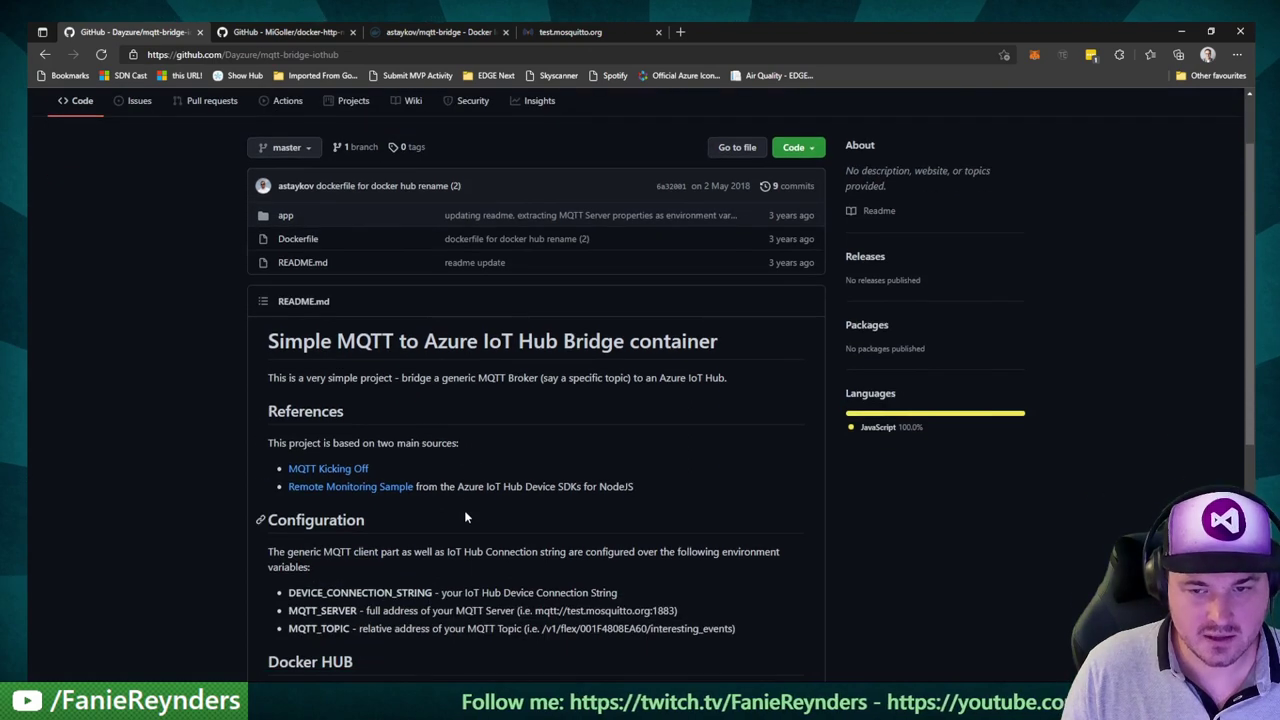
{"action": "left_click", "coordinate": [285, 216]}
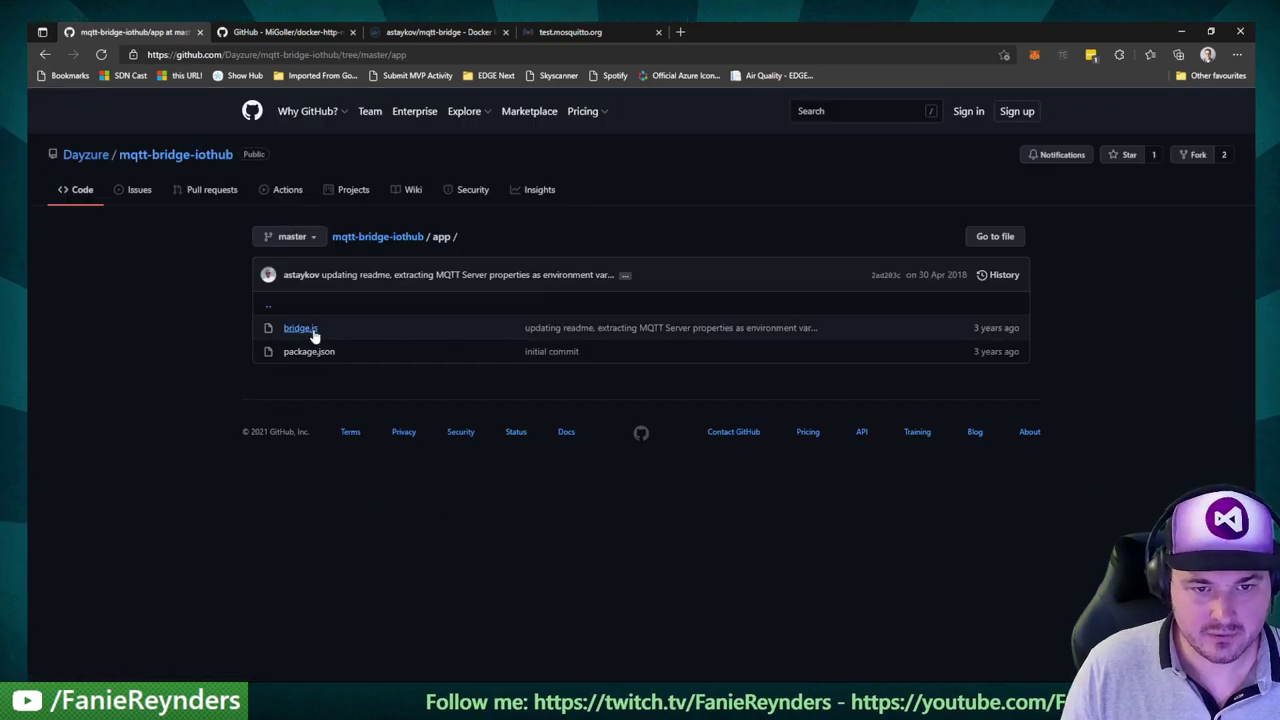
{"action": "left_click", "coordinate": [300, 330]}
Zoom the page to 125% and highlight the module imports on lines 3–7.
{"action": "scroll", "coordinate": [820, 416], "scroll_direction": "down", "scroll_amount": 4}
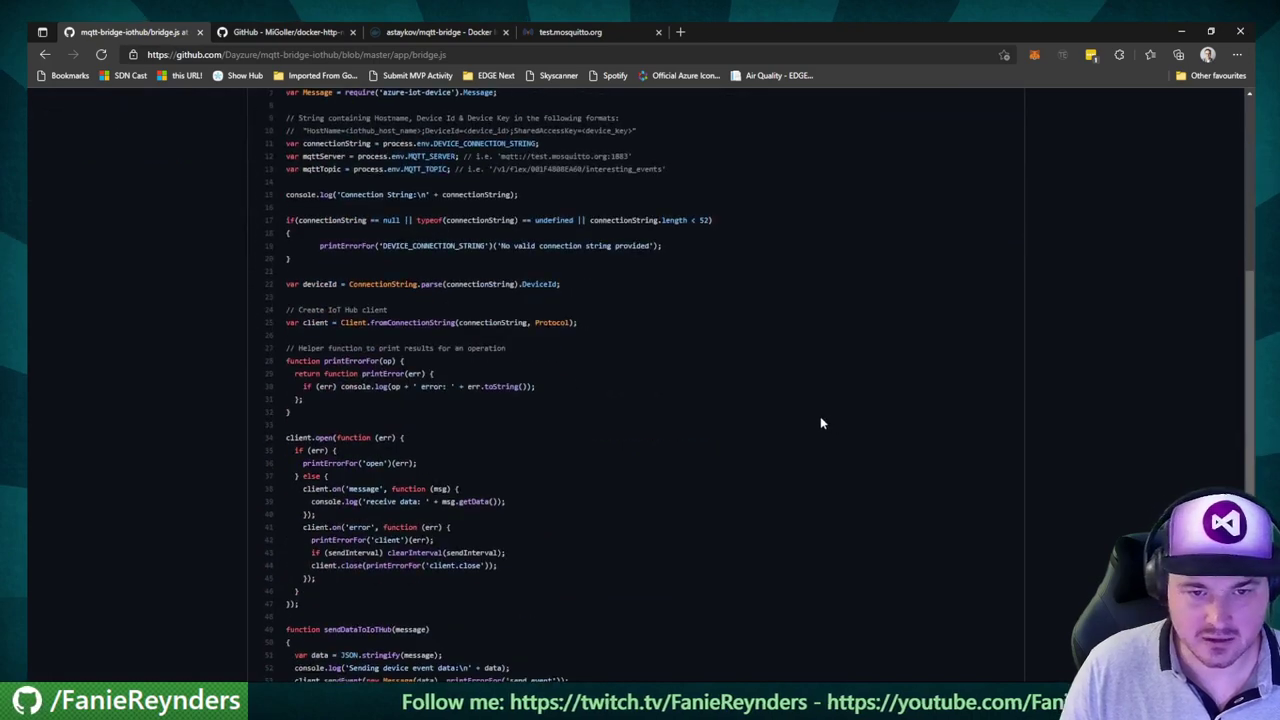
{"action": "scroll", "coordinate": [820, 416], "scroll_direction": "up", "scroll_amount": 3}
{"action": "scroll", "coordinate": [820, 416], "scroll_direction": "down", "scroll_amount": 1}
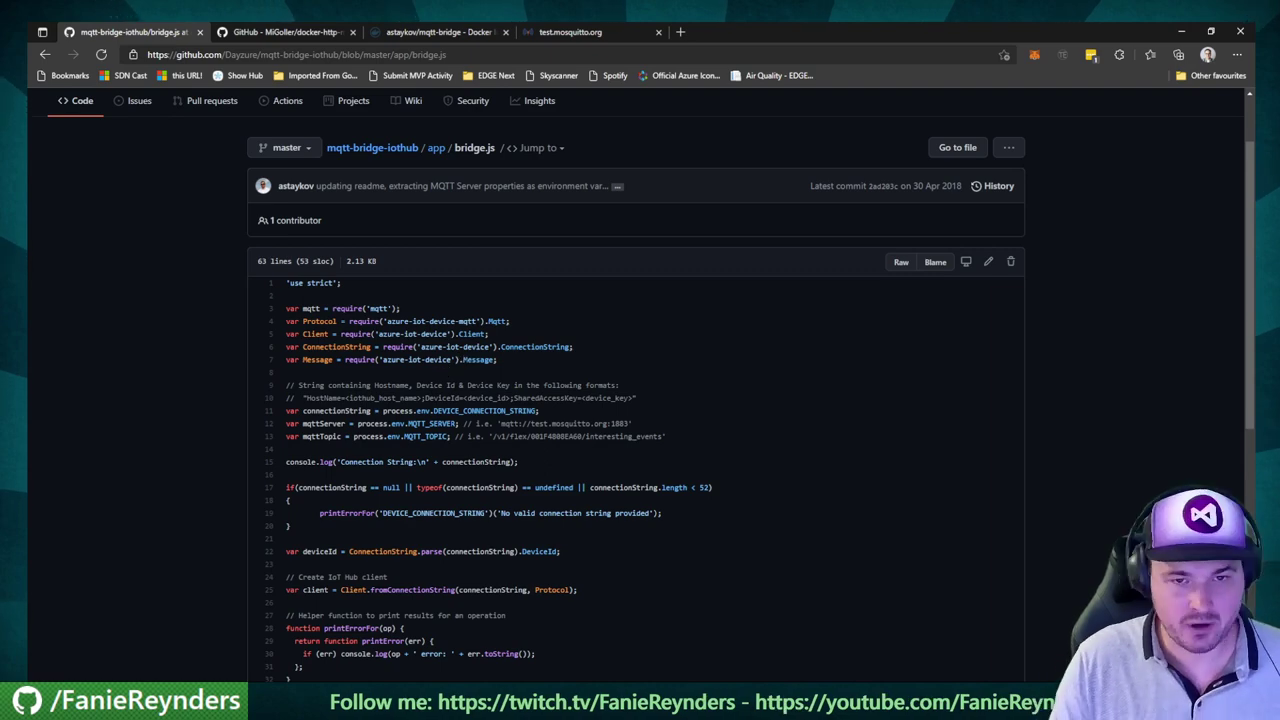
{"action": "key", "text": "ctrl+plus"}
{"action": "key", "text": "ctrl+plus"}
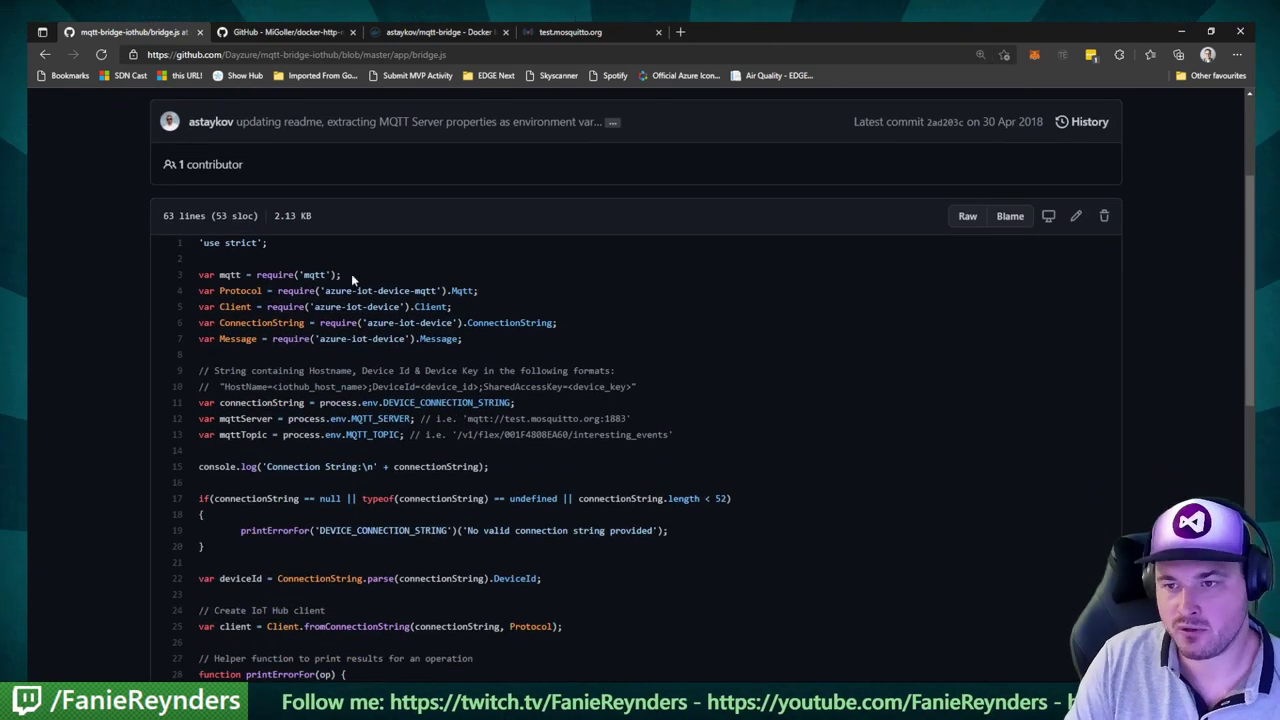
{"action": "left_click_drag", "start_coordinate": [351, 273], "coordinate": [262, 276]}
{"action": "left_click", "coordinate": [205, 291]}
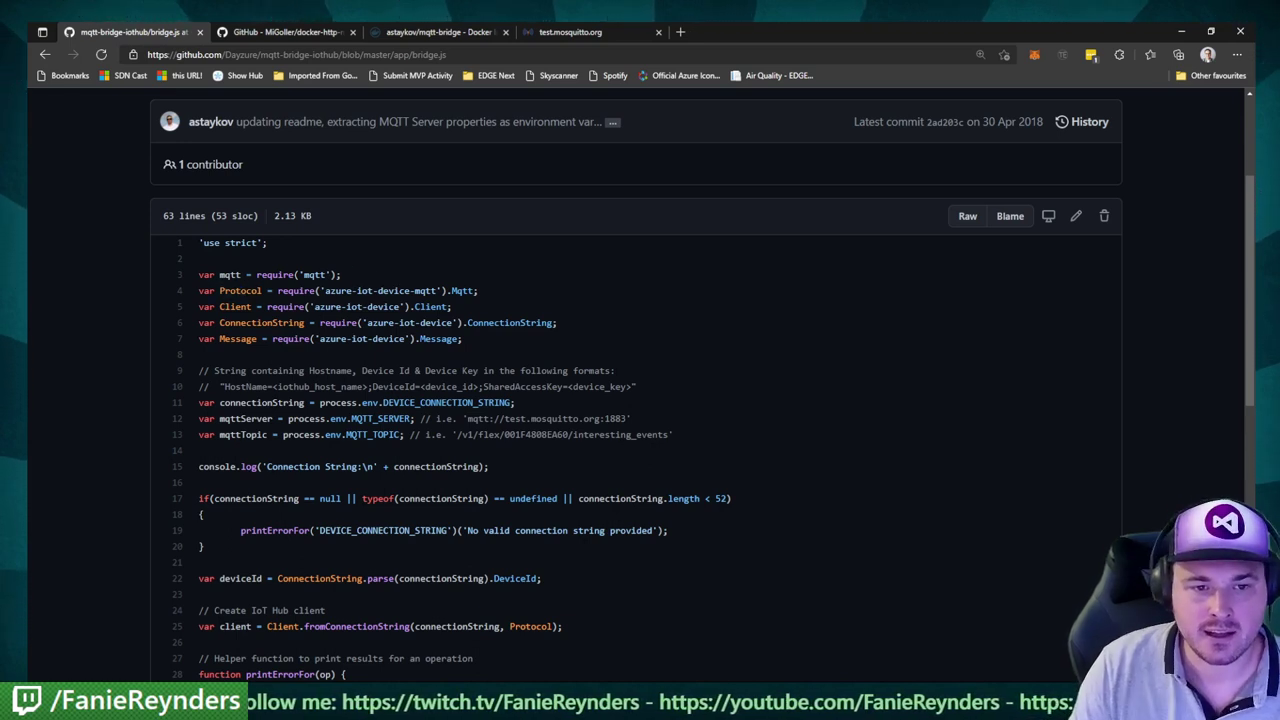
{"action": "left_click_drag", "start_coordinate": [198, 274], "coordinate": [512, 343]}
{"action": "left_click", "coordinate": [510, 383]}
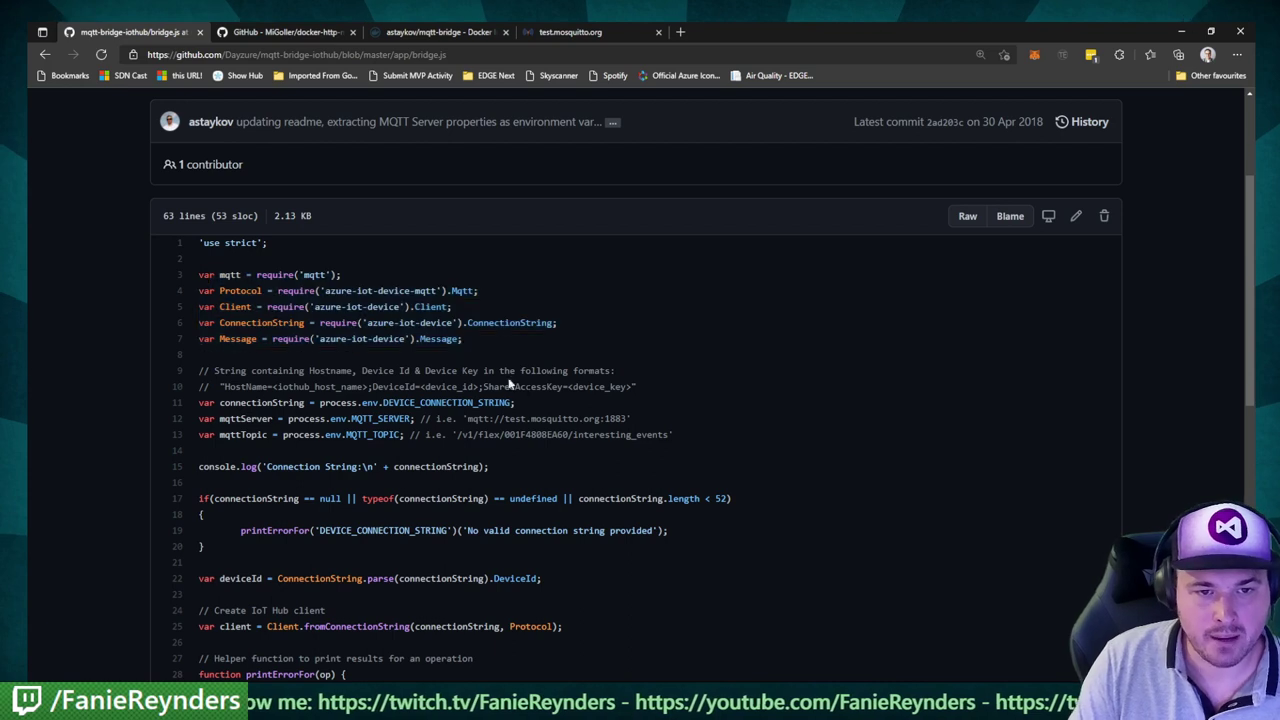
Highlight the mqtt, azure-iot-device-mqtt, Client, ConnectionString and Message imports one by one.
{"action": "double_click", "coordinate": [314, 274]}
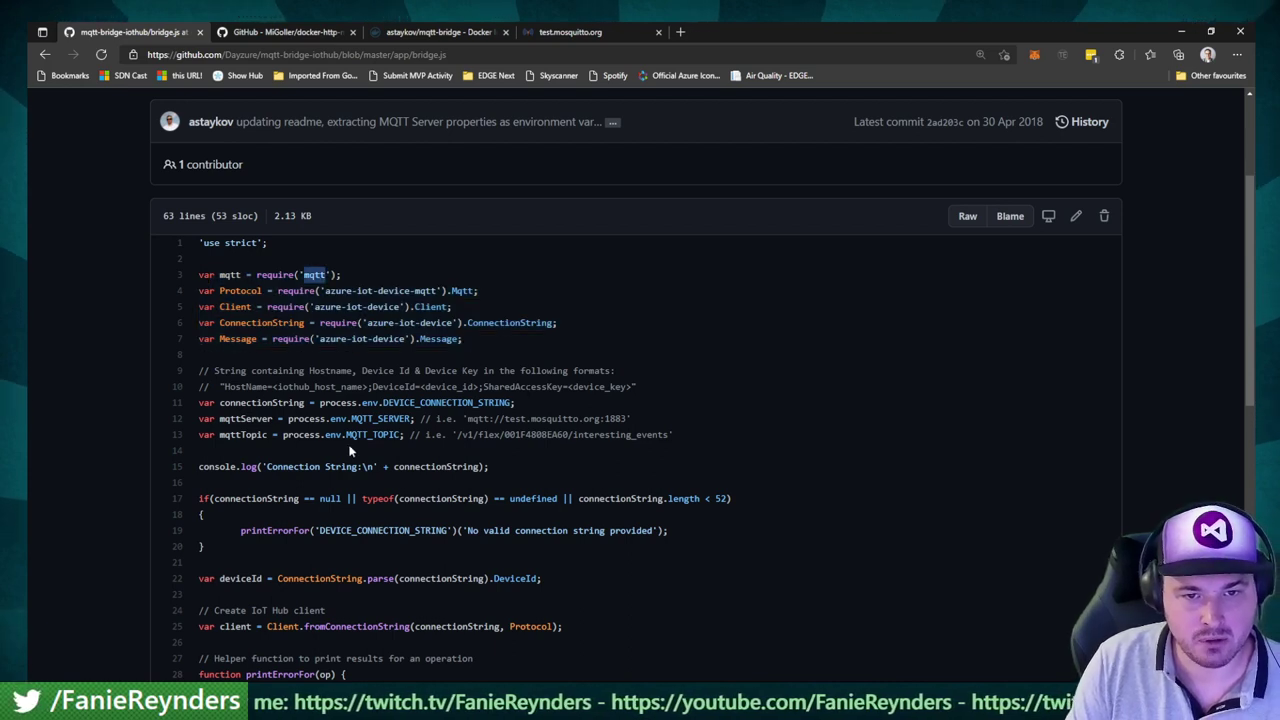
{"action": "left_click_drag", "start_coordinate": [325, 290], "coordinate": [436, 290]}
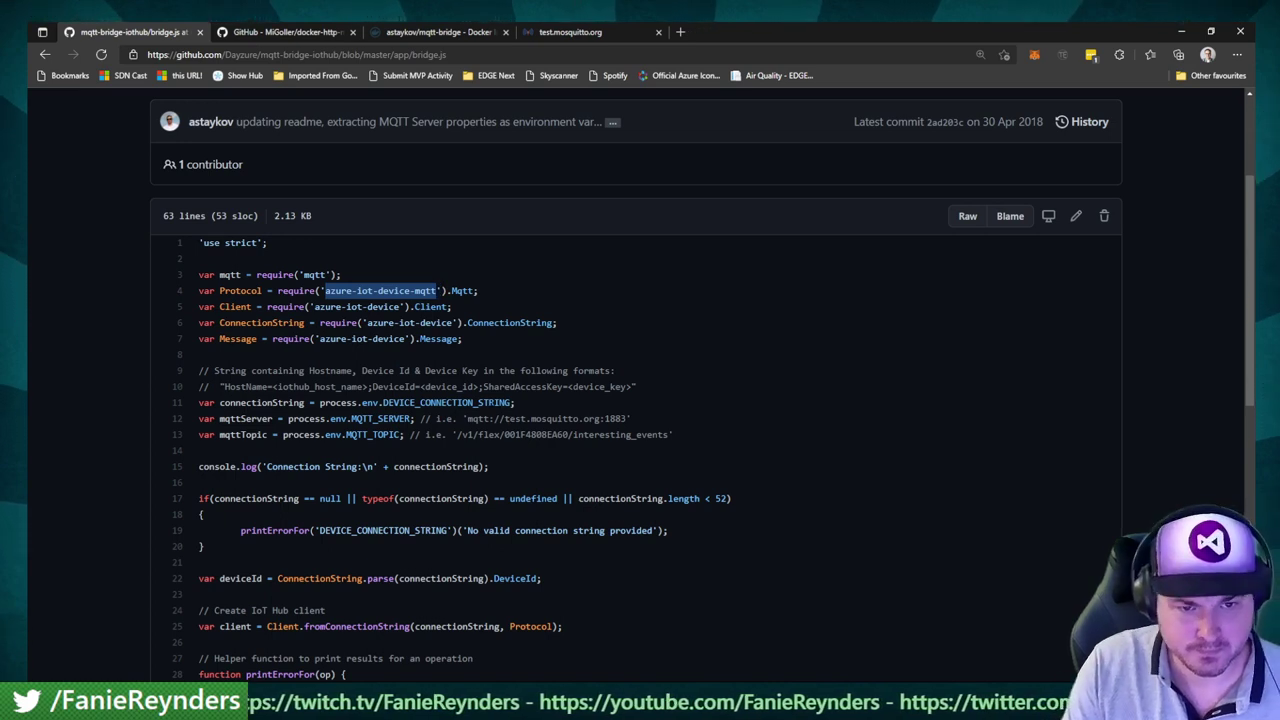
{"action": "left_click_drag", "start_coordinate": [288, 306], "coordinate": [452, 306]}
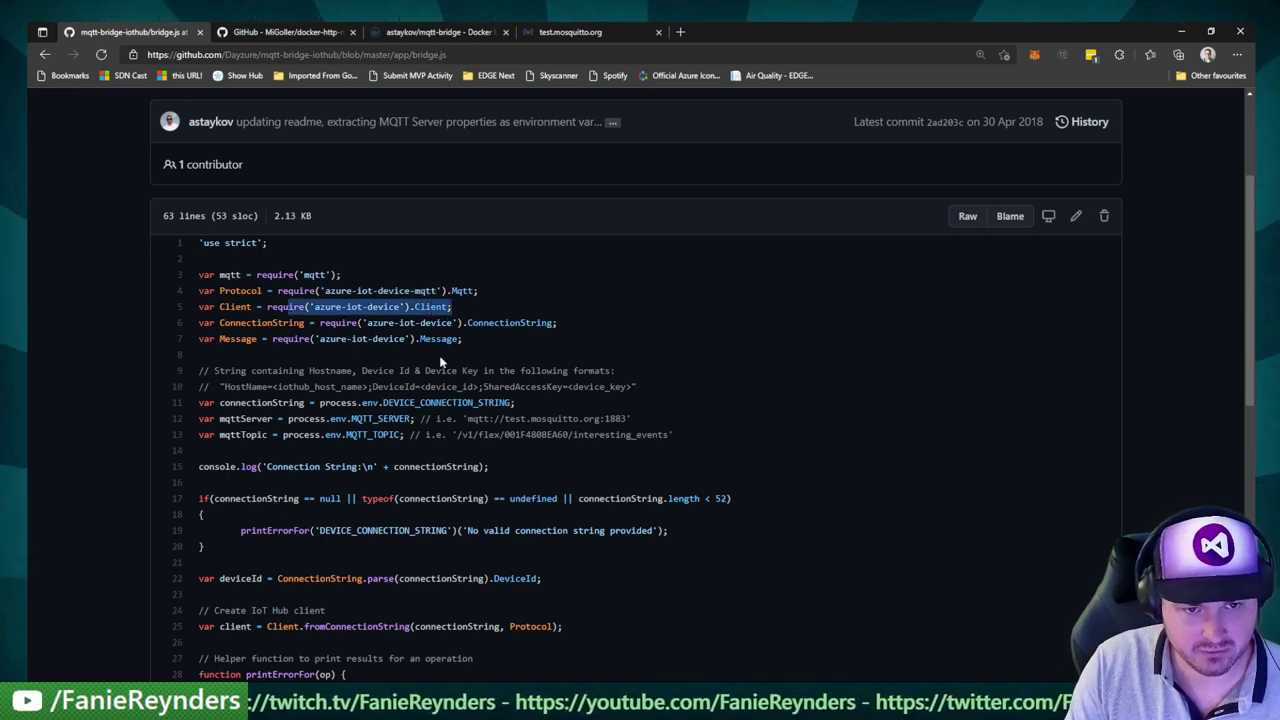
{"action": "left_click_drag", "start_coordinate": [316, 323], "coordinate": [557, 323]}
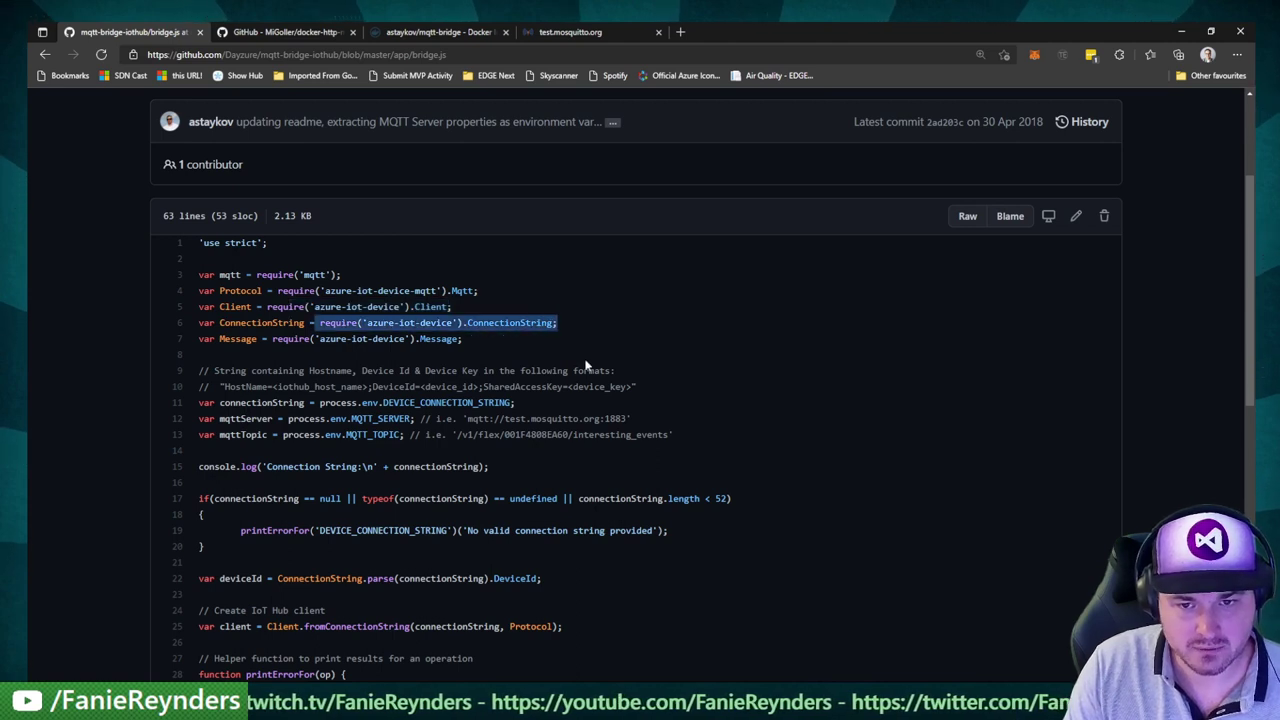
{"action": "left_click_drag", "start_coordinate": [272, 339], "coordinate": [492, 323]}
{"action": "left_click", "coordinate": [435, 350]}
{"action": "double_click", "coordinate": [438, 339]}
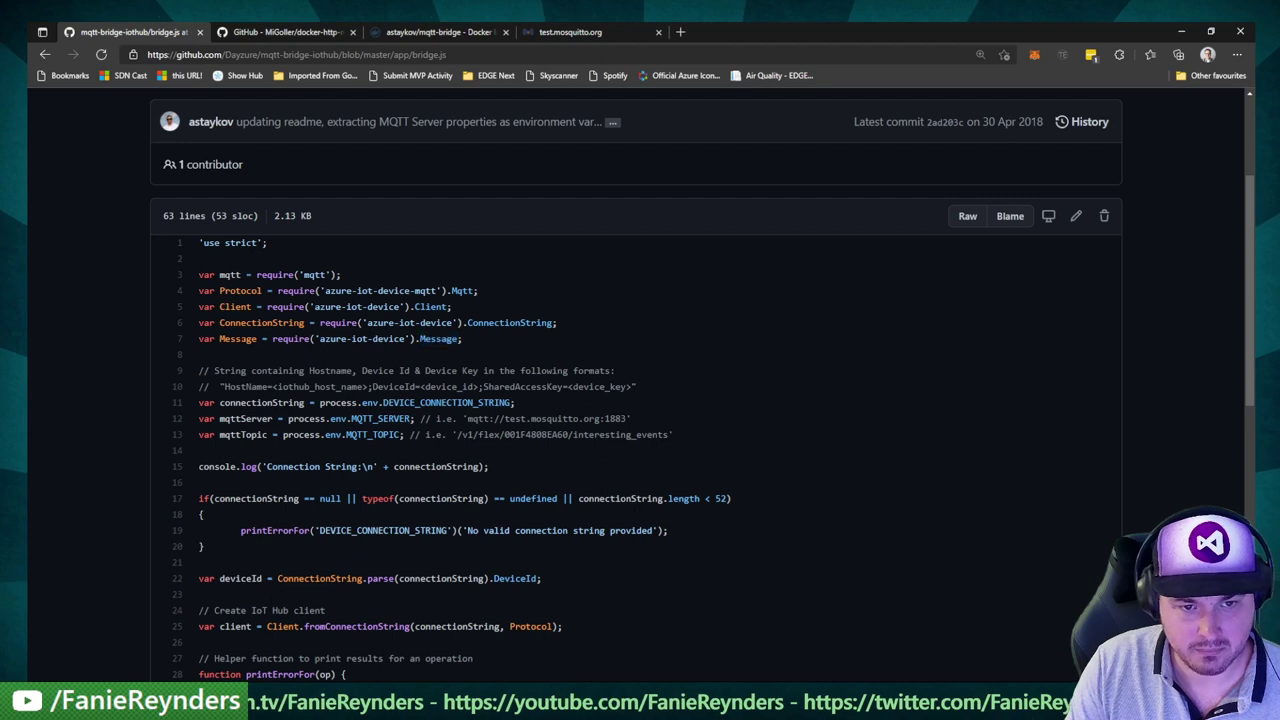
{"action": "scroll", "coordinate": [352, 400], "scroll_direction": "down", "scroll_amount": 1}
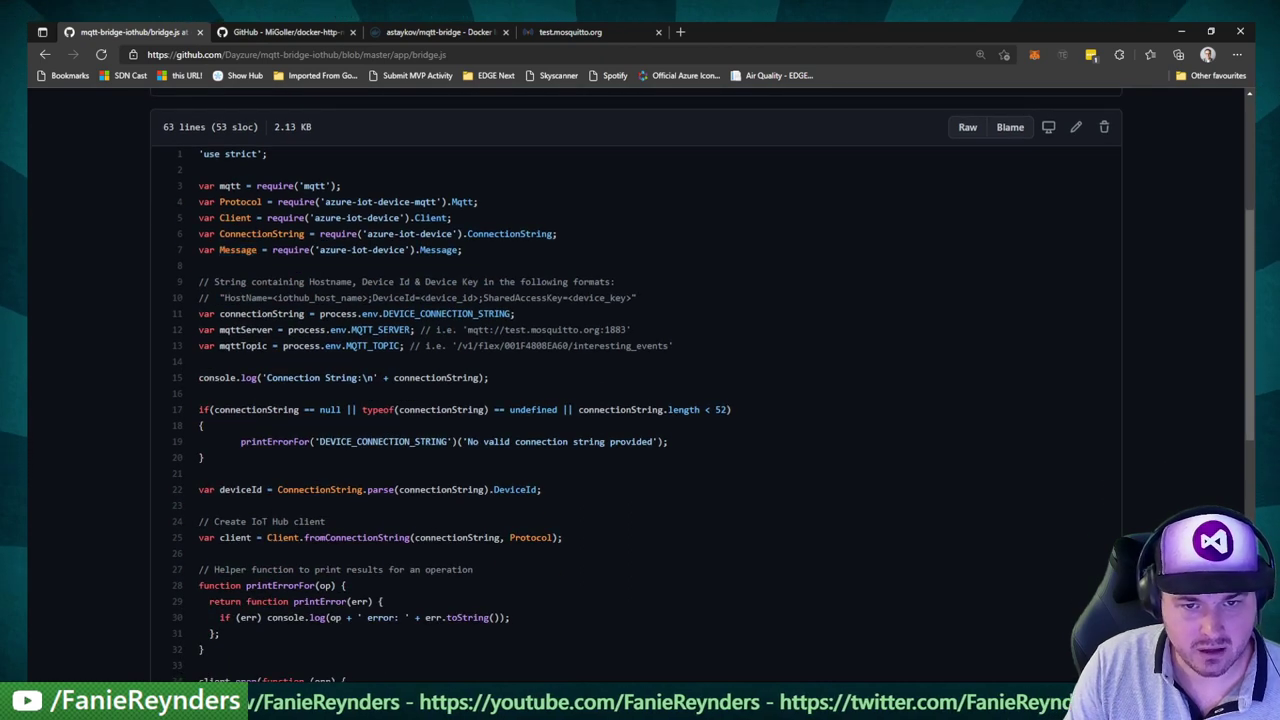
Highlight the DEVICE_CONNECTION_STRING and MQTT_SERVER variables, then open raw bridge.js and select all its code.
{"action": "left_click_drag", "start_coordinate": [510, 313], "coordinate": [383, 313]}
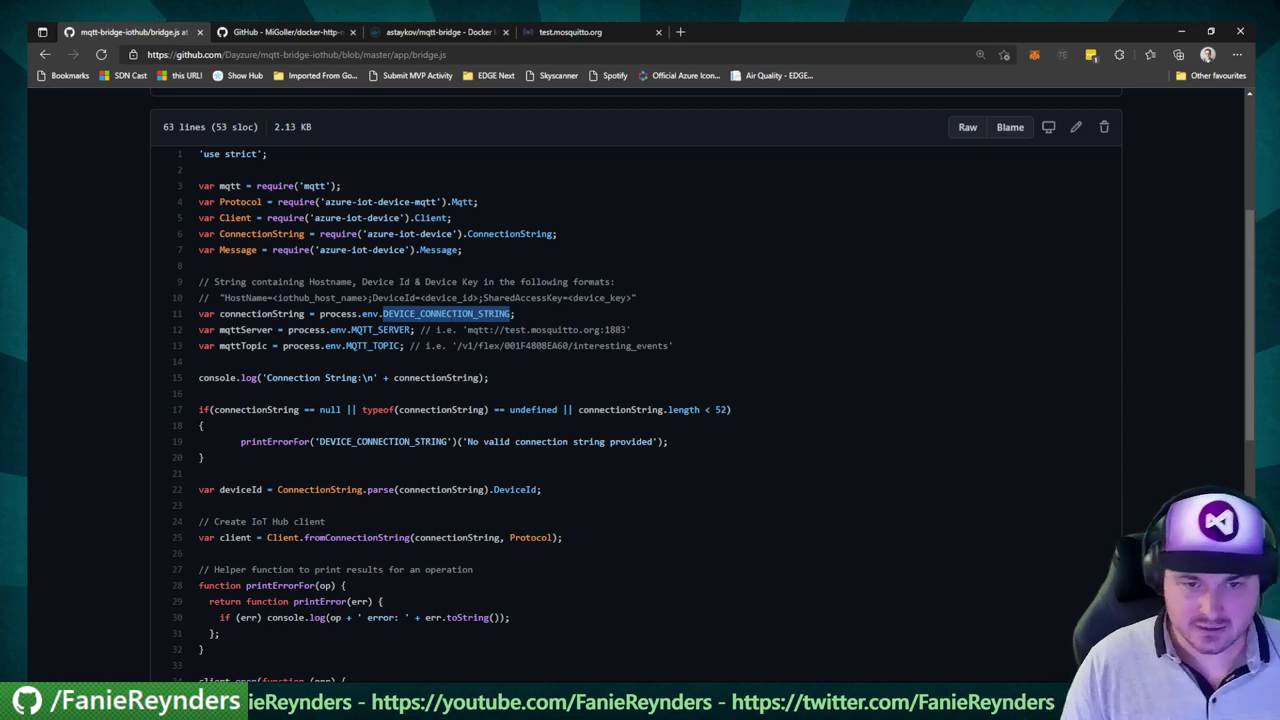
{"action": "double_click", "coordinate": [380, 329]}
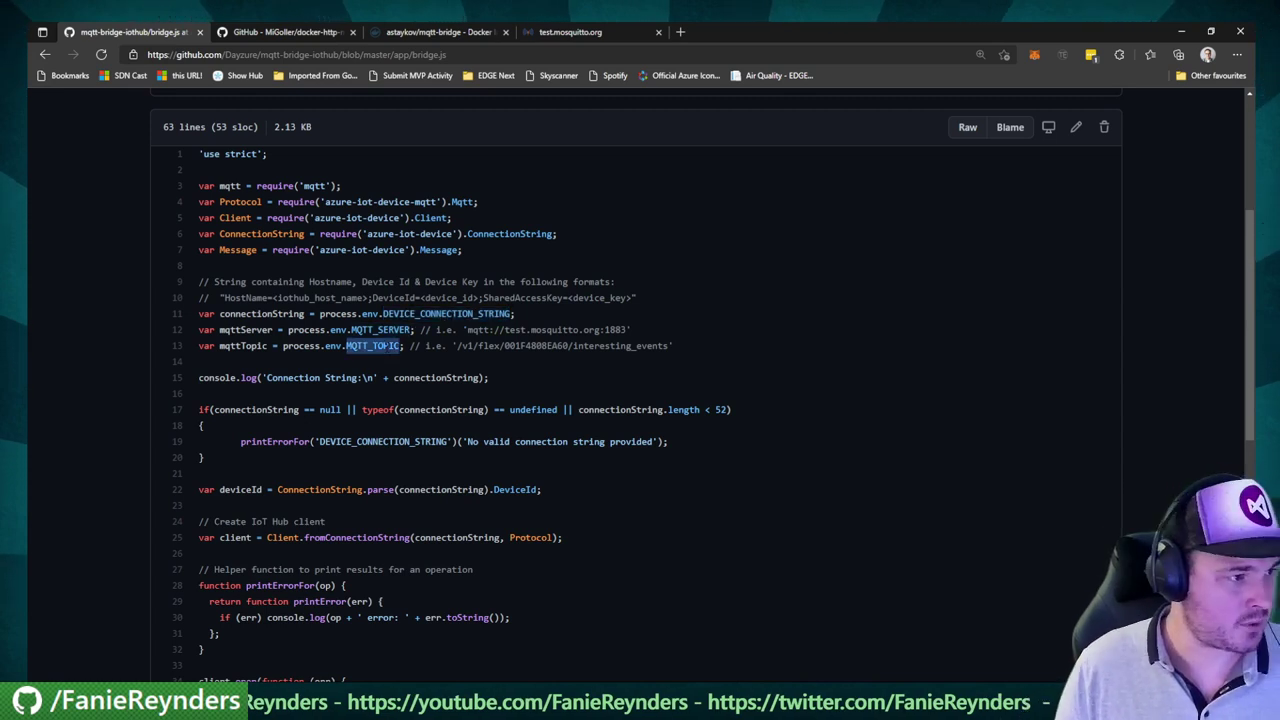
{"action": "scroll", "coordinate": [382, 393], "scroll_direction": "down", "scroll_amount": 2}
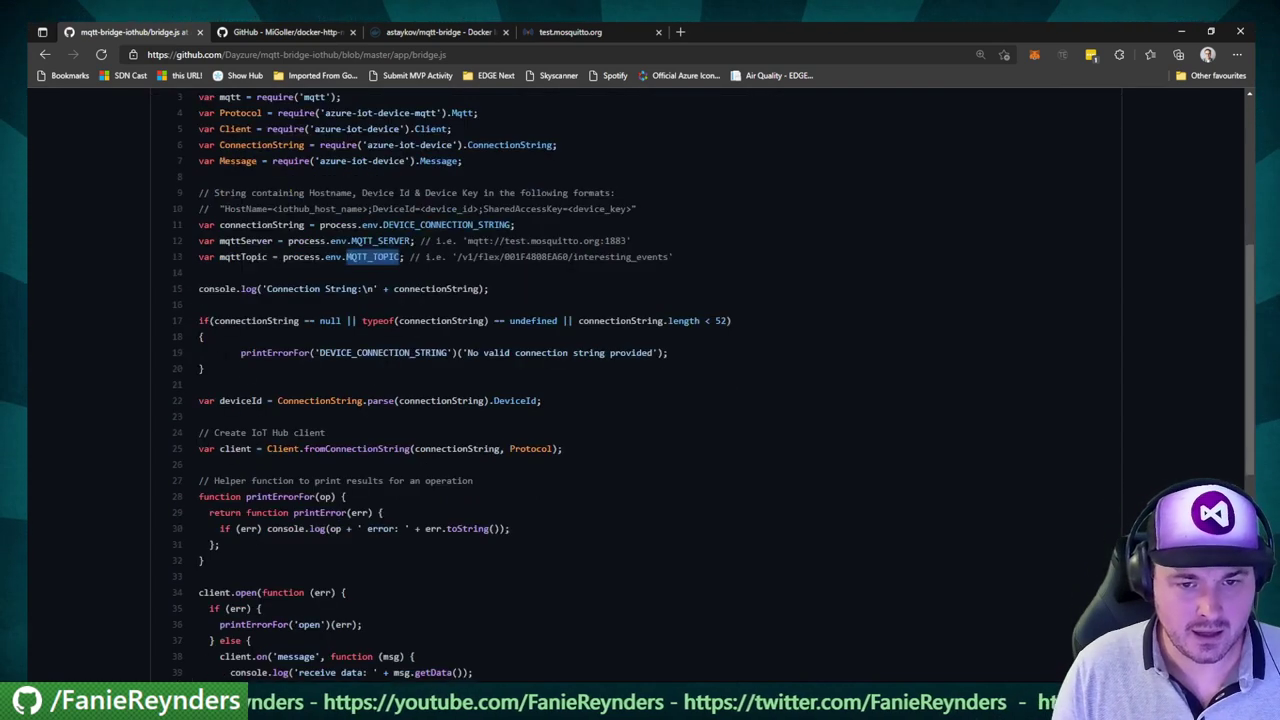
{"action": "scroll", "coordinate": [369, 368], "scroll_direction": "down", "scroll_amount": 5}
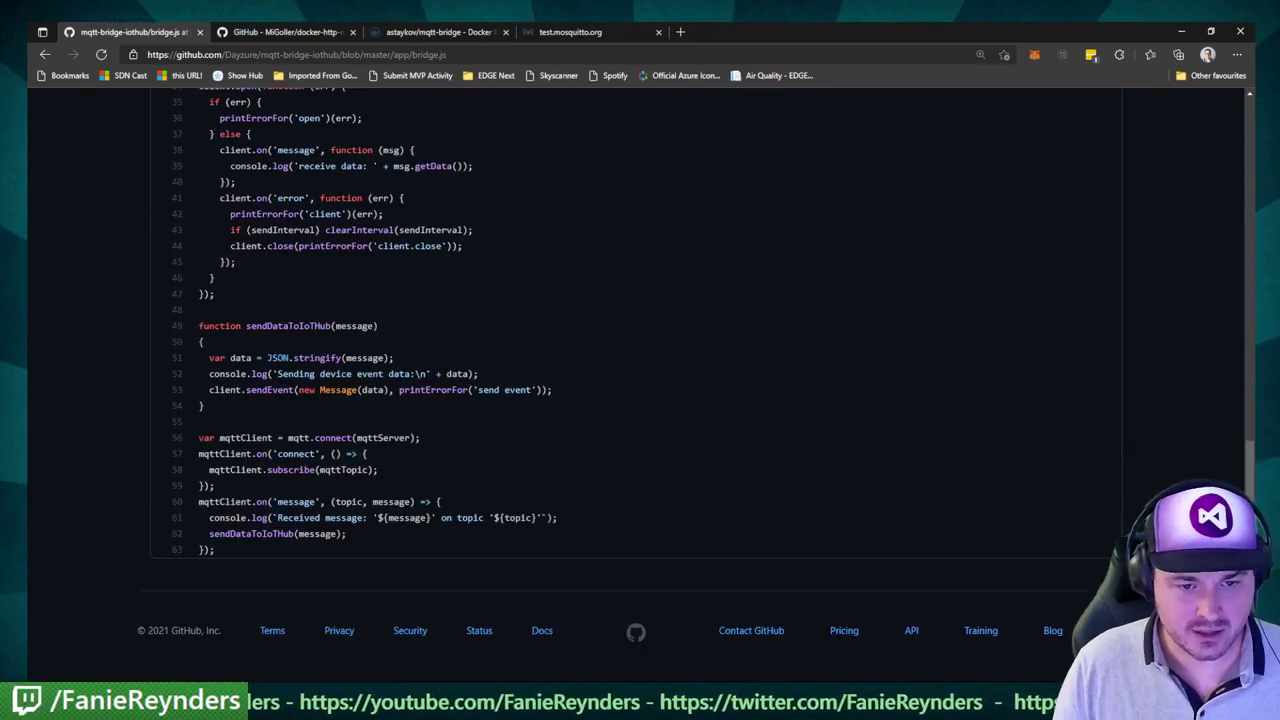
{"action": "scroll", "coordinate": [696, 489], "scroll_direction": "up", "scroll_amount": 9}
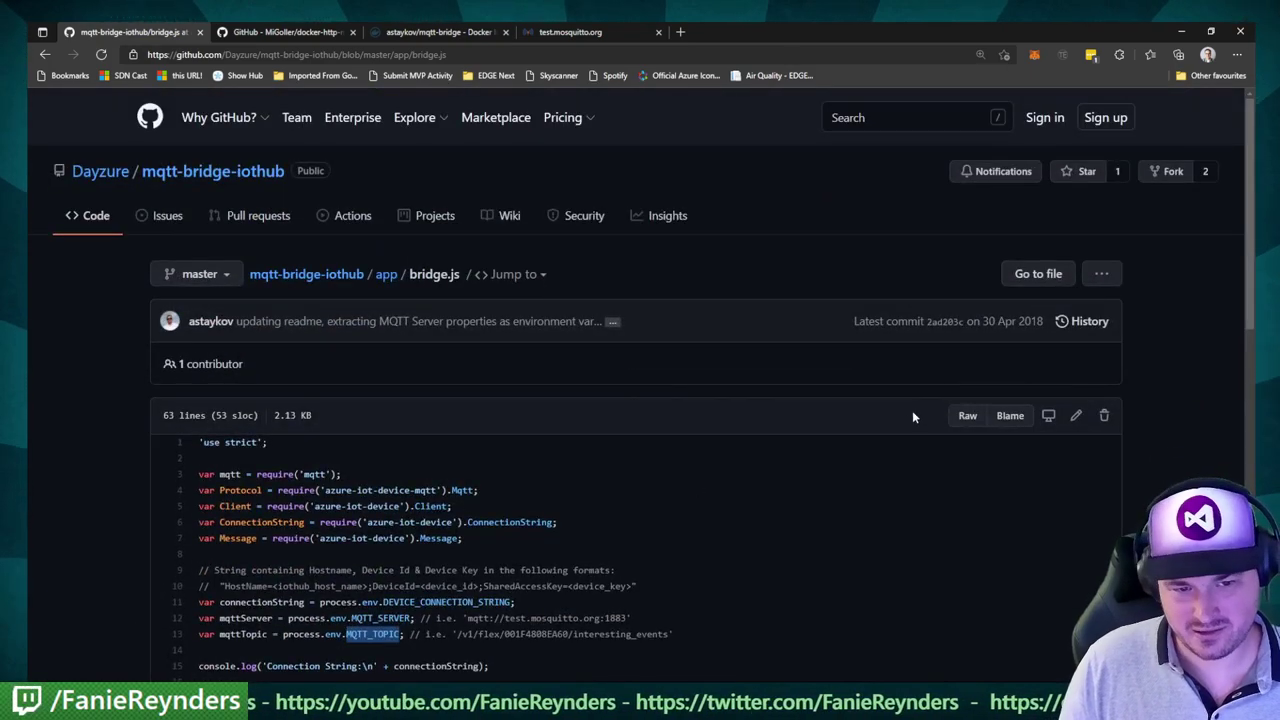
{"action": "left_click", "coordinate": [967, 417]}
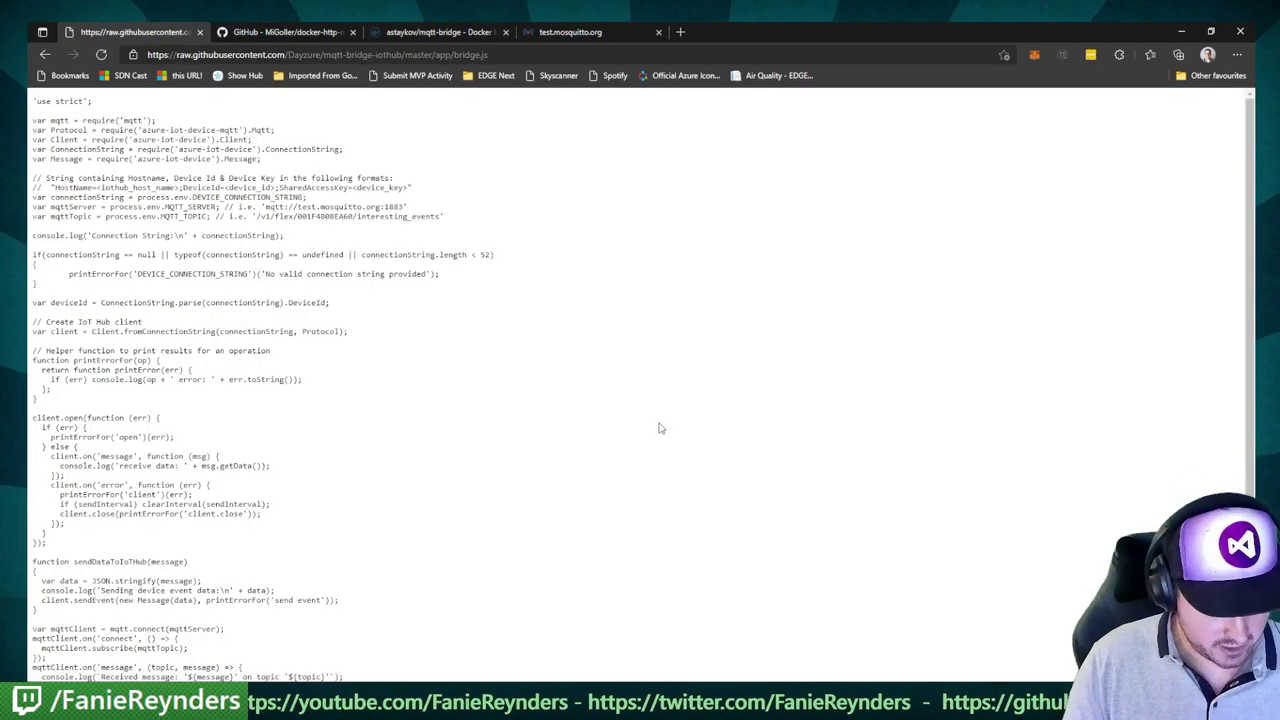
{"action": "key", "text": "ctrl+a"}
{"action": "key", "text": "super"}
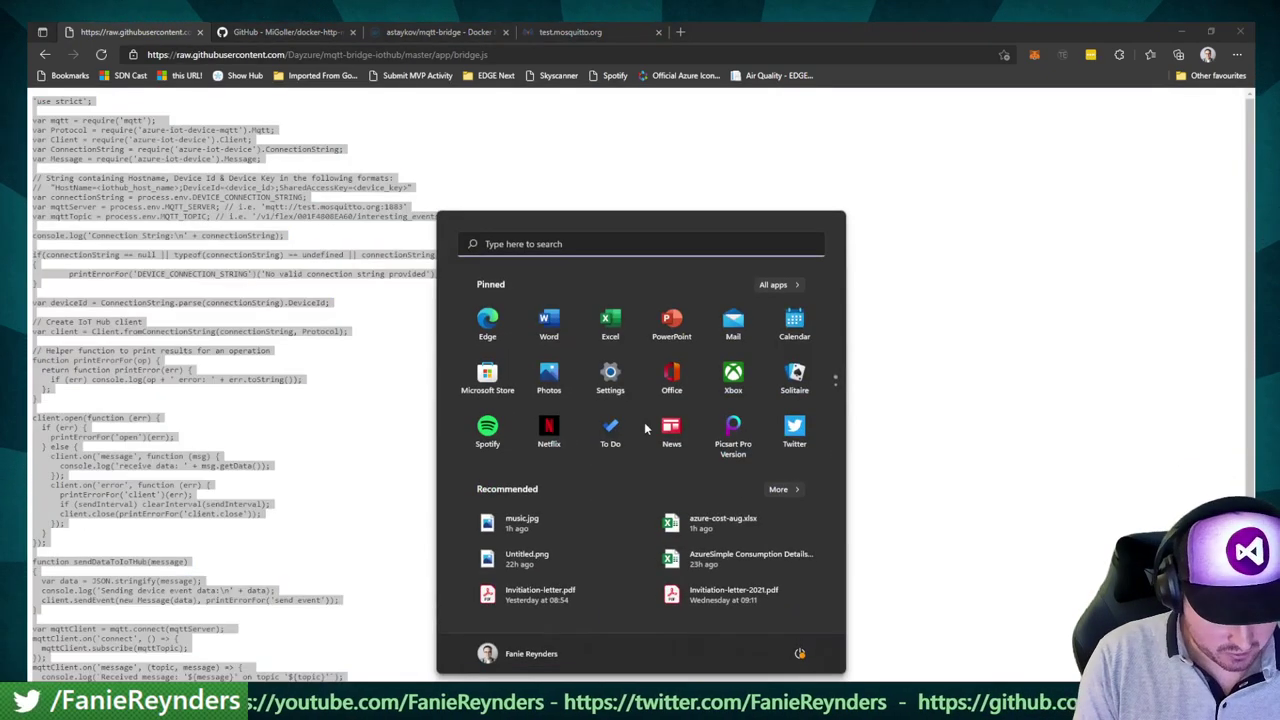
Launch Visual Studio Code from Start search and open a new untitled editor.
{"action": "type", "text": "code"}
{"action": "key", "text": "Return"}
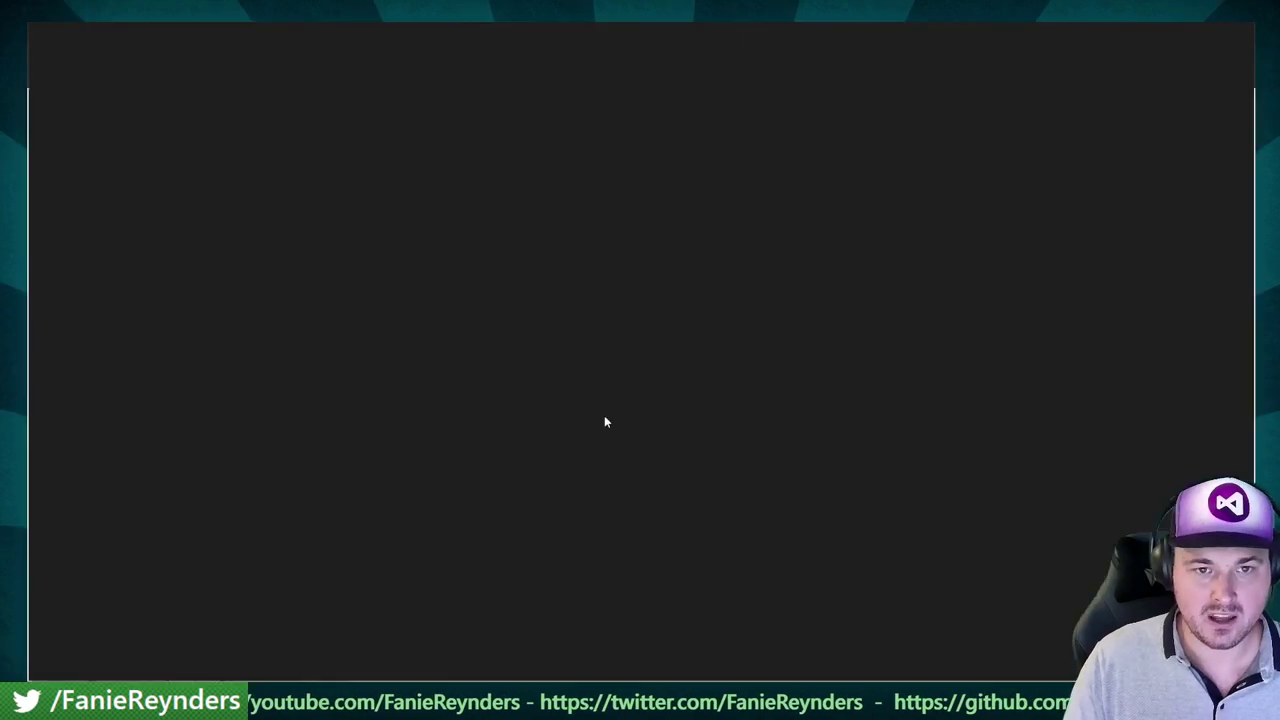
{"action": "key", "text": "ctrl+n"}
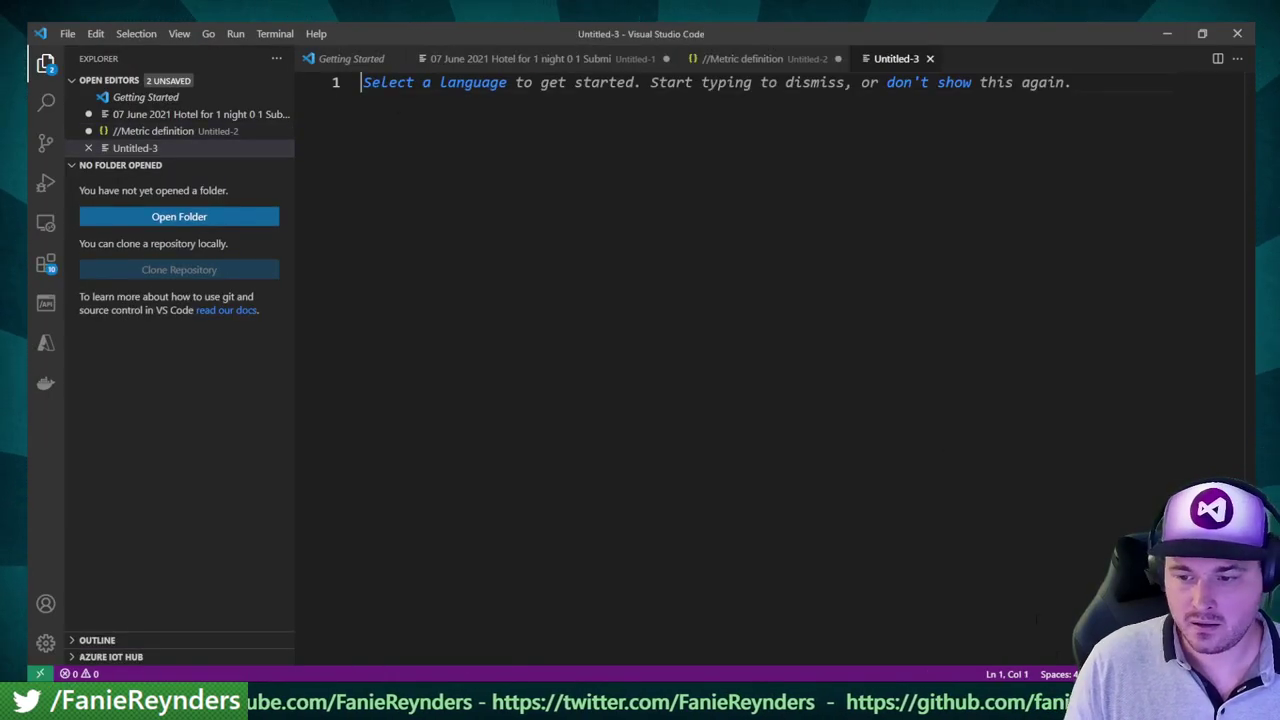
Browse the Open Folder dialog to C:\dev\sandbox.
{"action": "left_click", "coordinate": [67, 33]}
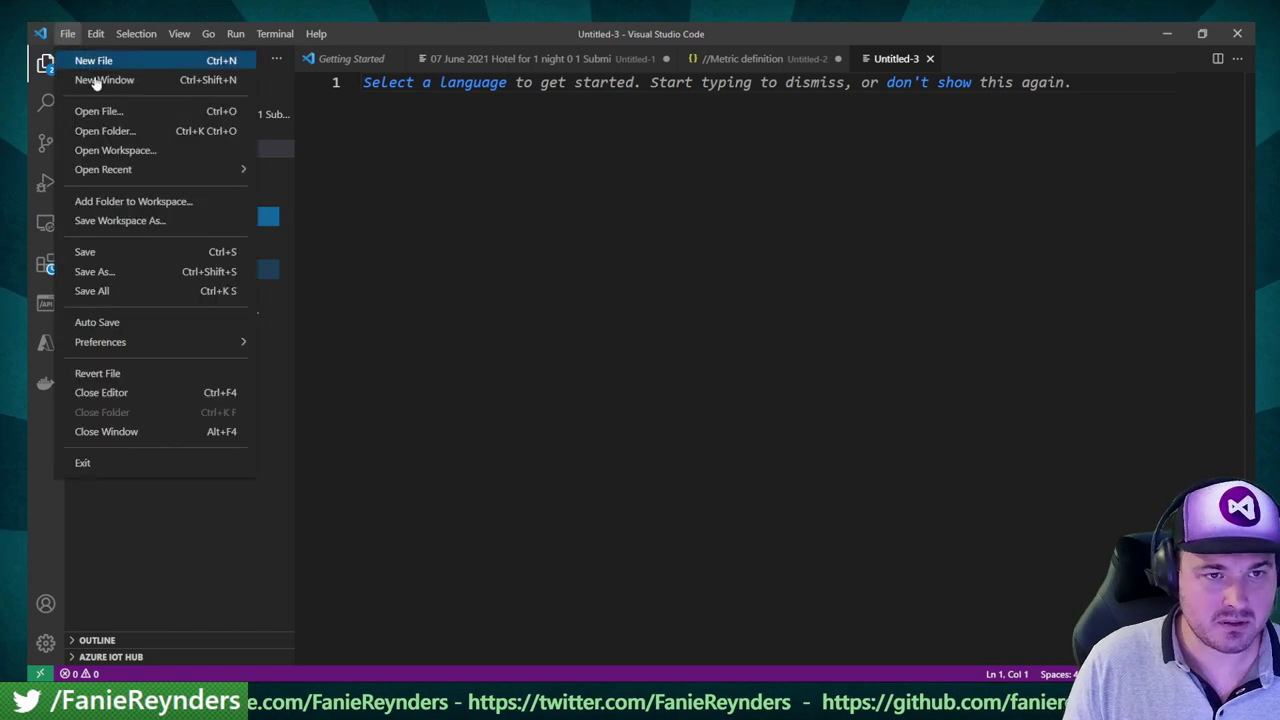
{"action": "left_click", "coordinate": [153, 143]}
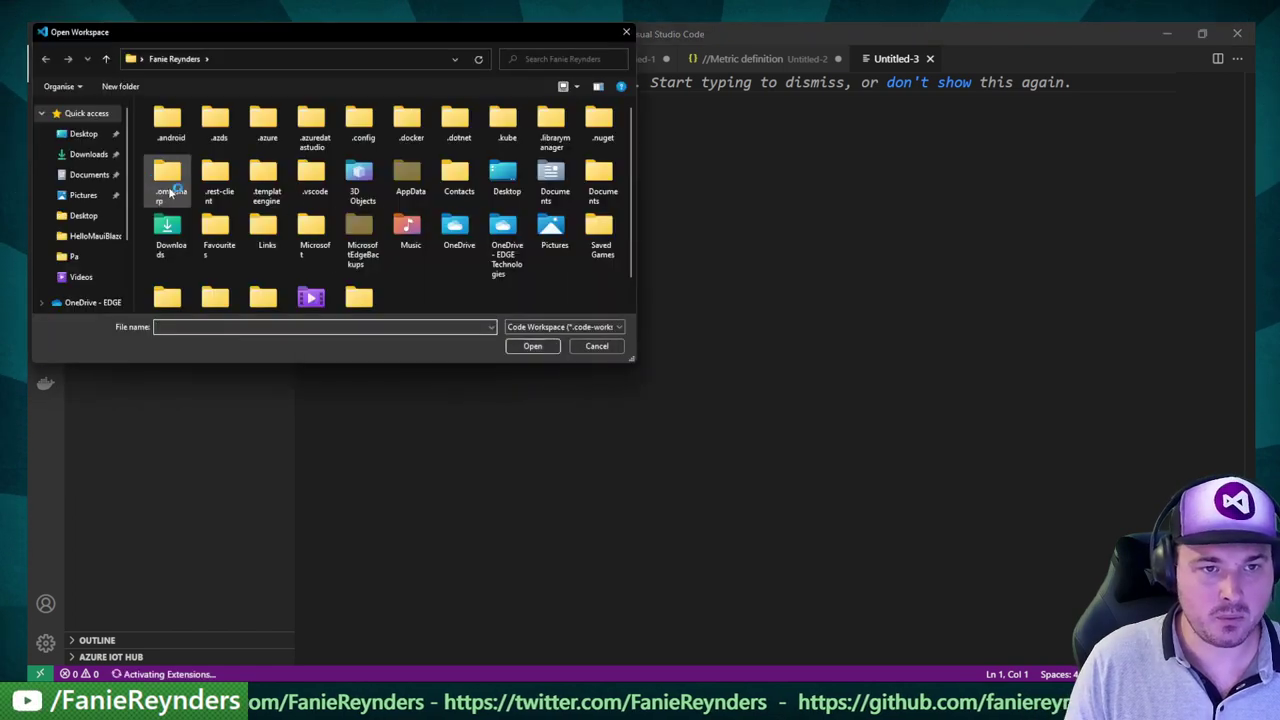
{"action": "scroll", "coordinate": [128, 278], "scroll_direction": "down", "scroll_amount": 3}
{"action": "left_click", "coordinate": [98, 246]}
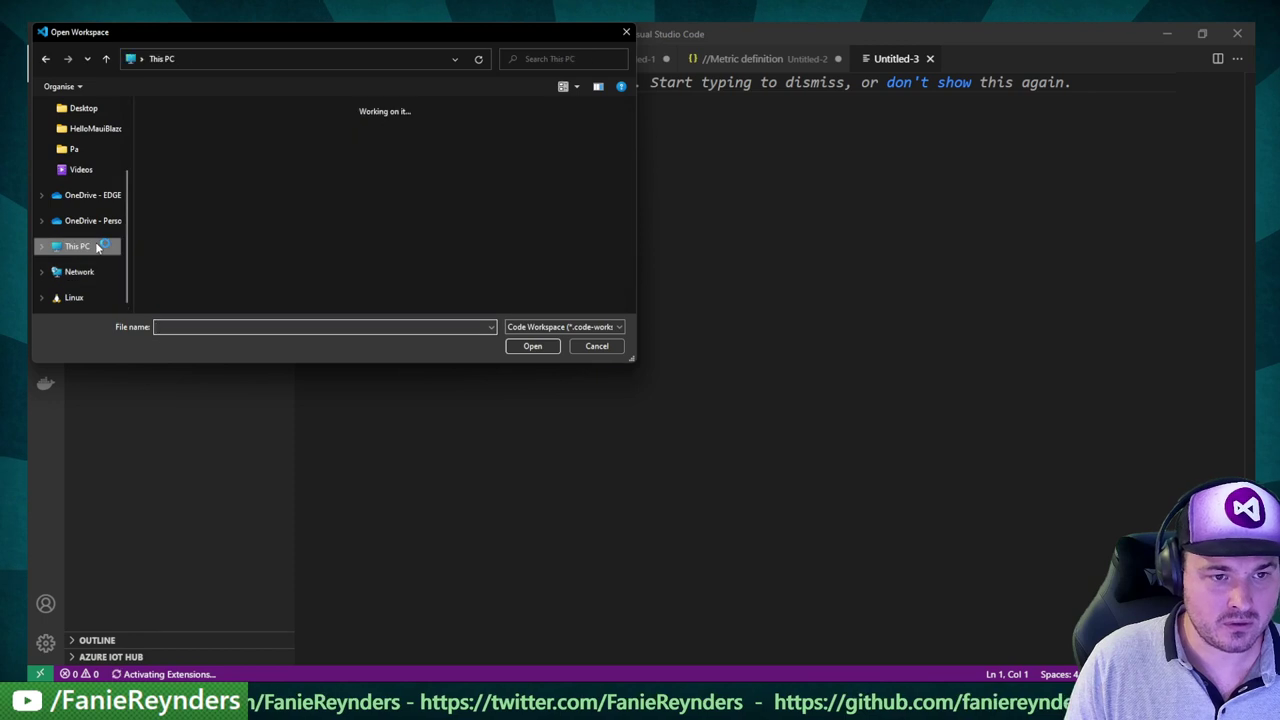
{"action": "scroll", "coordinate": [296, 236], "scroll_direction": "down", "scroll_amount": 1}
{"action": "double_click", "coordinate": [296, 236]}
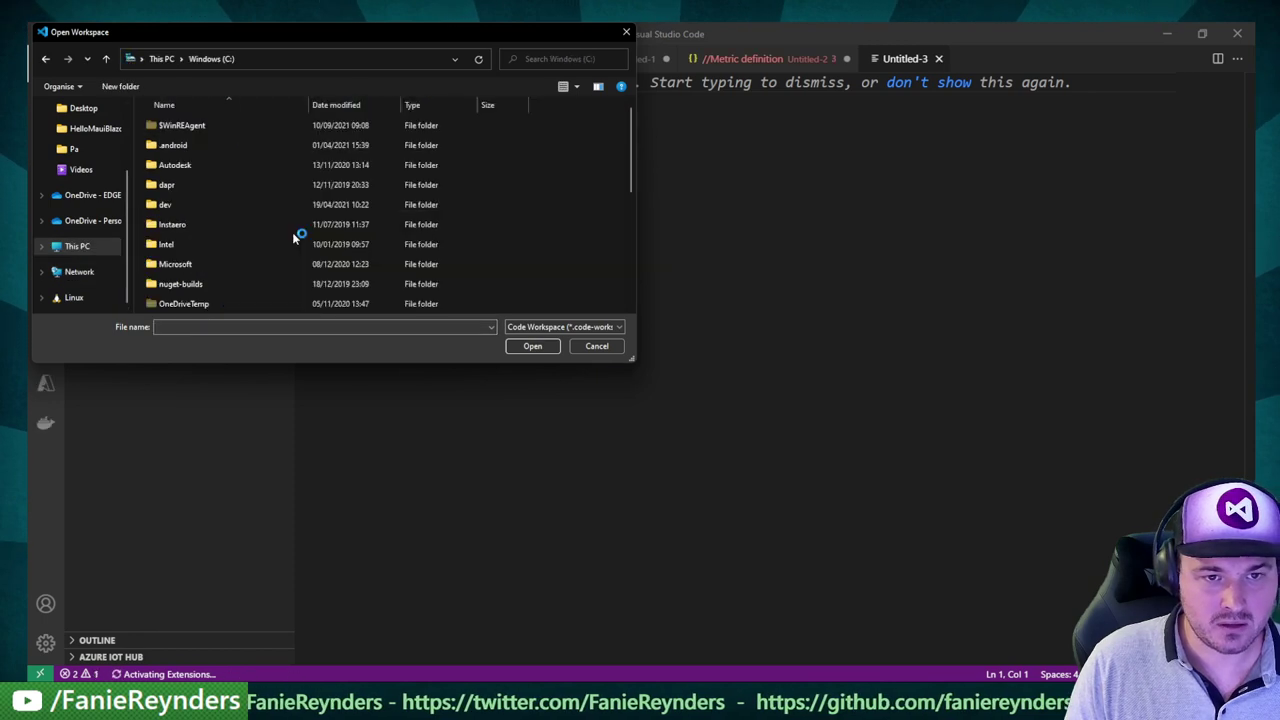
{"action": "double_click", "coordinate": [239, 207]}
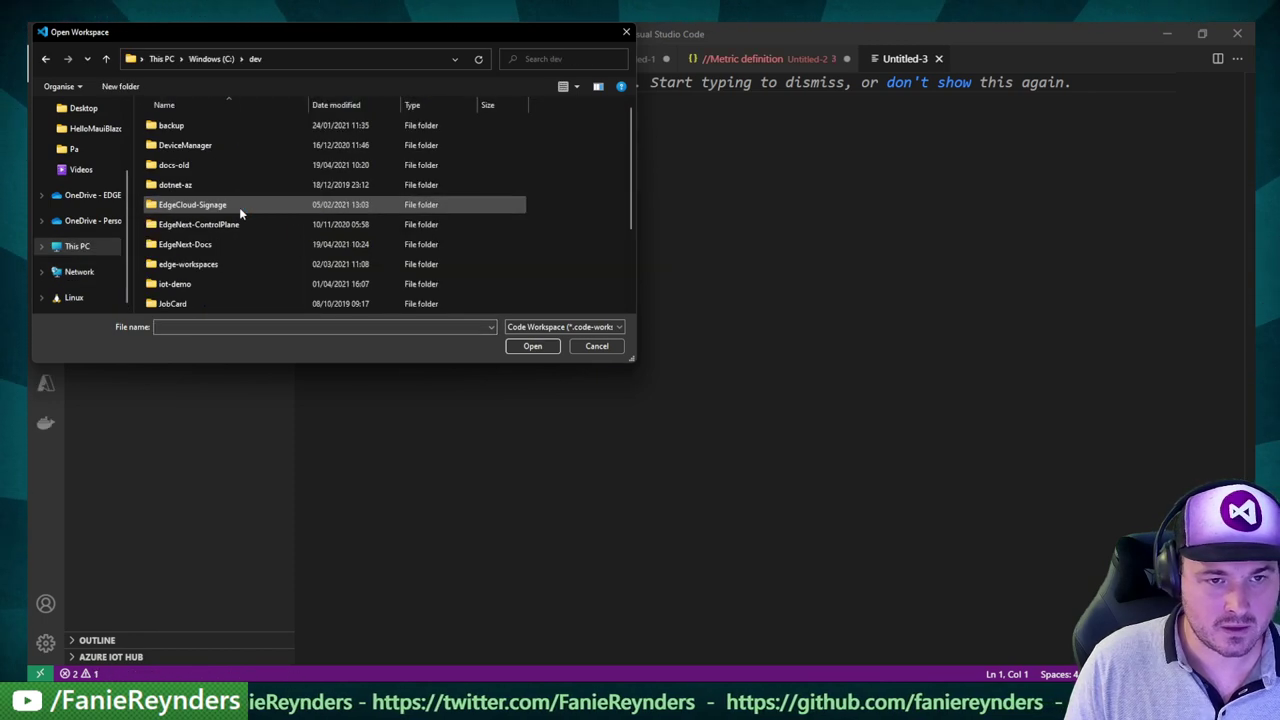
{"action": "scroll", "coordinate": [203, 262], "scroll_direction": "down", "scroll_amount": 2}
{"action": "double_click", "coordinate": [200, 247]}
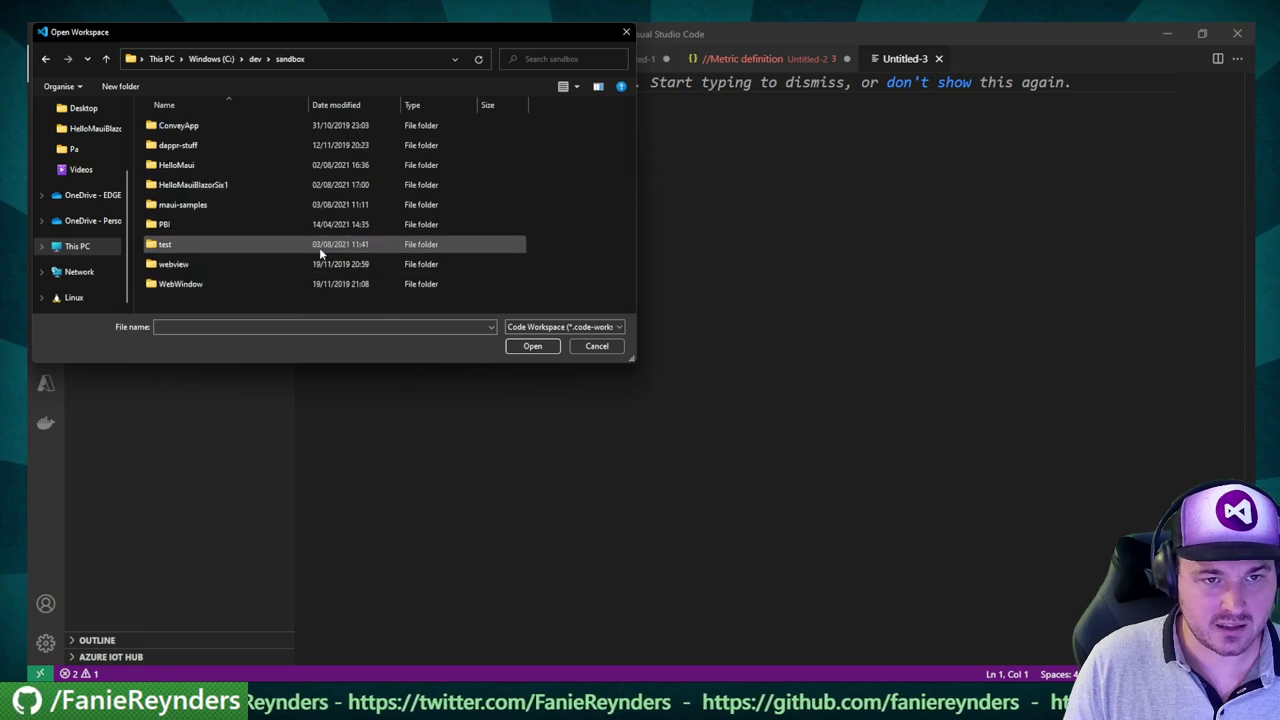
Create a new folder named iothub inside sandbox, then close the dialog.
{"action": "right_click", "coordinate": [320, 296]}
{"action": "mouse_move", "coordinate": [397, 474]}
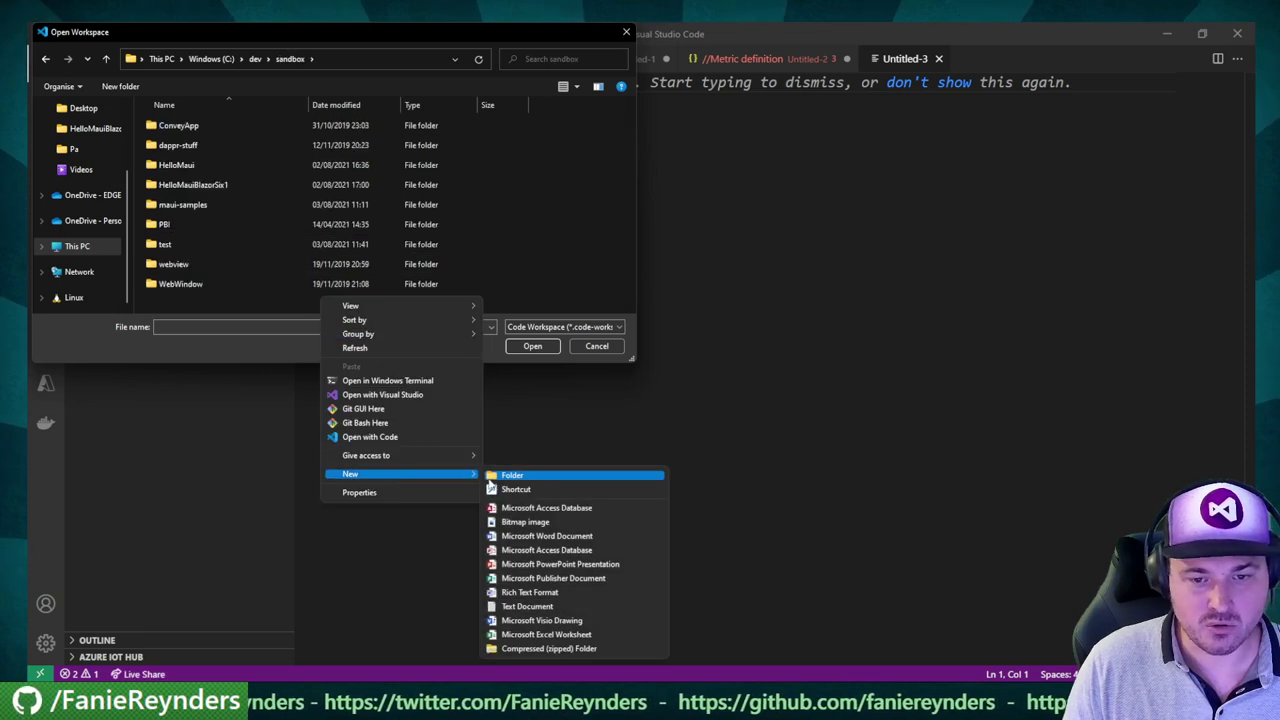
{"action": "left_click", "coordinate": [509, 476]}
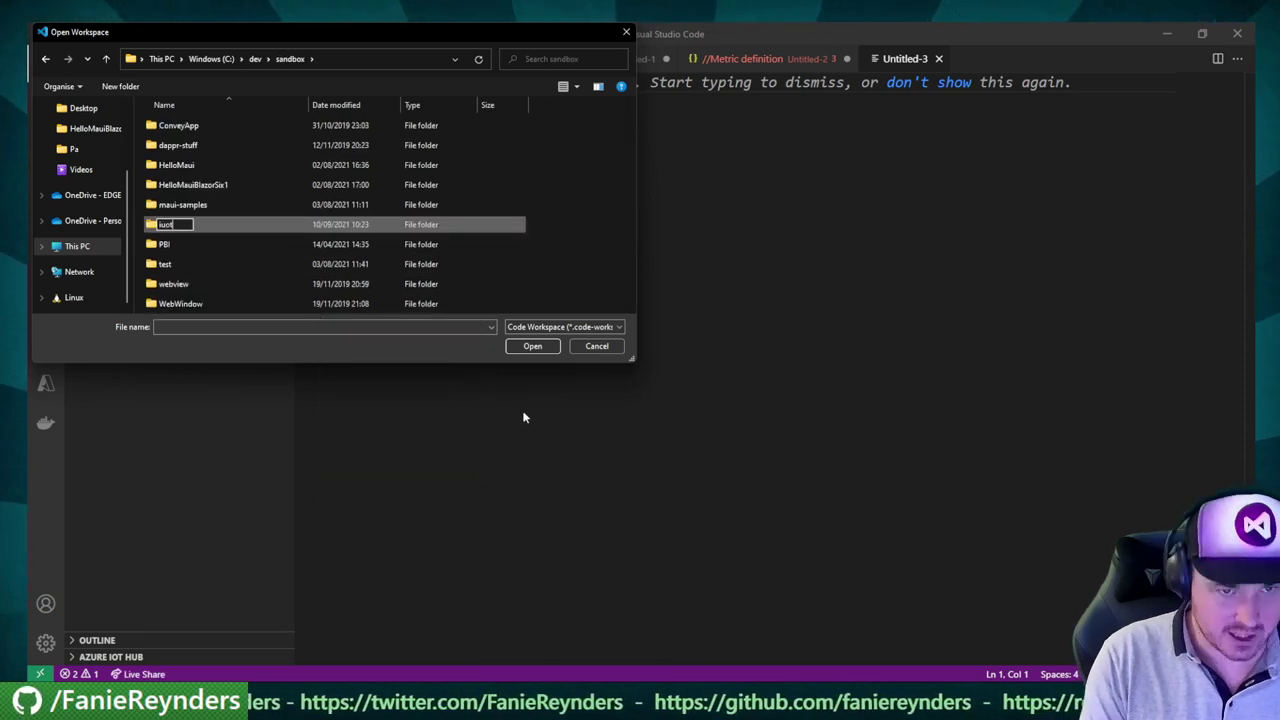
{"action": "type", "text": "iot"}
{"action": "key", "text": "BackSpace"}
{"action": "type", "text": "hu"}
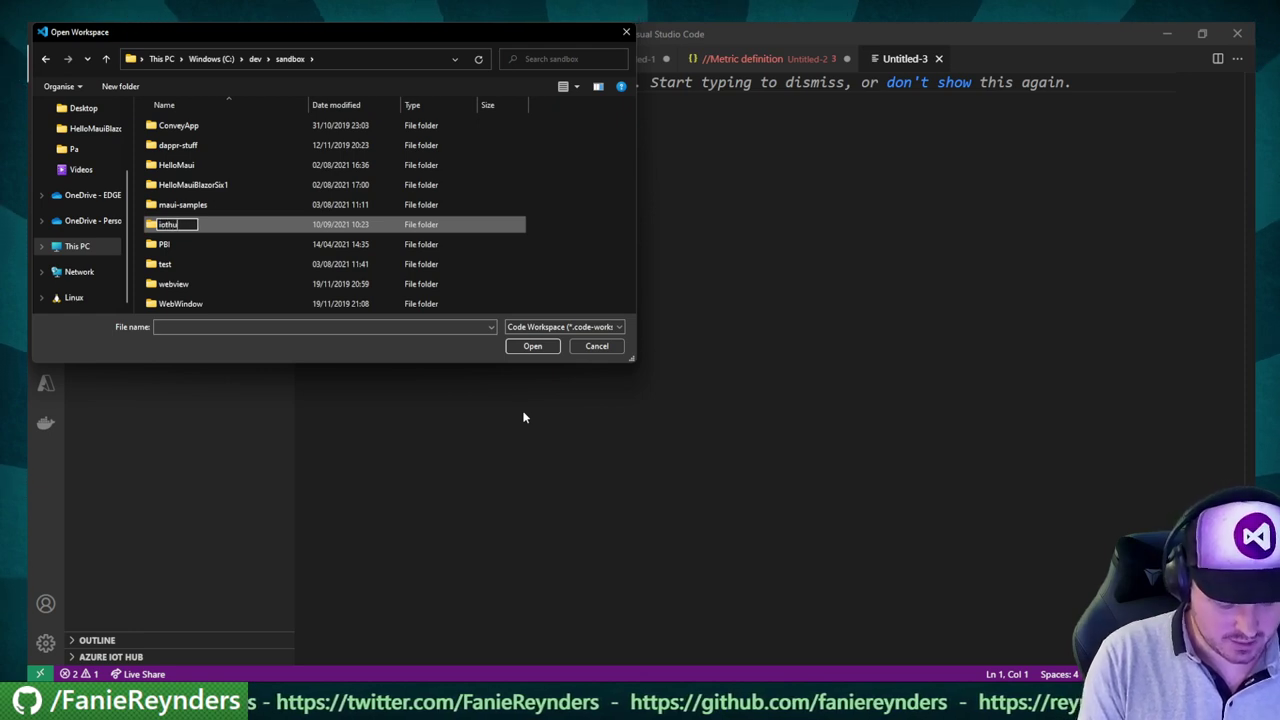
{"action": "type", "text": "b"}
{"action": "key", "text": "Return"}
{"action": "key", "text": "Return"}
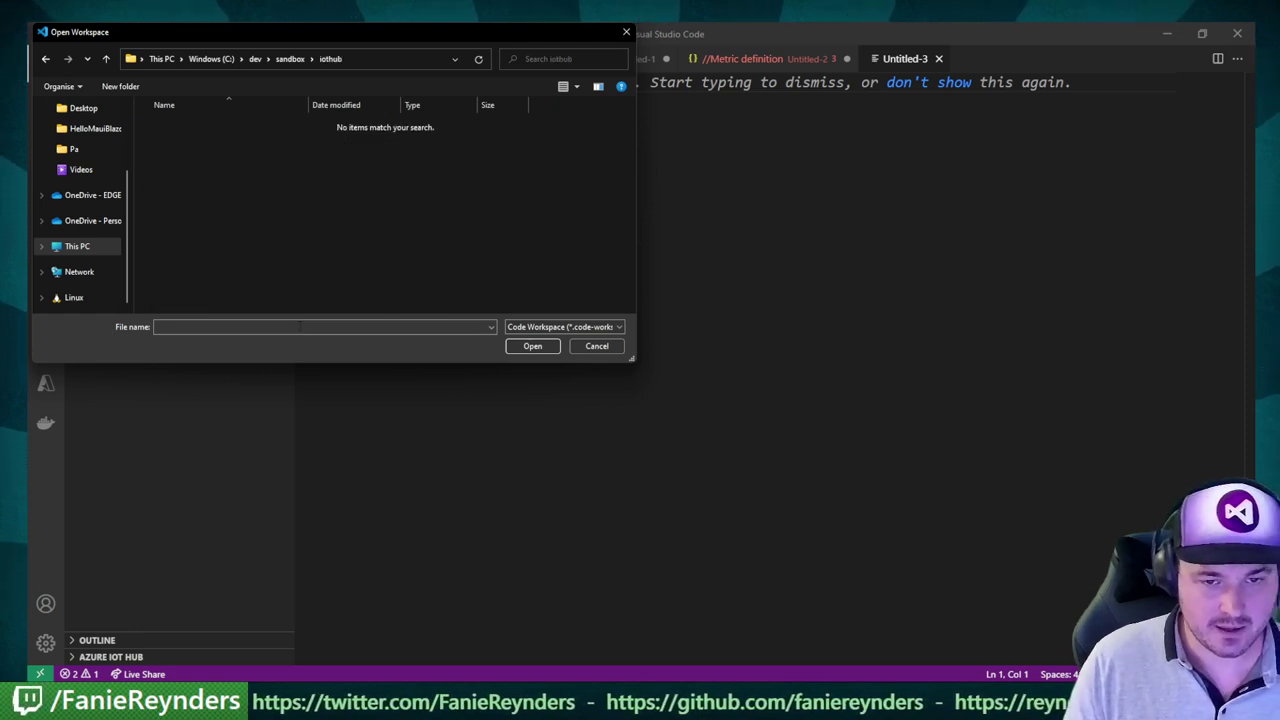
{"action": "left_click", "coordinate": [535, 347]}
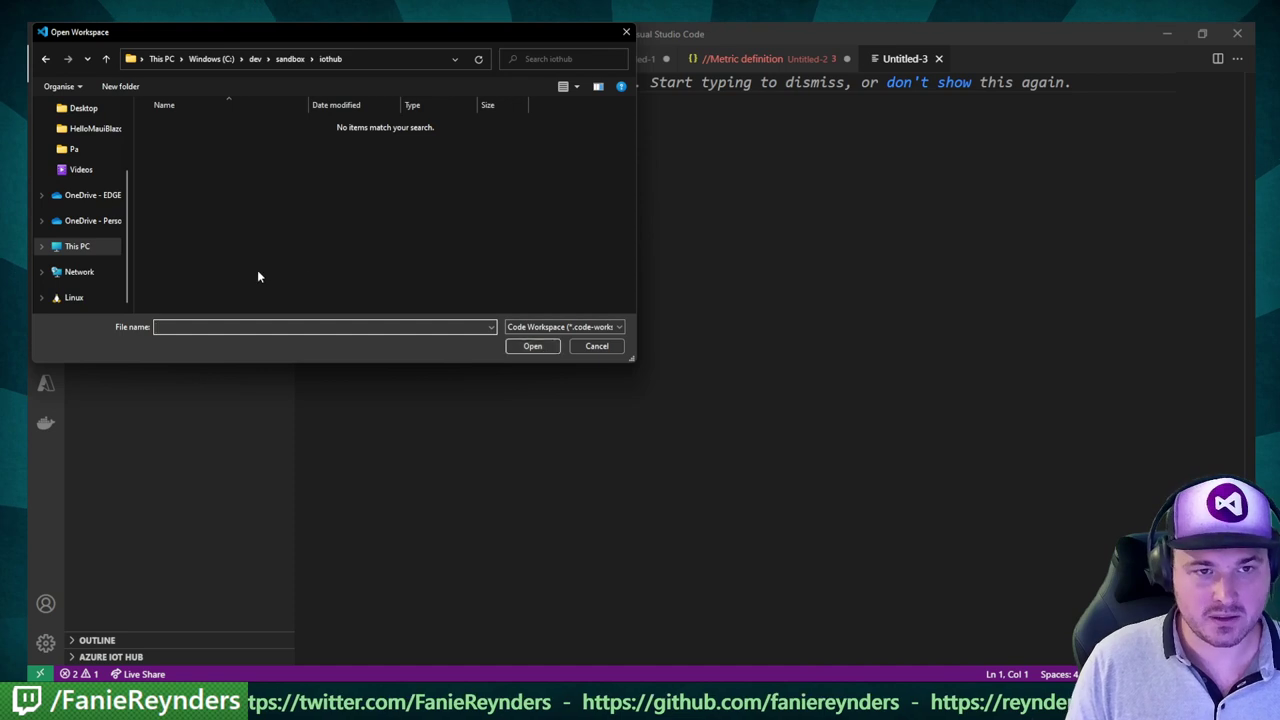
{"action": "left_click", "coordinate": [597, 346]}
{"action": "left_click", "coordinate": [63, 34]}
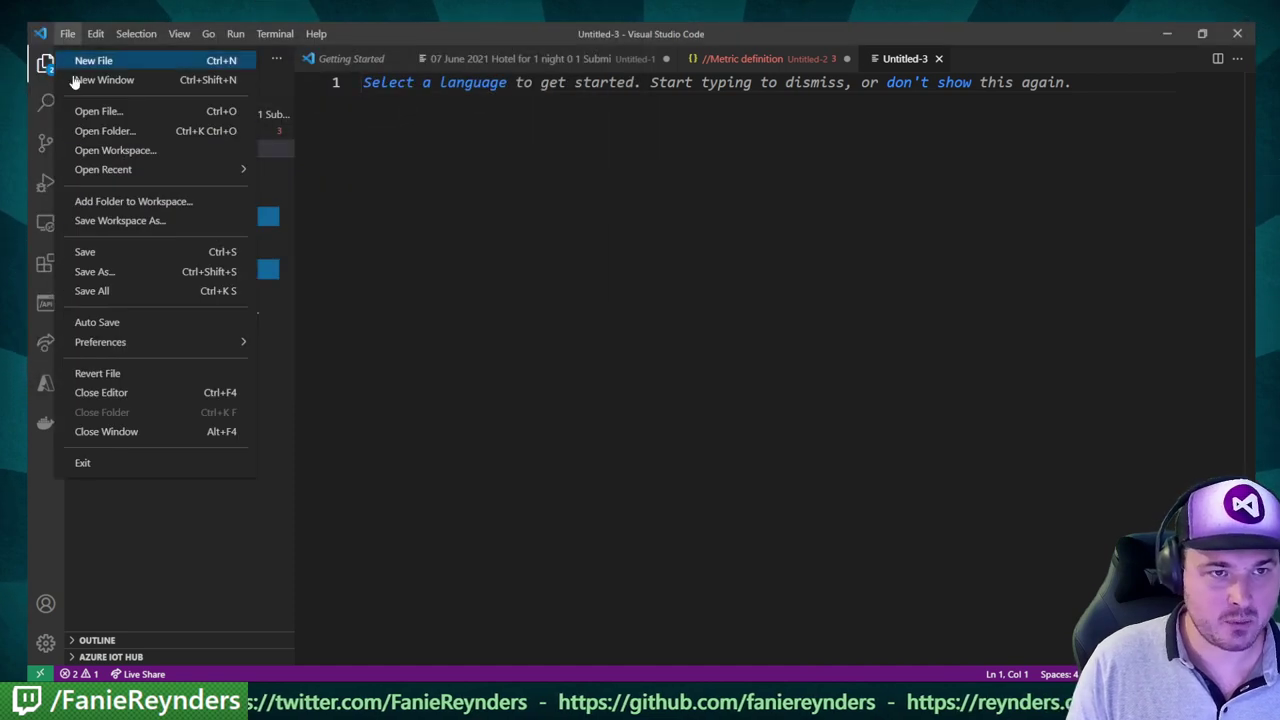
Open C:\dev\iot-demo as the workspace, choosing Don't Save for the untitled editors.
{"action": "left_click", "coordinate": [100, 129]}
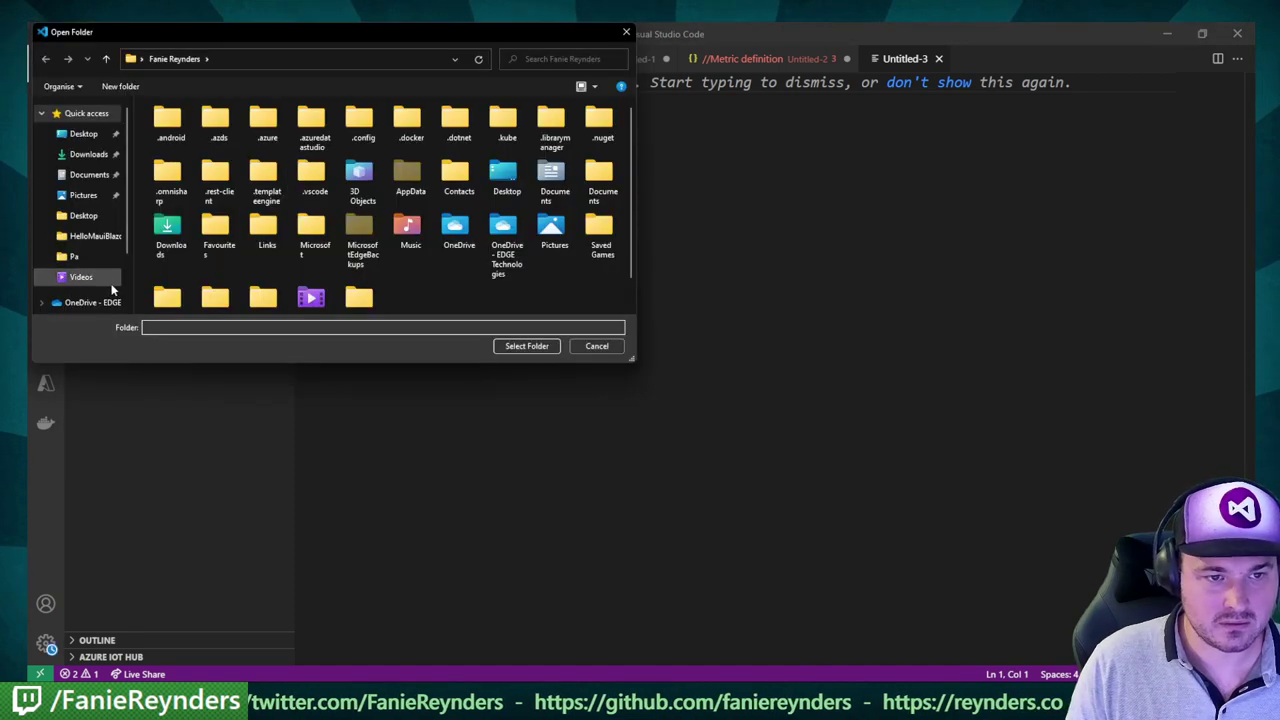
{"action": "scroll", "coordinate": [108, 290], "scroll_direction": "down", "scroll_amount": 2}
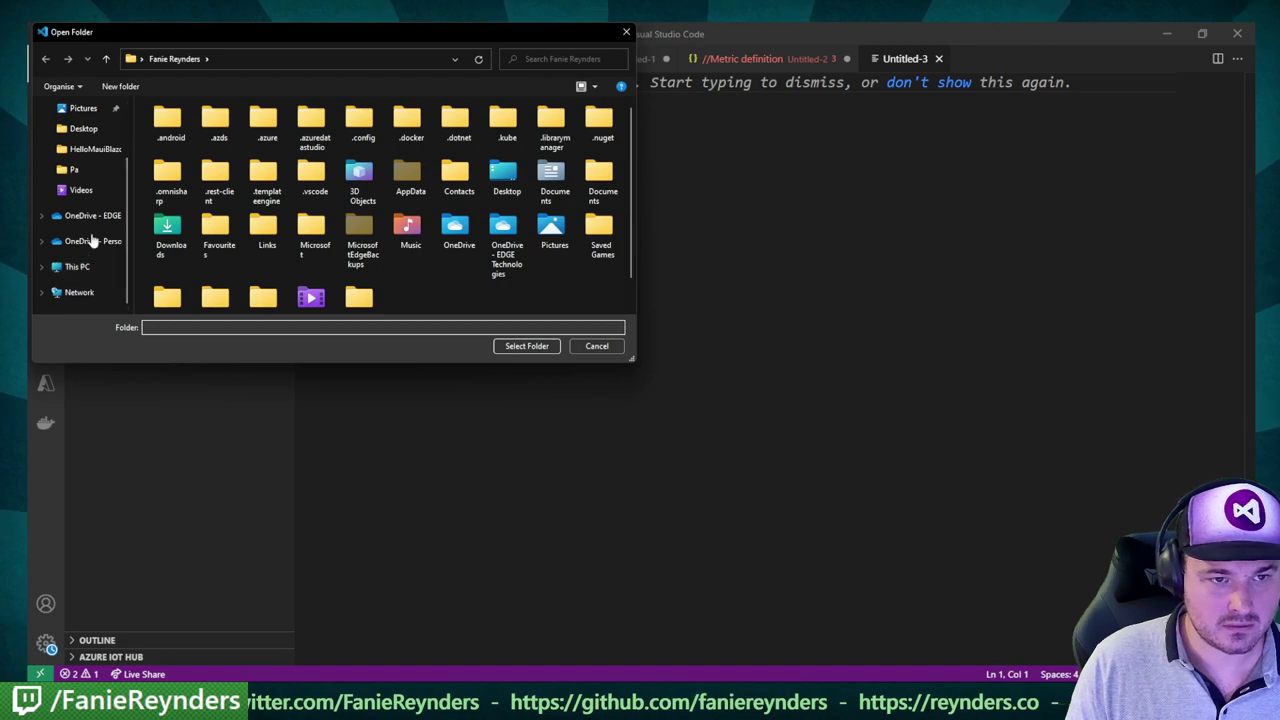
{"action": "left_click", "coordinate": [80, 266]}
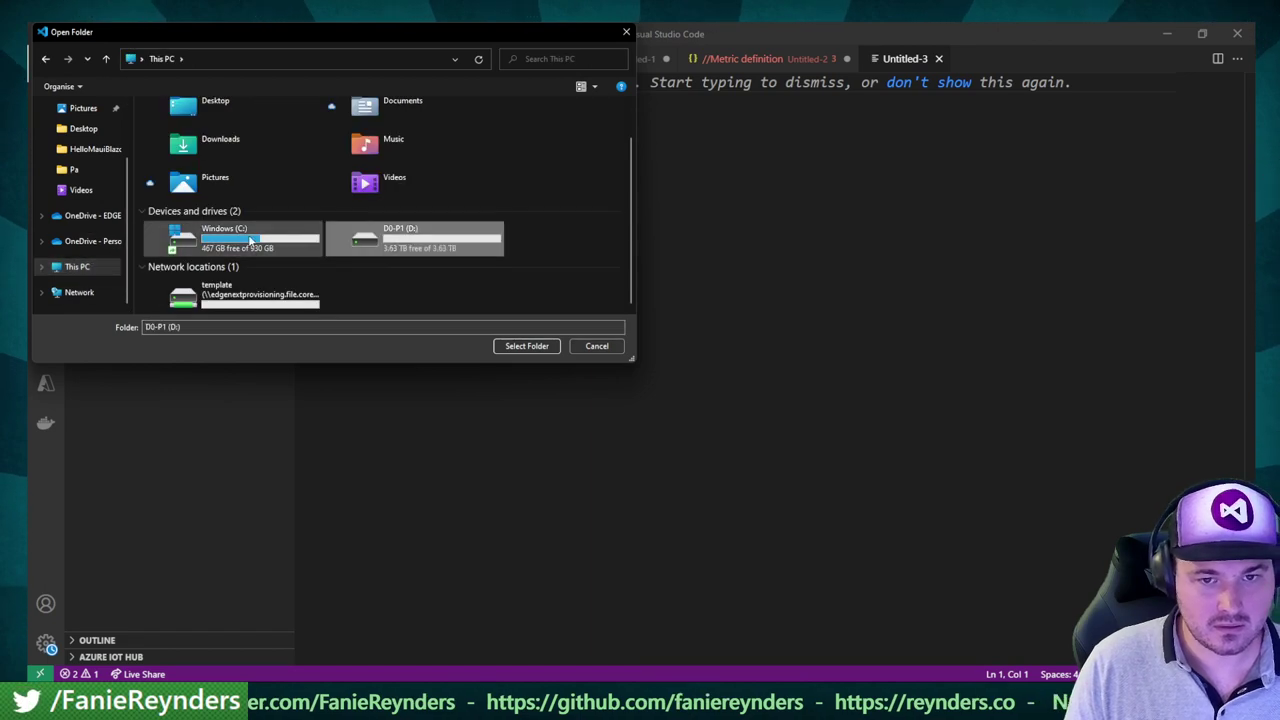
{"action": "double_click", "coordinate": [230, 237]}
{"action": "double_click", "coordinate": [185, 204]}
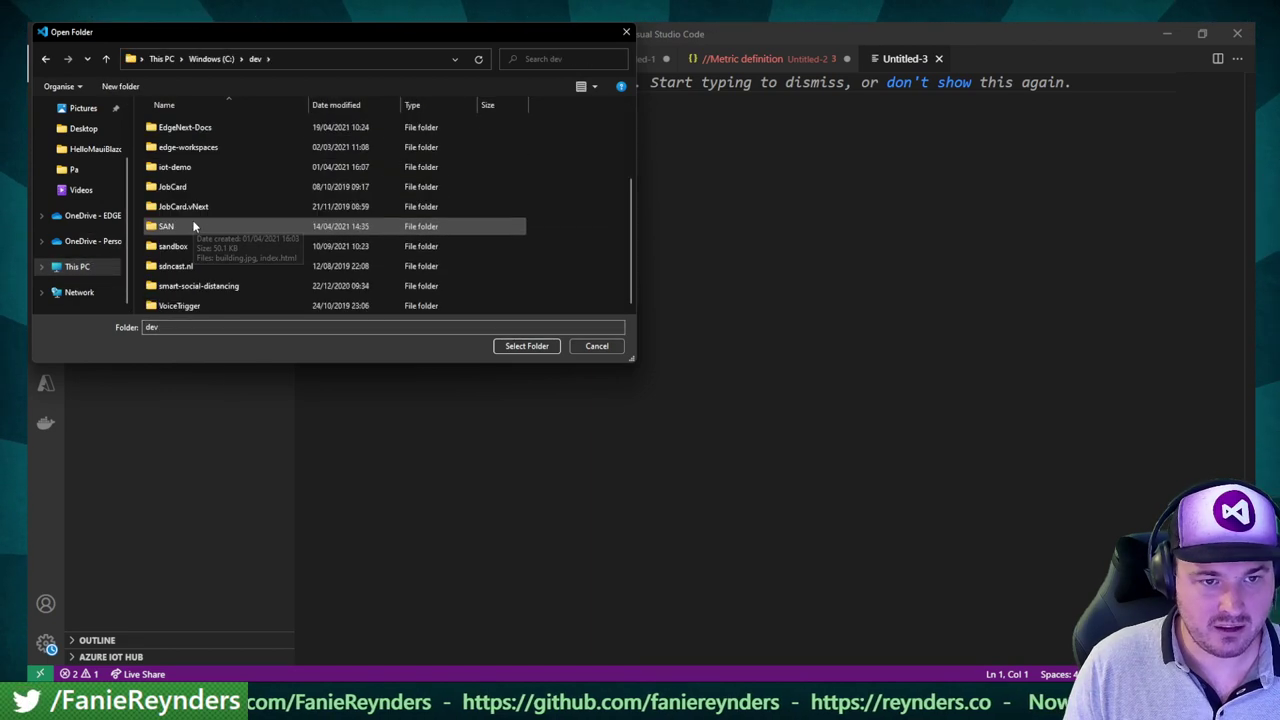
{"action": "scroll", "coordinate": [185, 200], "scroll_direction": "down", "scroll_amount": 3}
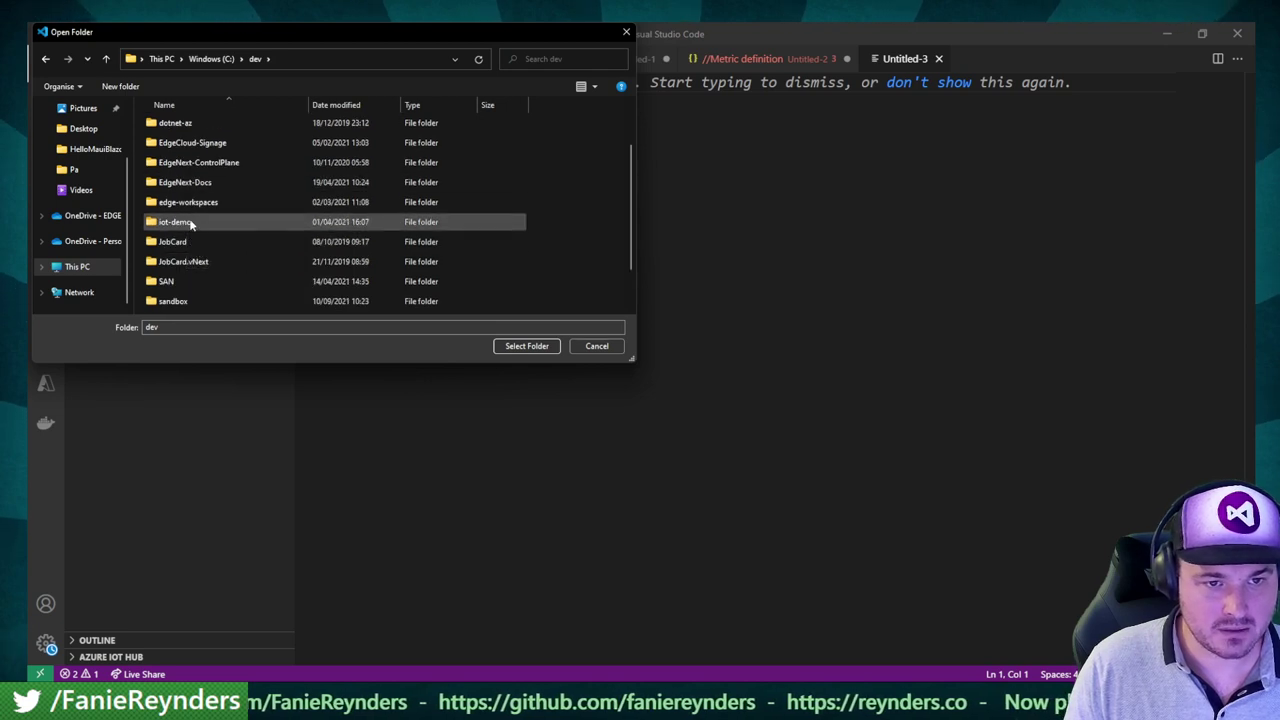
{"action": "scroll", "coordinate": [192, 226], "scroll_direction": "up", "scroll_amount": 1}
{"action": "scroll", "coordinate": [180, 210], "scroll_direction": "down", "scroll_amount": 2}
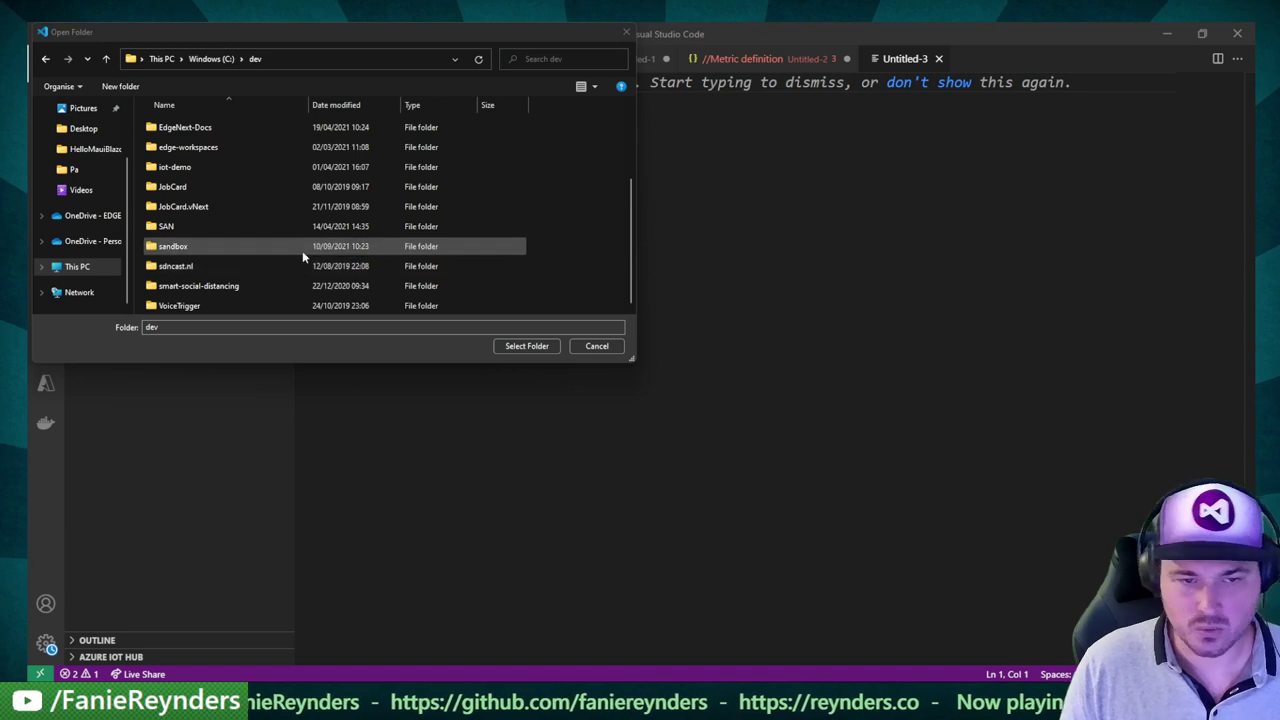
{"action": "scroll", "coordinate": [210, 227], "scroll_direction": "up", "scroll_amount": 2}
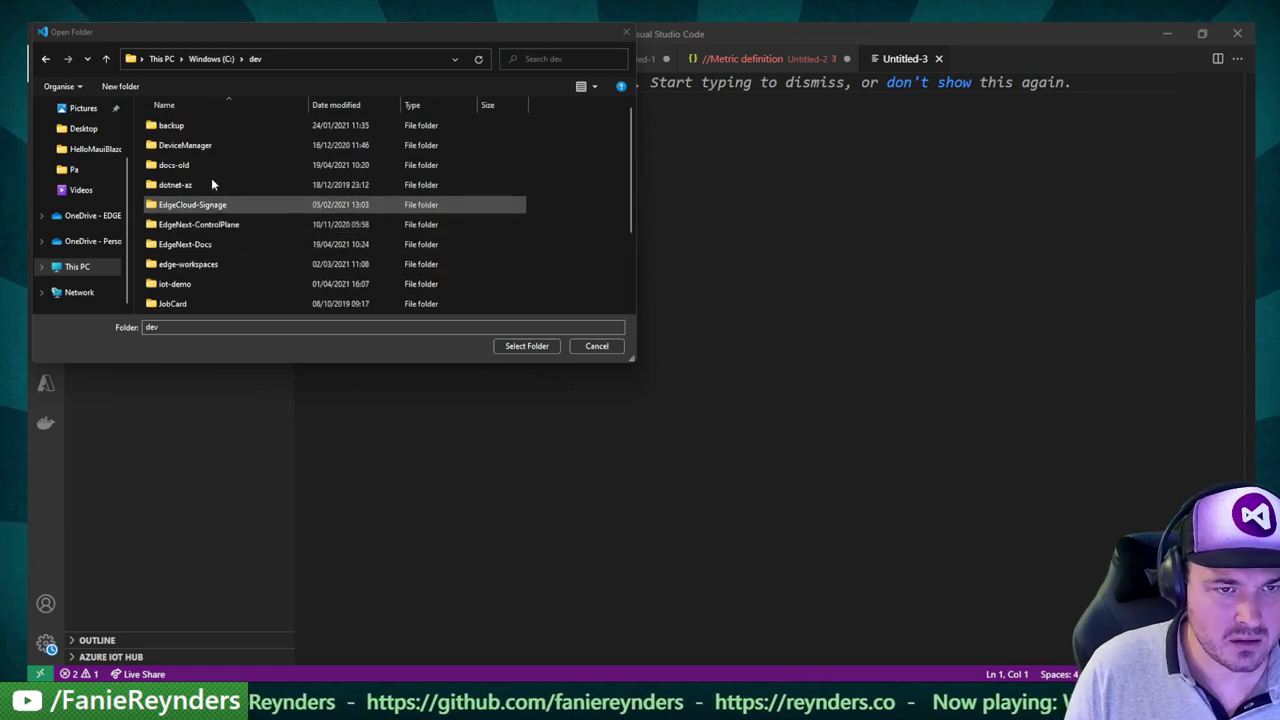
{"action": "double_click", "coordinate": [209, 284]}
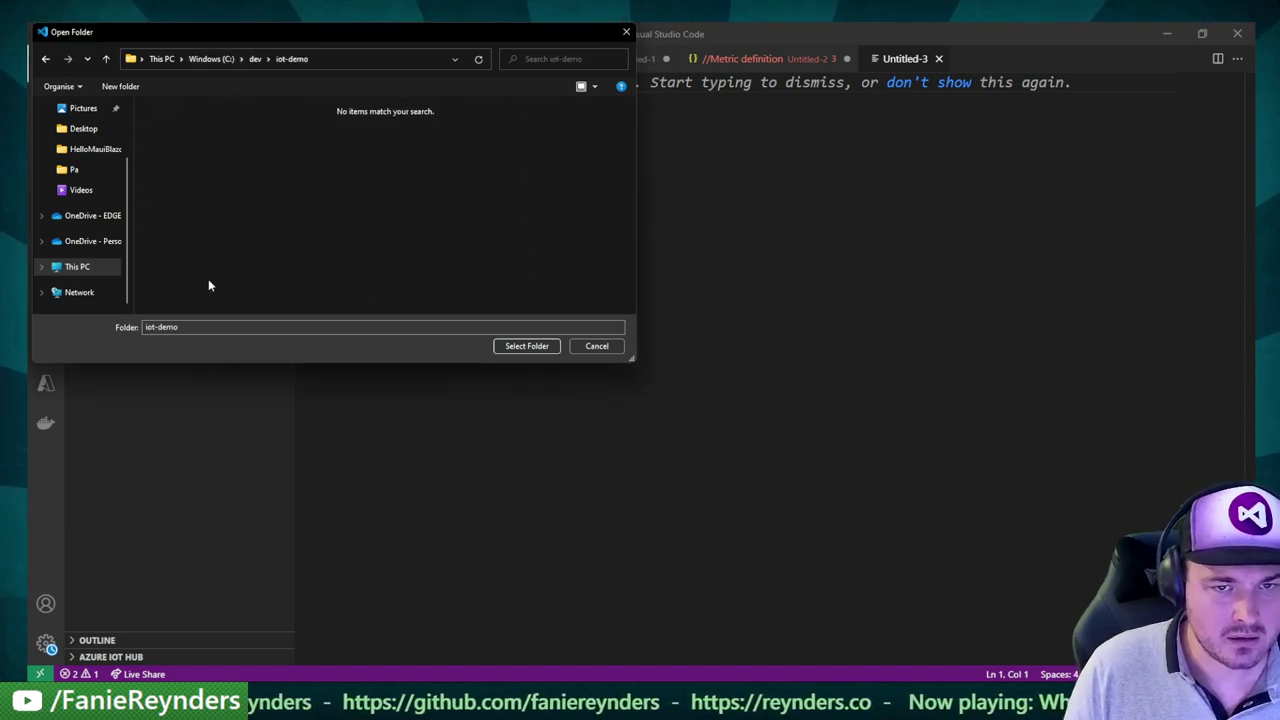
{"action": "left_click", "coordinate": [523, 346]}
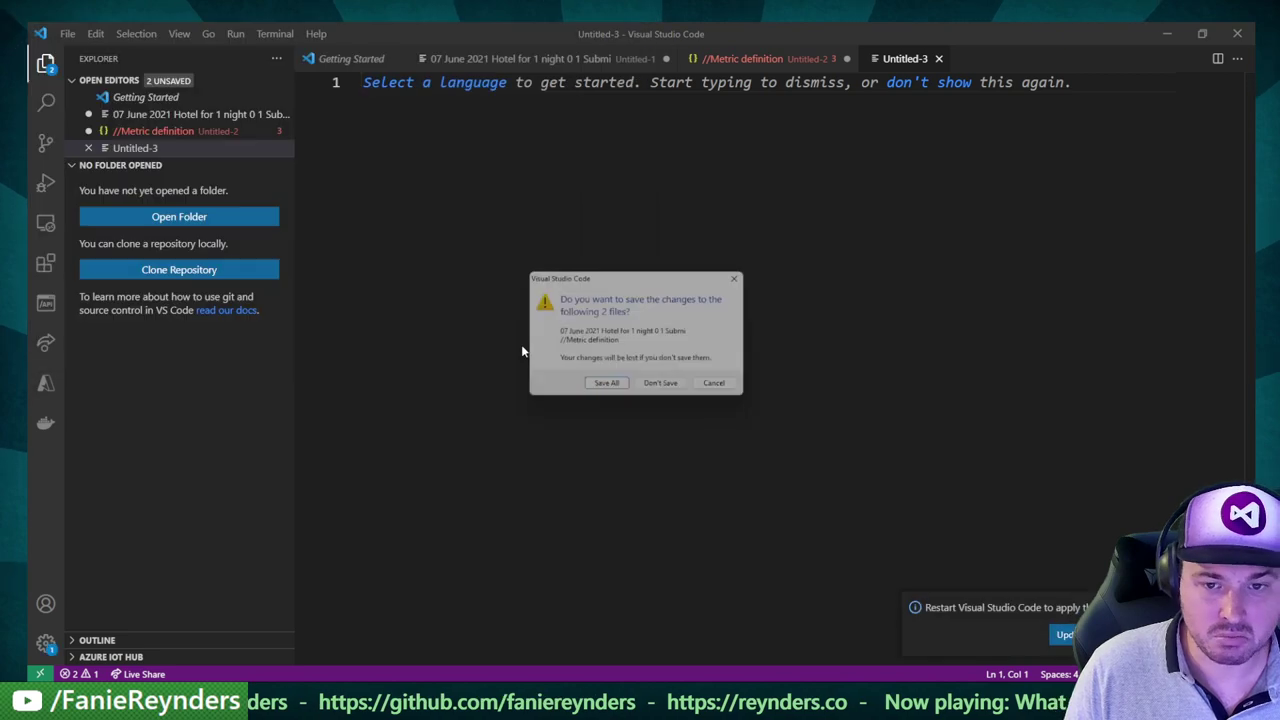
{"action": "left_click", "coordinate": [664, 386]}
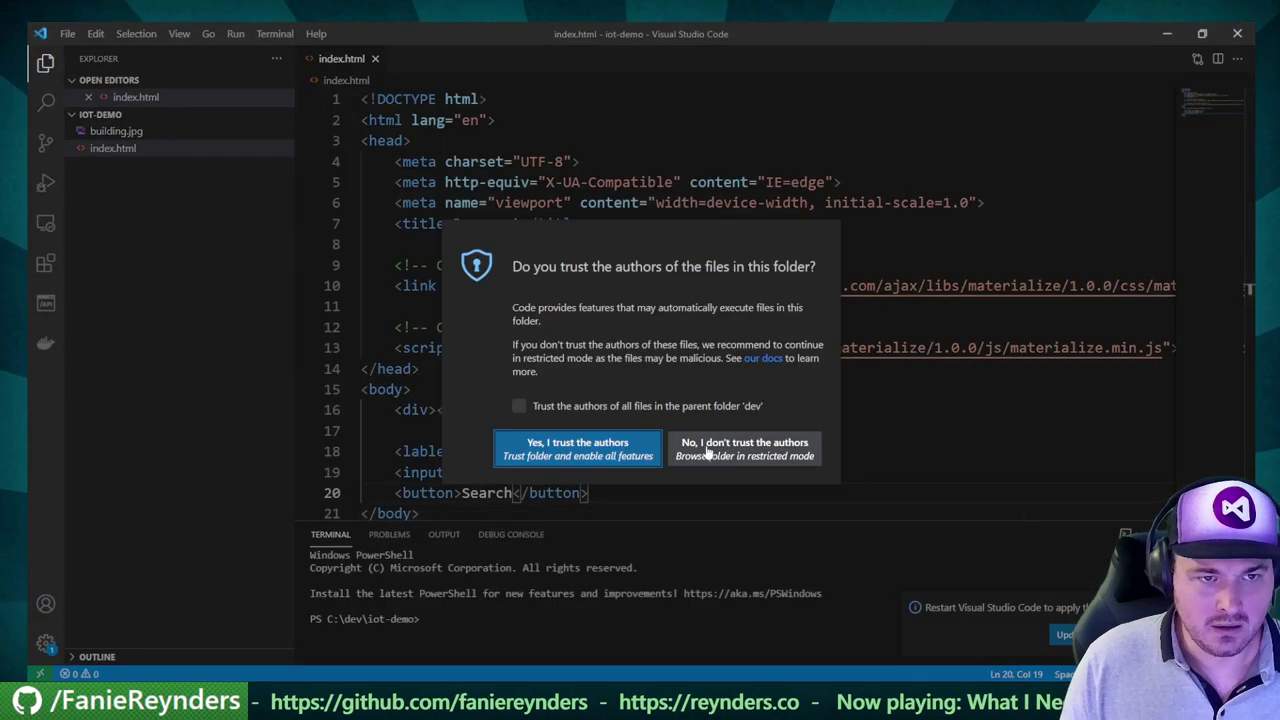
Trust the iot-demo folder's authors and delete index.html to the recycle bin.
{"action": "left_click", "coordinate": [584, 458]}
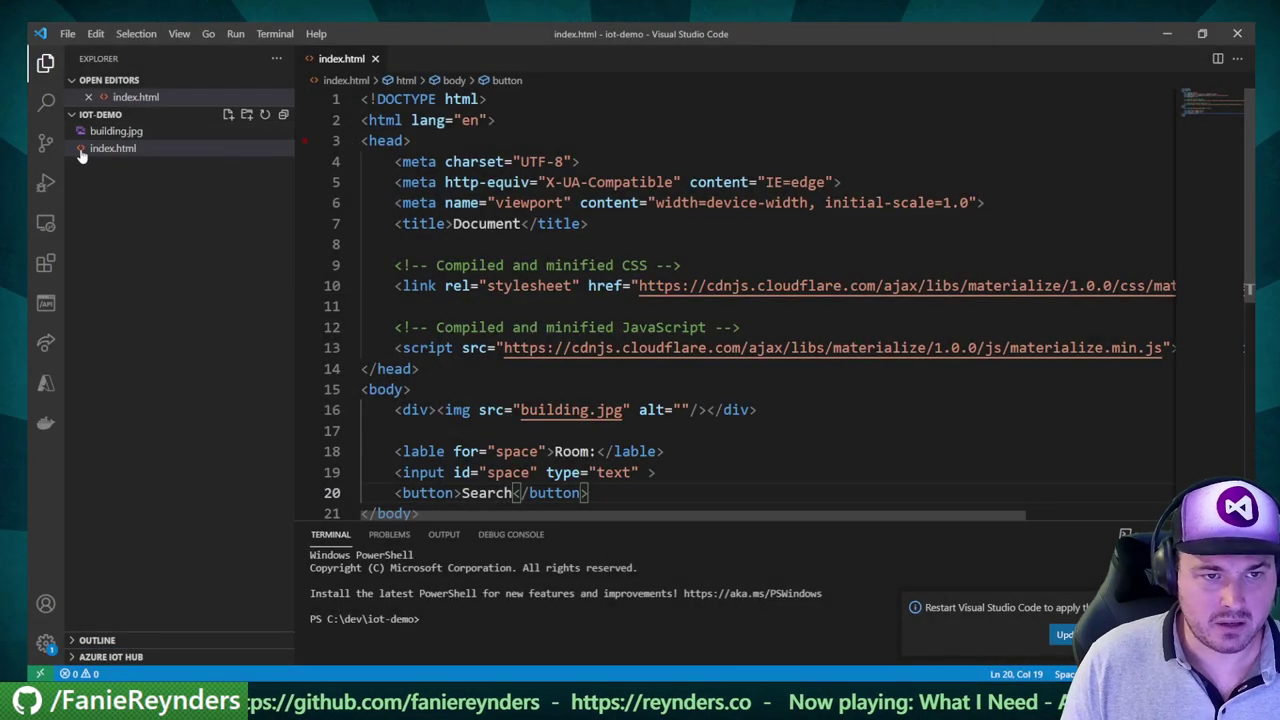
{"action": "right_click", "coordinate": [194, 151]}
{"action": "left_click", "coordinate": [286, 410]}
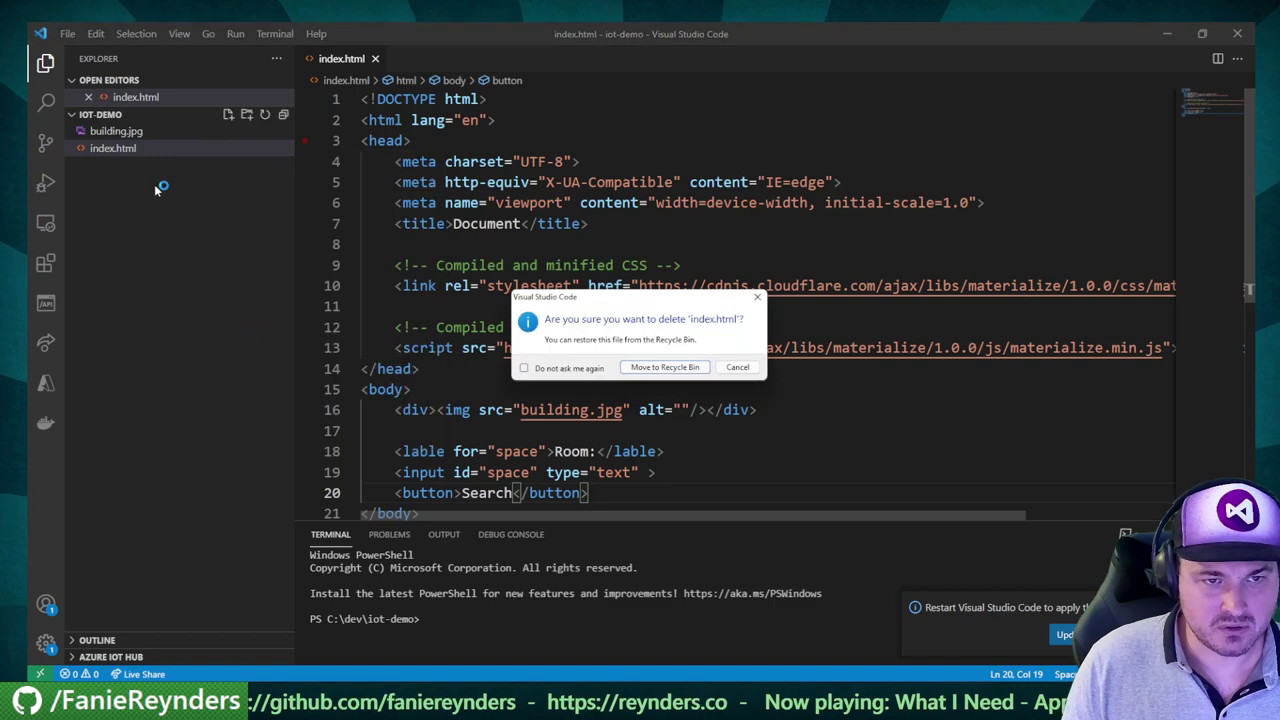
{"action": "left_click", "coordinate": [640, 366]}
Delete building.jpg from the iot-demo folder.
{"action": "right_click", "coordinate": [163, 126]}
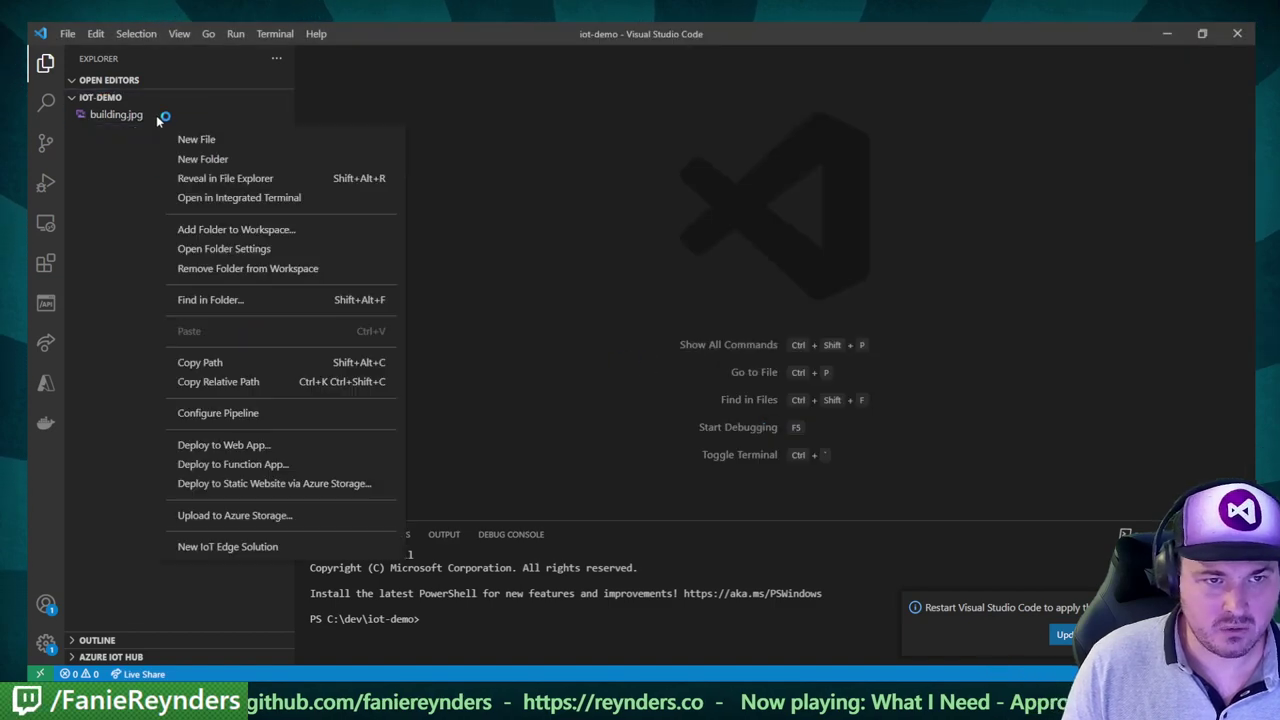
{"action": "left_click", "coordinate": [155, 117]}
{"action": "right_click", "coordinate": [163, 114]}
{"action": "right_click", "coordinate": [125, 113]}
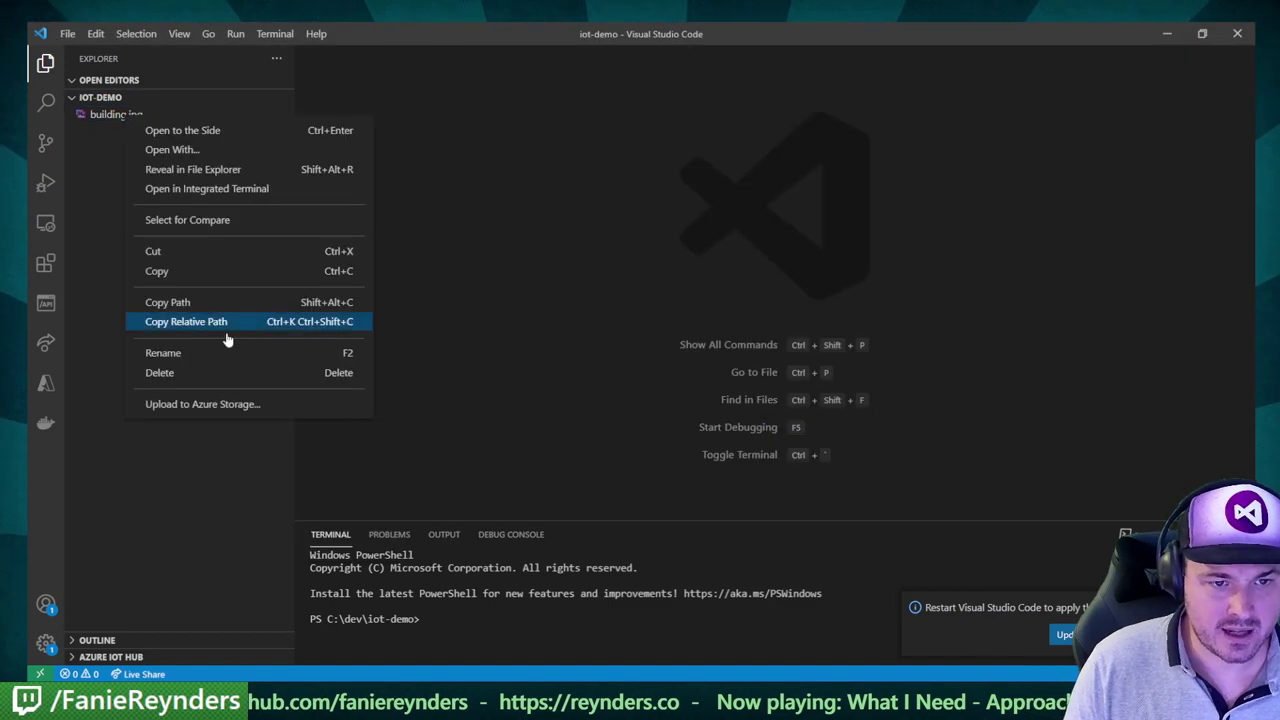
{"action": "left_click", "coordinate": [240, 371]}
{"action": "key", "text": "Return"}
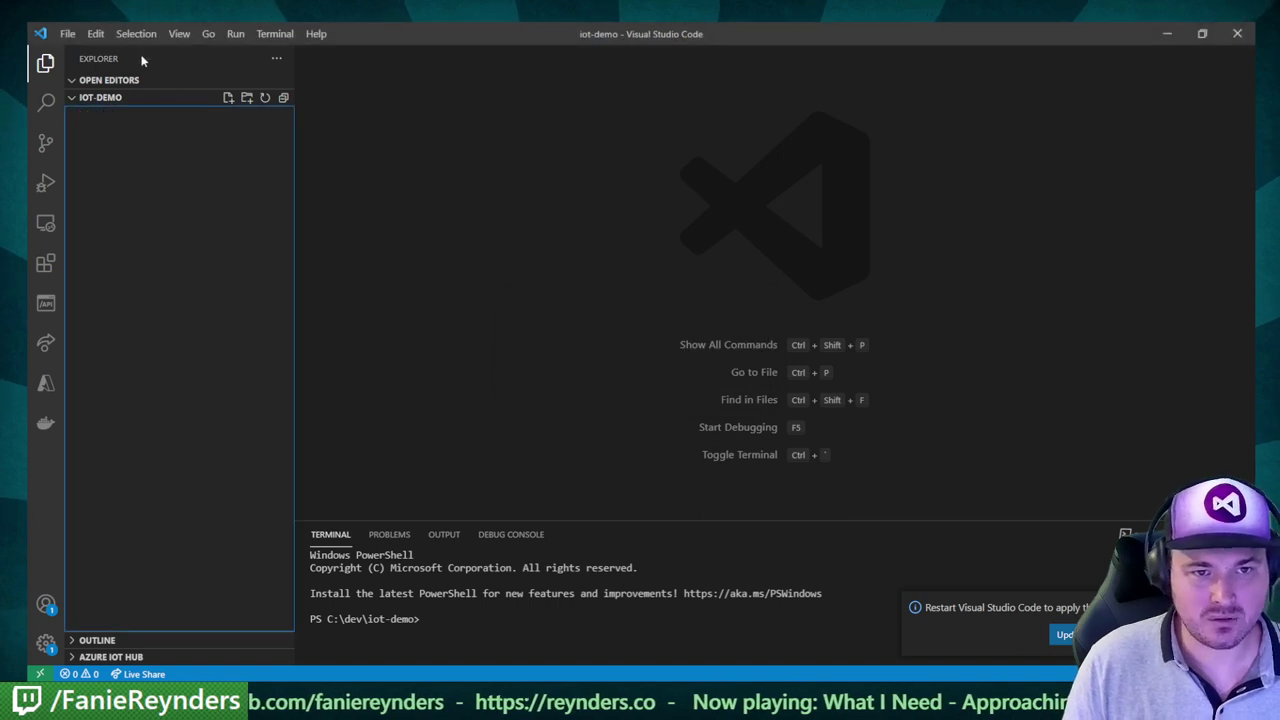
Create a new empty file named index.js in iot-demo.
{"action": "left_click", "coordinate": [228, 98]}
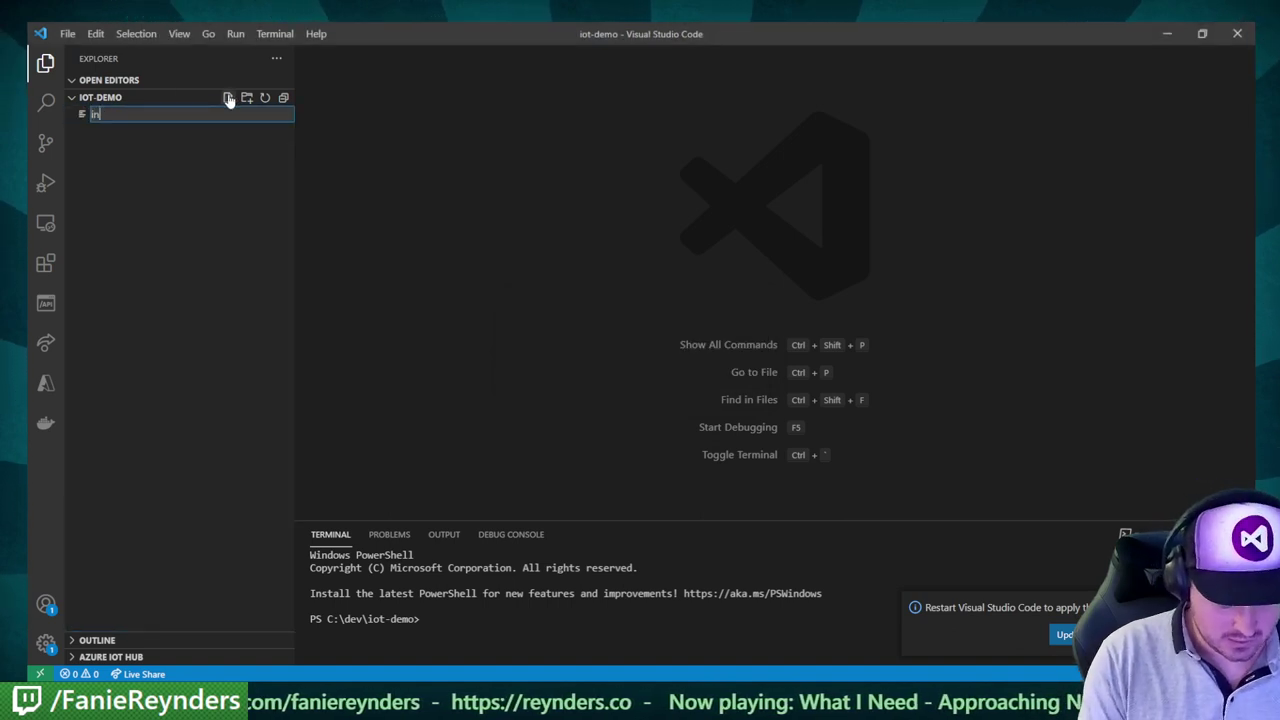
{"action": "type", "text": "inde"}
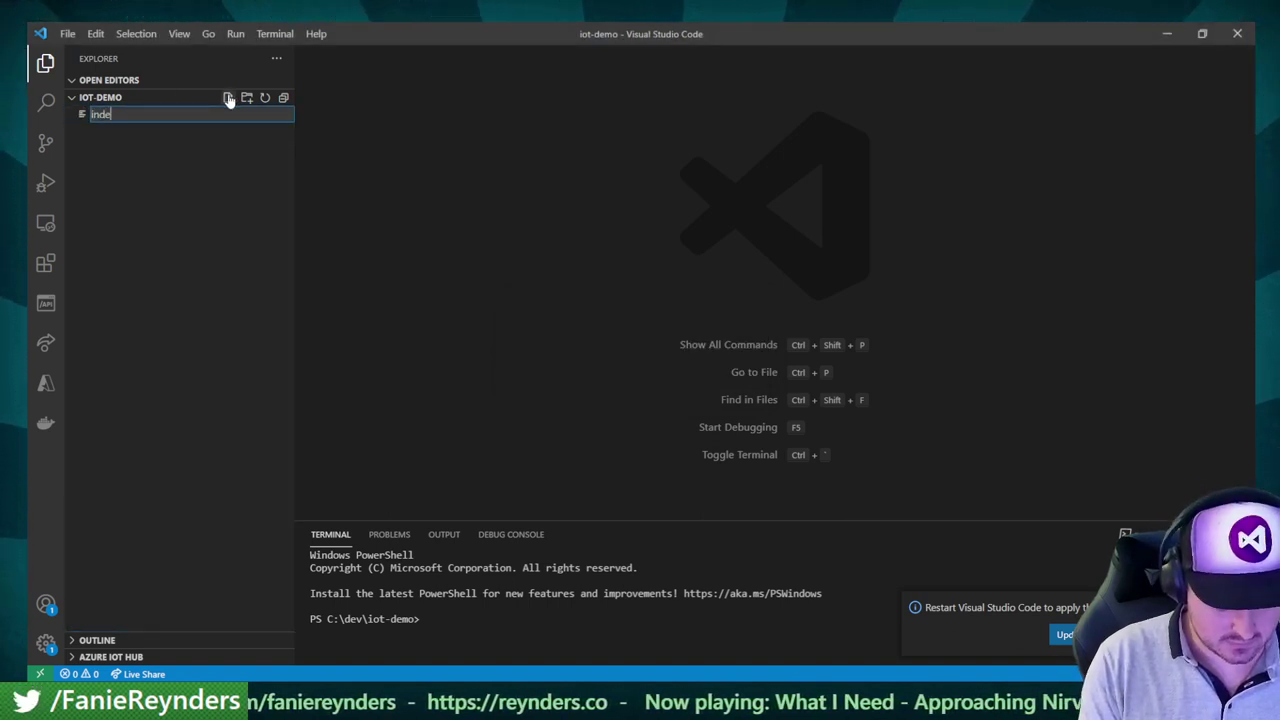
{"action": "type", "text": "x.js"}
{"action": "key", "text": "Return"}
{"action": "key", "text": "super+Tab"}
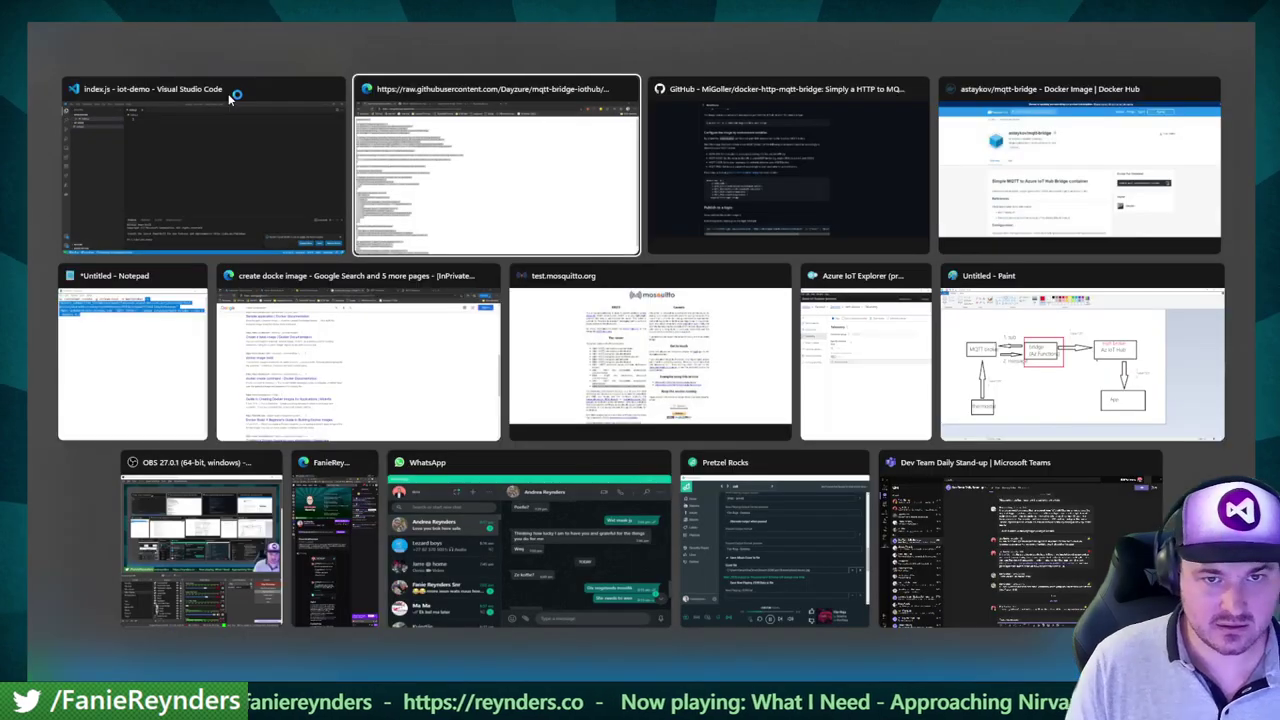
Paste the bridge.js code copied from Edge into index.js and save it.
{"action": "key", "text": "Return"}
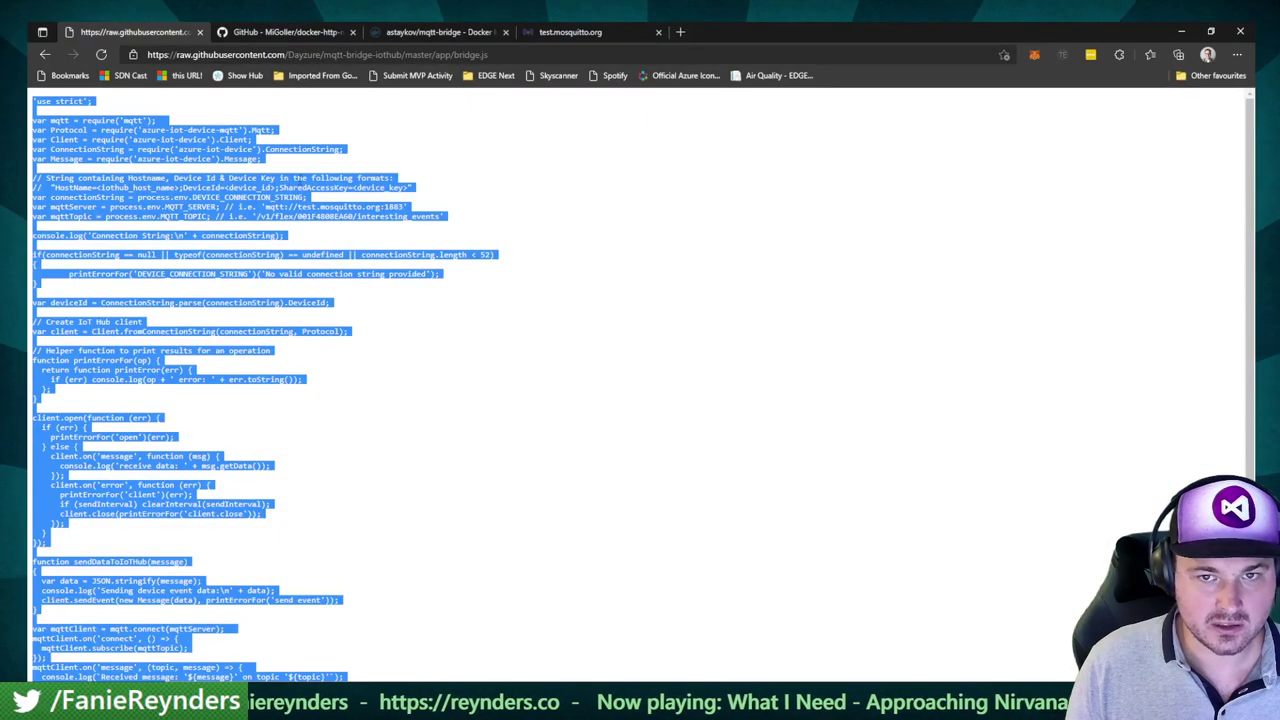
{"action": "key", "text": "alt+Tab"}
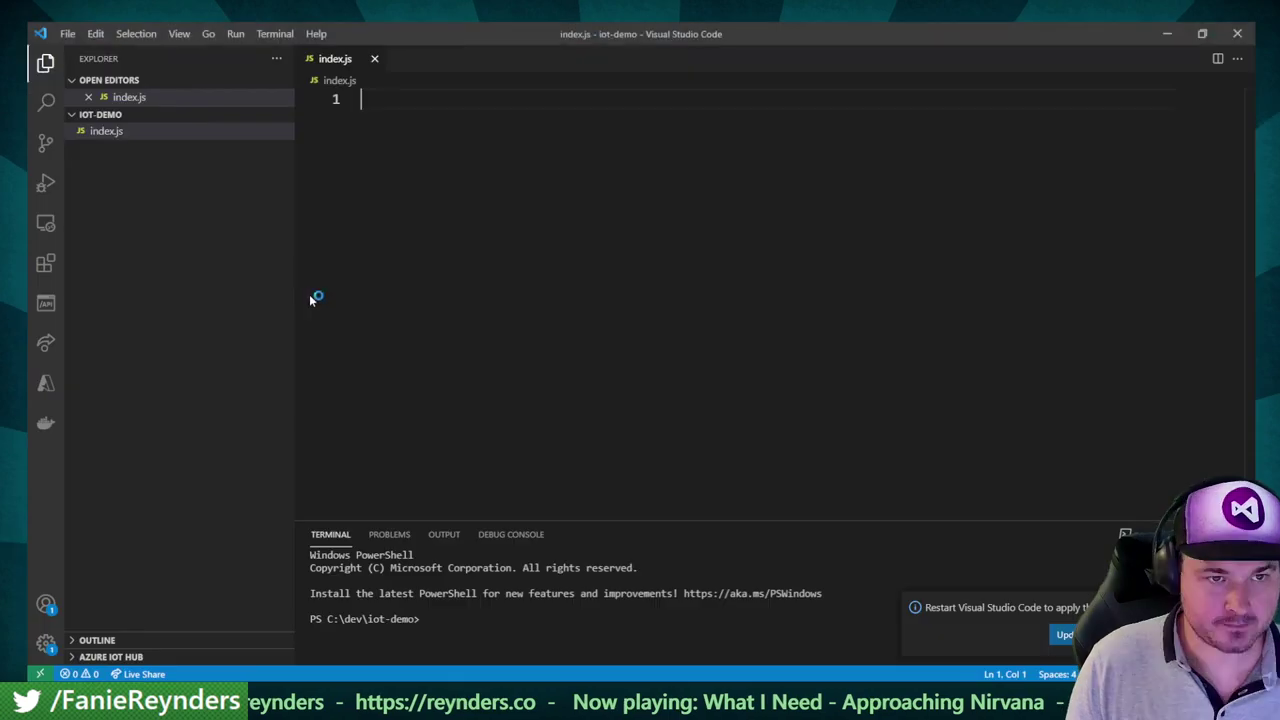
{"action": "right_click", "coordinate": [423, 249]}
{"action": "mouse_move", "coordinate": [475, 313]}
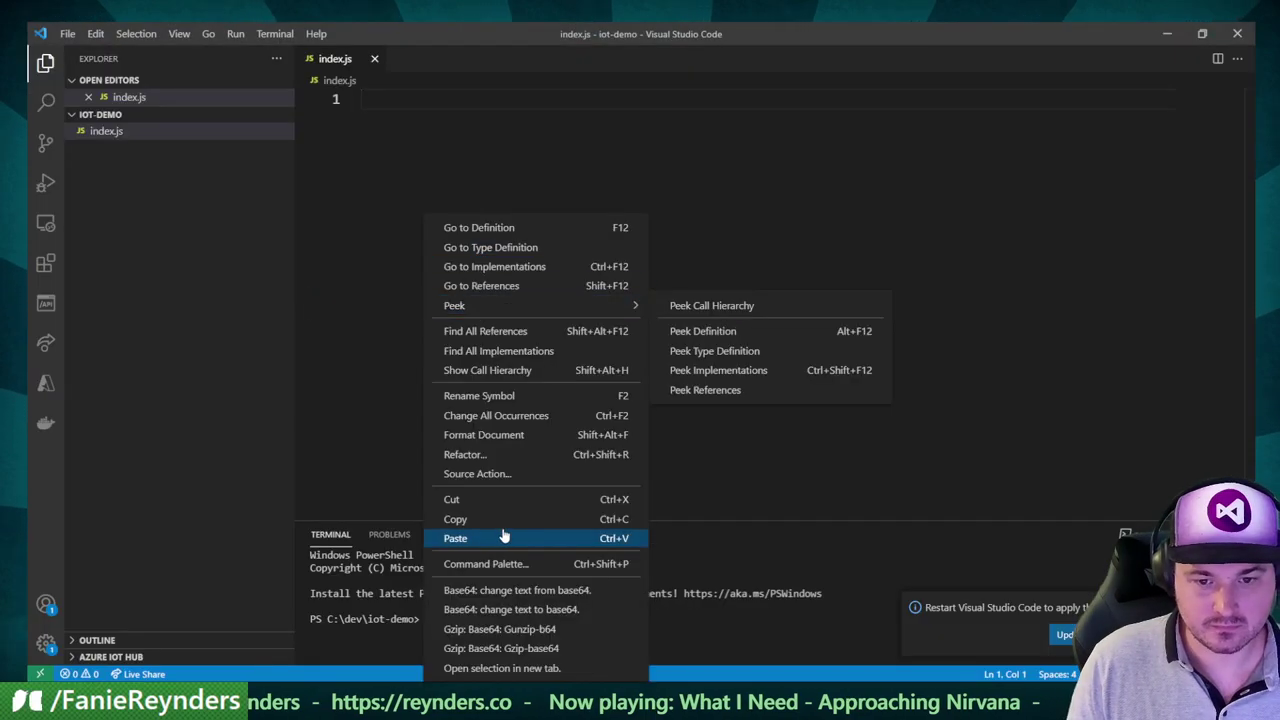
{"action": "left_click", "coordinate": [503, 536]}
{"action": "key", "text": "ctrl+s"}
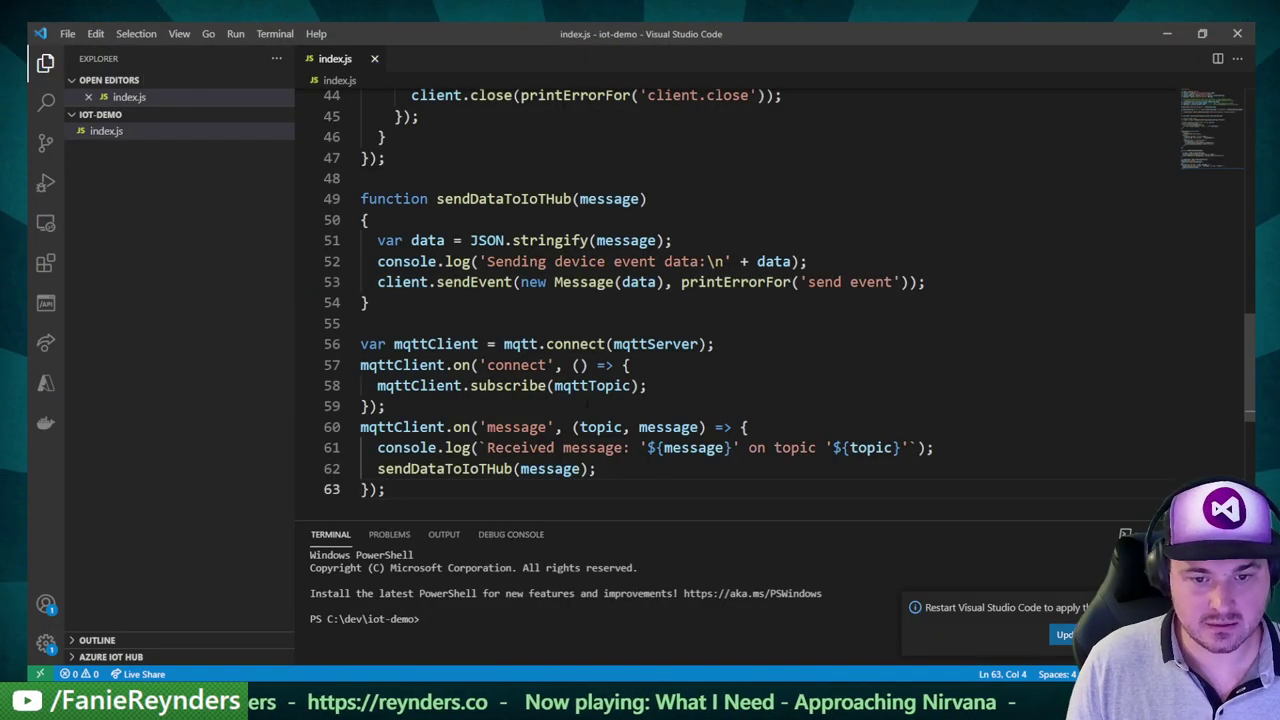
Type the node index.js command at the integrated terminal prompt.
{"action": "left_click", "coordinate": [590, 620]}
{"action": "type", "text": "n"}
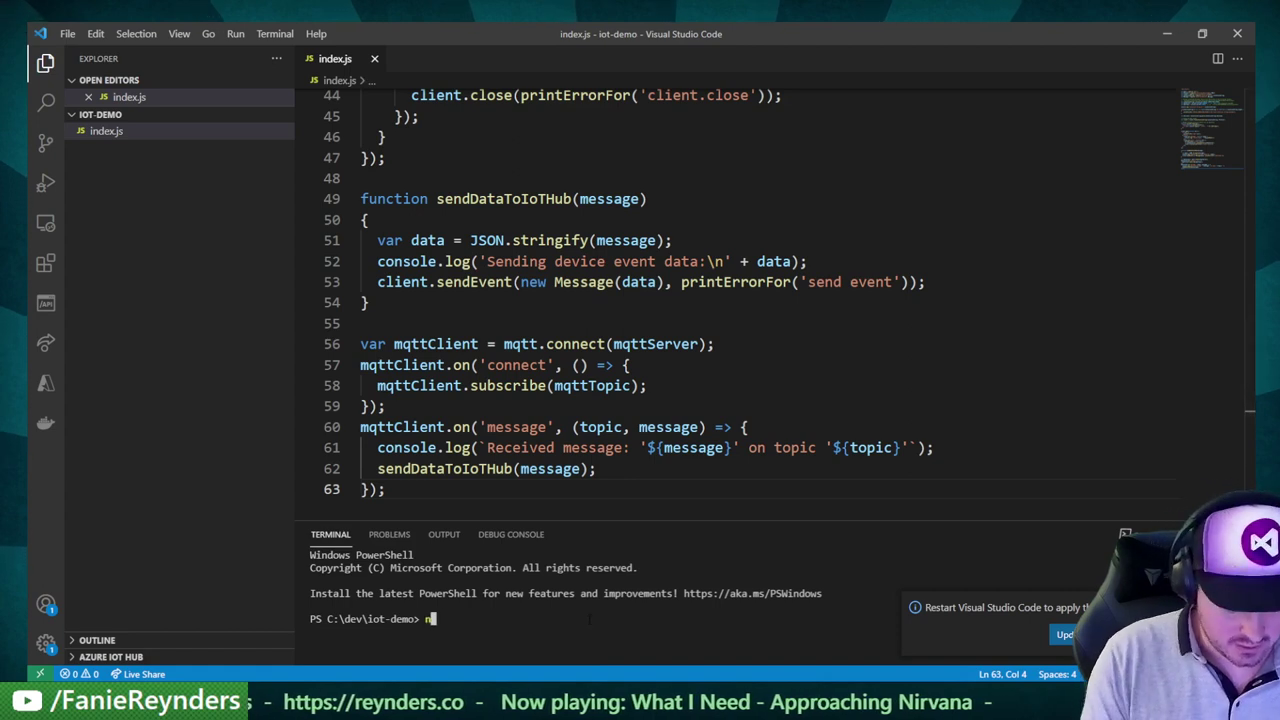
{"action": "type", "text": "odfe"}
{"action": "key", "text": "BackSpace"}
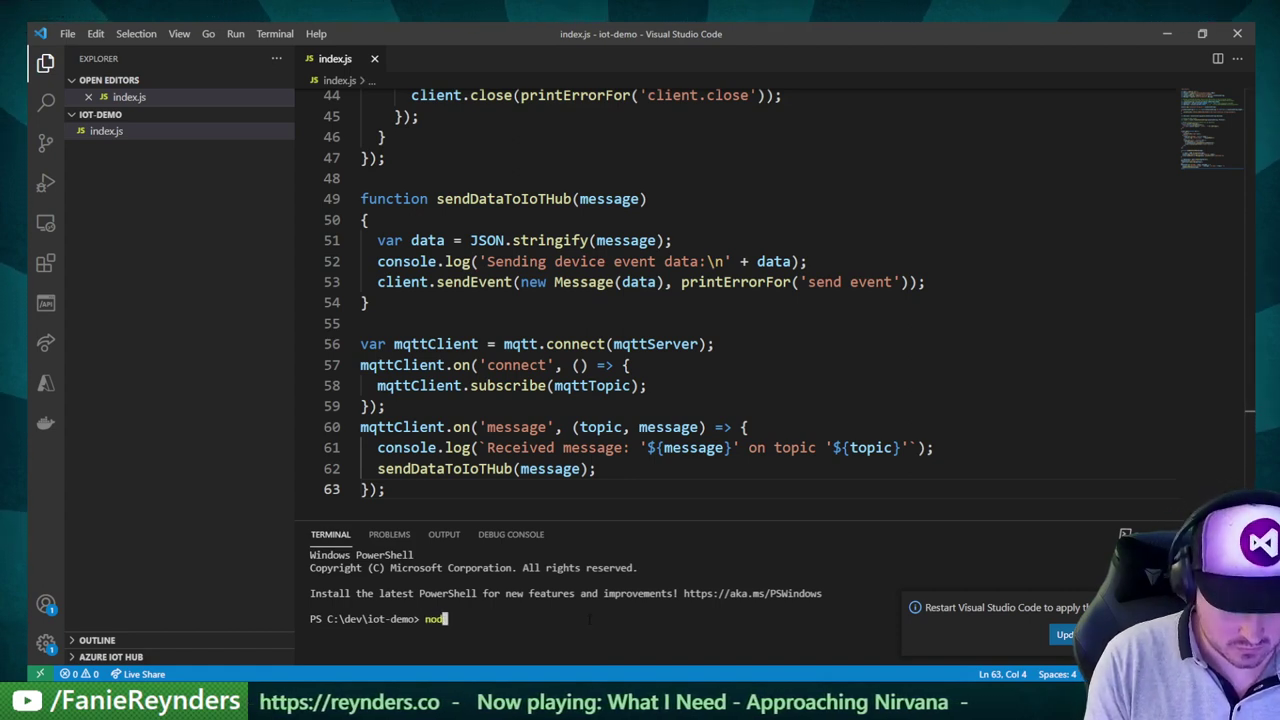
{"action": "type", "text": "e index.js"}
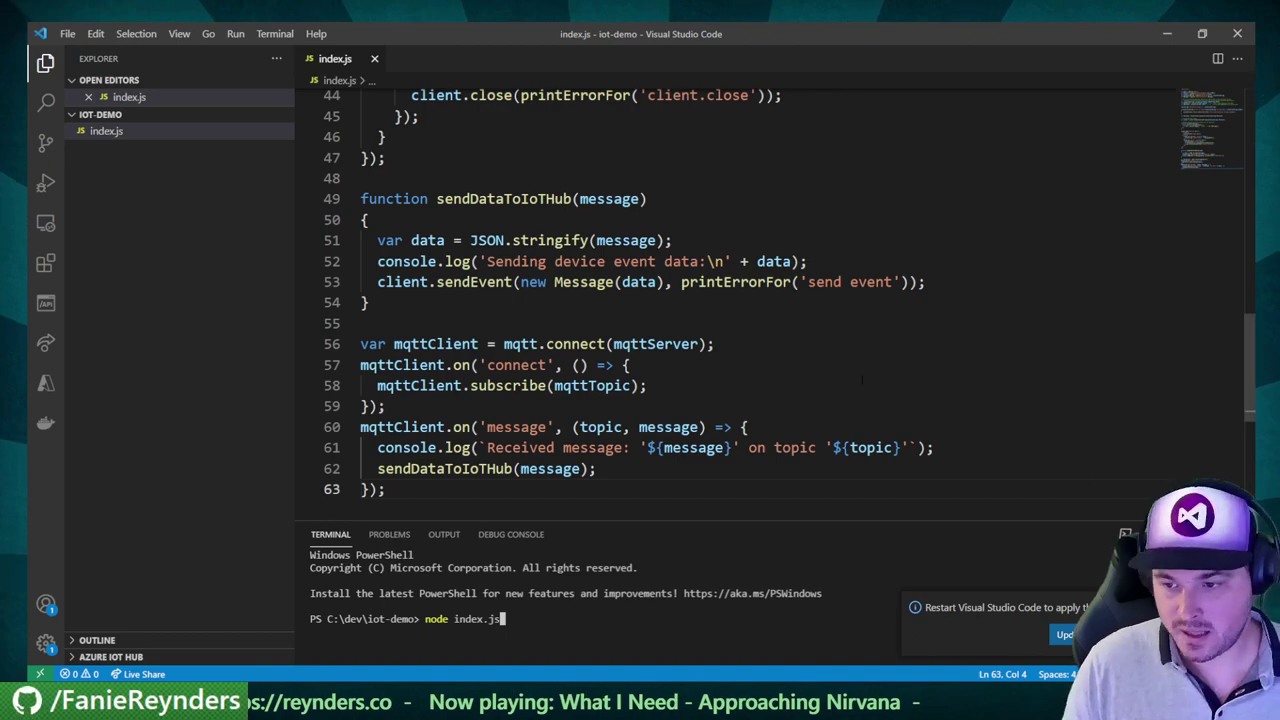
Replace line 11's environment lookup with the device connection string copied from Notepad.
{"action": "scroll", "coordinate": [740, 300], "scroll_direction": "up", "scroll_amount": 15}
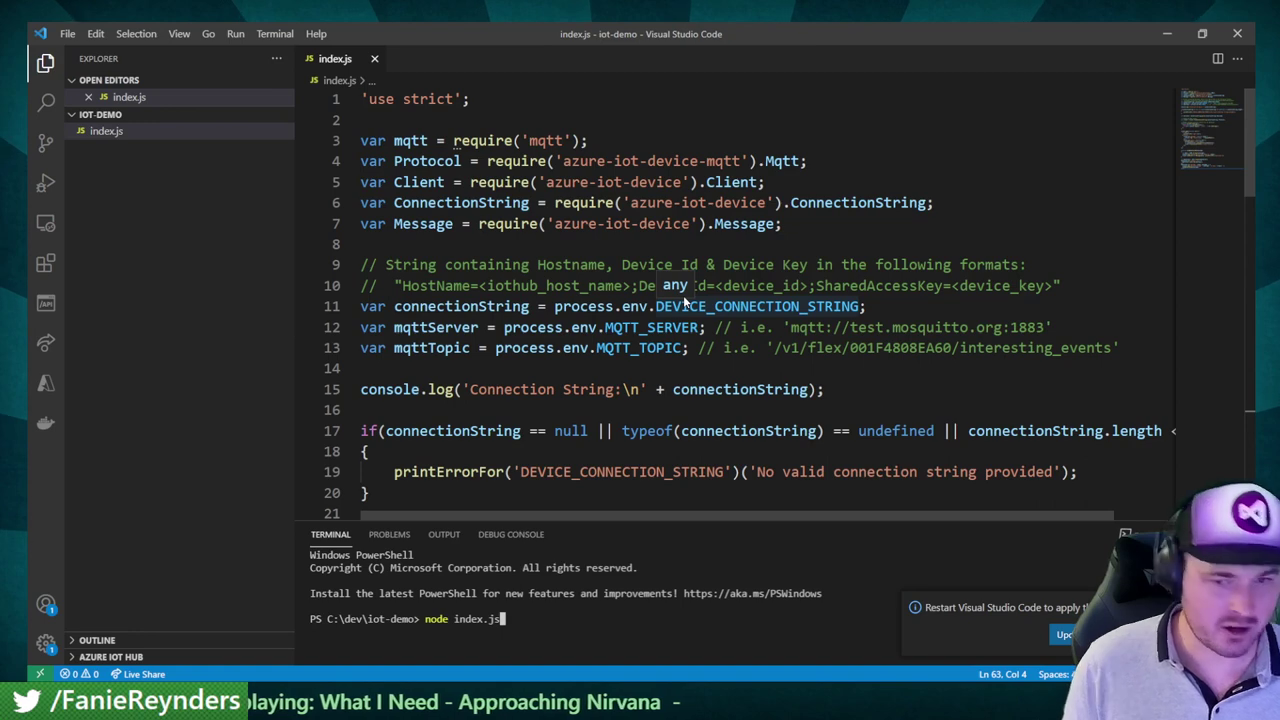
{"action": "left_click", "coordinate": [708, 306]}
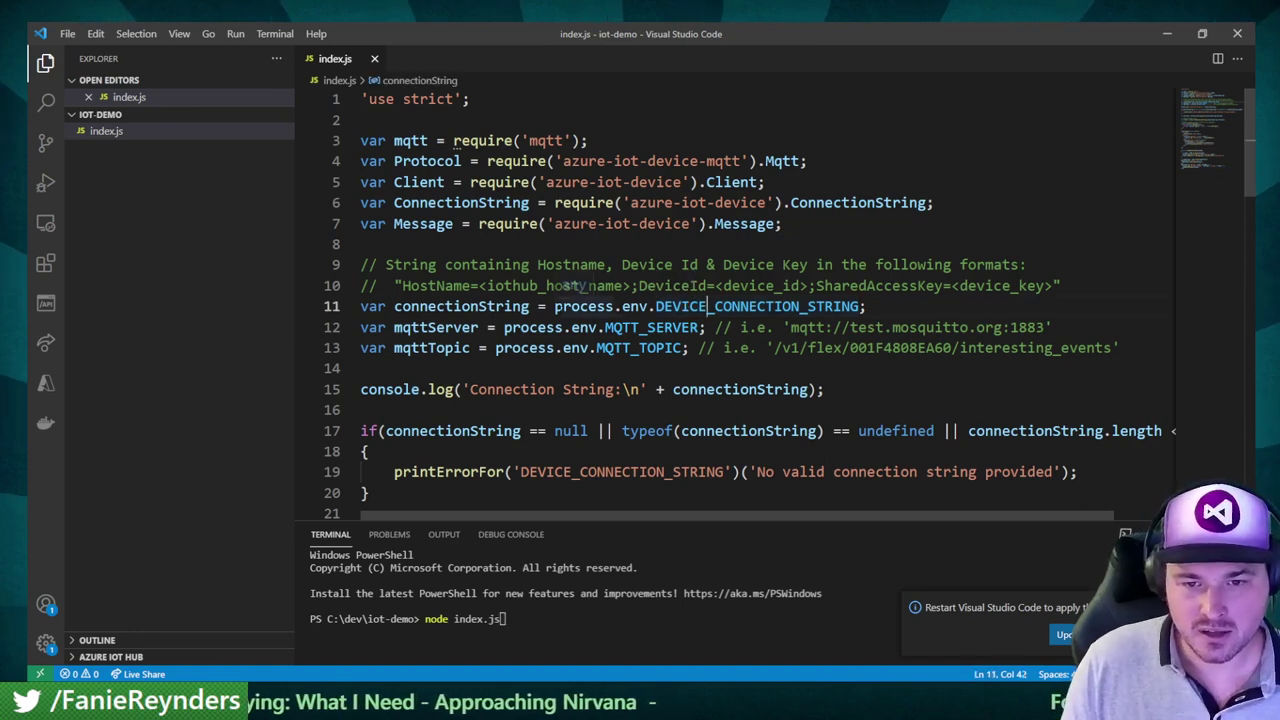
{"action": "left_click_drag", "start_coordinate": [555, 306], "coordinate": [860, 307]}
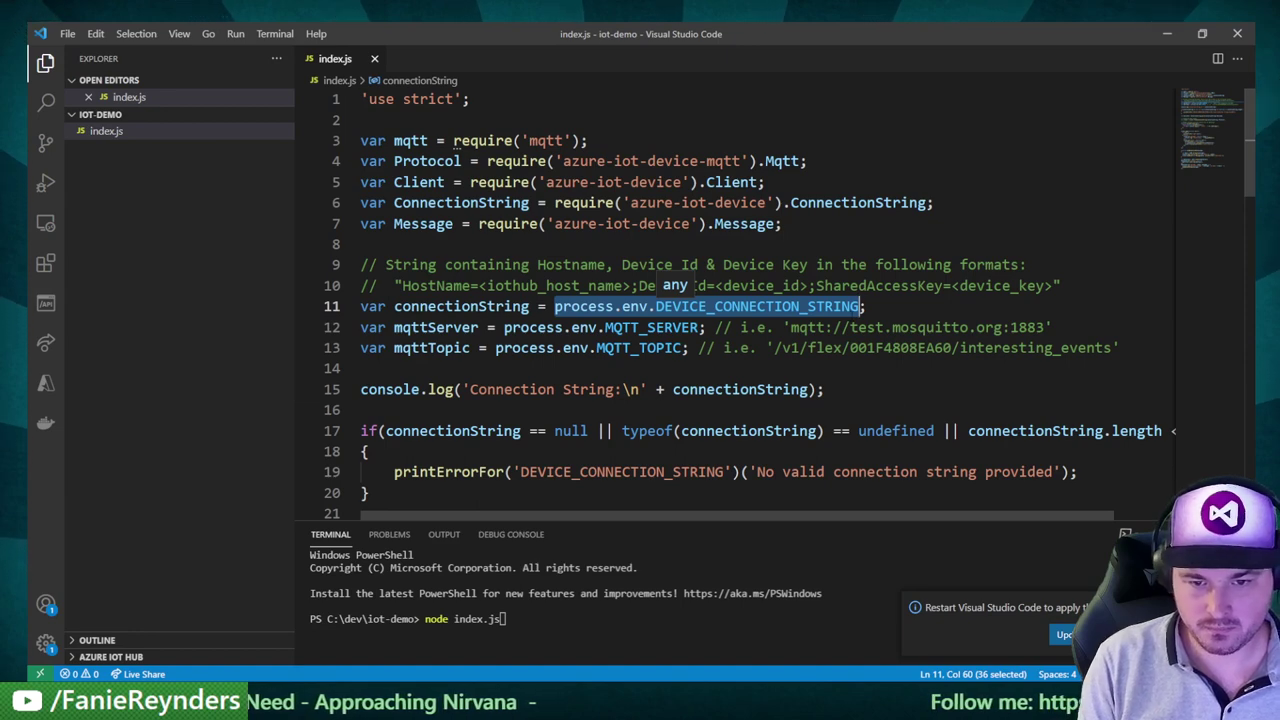
{"action": "type", "text": "'"}
{"action": "key", "text": "BackSpace"}
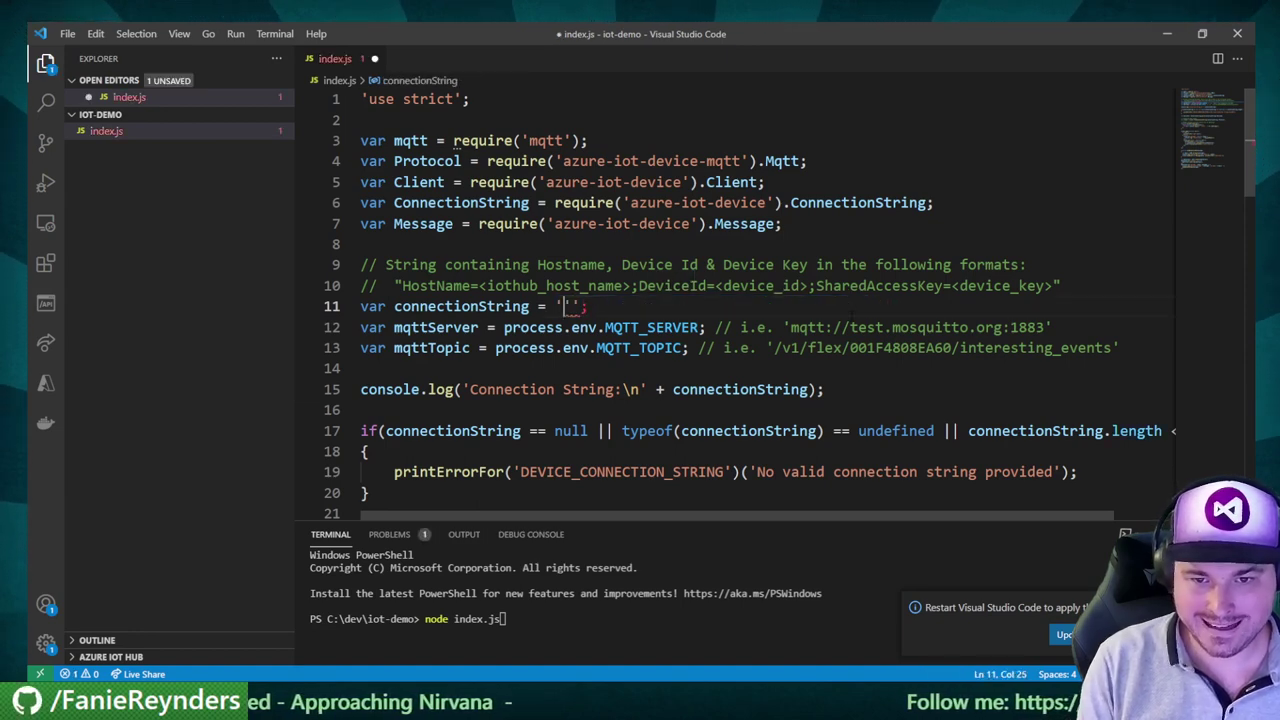
{"action": "key", "text": "alt+Tab"}
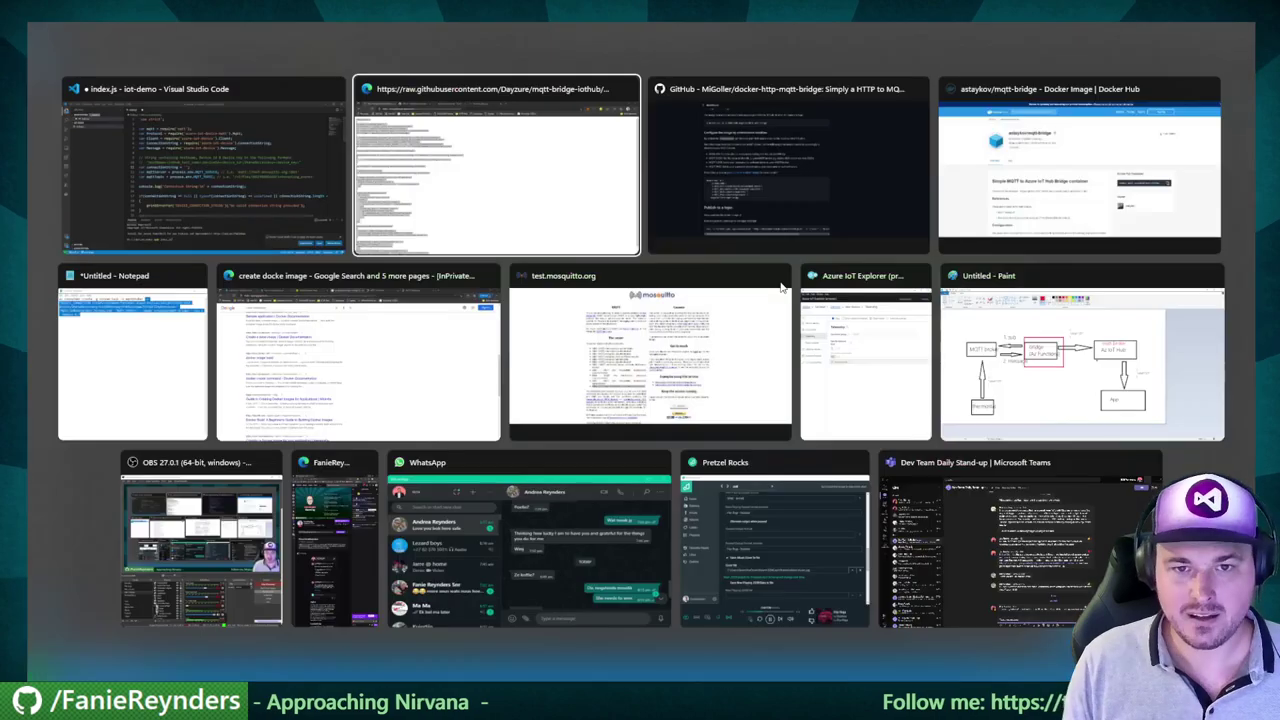
{"action": "key", "text": "alt+Tab"}
{"action": "key", "text": "alt+Tab"}
{"action": "key", "text": "alt+Tab"}
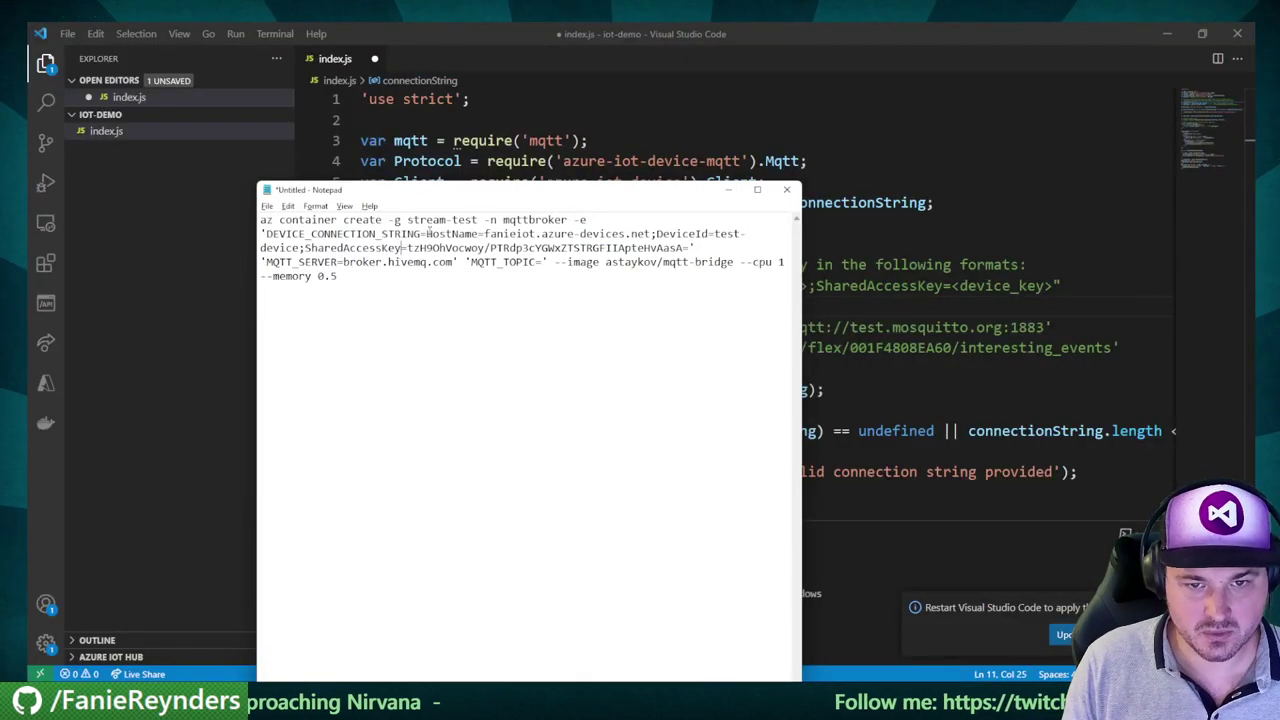
{"action": "left_click_drag", "start_coordinate": [428, 233], "coordinate": [690, 248]}
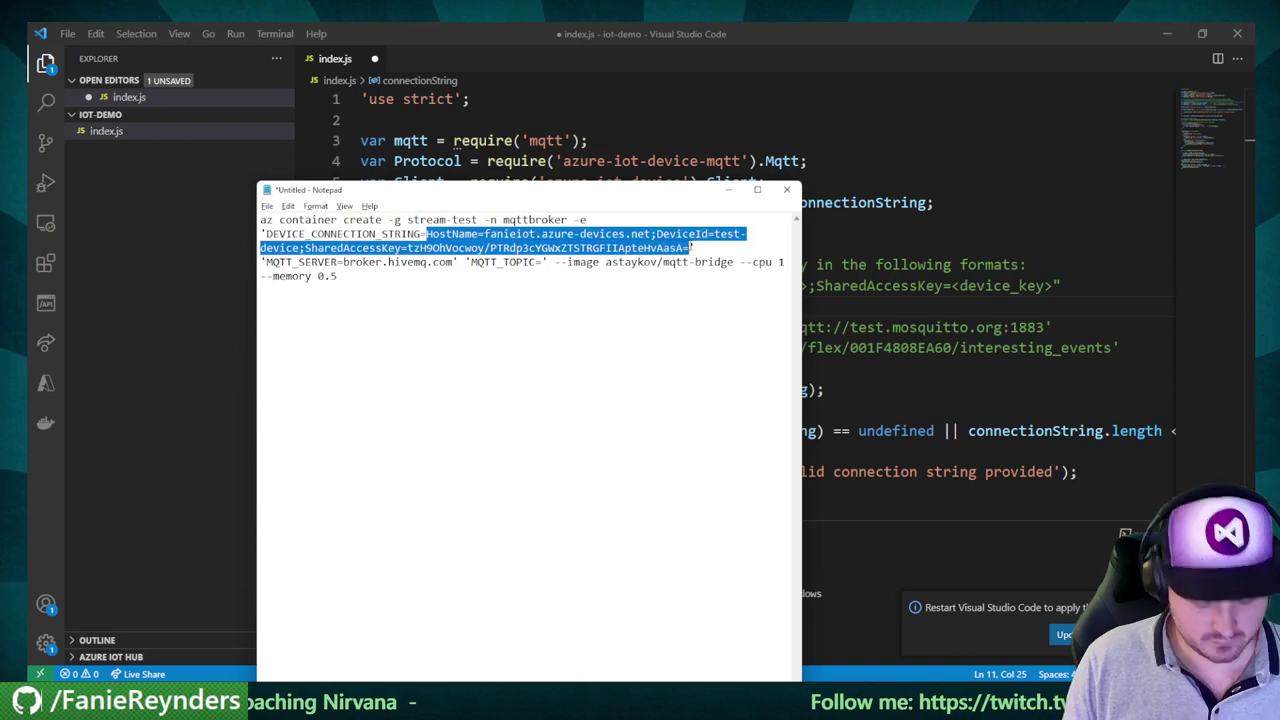
{"action": "key", "text": "ctrl+c"}
{"action": "key", "text": "alt+Tab"}
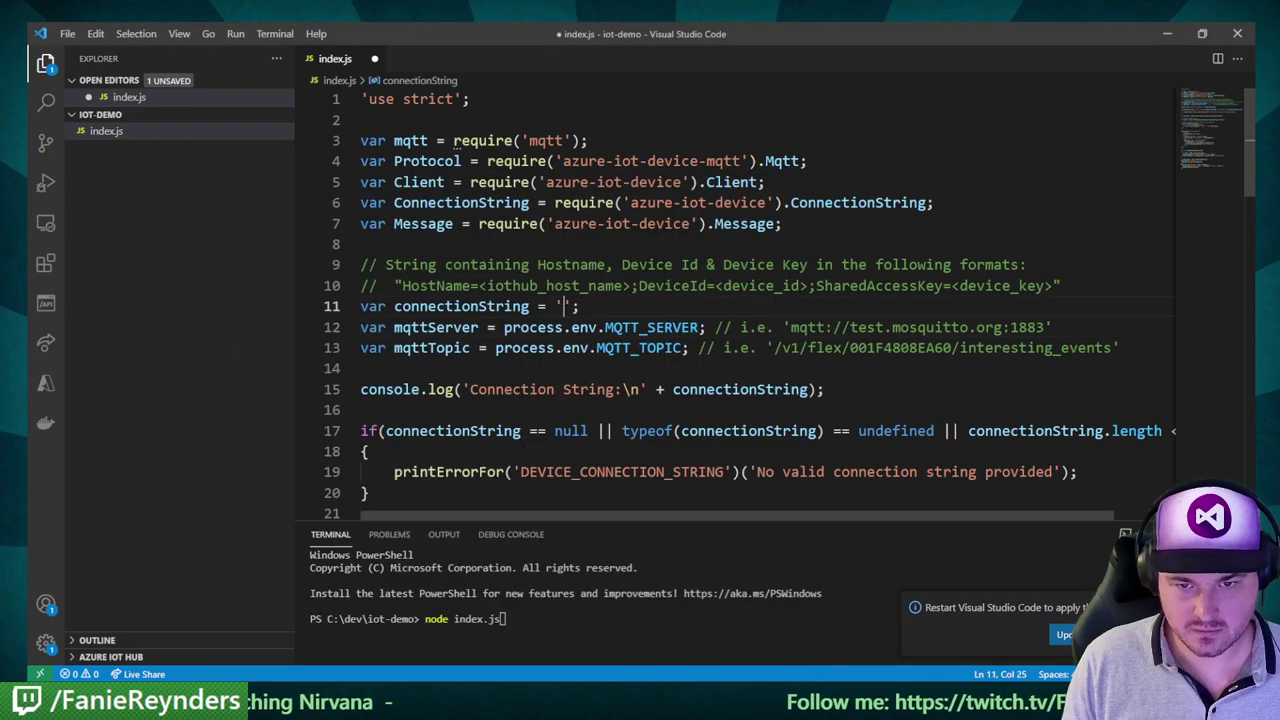
{"action": "key", "text": "ctrl+v"}
Hardcode mqttServer as 'broker.hivemq.com' and mqttTopic as '', commenting out their env lookups.
{"action": "left_click", "coordinate": [361, 368]}
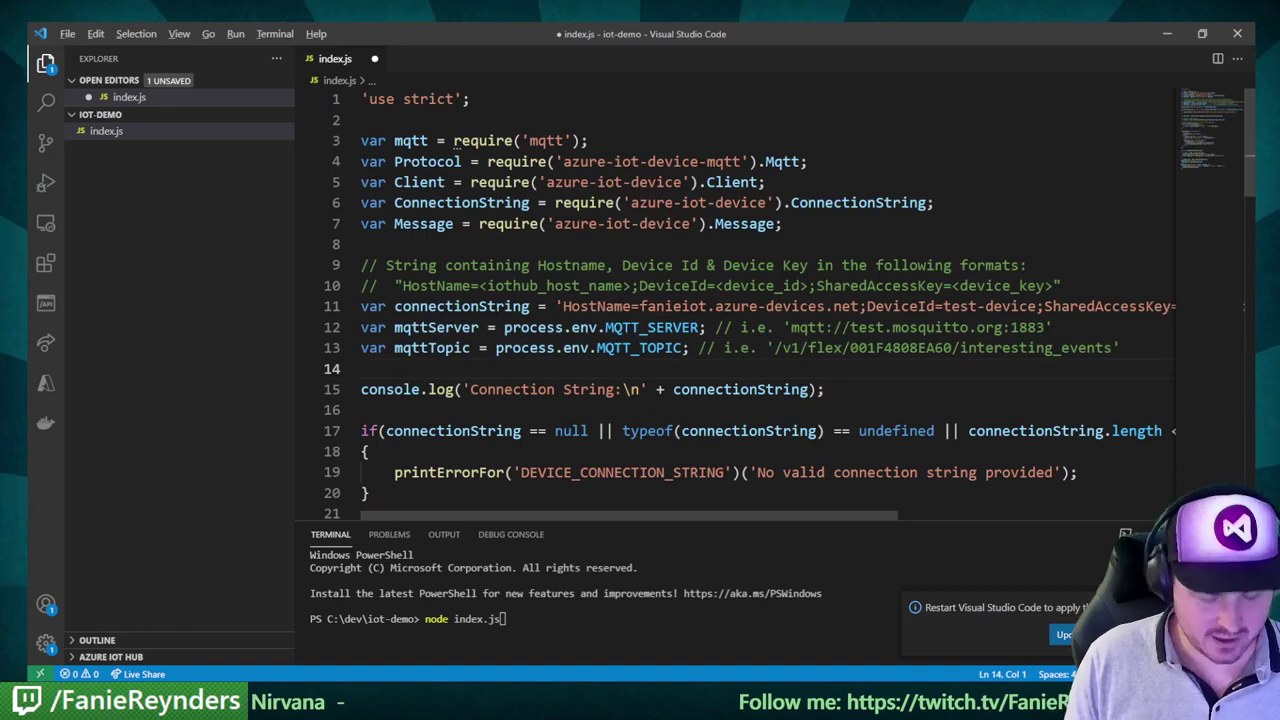
{"action": "key", "text": "alt+Tab"}
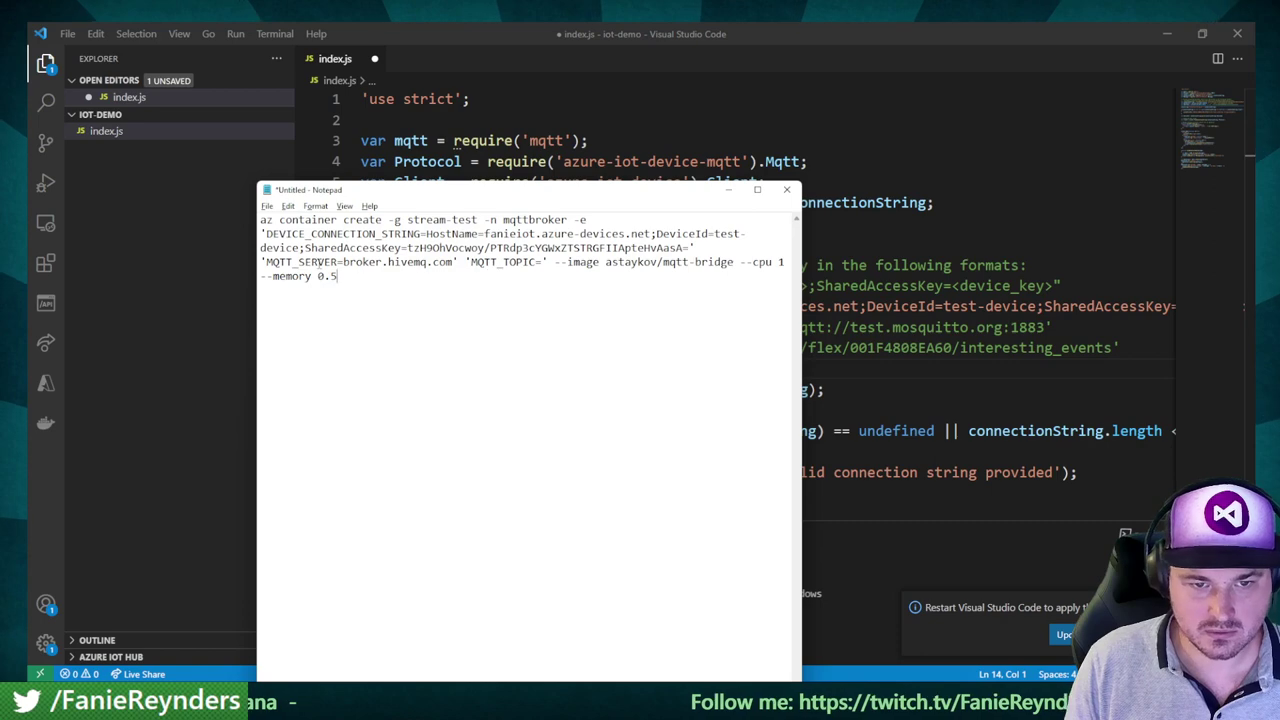
{"action": "left_click_drag", "start_coordinate": [343, 262], "coordinate": [449, 263]}
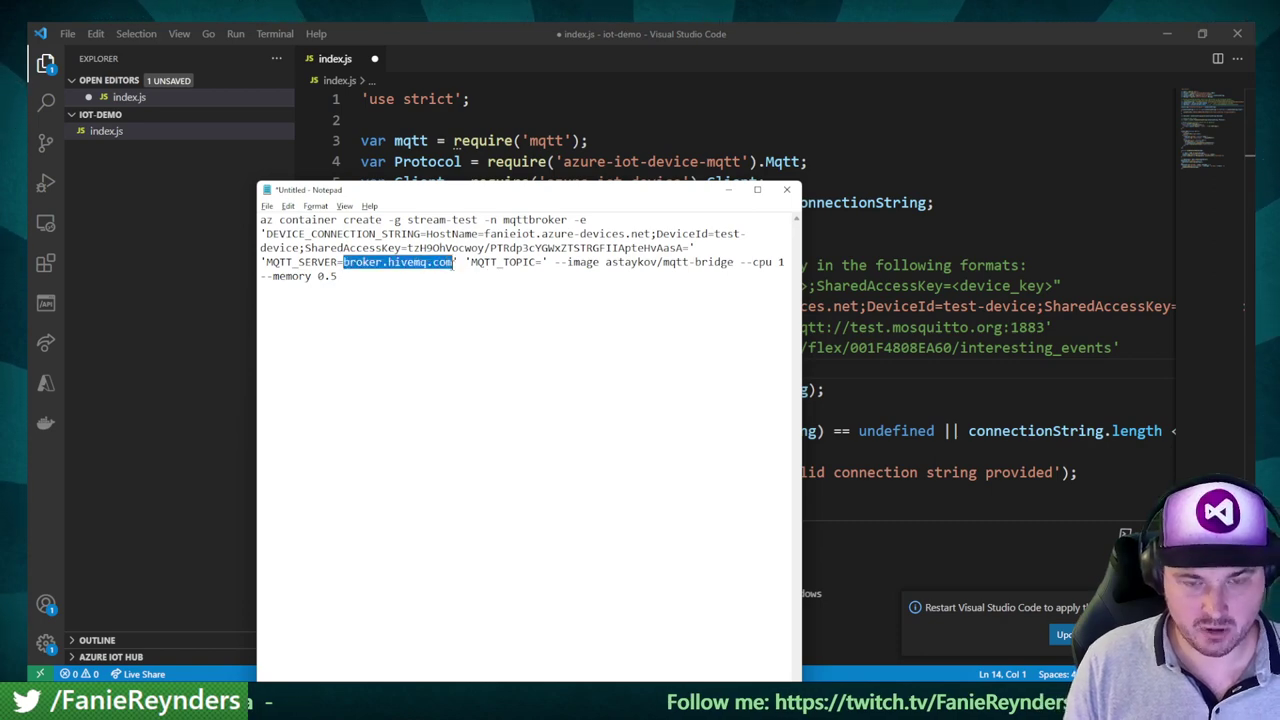
{"action": "key", "text": "alt+Tab"}
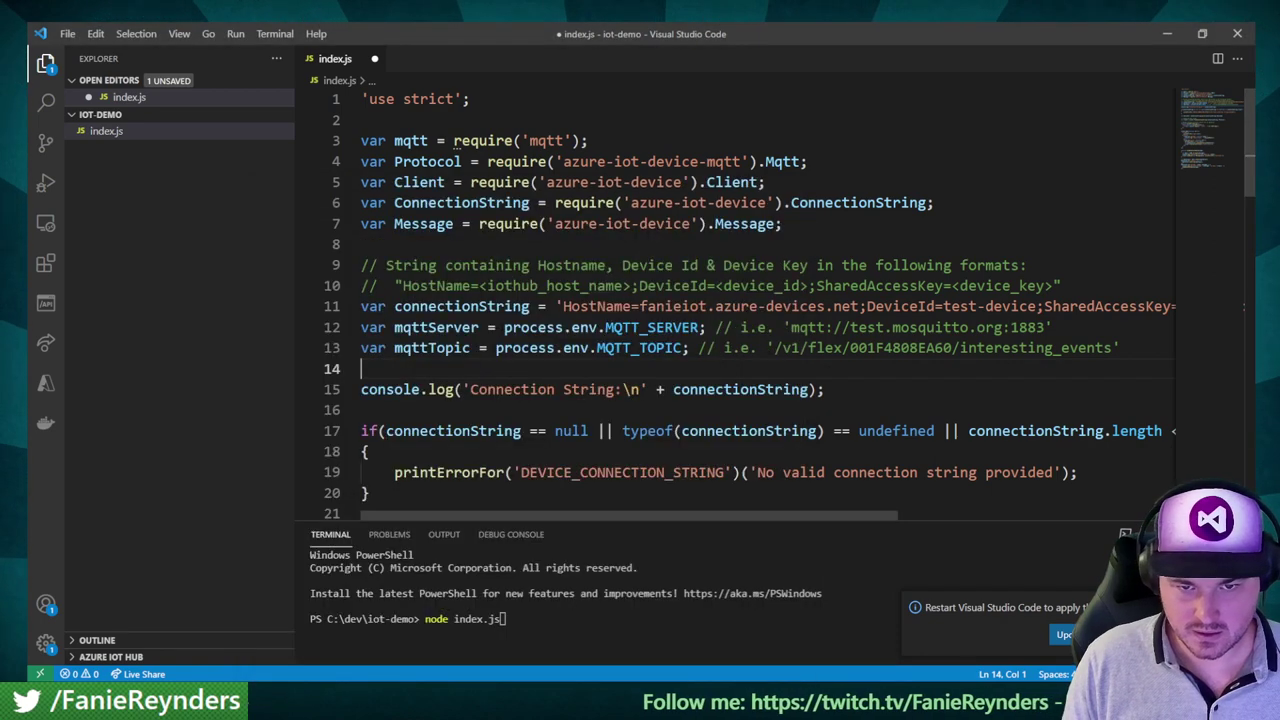
{"action": "left_click_drag", "start_coordinate": [504, 327], "coordinate": [681, 327]}
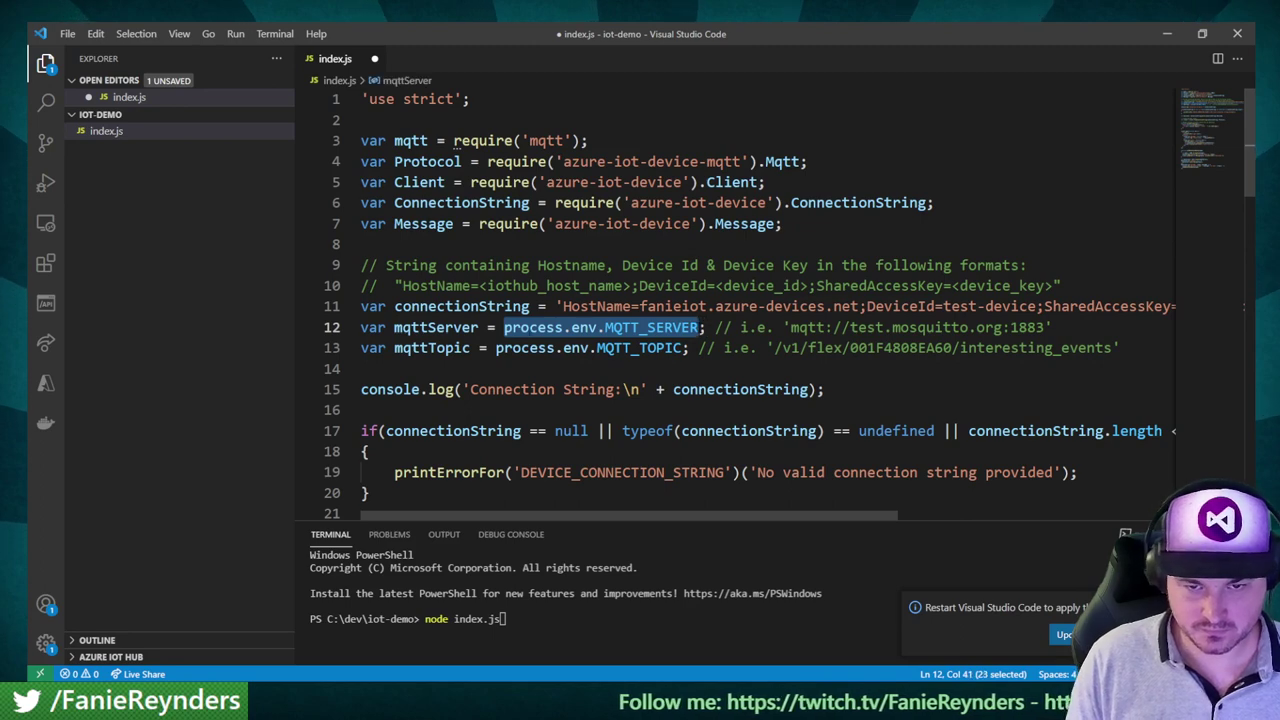
{"action": "left_click", "coordinate": [531, 327]}
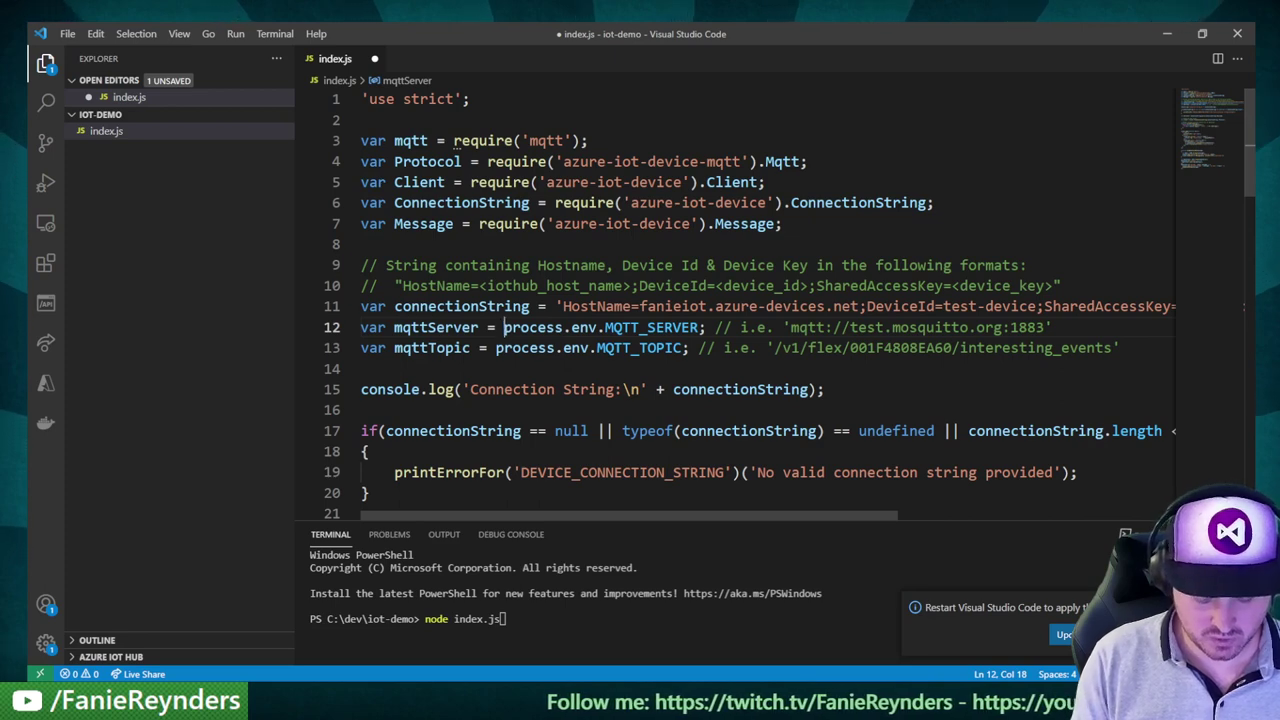
{"action": "type", "text": "'broker.hivemq.com'"}
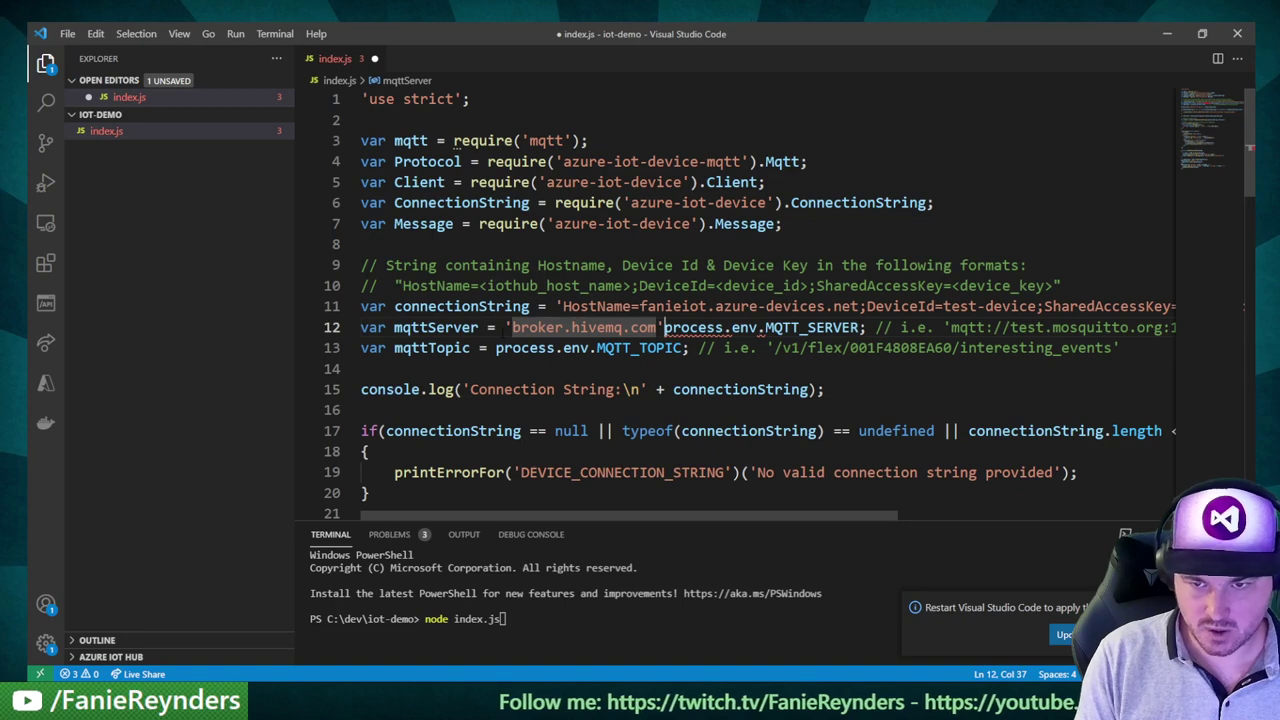
{"action": "type", "text": "; "}
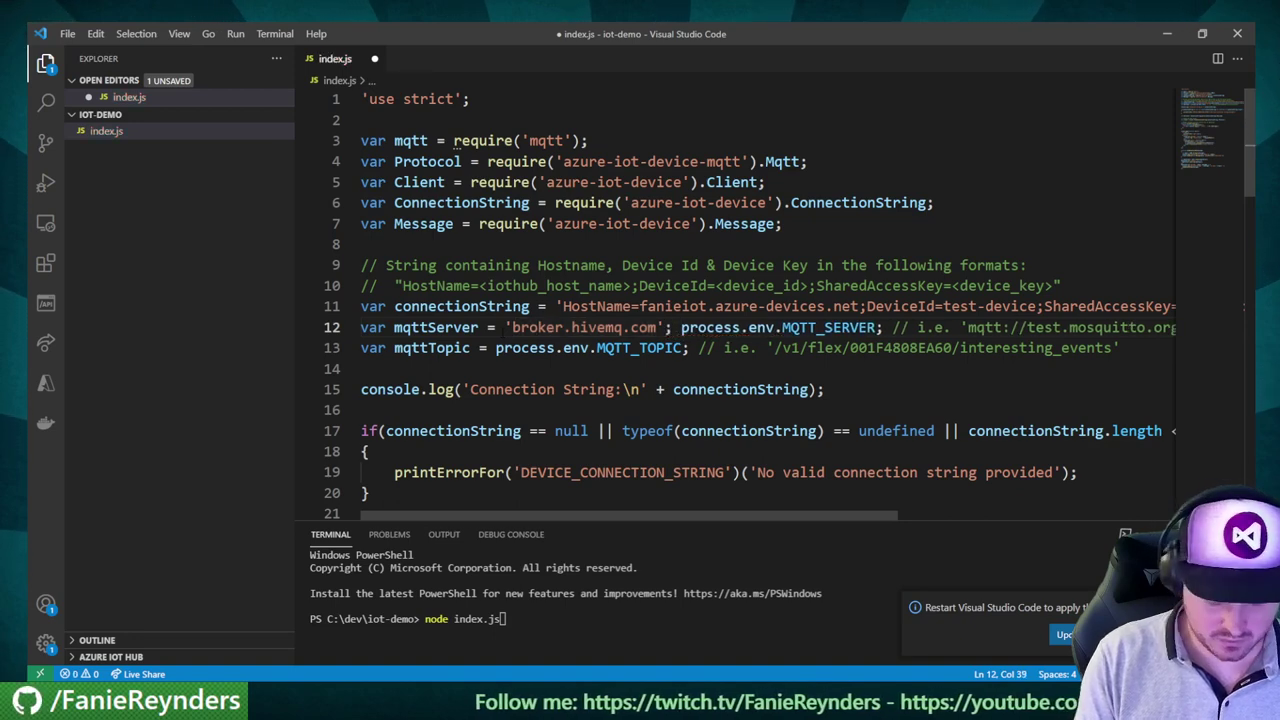
{"action": "type", "text": "//"}
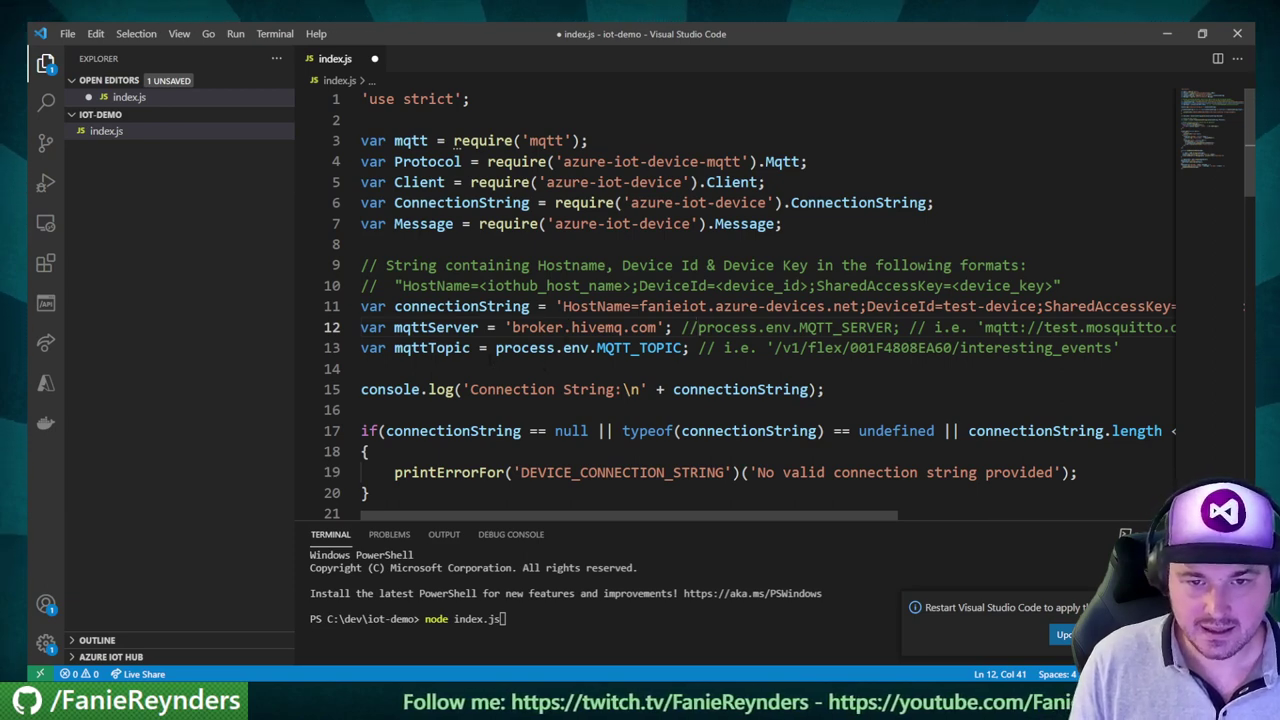
{"action": "left_click", "coordinate": [486, 348]}
{"action": "type", "text": "''"}
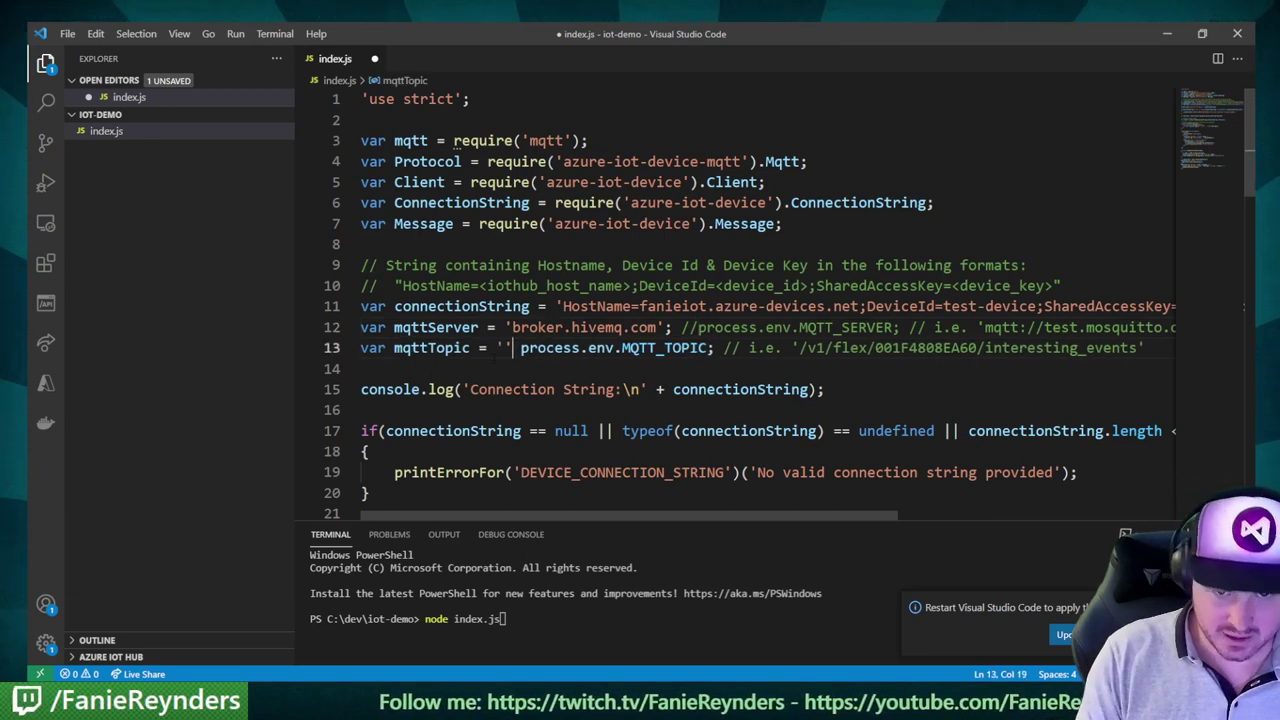
{"action": "type", "text": ";//"}
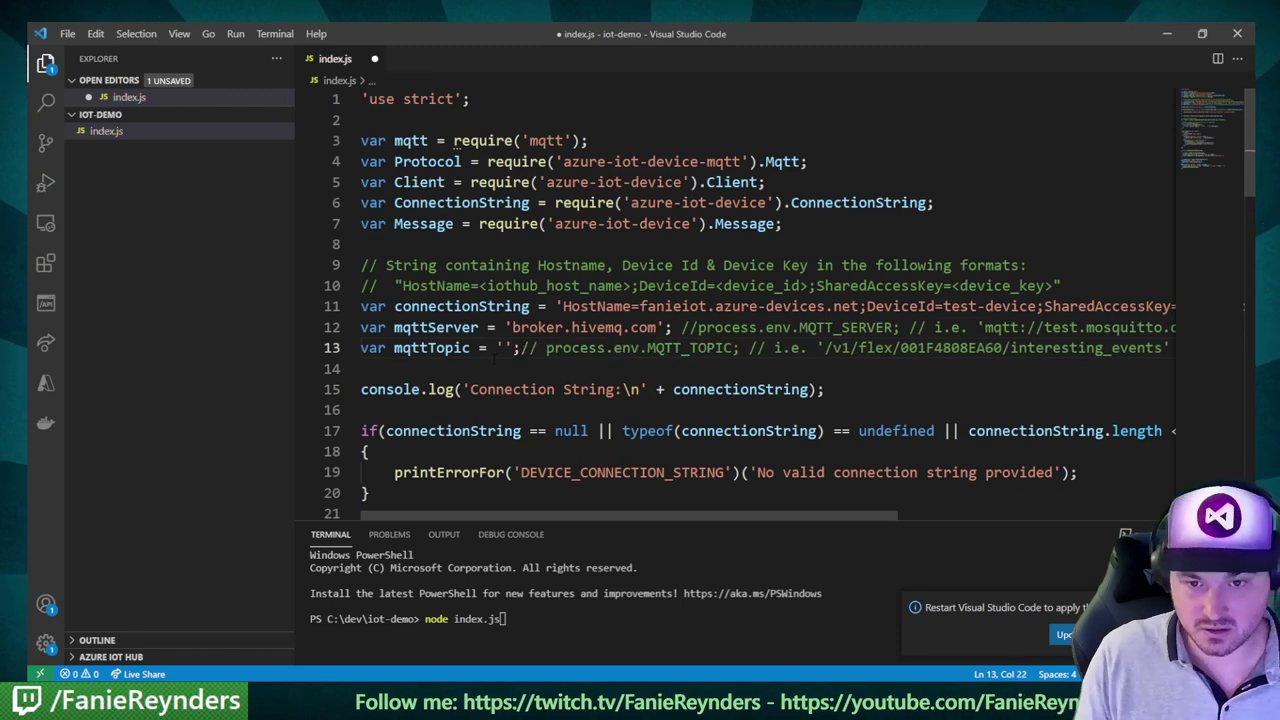
Save index.js, enlarge the terminal and run node index.js, hitting Cannot find module 'mqtt'.
{"action": "key", "text": "ctrl+s"}
{"action": "scroll", "coordinate": [603, 510], "scroll_direction": "down", "scroll_amount": 5}
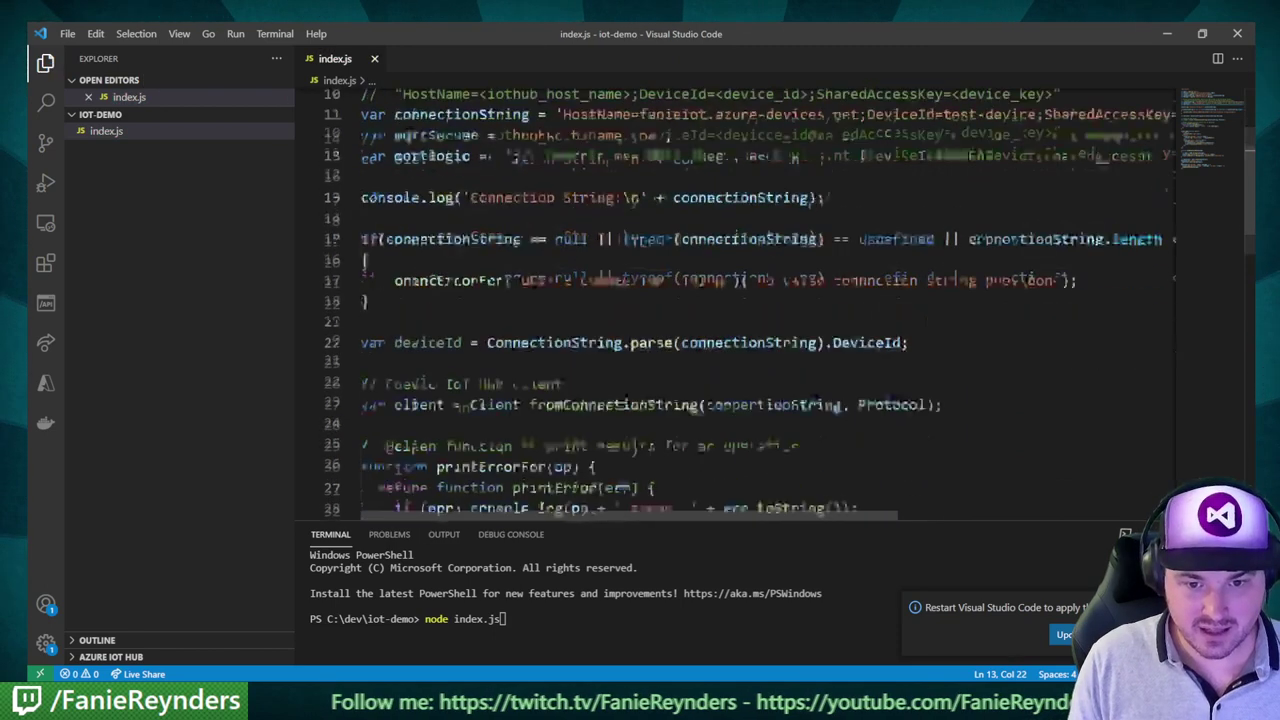
{"action": "left_click_drag", "start_coordinate": [603, 522], "coordinate": [585, 271]}
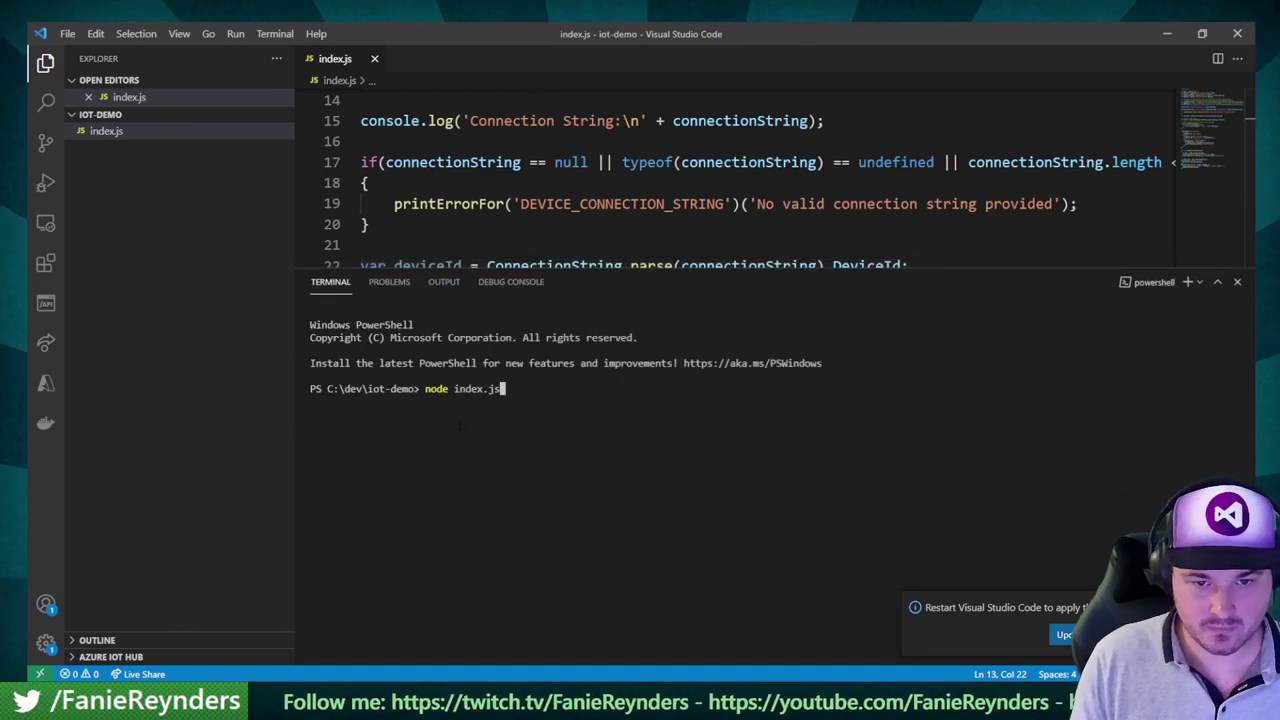
{"action": "key", "text": "Return"}
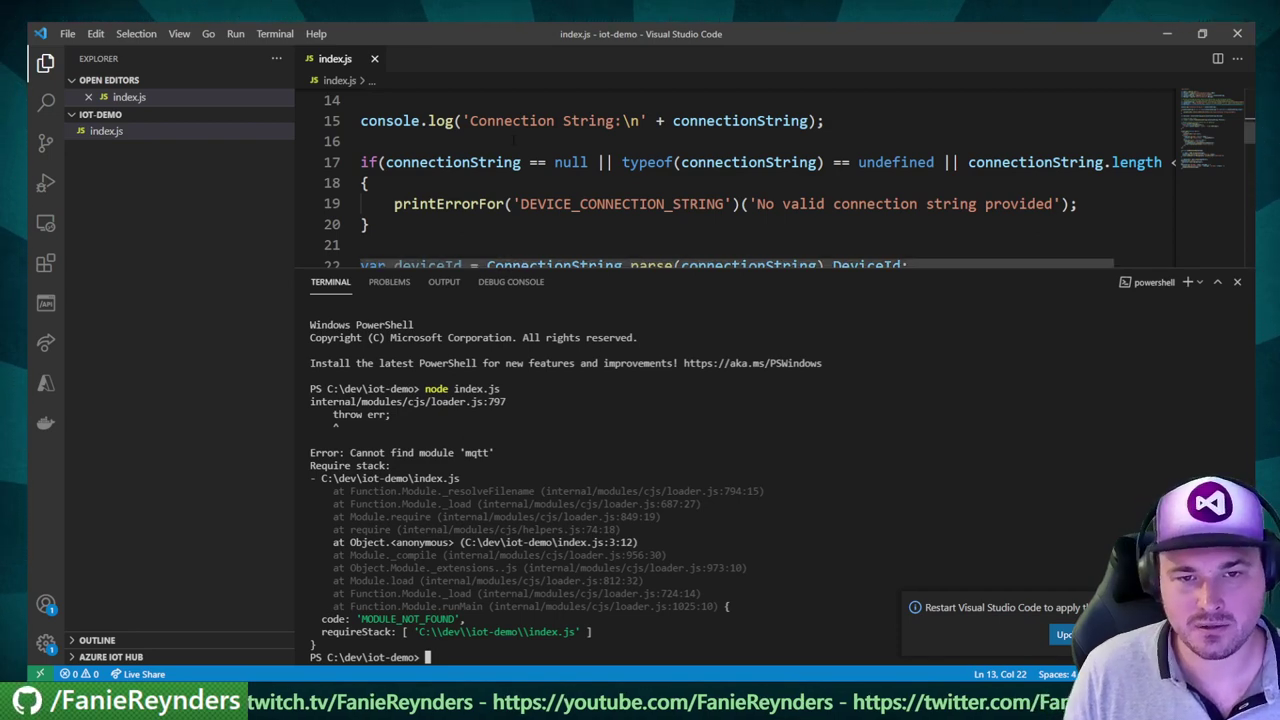
{"action": "scroll", "coordinate": [760, 180], "scroll_direction": "up", "scroll_amount": 5}
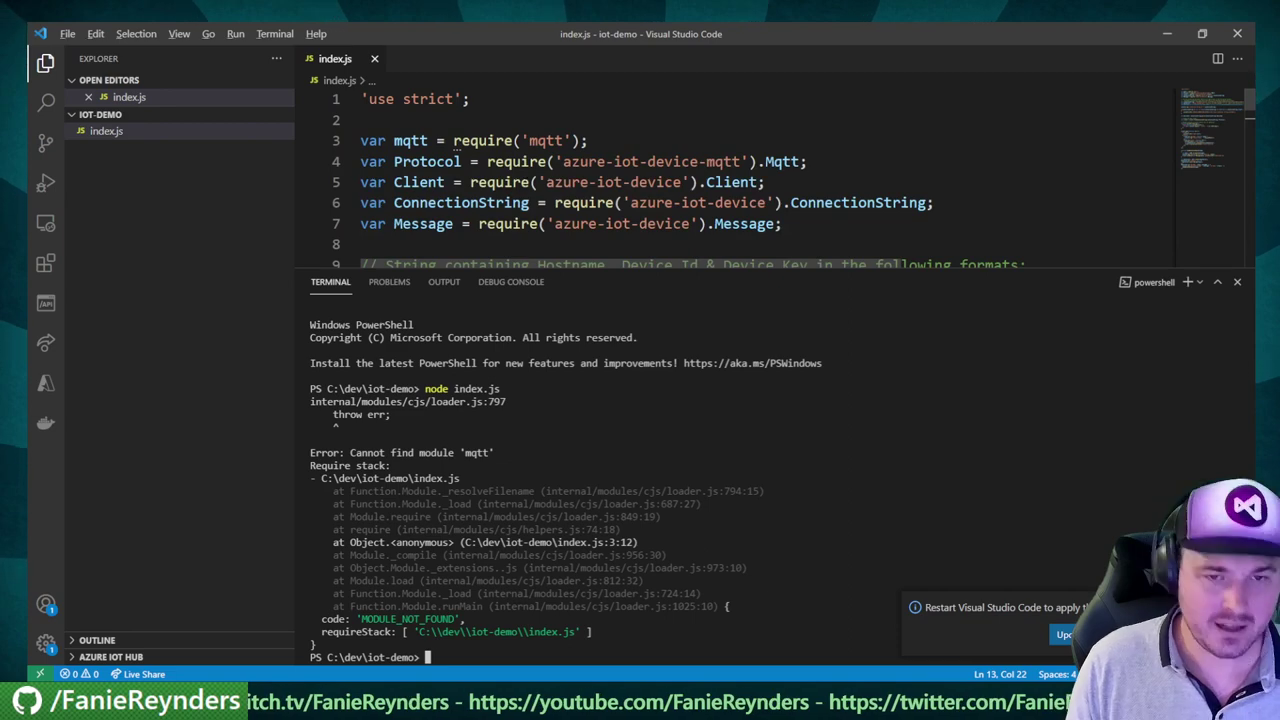
{"action": "key", "text": "alt+Tab"}
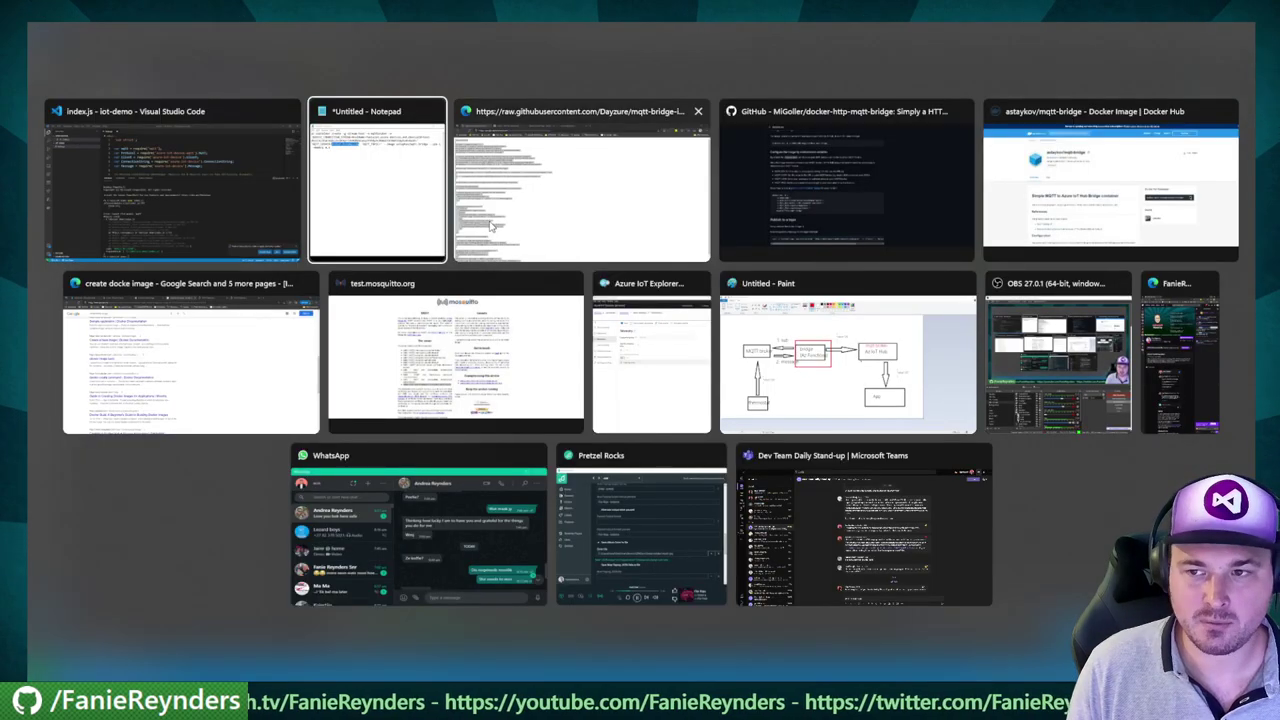
Open the repository's app/package.json as raw text in Edge and copy all of it.
{"action": "left_click", "coordinate": [493, 226]}
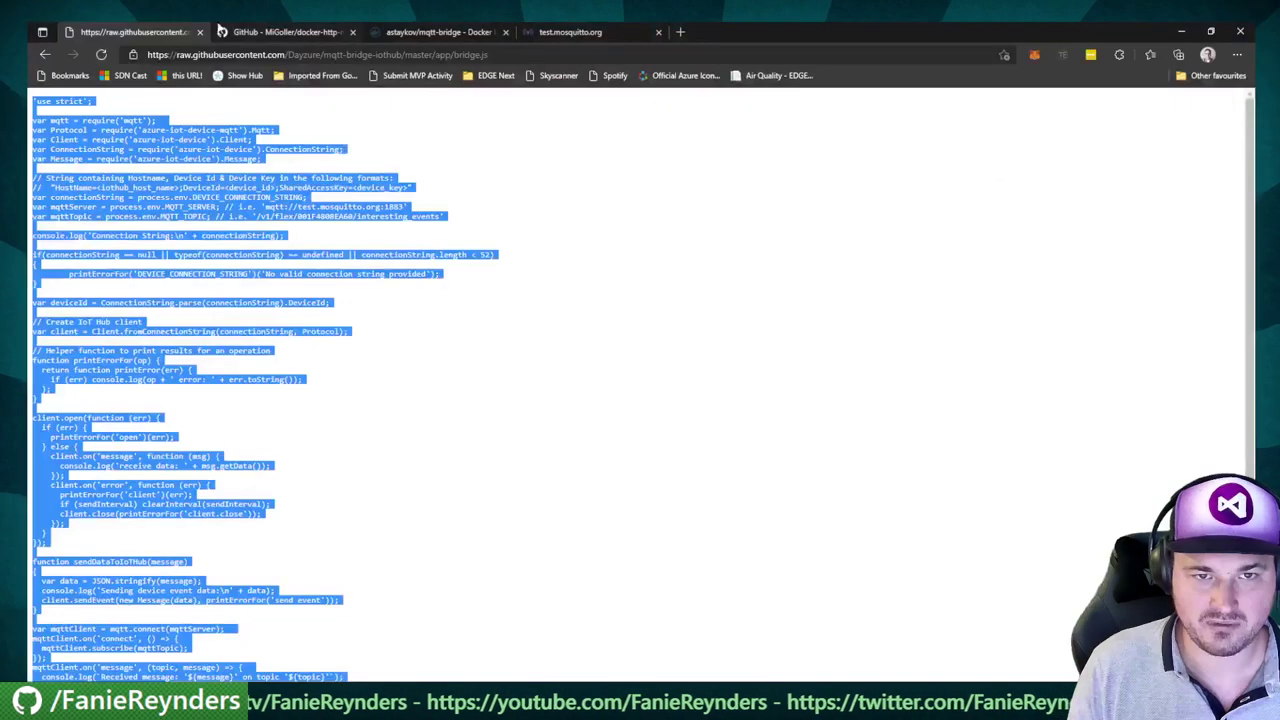
{"action": "left_click", "coordinate": [44, 55]}
{"action": "mouse_move", "coordinate": [223, 125]}
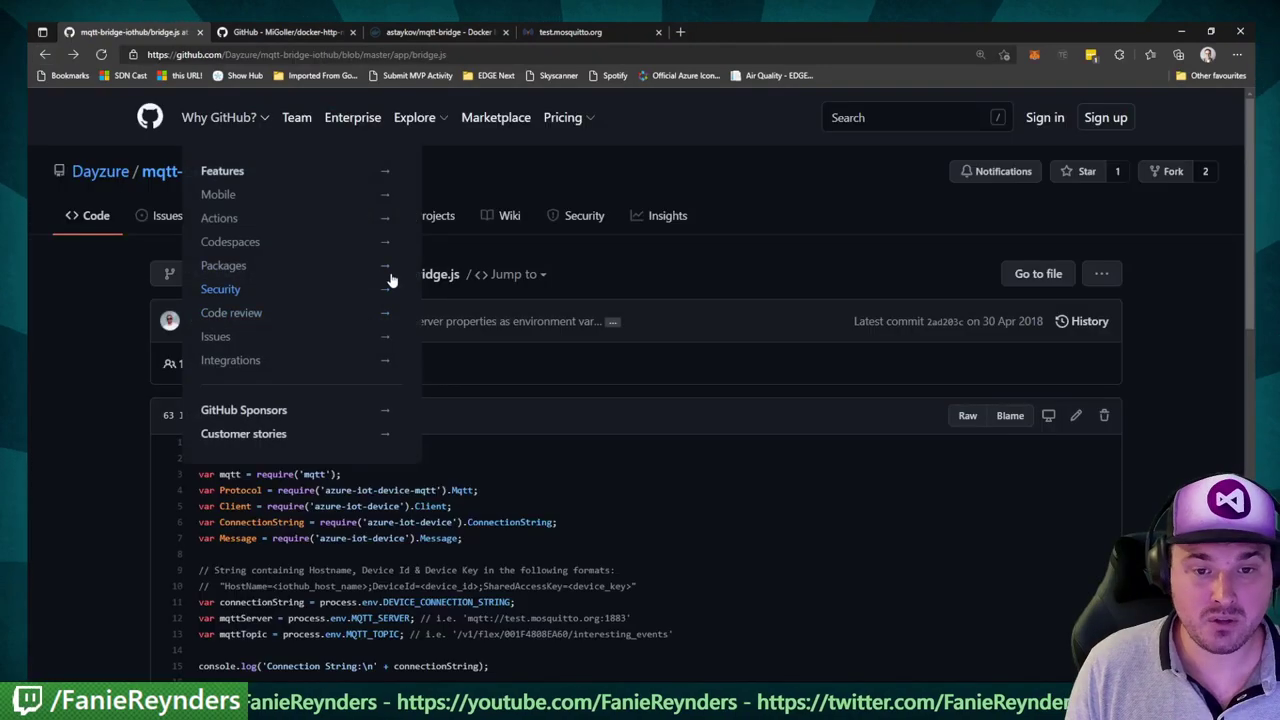
{"action": "left_click", "coordinate": [388, 274]}
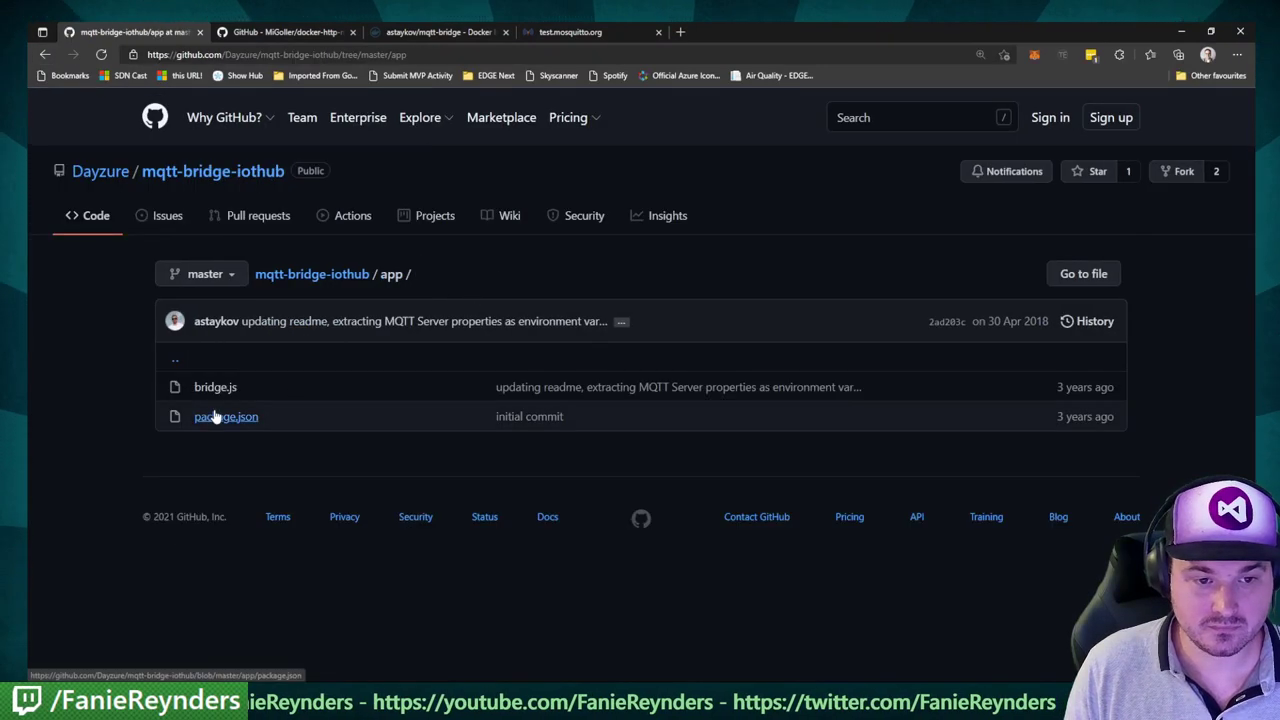
{"action": "left_click", "coordinate": [214, 416]}
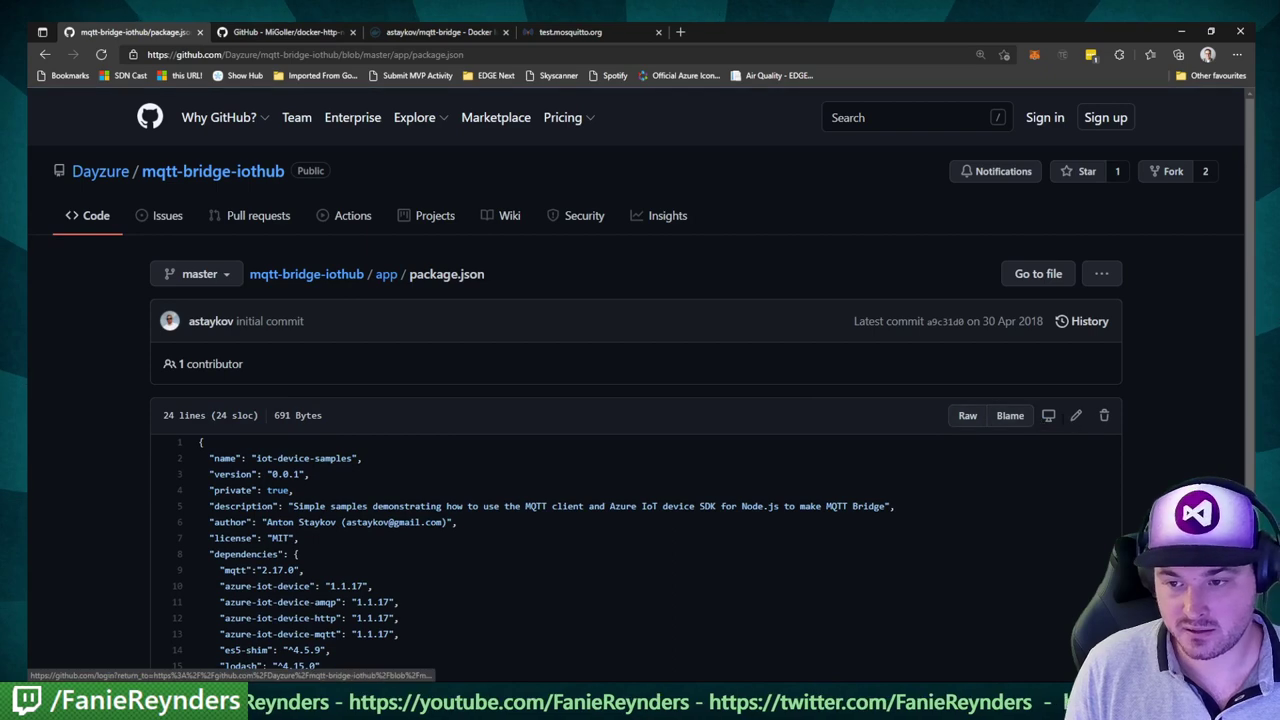
{"action": "left_click", "coordinate": [968, 415]}
{"action": "key", "text": "ctrl+a"}
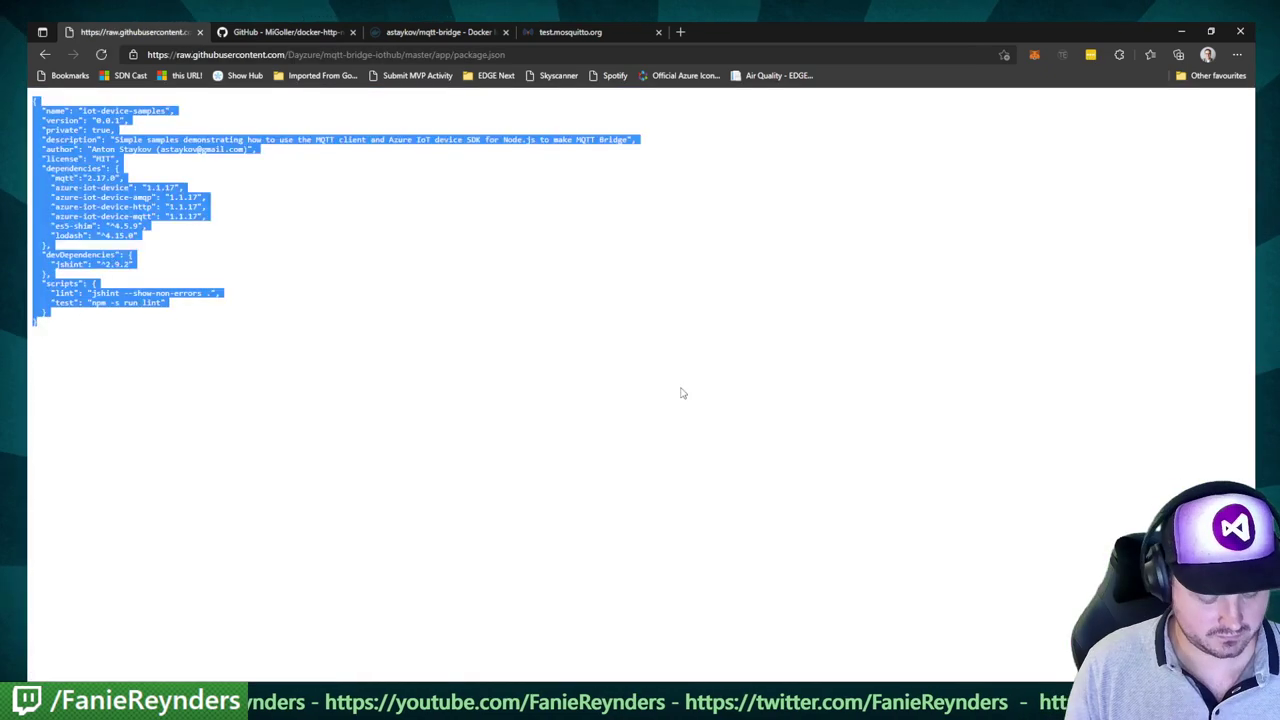
Create package.json in iot-demo and paste the copied contents into it.
{"action": "key", "text": "alt+Tab"}
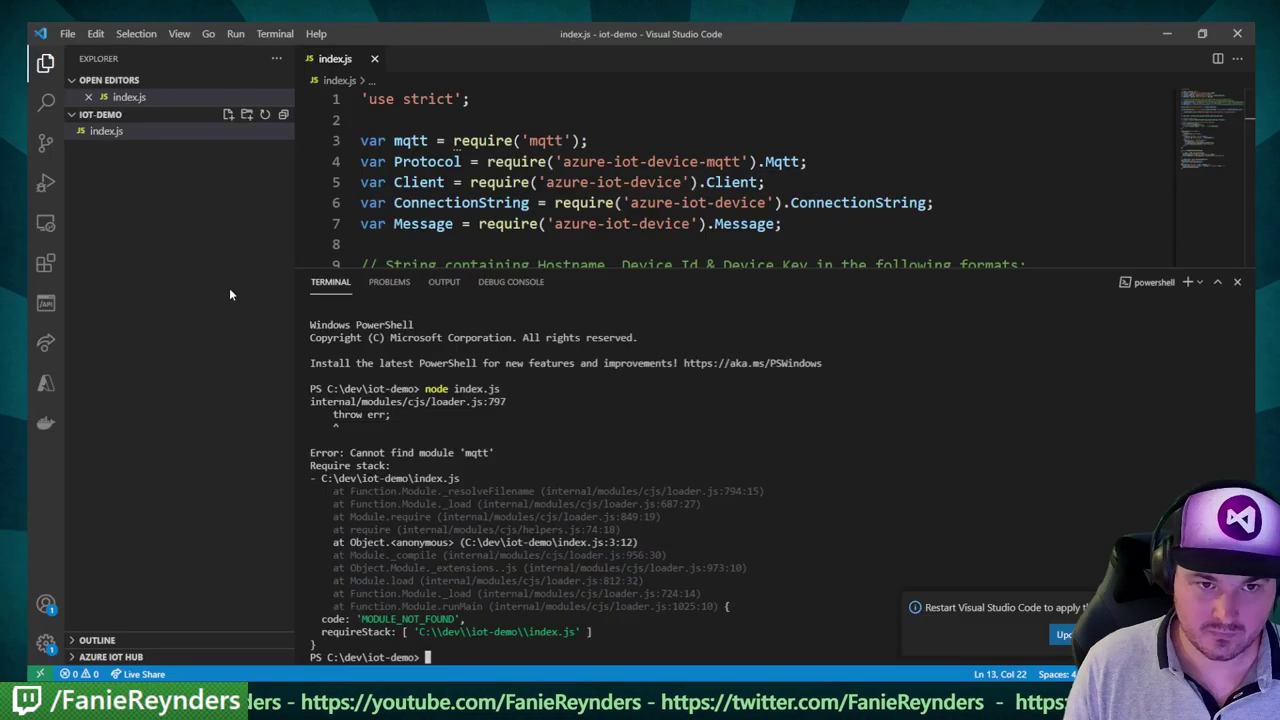
{"action": "left_click", "coordinate": [228, 115]}
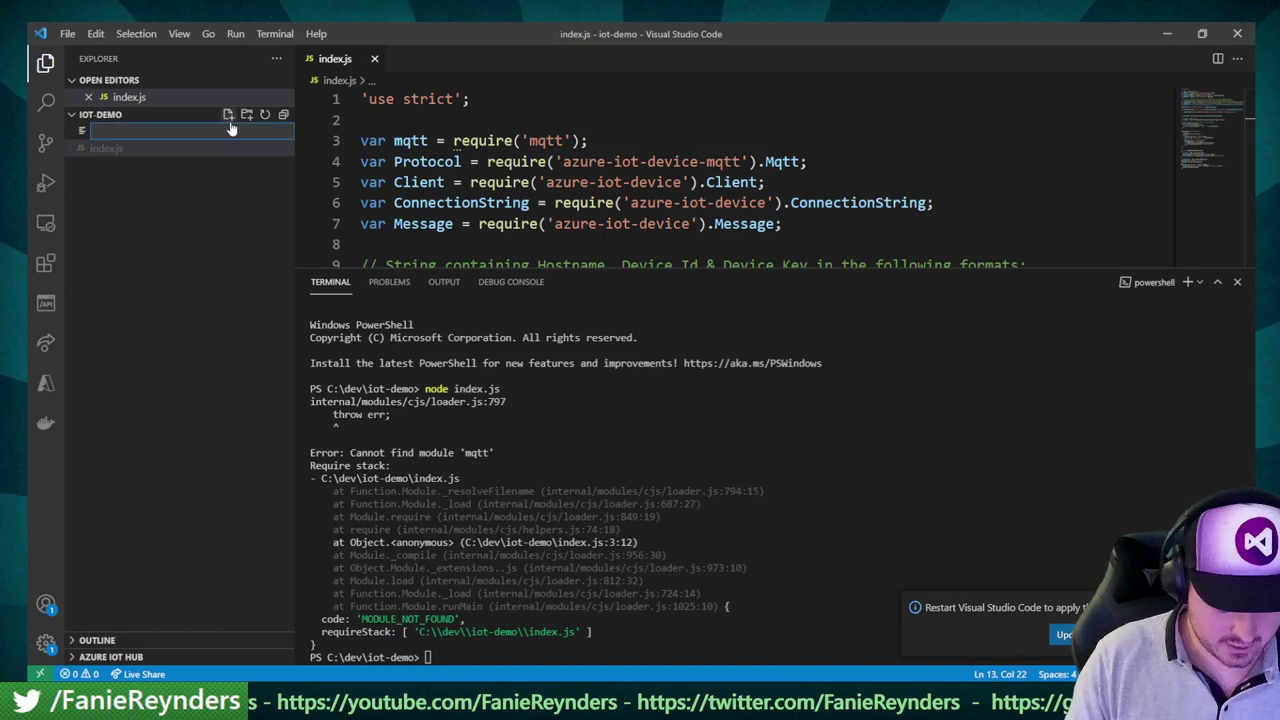
{"action": "type", "text": "package.js"}
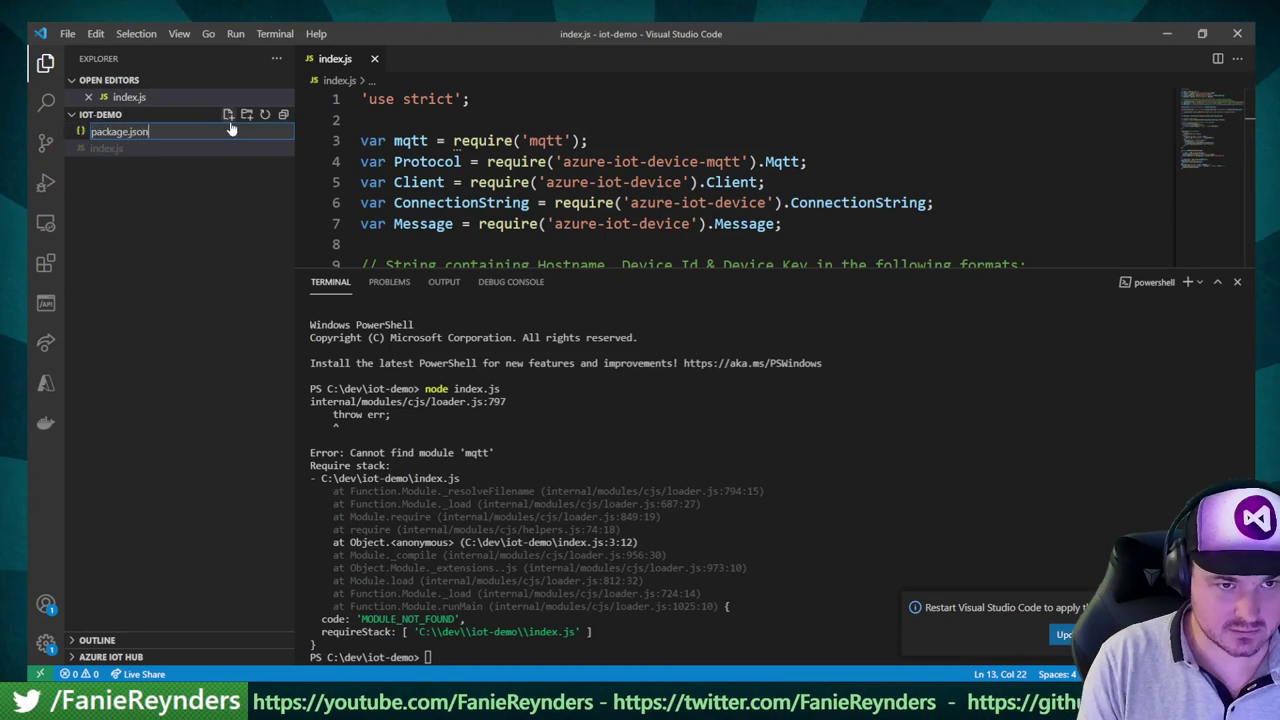
{"action": "type", "text": "on"}
{"action": "key", "text": "Return"}
{"action": "key", "text": "ctrl+v"}
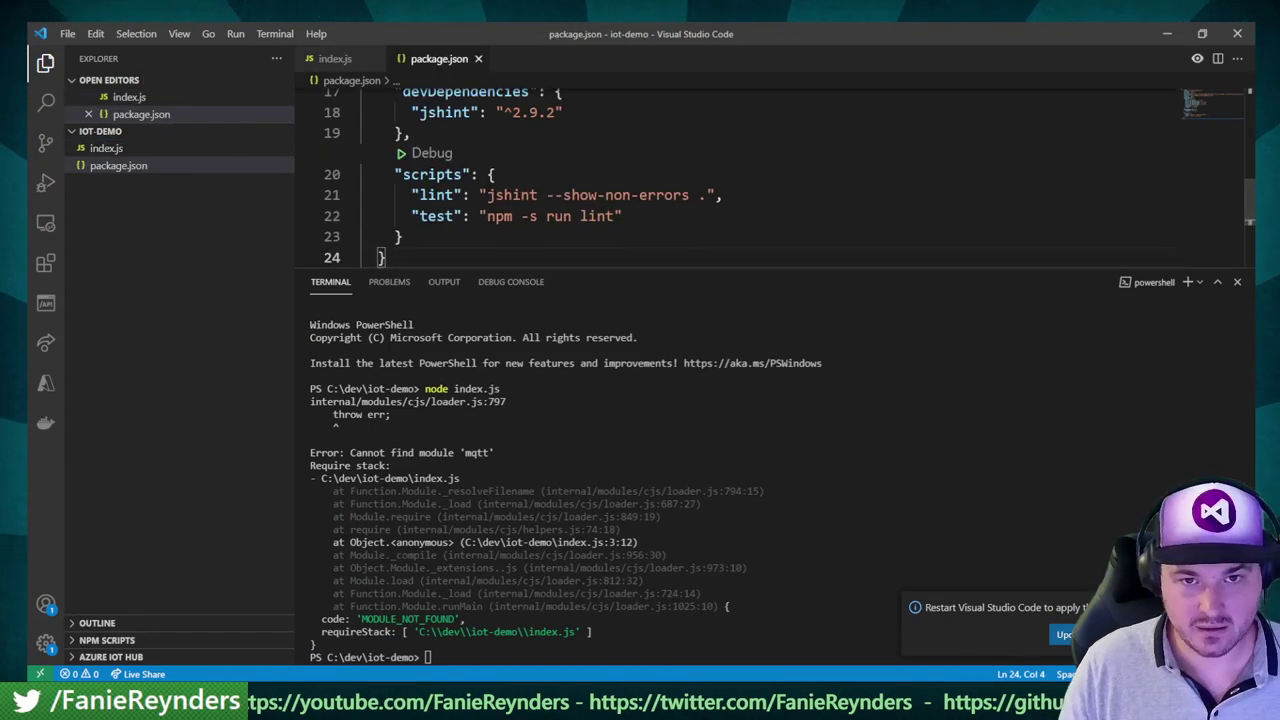
{"action": "scroll", "coordinate": [770, 175], "scroll_direction": "up", "scroll_amount": 5}
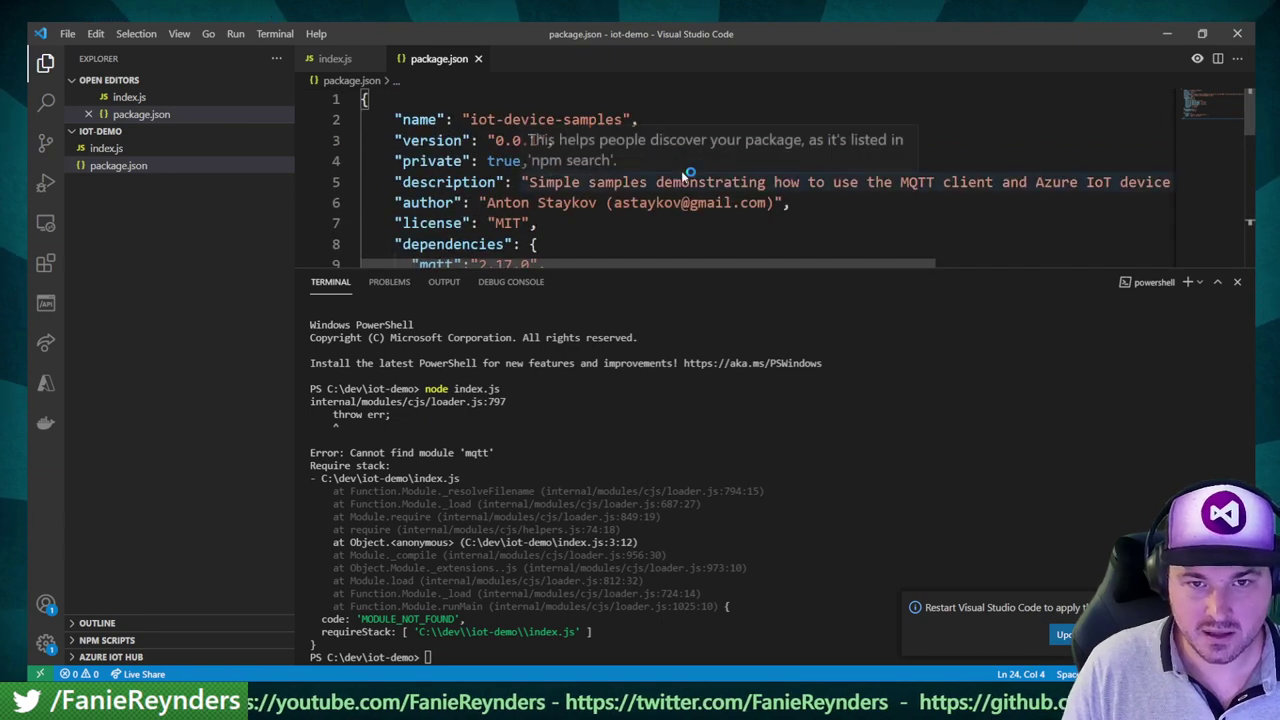
{"action": "scroll", "coordinate": [684, 174], "scroll_direction": "down", "scroll_amount": 2}
{"action": "scroll", "coordinate": [682, 178], "scroll_direction": "up", "scroll_amount": 1}
{"action": "scroll", "coordinate": [682, 178], "scroll_direction": "up", "scroll_amount": 1}
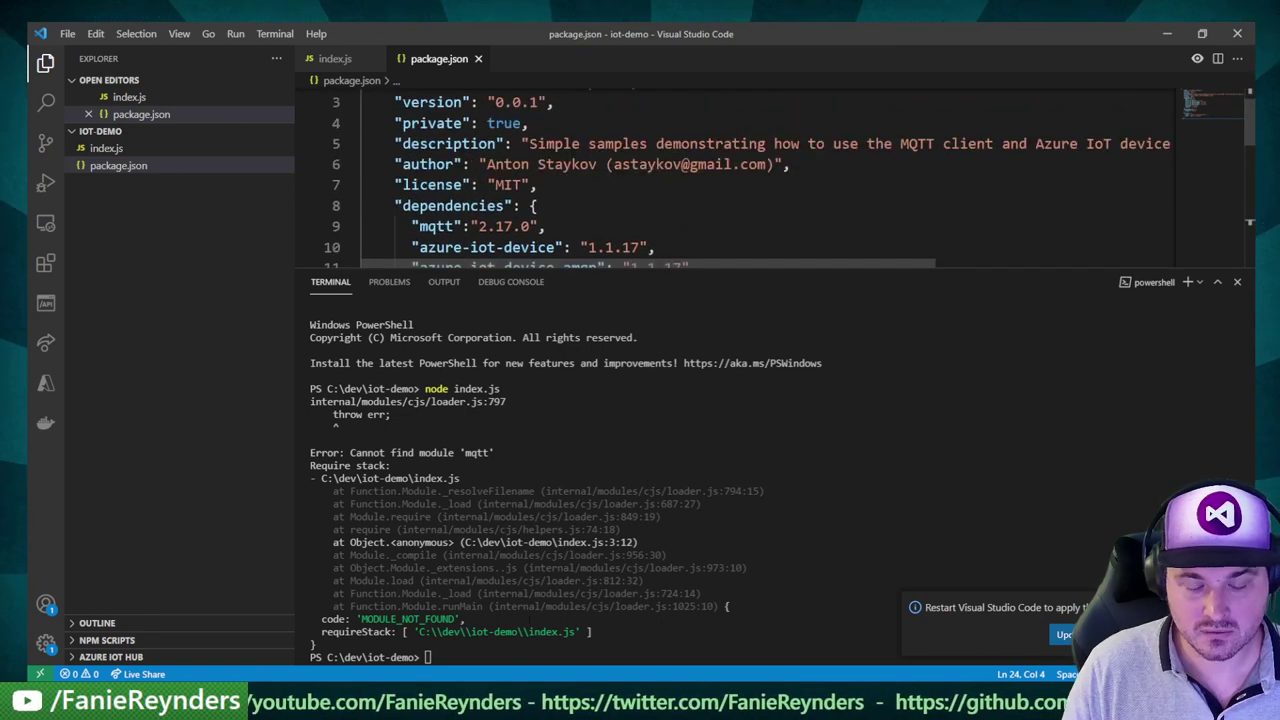
Rerun node index.js in the terminal, then clear the output with cls.
{"action": "key", "text": "Up"}
{"action": "key", "text": "Return"}
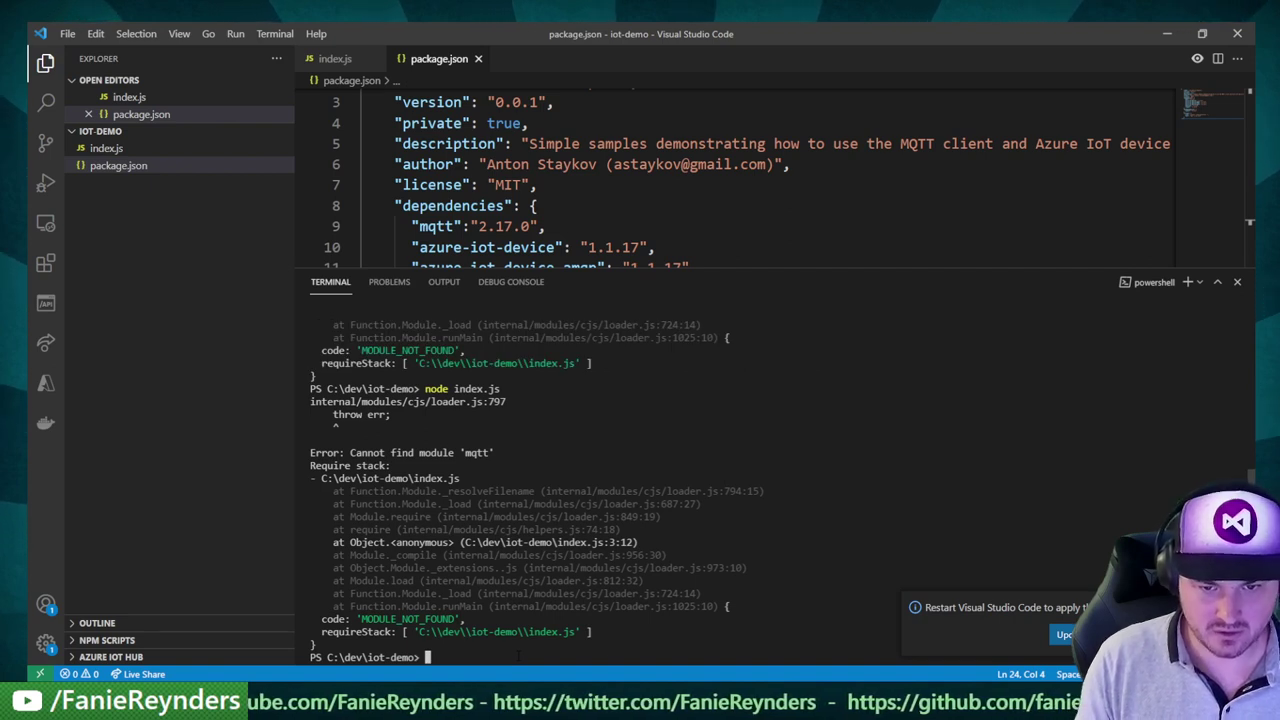
{"action": "type", "text": "s"}
{"action": "key", "text": "Return"}
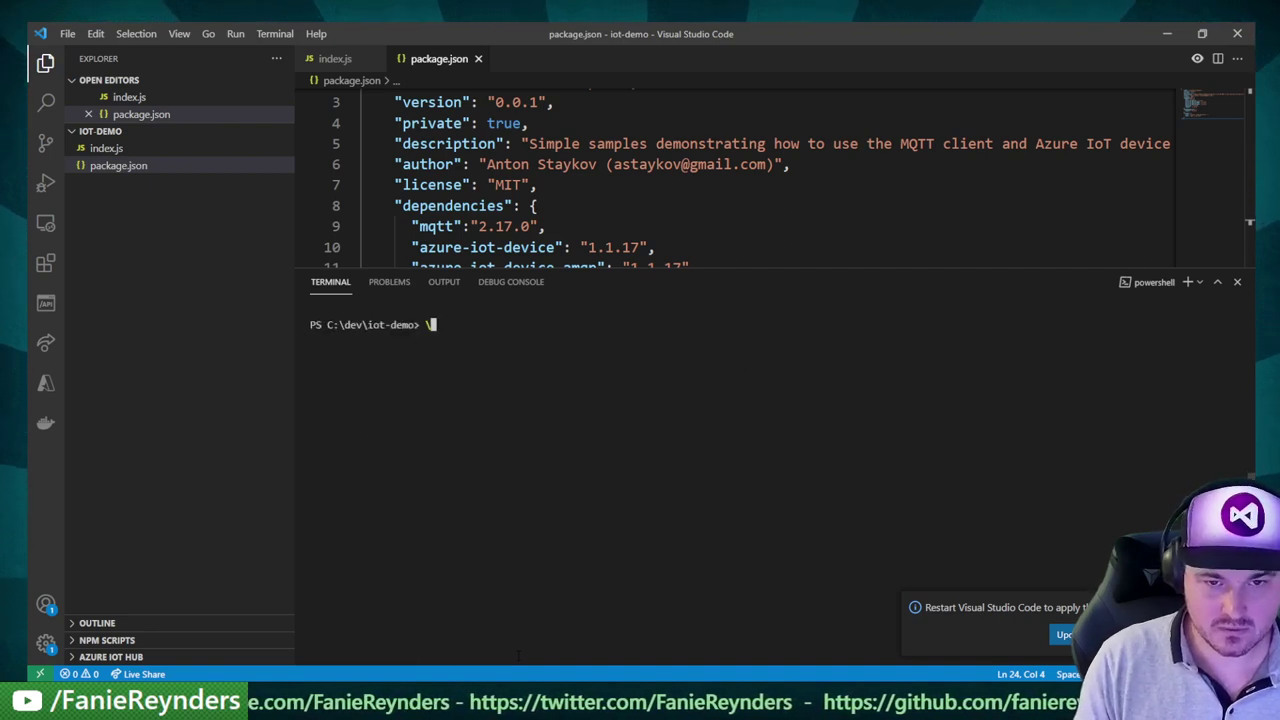
{"action": "type", "text": "\\"}
{"action": "scroll", "coordinate": [609, 168], "scroll_direction": "up", "scroll_amount": 1}
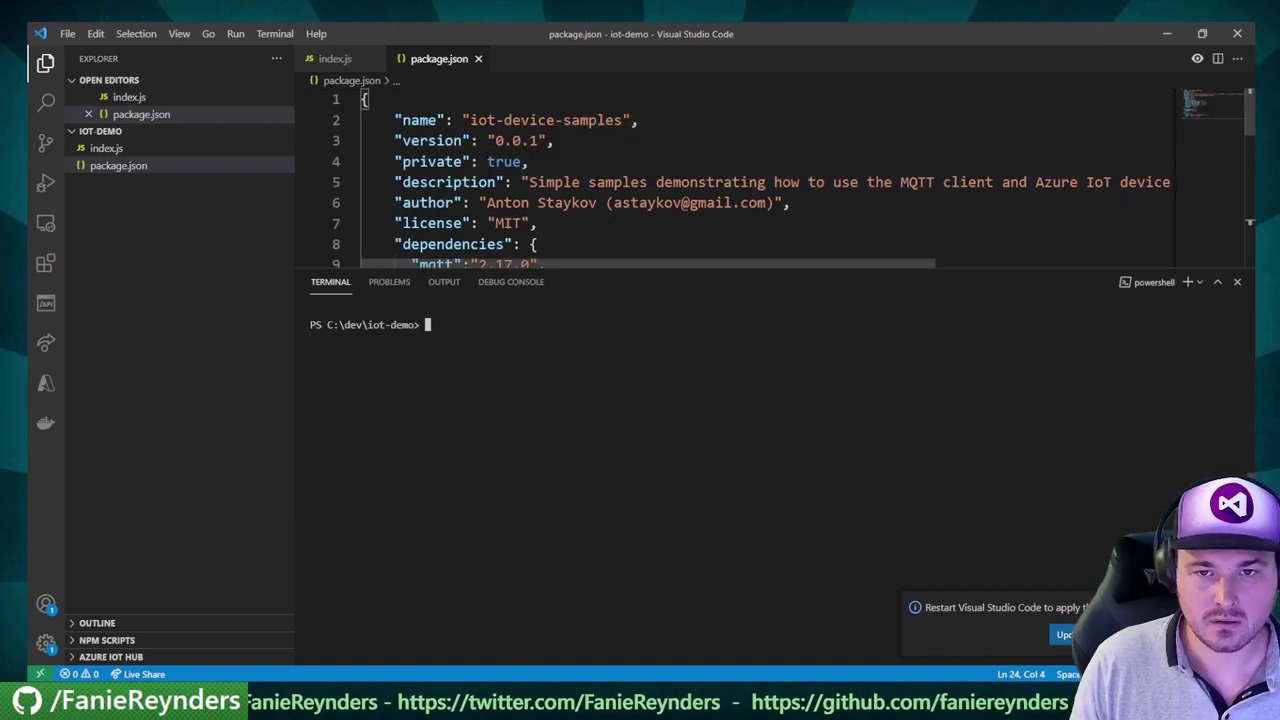
{"action": "scroll", "coordinate": [740, 175], "scroll_direction": "down", "scroll_amount": 3}
{"action": "key", "text": "super+Tab"}
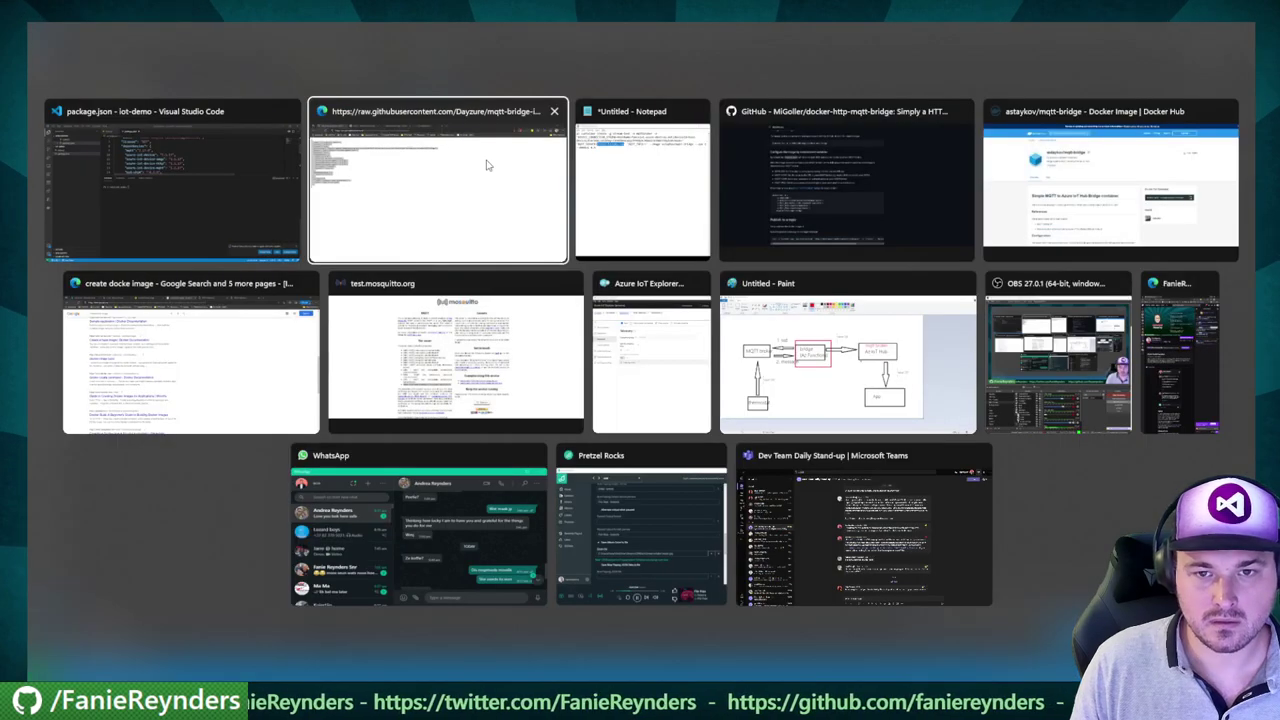
Navigate to the mqtt-bridge-iothub repository root in Edge and read its Dockerfile.
{"action": "left_click", "coordinate": [487, 165]}
{"action": "left_click", "coordinate": [279, 33]}
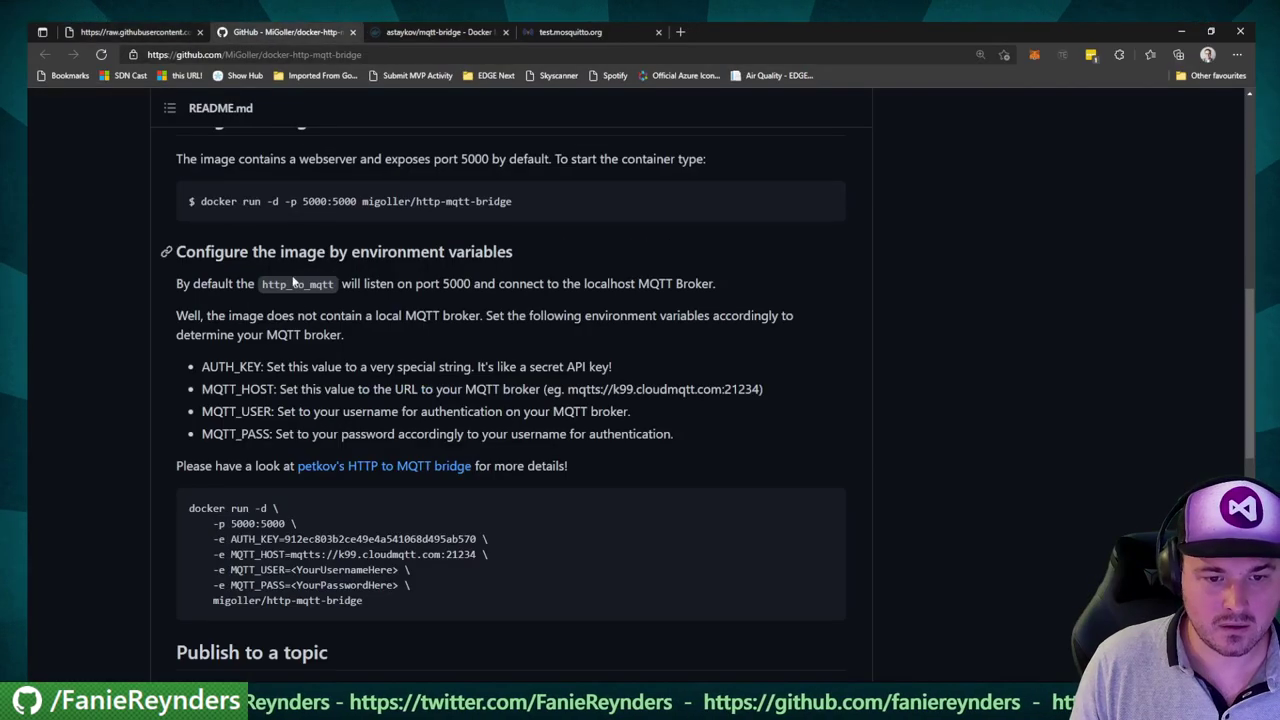
{"action": "left_click", "coordinate": [440, 32]}
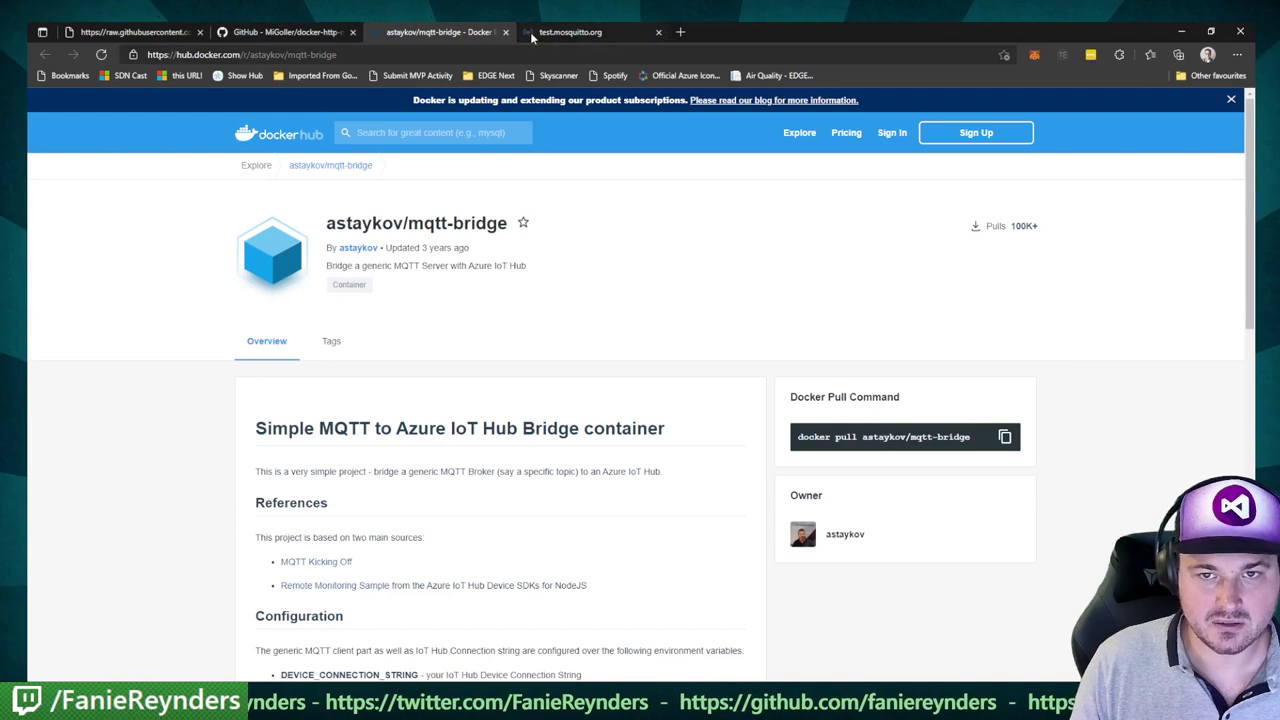
{"action": "left_click", "coordinate": [128, 32]}
{"action": "left_click", "coordinate": [45, 55]}
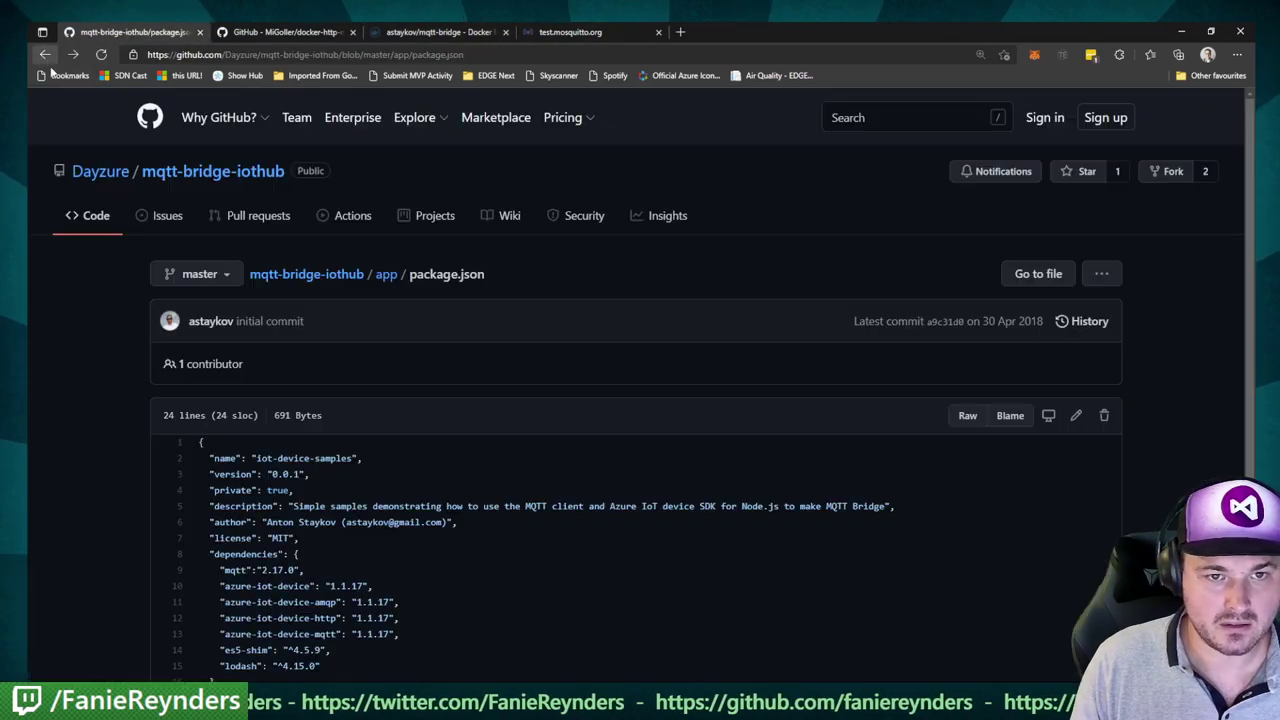
{"action": "left_click", "coordinate": [343, 276]}
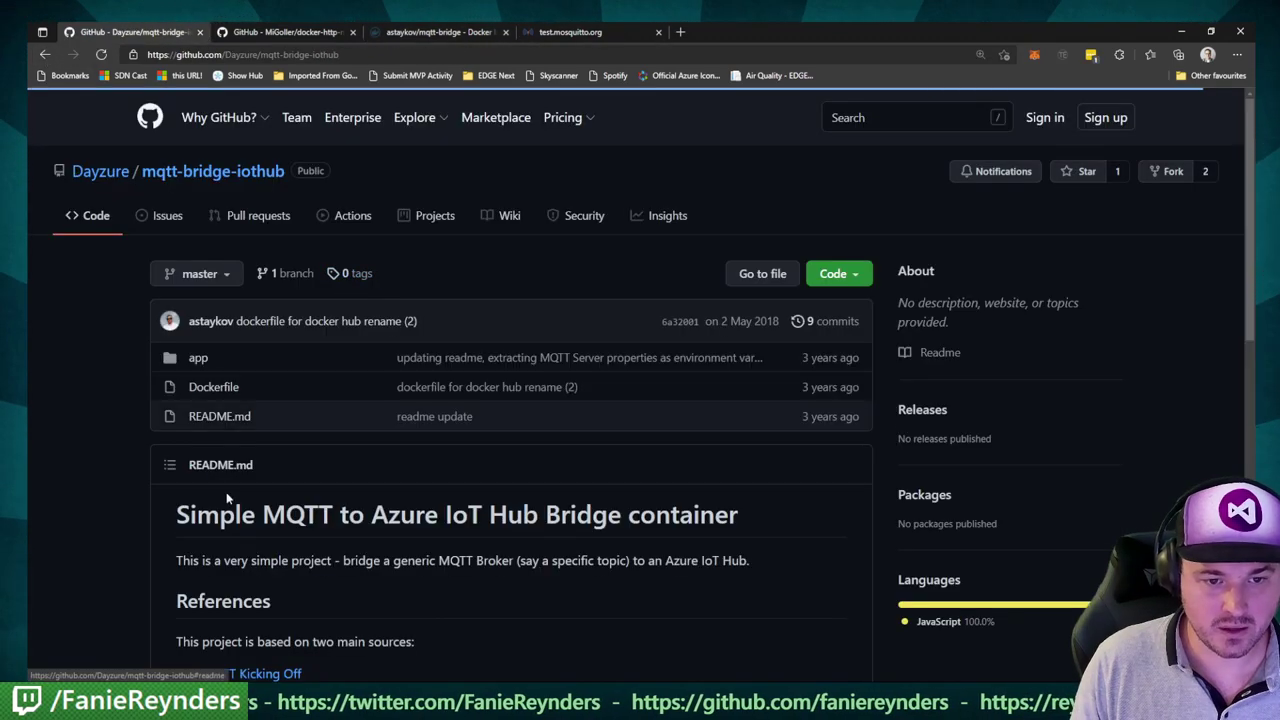
{"action": "left_click", "coordinate": [228, 389]}
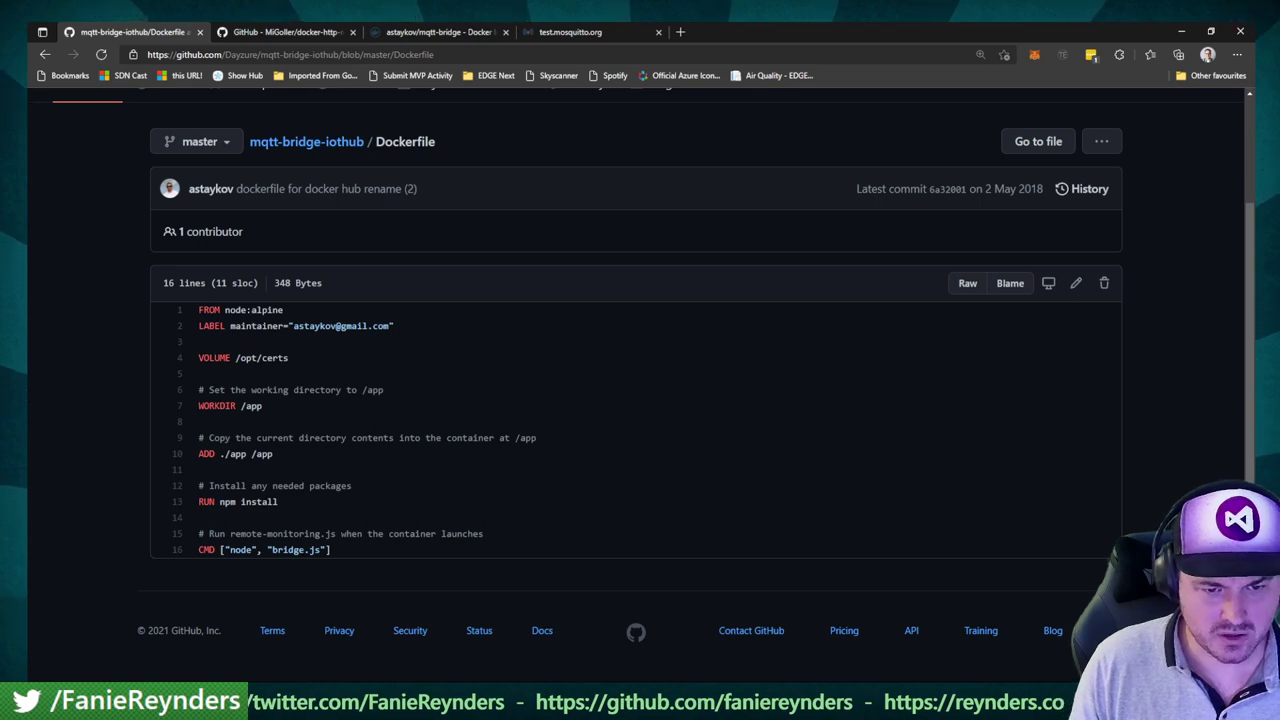
{"action": "key", "text": "alt+Tab"}
{"action": "key", "text": "alt+Tab"}
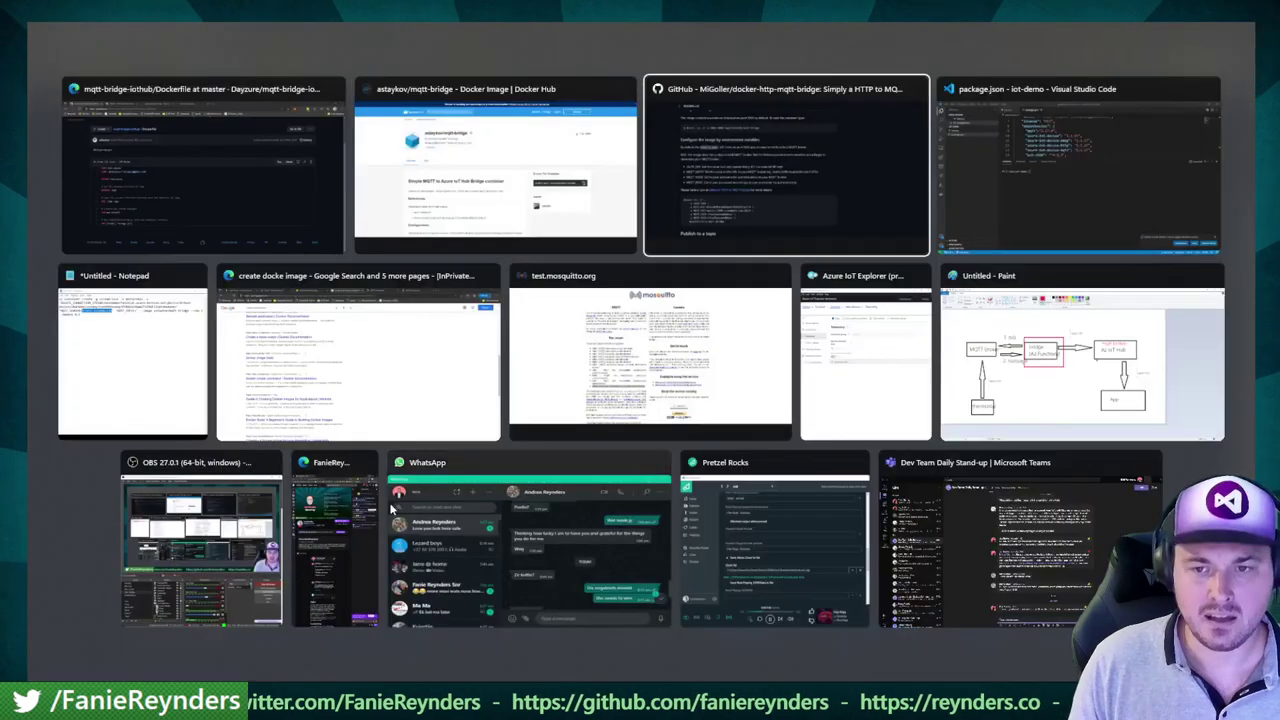
{"action": "key", "text": "alt+Tab"}
{"action": "key", "text": "alt+Tab"}
{"action": "key", "text": "alt+Tab"}
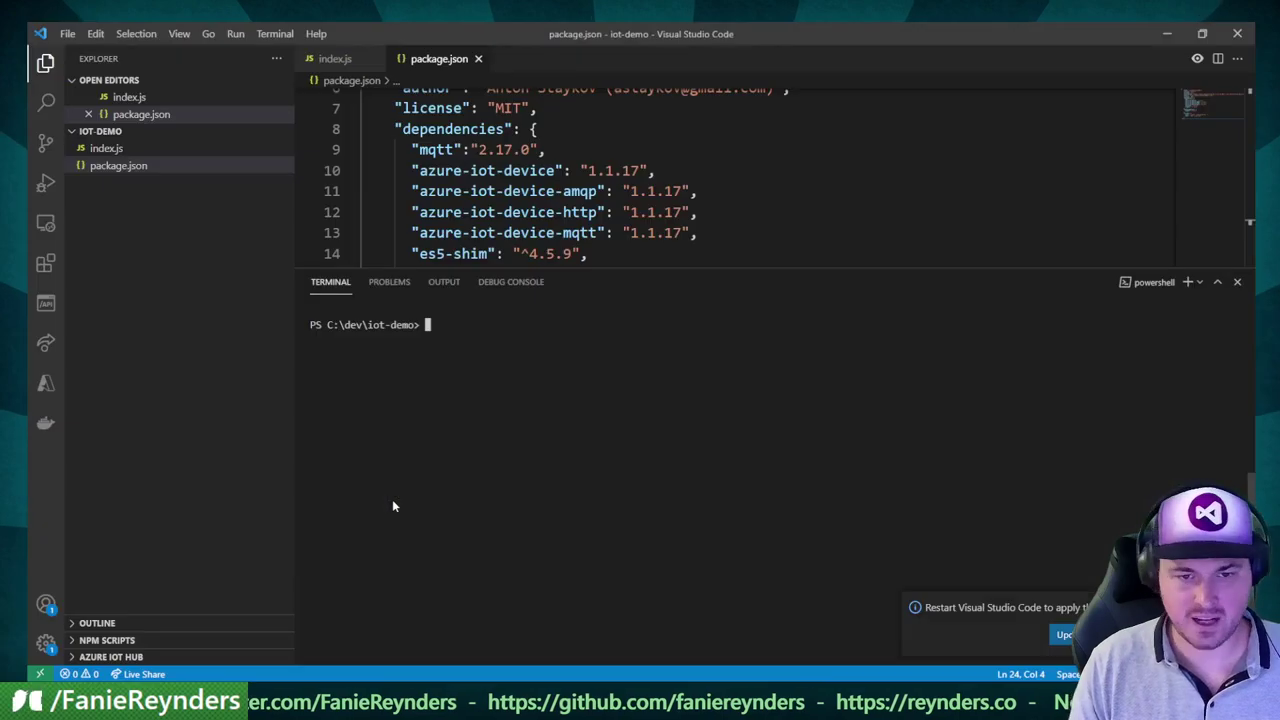
Run npm install in the iot-demo terminal, adding 203 packages.
{"action": "type", "text": "np"}
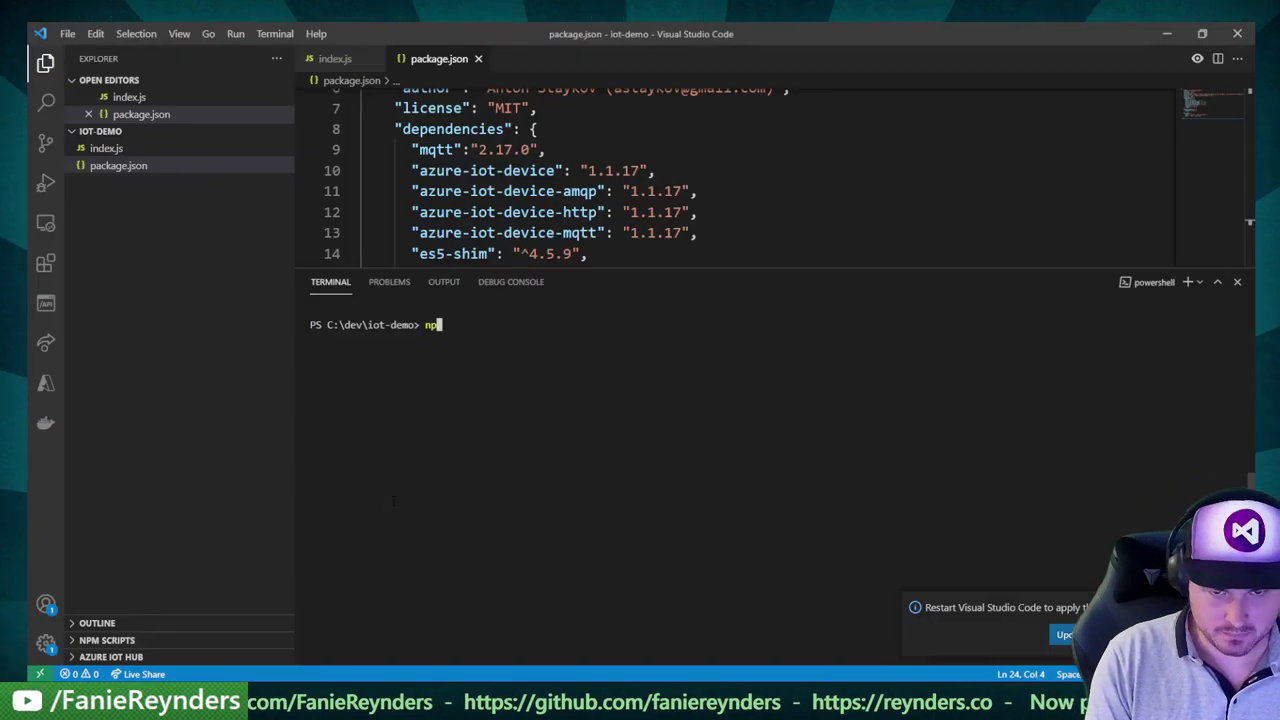
{"action": "type", "text": "m ionsta"}
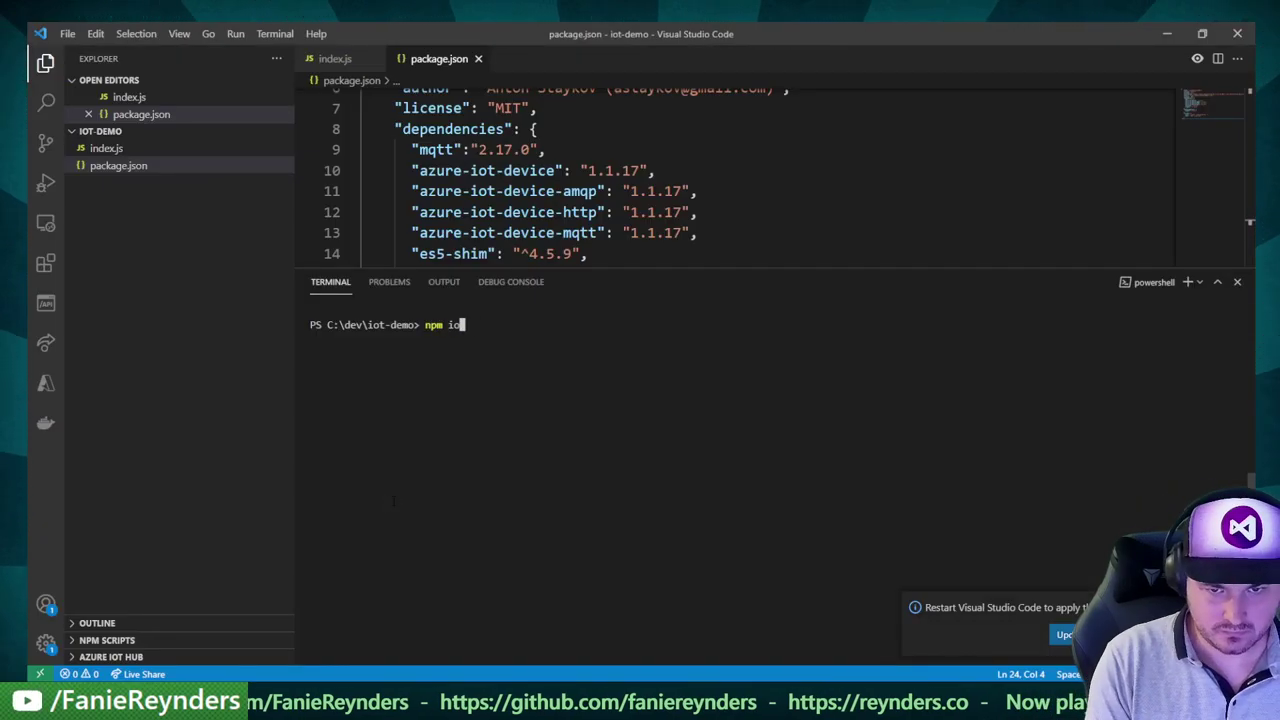
{"action": "key", "text": "BackSpace"}
{"action": "type", "text": "nstall"}
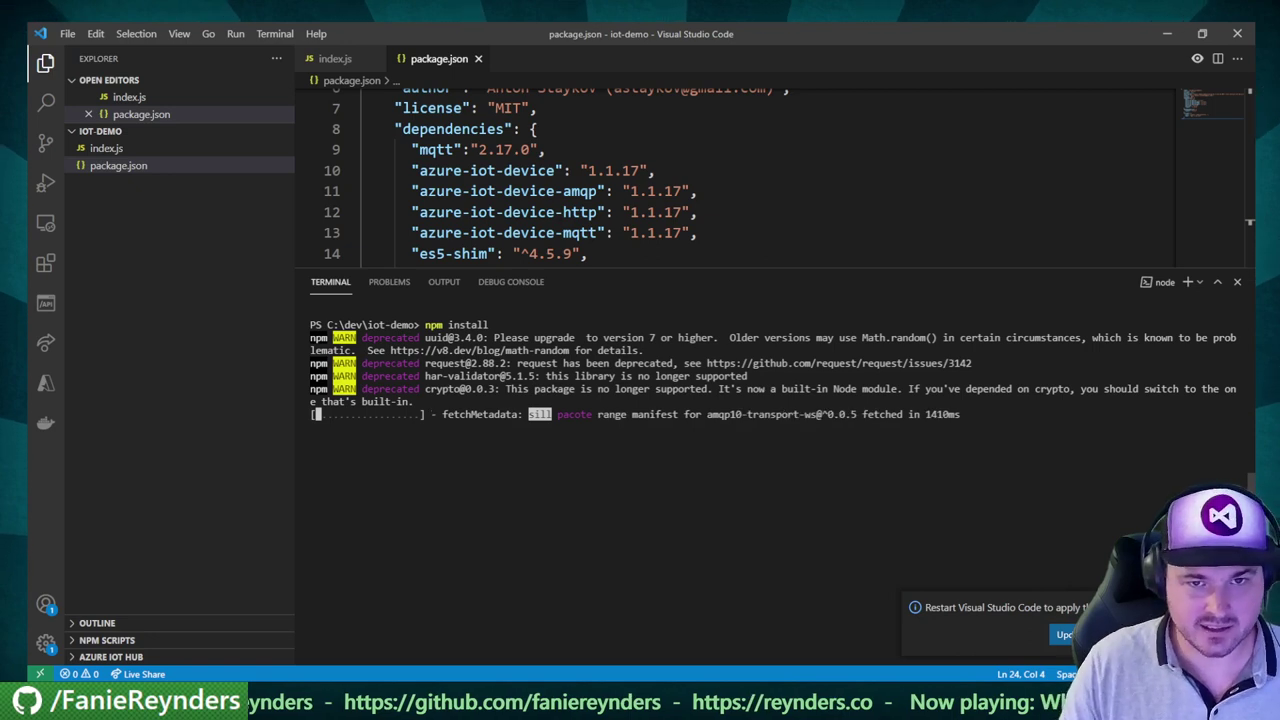
{"action": "scroll", "coordinate": [735, 175], "scroll_direction": "up", "scroll_amount": 1}
{"action": "scroll", "coordinate": [735, 175], "scroll_direction": "down", "scroll_amount": 2}
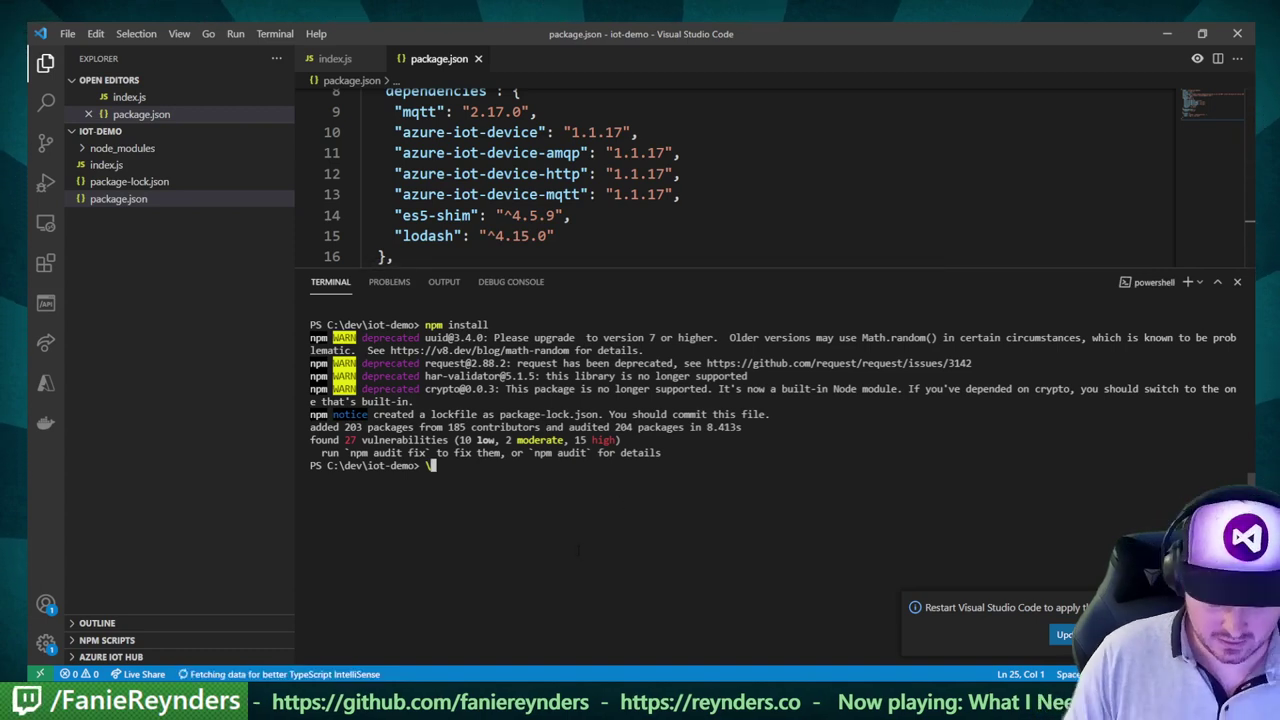
Run node index.js, which fails with Missing protocol, then bring up index.js.
{"action": "type", "text": "node index.js"}
{"action": "key", "text": "Return"}
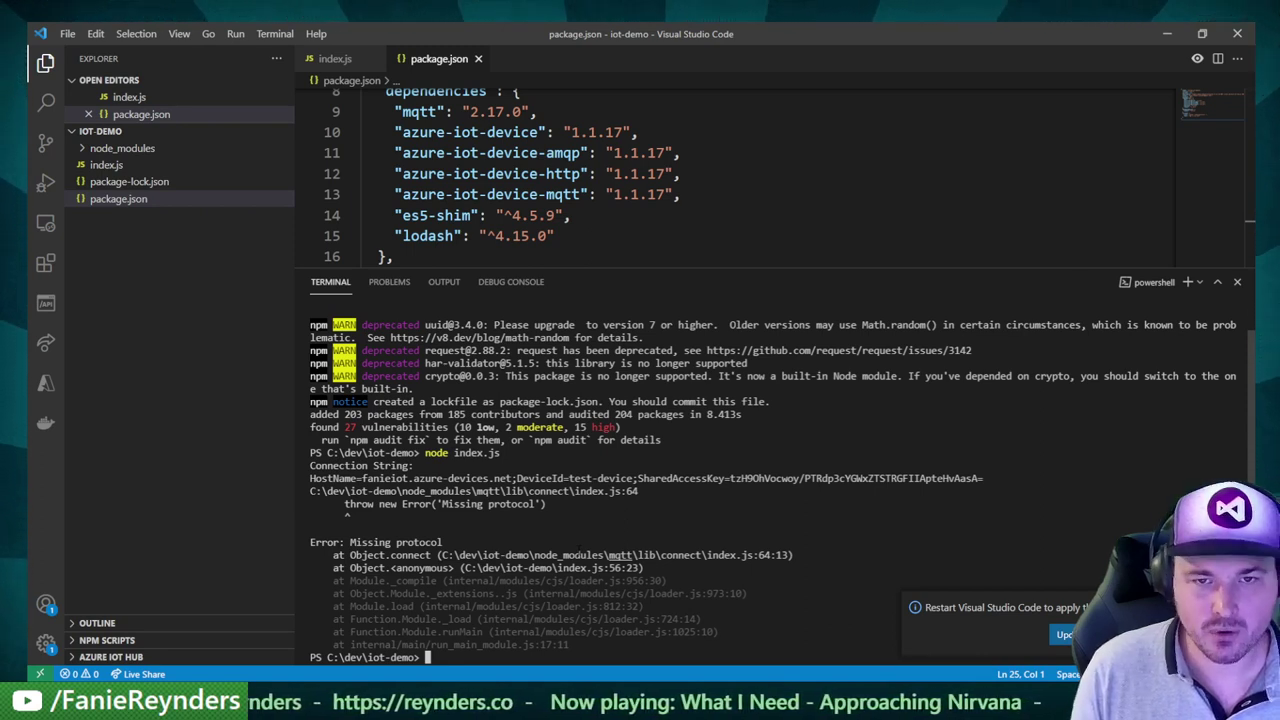
{"action": "key", "text": "ctrl+Tab"}
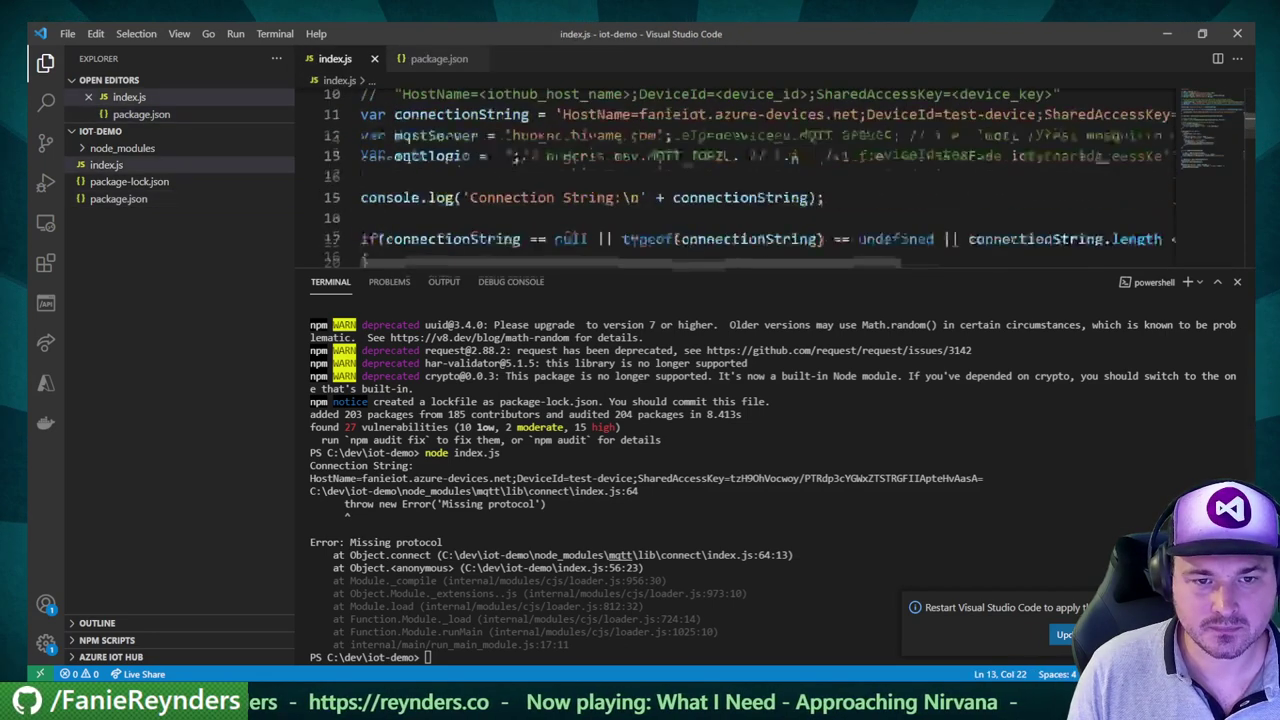
{"action": "scroll", "coordinate": [770, 175], "scroll_direction": "down", "scroll_amount": 15}
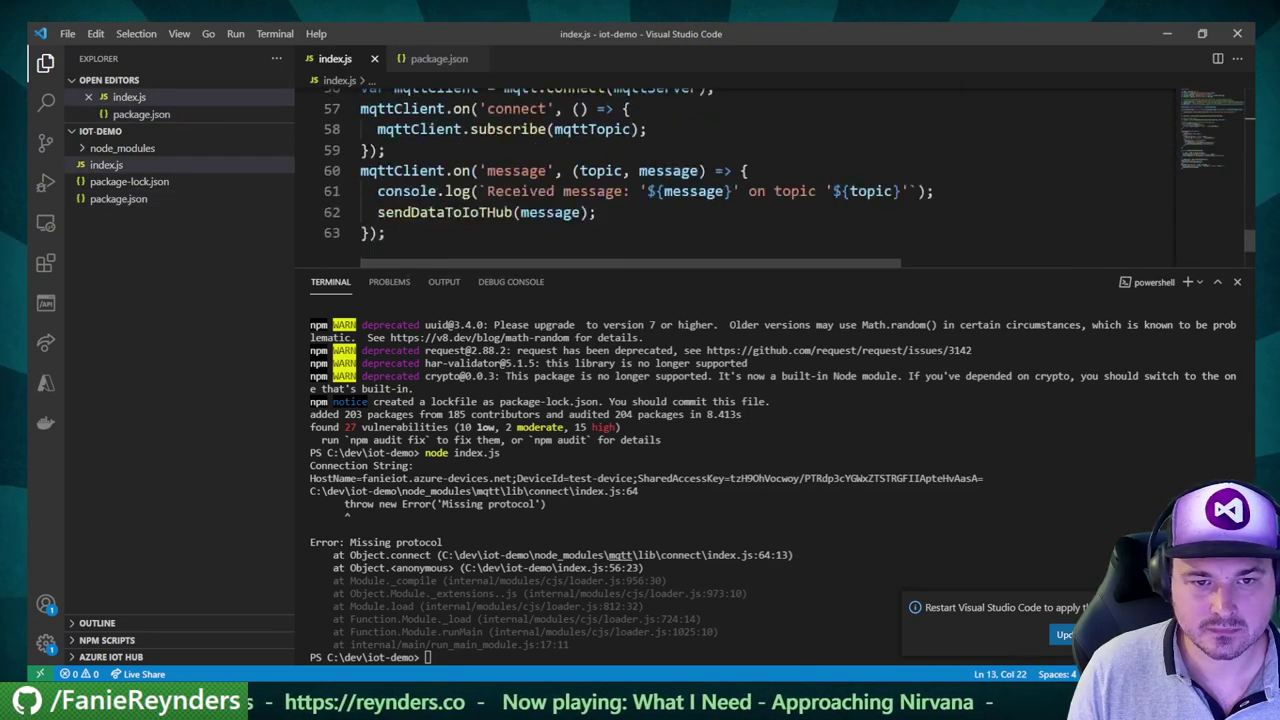
Shrink the terminal panel and scroll index.js up to the top.
{"action": "scroll", "coordinate": [495, 226], "scroll_direction": "down", "scroll_amount": 1}
{"action": "scroll", "coordinate": [486, 235], "scroll_direction": "up", "scroll_amount": 1}
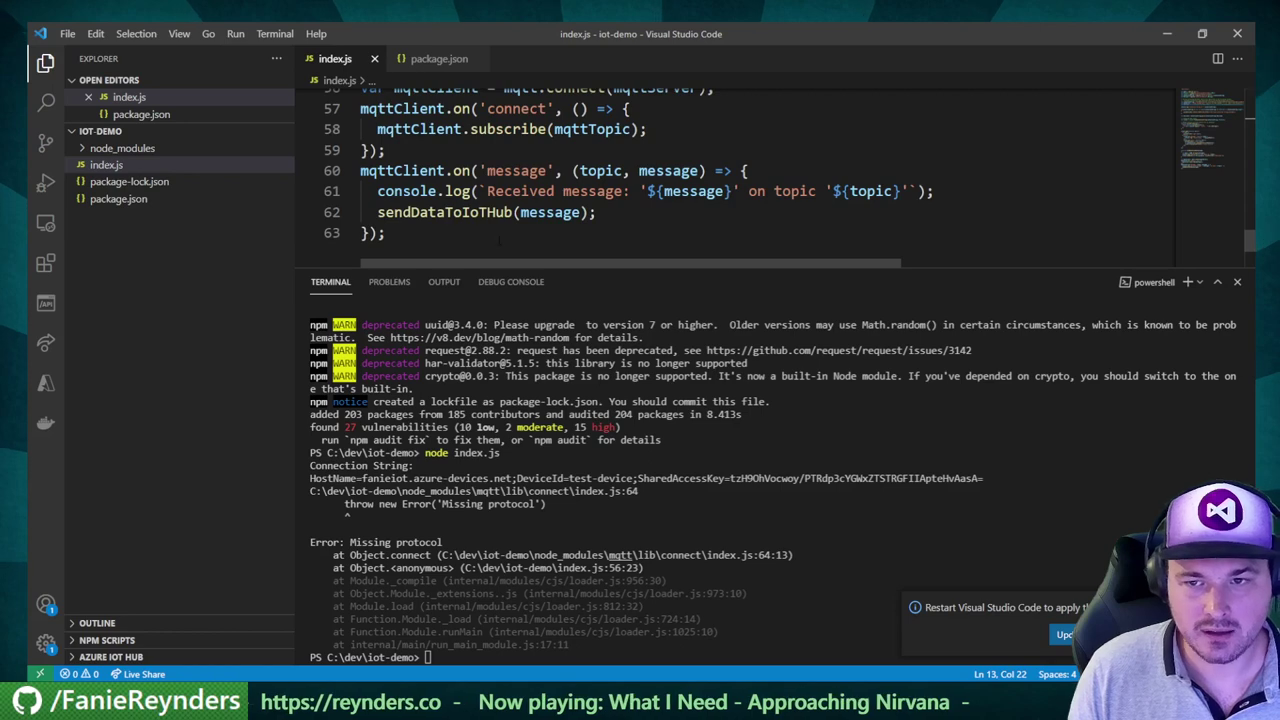
{"action": "left_click_drag", "start_coordinate": [556, 266], "coordinate": [591, 526]}
{"action": "scroll", "coordinate": [600, 300], "scroll_direction": "up", "scroll_amount": 4}
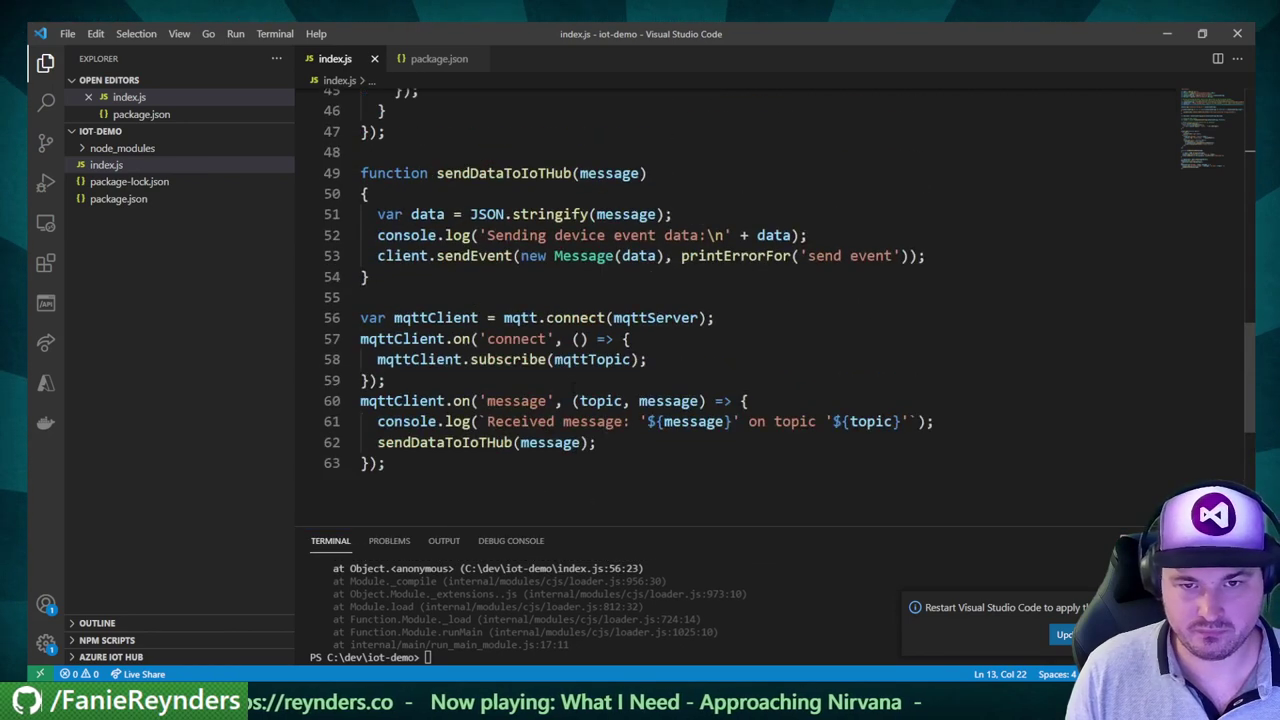
{"action": "scroll", "coordinate": [575, 385], "scroll_direction": "up", "scroll_amount": 9}
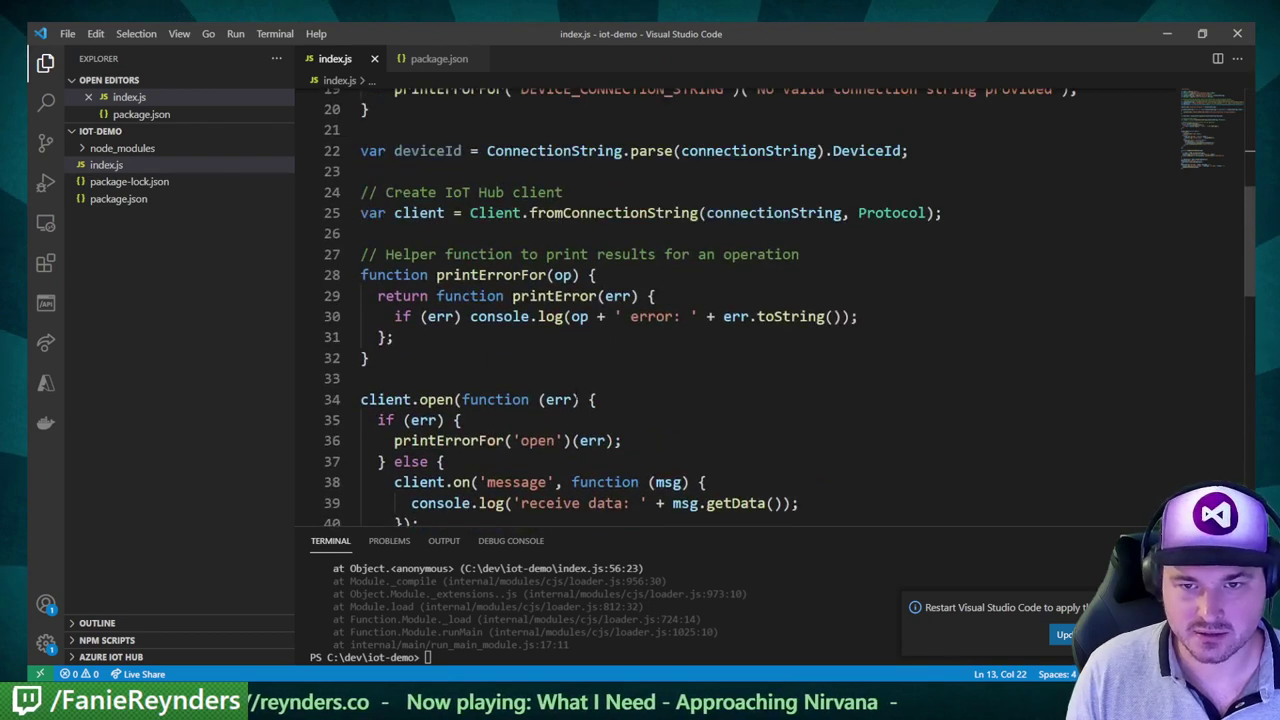
{"action": "scroll", "coordinate": [740, 300], "scroll_direction": "up", "scroll_amount": 3}
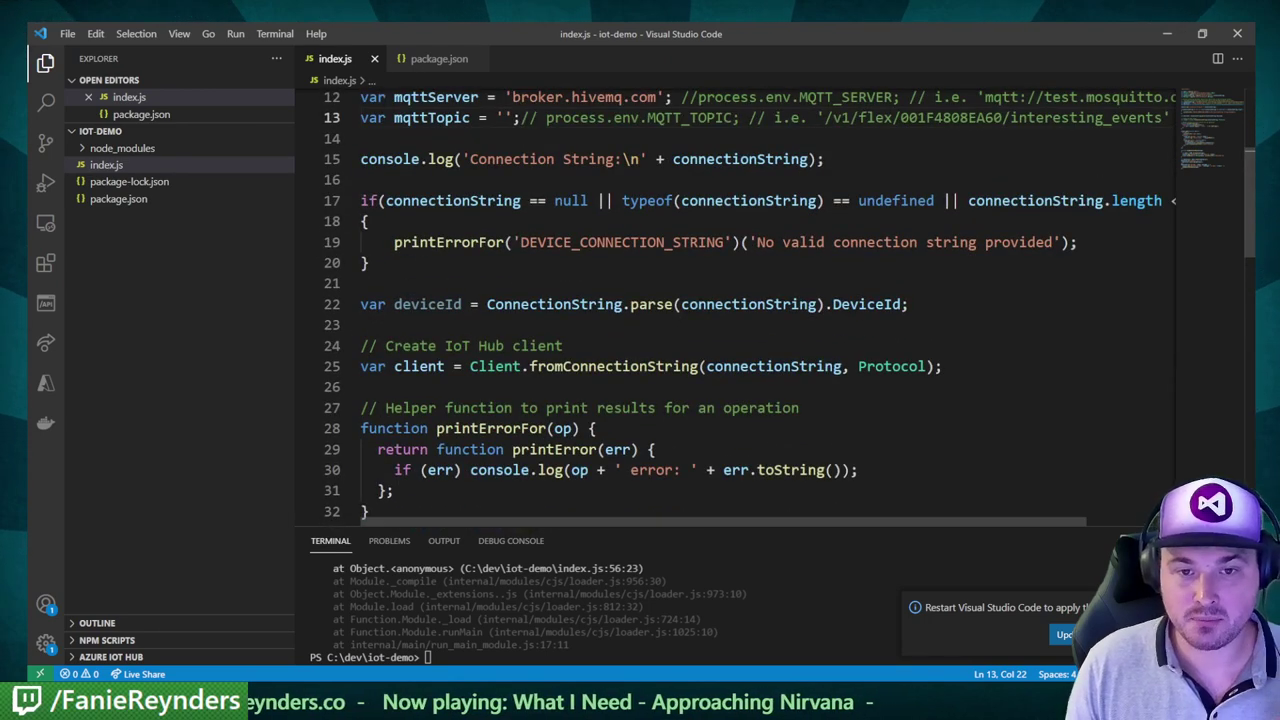
{"action": "scroll", "coordinate": [740, 300], "scroll_direction": "up", "scroll_amount": 2}
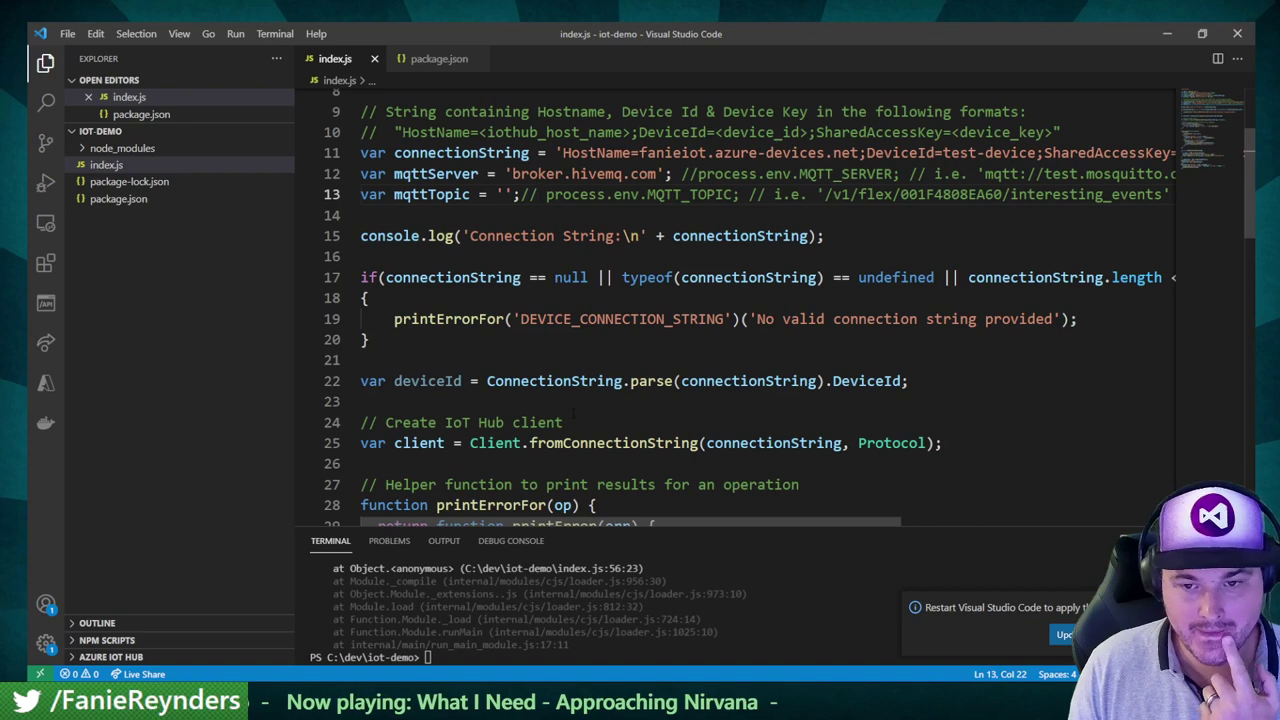
{"action": "scroll", "coordinate": [575, 415], "scroll_direction": "up", "scroll_amount": 3}
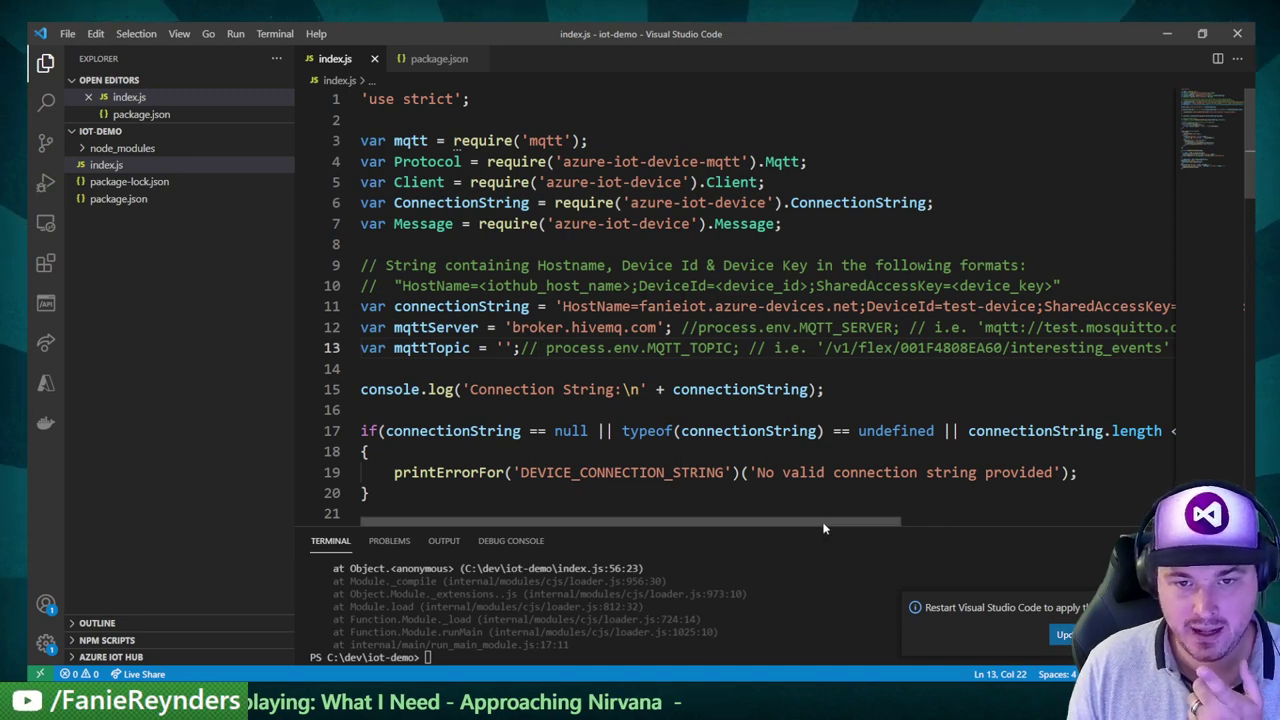
Select the mqtt://test.mosquitto.org:1883 example server address on line 12.
{"action": "mouse_move", "coordinate": [822, 522]}
{"action": "left_mouse_down"}
{"action": "mouse_move", "coordinate": [1102, 522]}
{"action": "mouse_move", "coordinate": [822, 522]}
{"action": "left_mouse_up"}
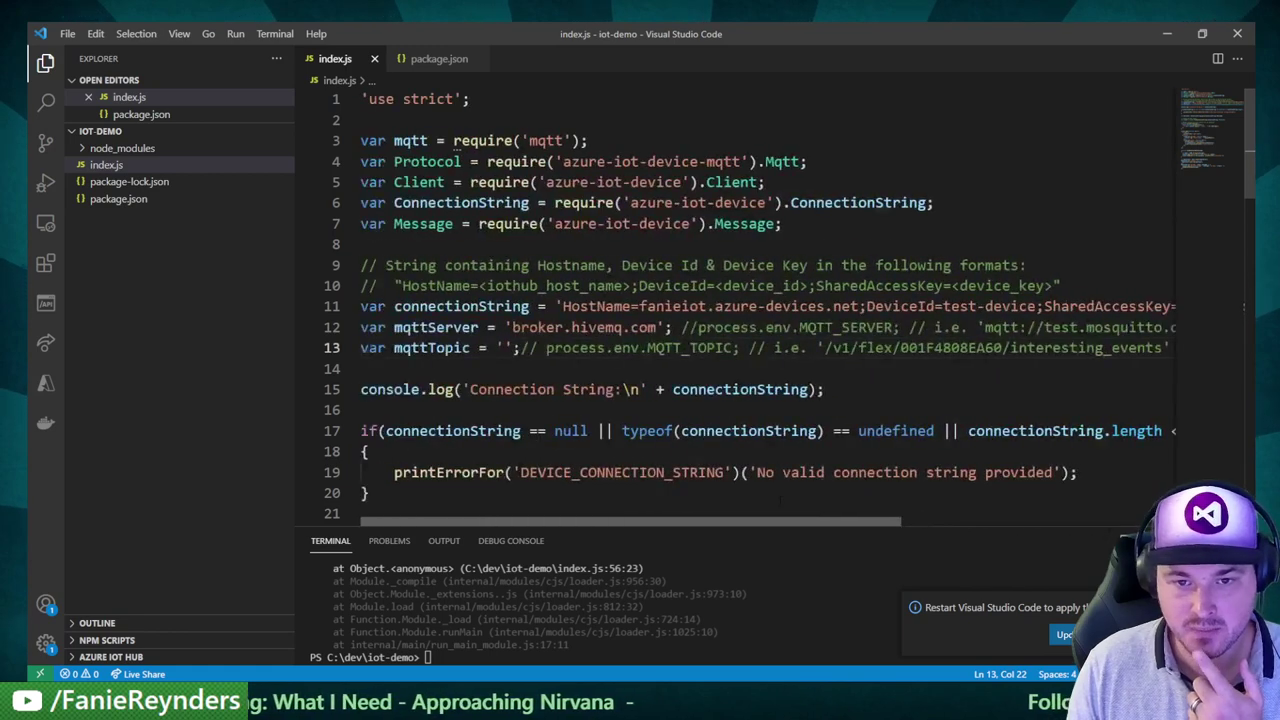
{"action": "scroll", "coordinate": [780, 500], "scroll_direction": "right", "scroll_amount": 5}
{"action": "scroll", "coordinate": [780, 500], "scroll_direction": "left", "scroll_amount": 5}
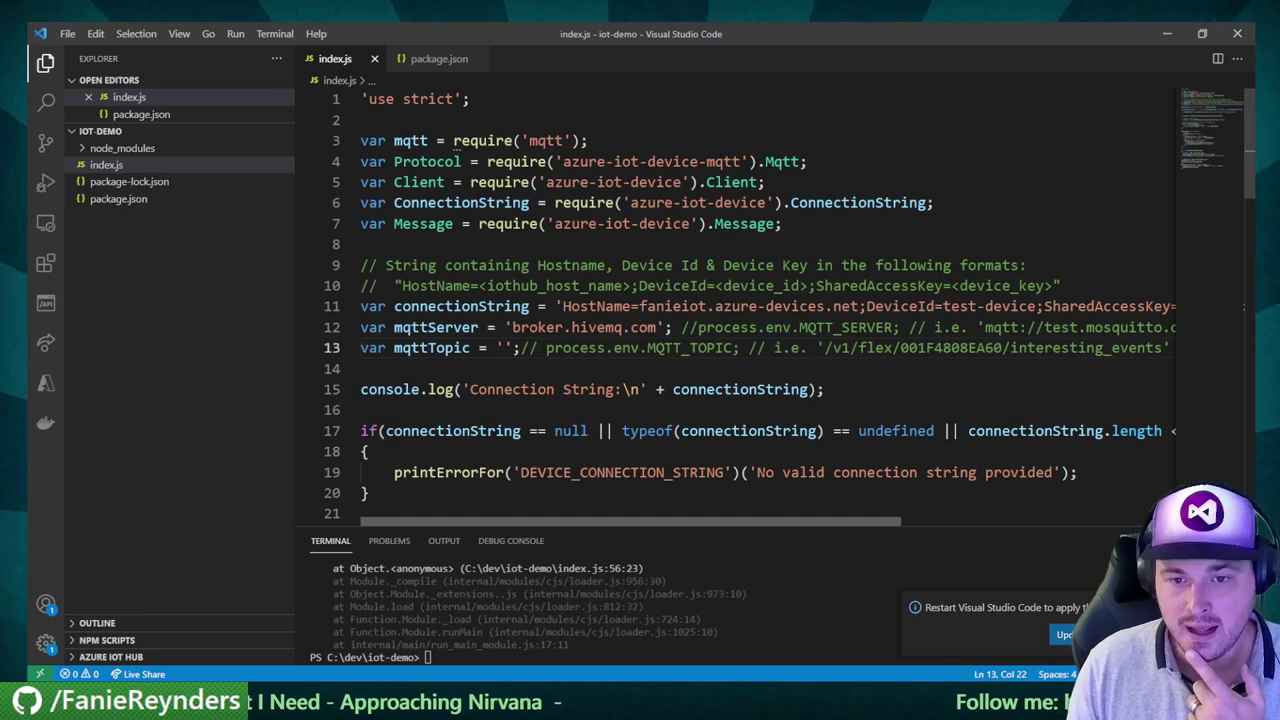
{"action": "scroll", "coordinate": [740, 300], "scroll_direction": "right", "scroll_amount": 2}
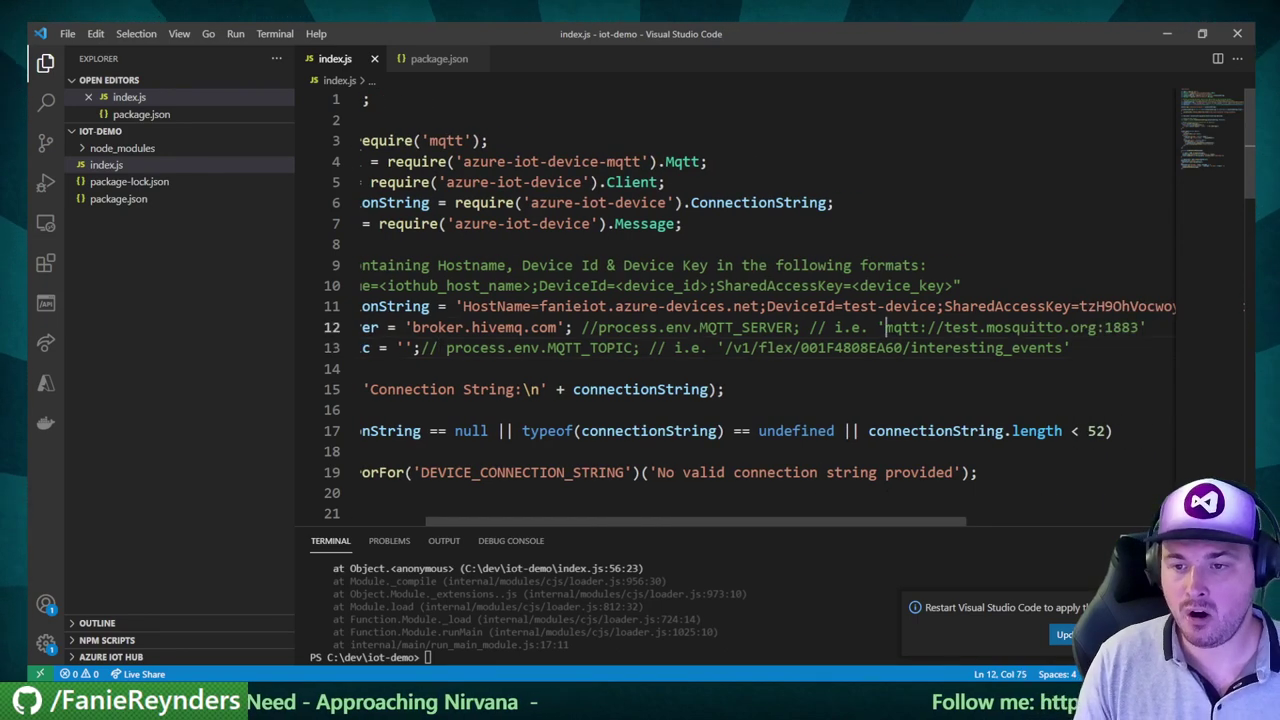
{"action": "left_click_drag", "start_coordinate": [885, 327], "coordinate": [1105, 327]}
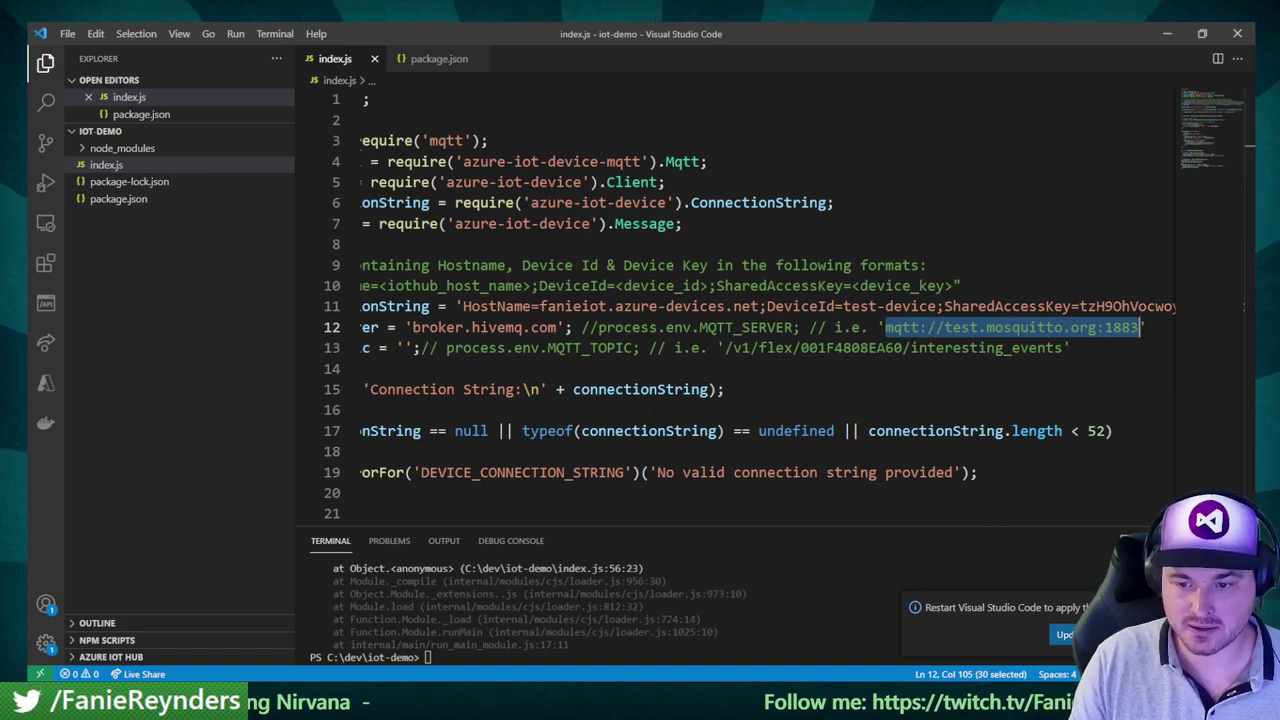
Change MQTT_SERVER in Notepad's az command to mqtt://broker.hivemq.com:1883.
{"action": "key", "text": "alt+Tab"}
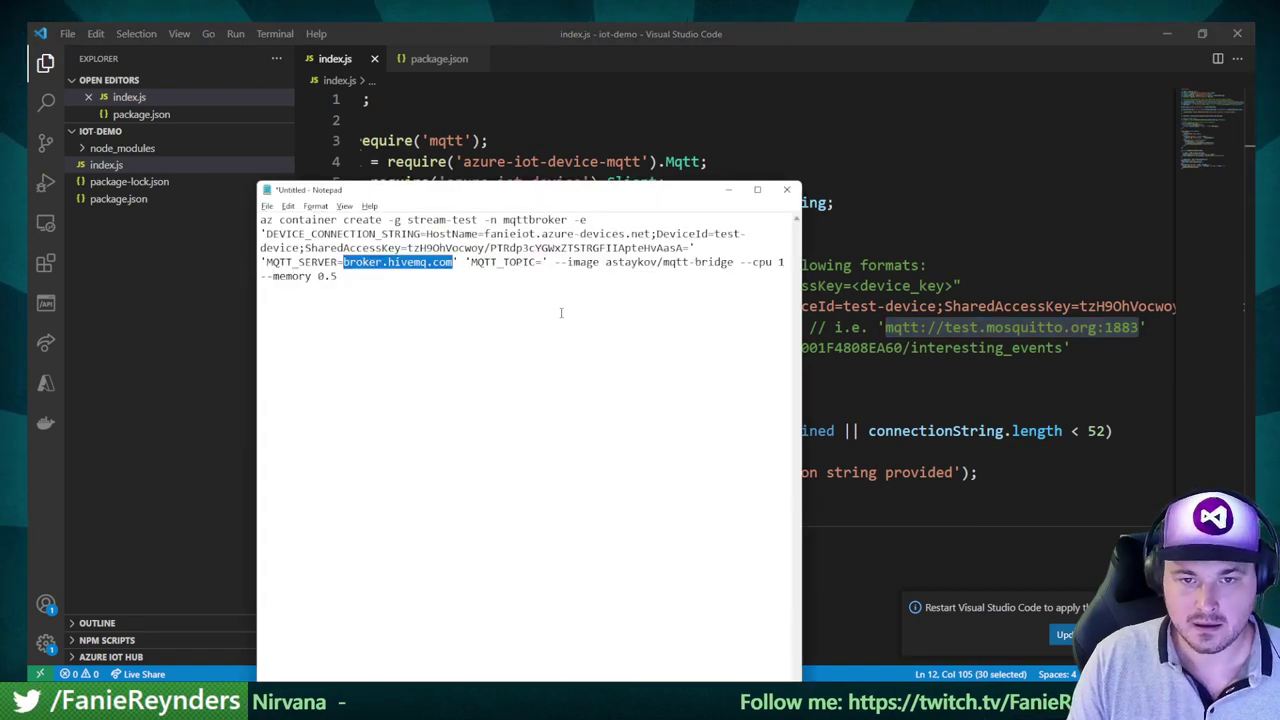
{"action": "key", "text": "Left"}
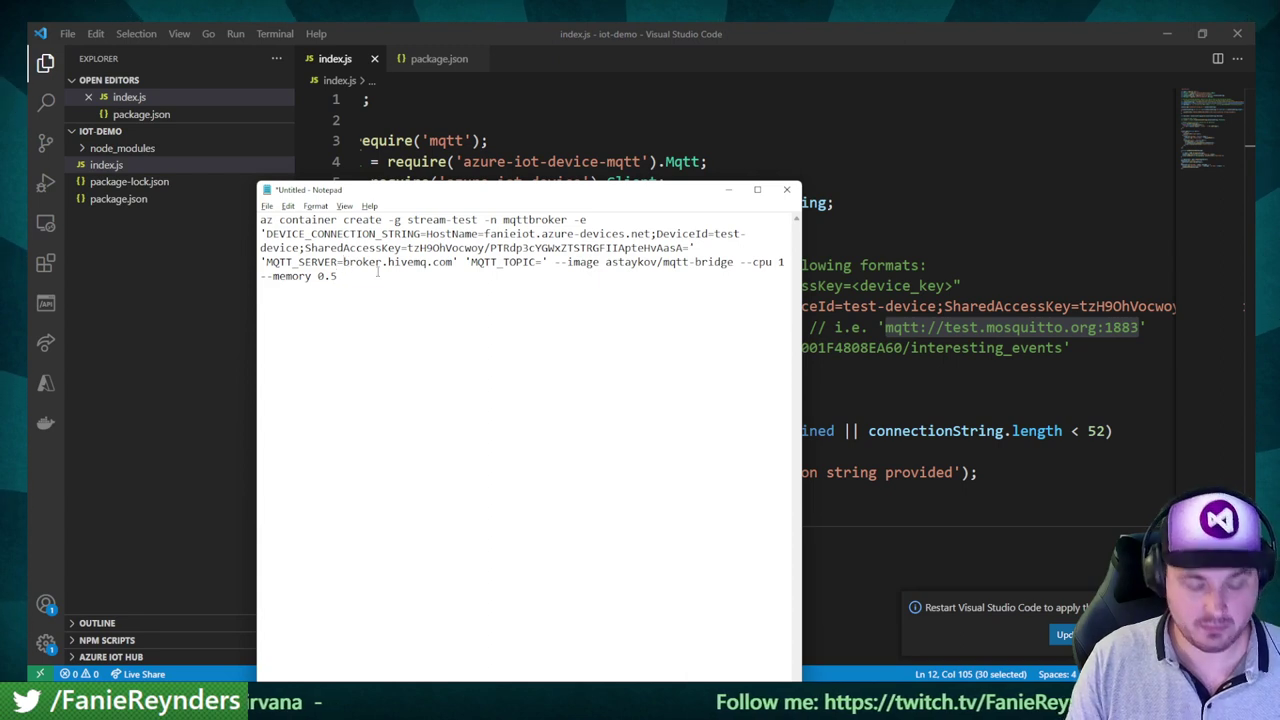
{"action": "type", "text": "mqtt"}
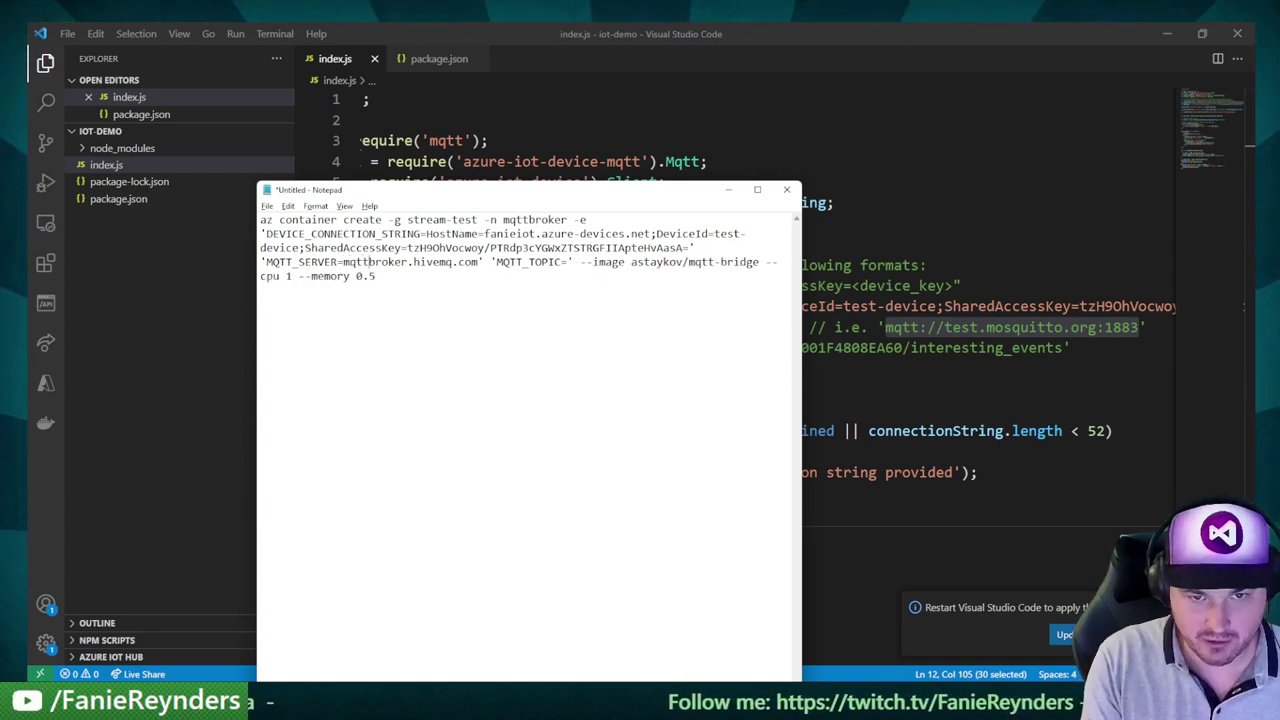
{"action": "type", "text": "://"}
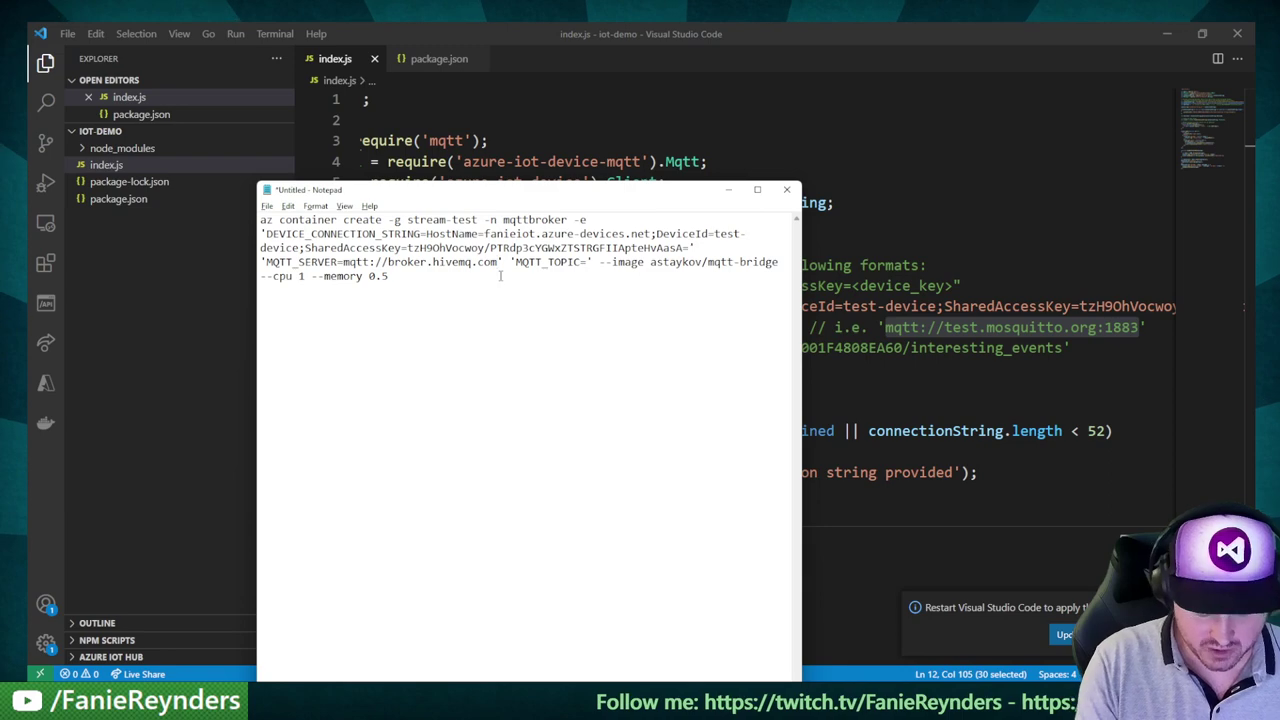
{"action": "type", "text": ":1883"}
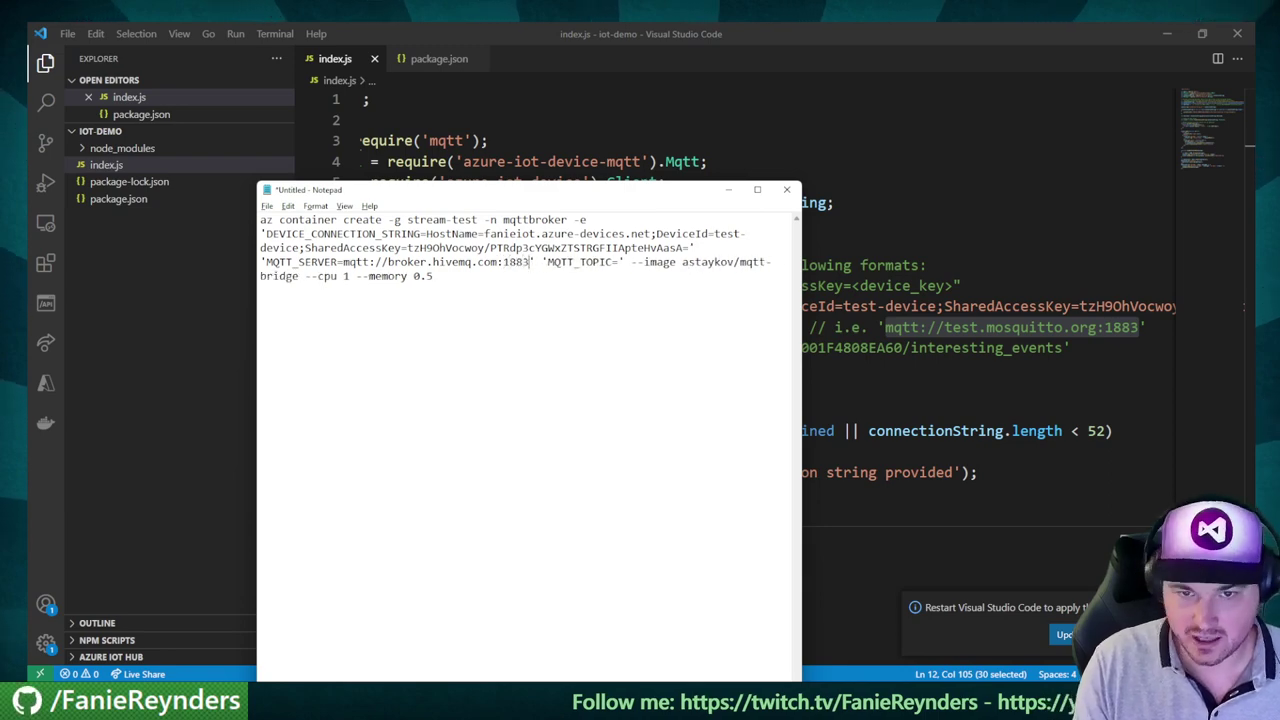
{"action": "key", "text": "super+Tab"}
{"action": "left_click", "coordinate": [478, 250]}
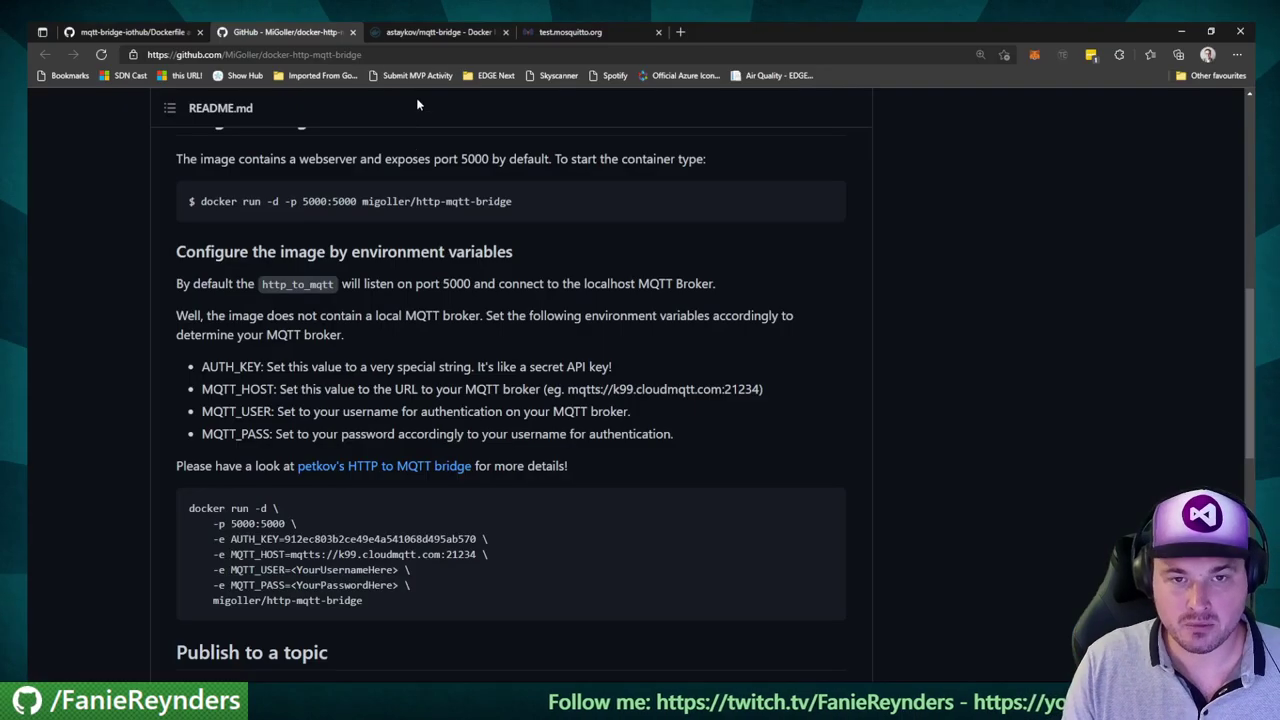
Look through the open Edge tabs and the Notepad command, ending on test.mosquitto.org.
{"action": "left_click", "coordinate": [399, 37]}
{"action": "left_click", "coordinate": [545, 30]}
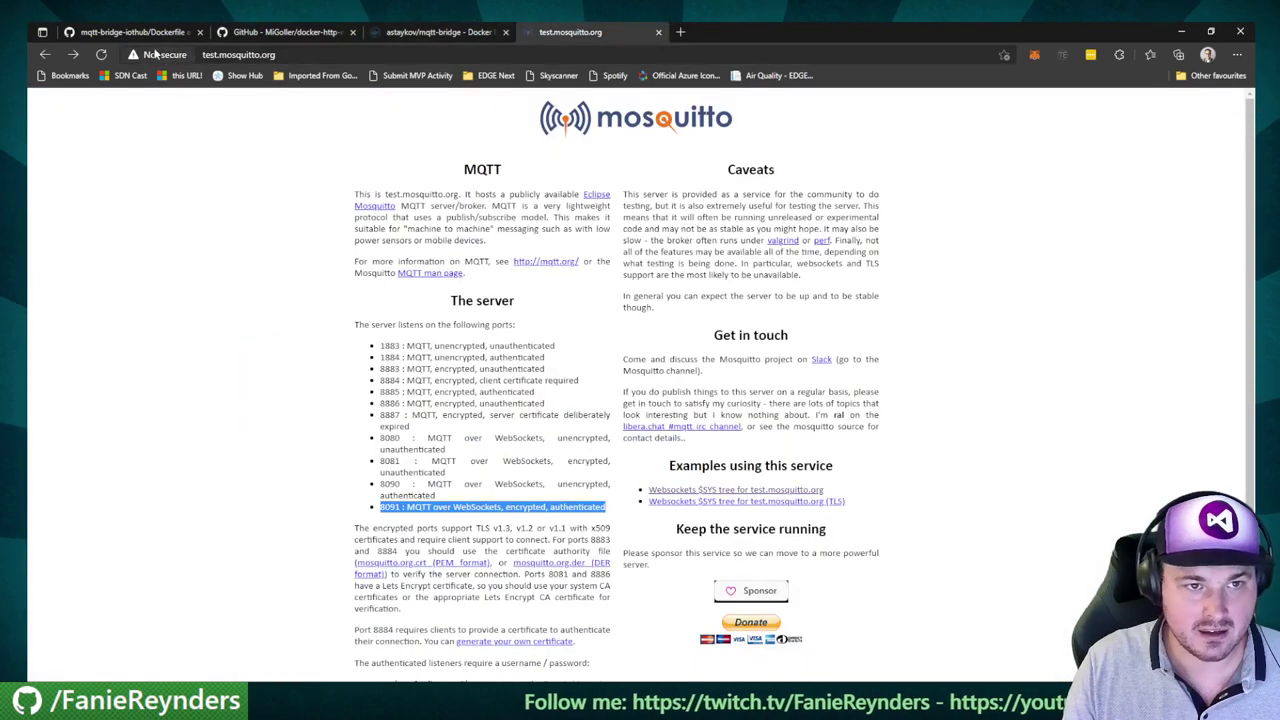
{"action": "left_click", "coordinate": [285, 32]}
{"action": "left_click", "coordinate": [385, 33]}
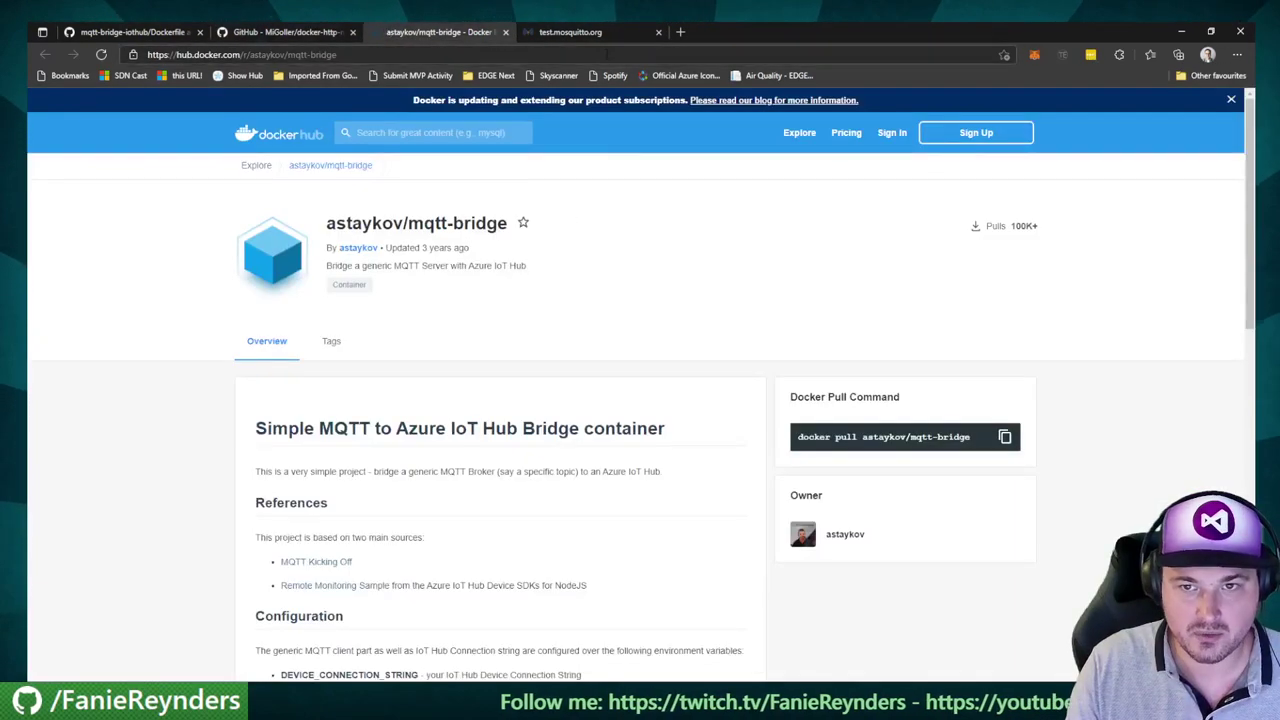
{"action": "left_click", "coordinate": [570, 32]}
{"action": "left_click", "coordinate": [247, 54]}
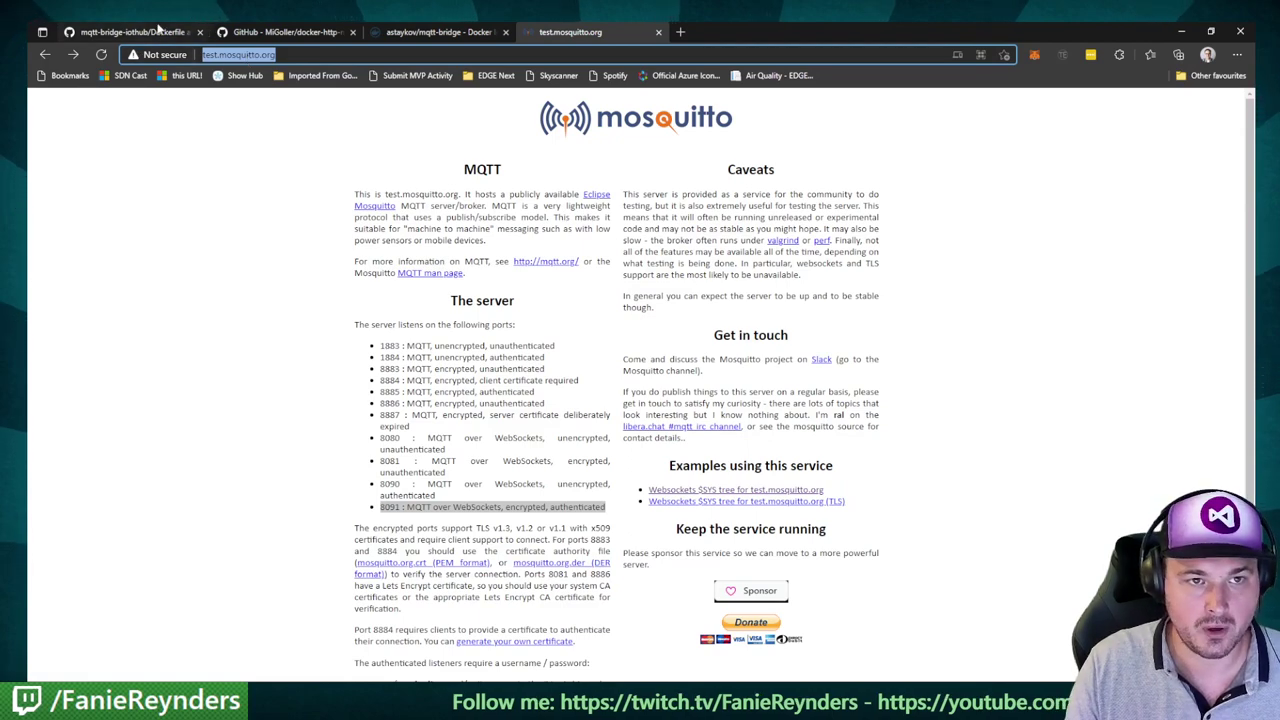
{"action": "left_click", "coordinate": [173, 31]}
{"action": "left_click", "coordinate": [586, 33]}
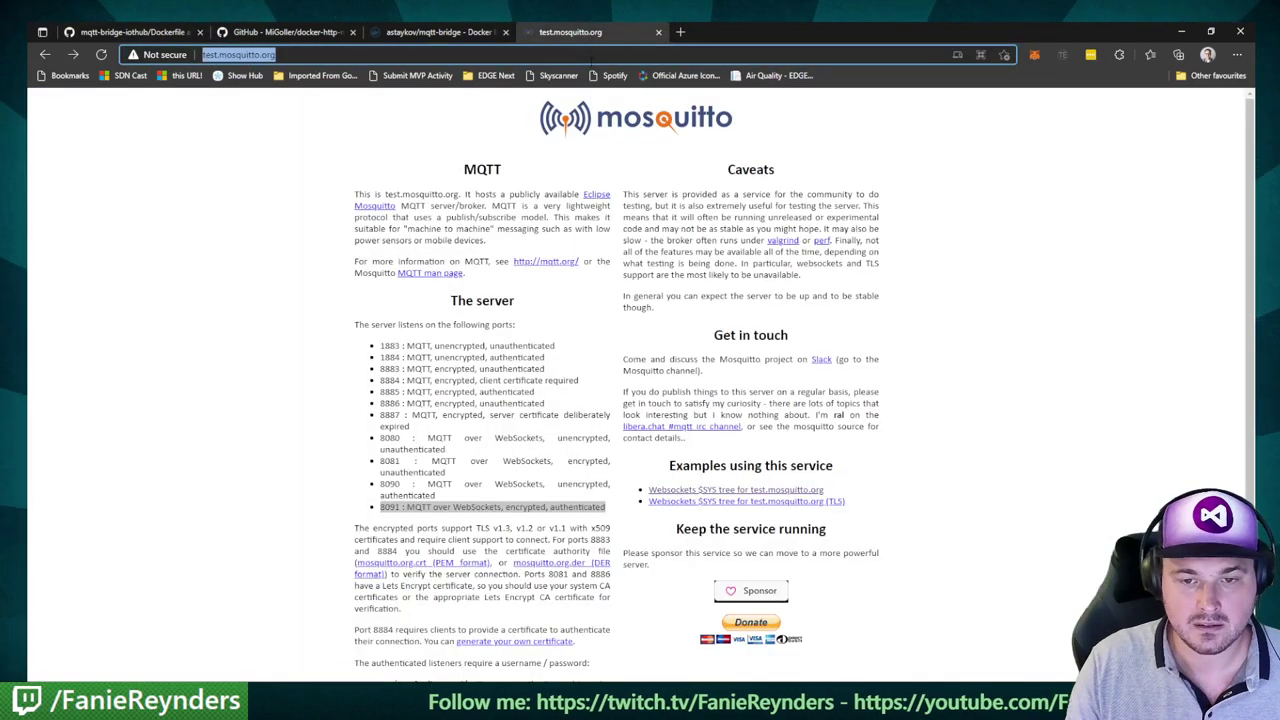
{"action": "key", "text": "alt+Tab"}
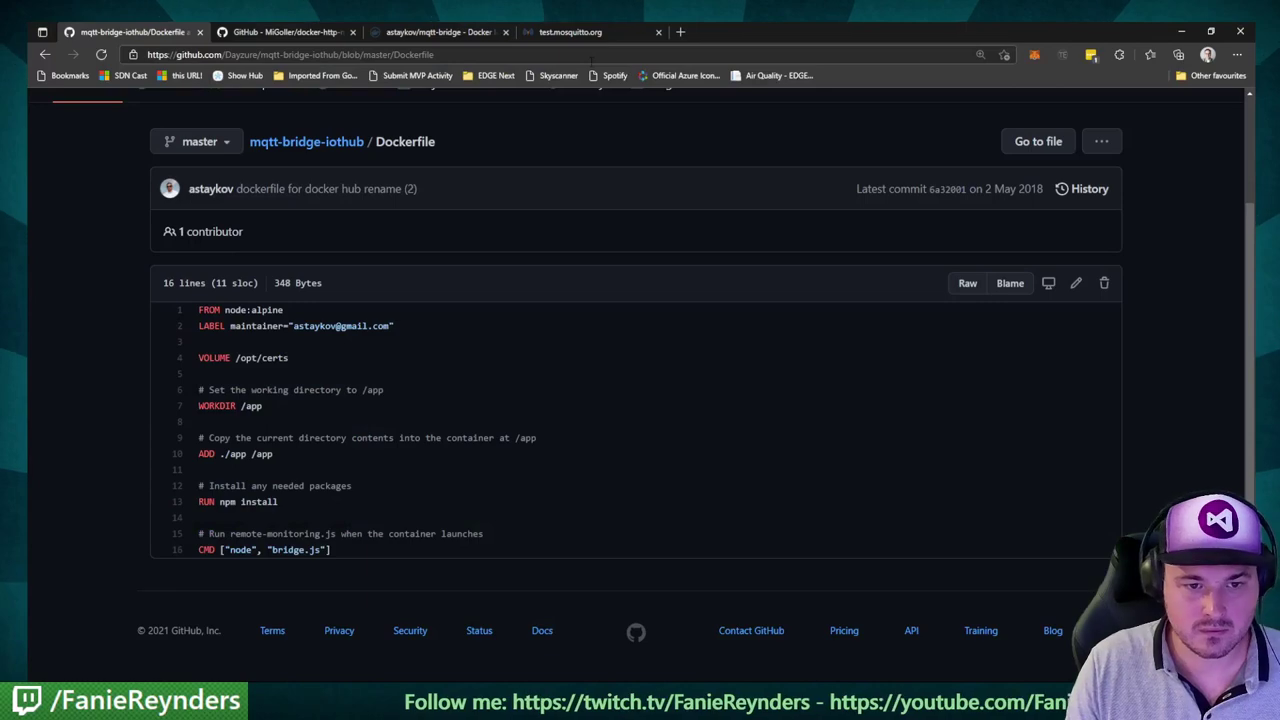
{"action": "key", "text": "alt+Tab"}
{"action": "key", "text": "alt+Tab"}
{"action": "key", "text": "alt+Tab"}
{"action": "key", "text": "alt+Tab"}
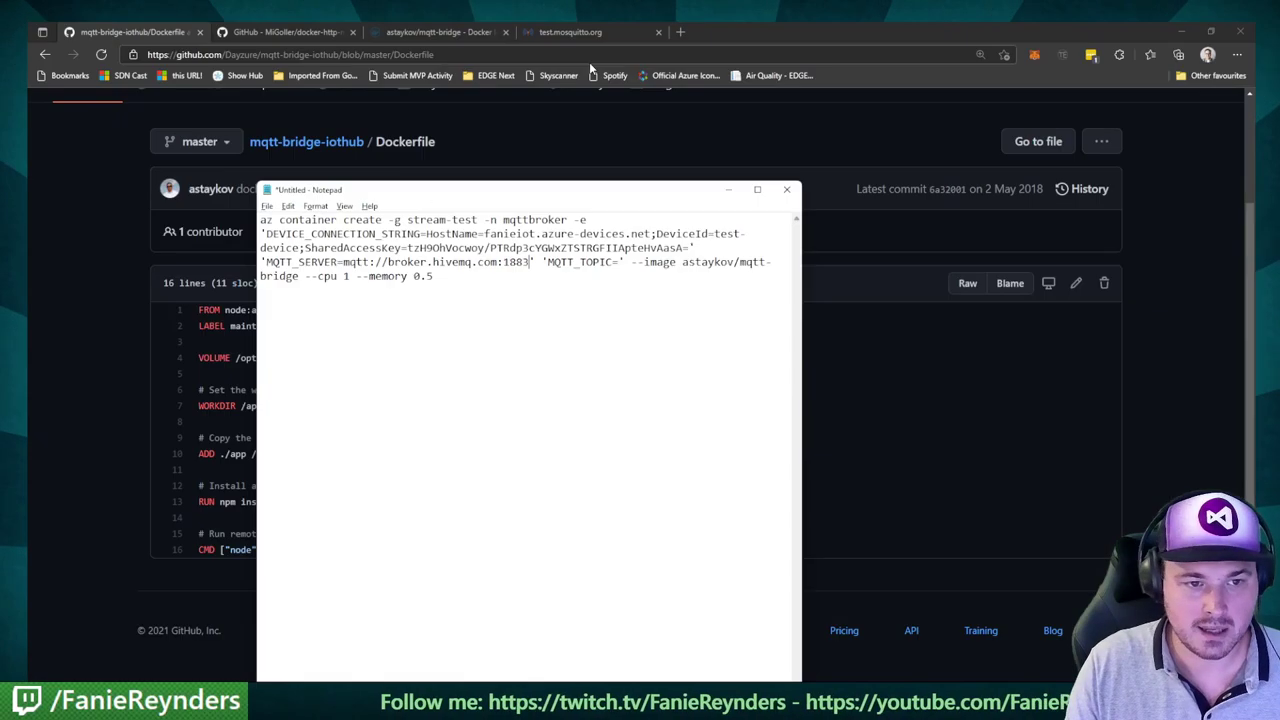
{"action": "key", "text": "alt+Tab"}
{"action": "left_click", "coordinate": [575, 32]}
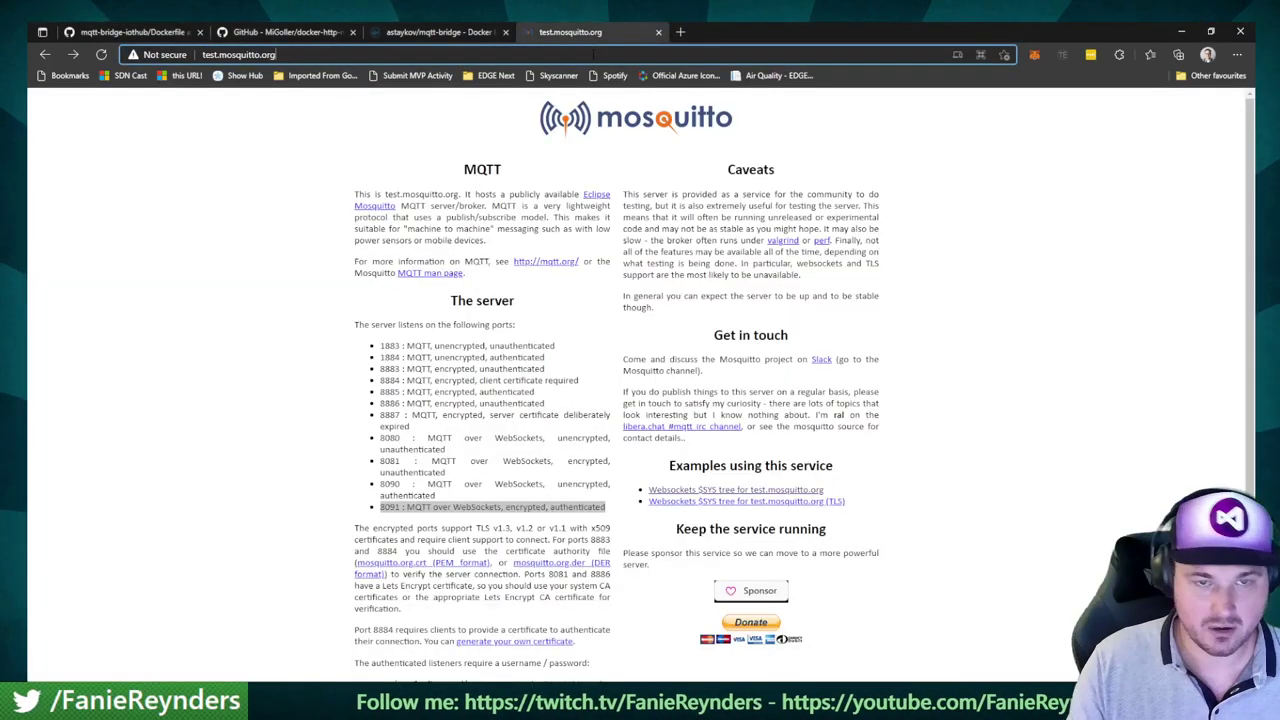
Search 'hive broker' and open HiveMQ's Public MQTT Broker page showing broker.hivemq.com:1883.
{"action": "left_click", "coordinate": [593, 55]}
{"action": "type", "text": "hive "}
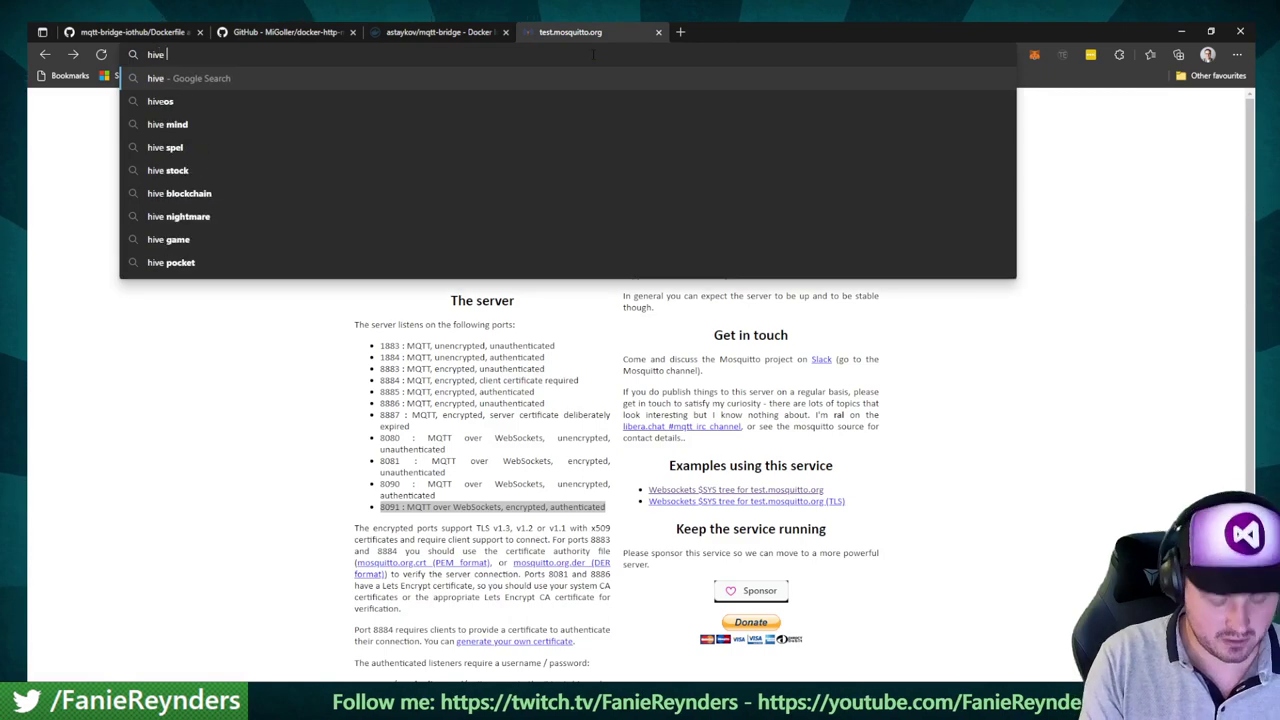
{"action": "type", "text": "broker"}
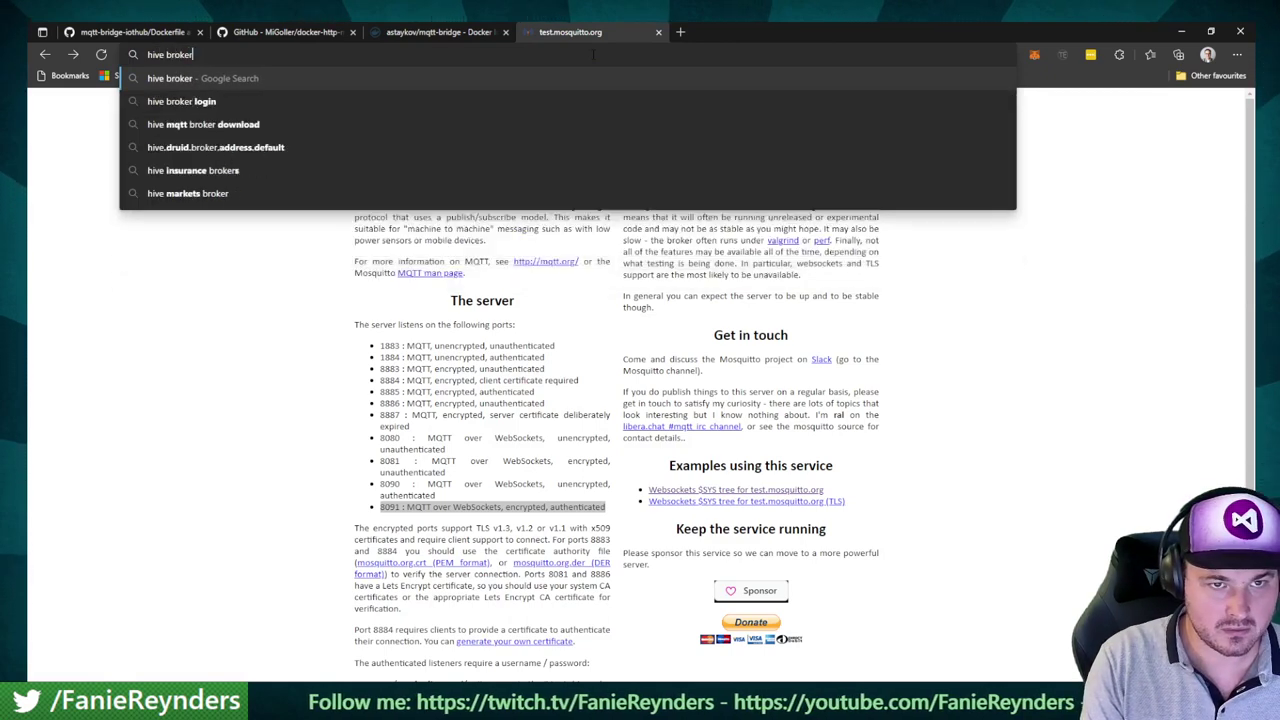
{"action": "key", "text": "Return"}
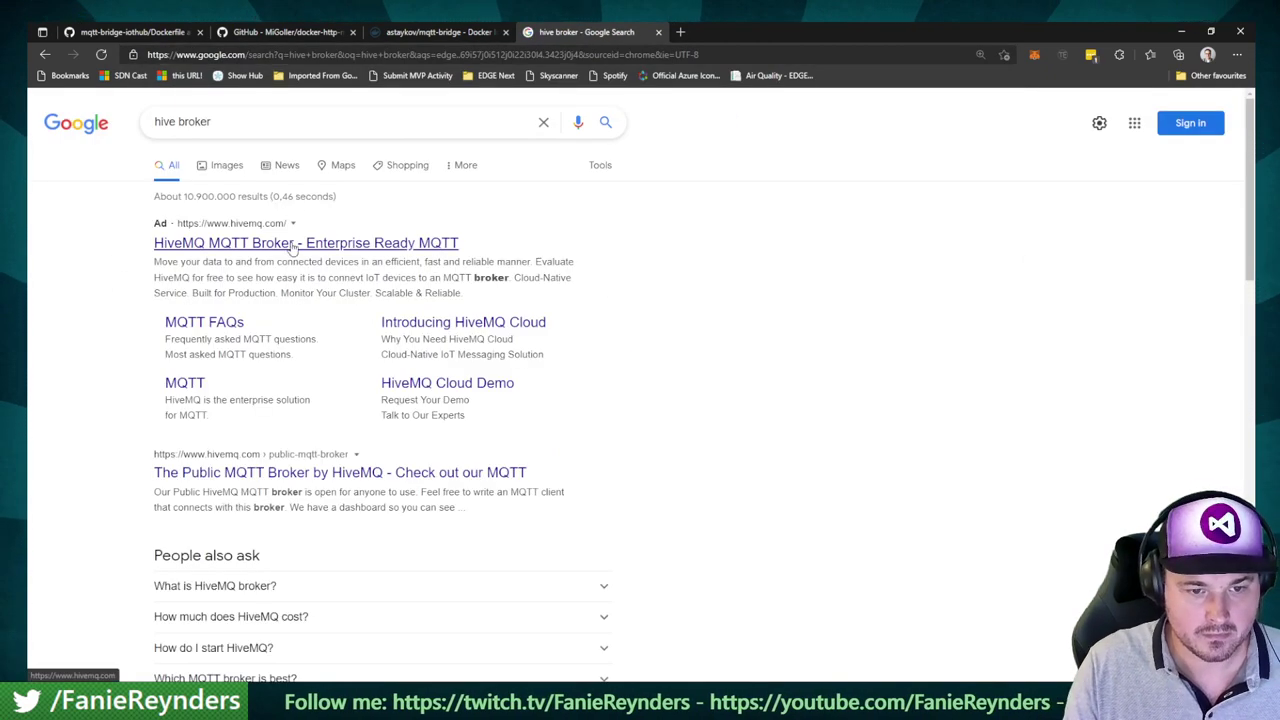
{"action": "left_click", "coordinate": [320, 472]}
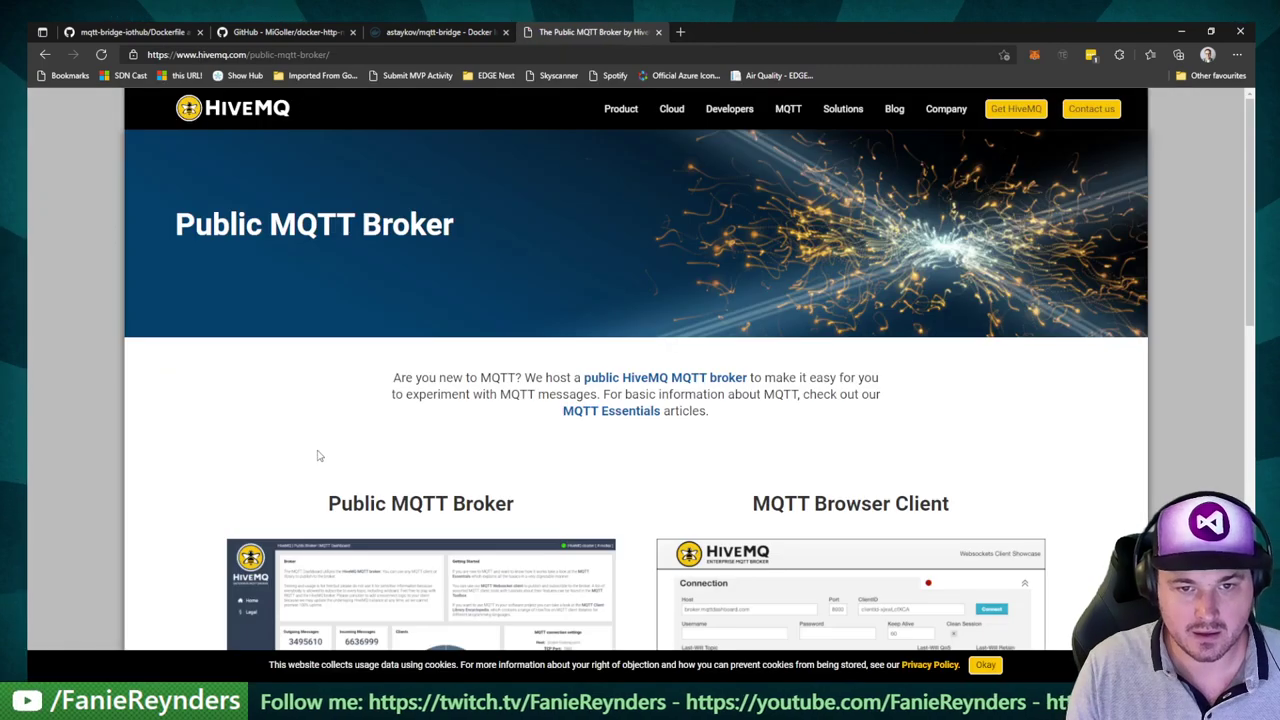
{"action": "scroll", "coordinate": [318, 456], "scroll_direction": "down", "scroll_amount": 5}
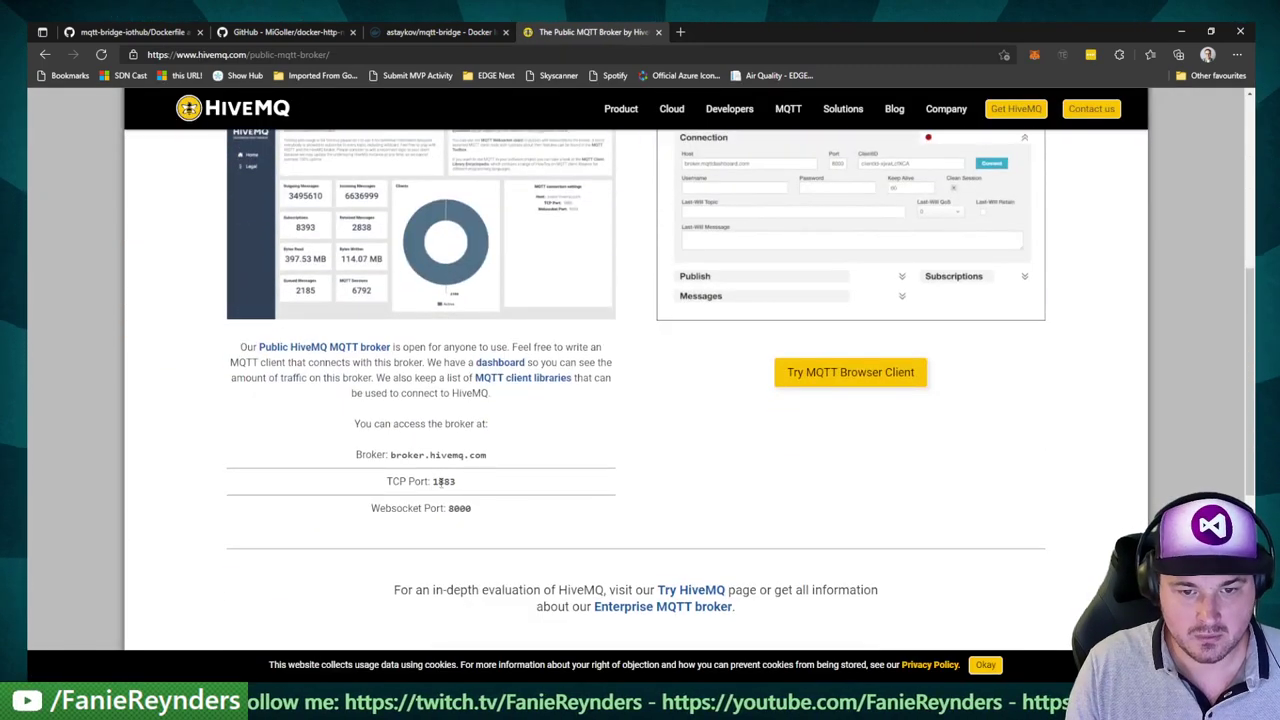
{"action": "key", "text": "alt+Tab"}
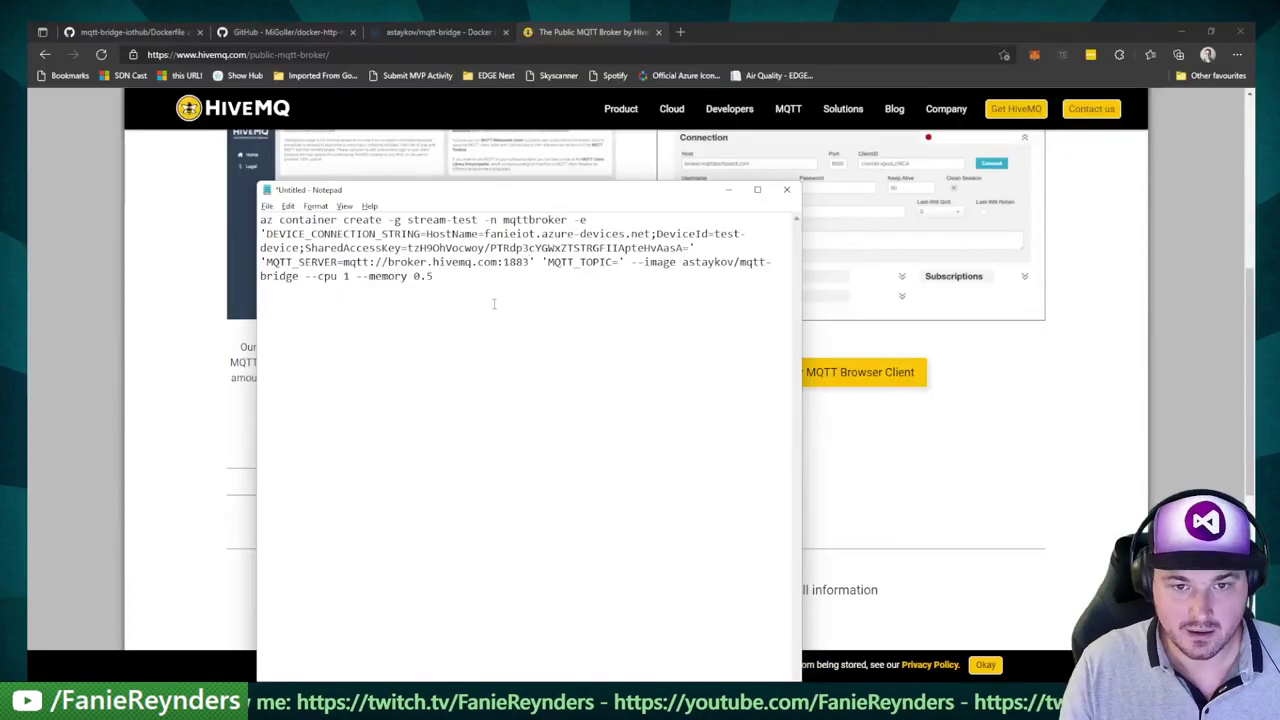
Copy the full az container create command from Notepad and return to the Azure portal in Edge.
{"action": "left_click_drag", "start_coordinate": [493, 303], "coordinate": [251, 236]}
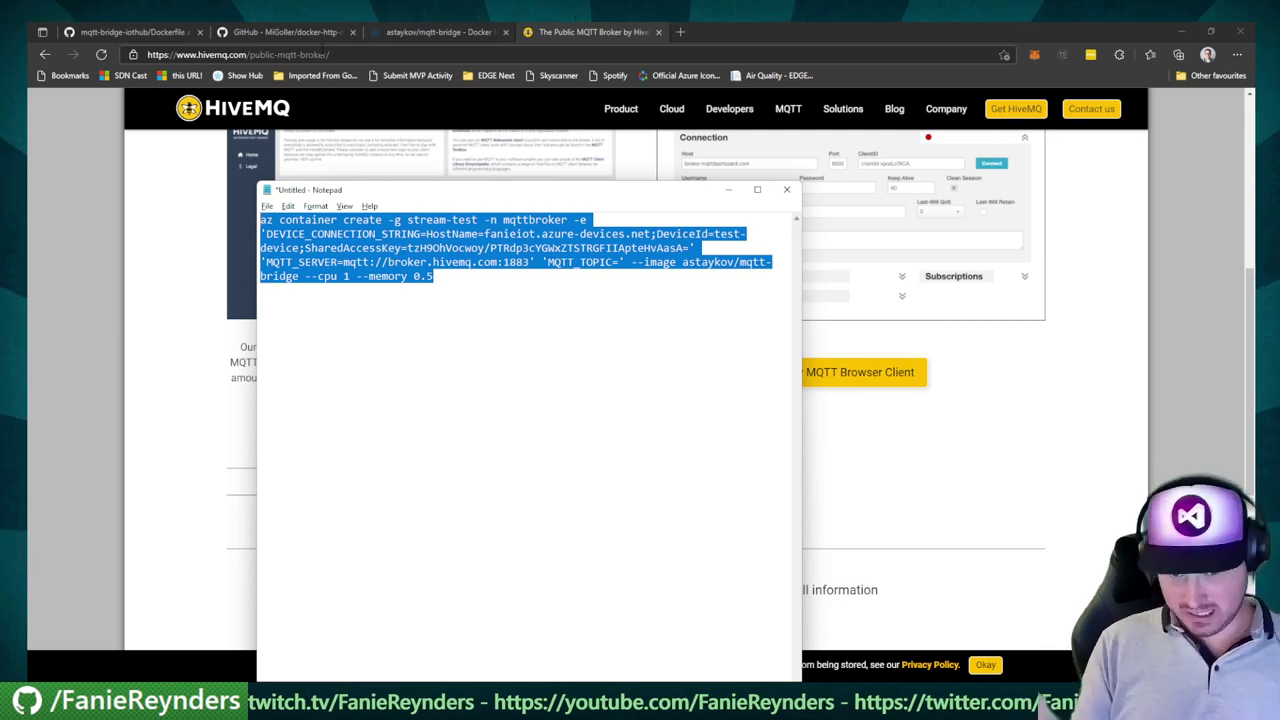
{"action": "key", "text": "alt+Tab"}
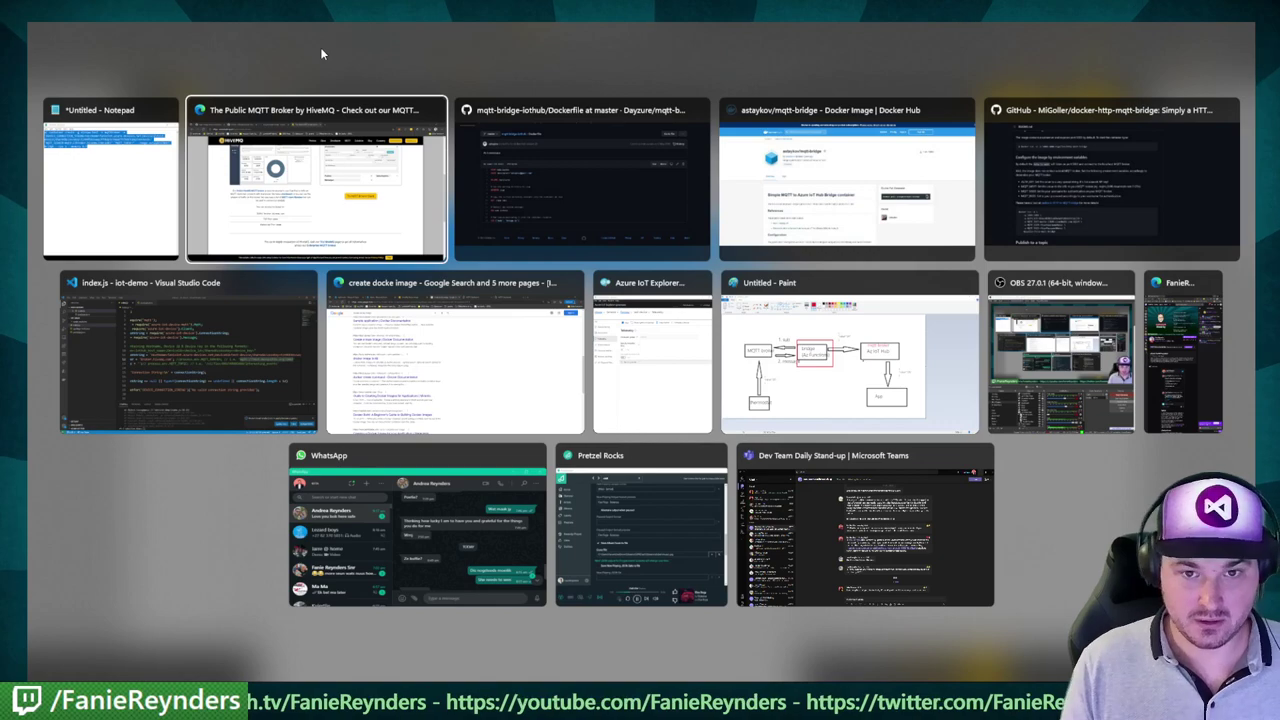
{"action": "key", "text": "alt+Tab"}
{"action": "key", "text": "alt+Tab"}
{"action": "key", "text": "alt+Tab"}
{"action": "key", "text": "alt+Tab"}
{"action": "key", "text": "alt+Tab"}
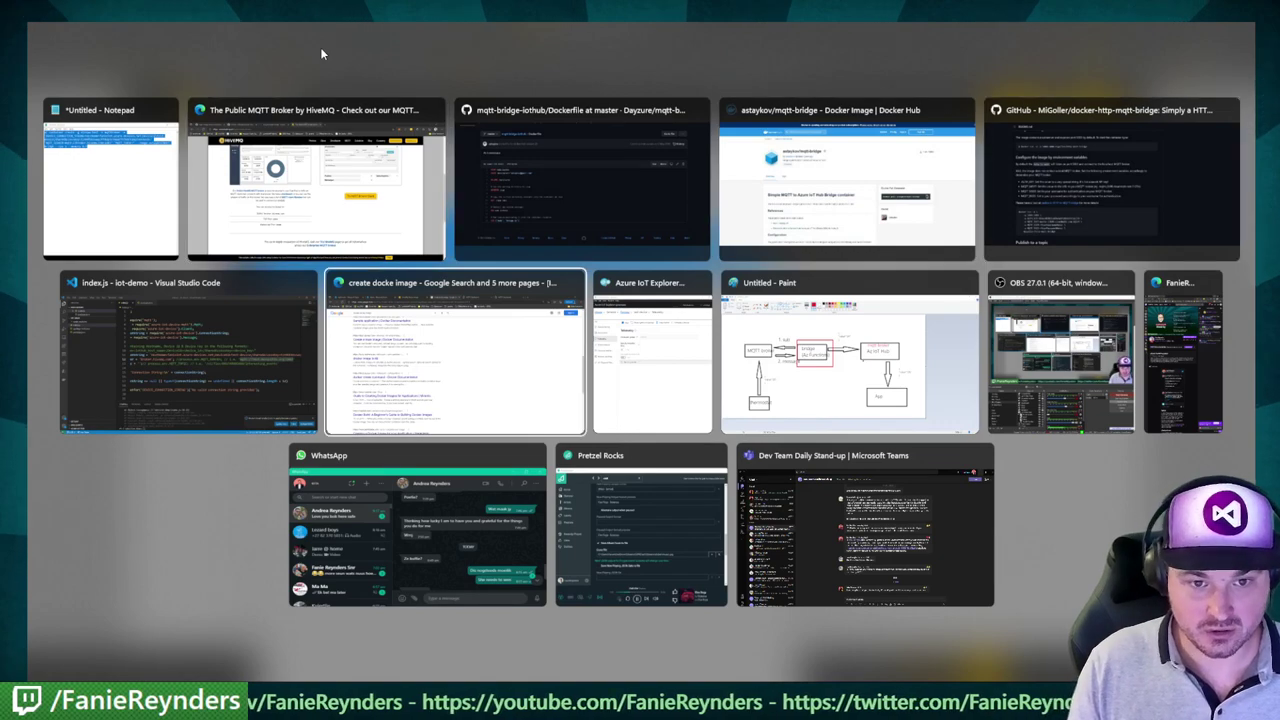
{"action": "left_click", "coordinate": [275, 32]}
{"action": "left_click", "coordinate": [173, 38]}
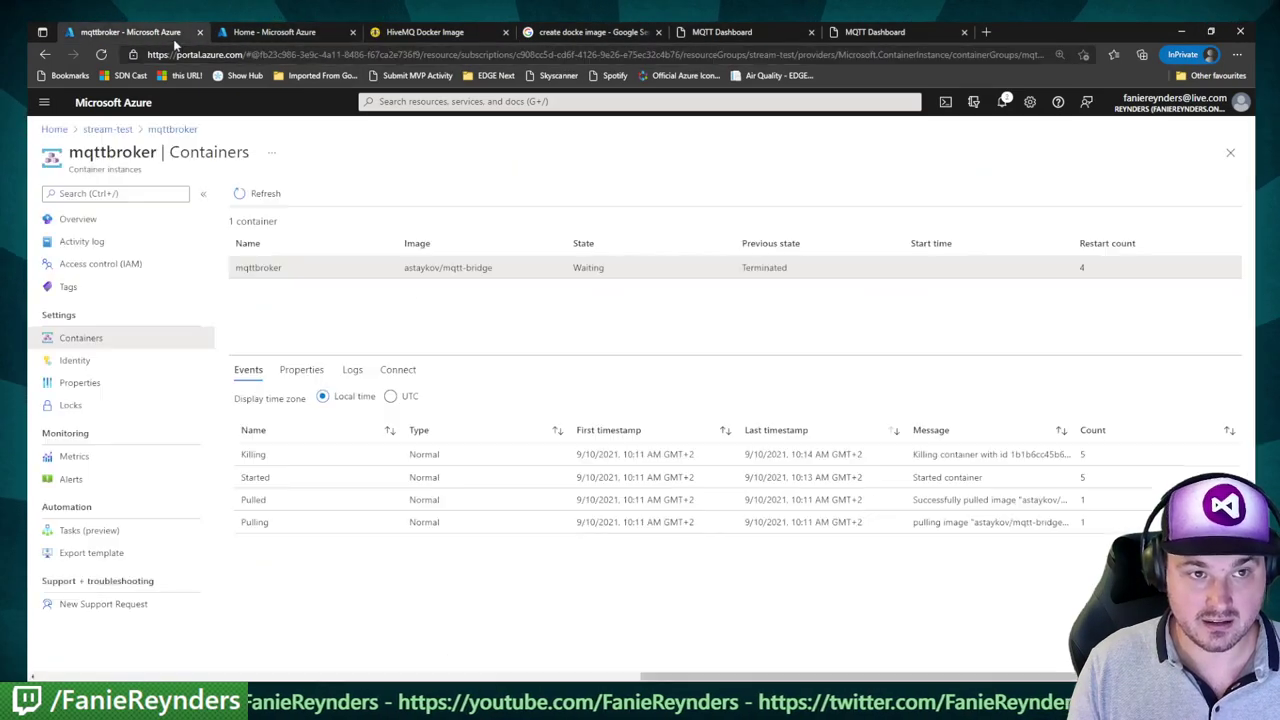
Delete the mqttbroker container instance from the stream-test resource group, confirming with 'yes'.
{"action": "left_click", "coordinate": [275, 32]}
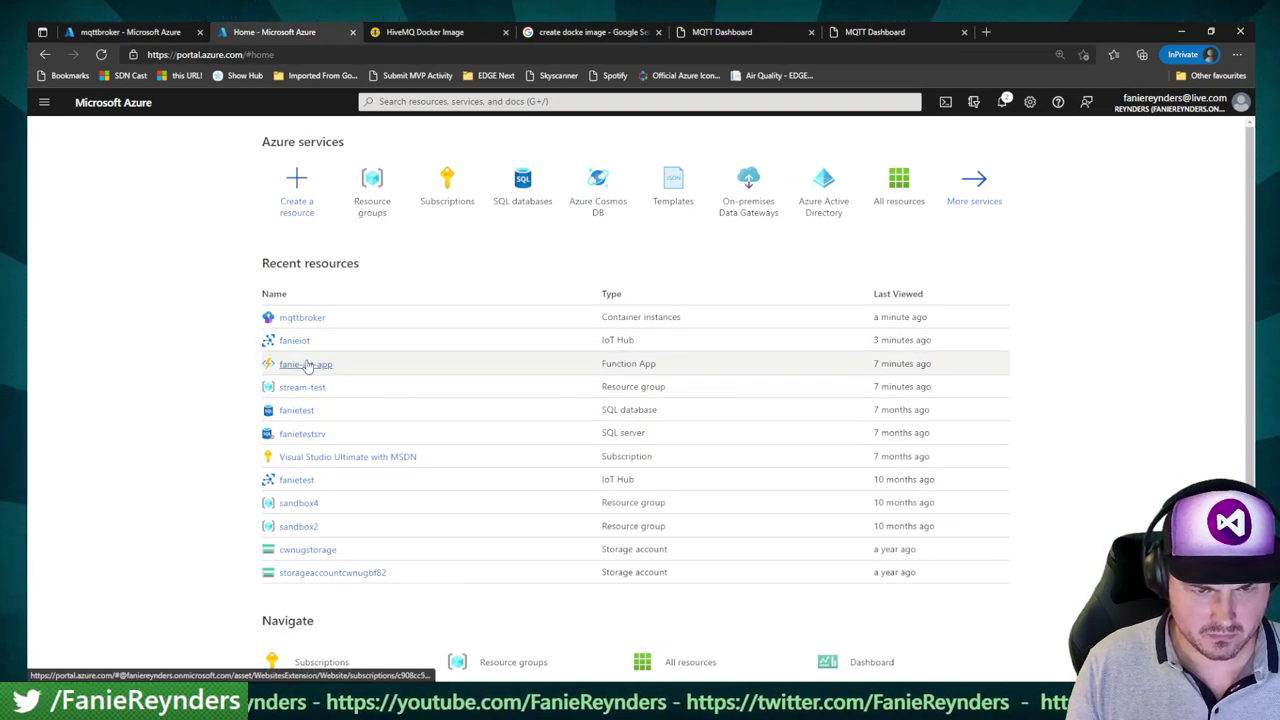
{"action": "left_click", "coordinate": [295, 341]}
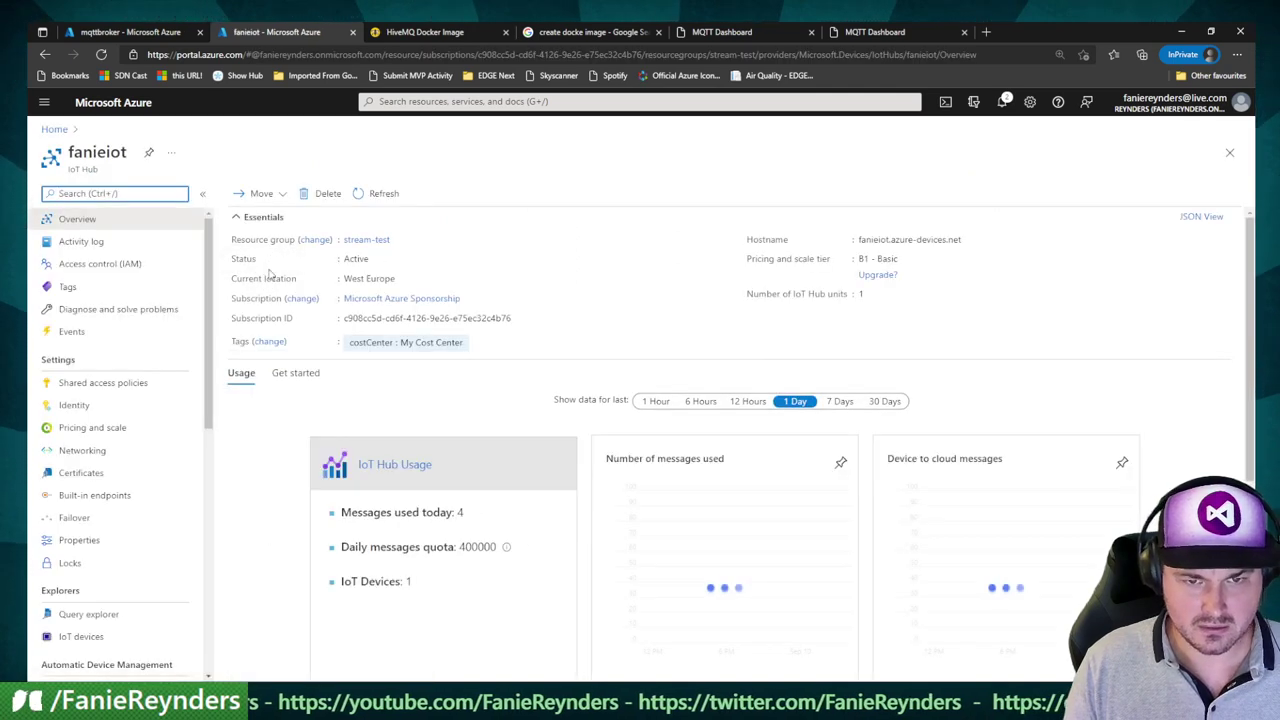
{"action": "left_click", "coordinate": [362, 246]}
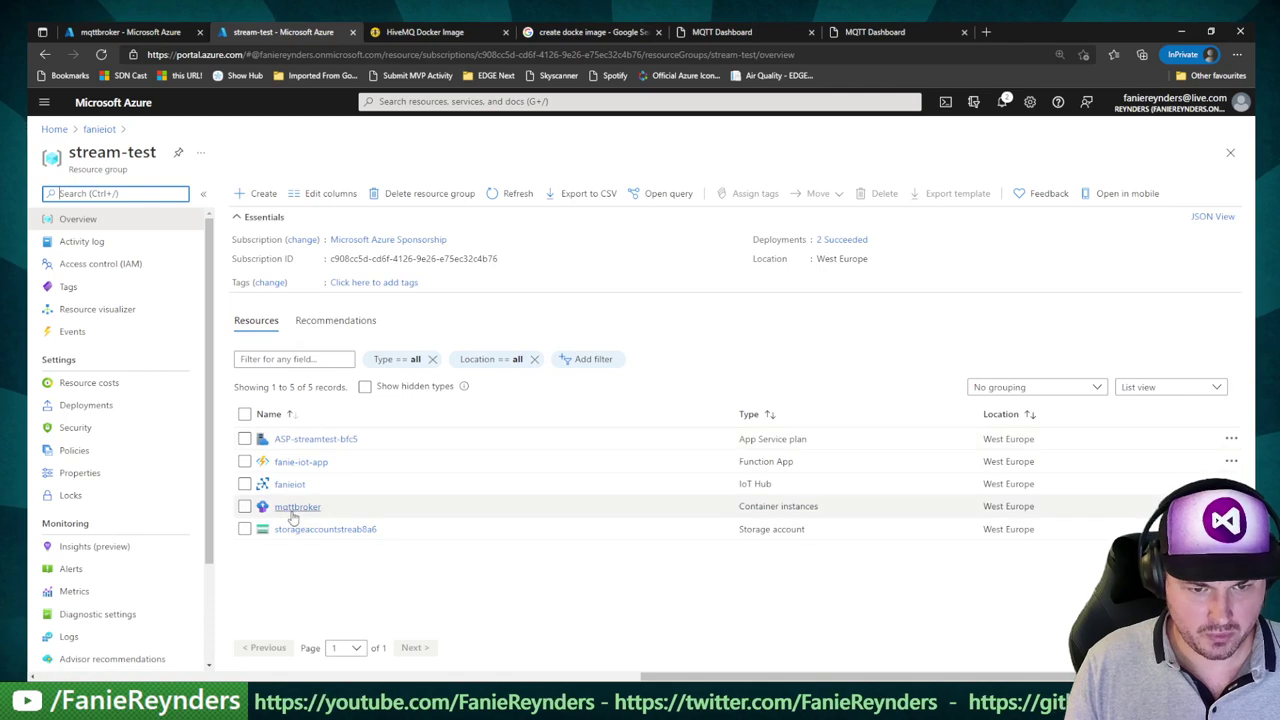
{"action": "left_click", "coordinate": [244, 506]}
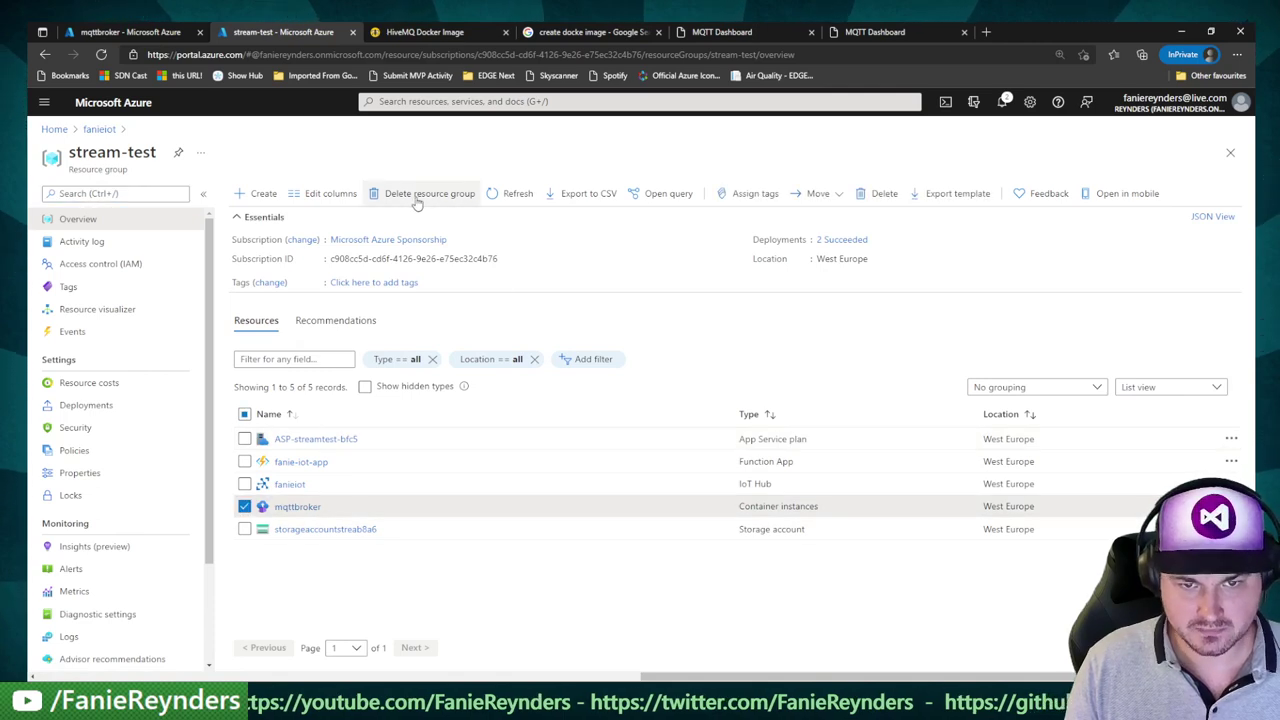
{"action": "left_click", "coordinate": [868, 196]}
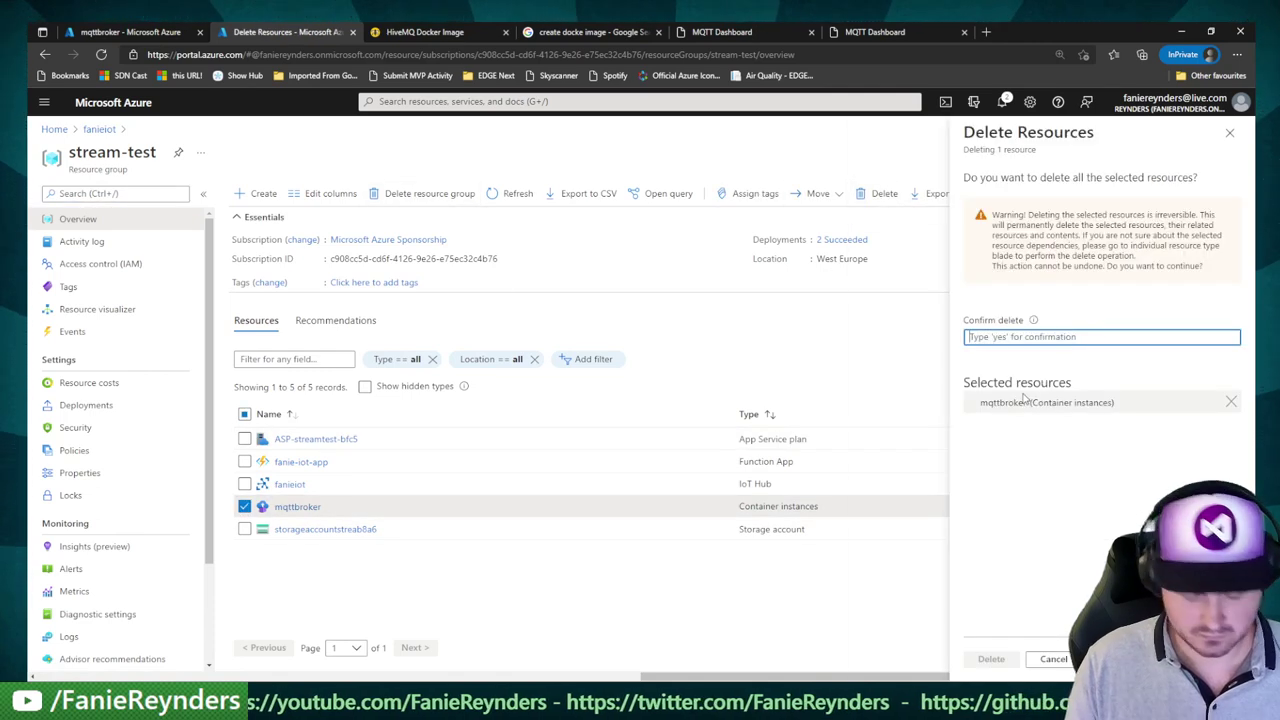
{"action": "type", "text": "yes"}
{"action": "left_click", "coordinate": [991, 659]}
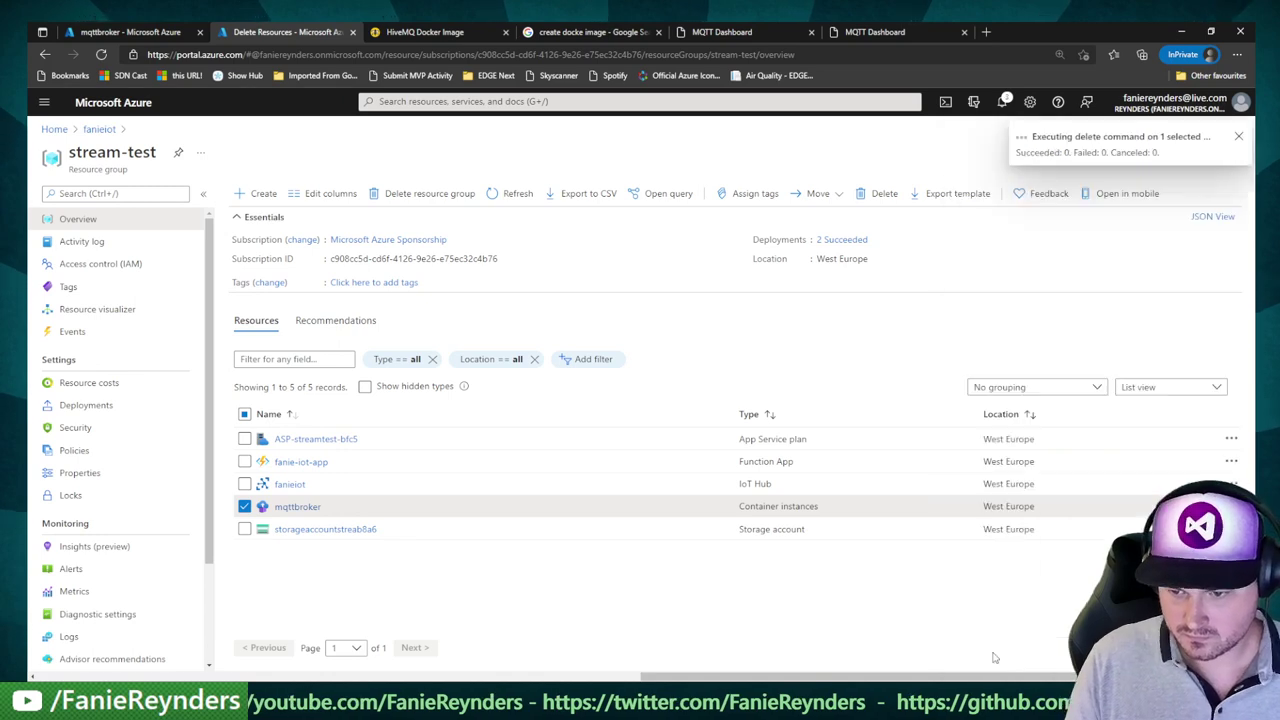
Launch a Bash Cloud Shell and follow the running mqttbroker deletion in Notifications.
{"action": "left_click", "coordinate": [945, 101]}
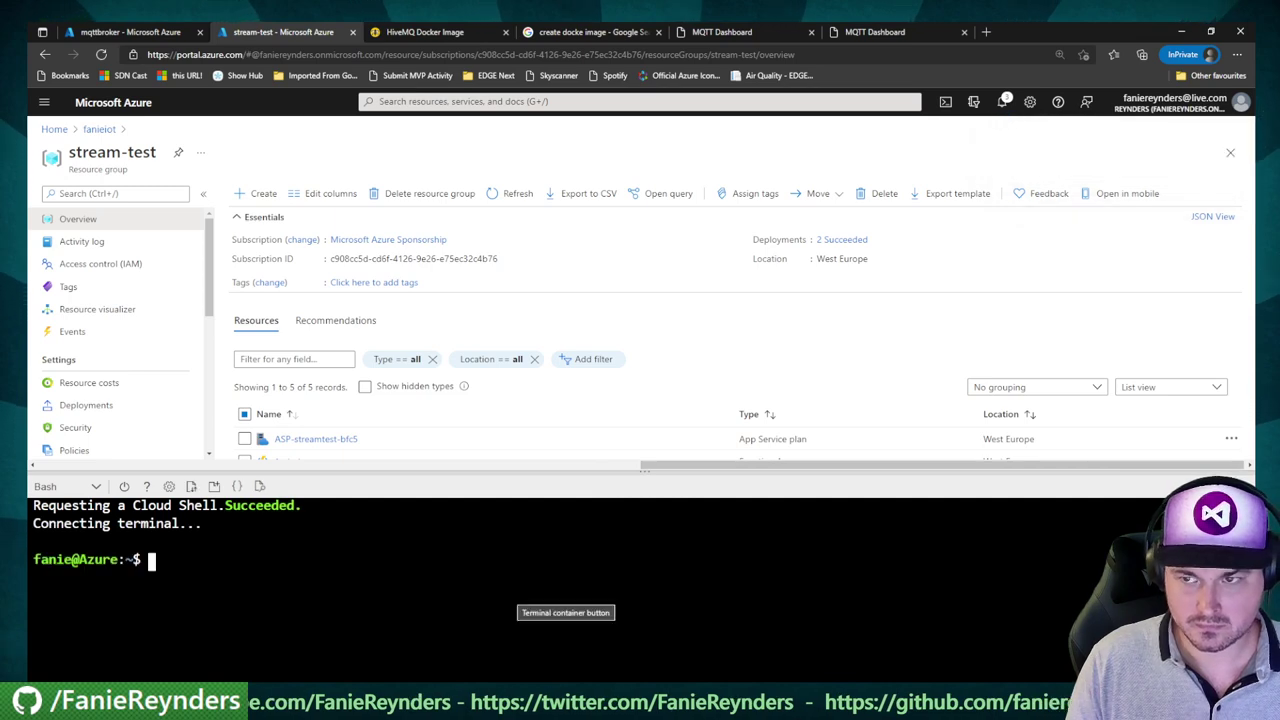
{"action": "left_click", "coordinate": [1003, 102]}
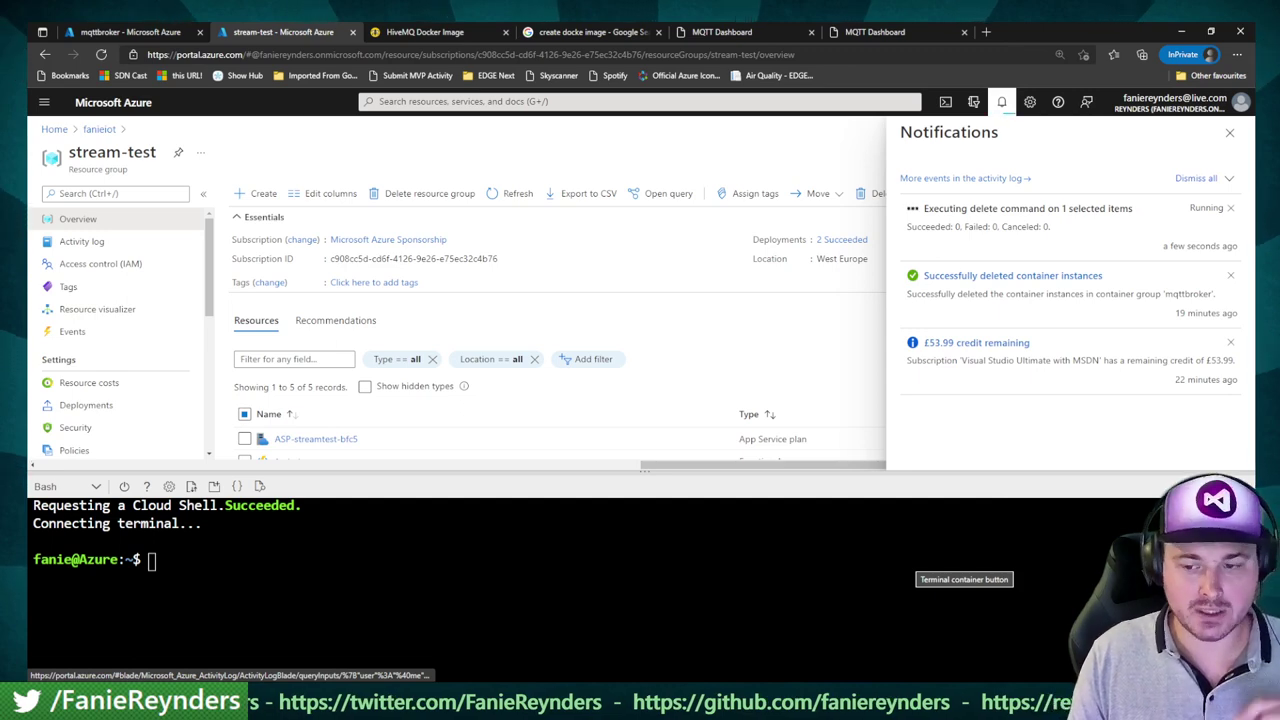
{"action": "key", "text": "alt+Tab"}
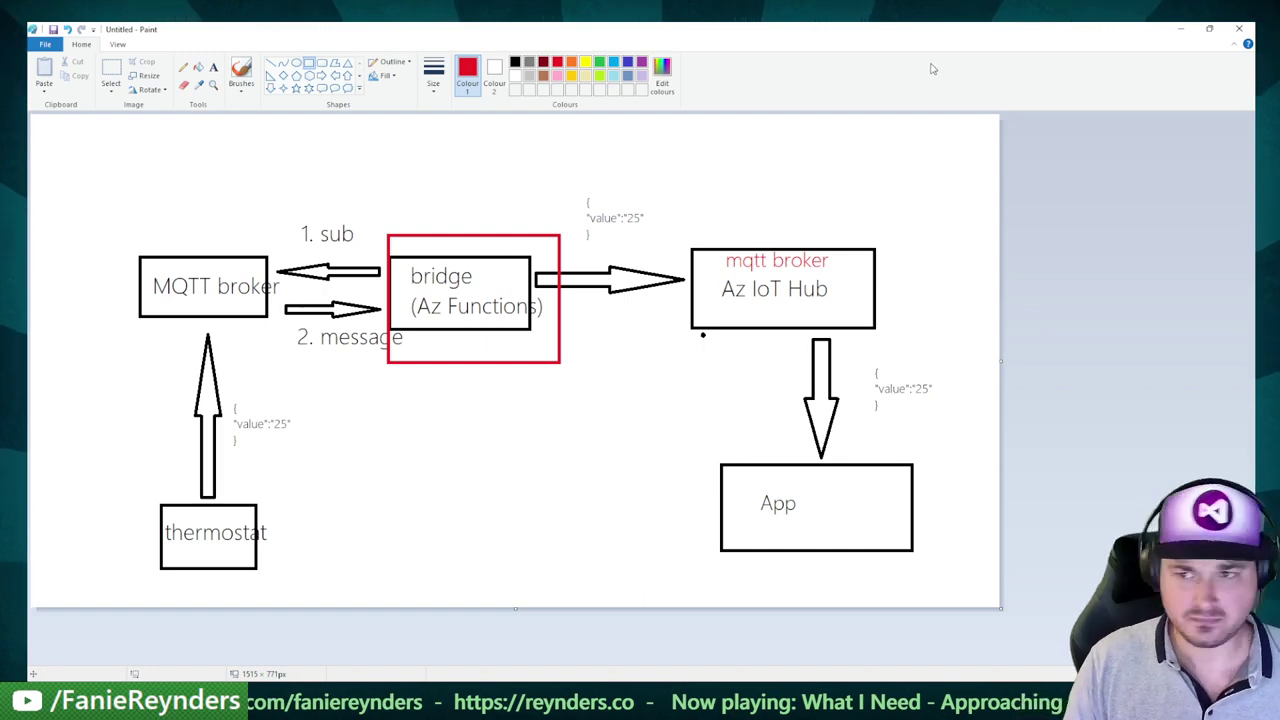
{"action": "key", "text": "super+Tab"}
{"action": "key", "text": "Return"}
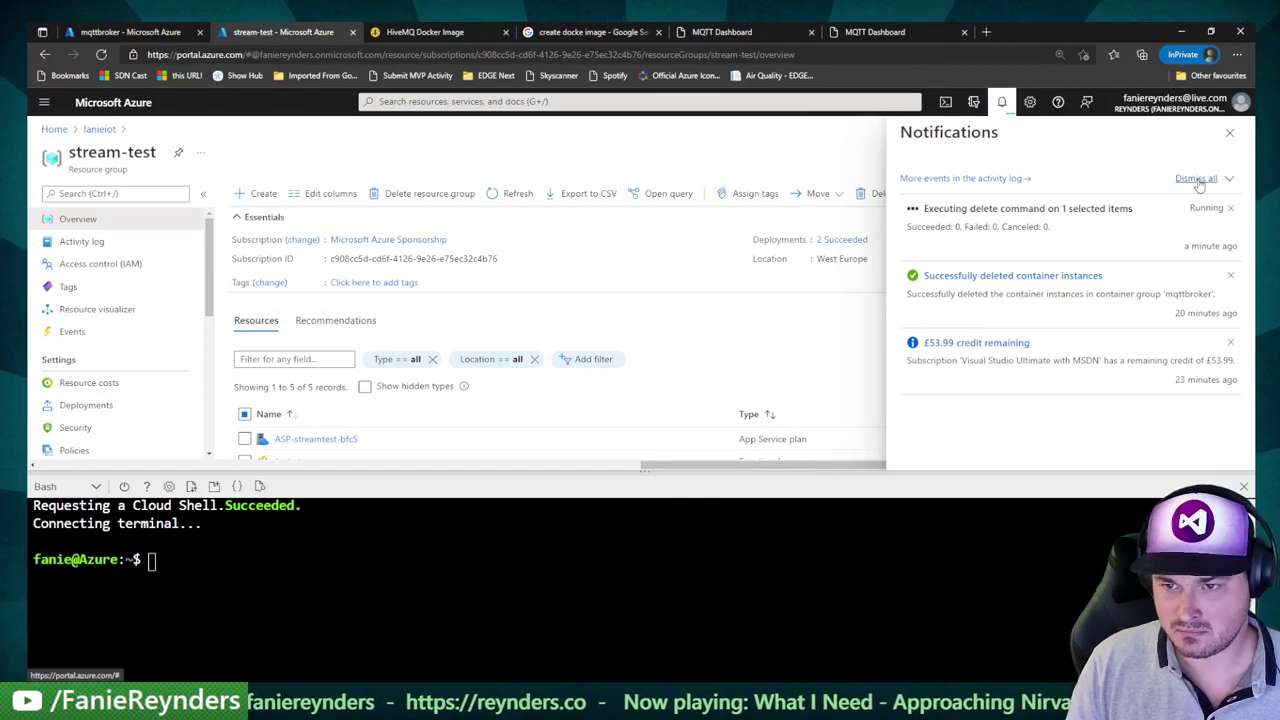
Confirm mqttbroker is gone from stream-test, then paste and run the az container create command in Cloud Shell.
{"action": "left_click", "coordinate": [493, 196]}
{"action": "left_click", "coordinate": [1233, 138]}
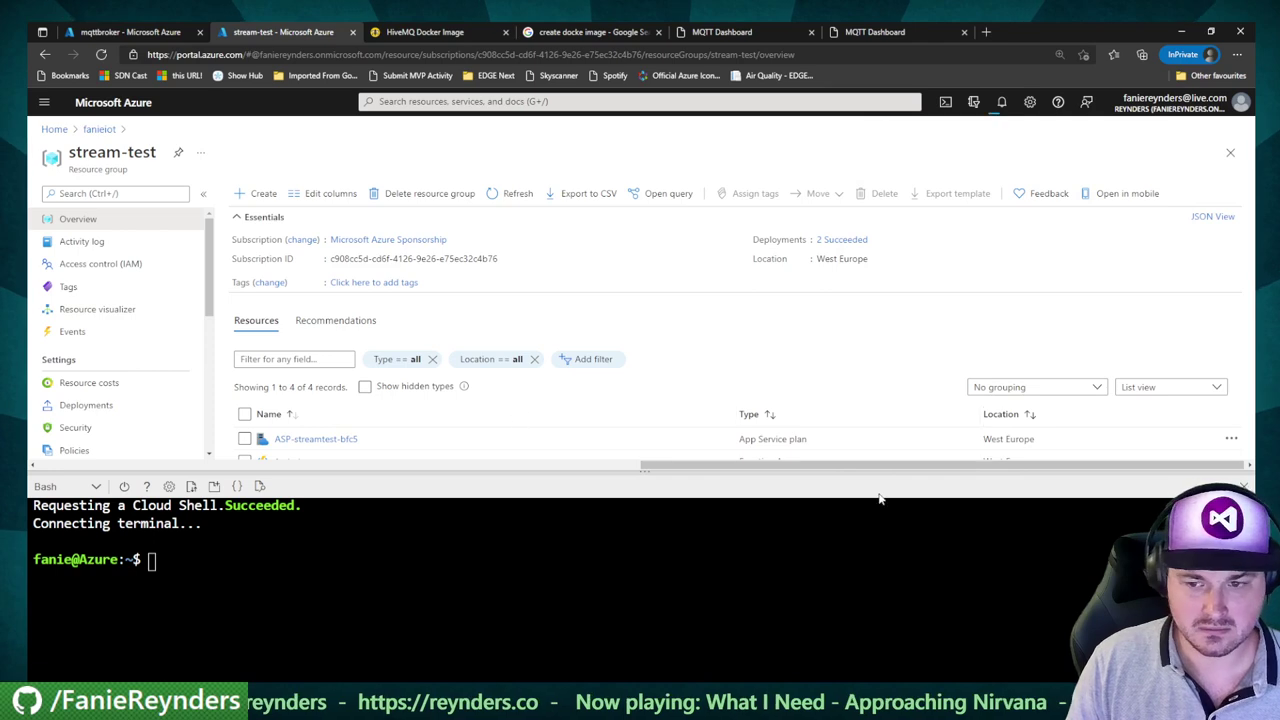
{"action": "left_click_drag", "start_coordinate": [873, 472], "coordinate": [873, 572]}
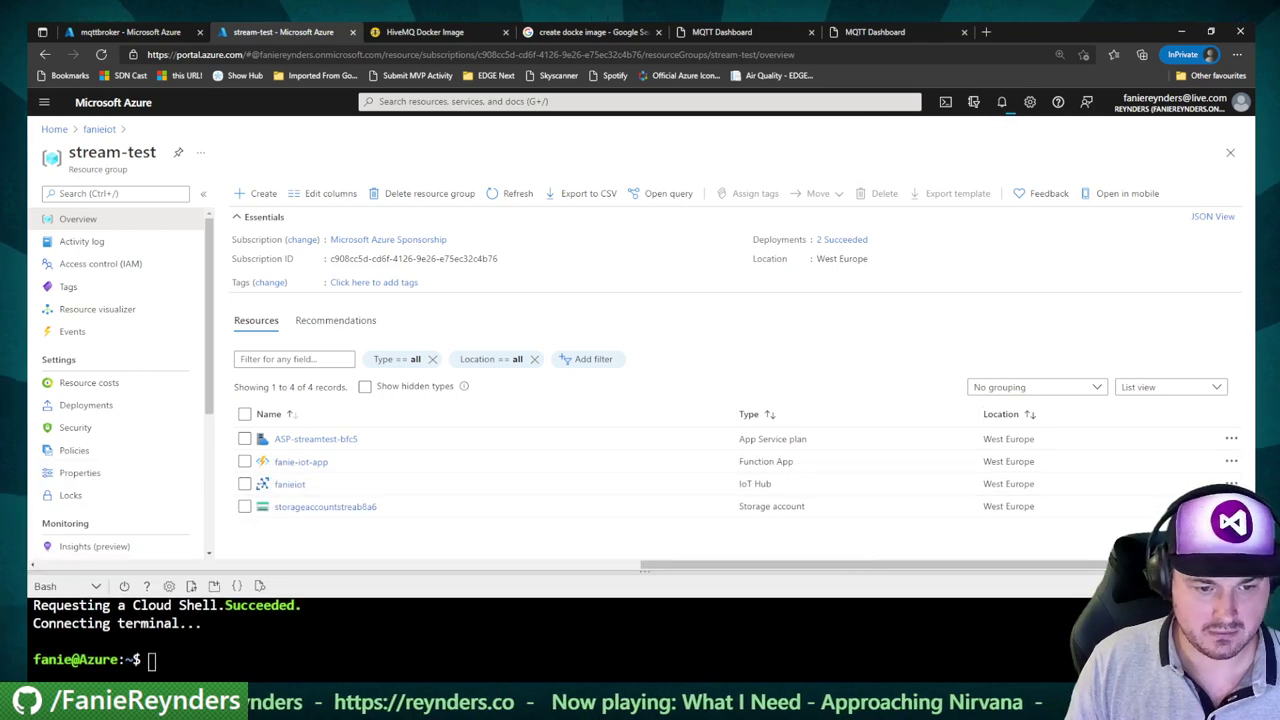
{"action": "right_click", "coordinate": [240, 652]}
{"action": "left_click", "coordinate": [285, 475]}
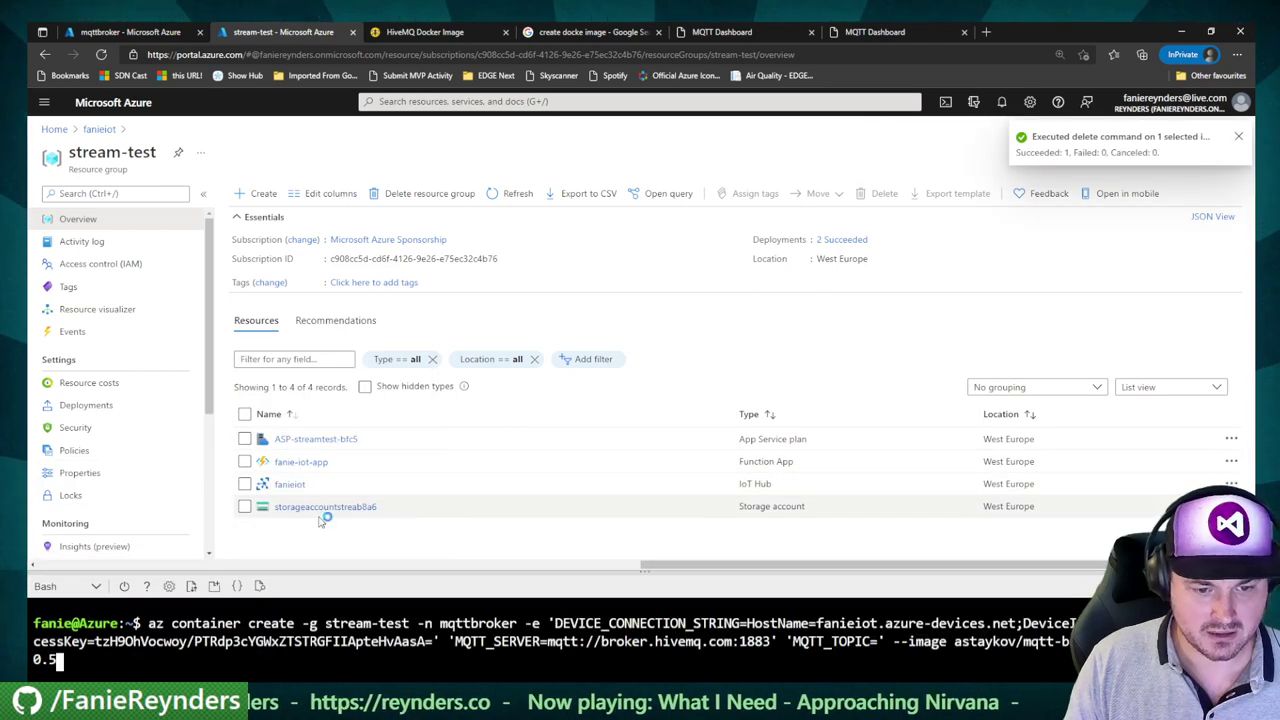
{"action": "key", "text": "Return"}
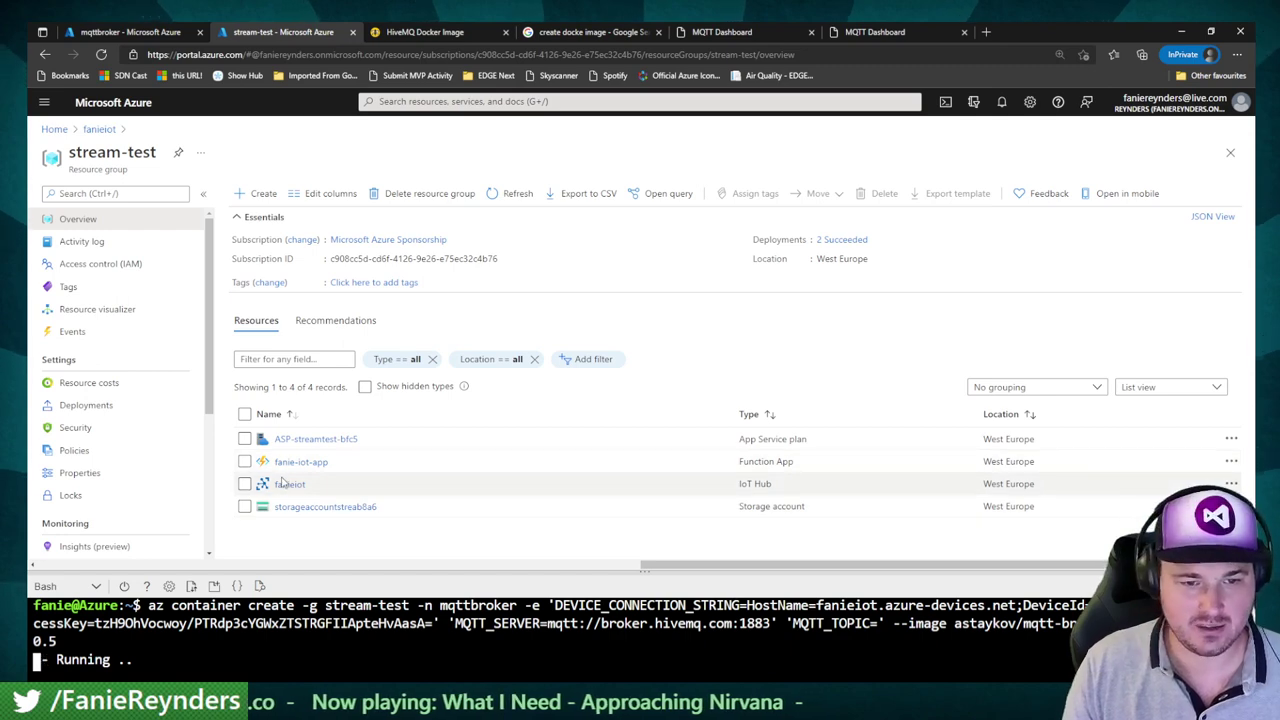
Wait for az container create to finish while repeatedly refreshing the stream-test resource list.
{"action": "left_click", "coordinate": [513, 195]}
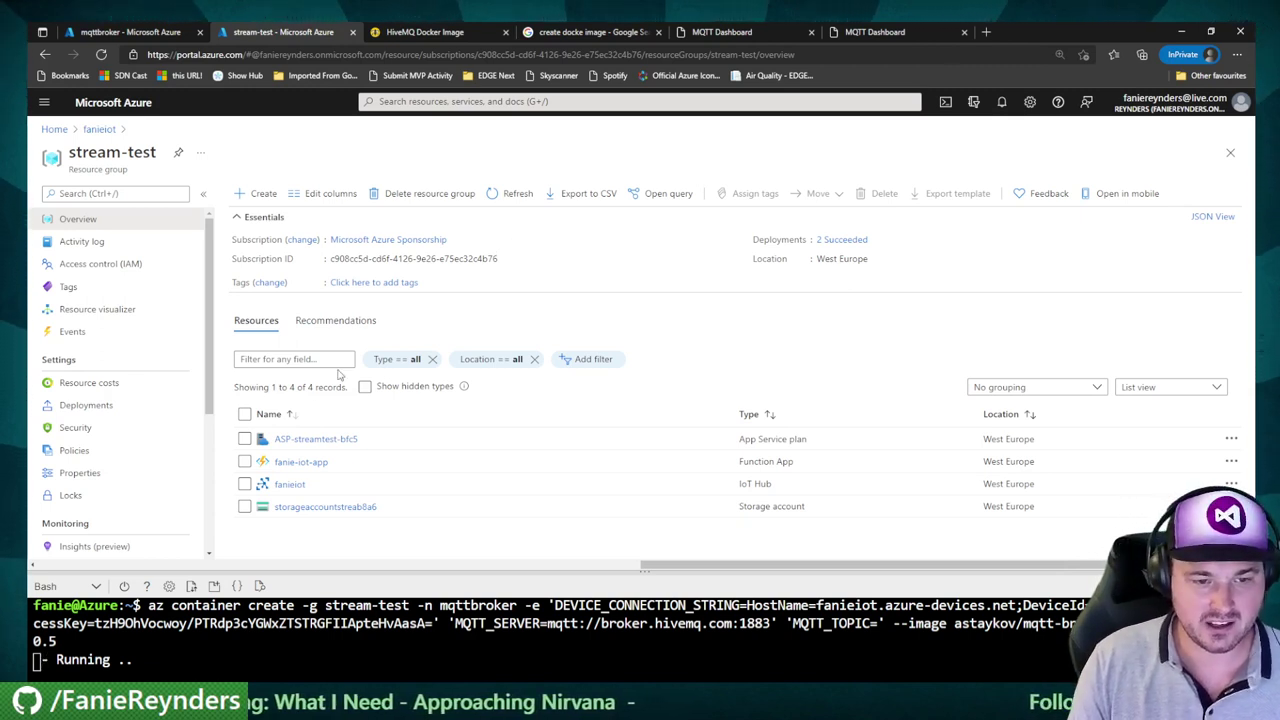
{"action": "left_click", "coordinate": [515, 195]}
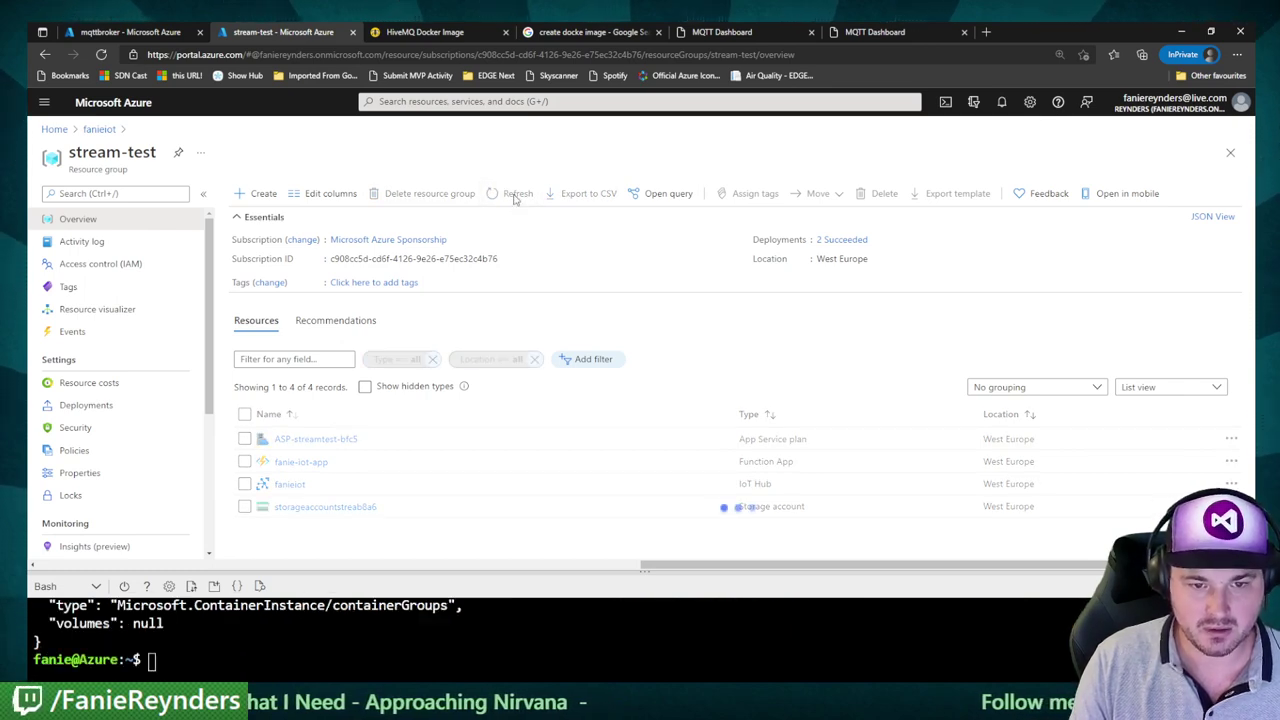
{"action": "left_click", "coordinate": [515, 195]}
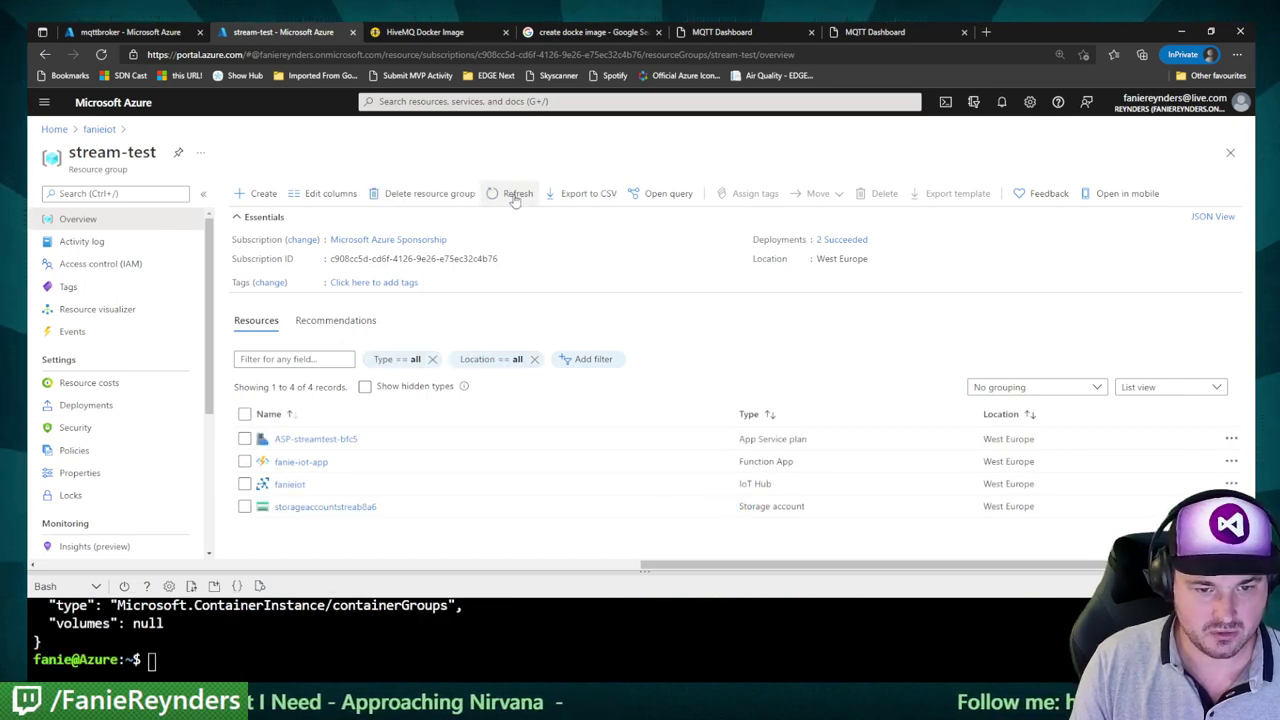
{"action": "left_click", "coordinate": [515, 195]}
{"action": "left_click", "coordinate": [515, 195]}
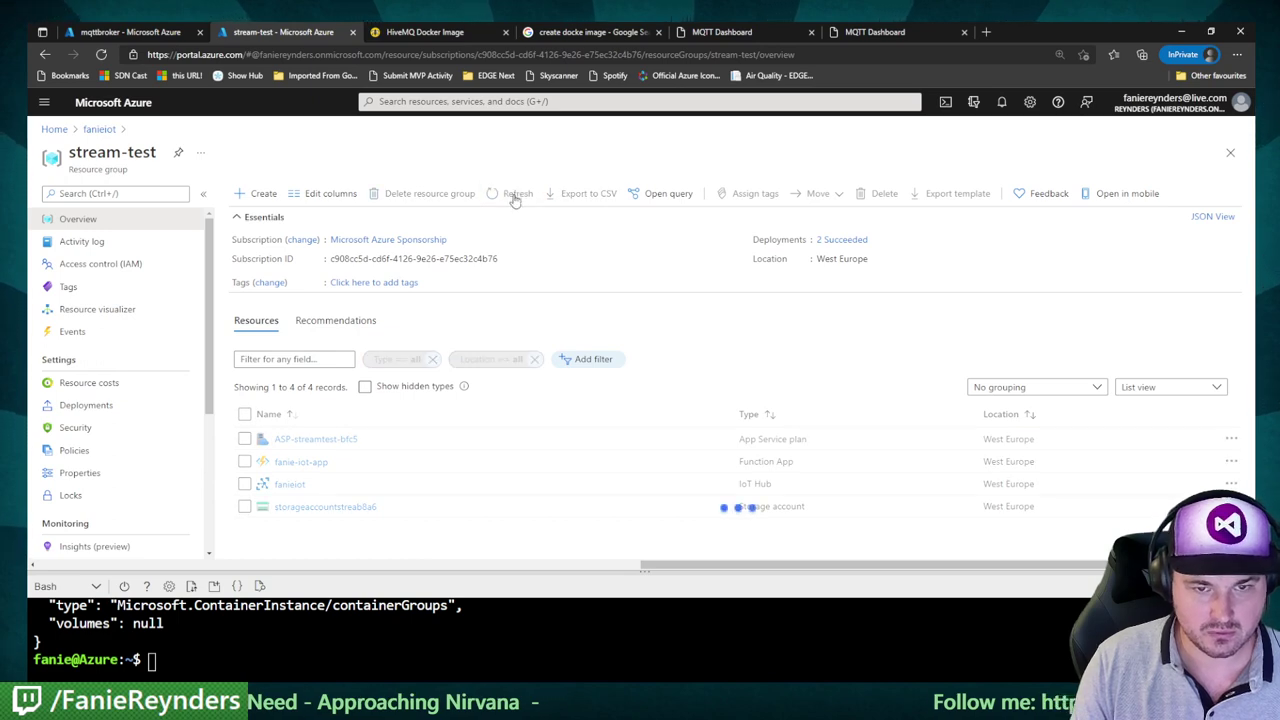
{"action": "left_click", "coordinate": [468, 102]}
Find Container instances via the portal search for 'container' and refresh its list.
{"action": "type", "text": "co"}
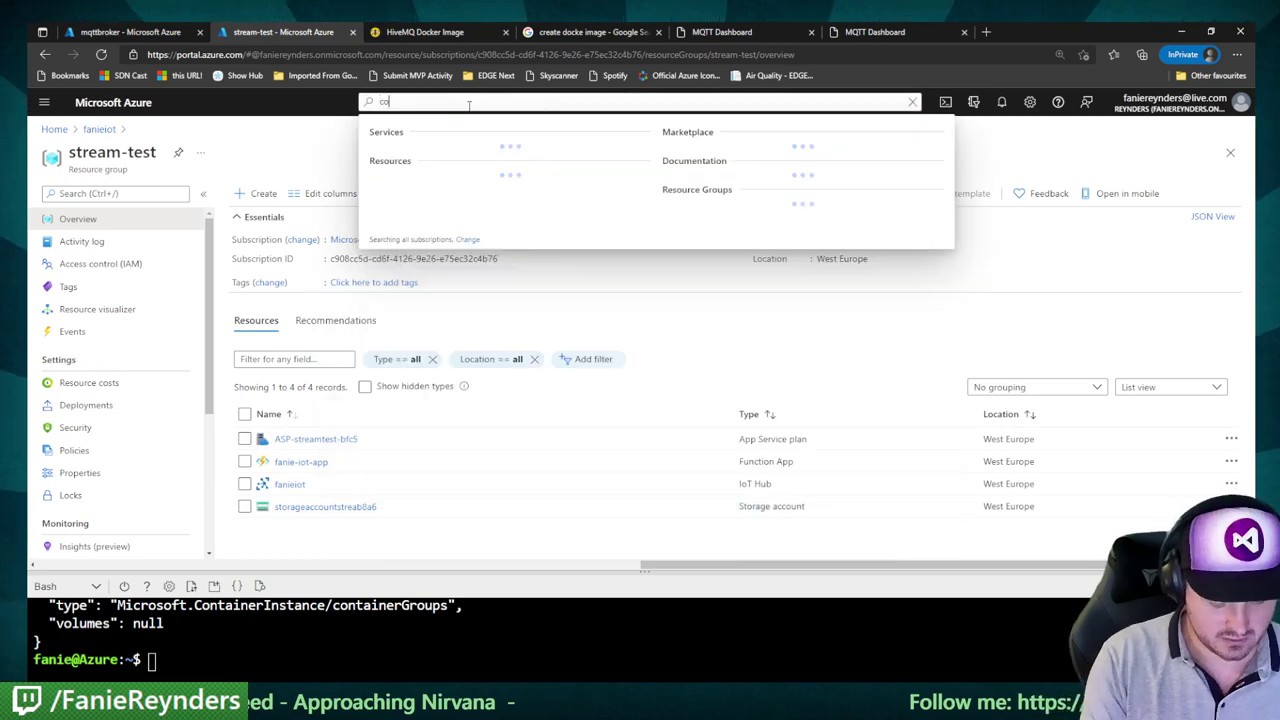
{"action": "type", "text": "ntainer"}
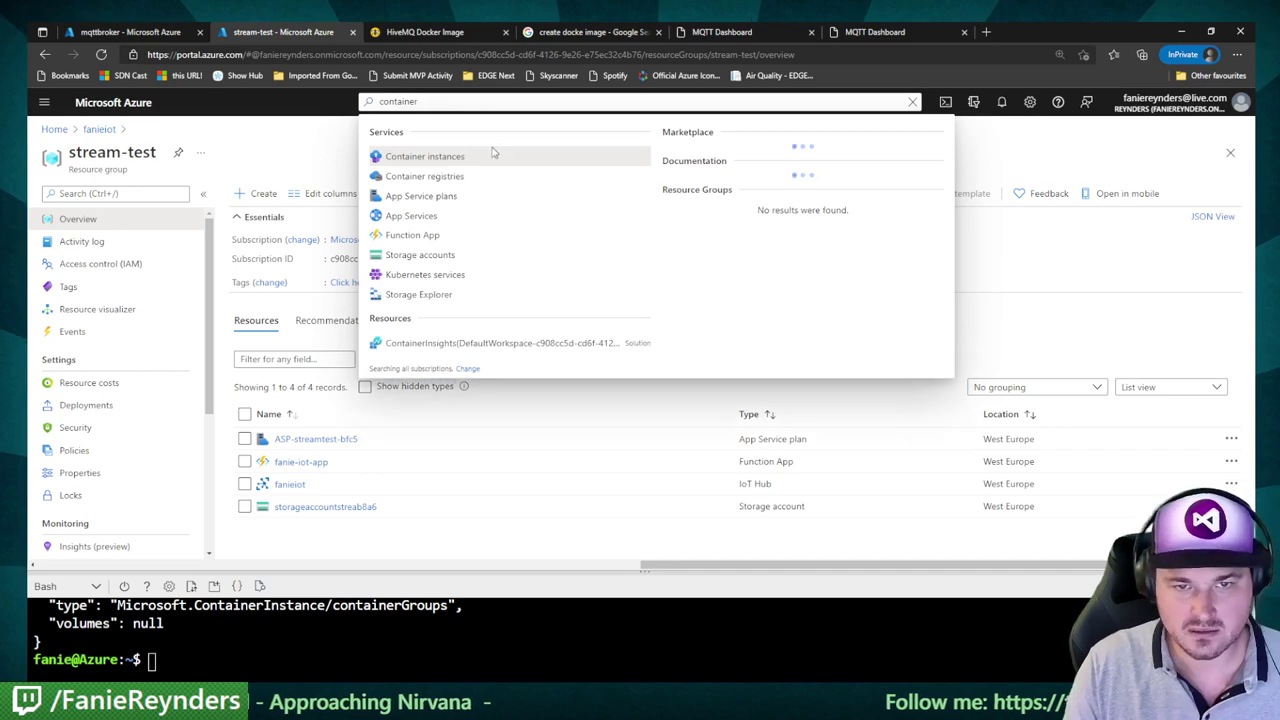
{"action": "left_click", "coordinate": [467, 157]}
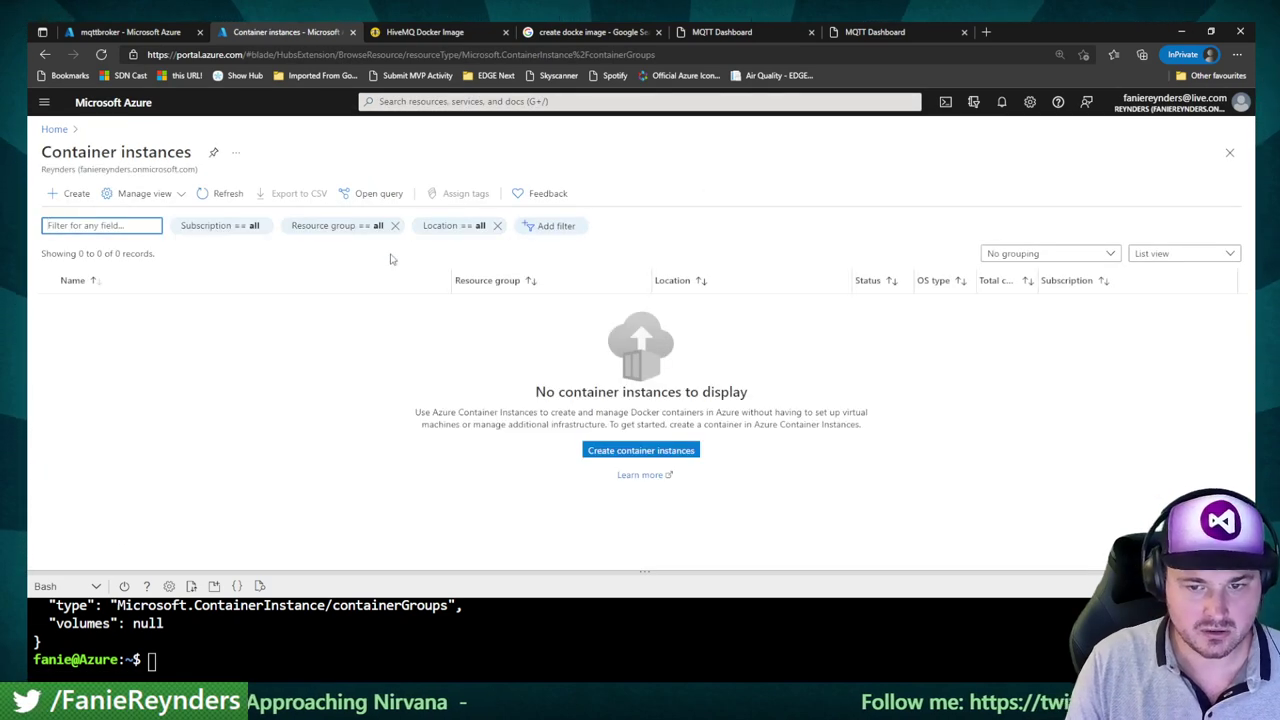
{"action": "left_click", "coordinate": [206, 194]}
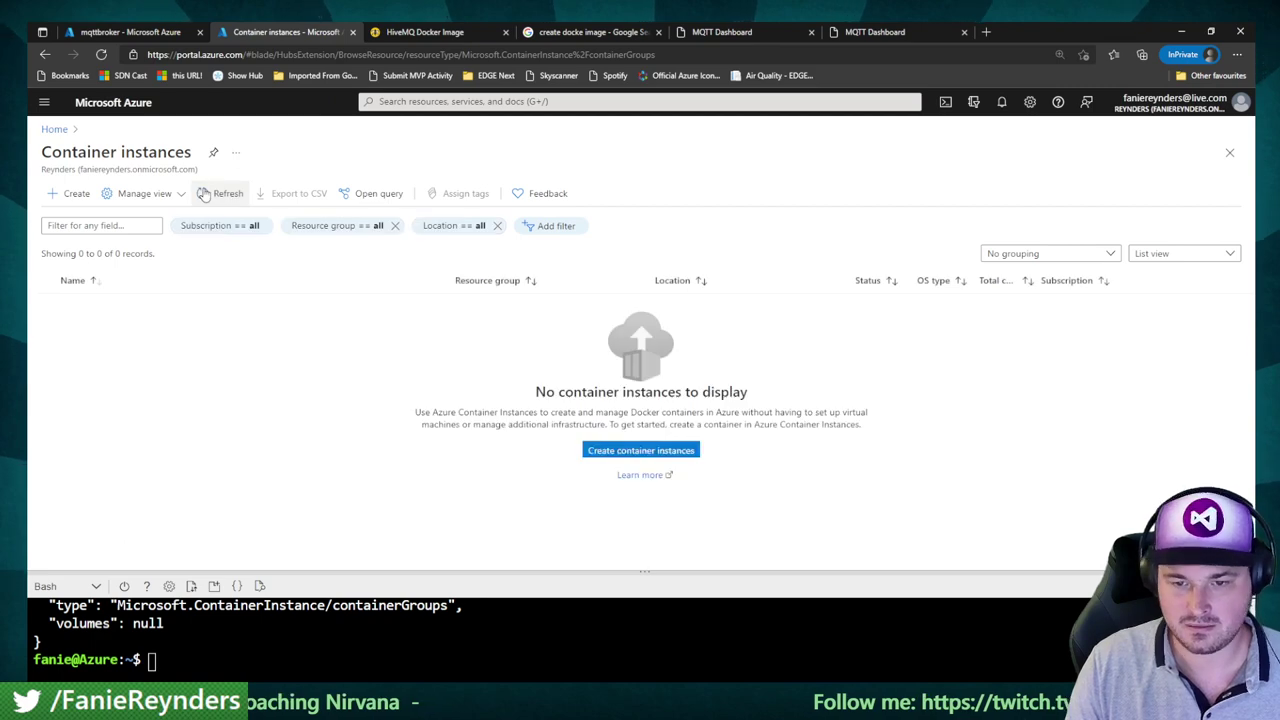
Review the Cloud Shell output showing mqttbroker Running and Succeeded, then refresh Container instances again.
{"action": "left_click_drag", "start_coordinate": [395, 571], "coordinate": [395, 363]}
{"action": "scroll", "coordinate": [640, 540], "scroll_direction": "up", "scroll_amount": 5}
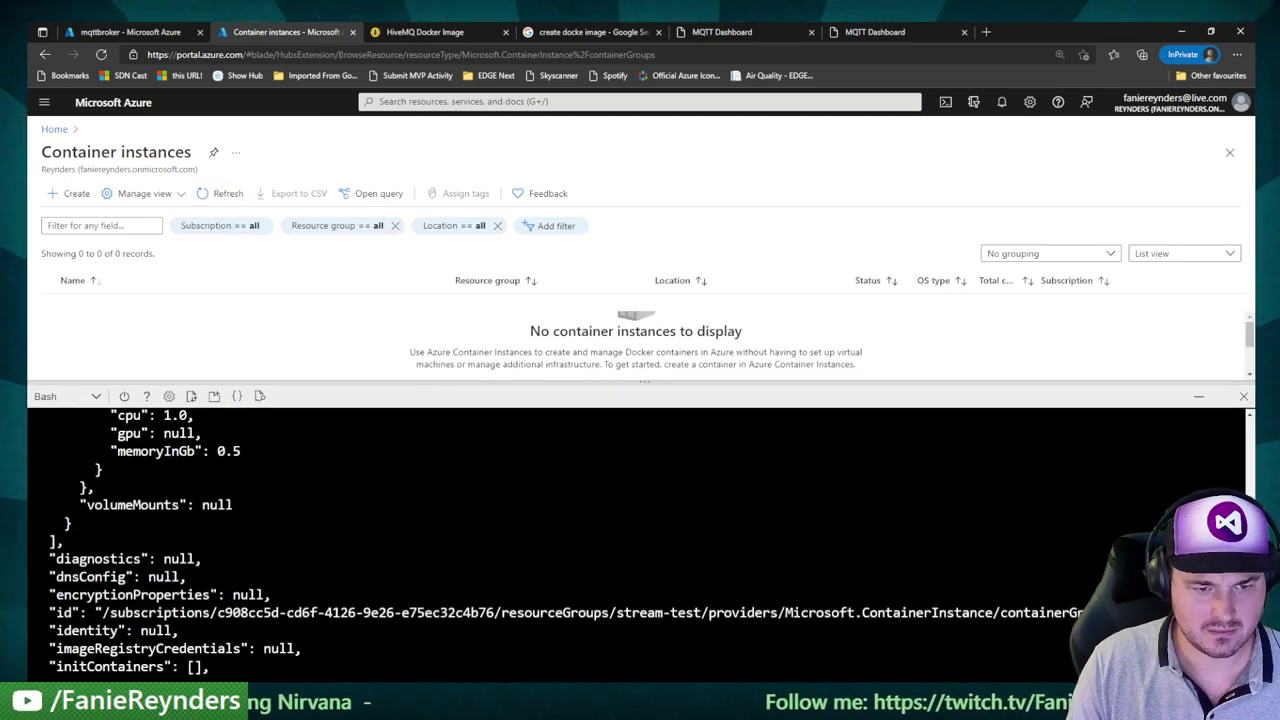
{"action": "scroll", "coordinate": [640, 540], "scroll_direction": "up", "scroll_amount": 15}
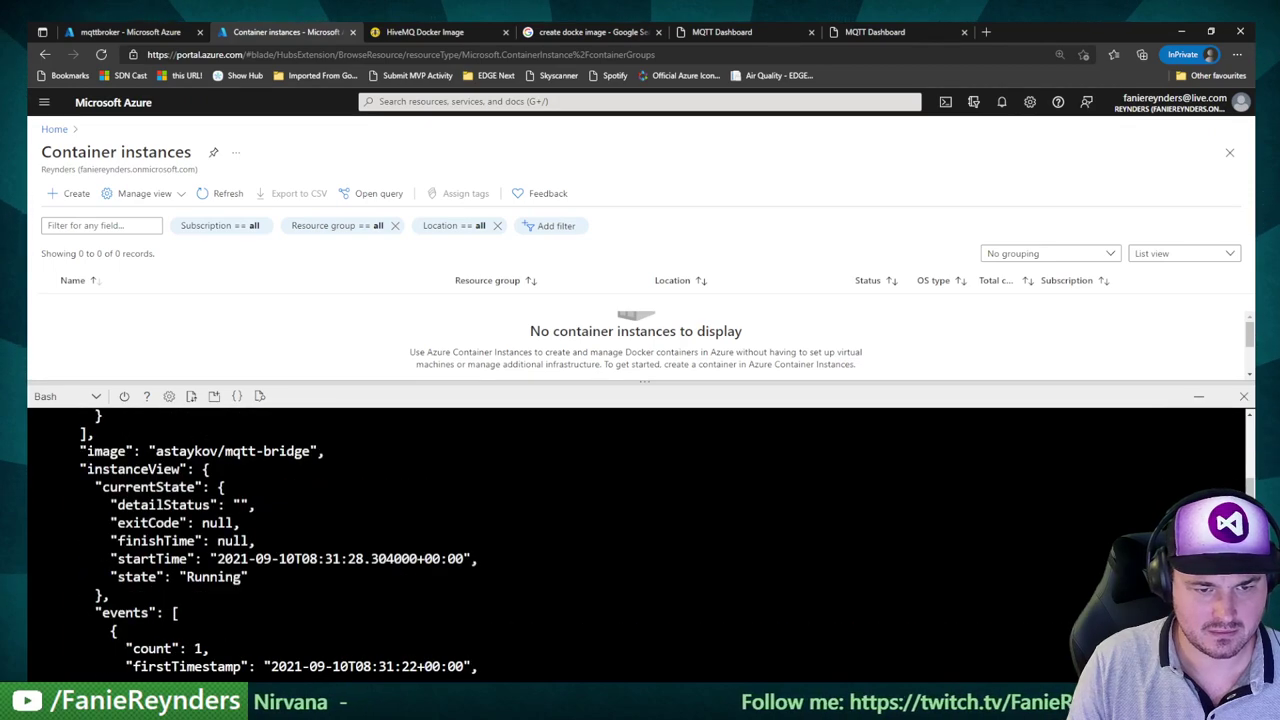
{"action": "scroll", "coordinate": [640, 540], "scroll_direction": "up", "scroll_amount": 10}
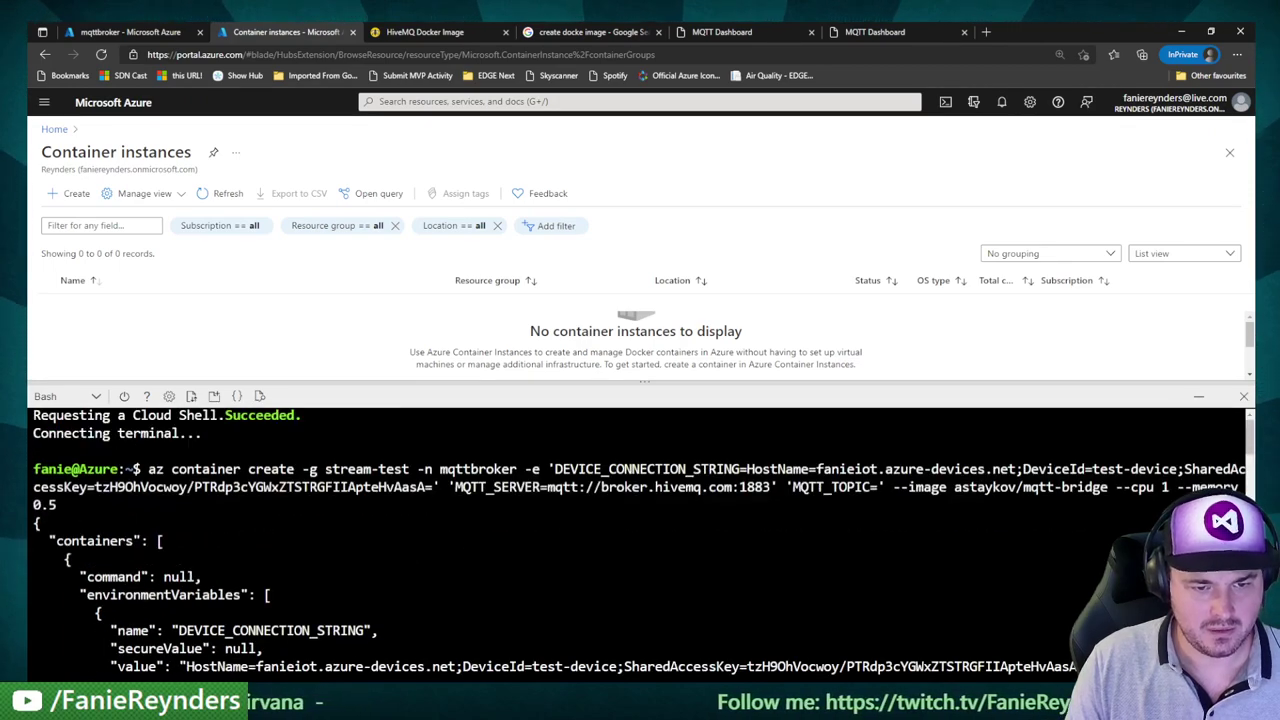
{"action": "scroll", "coordinate": [640, 540], "scroll_direction": "down", "scroll_amount": 20}
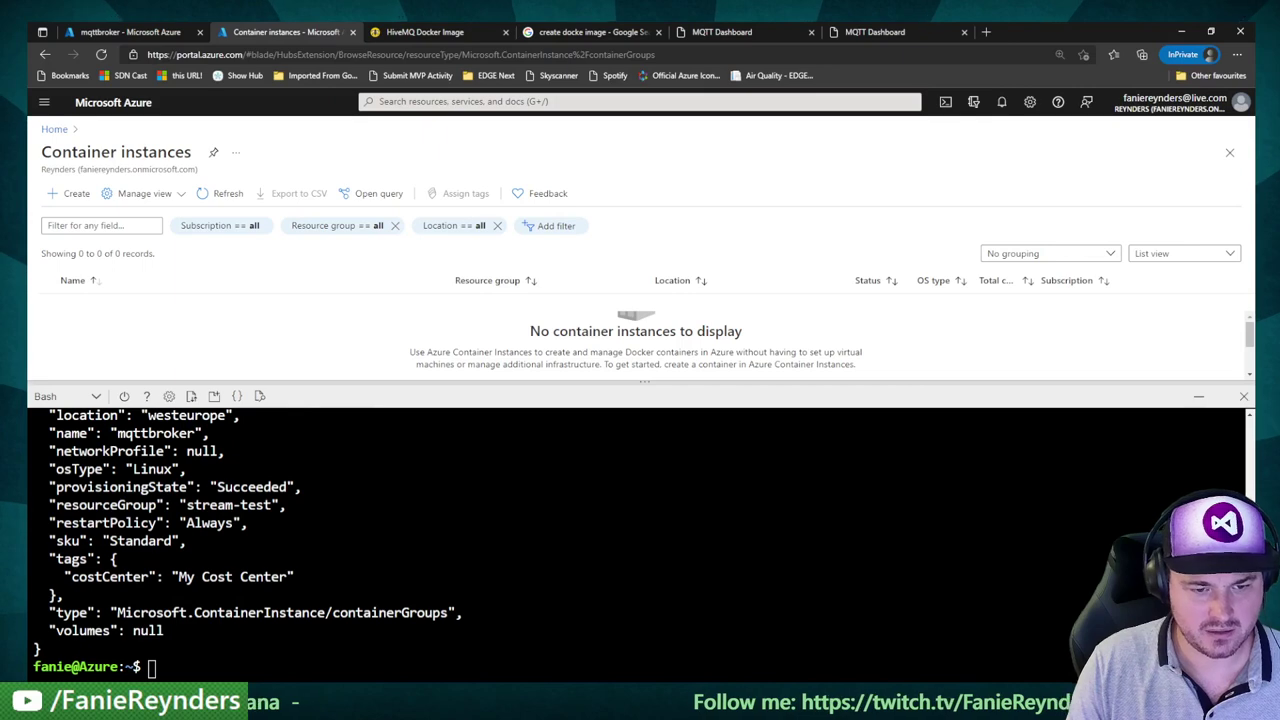
{"action": "scroll", "coordinate": [640, 540], "scroll_direction": "up", "scroll_amount": 6}
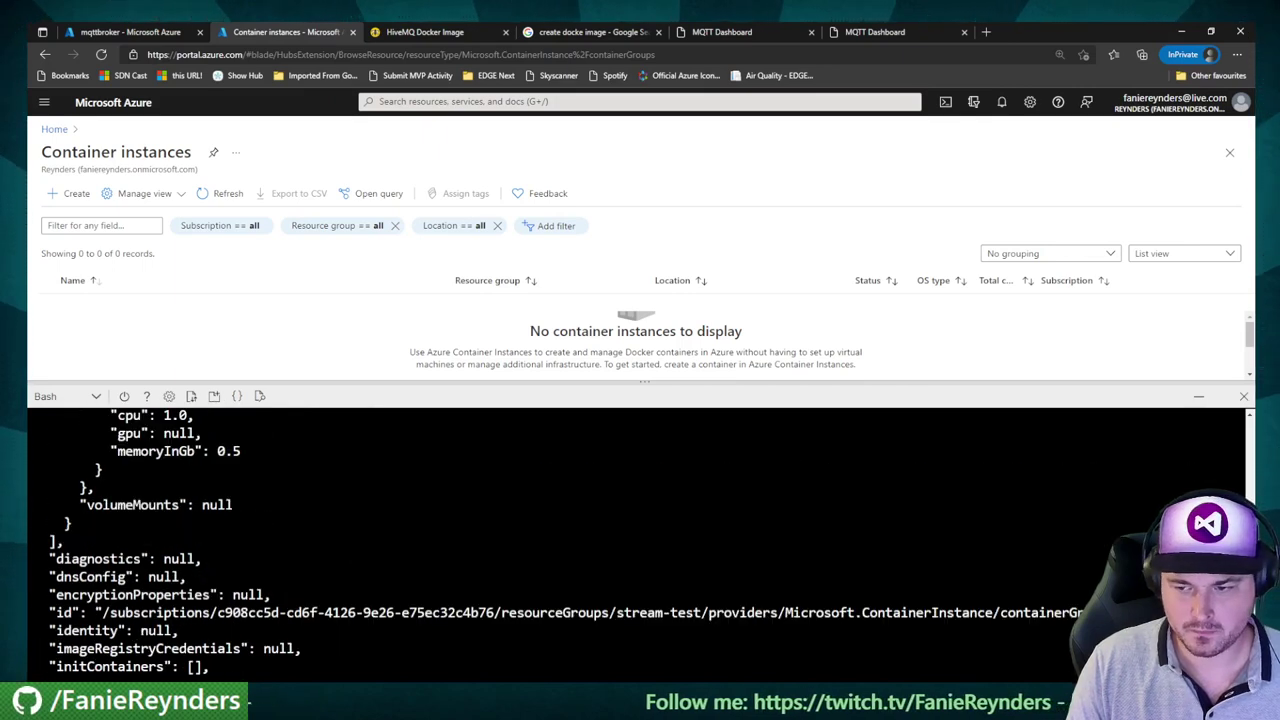
{"action": "scroll", "coordinate": [640, 540], "scroll_direction": "up", "scroll_amount": 5}
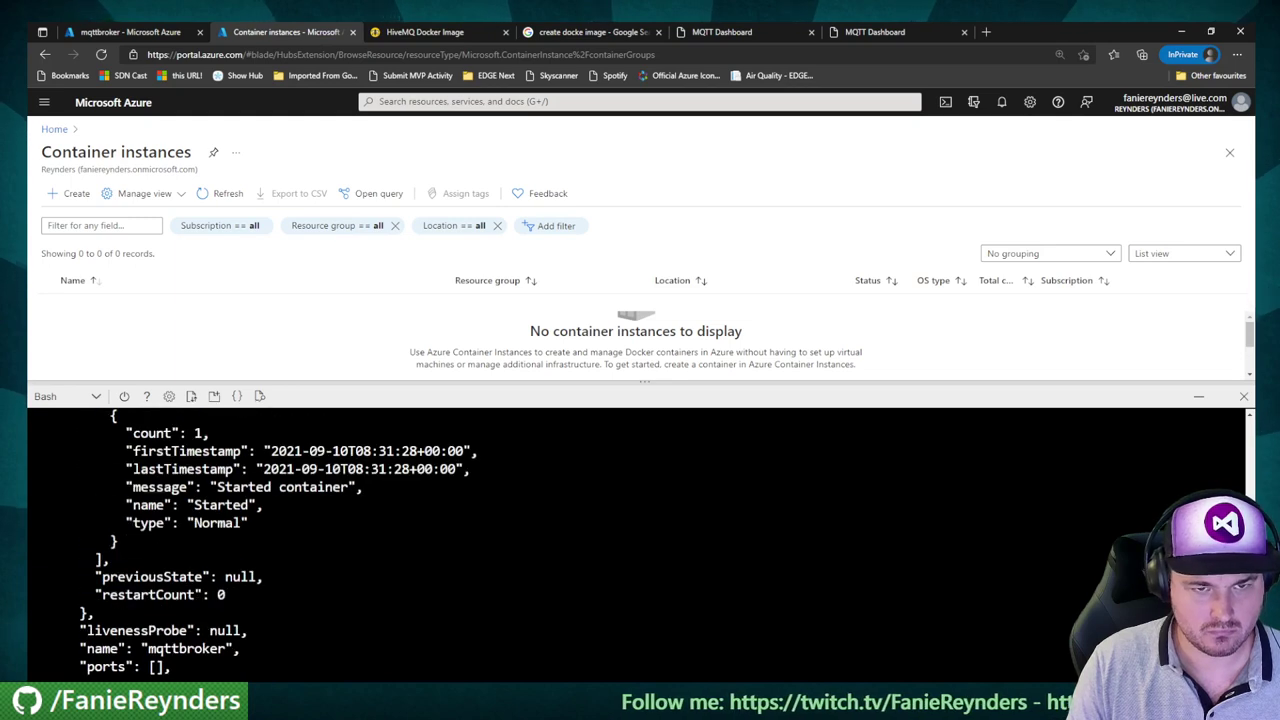
{"action": "scroll", "coordinate": [640, 540], "scroll_direction": "up", "scroll_amount": 3}
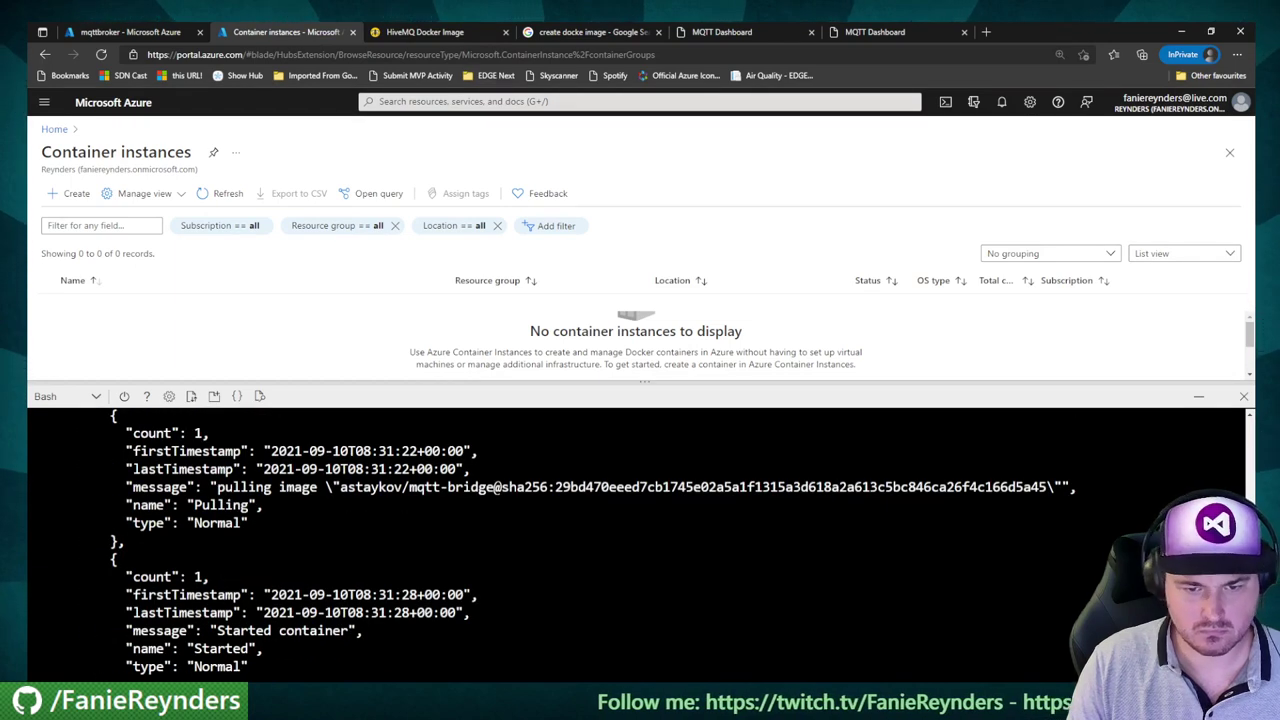
{"action": "scroll", "coordinate": [640, 540], "scroll_direction": "up", "scroll_amount": 5}
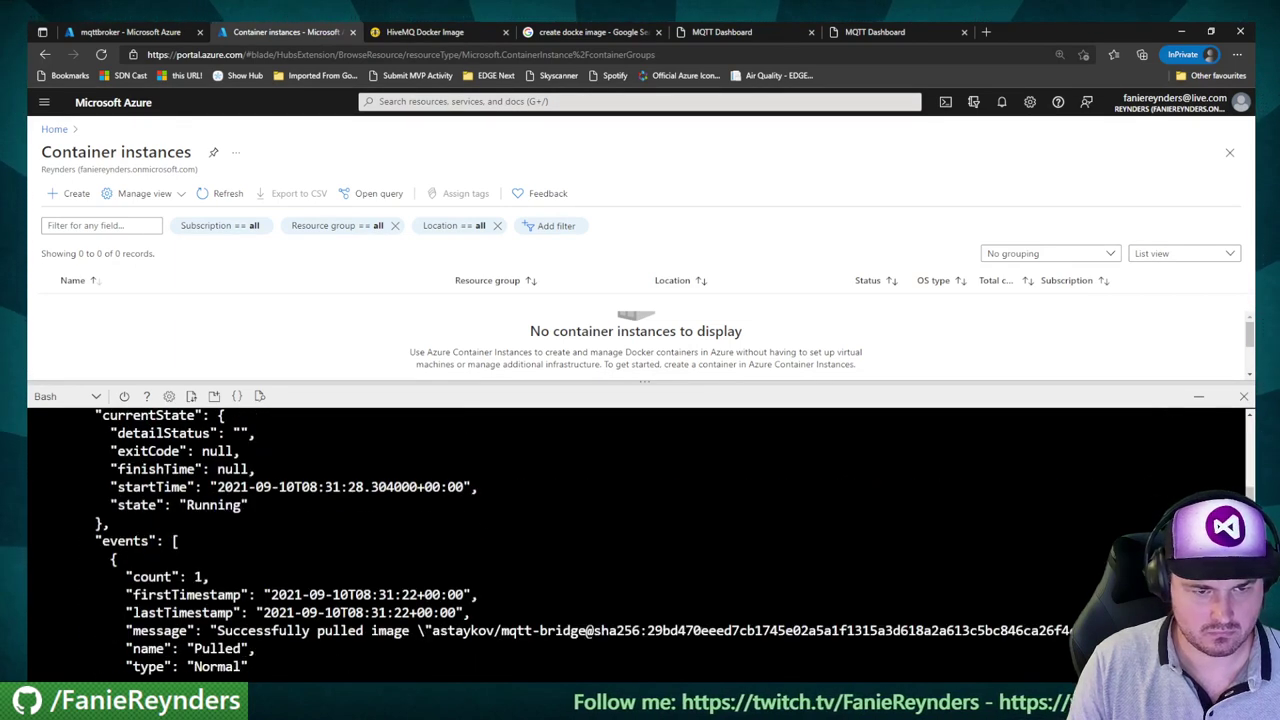
{"action": "scroll", "coordinate": [640, 540], "scroll_direction": "up", "scroll_amount": 8}
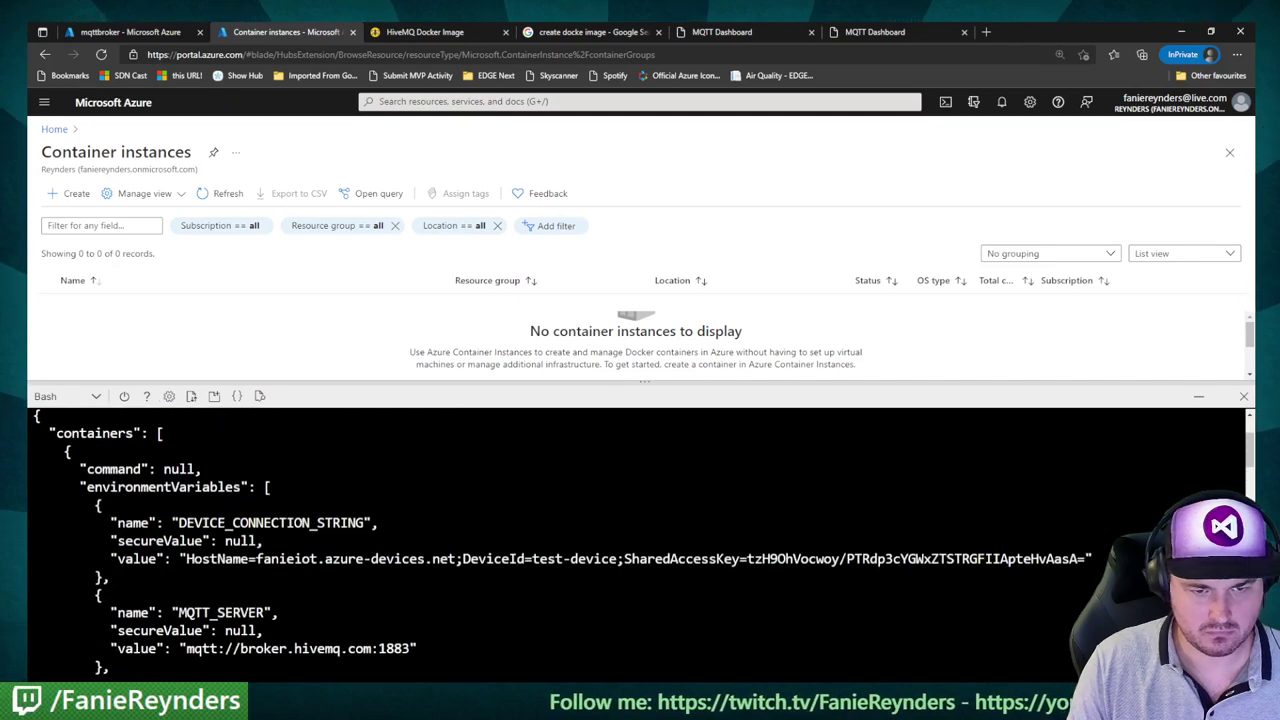
{"action": "scroll", "coordinate": [640, 540], "scroll_direction": "up", "scroll_amount": 2}
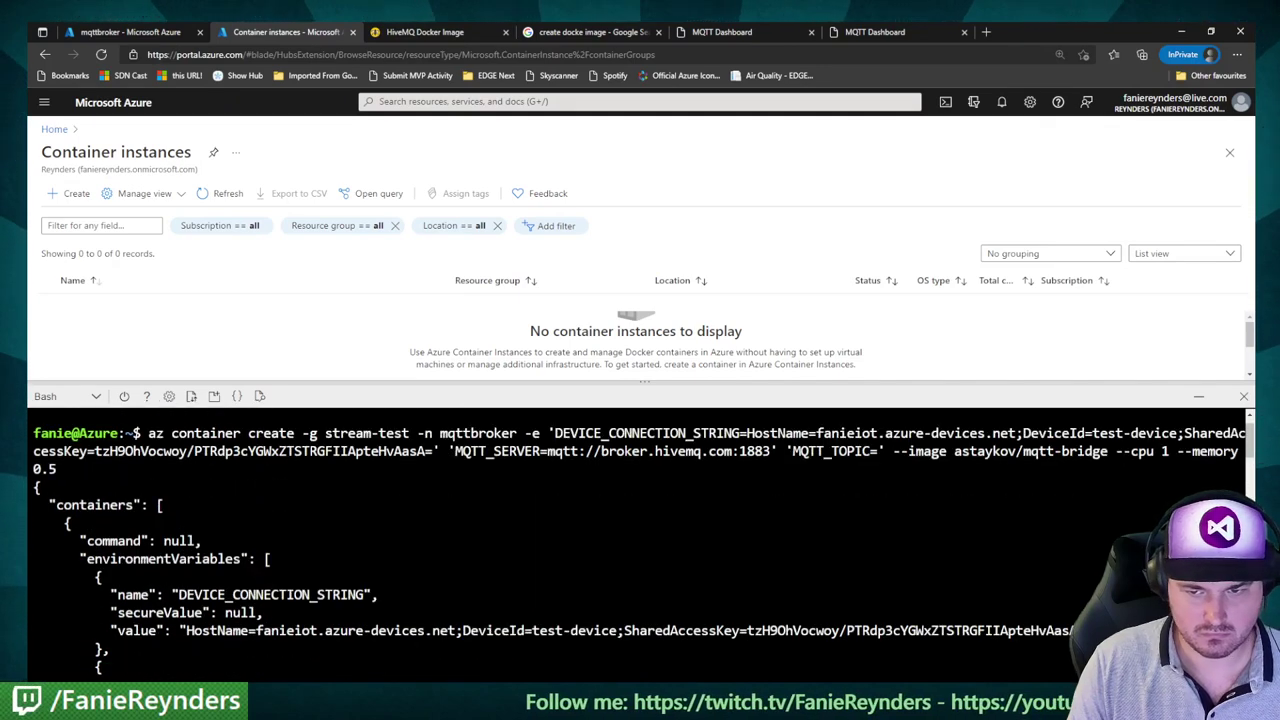
{"action": "scroll", "coordinate": [640, 540], "scroll_direction": "down", "scroll_amount": 10}
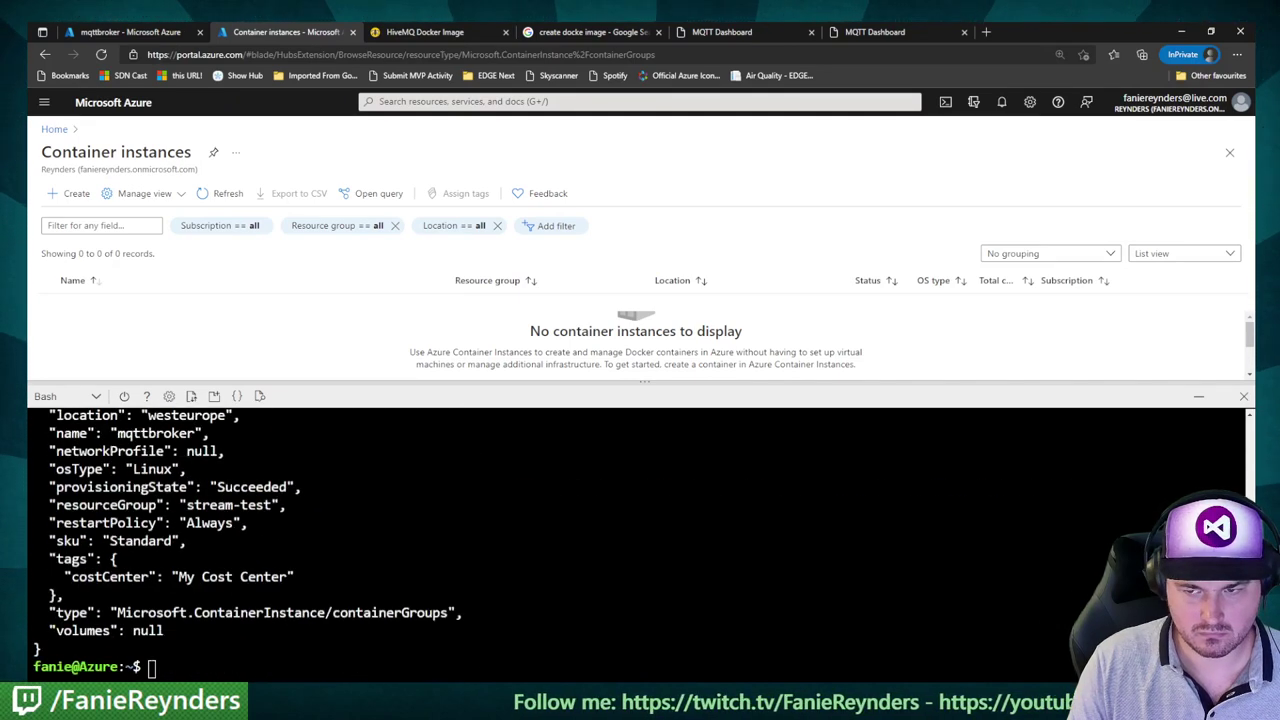
{"action": "left_click", "coordinate": [206, 194]}
{"action": "scroll", "coordinate": [383, 371], "scroll_direction": "down", "scroll_amount": 2}
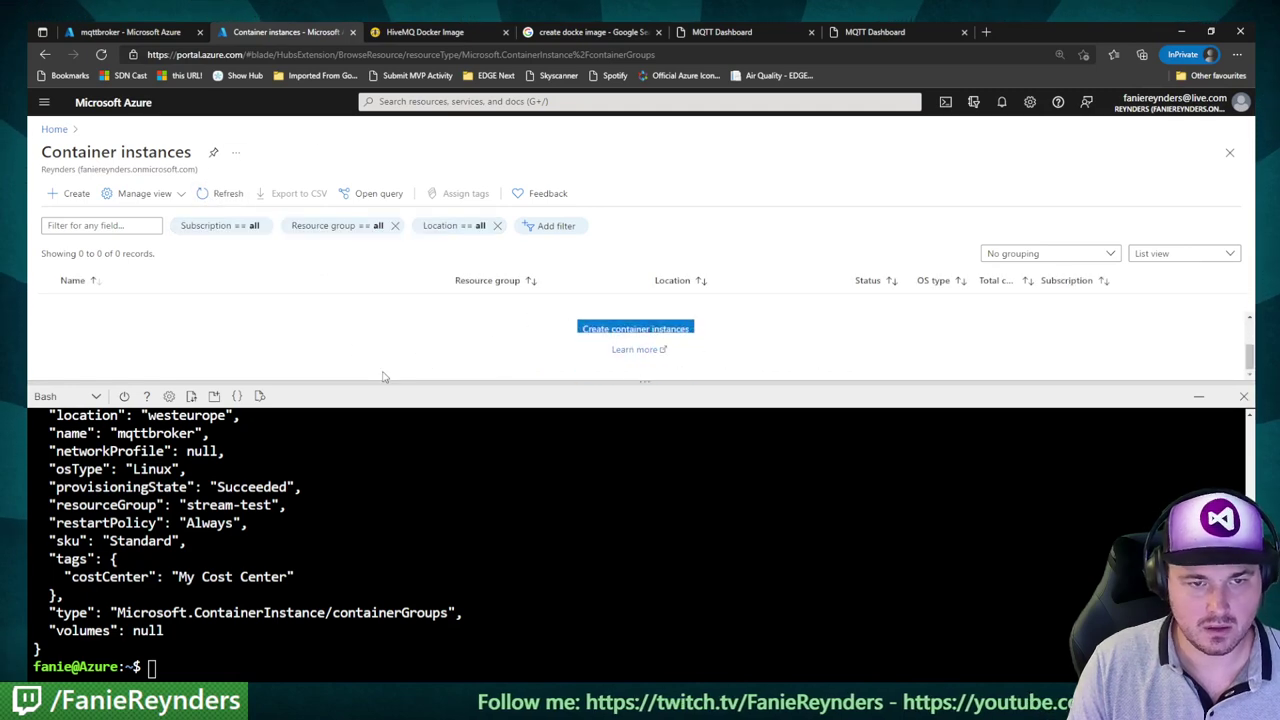
Close Cloud Shell and open the stream-test resource group from Resource groups.
{"action": "left_click", "coordinate": [55, 129]}
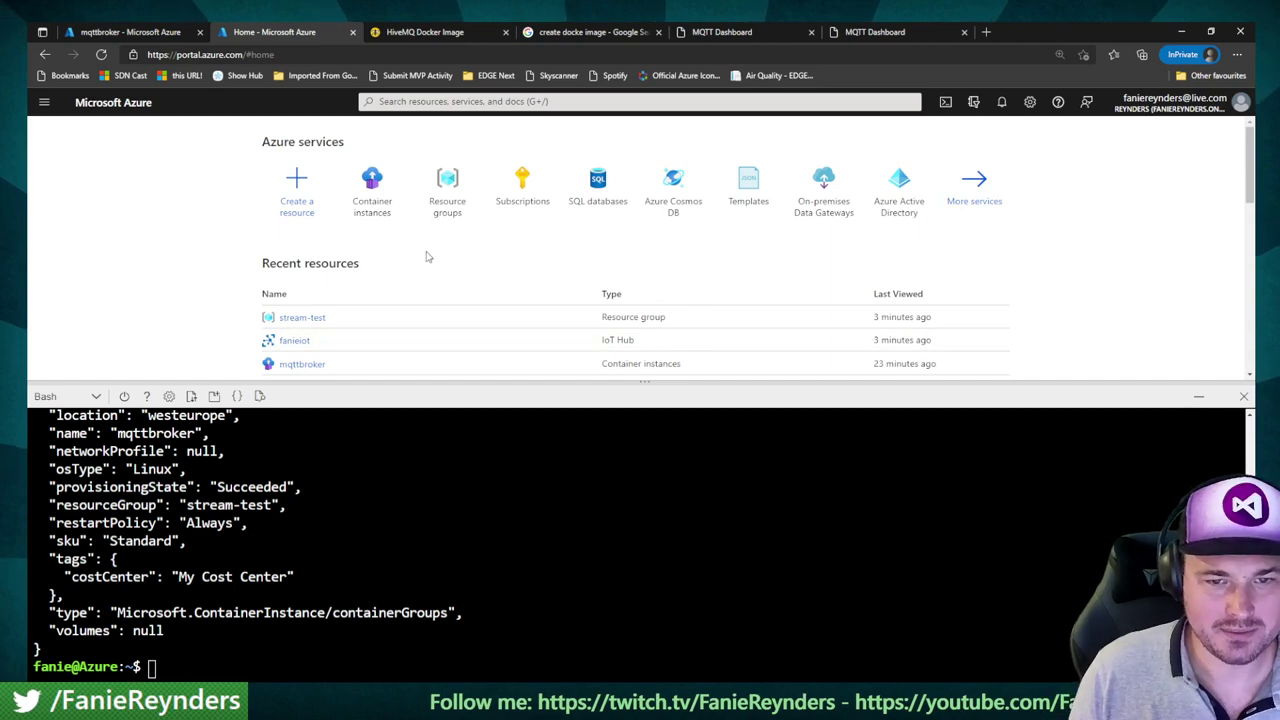
{"action": "left_click", "coordinate": [436, 218]}
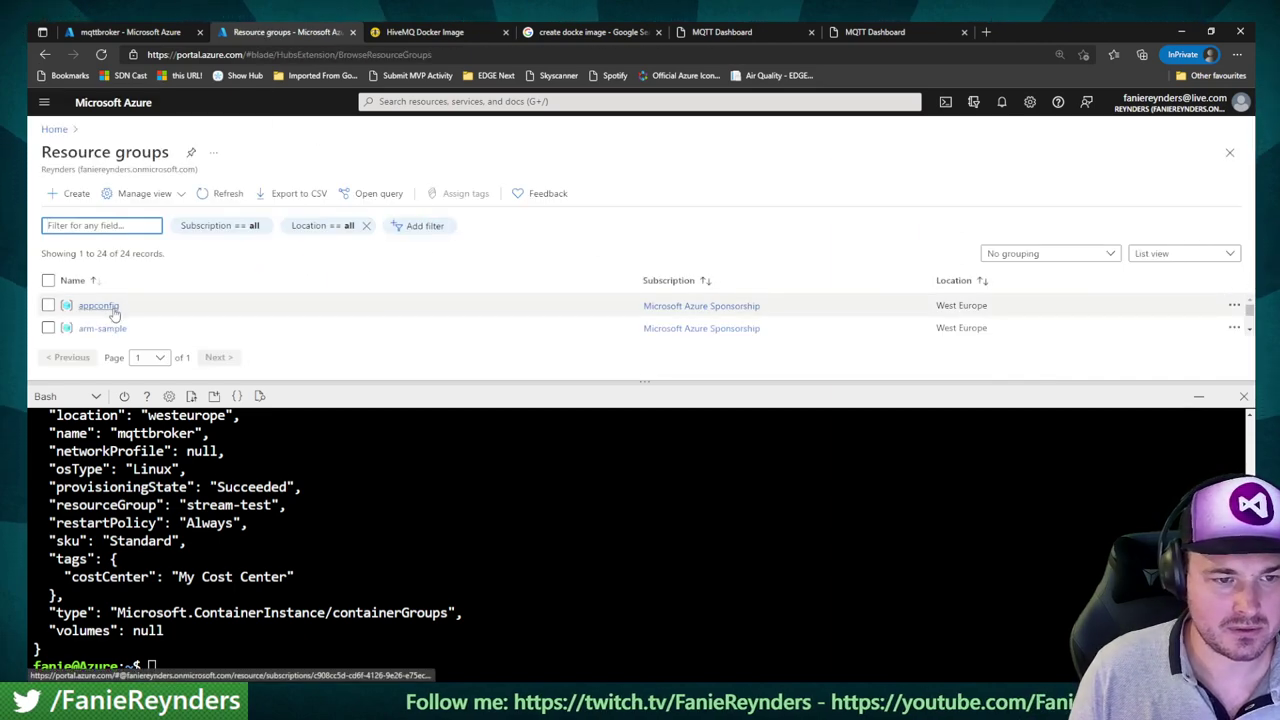
{"action": "scroll", "coordinate": [114, 309], "scroll_direction": "down", "scroll_amount": 1}
{"action": "left_click", "coordinate": [1217, 400]}
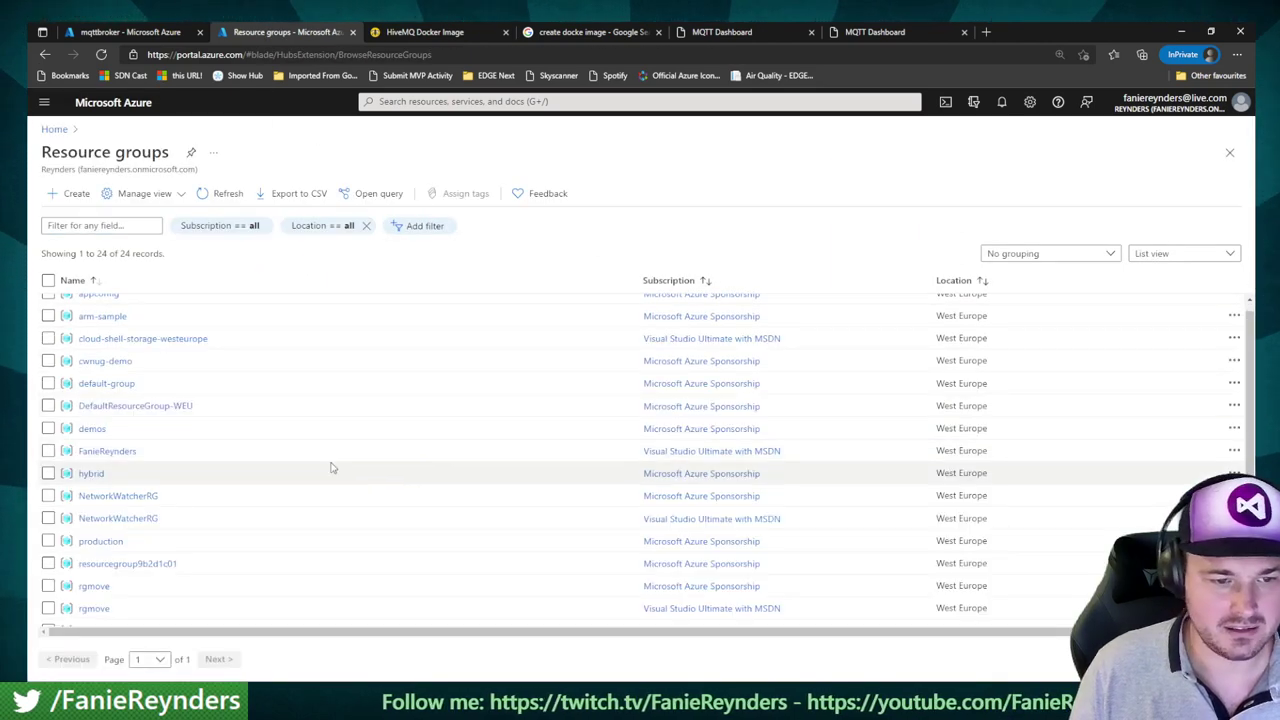
{"action": "scroll", "coordinate": [329, 466], "scroll_direction": "down", "scroll_amount": 3}
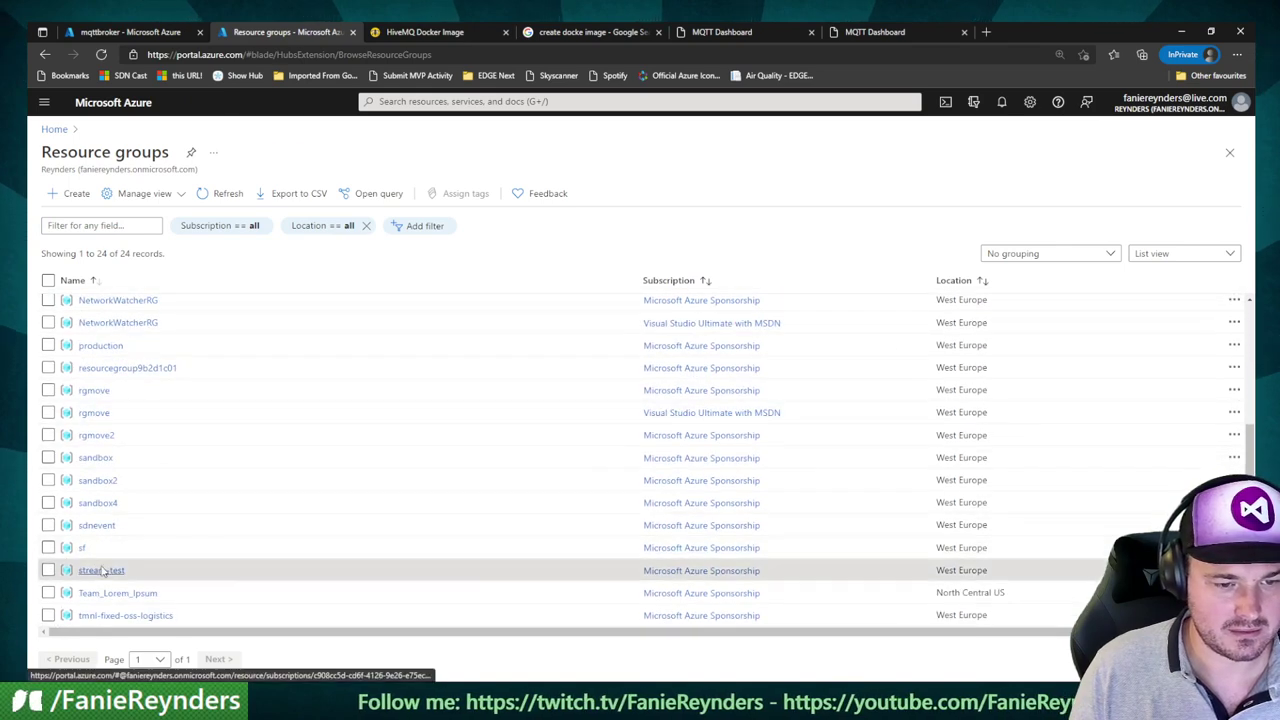
{"action": "left_click", "coordinate": [95, 570]}
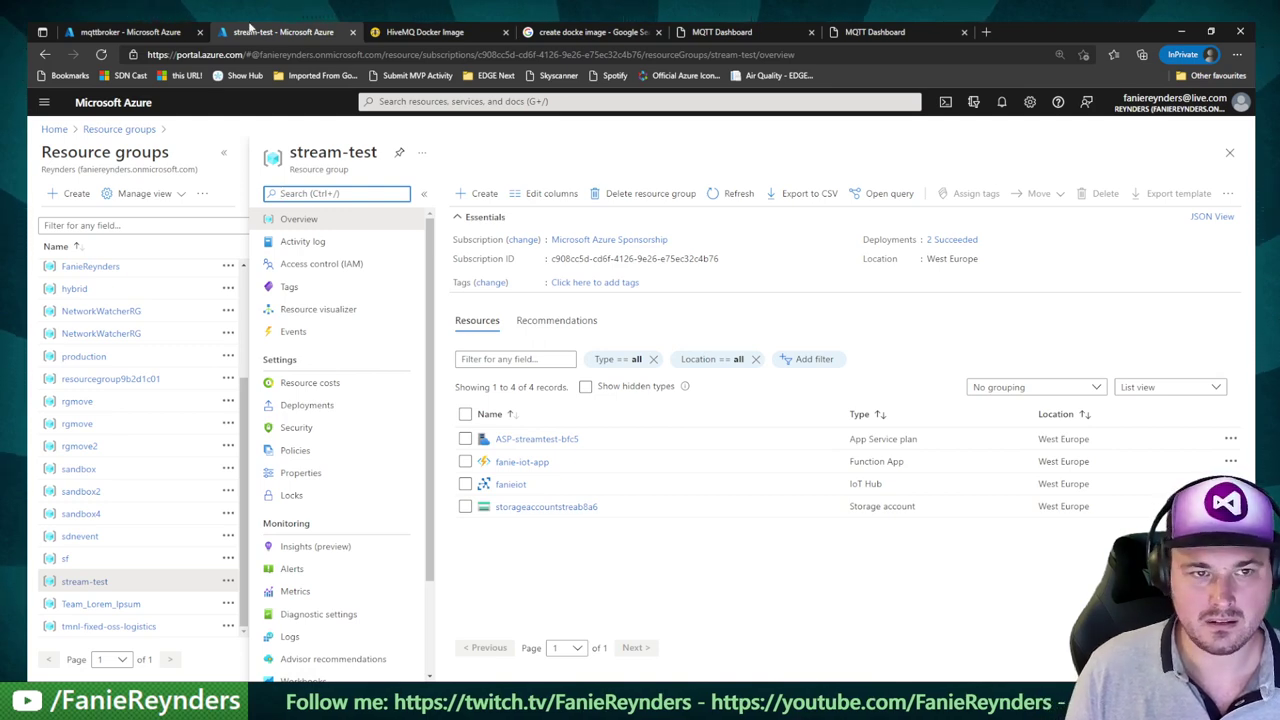
Refresh mqttbroker to see it Running with 0 restarts, then reopen the stream-test overview.
{"action": "left_click", "coordinate": [117, 31]}
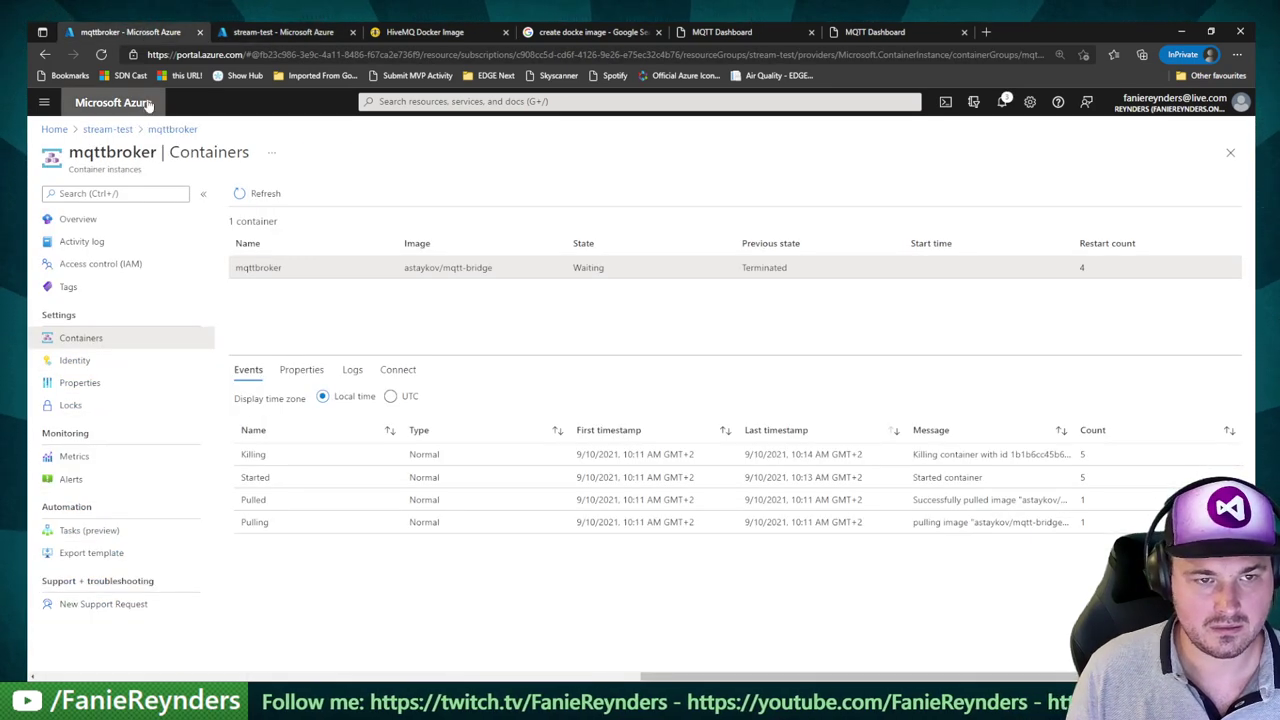
{"action": "left_click", "coordinate": [239, 194]}
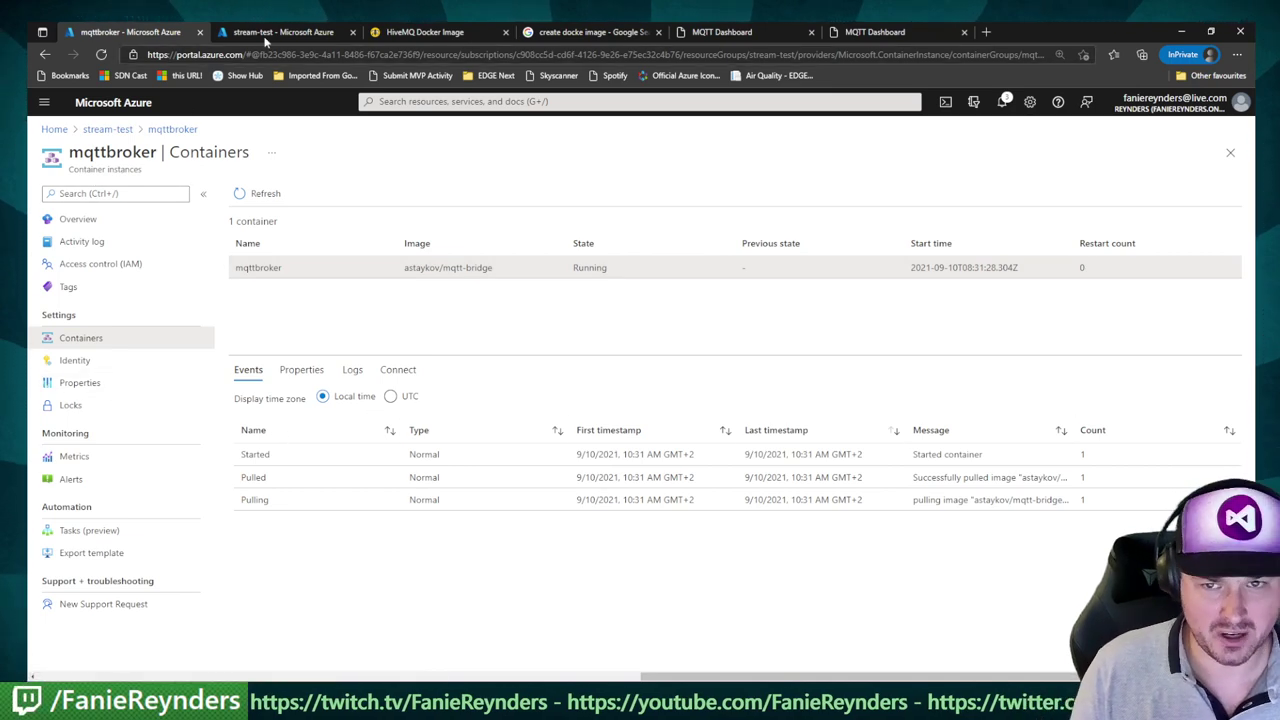
{"action": "left_click", "coordinate": [266, 33]}
{"action": "left_click", "coordinate": [140, 129]}
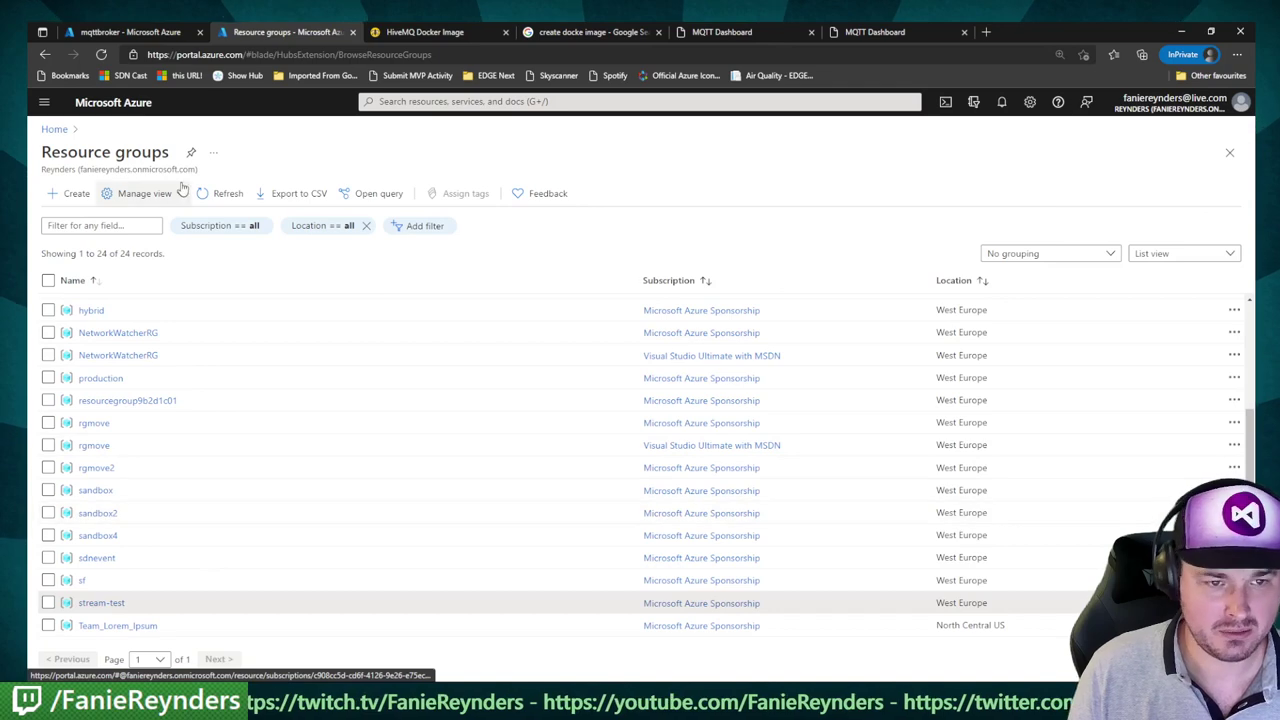
{"action": "left_click", "coordinate": [101, 603]}
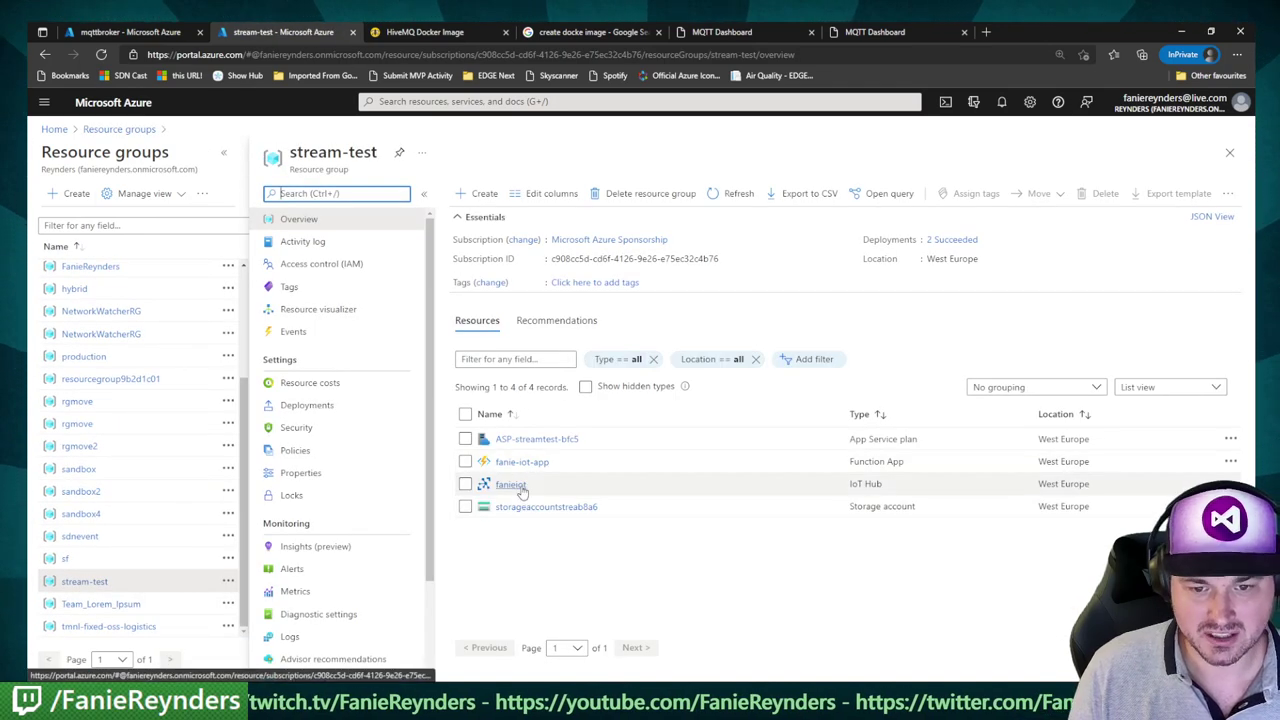
Open the fanieiot IoT Hub overview and check its usage charts showing 4 messages today.
{"action": "left_click", "coordinate": [521, 490]}
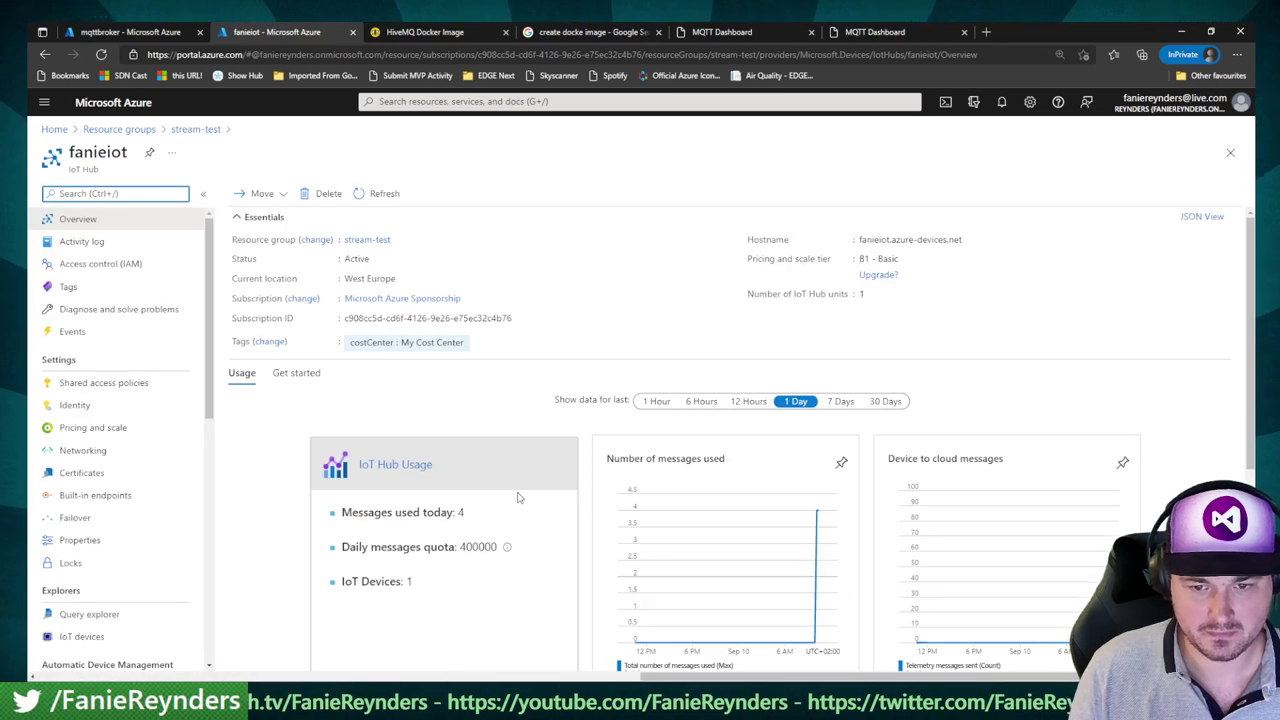
{"action": "scroll", "coordinate": [835, 583], "scroll_direction": "down", "scroll_amount": 2}
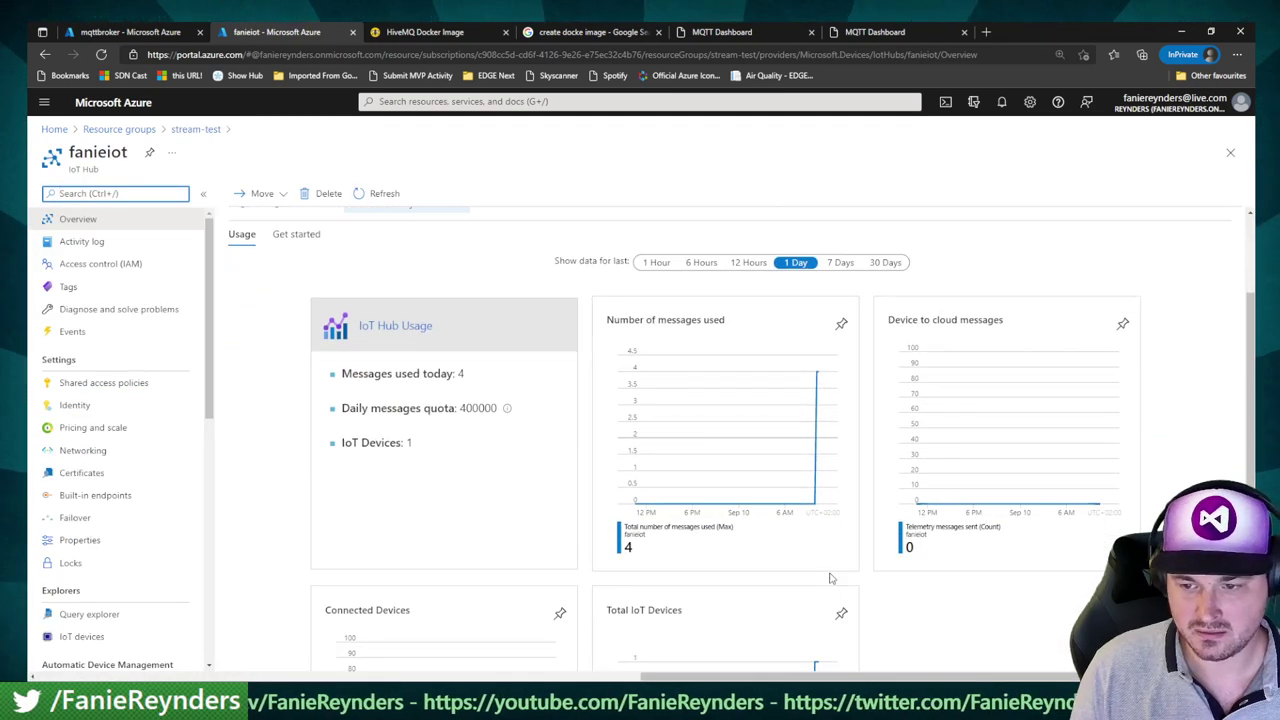
{"action": "scroll", "coordinate": [825, 582], "scroll_direction": "down", "scroll_amount": 2}
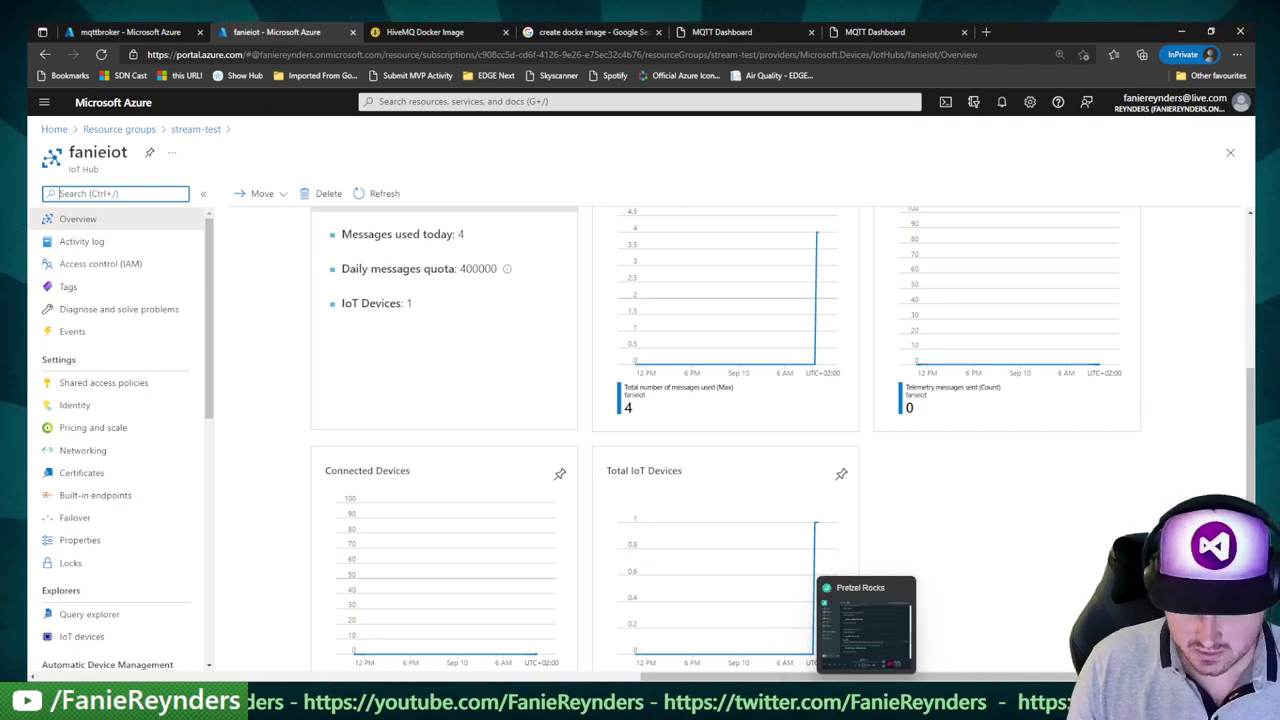
{"action": "left_click", "coordinate": [1195, 662]}
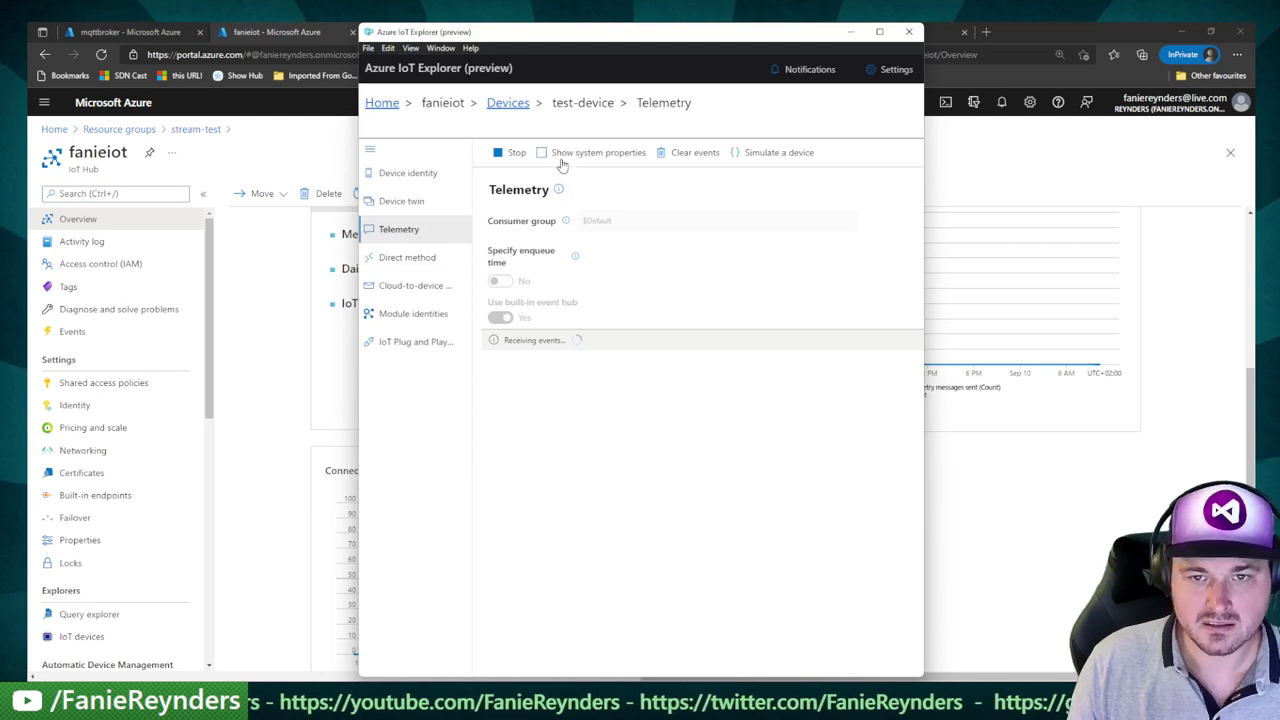
Stop and restart test-device telemetry monitoring in Azure IoT Explorer.
{"action": "left_click", "coordinate": [521, 153]}
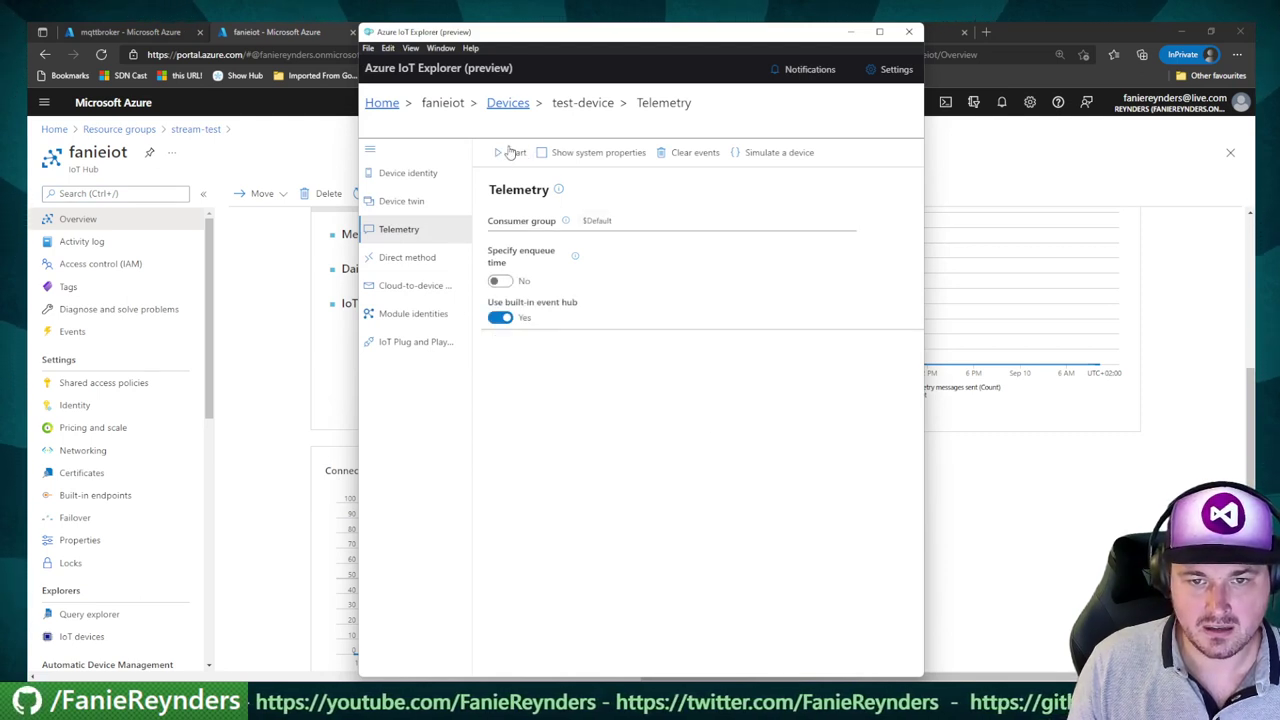
{"action": "left_click", "coordinate": [510, 152]}
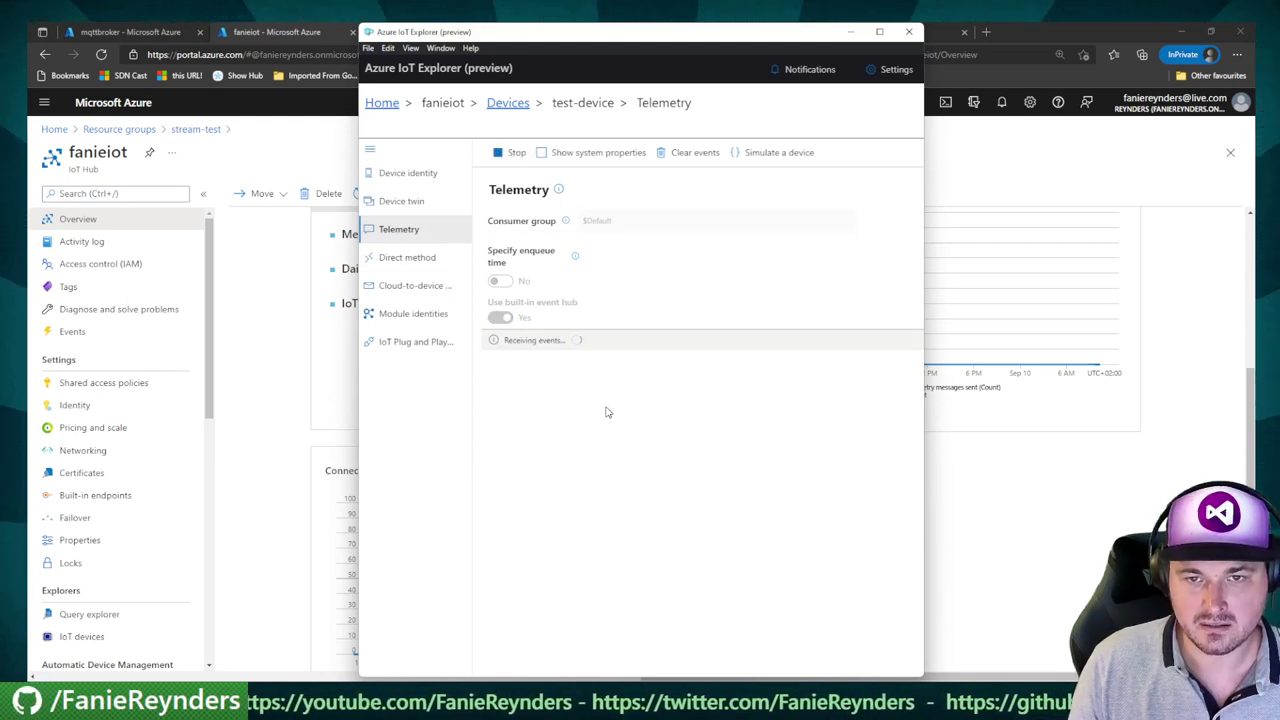
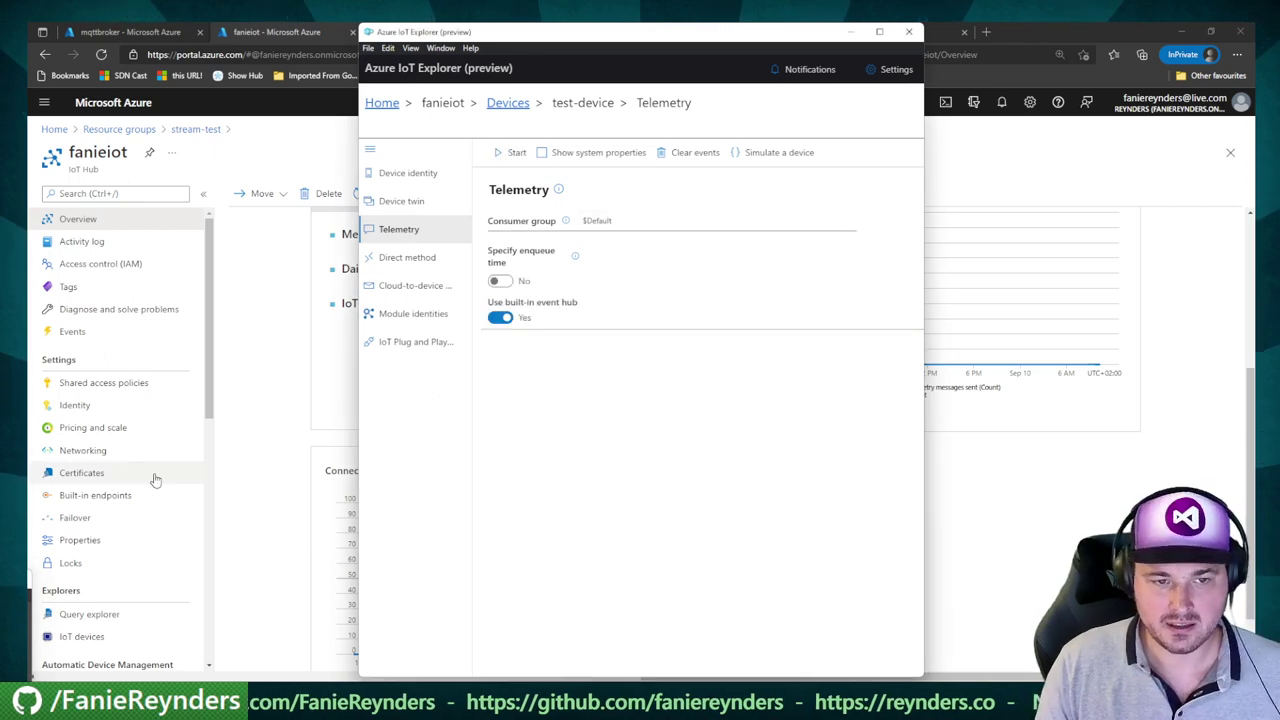
Enable the IoTHubListener function of fanie-iot-app in the stream-test resource group.
{"action": "left_click", "coordinate": [122, 130]}
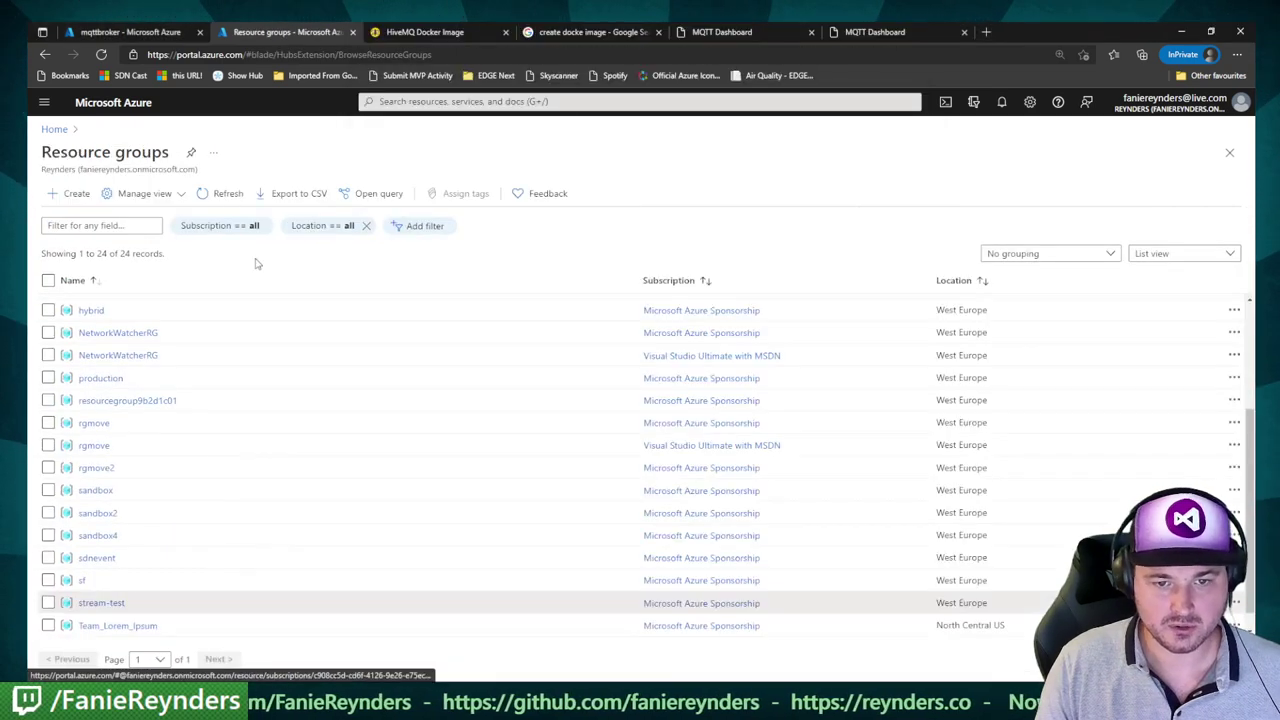
{"action": "left_click", "coordinate": [90, 606]}
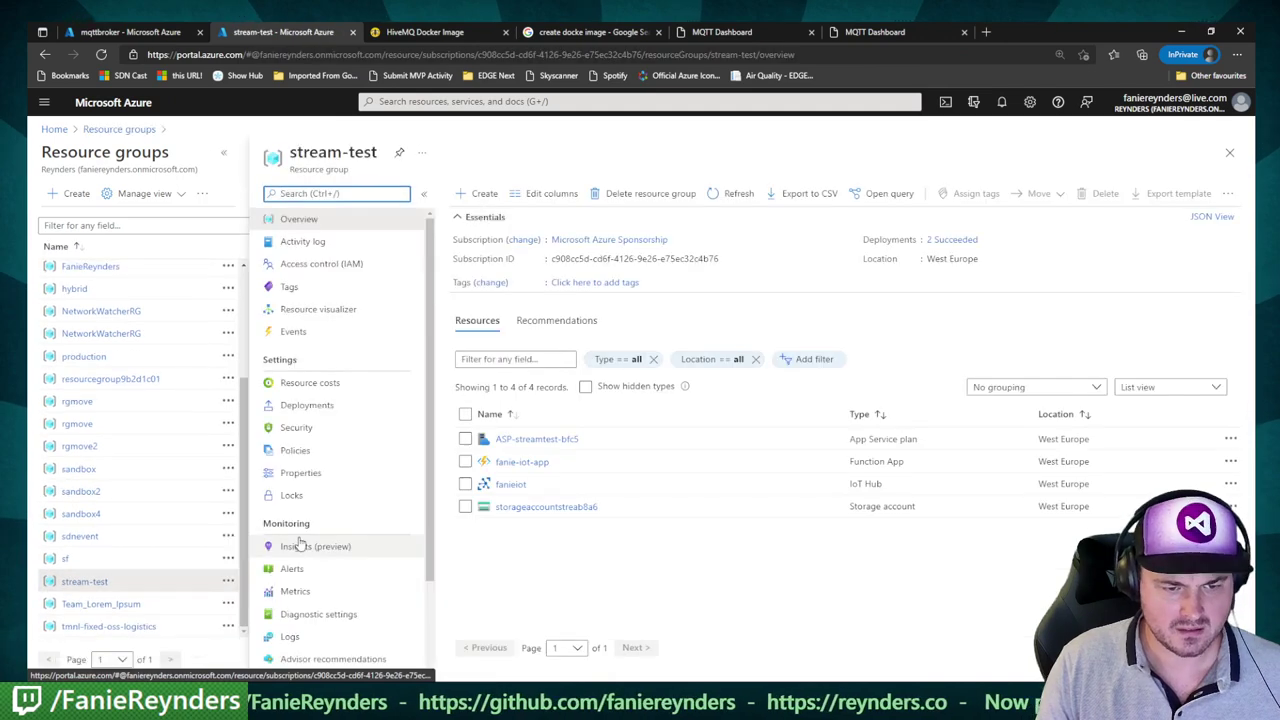
{"action": "left_click", "coordinate": [522, 462]}
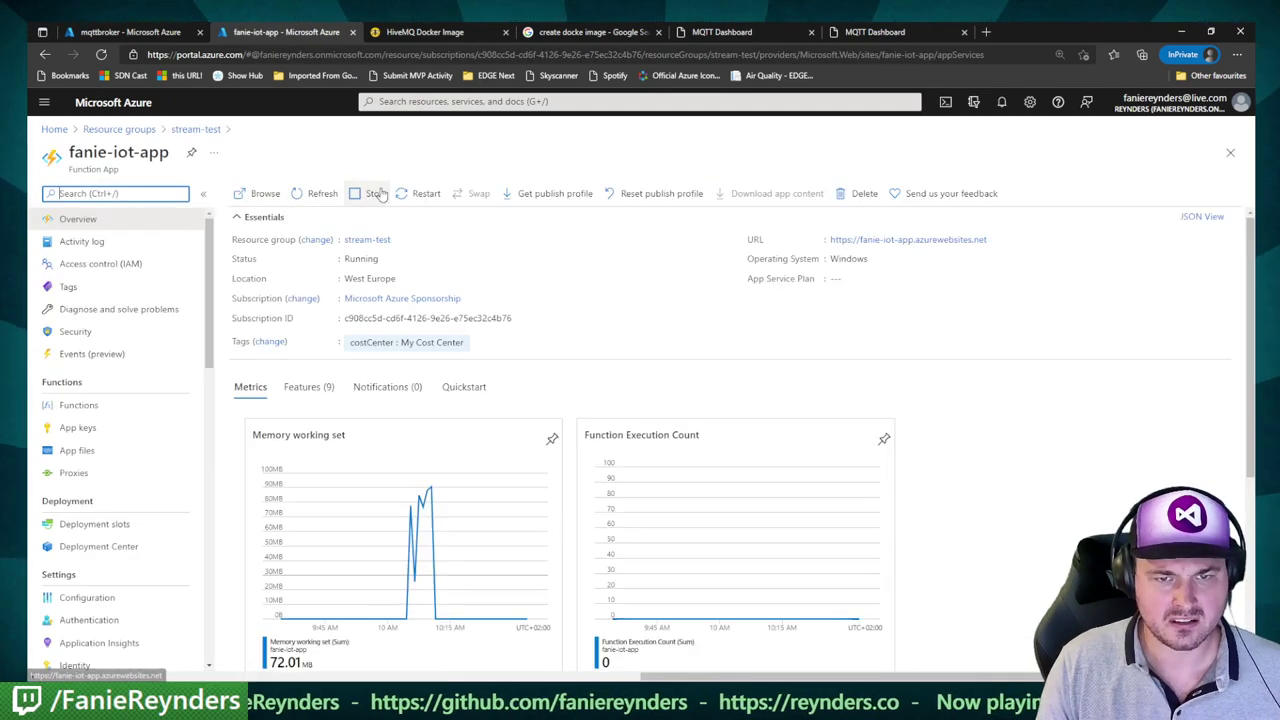
{"action": "left_click", "coordinate": [74, 404]}
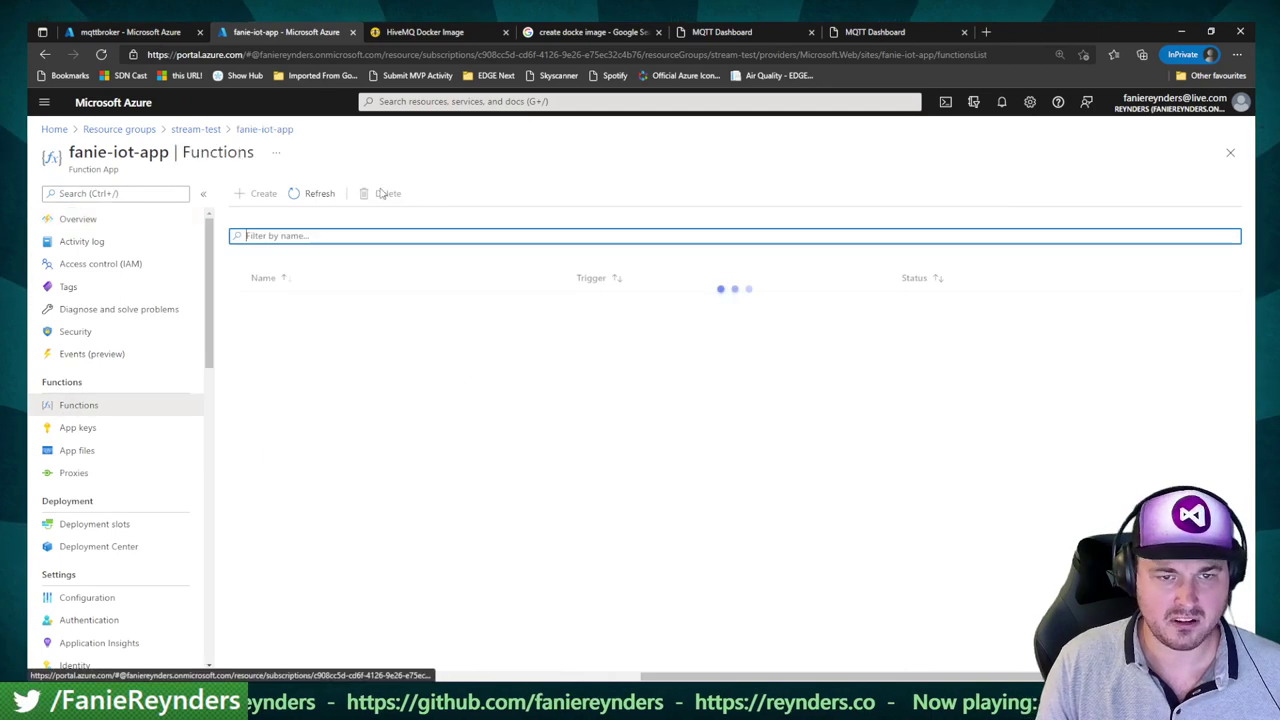
{"action": "left_click", "coordinate": [284, 305]}
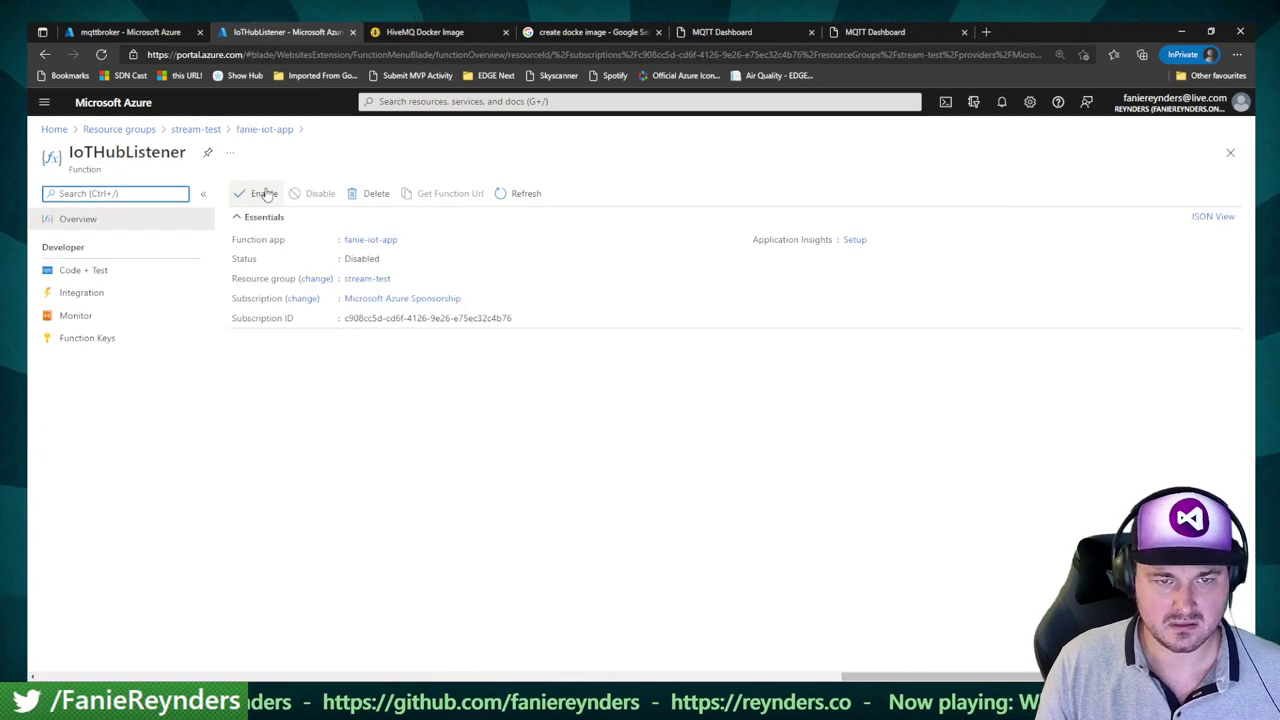
{"action": "left_click", "coordinate": [268, 199]}
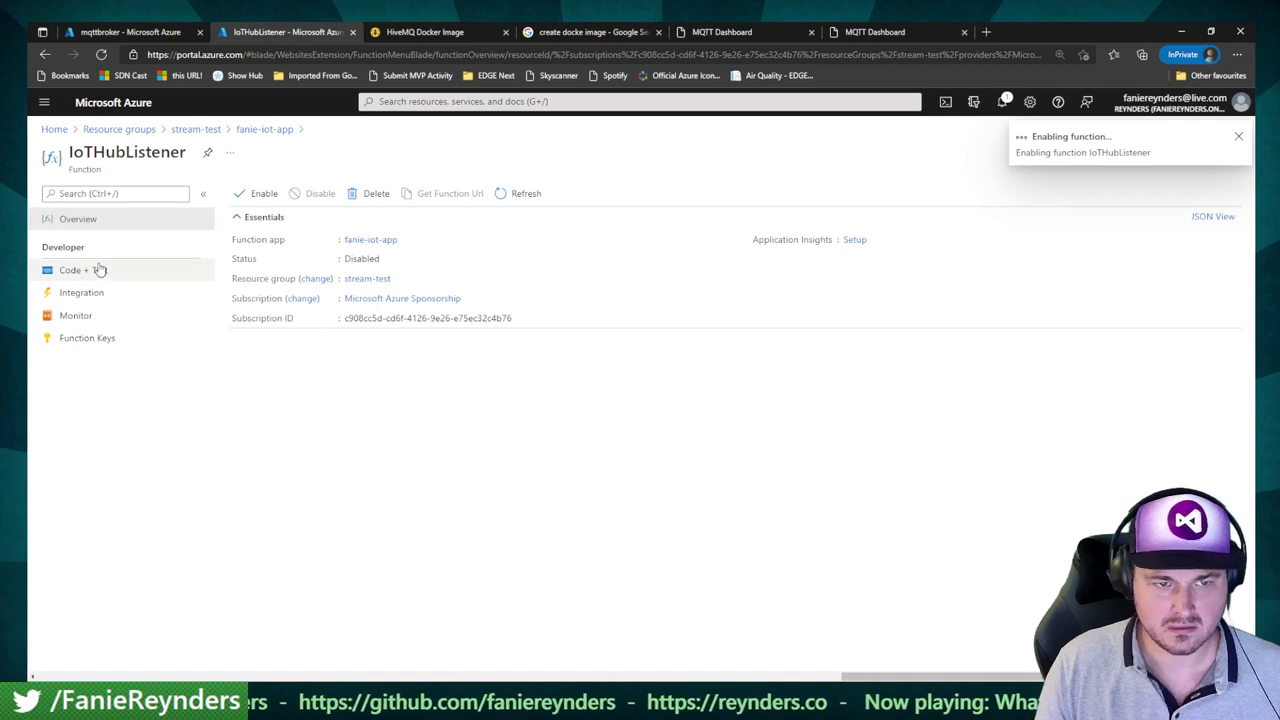
Review the function's Integration and Monitor pages, then open Code + Test with the live log stream.
{"action": "left_click", "coordinate": [98, 294]}
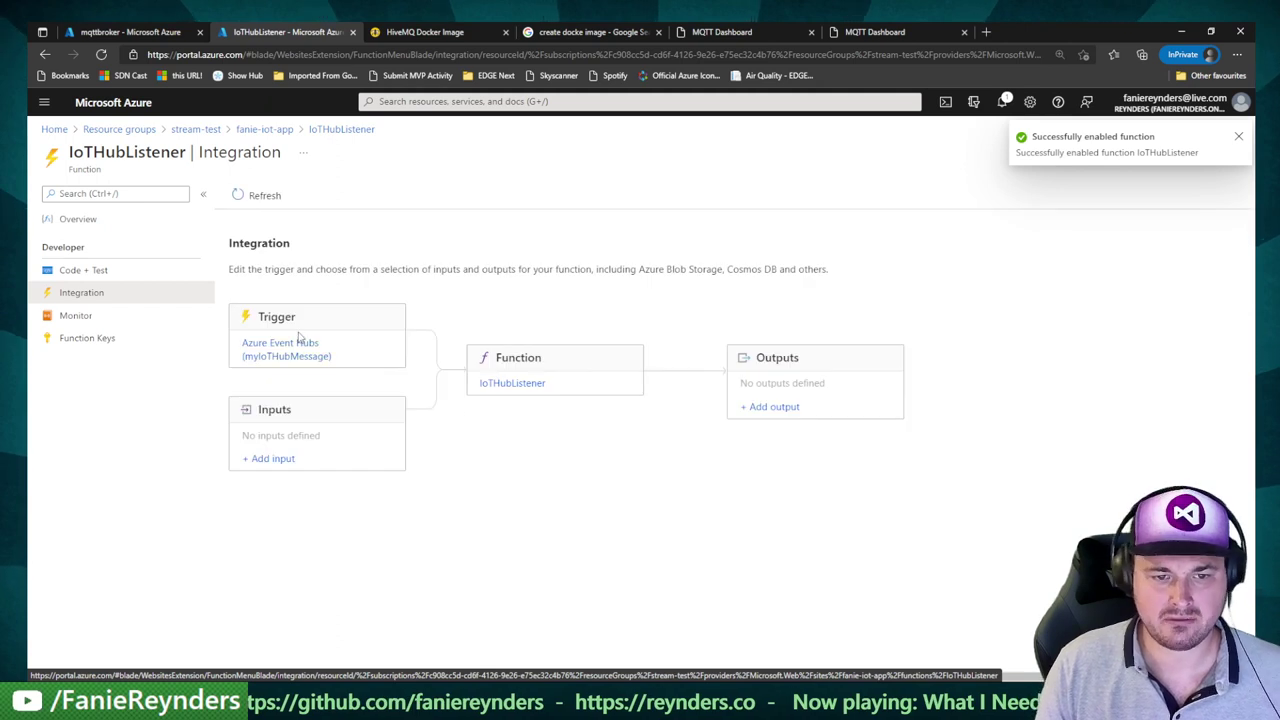
{"action": "left_click", "coordinate": [89, 316]}
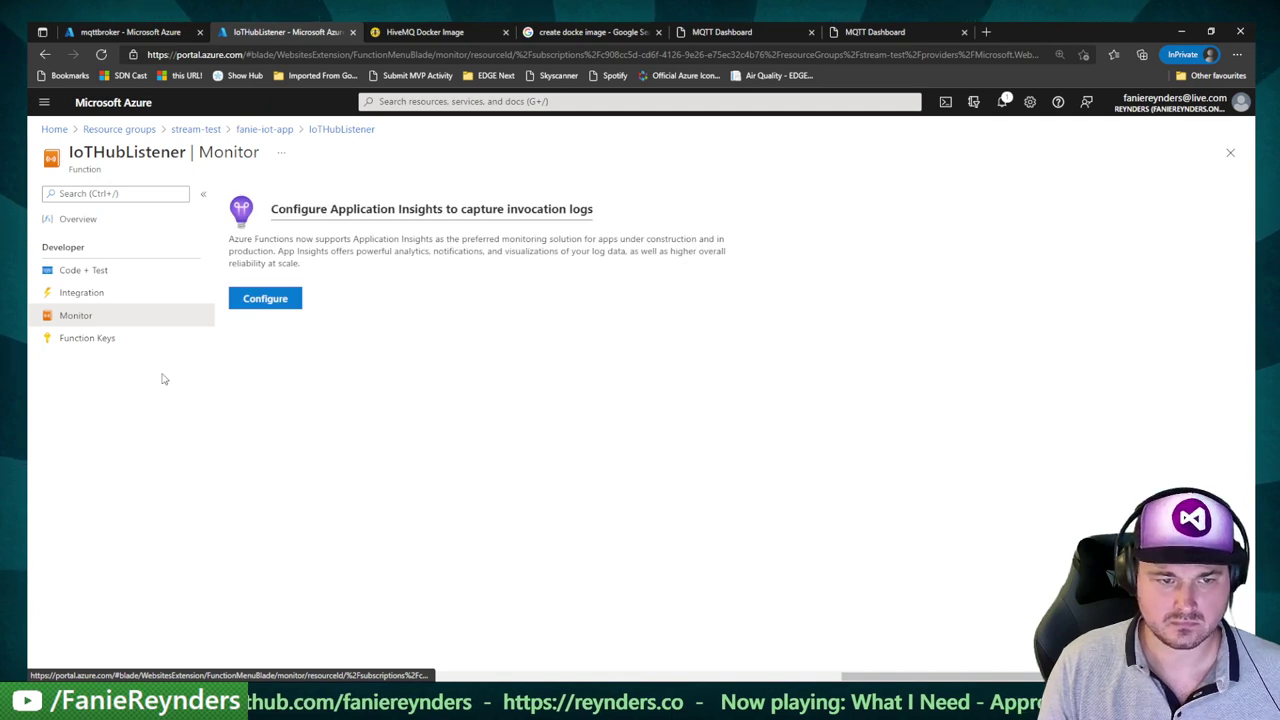
{"action": "left_click", "coordinate": [95, 270]}
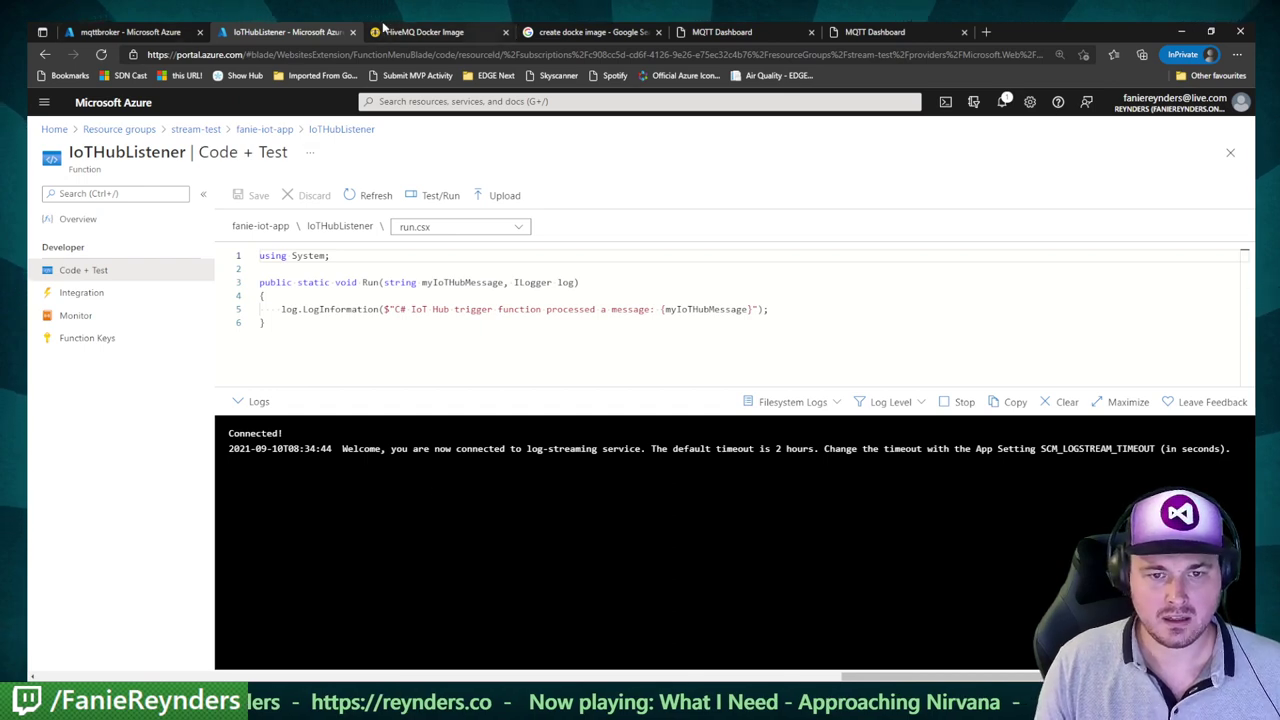
{"action": "left_click", "coordinate": [420, 32]}
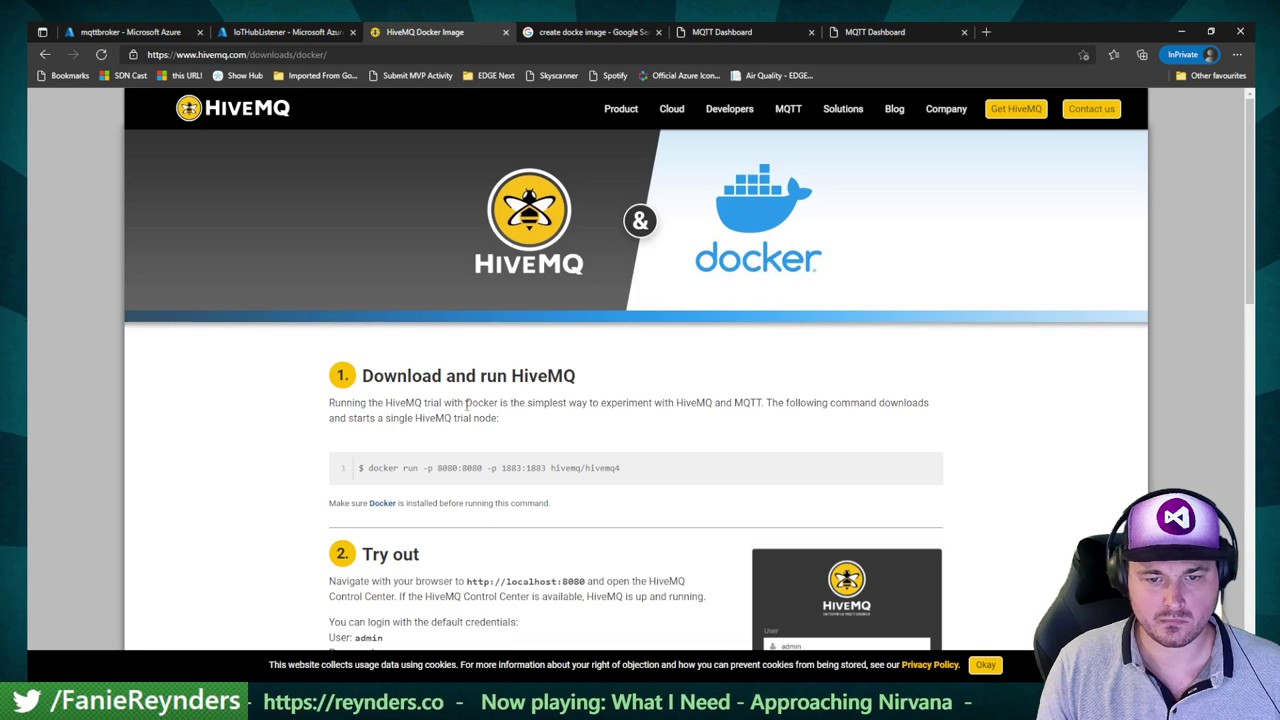
Scroll through the HiveMQ Docker instructions, close that page, and launch the MQTT Websocket client from the MQTT Dashboard.
{"action": "scroll", "coordinate": [466, 403], "scroll_direction": "down", "scroll_amount": 2}
{"action": "scroll", "coordinate": [467, 405], "scroll_direction": "down", "scroll_amount": 2}
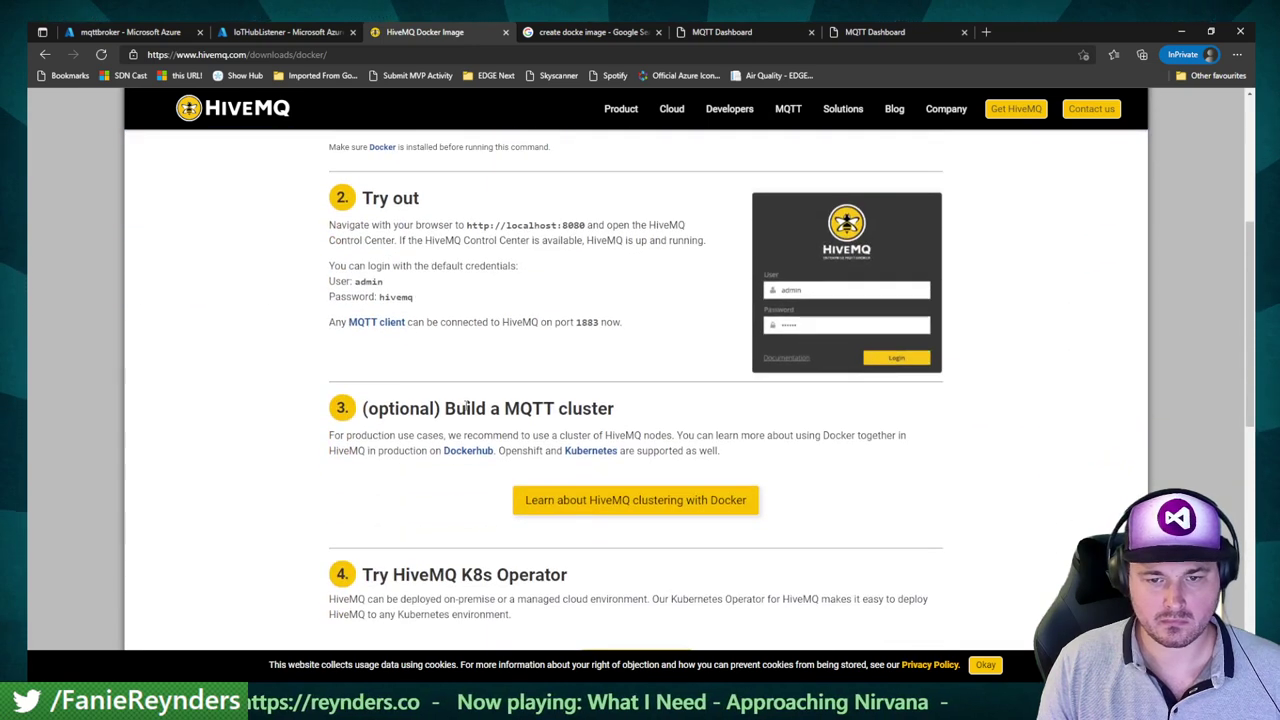
{"action": "scroll", "coordinate": [466, 405], "scroll_direction": "down", "scroll_amount": 2}
{"action": "scroll", "coordinate": [465, 405], "scroll_direction": "down", "scroll_amount": 2}
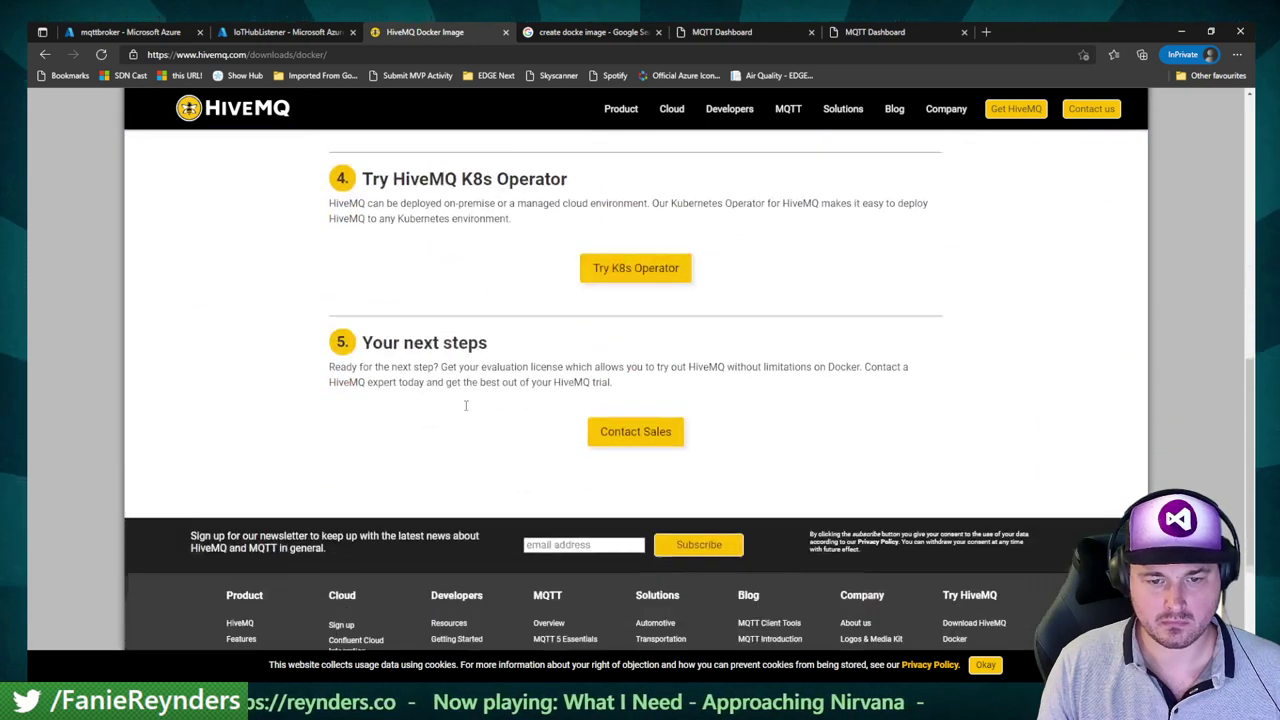
{"action": "scroll", "coordinate": [465, 405], "scroll_direction": "down", "scroll_amount": 1}
{"action": "left_click", "coordinate": [505, 32]}
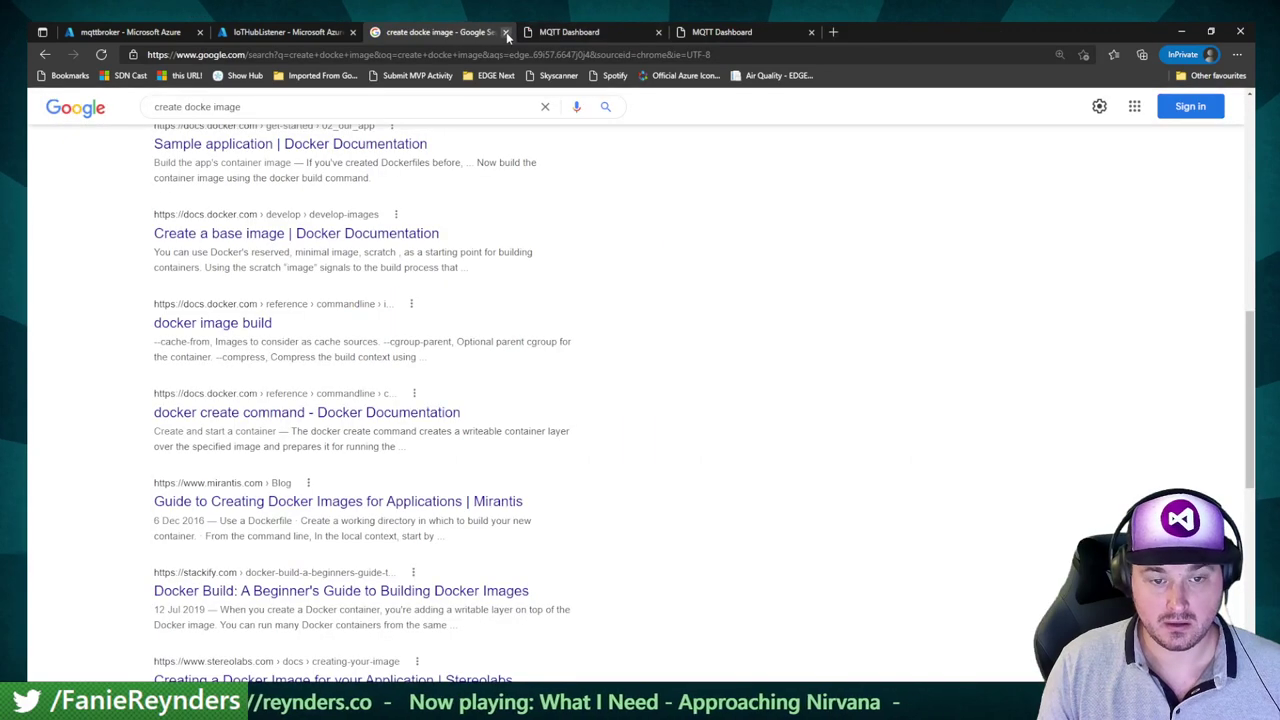
{"action": "left_click", "coordinate": [580, 32]}
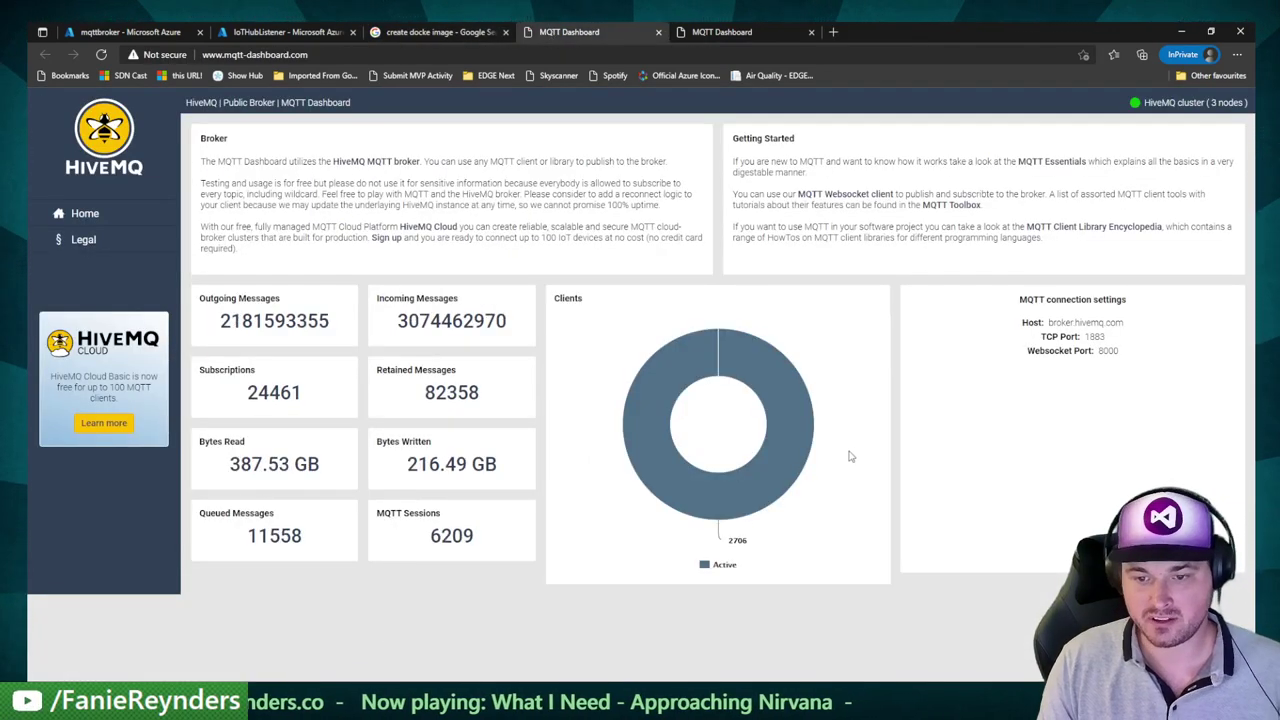
{"action": "left_click", "coordinate": [857, 197]}
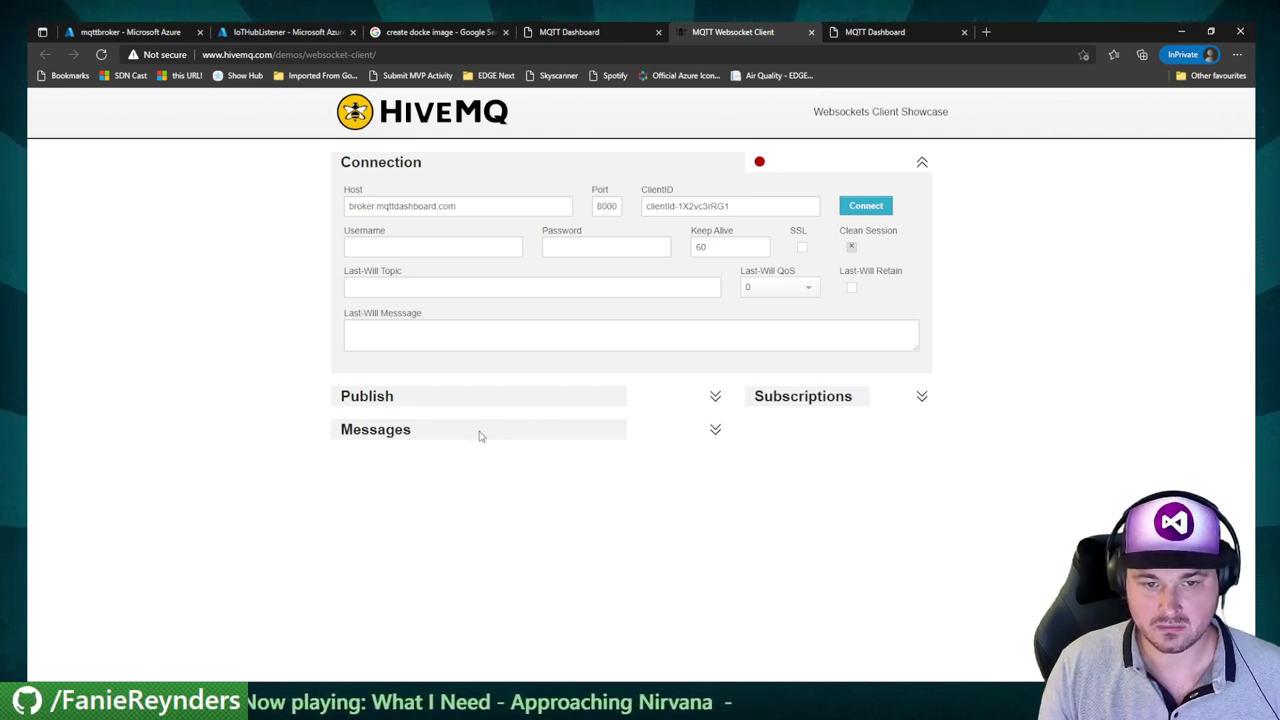
Expand Messages and Publish, connect to the broker, and publish a test message to testtopic/1.
{"action": "left_click", "coordinate": [715, 430]}
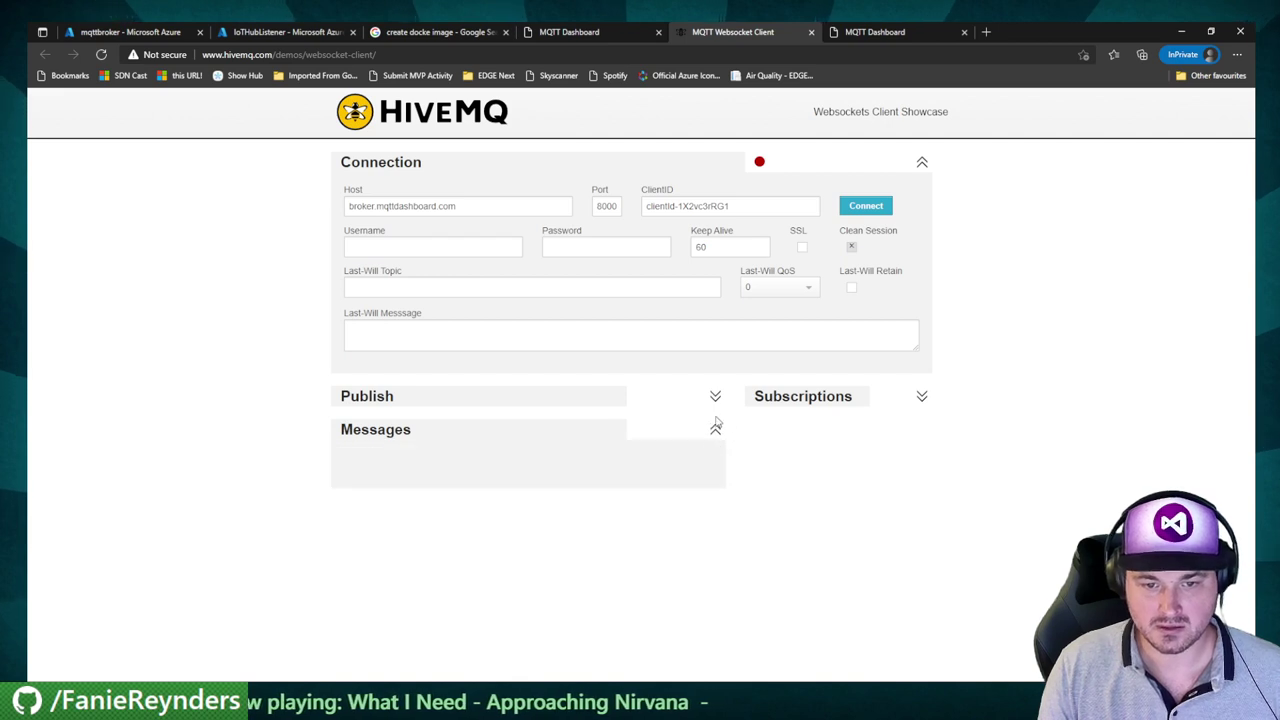
{"action": "left_click", "coordinate": [715, 397]}
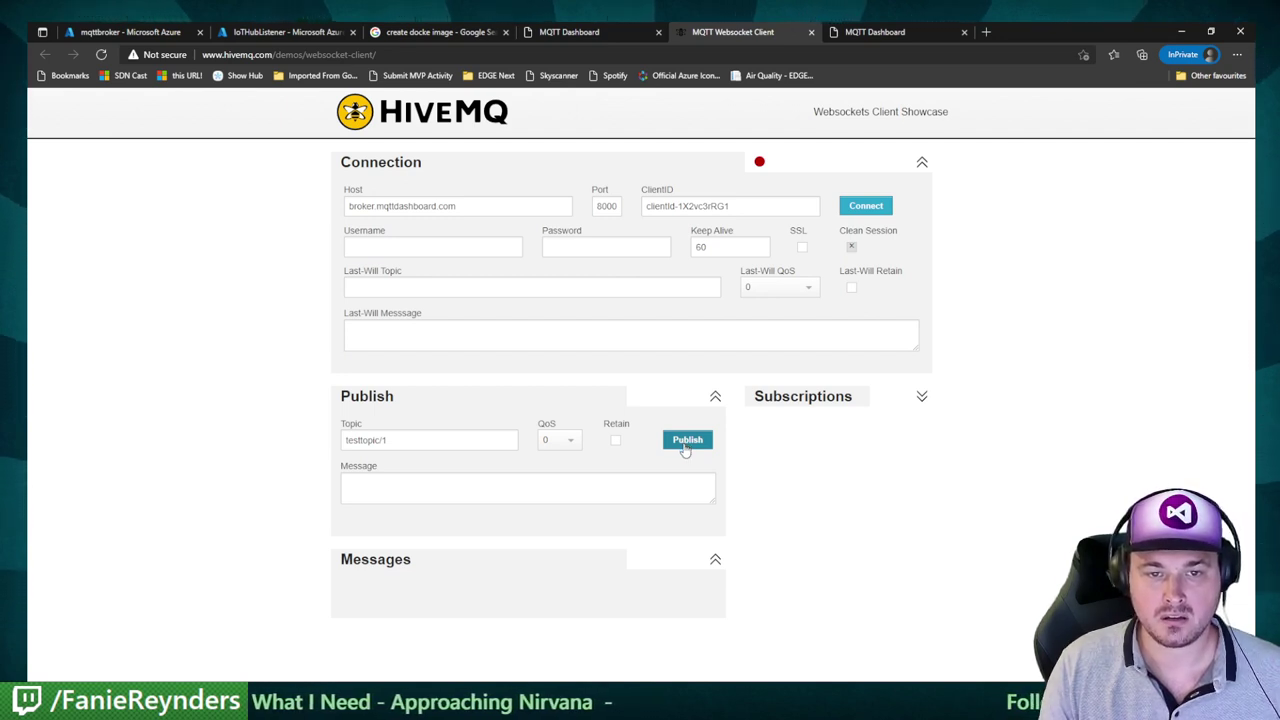
{"action": "left_click", "coordinate": [865, 208]}
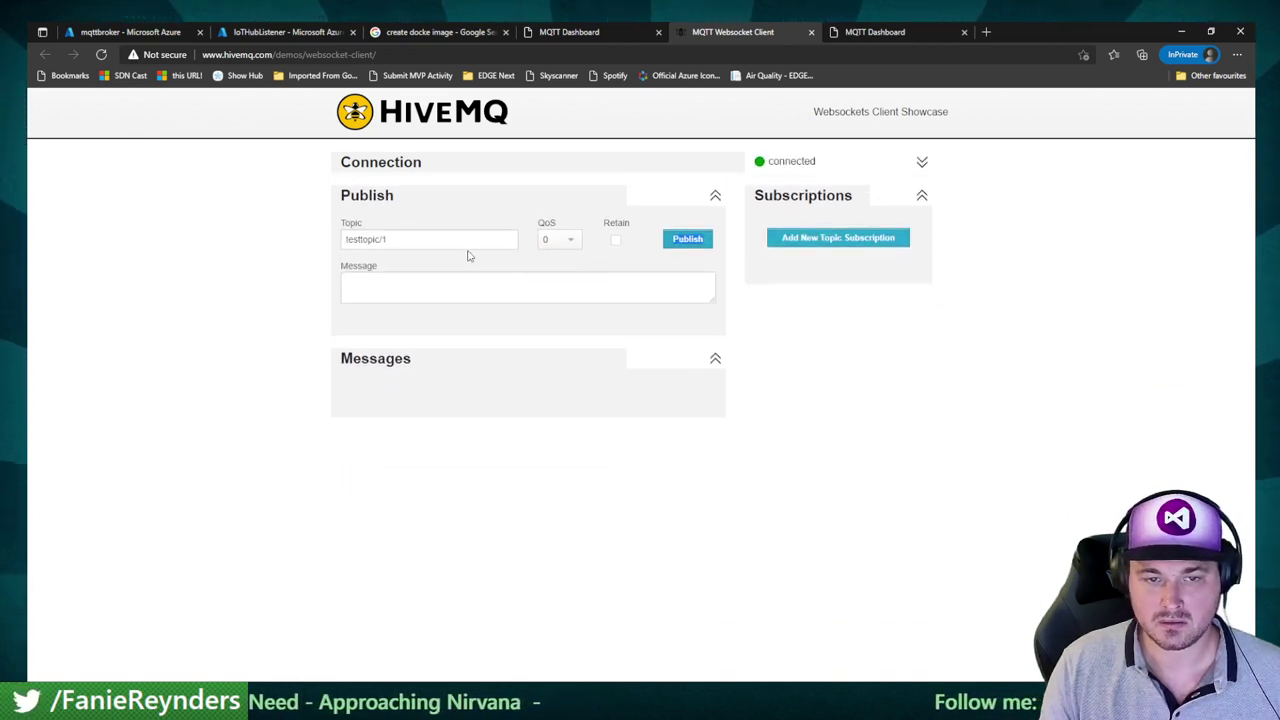
{"action": "left_click", "coordinate": [535, 280]}
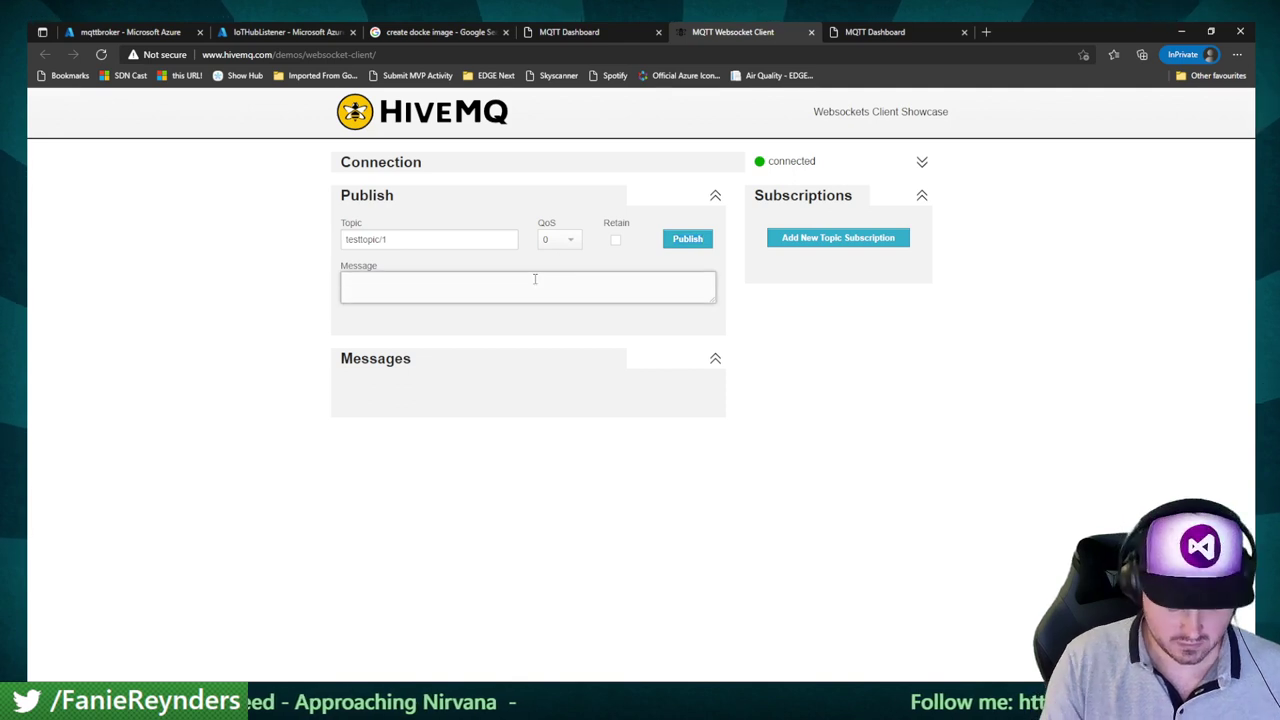
{"action": "type", "text": "test"}
{"action": "left_click", "coordinate": [684, 241]}
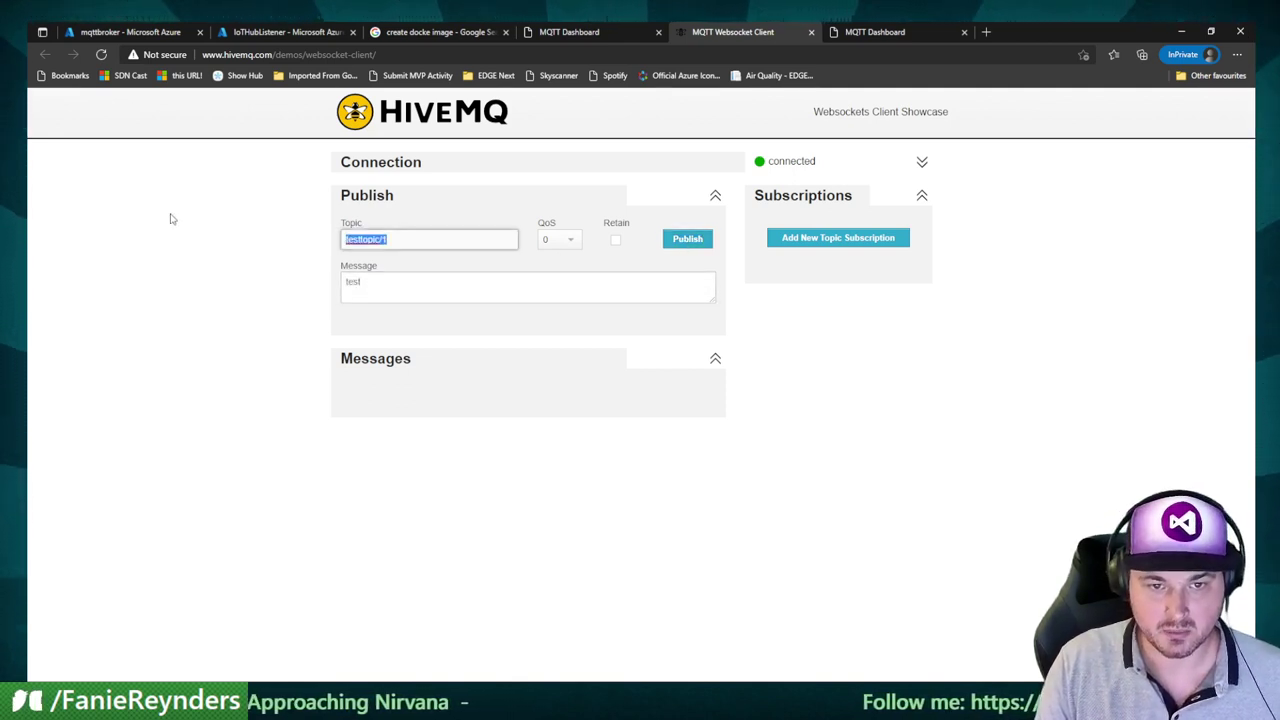
Change the publish topic to fanie/test and publish the test message again.
{"action": "left_click", "coordinate": [396, 239]}
{"action": "type", "text": "f"}
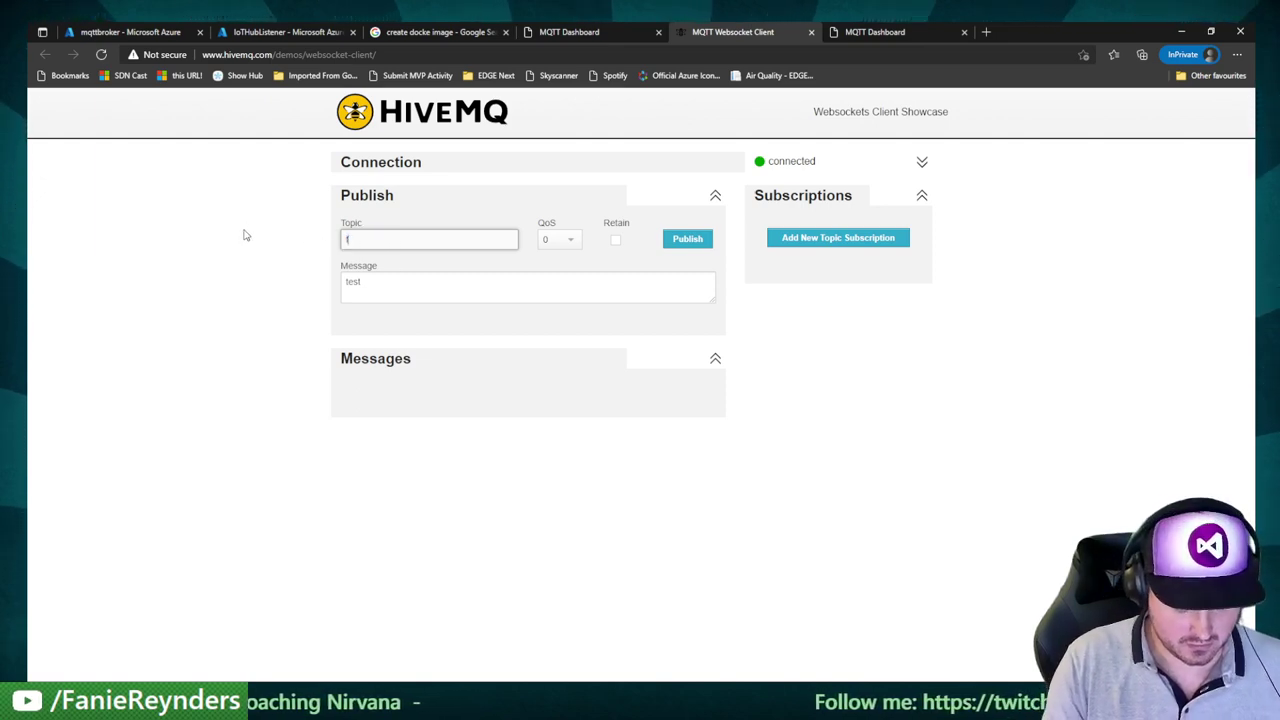
{"action": "type", "text": "anie/"}
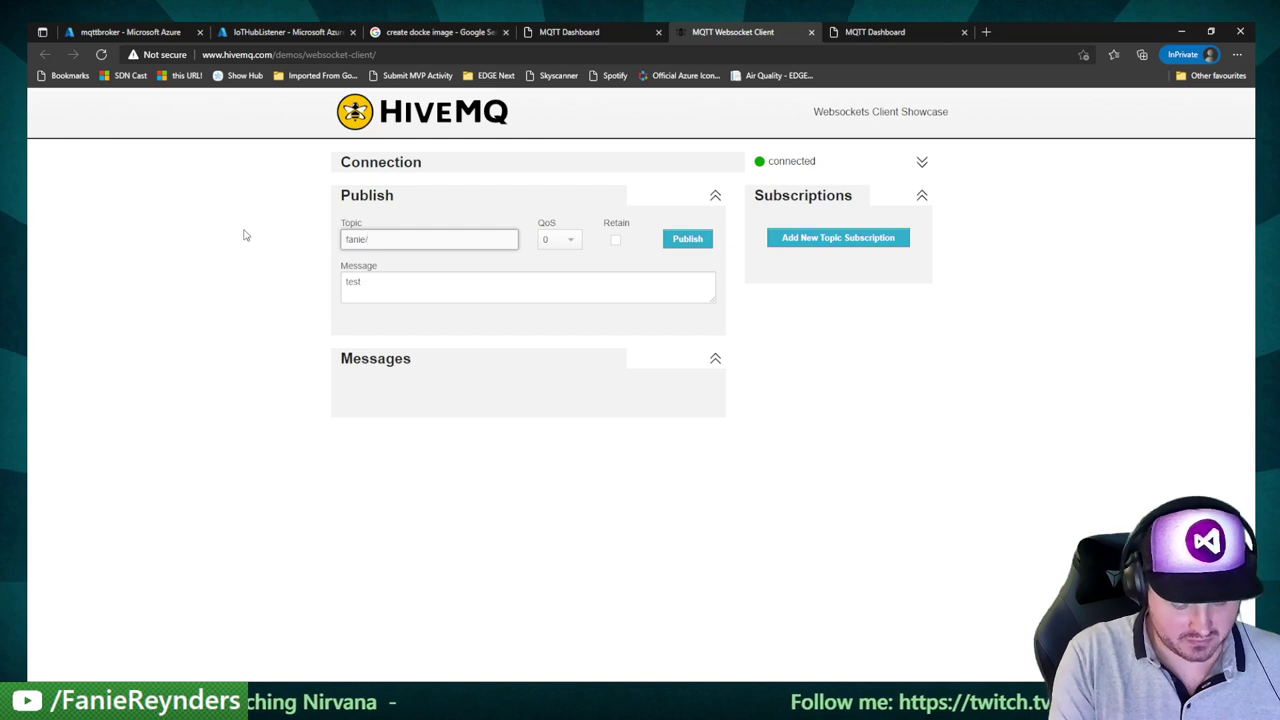
{"action": "type", "text": "test"}
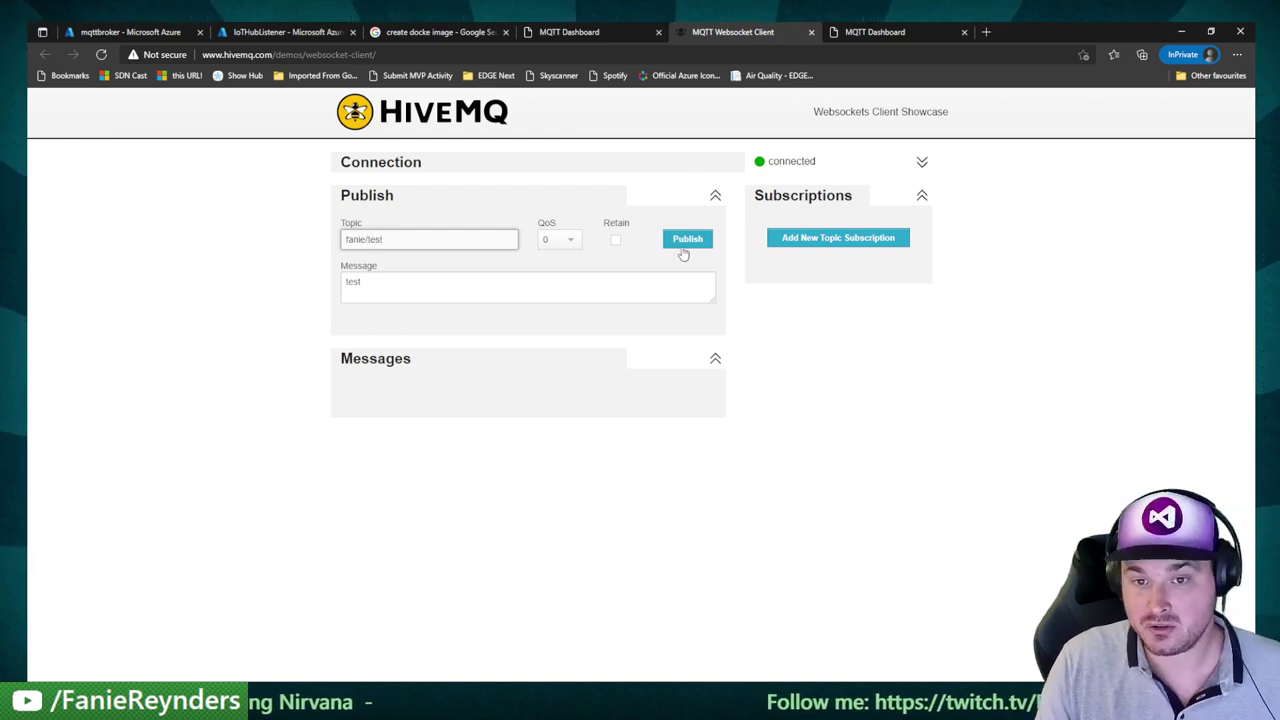
{"action": "left_click", "coordinate": [685, 244]}
{"action": "left_click_drag", "start_coordinate": [471, 240], "coordinate": [186, 249]}
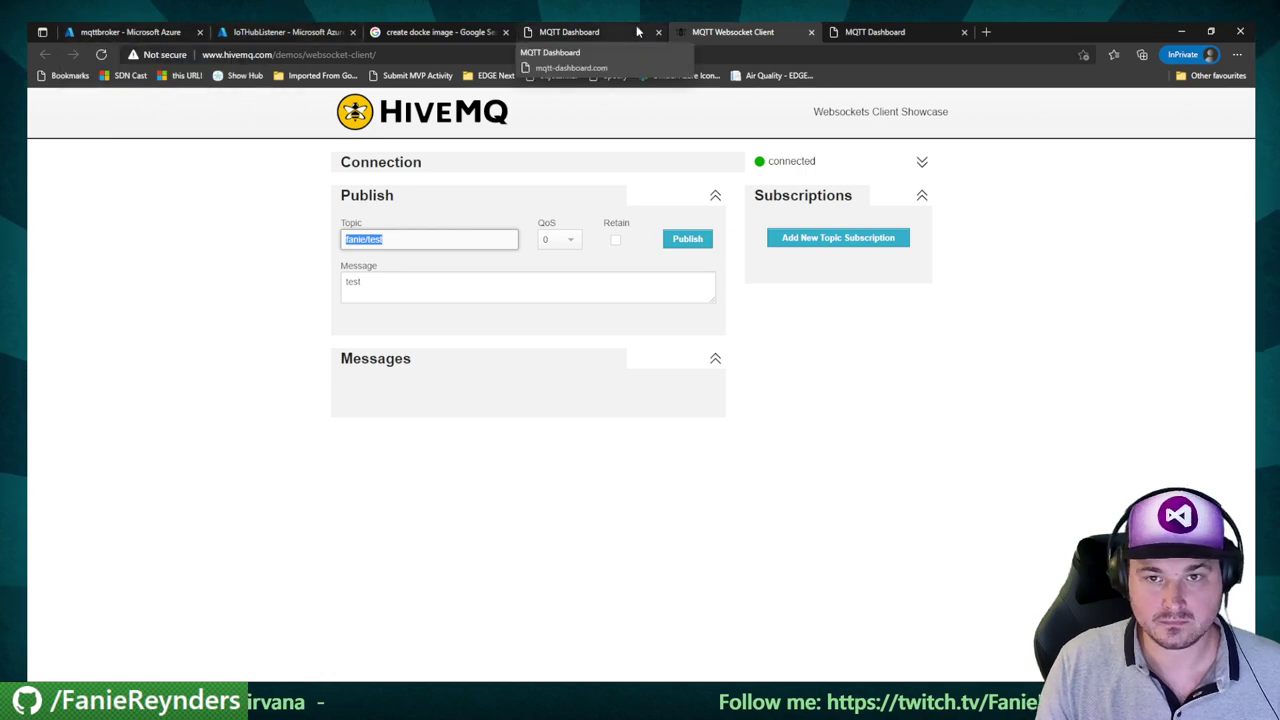
{"action": "left_click", "coordinate": [316, 30]}
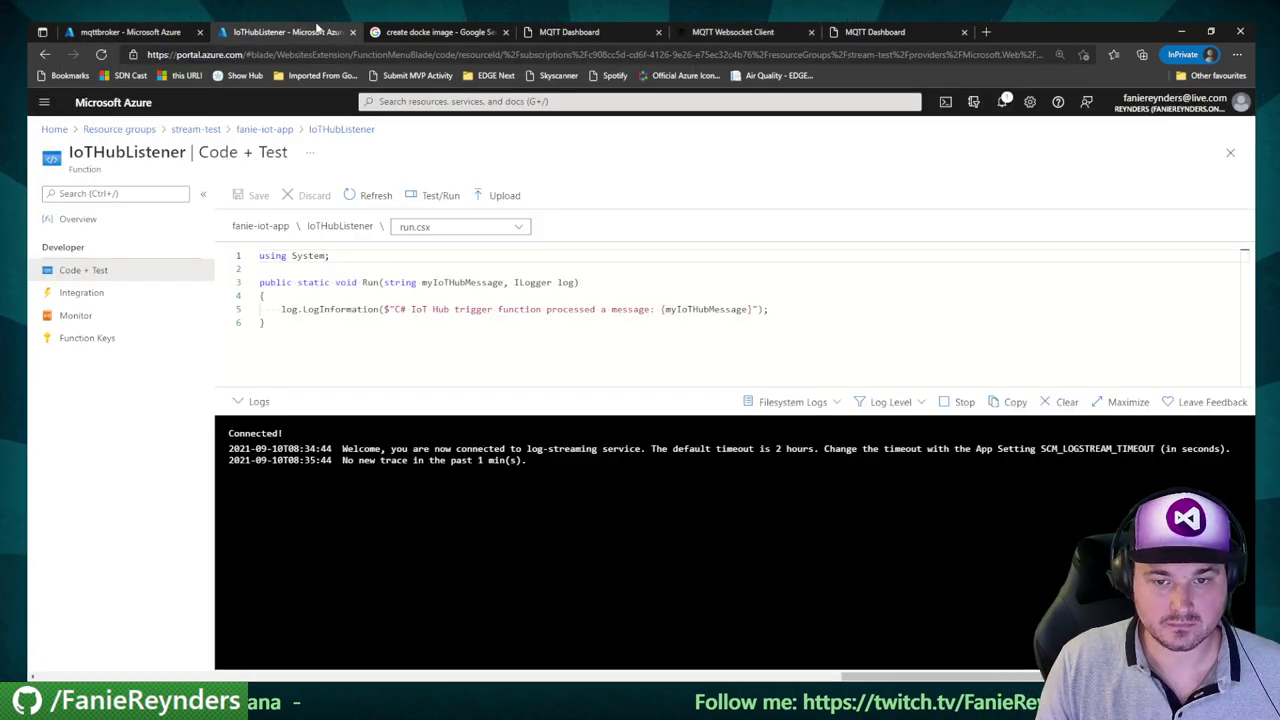
Review the mqttbroker container instance's overview and its container list with events.
{"action": "left_click", "coordinate": [122, 30]}
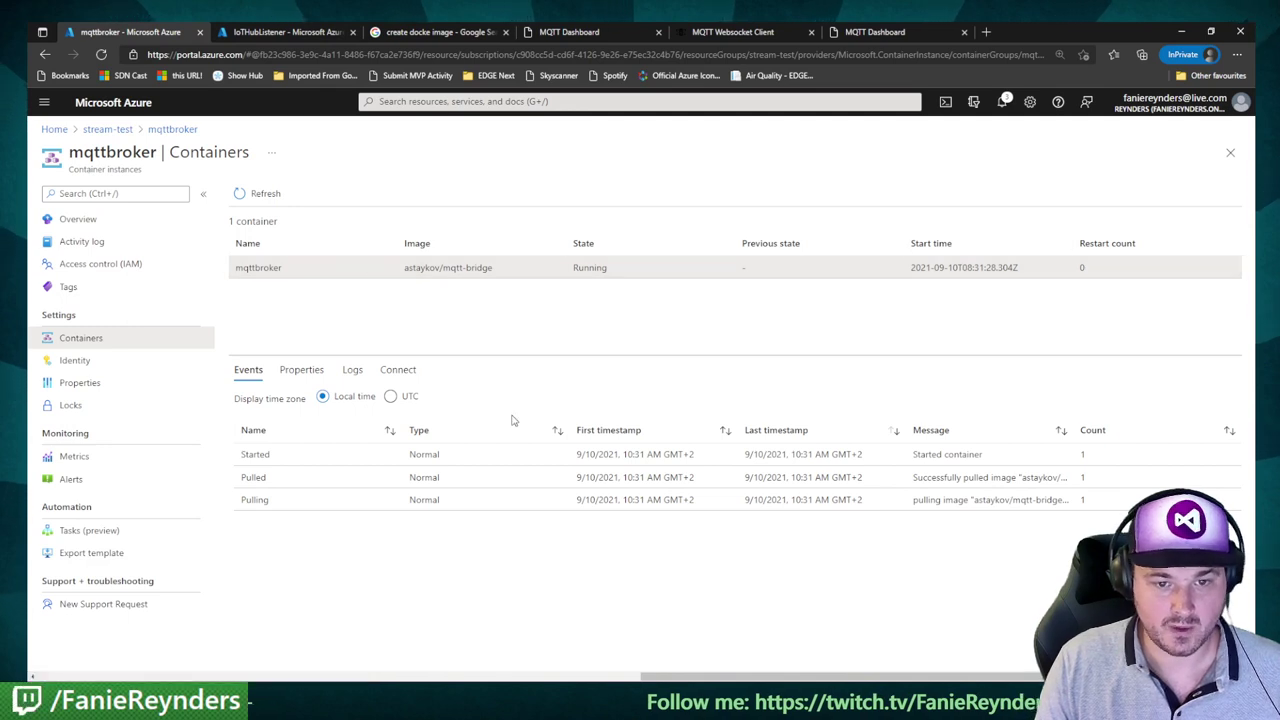
{"action": "left_click", "coordinate": [70, 220]}
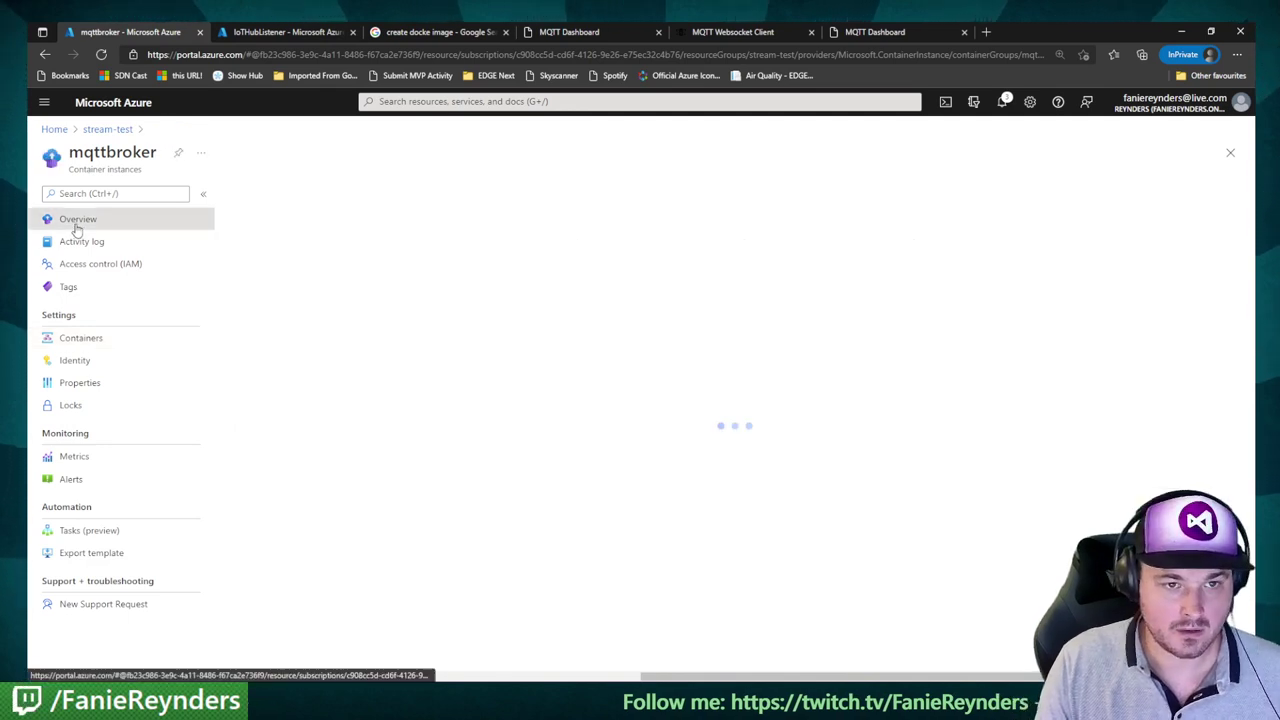
{"action": "left_click", "coordinate": [88, 338]}
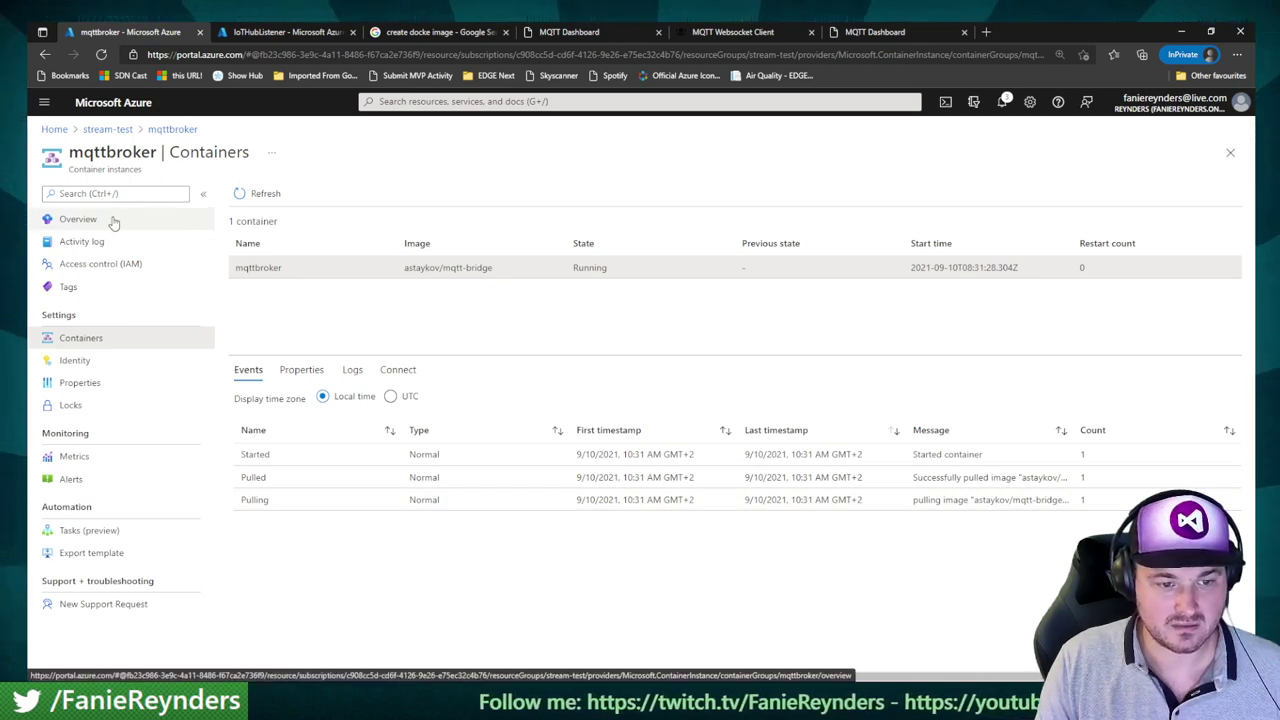
{"action": "left_click", "coordinate": [113, 222]}
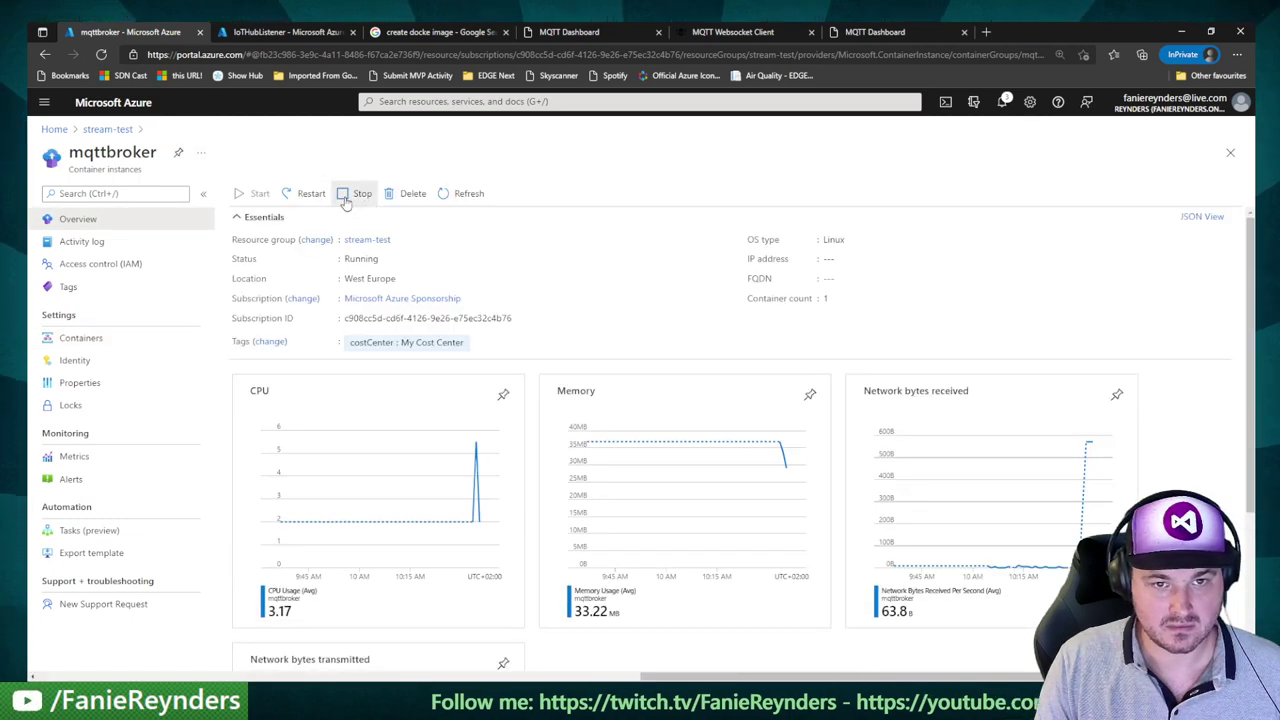
Stop the mqttbroker container instance, then delete it, confirming both actions.
{"action": "left_click", "coordinate": [345, 196]}
{"action": "left_click", "coordinate": [252, 266]}
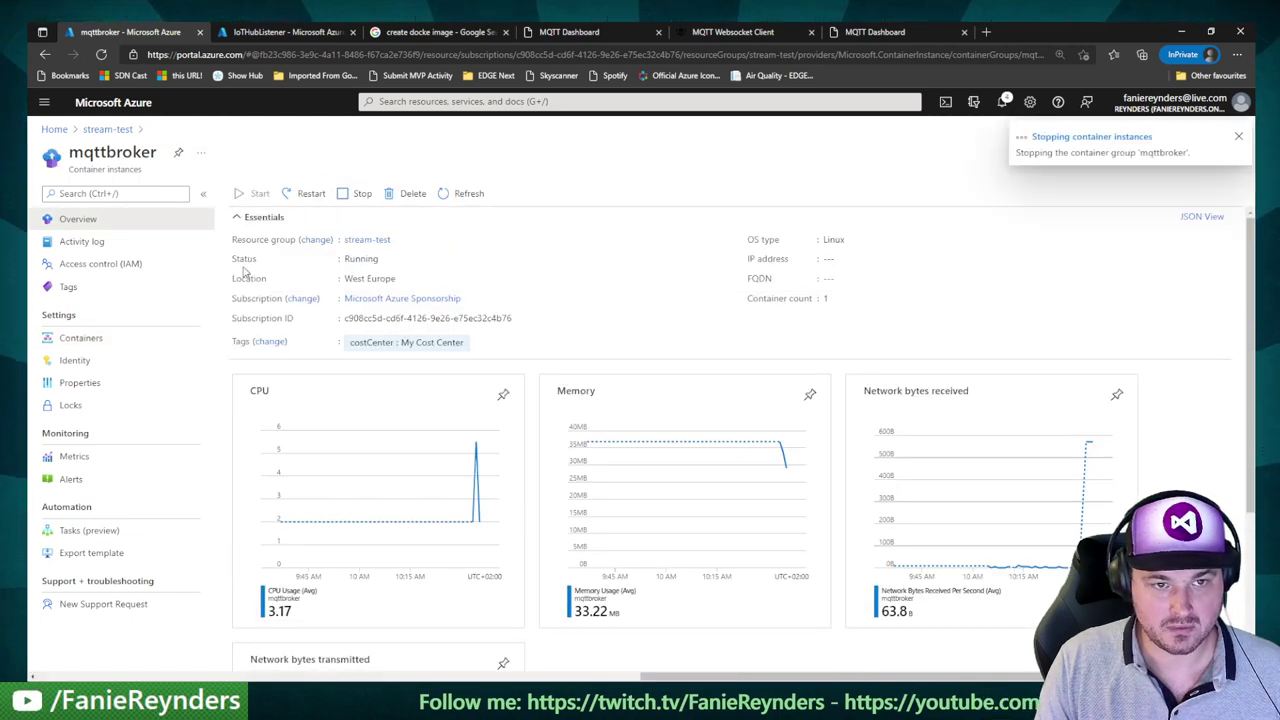
{"action": "left_click", "coordinate": [405, 196]}
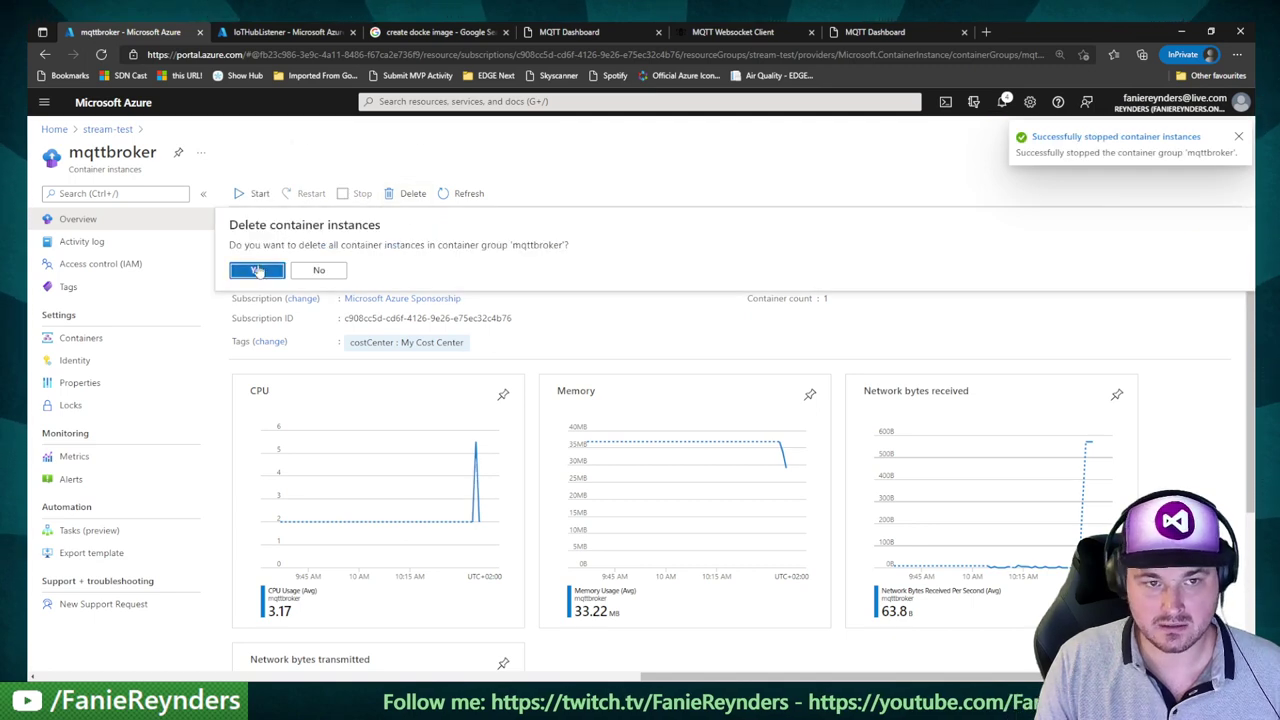
{"action": "left_click", "coordinate": [258, 270]}
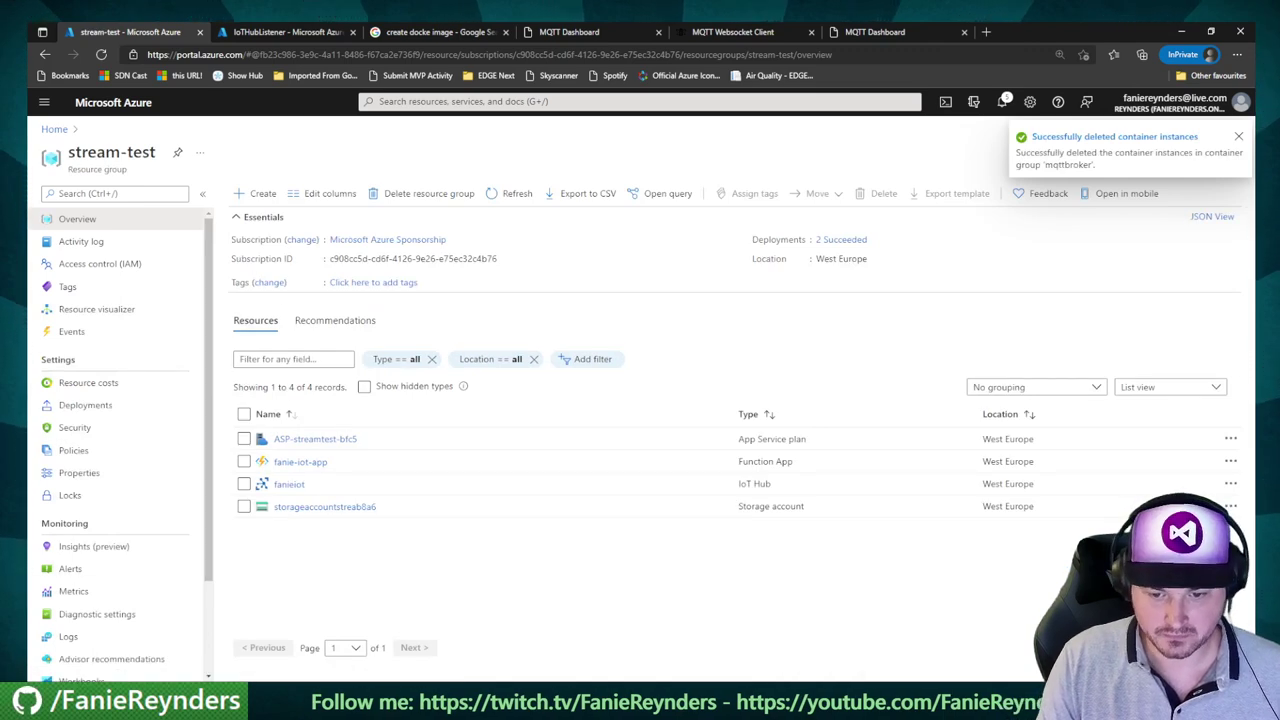
Fill MQTT_TOPIC with 'fanie/test' in the saved az container create command and copy the whole command.
{"action": "key", "text": "alt+Tab"}
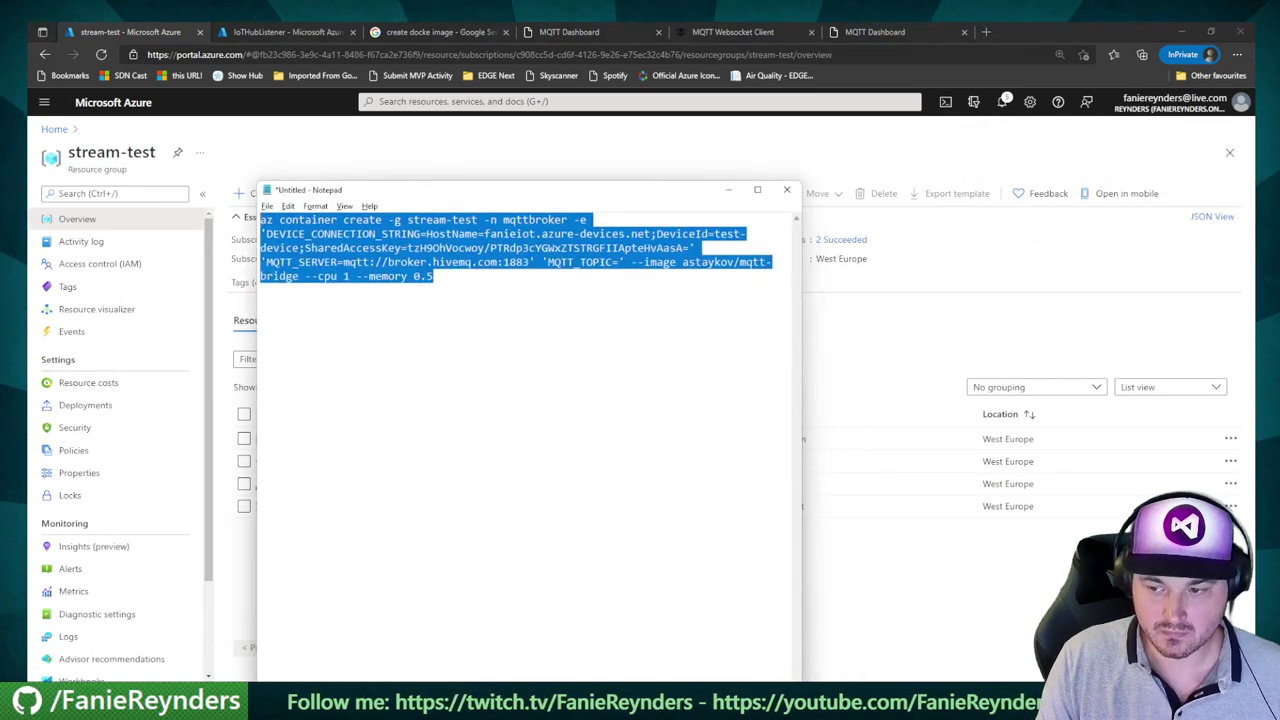
{"action": "left_click", "coordinate": [583, 302]}
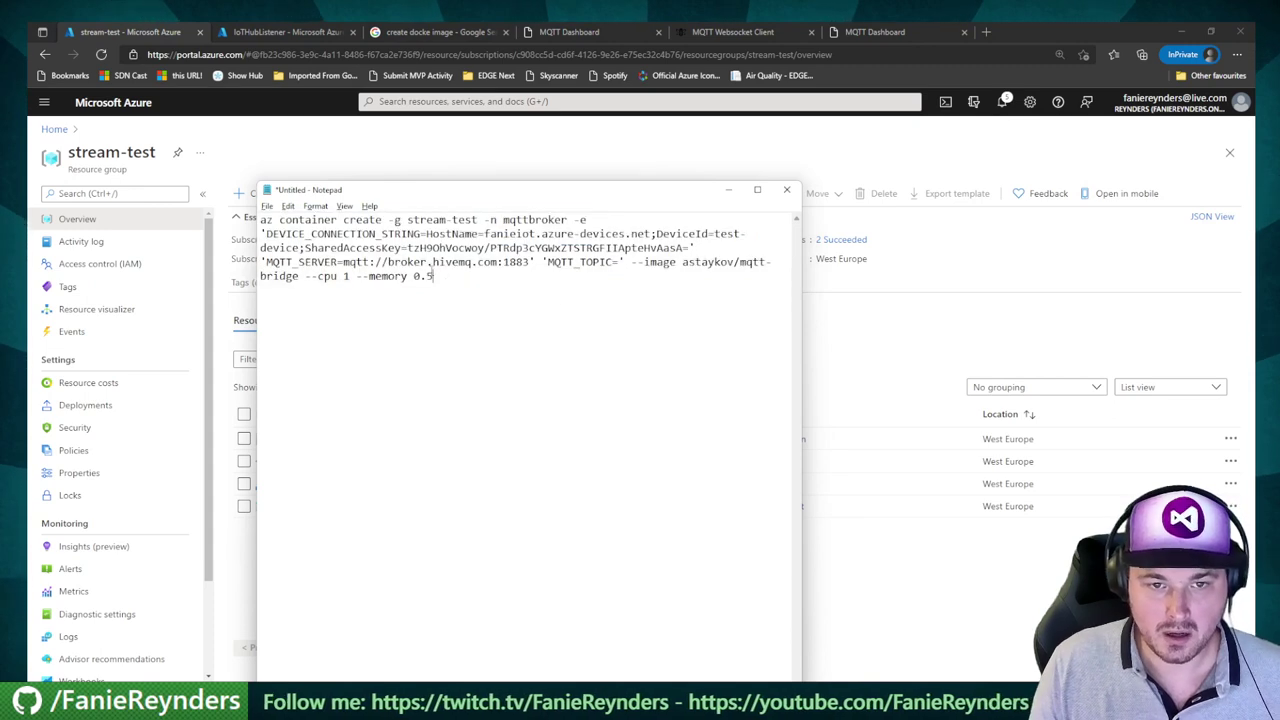
{"action": "left_click", "coordinate": [619, 262]}
{"action": "type", "text": "fanie/test"}
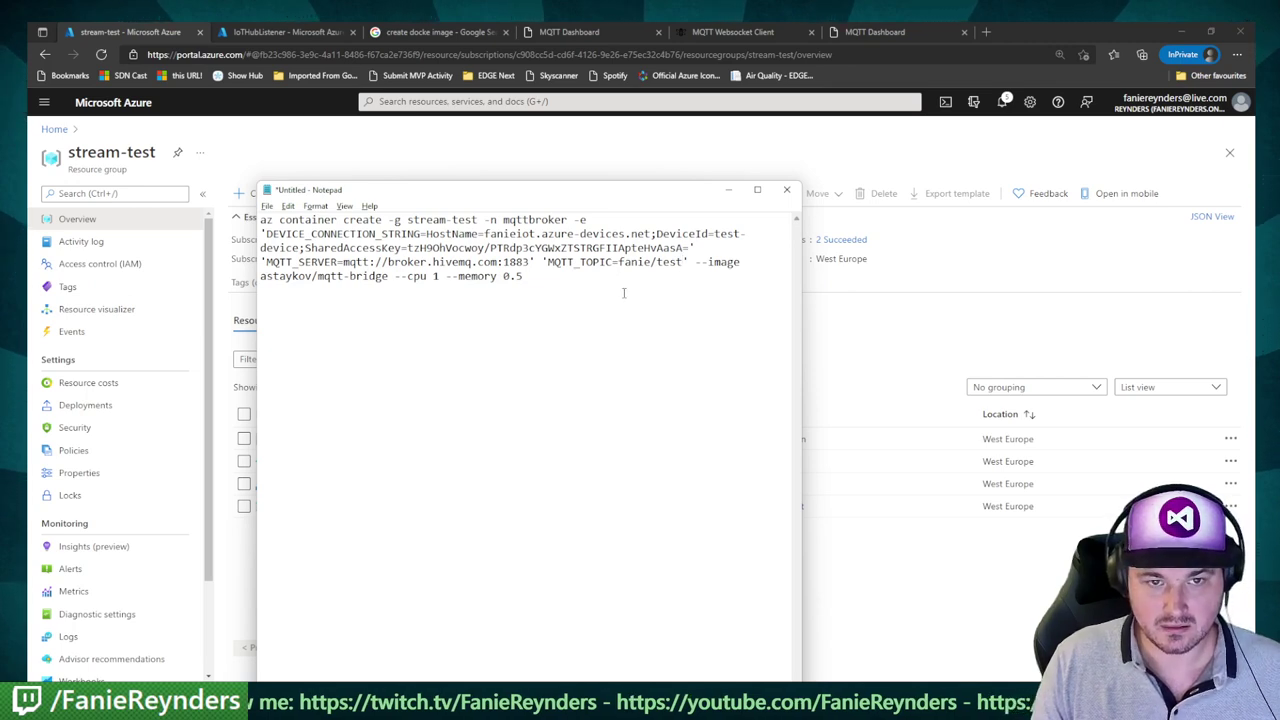
{"action": "key", "text": "ctrl+a"}
{"action": "left_click", "coordinate": [597, 131]}
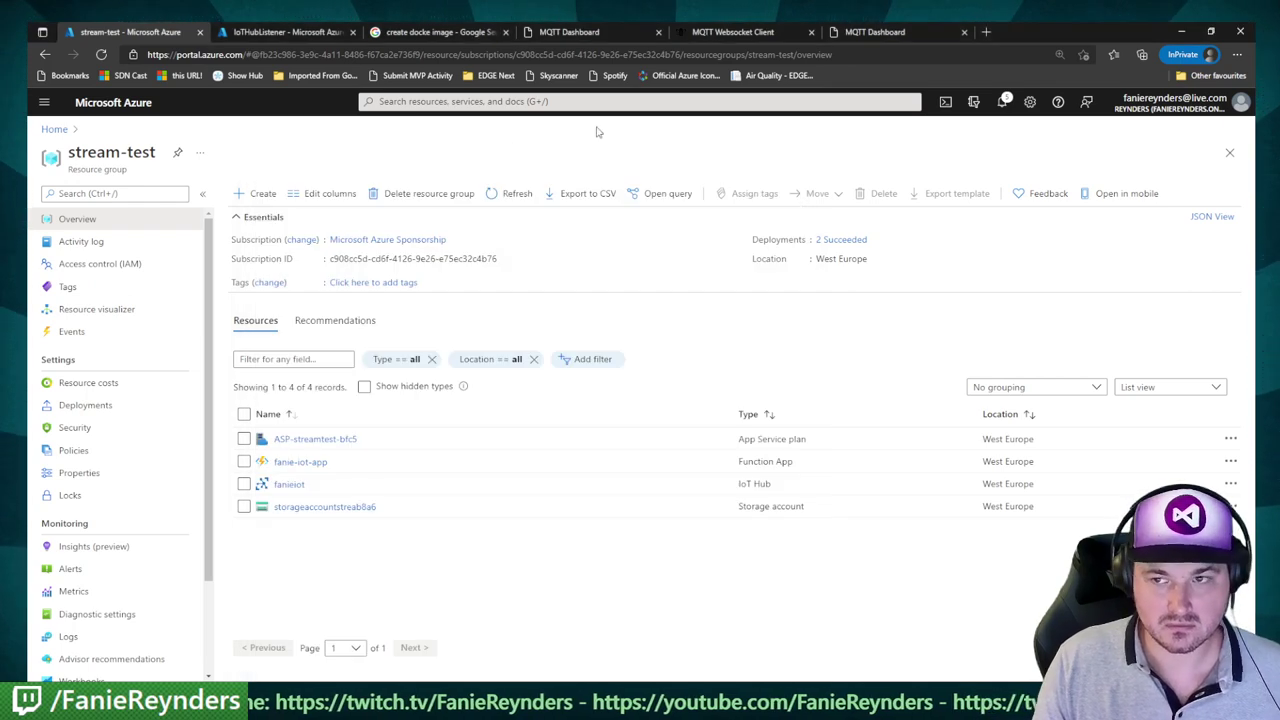
Paste the updated az container create command into Cloud Shell as plain text and run it.
{"action": "left_click", "coordinate": [945, 101]}
{"action": "right_click", "coordinate": [284, 645]}
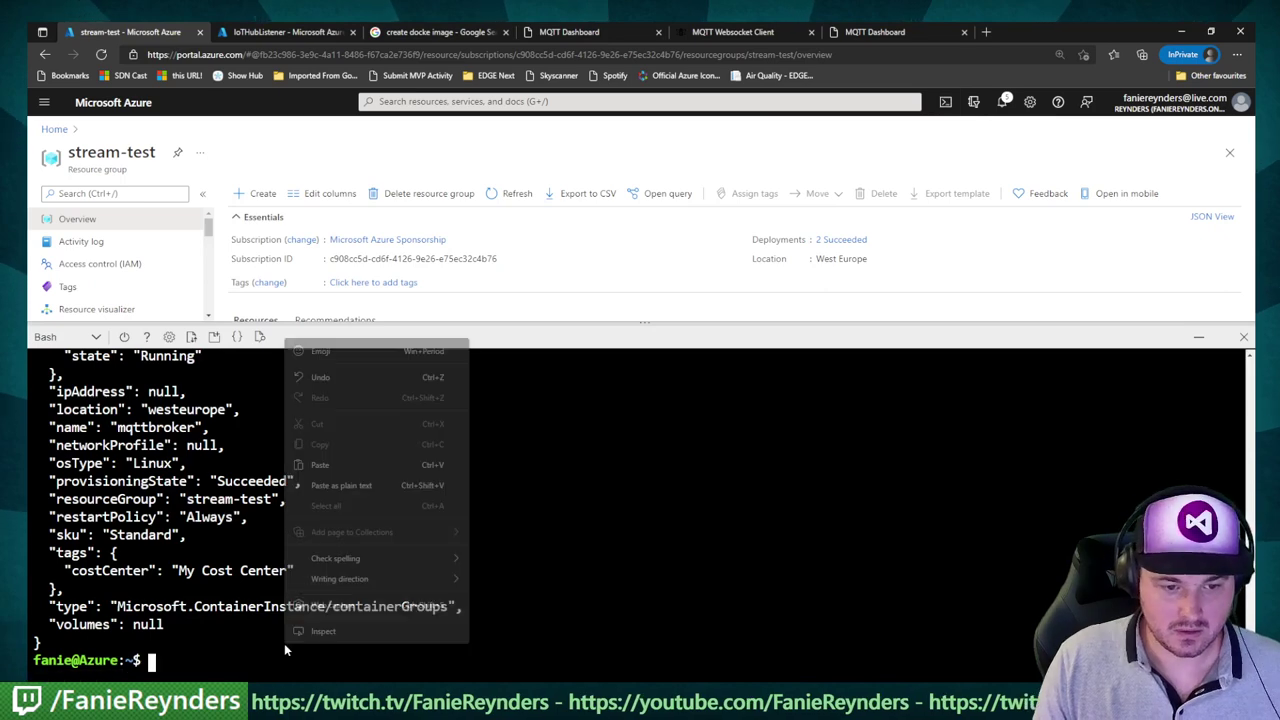
{"action": "left_click", "coordinate": [335, 487]}
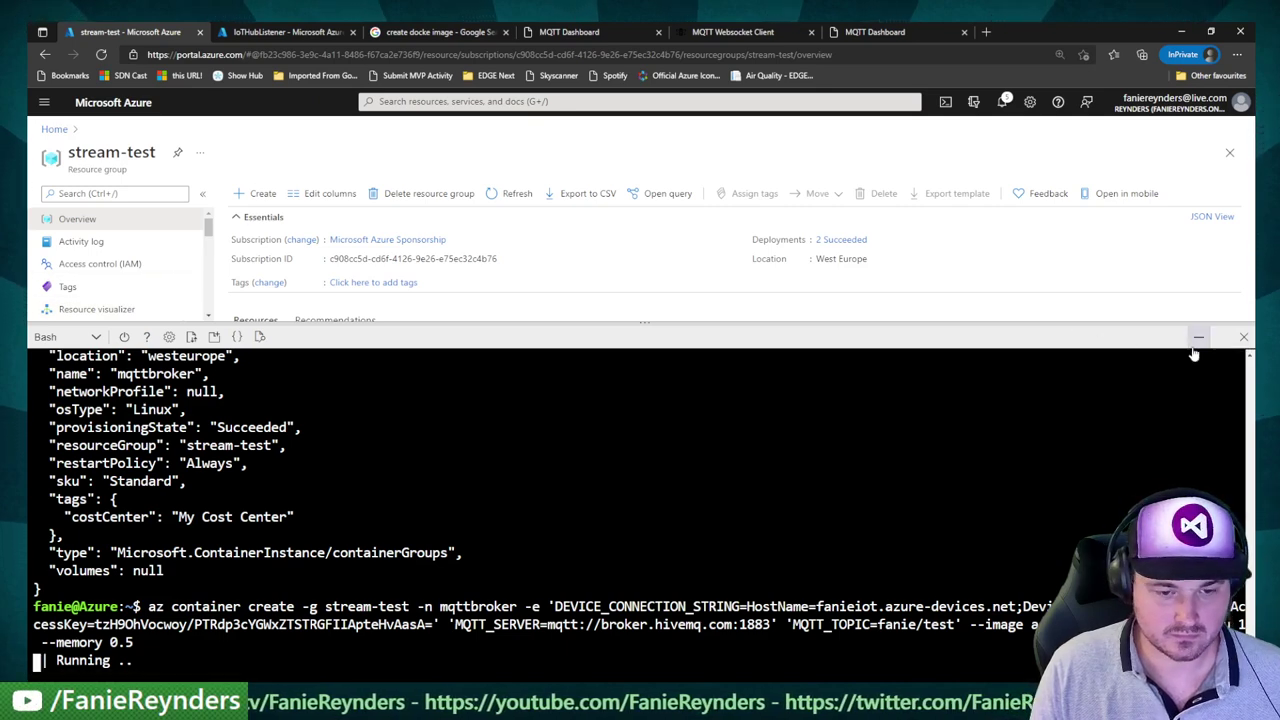
Refresh the stream-test resource list, checking the shell's progress, until the new mqttbroker appears.
{"action": "left_click", "coordinate": [510, 193]}
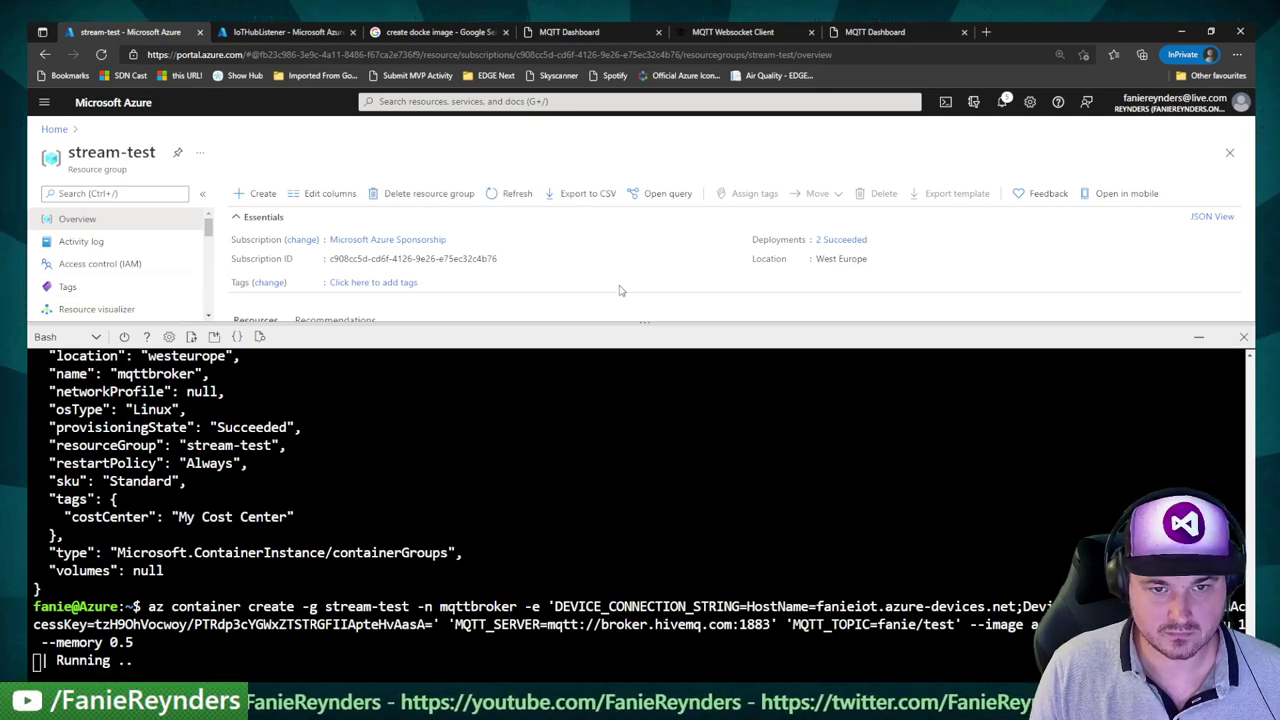
{"action": "left_click", "coordinate": [1198, 336]}
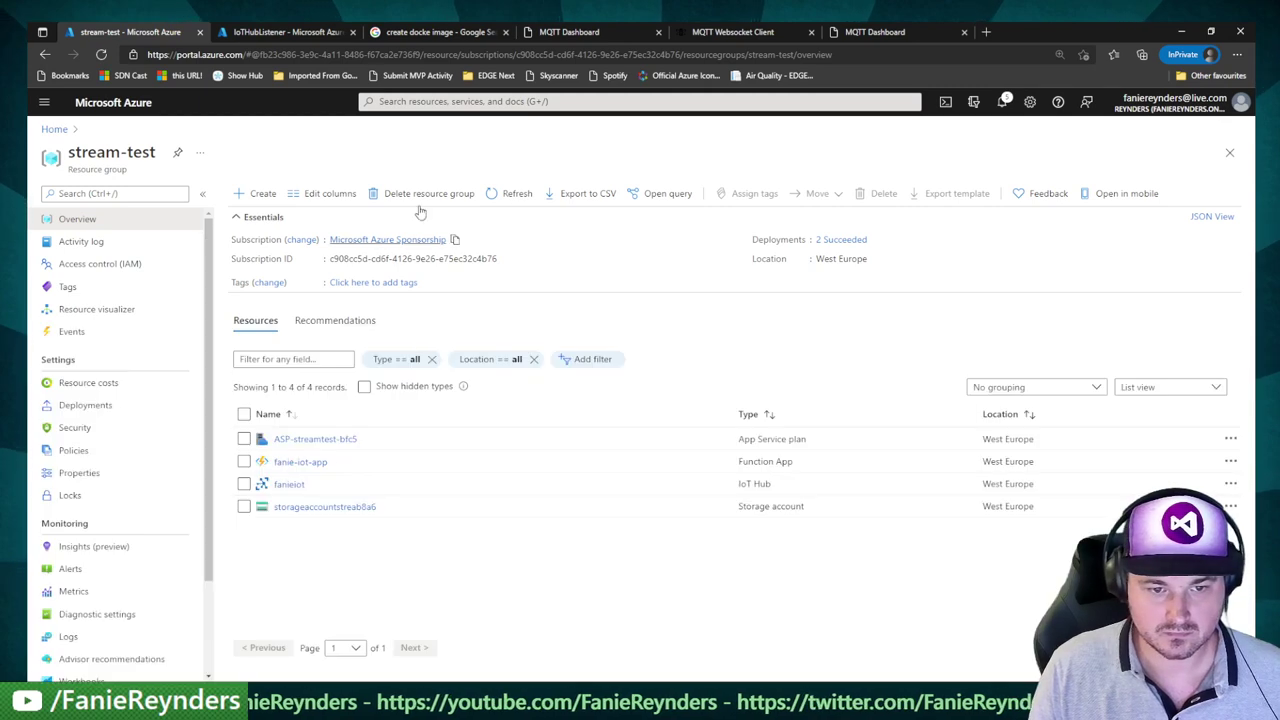
{"action": "left_click", "coordinate": [510, 193]}
{"action": "left_click", "coordinate": [512, 196]}
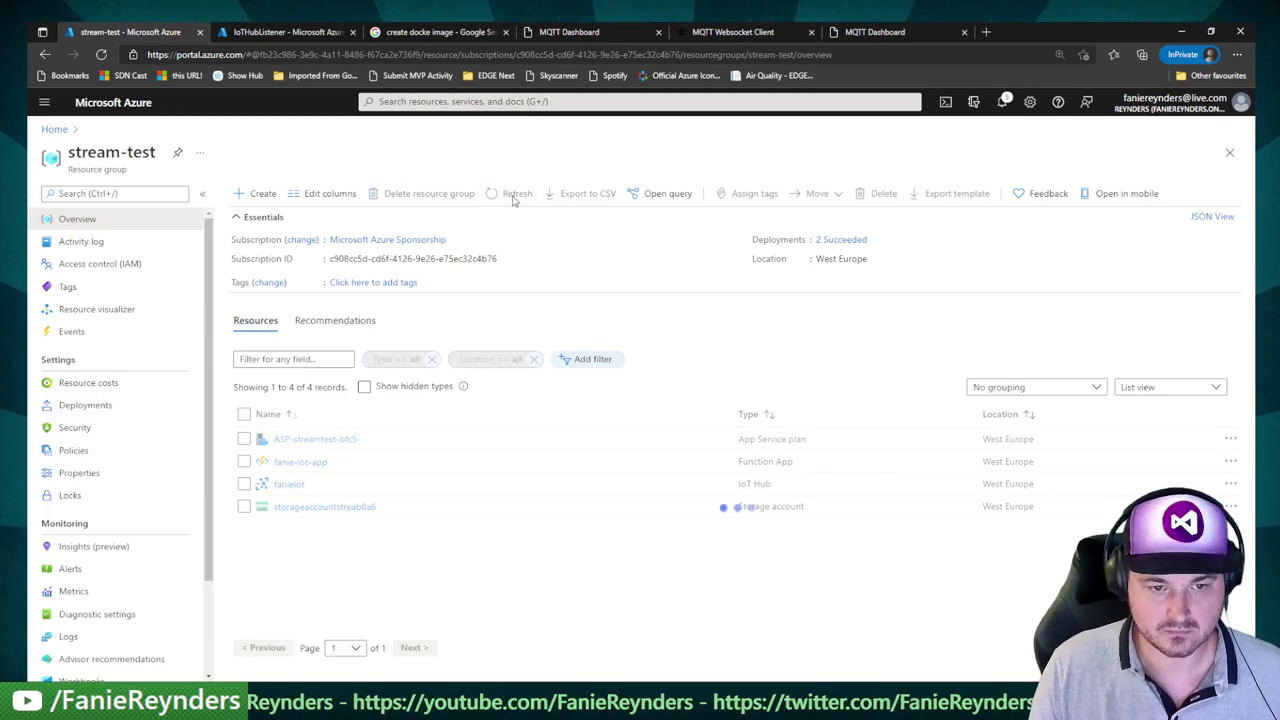
{"action": "key", "text": "alt+Tab"}
{"action": "key", "text": "alt+Tab"}
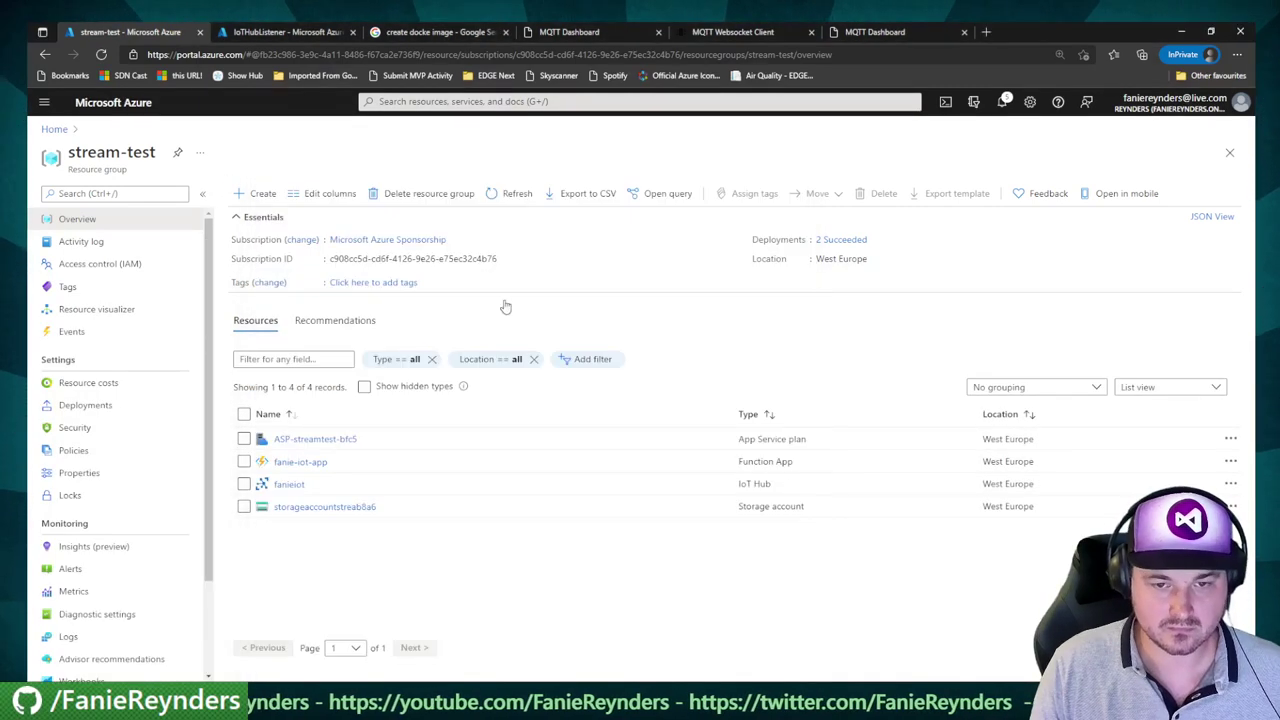
{"action": "left_click", "coordinate": [946, 103]}
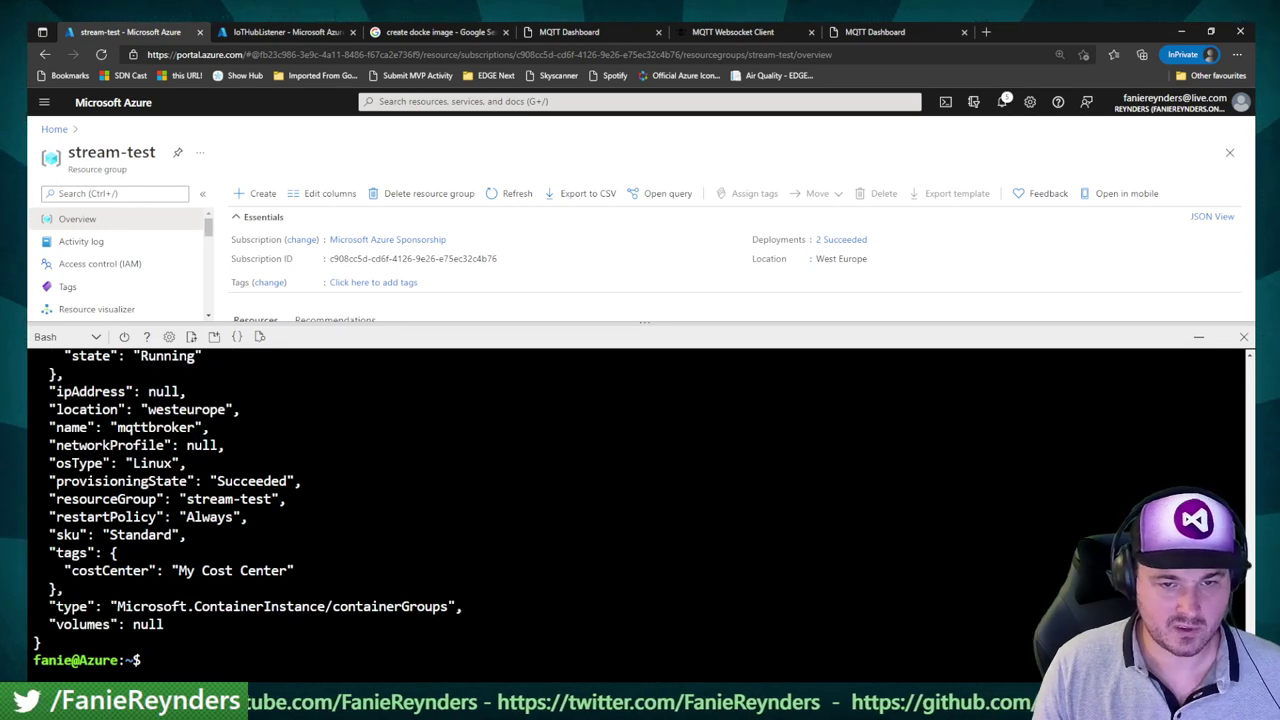
{"action": "left_click", "coordinate": [1198, 336]}
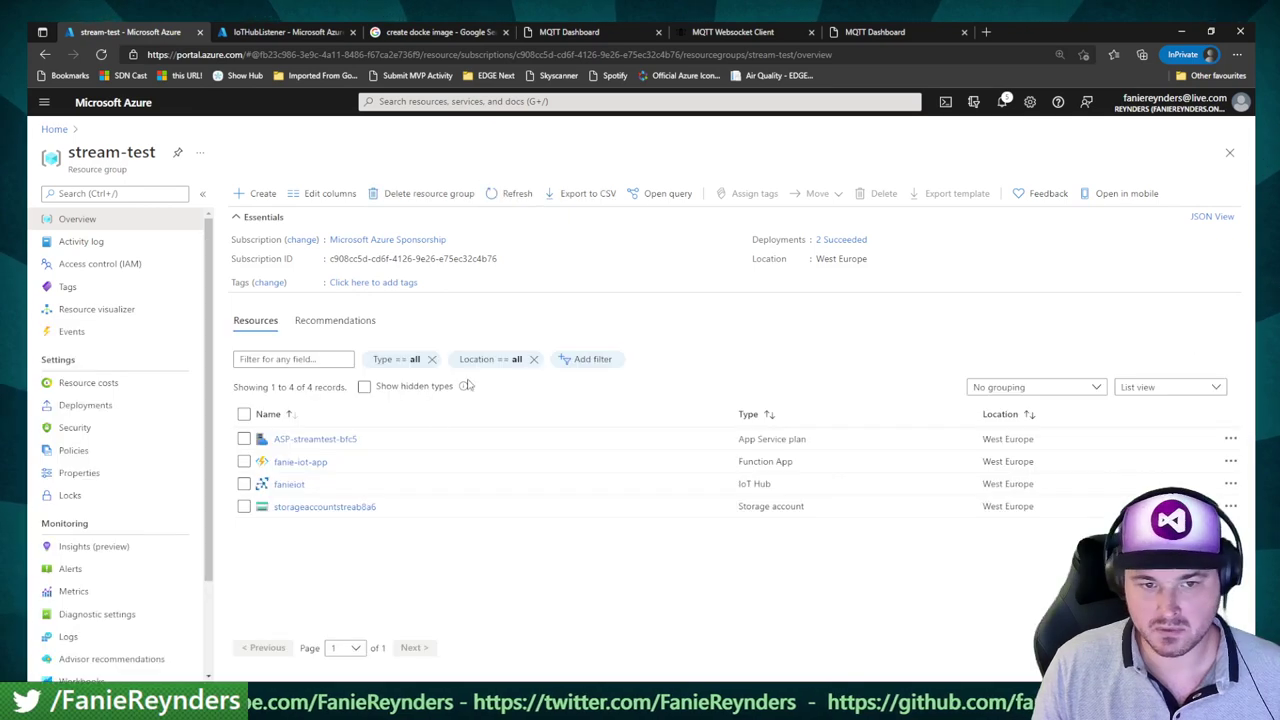
{"action": "left_click", "coordinate": [509, 194]}
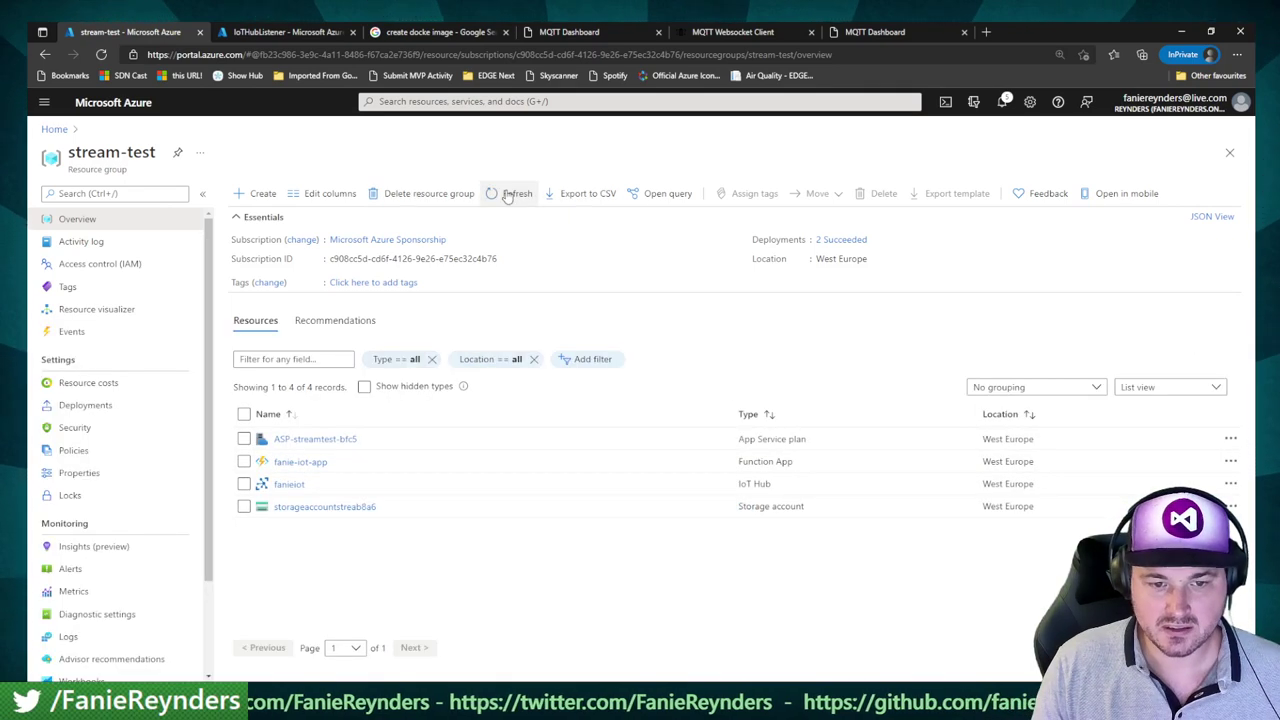
{"action": "key", "text": "F5"}
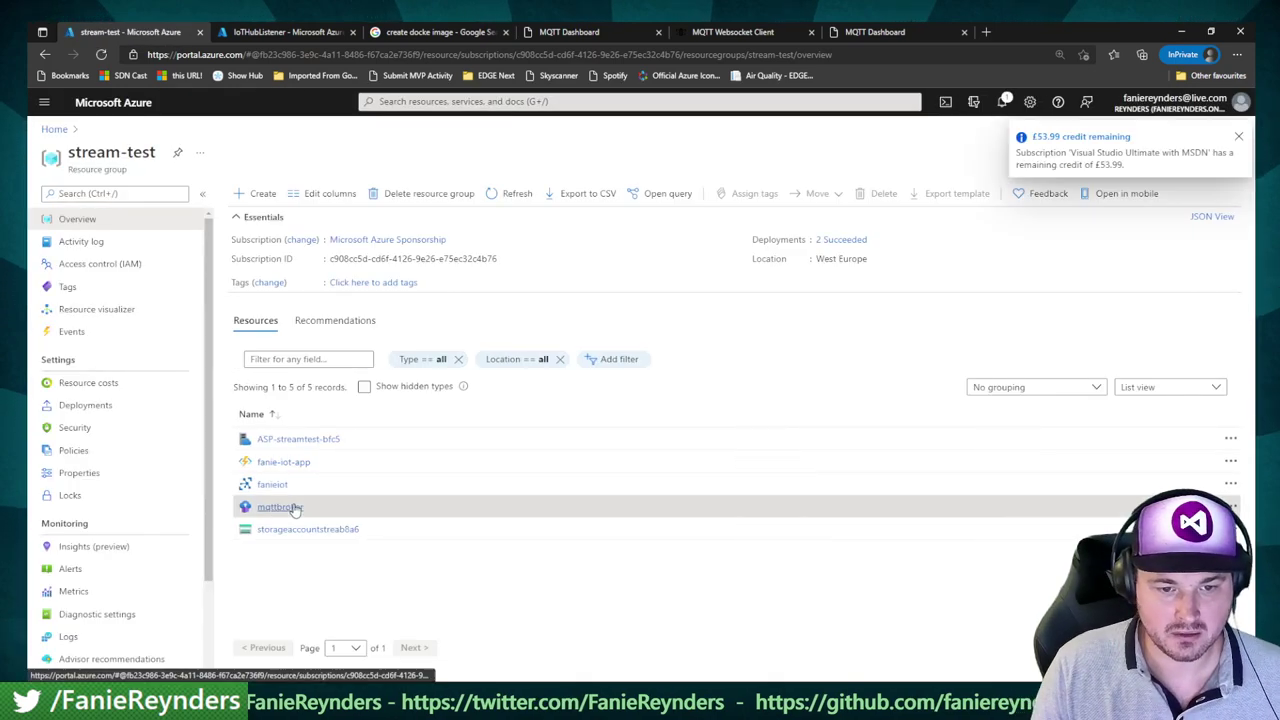
Open a console on the new mqttbroker container, falling back to /bin/sh after bash fails.
{"action": "left_click", "coordinate": [296, 507]}
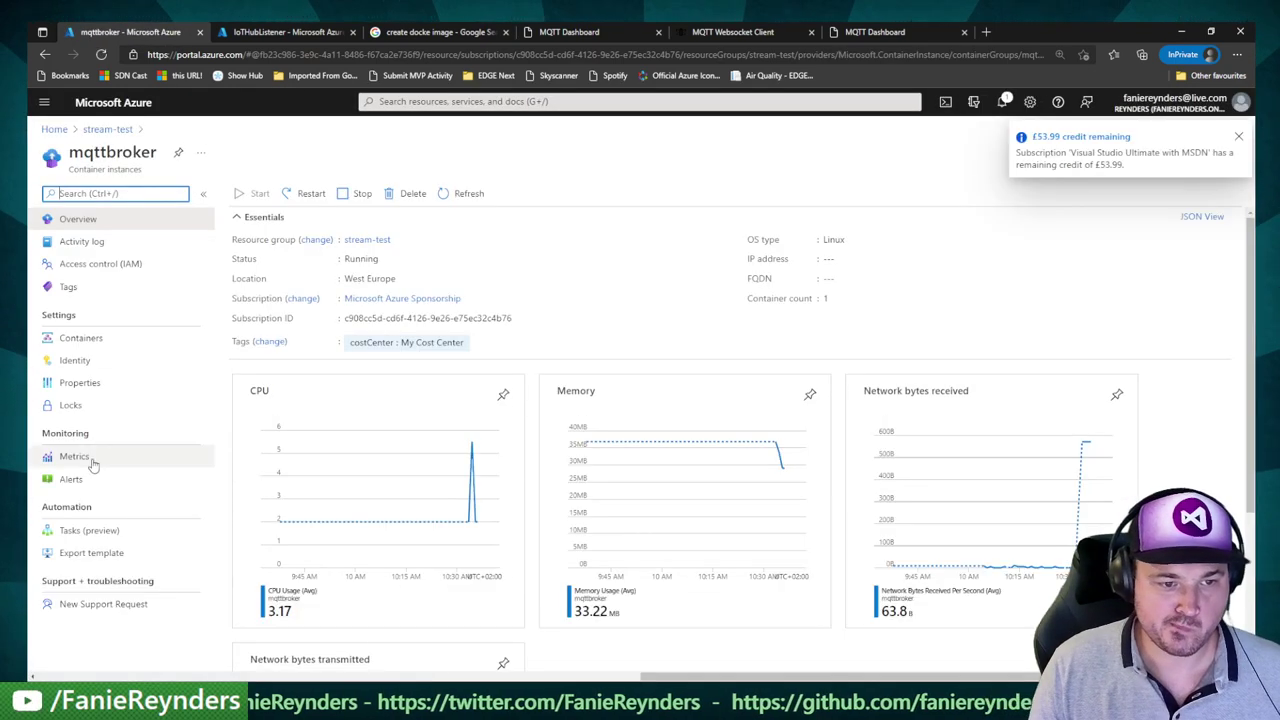
{"action": "left_click", "coordinate": [97, 337]}
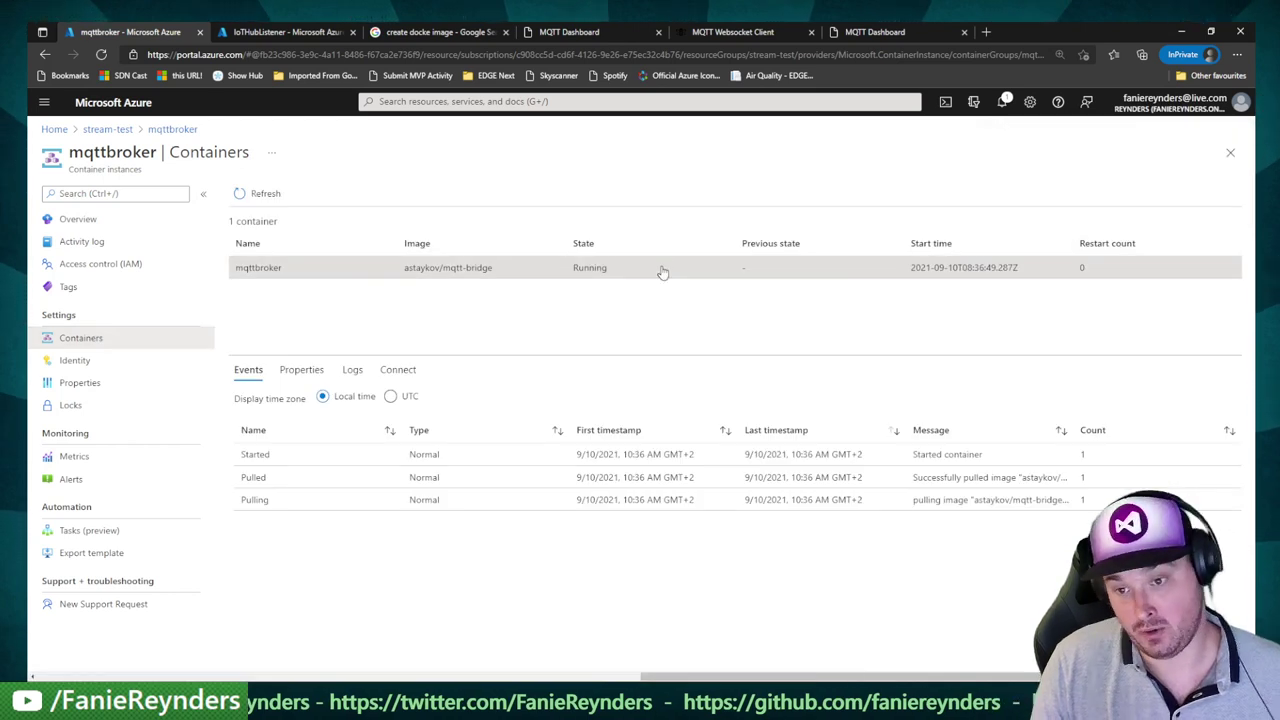
{"action": "left_click", "coordinate": [398, 370]}
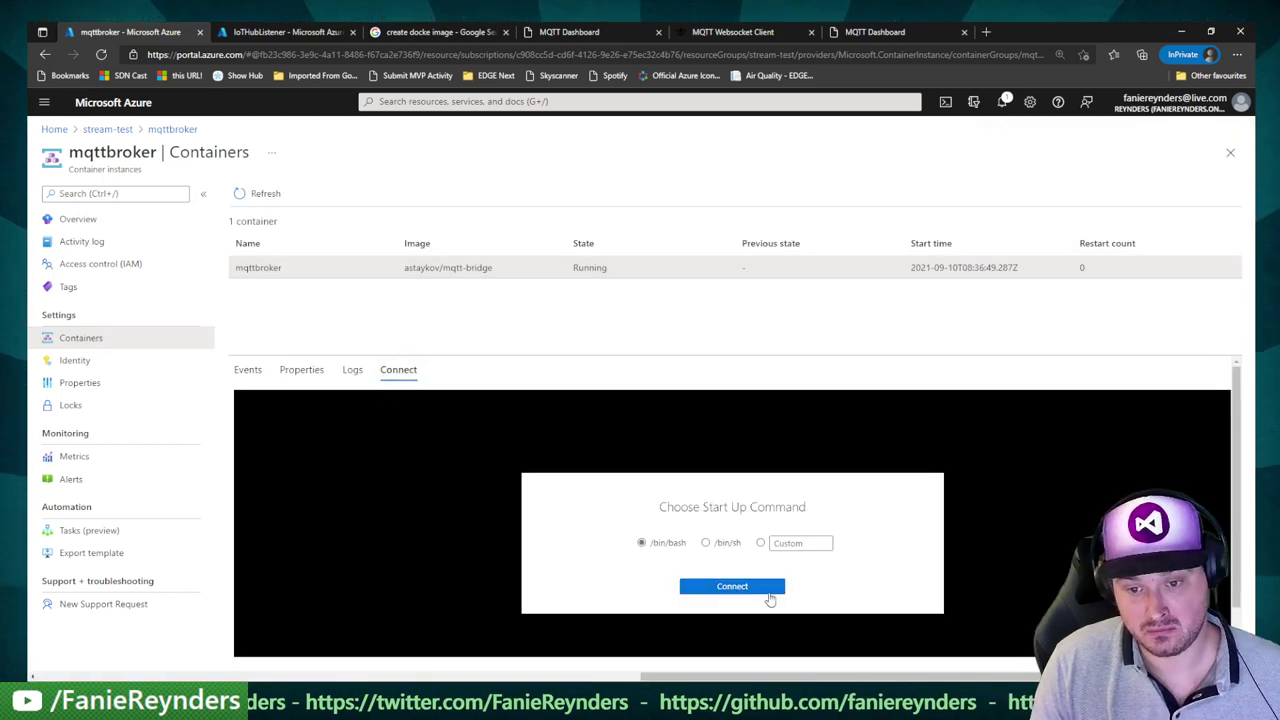
{"action": "left_click", "coordinate": [768, 592]}
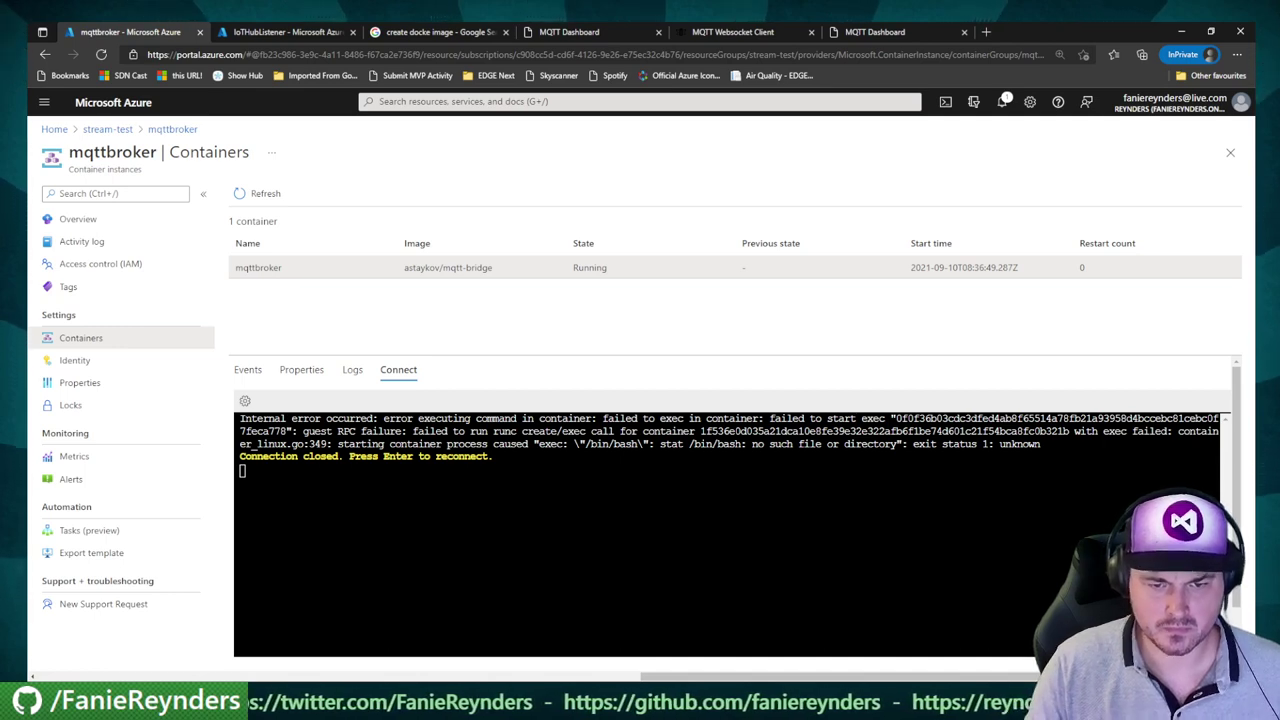
{"action": "key", "text": "Return"}
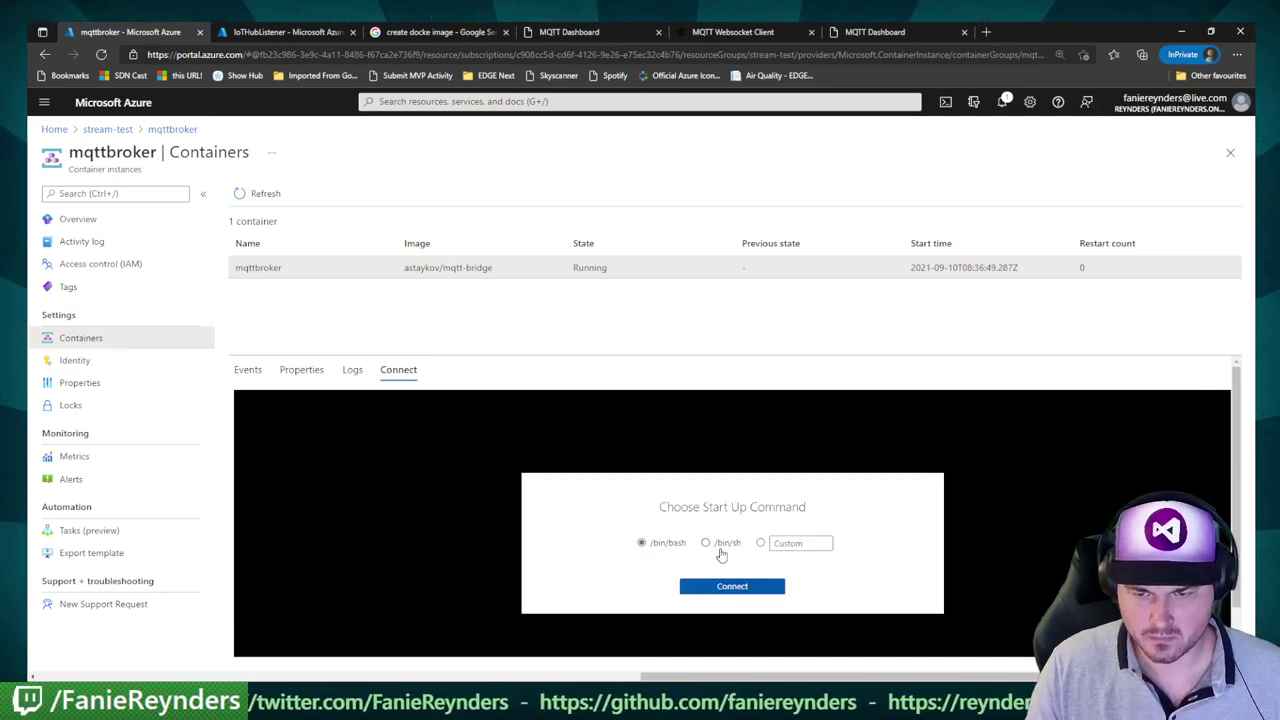
{"action": "left_click", "coordinate": [732, 586]}
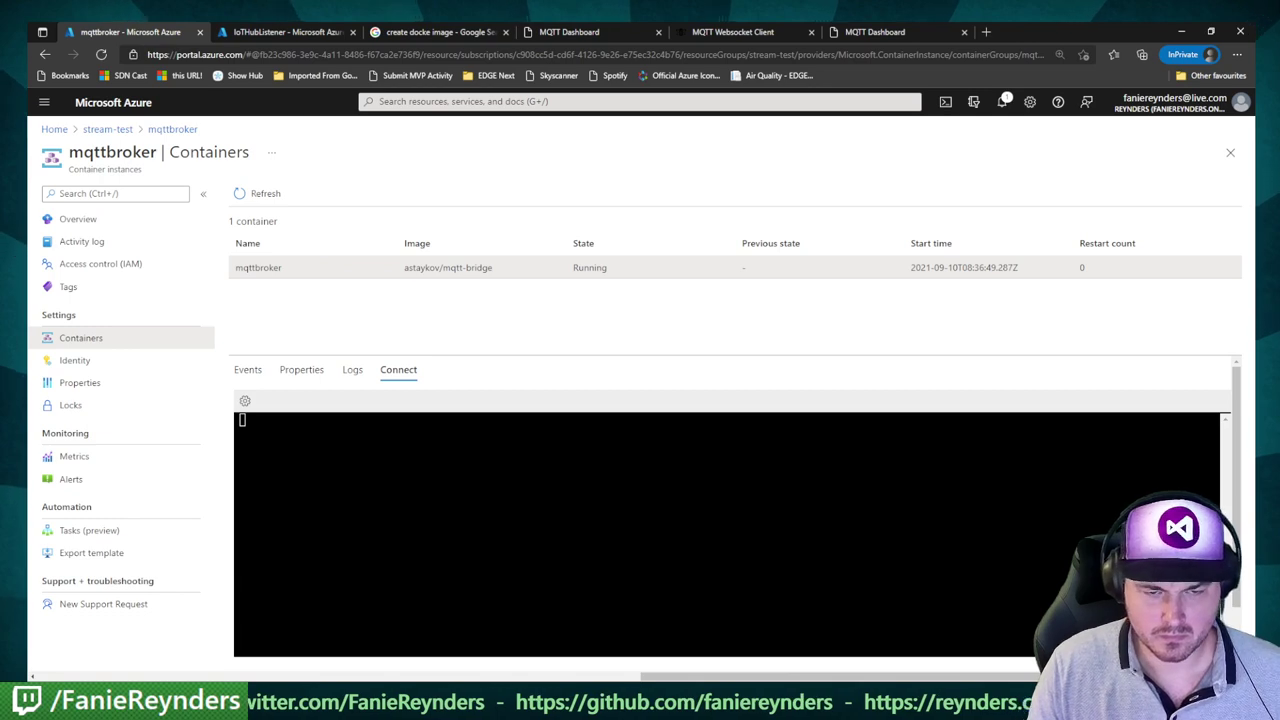
Check the container's logs and Properties environment variables, confirming MQTT_TOPIC is fanie/test.
{"action": "left_click", "coordinate": [355, 370]}
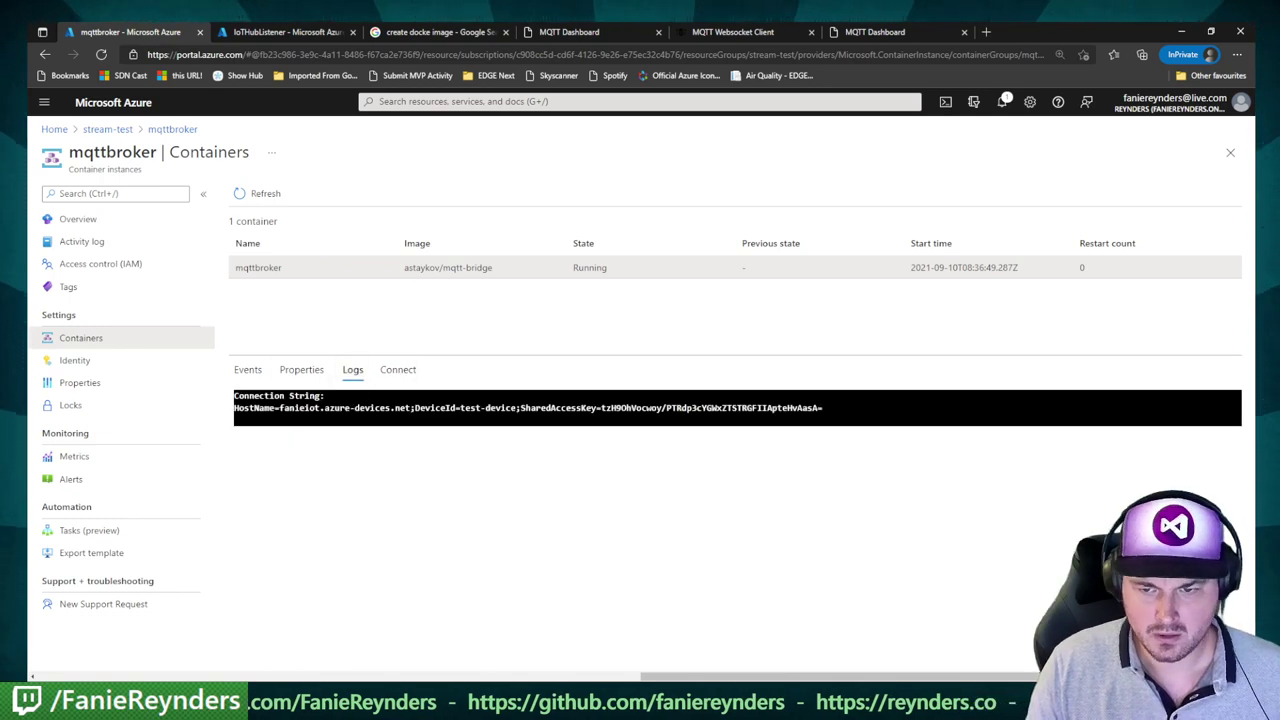
{"action": "left_click_drag", "start_coordinate": [851, 409], "coordinate": [234, 409]}
{"action": "left_click", "coordinate": [322, 385]}
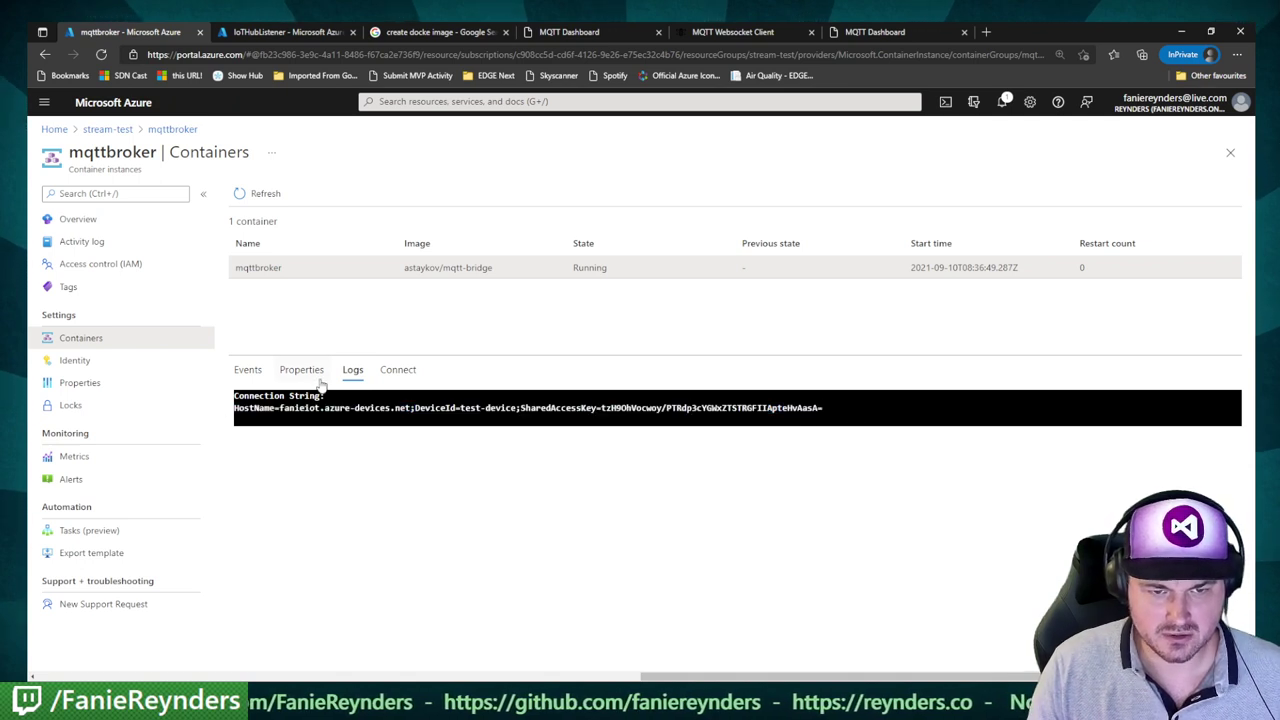
{"action": "left_click", "coordinate": [303, 370]}
{"action": "scroll", "coordinate": [337, 489], "scroll_direction": "down", "scroll_amount": 5}
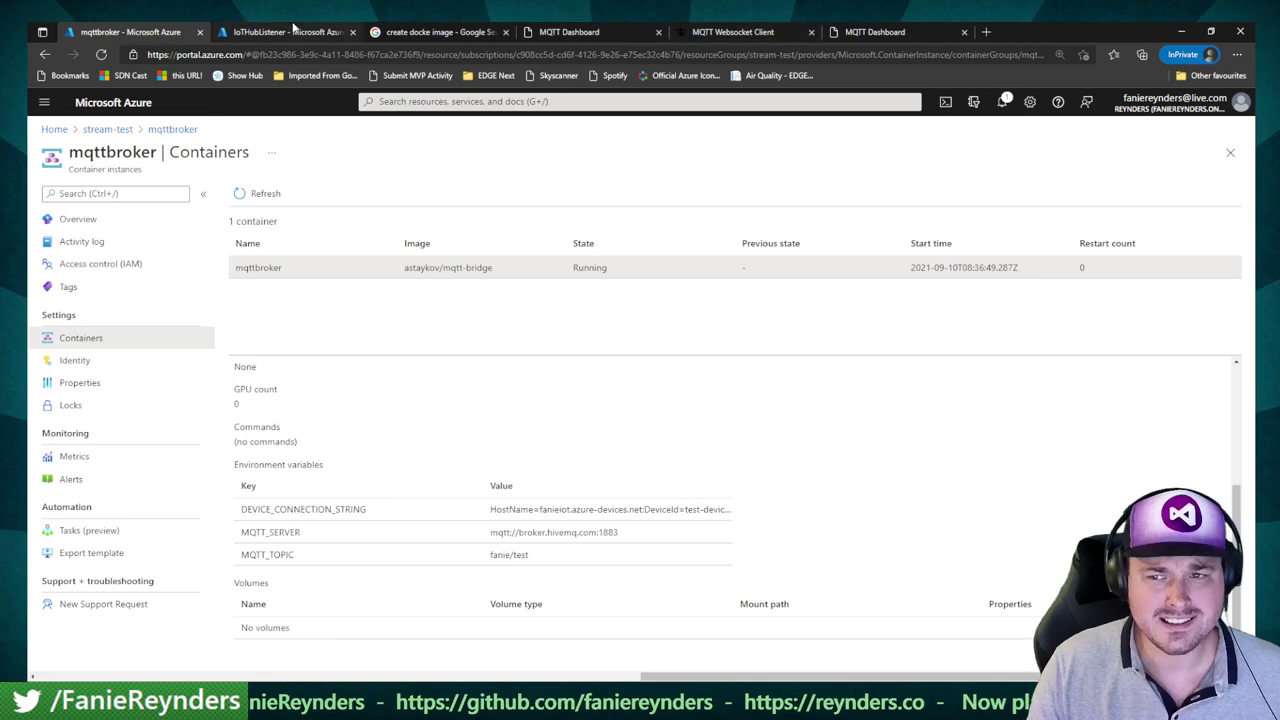
Publish the test message to fanie/test again and reload the IoTHubListener log stream to check it.
{"action": "left_click", "coordinate": [884, 32]}
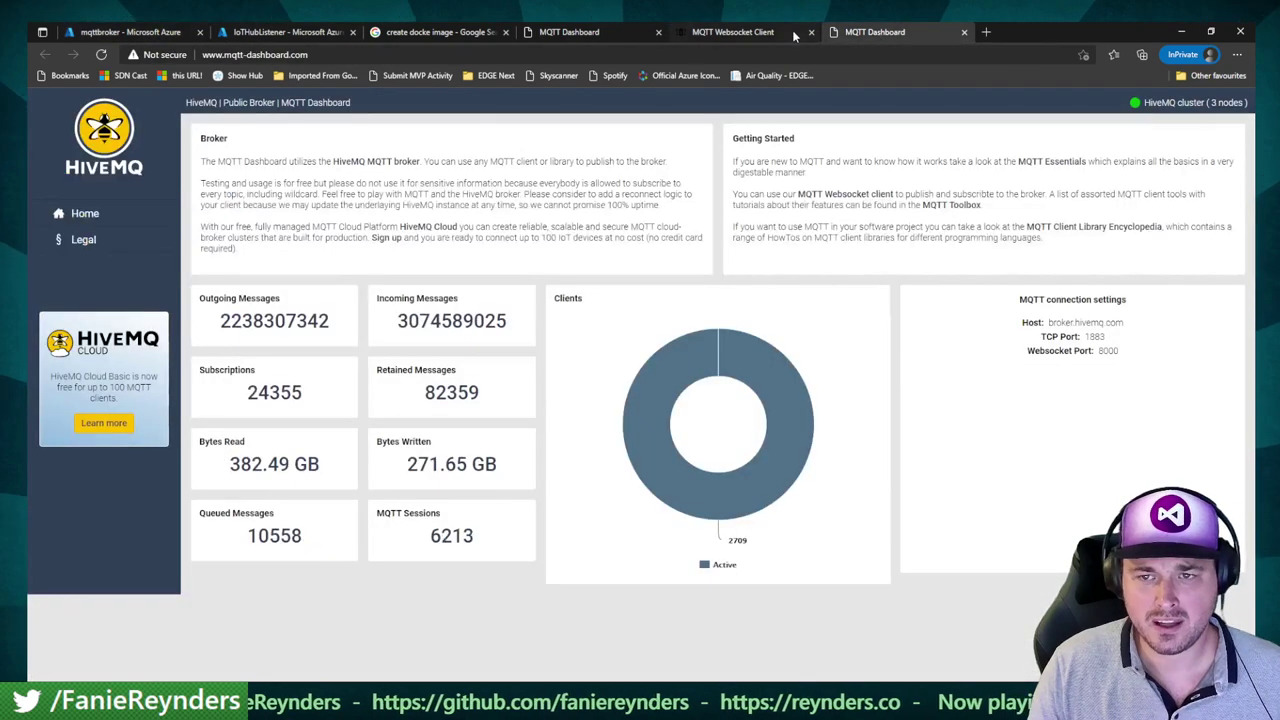
{"action": "left_click", "coordinate": [791, 33]}
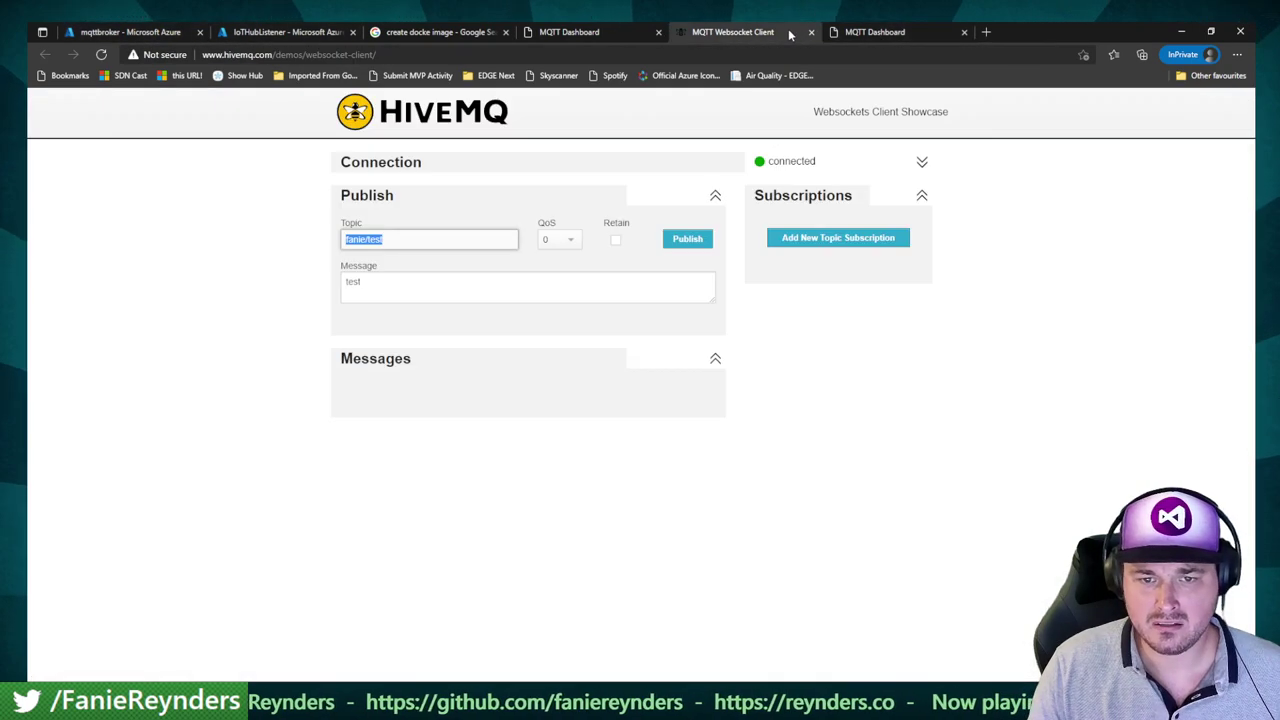
{"action": "left_click", "coordinate": [688, 240]}
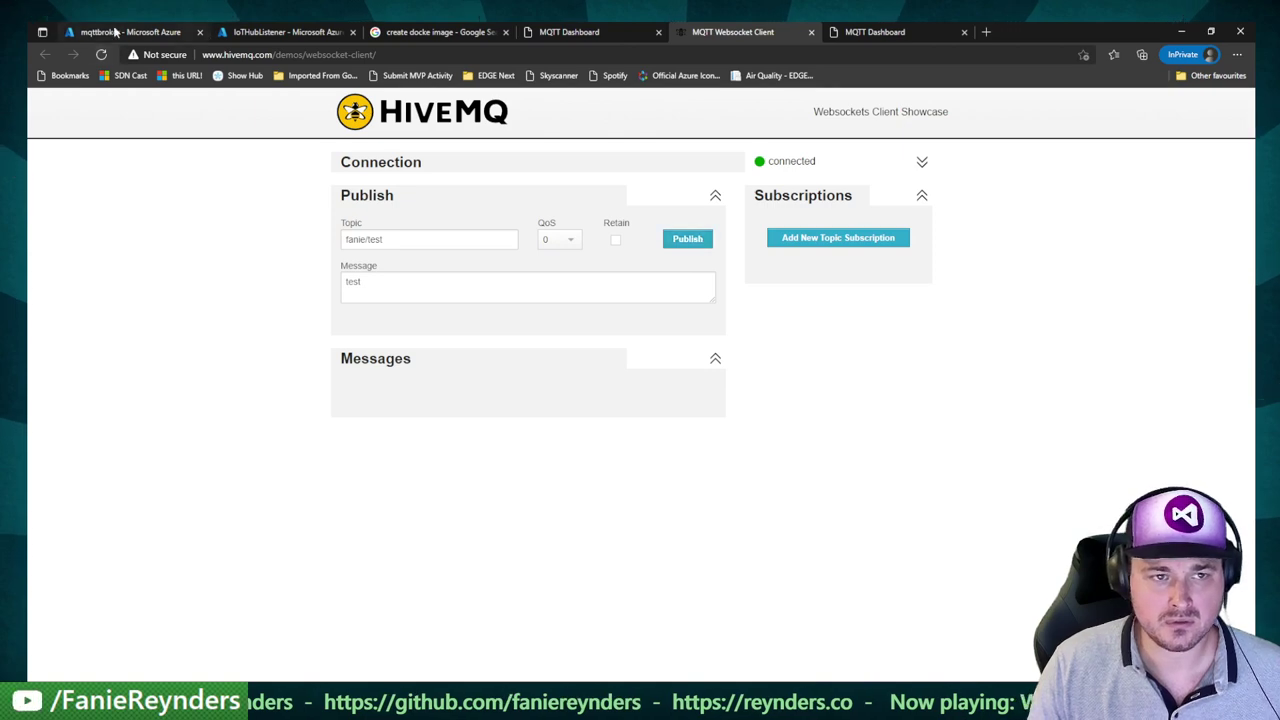
{"action": "left_click", "coordinate": [275, 32]}
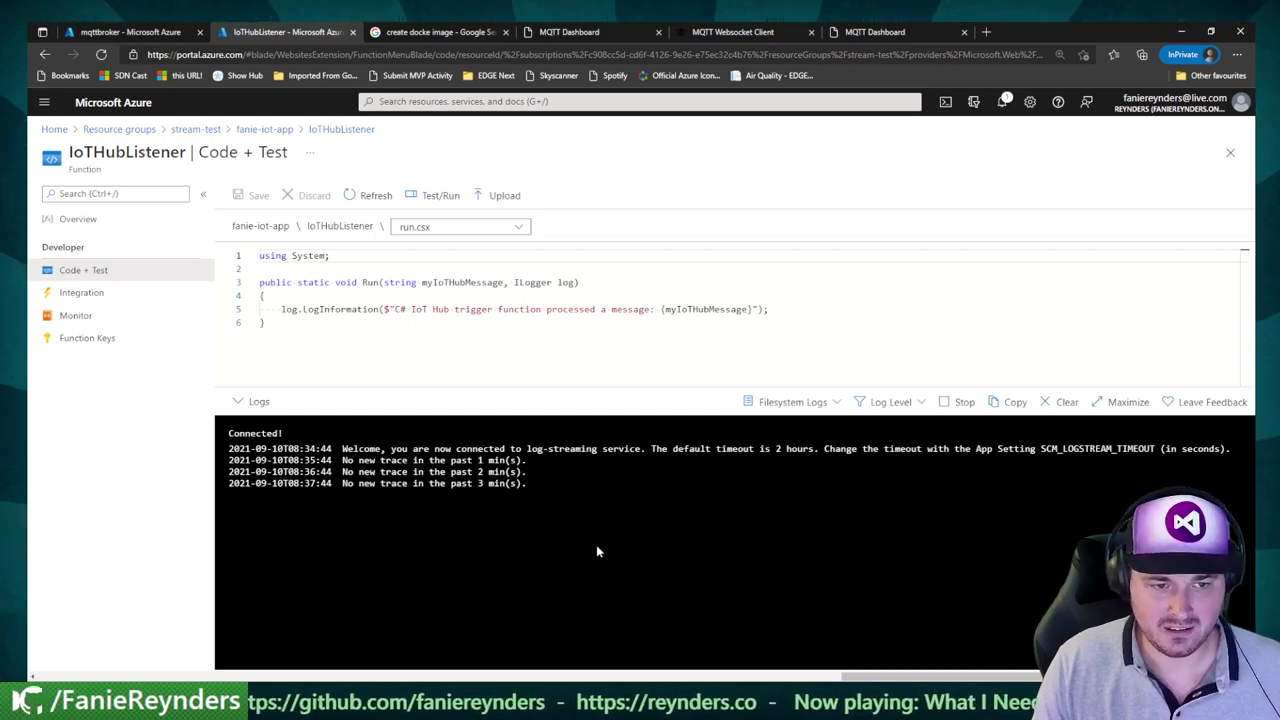
{"action": "left_click", "coordinate": [350, 196]}
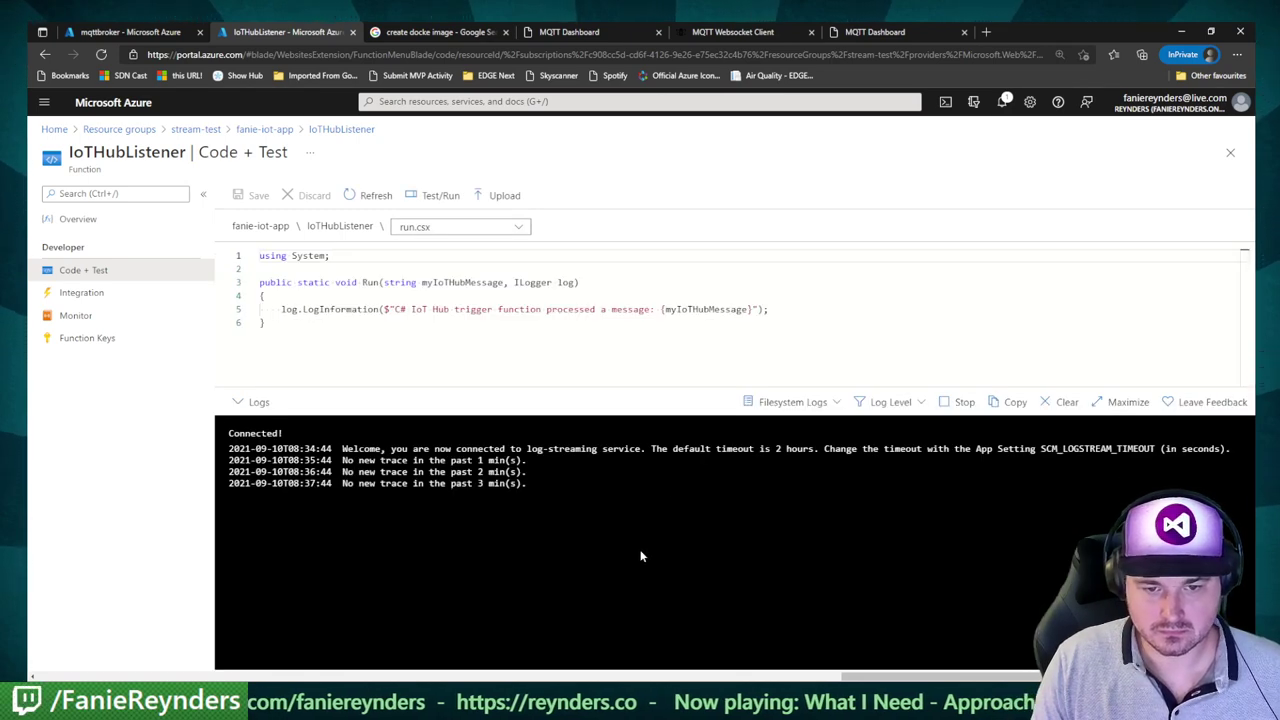
Change the message to test111 and publish it on fanie/test at QoS 0.
{"action": "left_click", "coordinate": [560, 32]}
{"action": "left_click", "coordinate": [735, 32]}
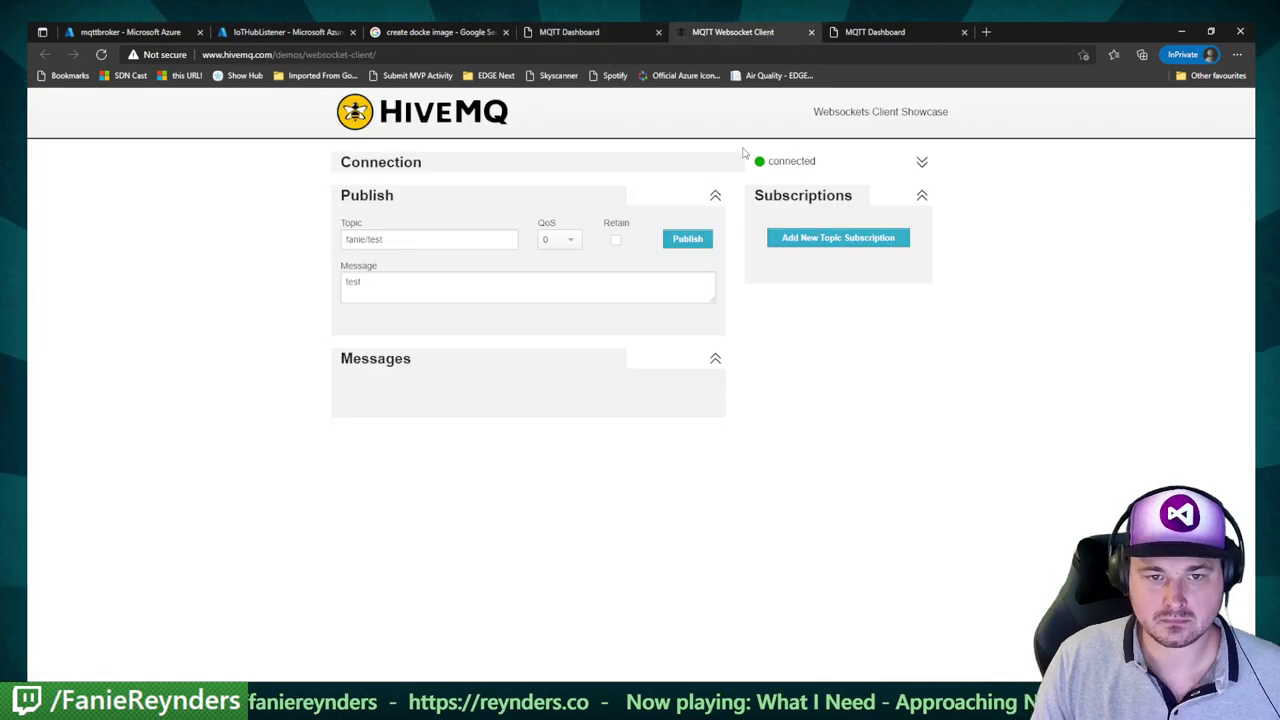
{"action": "left_click", "coordinate": [571, 241]}
{"action": "left_click", "coordinate": [571, 241]}
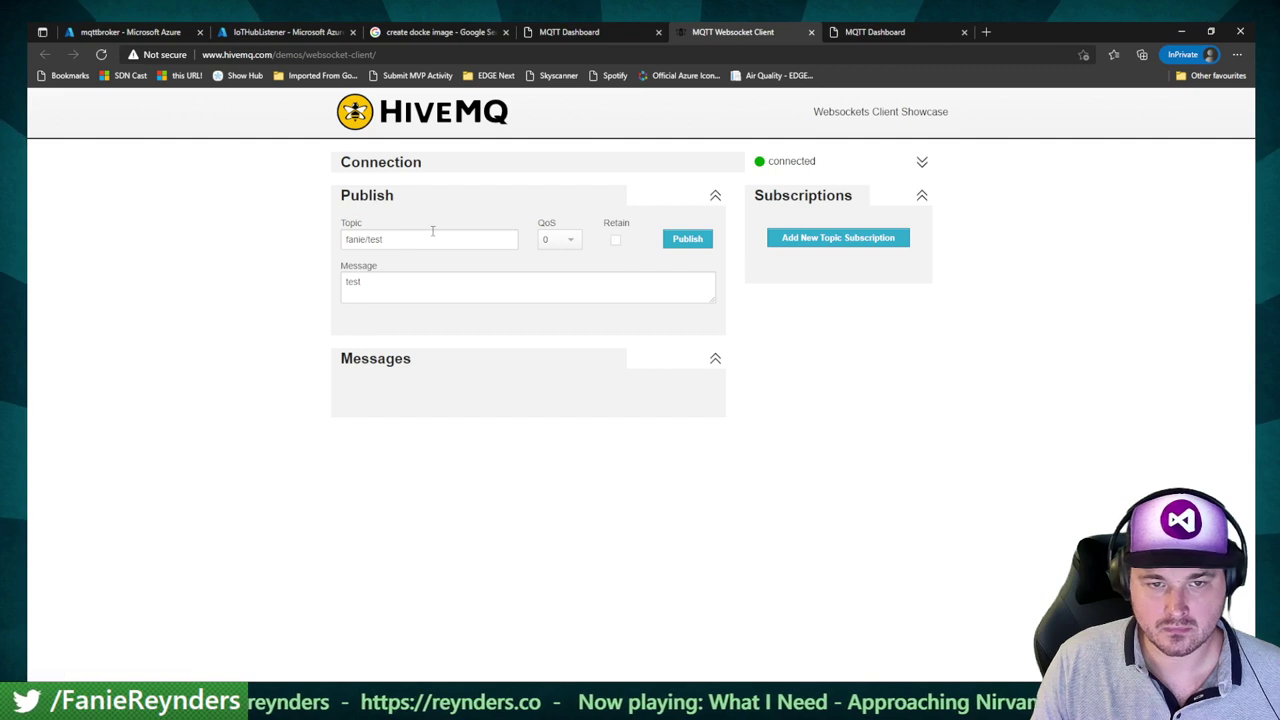
{"action": "left_click", "coordinate": [587, 294]}
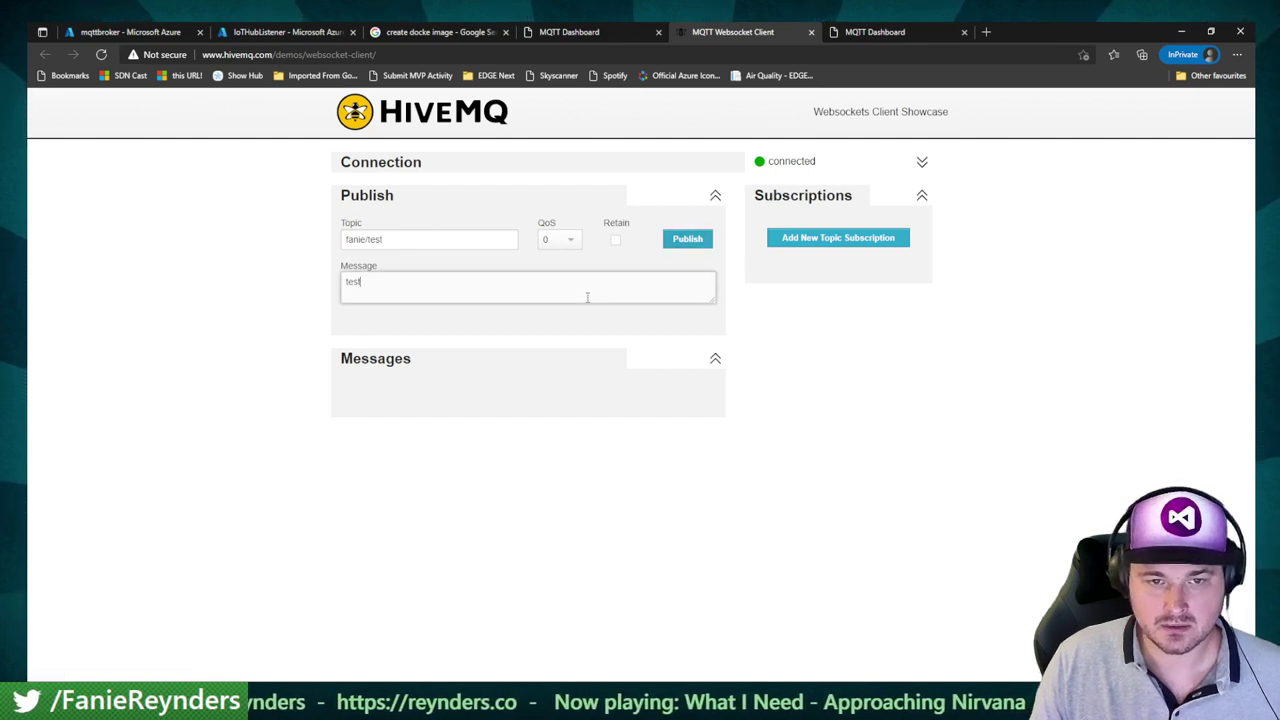
{"action": "type", "text": "111"}
{"action": "left_click", "coordinate": [687, 241]}
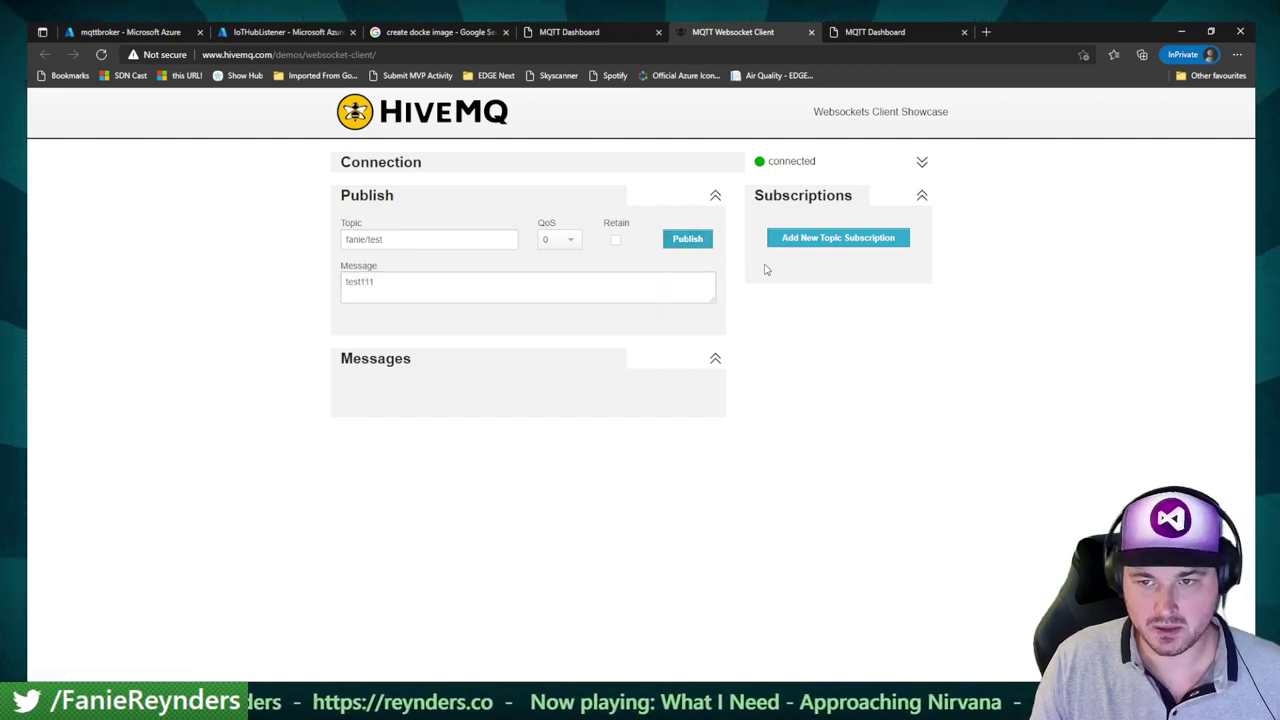
Add a new topic subscription to fanie/test/# at QoS 2.
{"action": "left_click", "coordinate": [845, 238]}
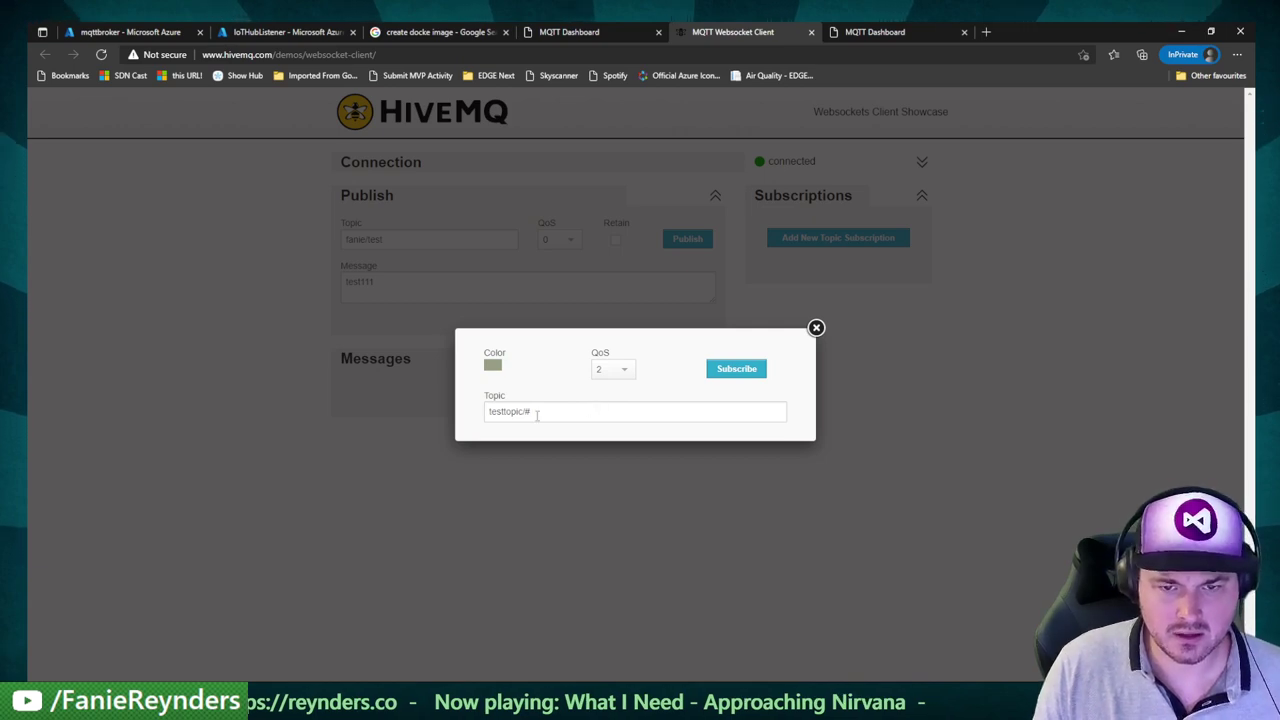
{"action": "left_click_drag", "start_coordinate": [537, 415], "coordinate": [384, 416]}
{"action": "left_click", "coordinate": [384, 416]}
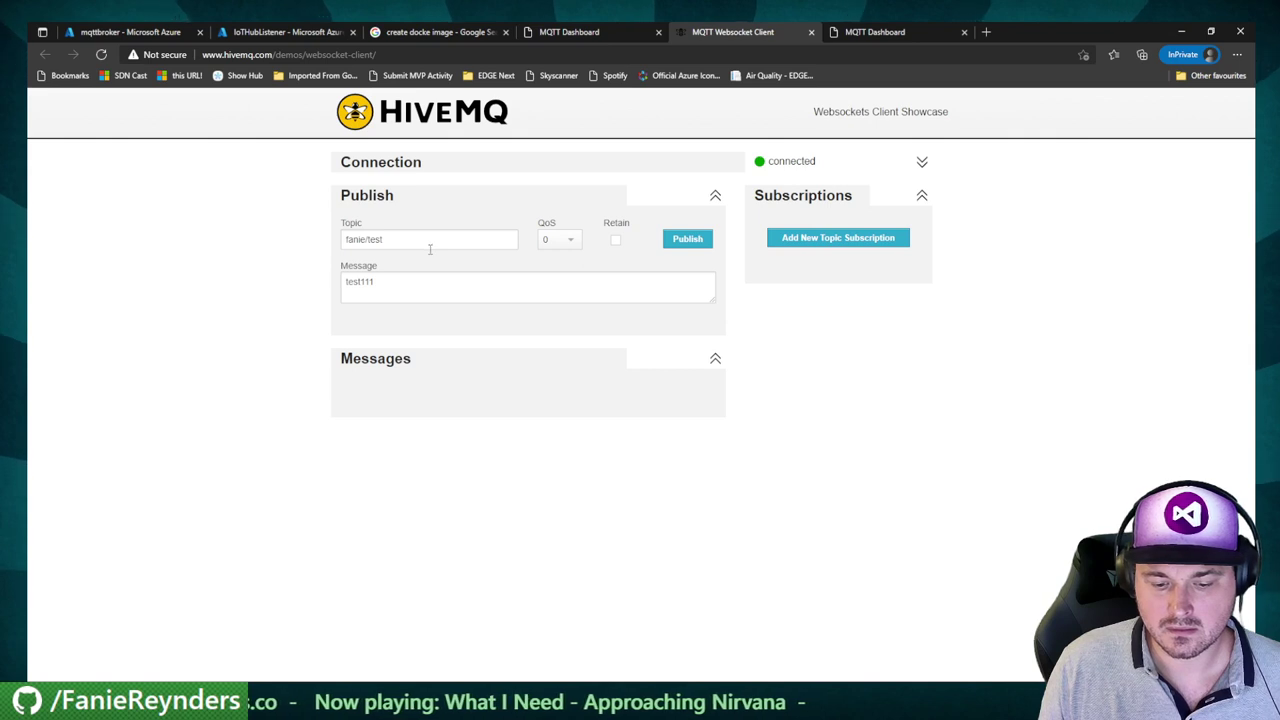
{"action": "left_click", "coordinate": [376, 240]}
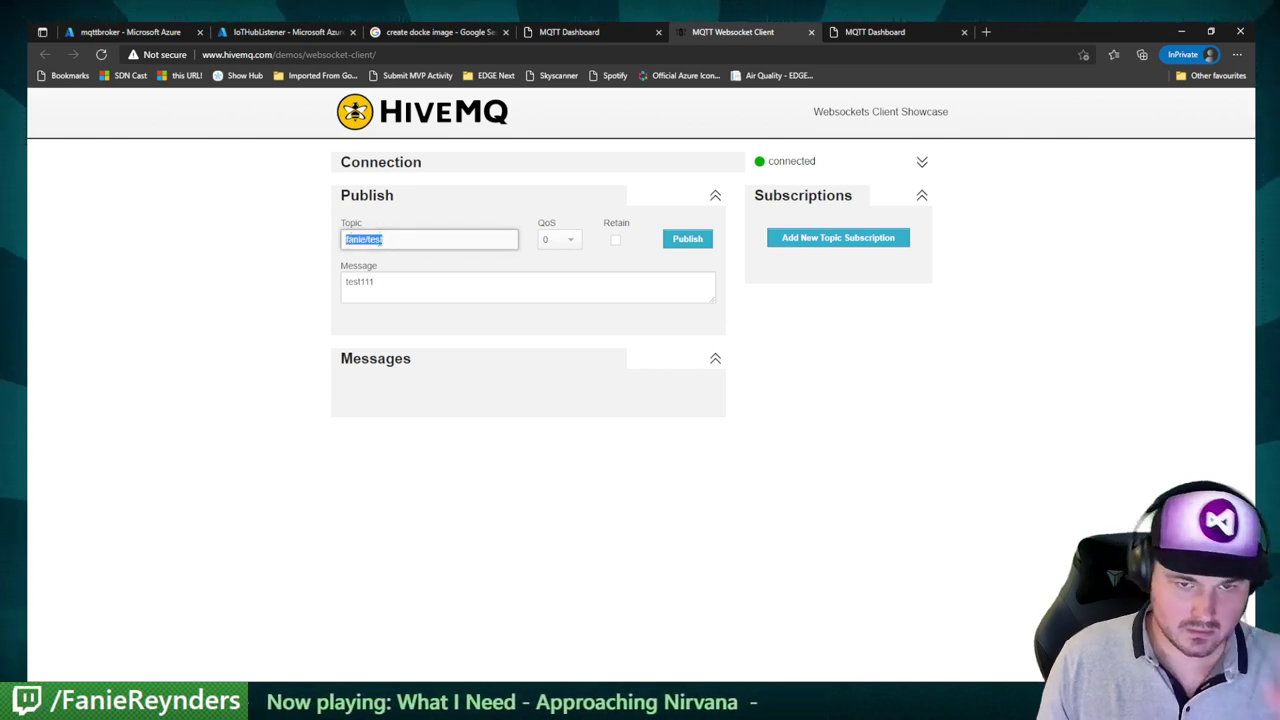
{"action": "left_click", "coordinate": [844, 242]}
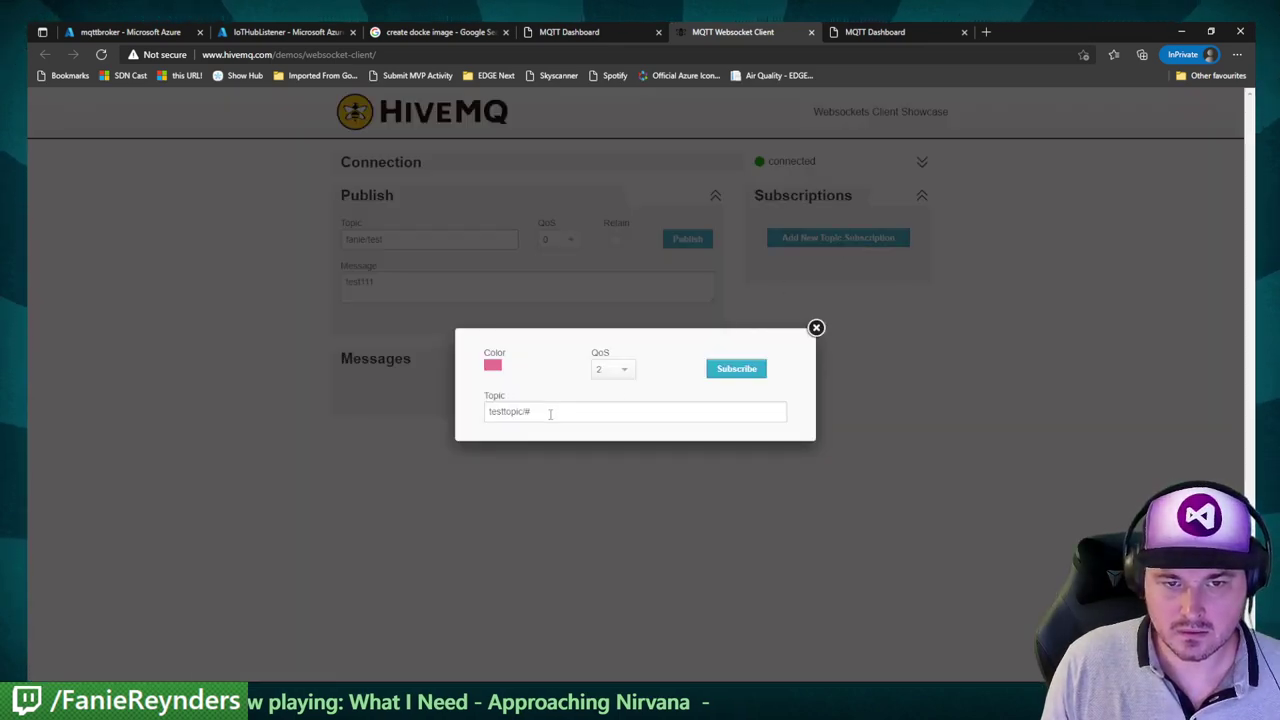
{"action": "left_click_drag", "start_coordinate": [550, 413], "coordinate": [428, 408]}
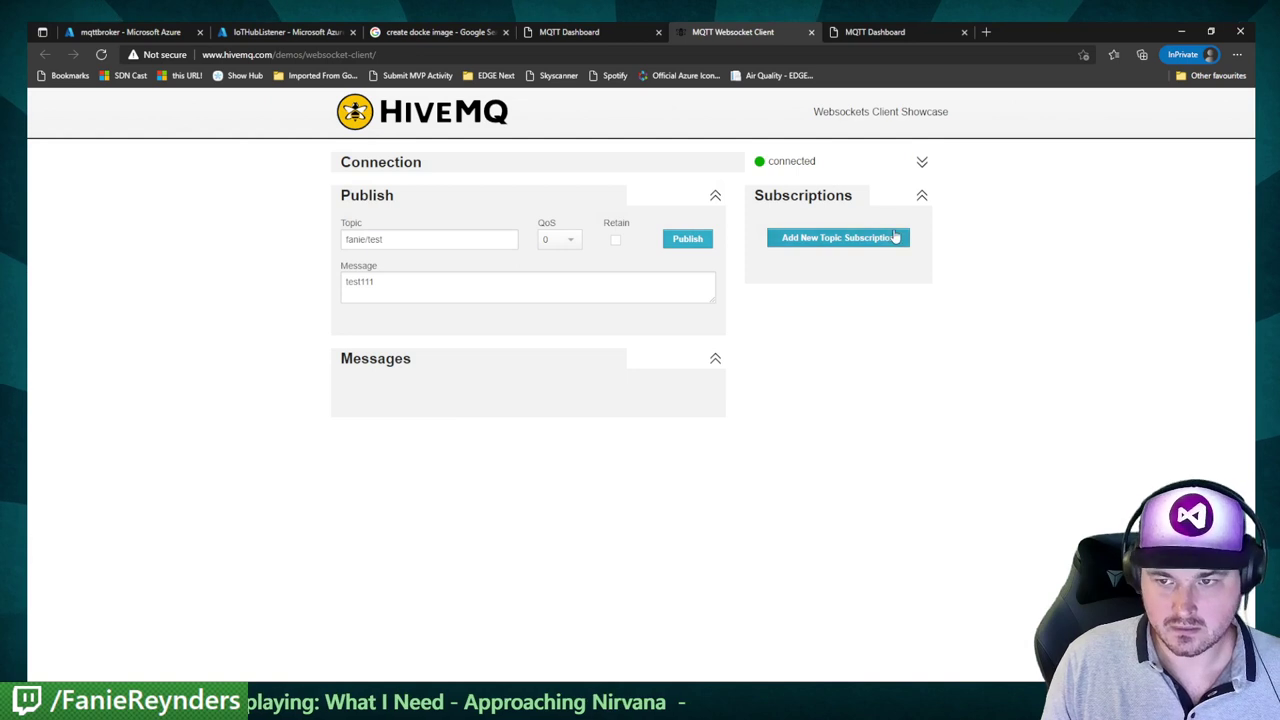
{"action": "left_click", "coordinate": [895, 237]}
{"action": "left_click", "coordinate": [577, 410]}
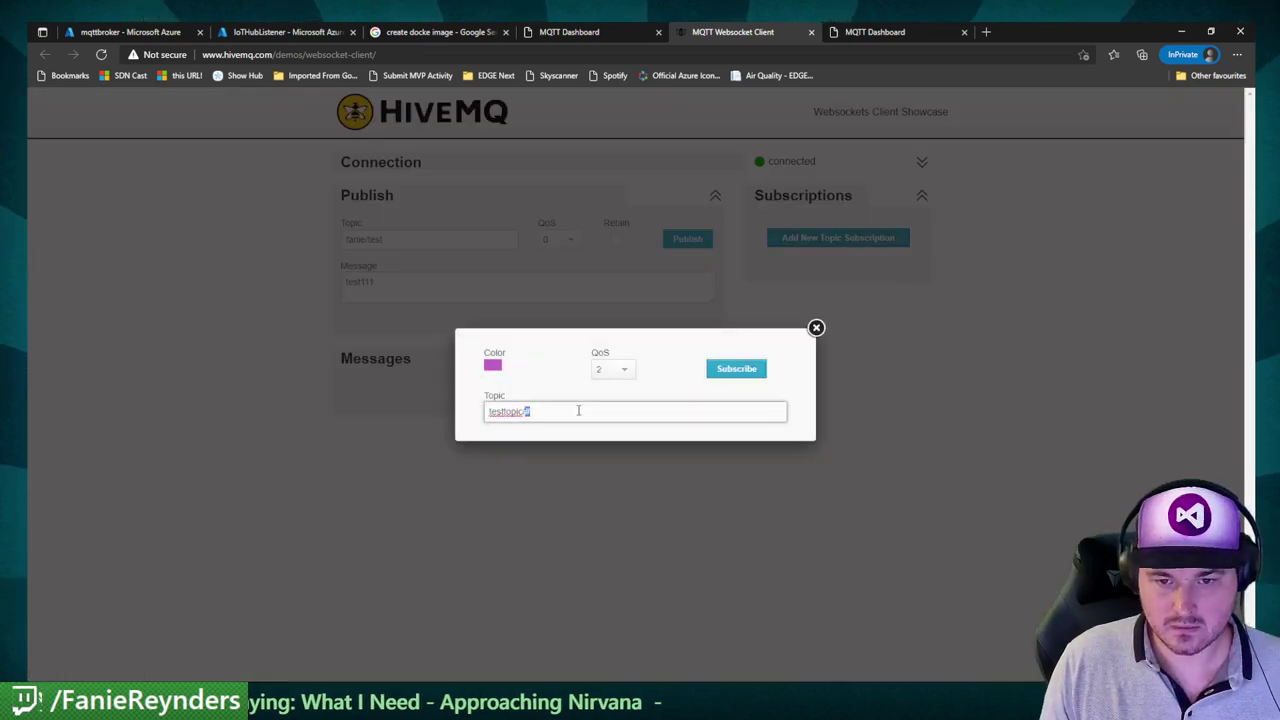
{"action": "triple_click", "coordinate": [578, 410]}
{"action": "type", "text": "fanie/test/"}
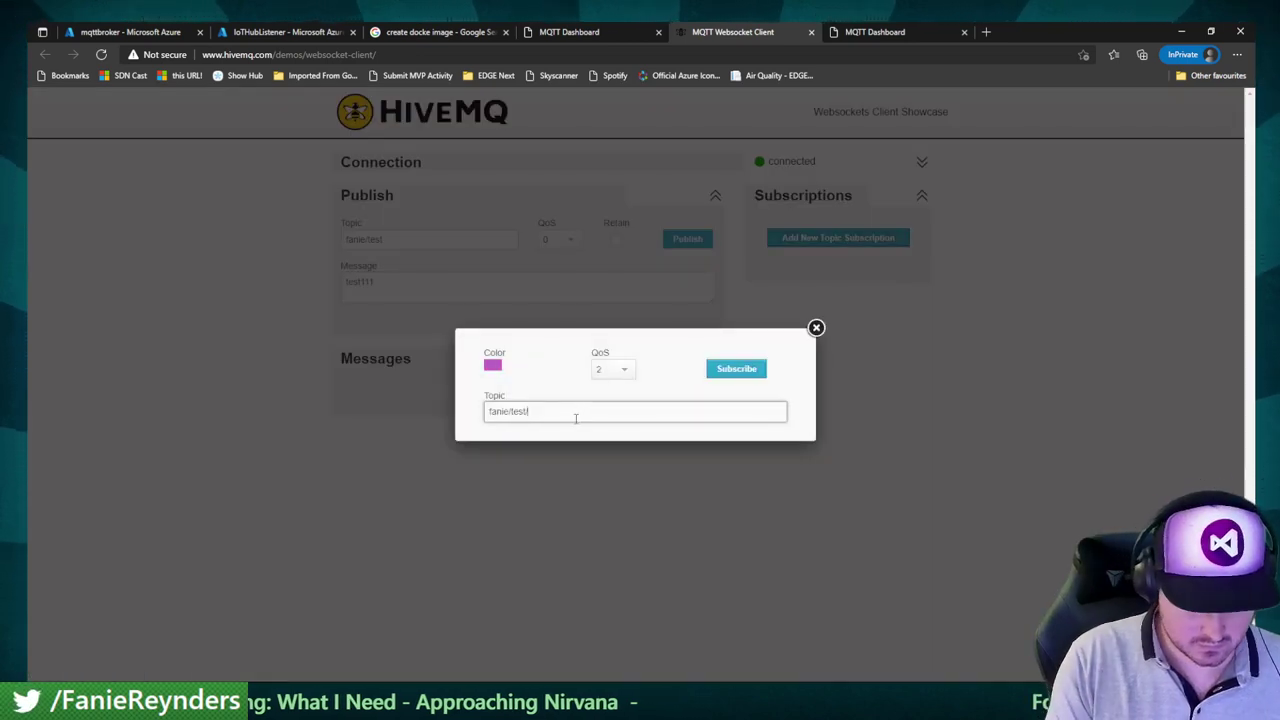
{"action": "type", "text": "#"}
{"action": "left_click", "coordinate": [742, 372]}
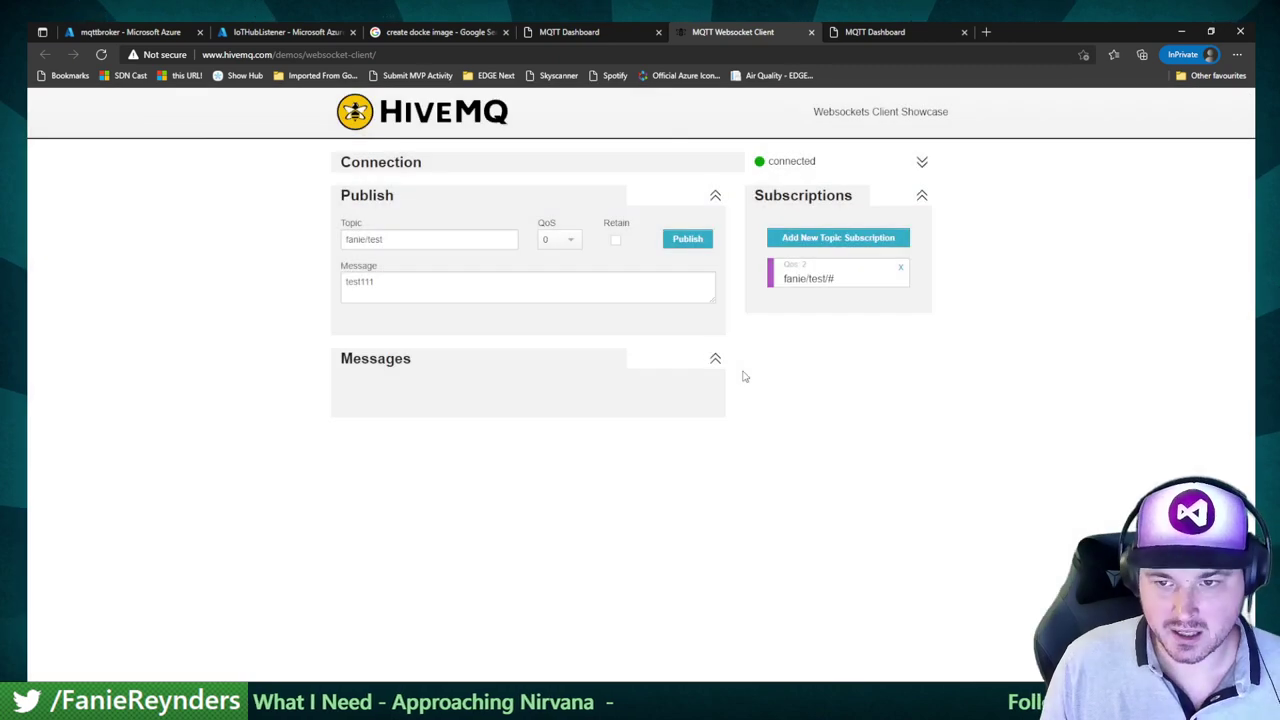
Publish test111 to fanie/test several times so copies appear under Messages.
{"action": "left_click", "coordinate": [529, 280]}
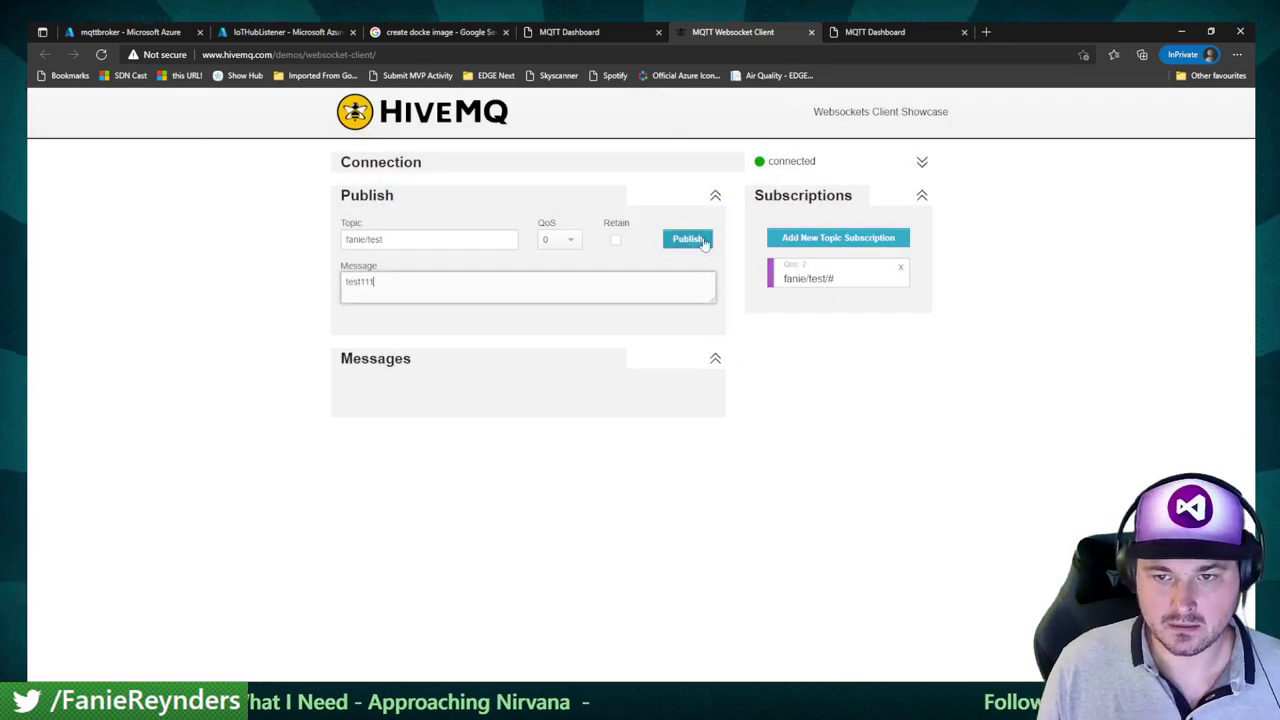
{"action": "left_click", "coordinate": [690, 239]}
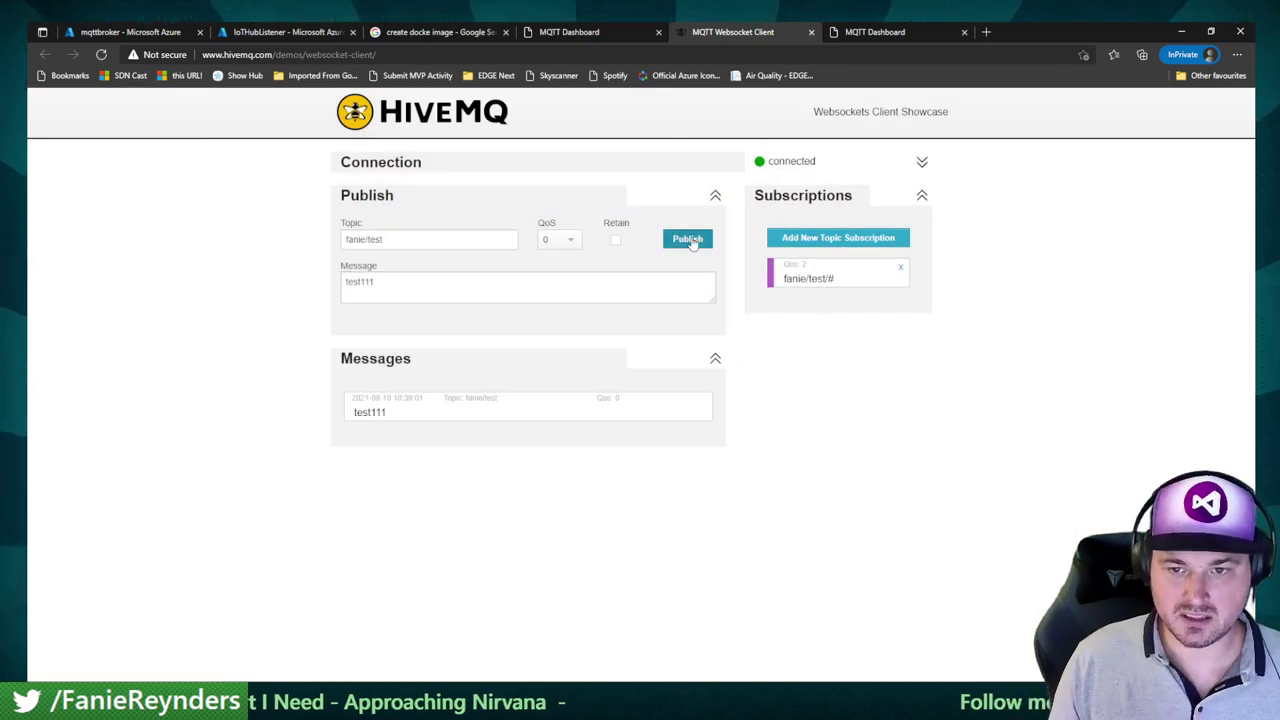
{"action": "left_click", "coordinate": [689, 240]}
{"action": "left_click", "coordinate": [689, 240]}
{"action": "left_click", "coordinate": [689, 240]}
{"action": "left_click", "coordinate": [689, 240]}
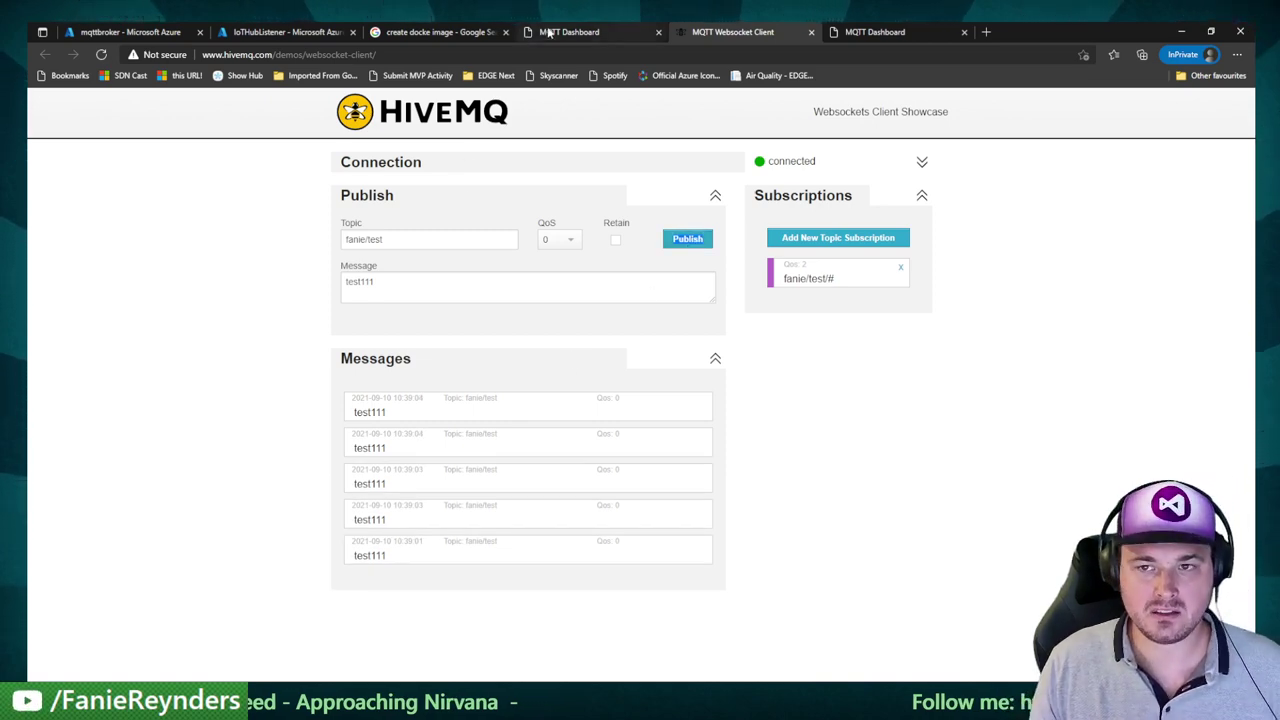
Start and then stop receiving test-device telemetry in Azure IoT Explorer.
{"action": "key", "text": "alt+Tab"}
{"action": "key", "text": "alt+Tab"}
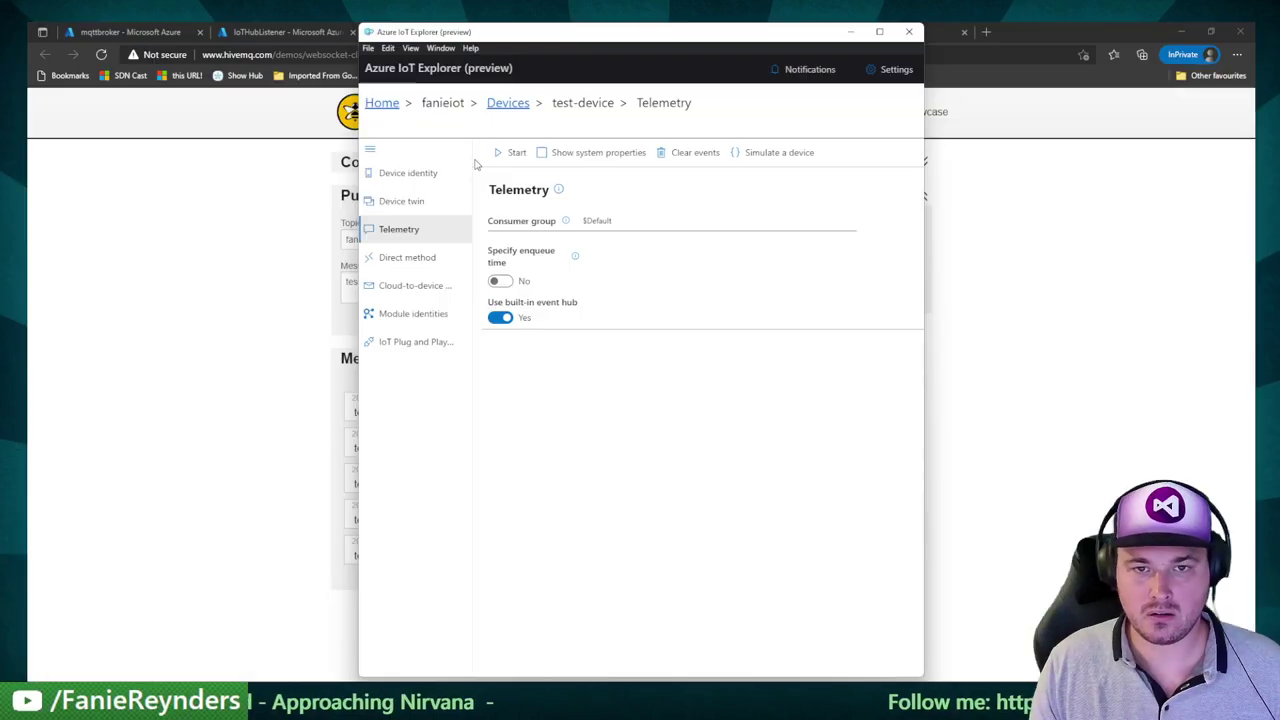
{"action": "left_click", "coordinate": [512, 153]}
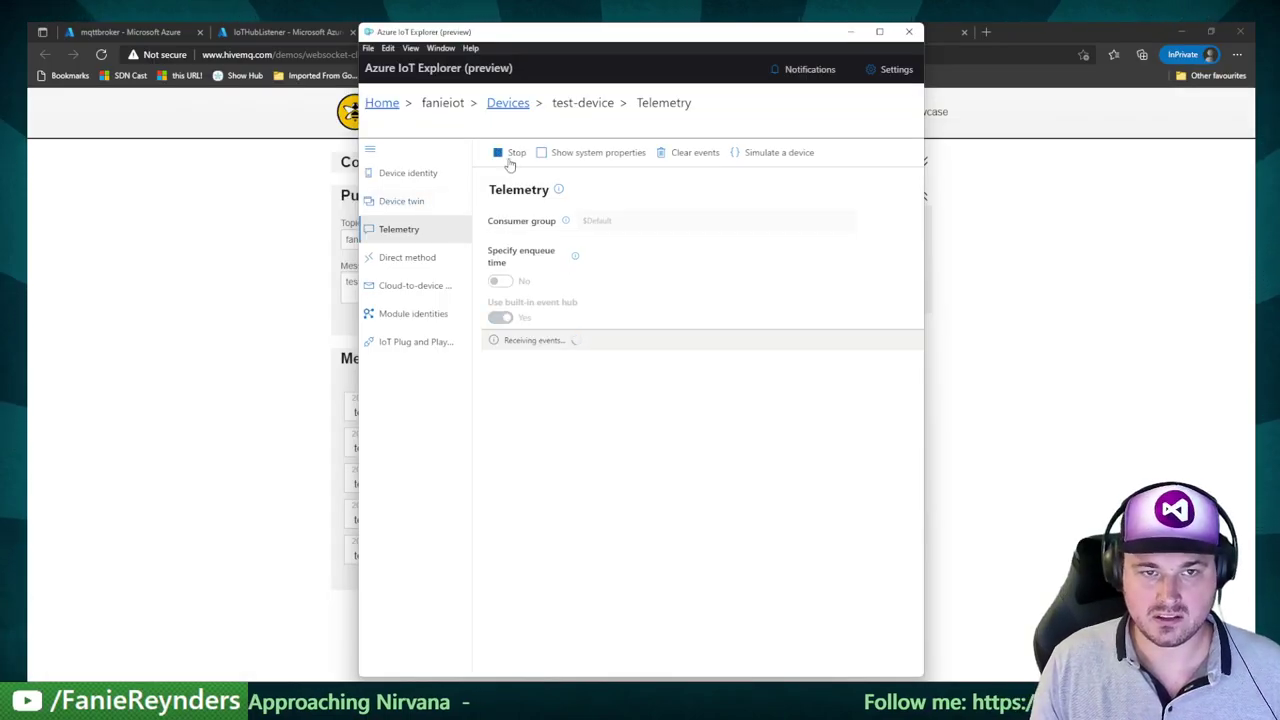
{"action": "left_click", "coordinate": [508, 156]}
Check the IoTHubListener, mqttbroker and MQTT Dashboard pages, ending on the HiveMQ public broker page.
{"action": "left_click", "coordinate": [112, 30]}
{"action": "left_click", "coordinate": [280, 32]}
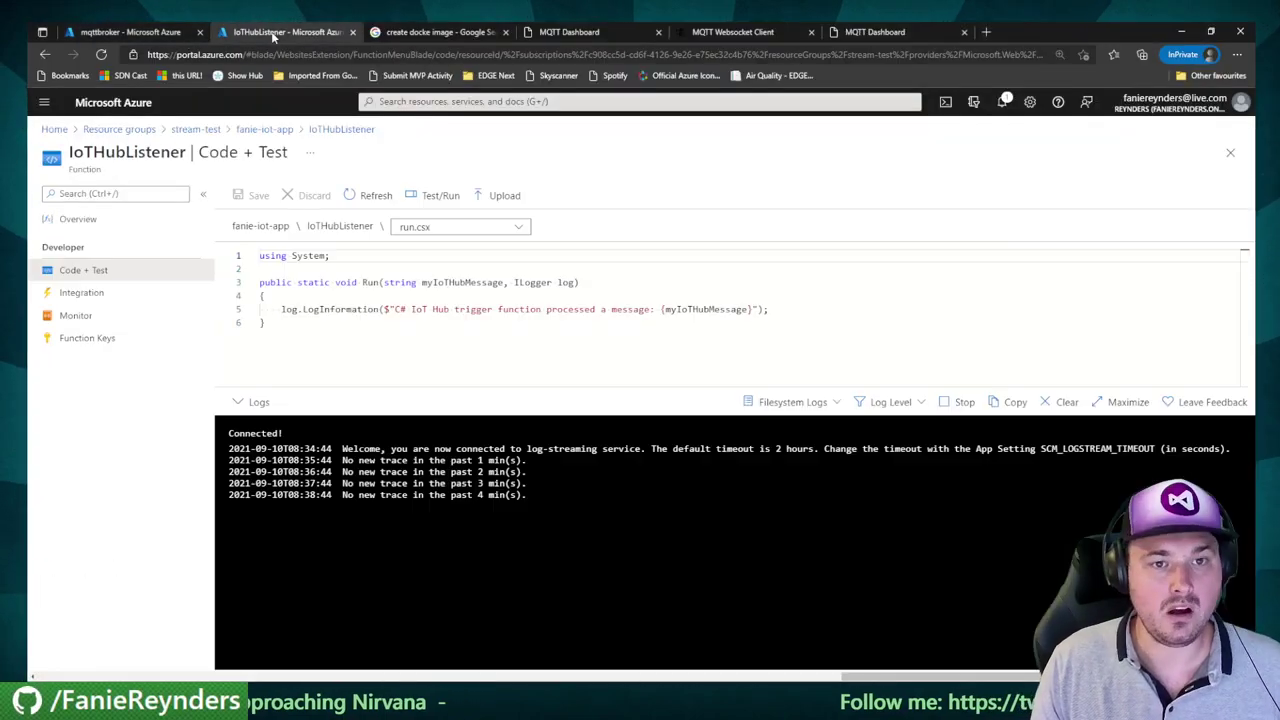
{"action": "key", "text": "ctrl+shift+Tab"}
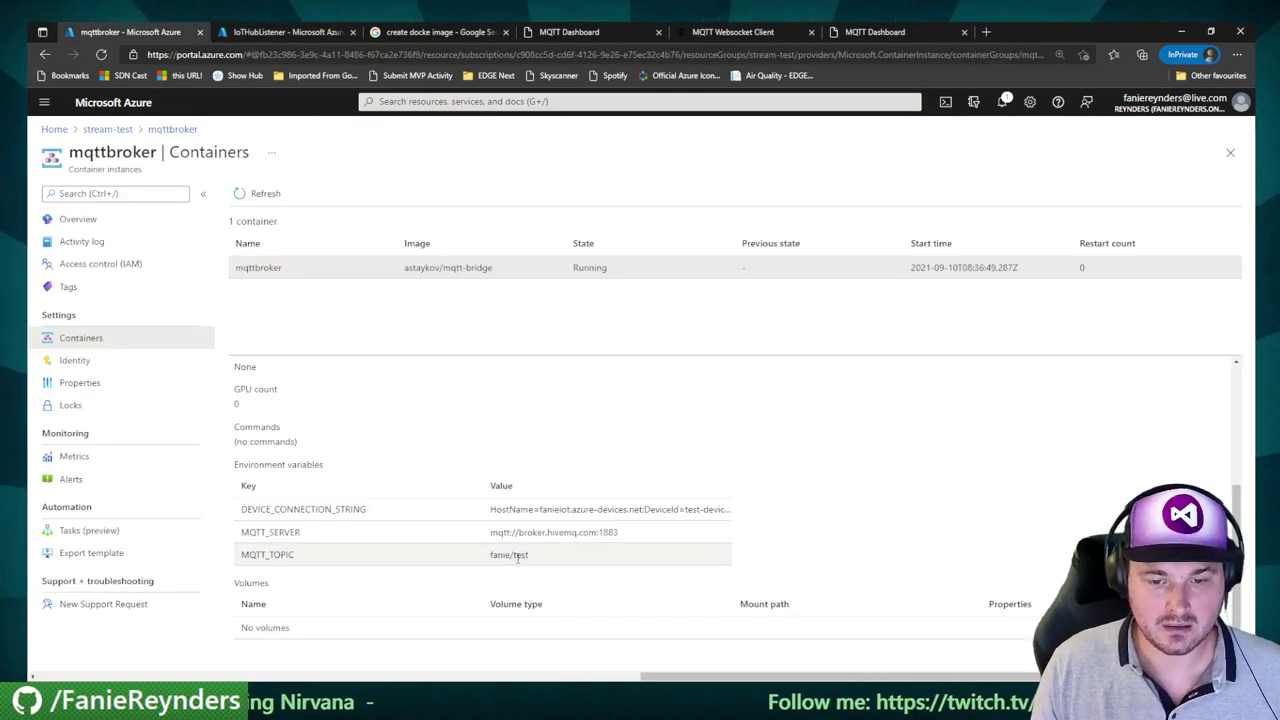
{"action": "left_click", "coordinate": [620, 32]}
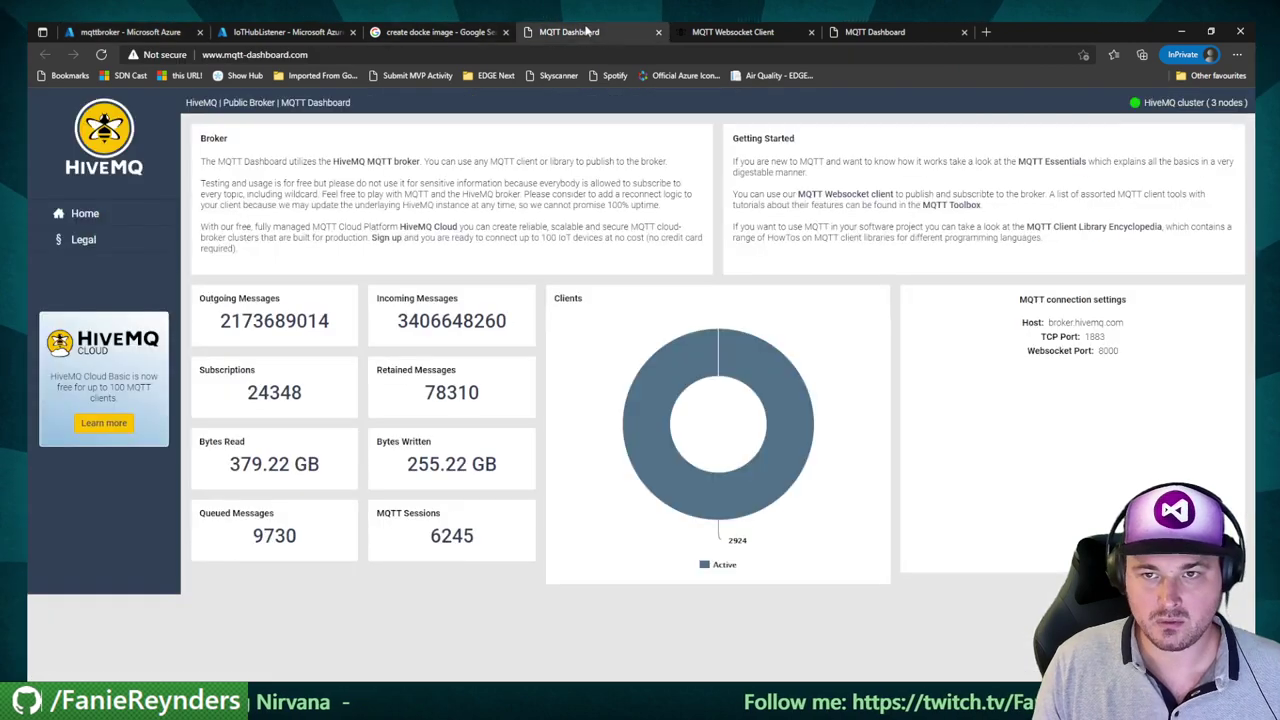
{"action": "left_click", "coordinate": [749, 35]}
{"action": "left_click", "coordinate": [875, 32]}
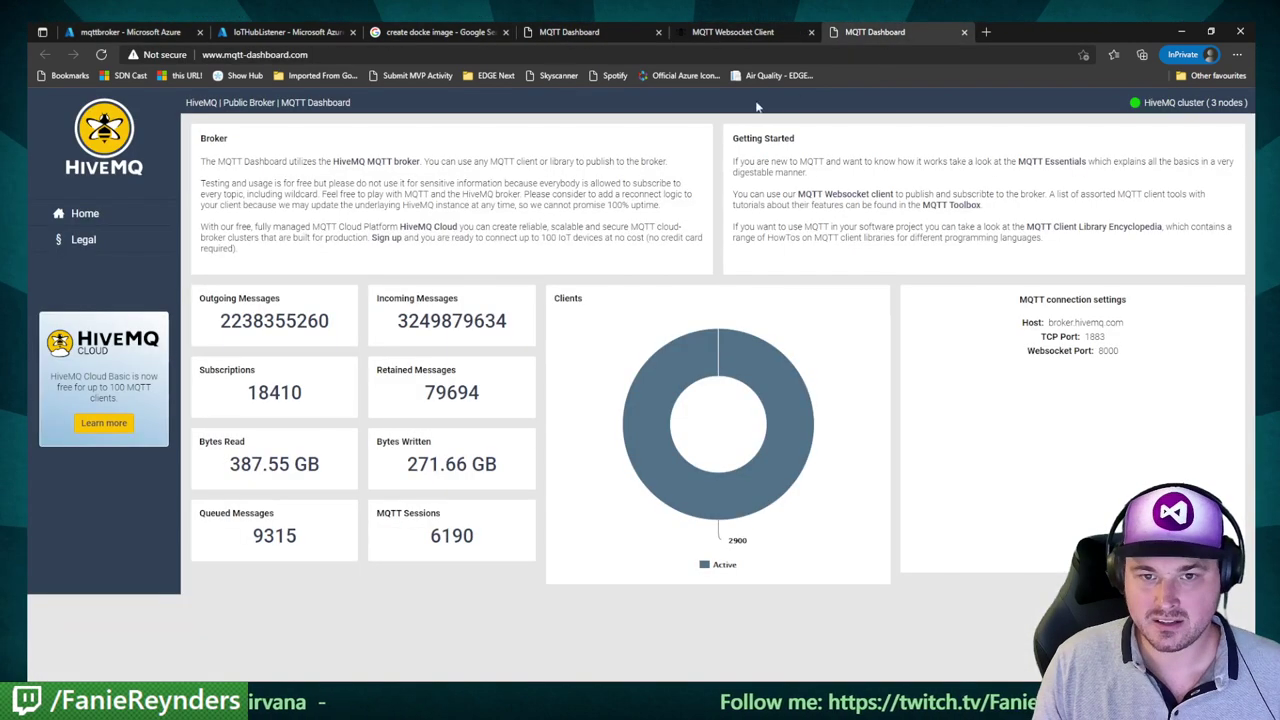
{"action": "key", "text": "alt+Tab"}
{"action": "key", "text": "alt+Tab"}
{"action": "key", "text": "alt+Tab"}
{"action": "key", "text": "alt+Tab"}
{"action": "key", "text": "alt+Tab"}
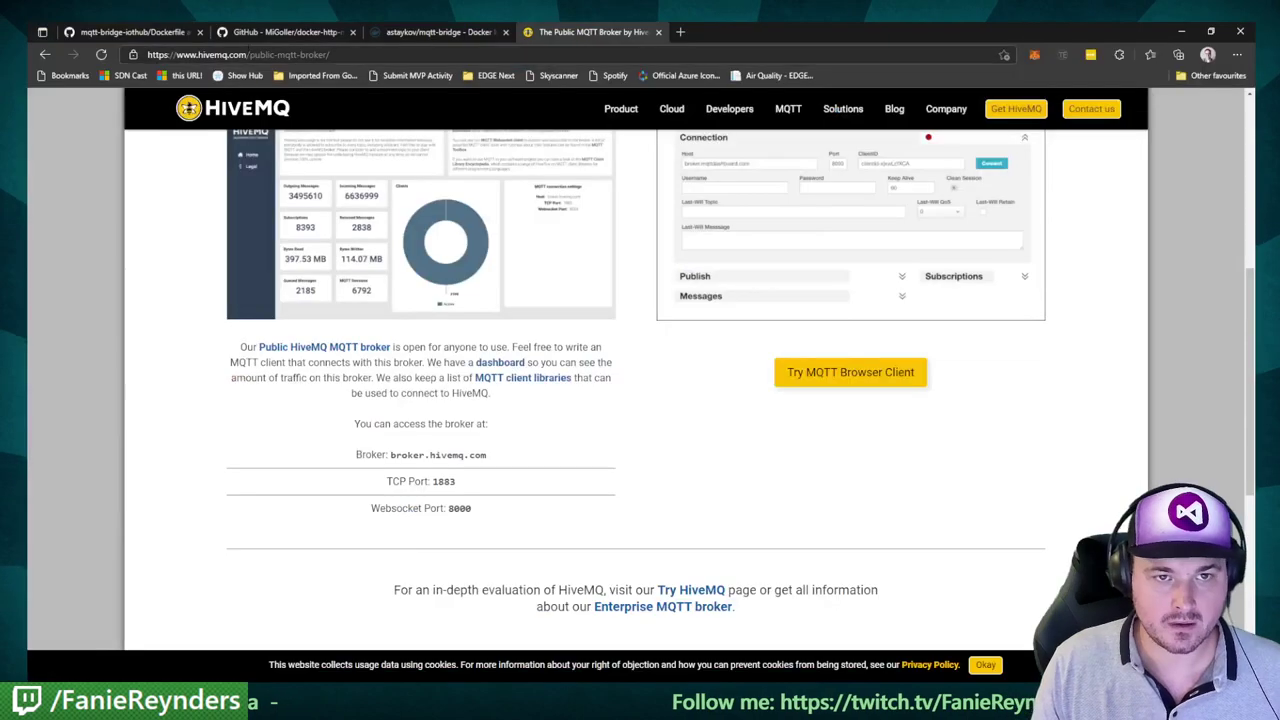
Look over the HiveMQ, Docker Hub and Dockerfile tabs, then read the mqtt-bridge-iothub repository home page.
{"action": "left_click", "coordinate": [280, 32]}
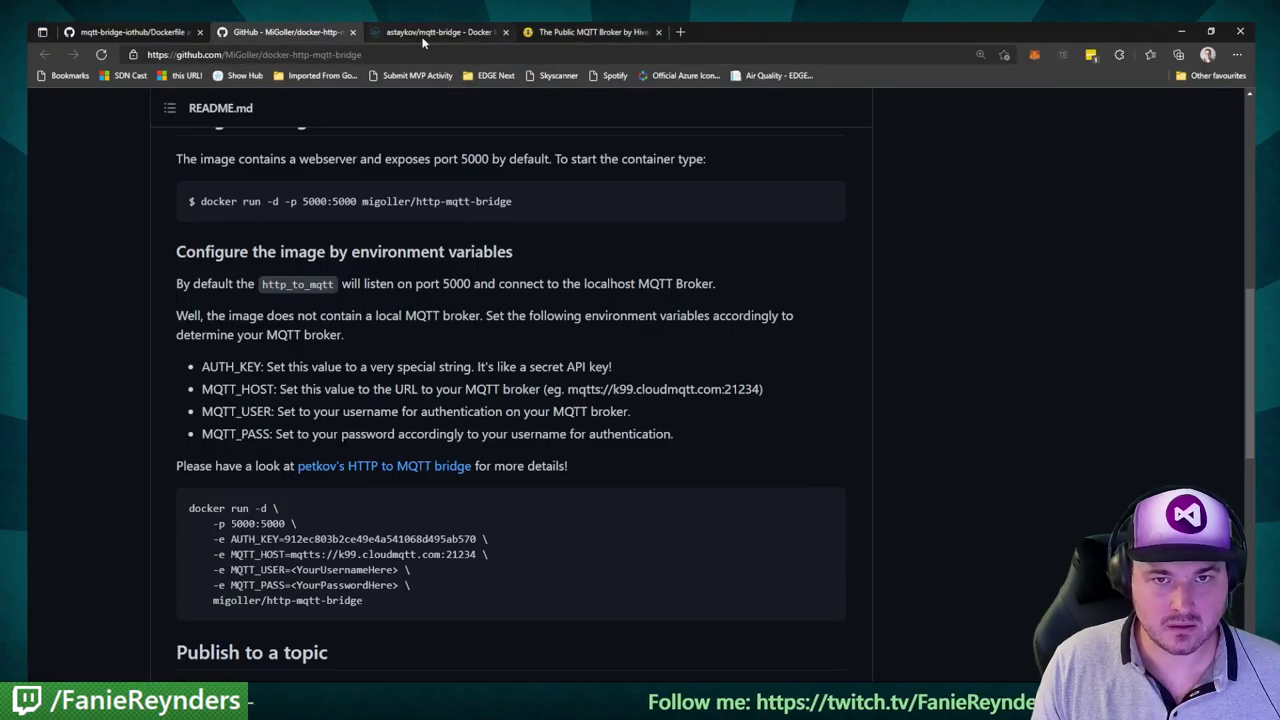
{"action": "left_click", "coordinate": [430, 32]}
{"action": "left_click", "coordinate": [130, 32]}
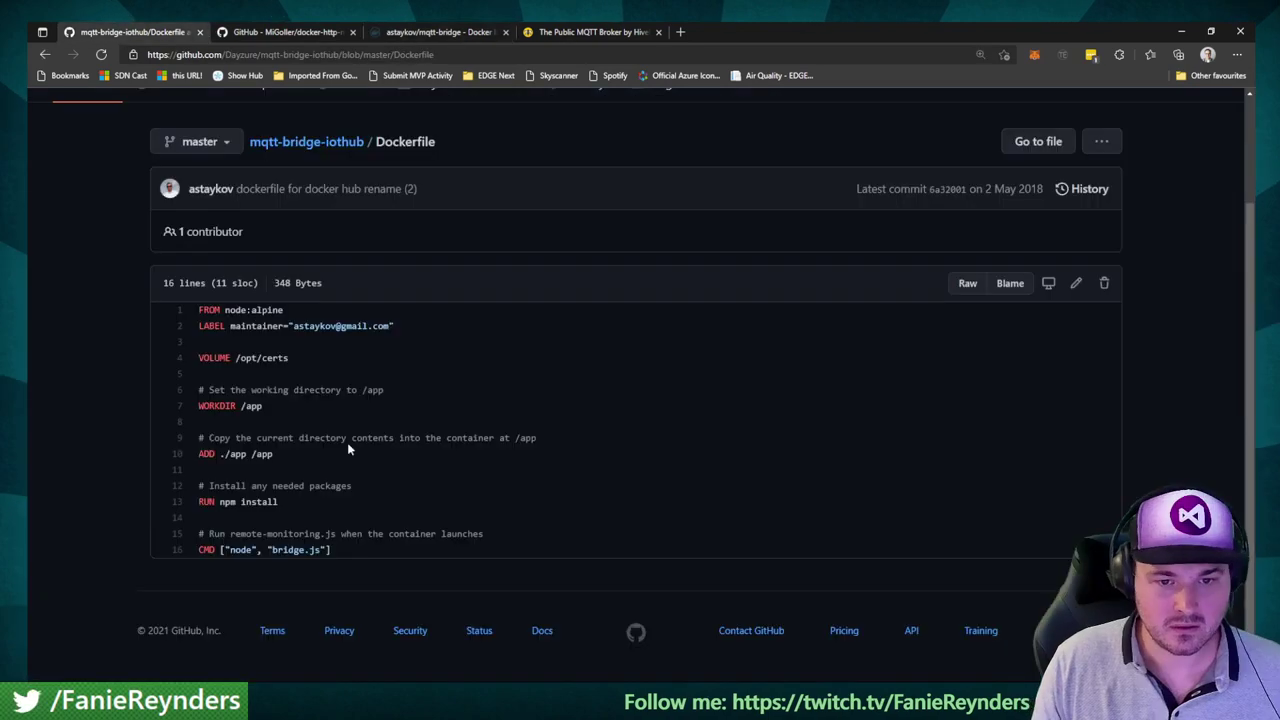
{"action": "left_click", "coordinate": [350, 150]}
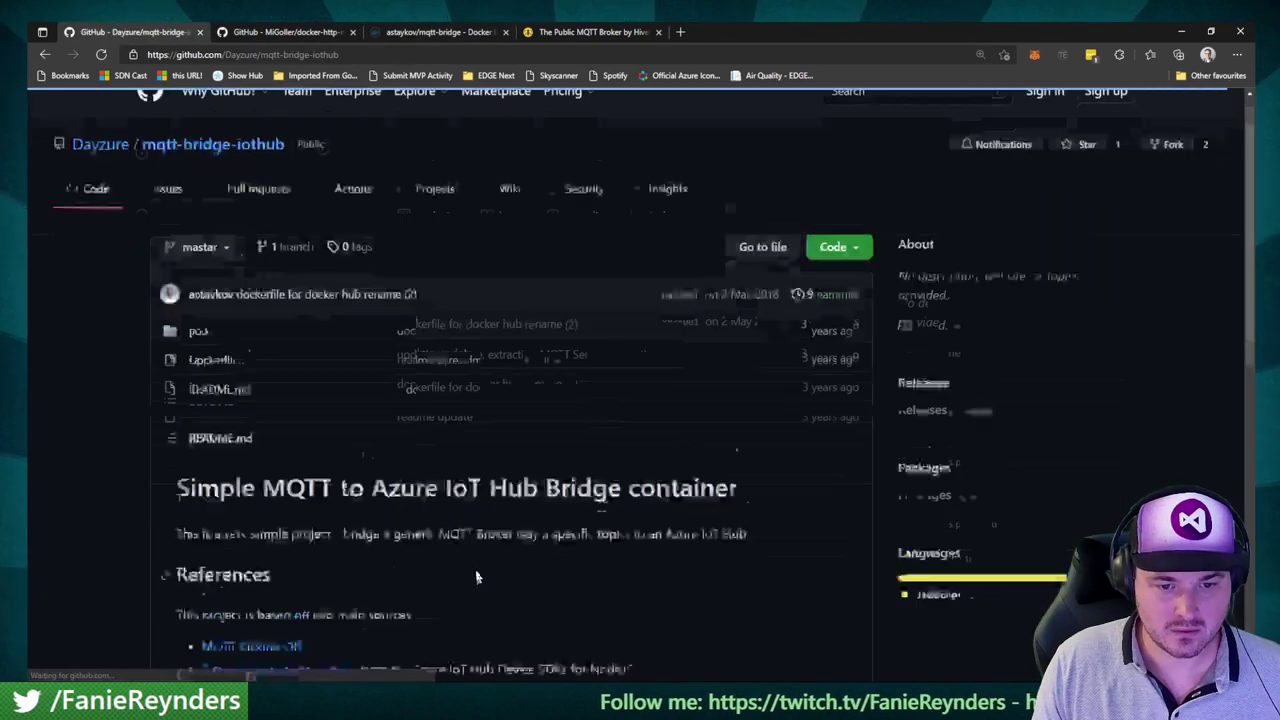
{"action": "scroll", "coordinate": [474, 566], "scroll_direction": "down", "scroll_amount": 10}
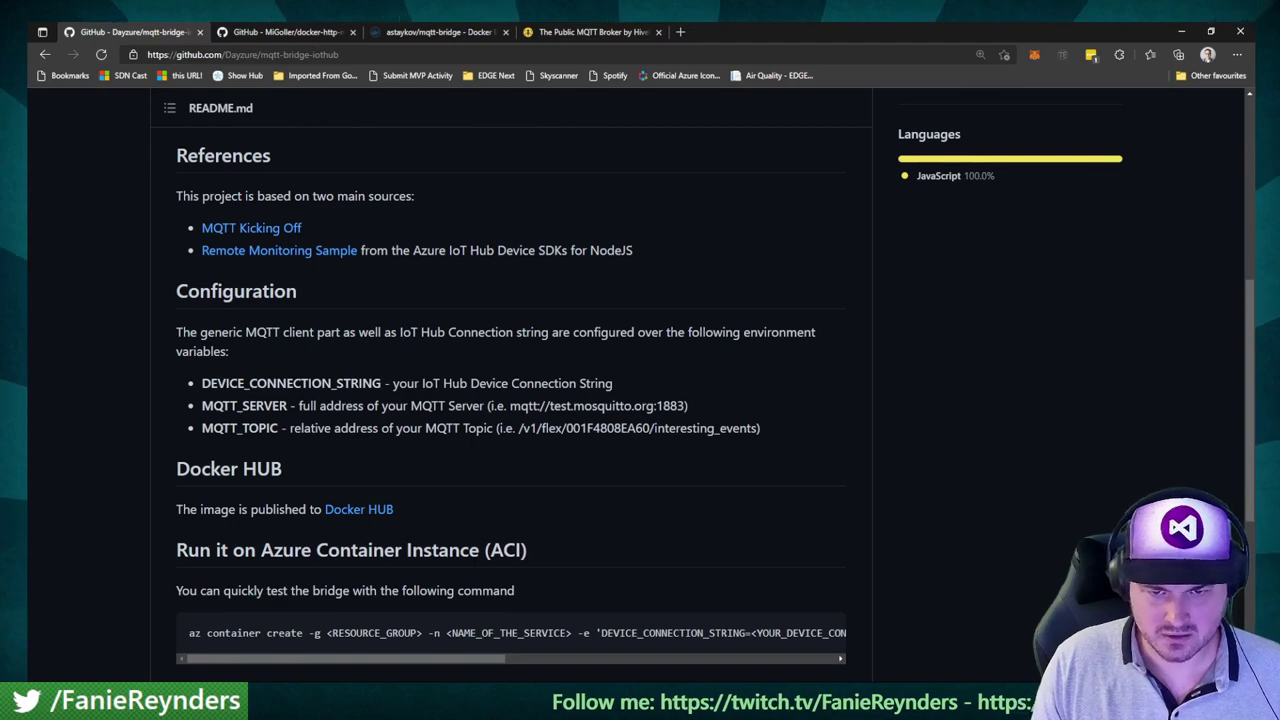
{"action": "scroll", "coordinate": [510, 400], "scroll_direction": "down", "scroll_amount": 2}
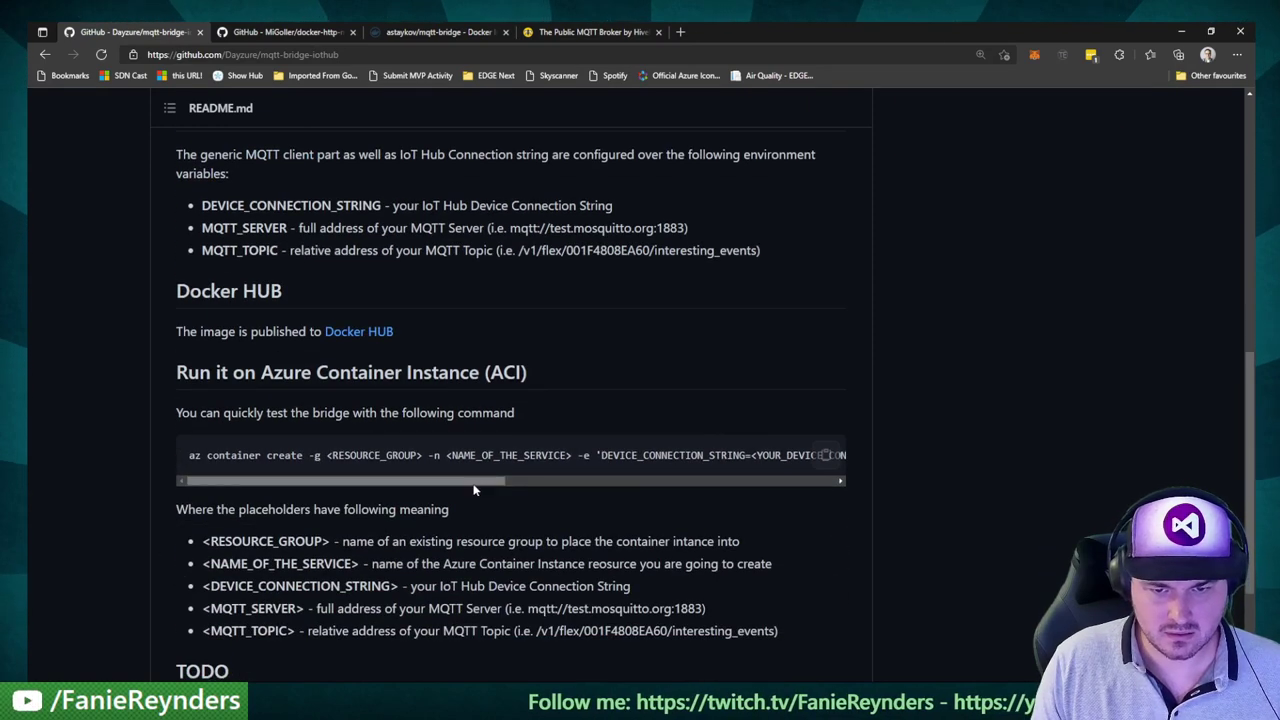
{"action": "left_click_drag", "start_coordinate": [468, 480], "coordinate": [806, 478]}
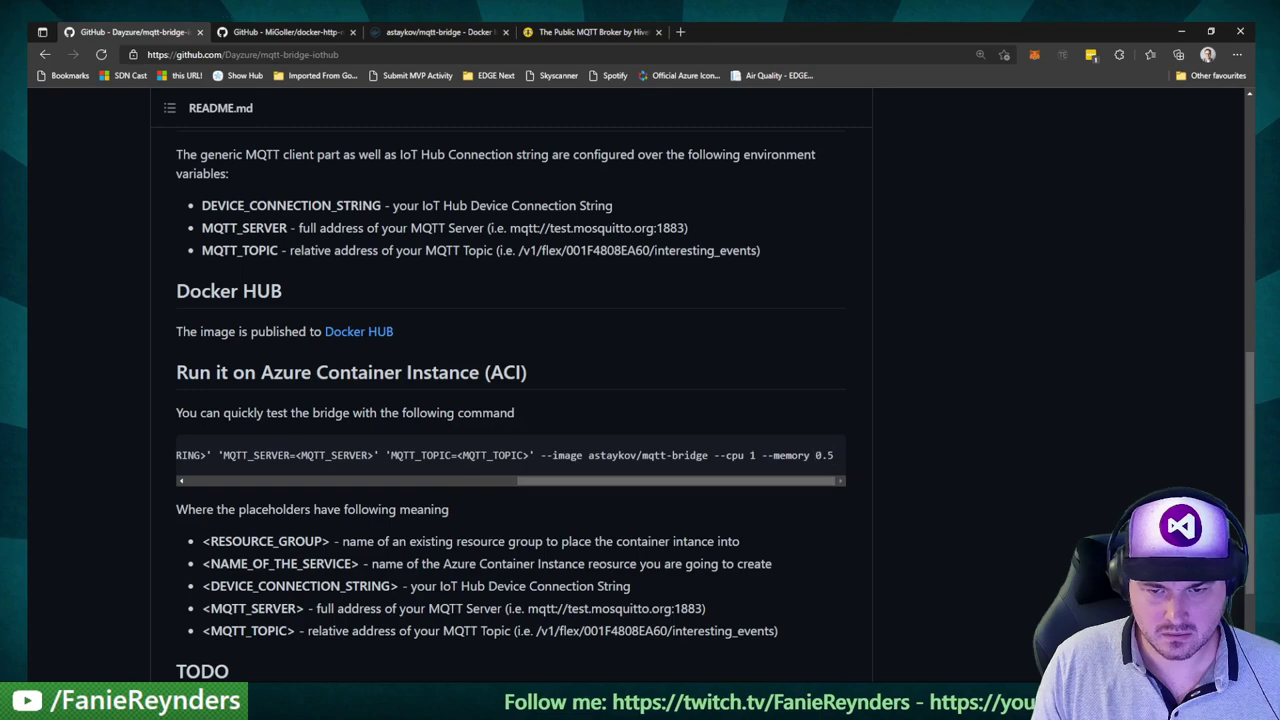
{"action": "scroll", "coordinate": [712, 536], "scroll_direction": "down", "scroll_amount": 2}
{"action": "scroll", "coordinate": [712, 536], "scroll_direction": "up", "scroll_amount": 15}
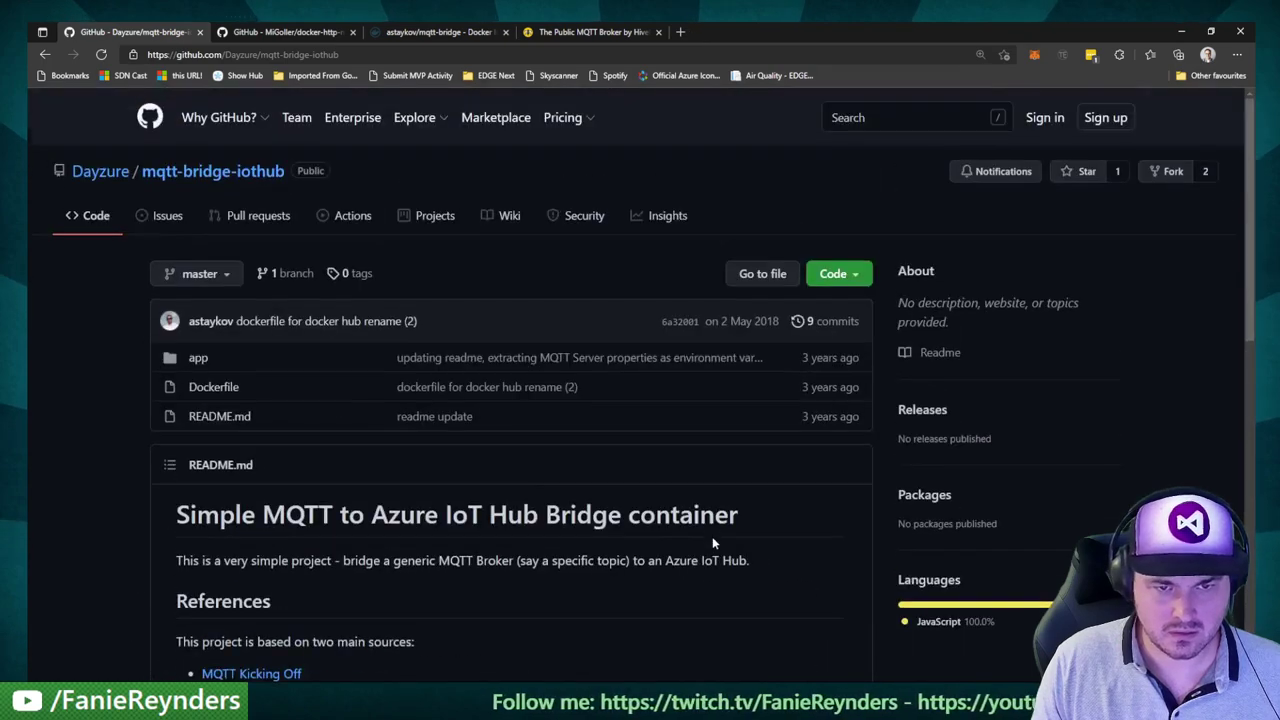
Read through bridge.js in the repository's app folder, then bring up the mqtt-bridge Docker Hub page.
{"action": "left_click", "coordinate": [195, 360]}
{"action": "left_click", "coordinate": [213, 389]}
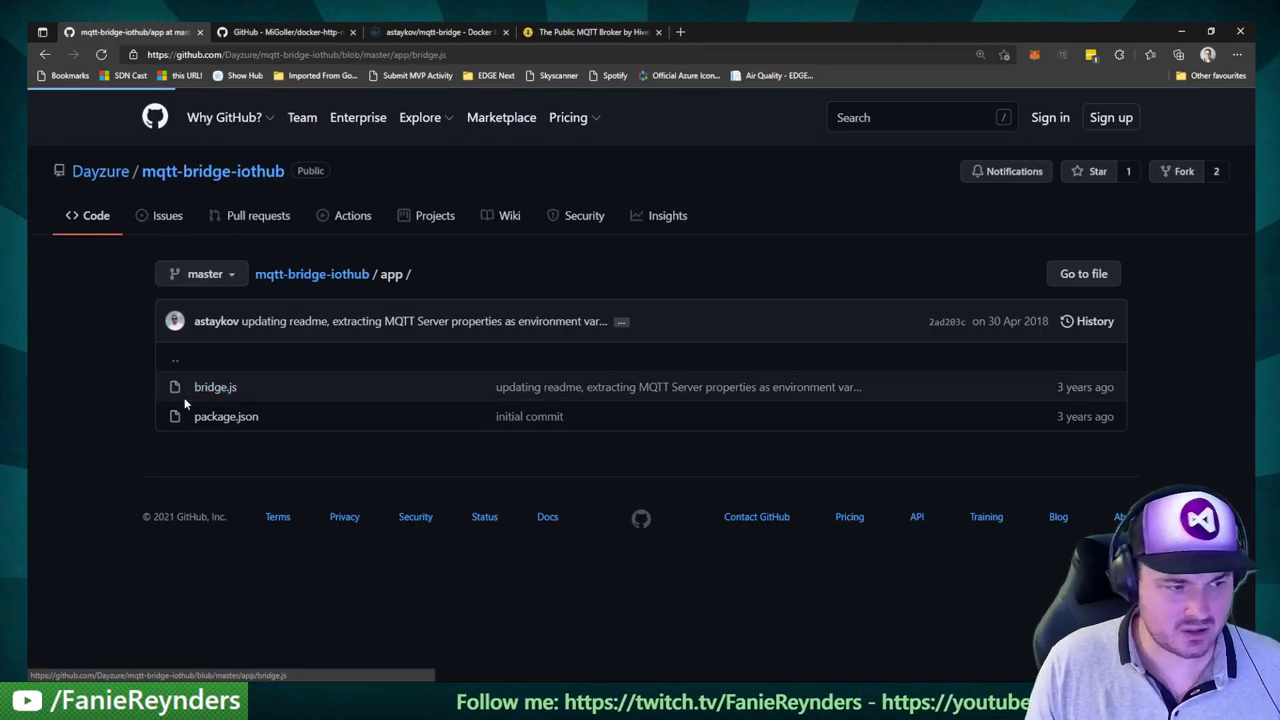
{"action": "scroll", "coordinate": [380, 460], "scroll_direction": "down", "scroll_amount": 3}
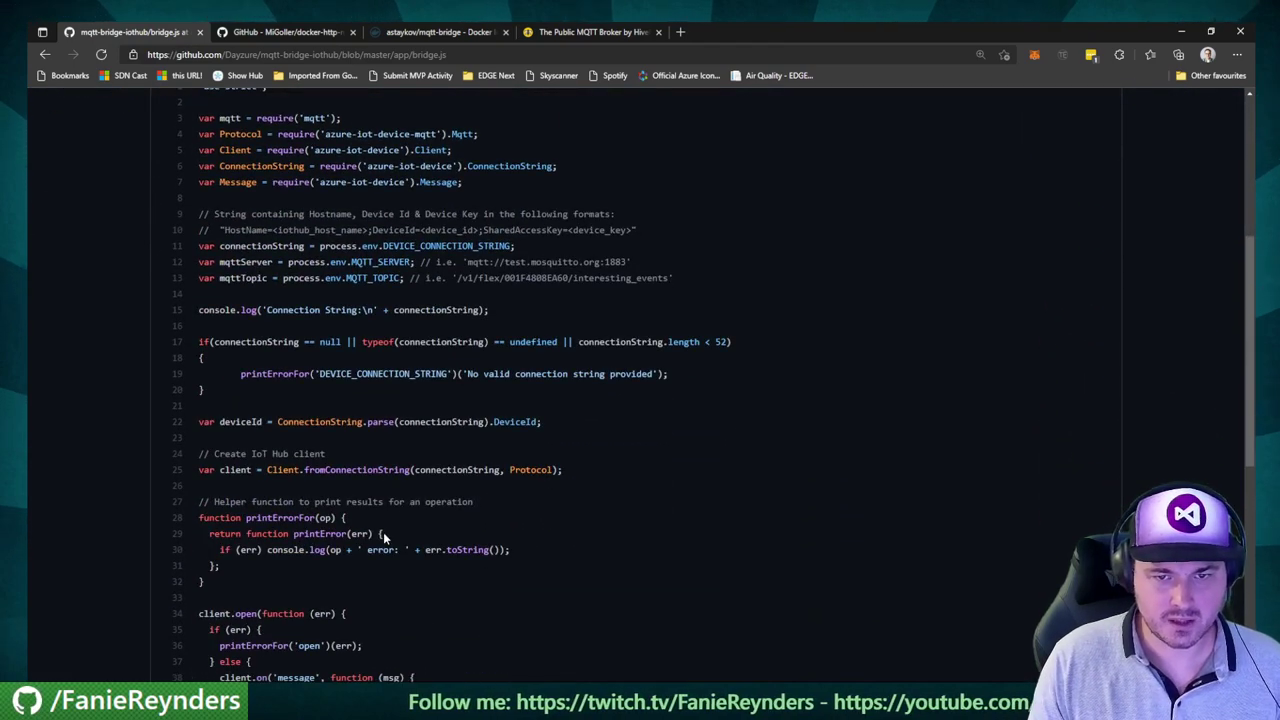
{"action": "scroll", "coordinate": [385, 535], "scroll_direction": "down", "scroll_amount": 2}
{"action": "scroll", "coordinate": [383, 538], "scroll_direction": "down", "scroll_amount": 2}
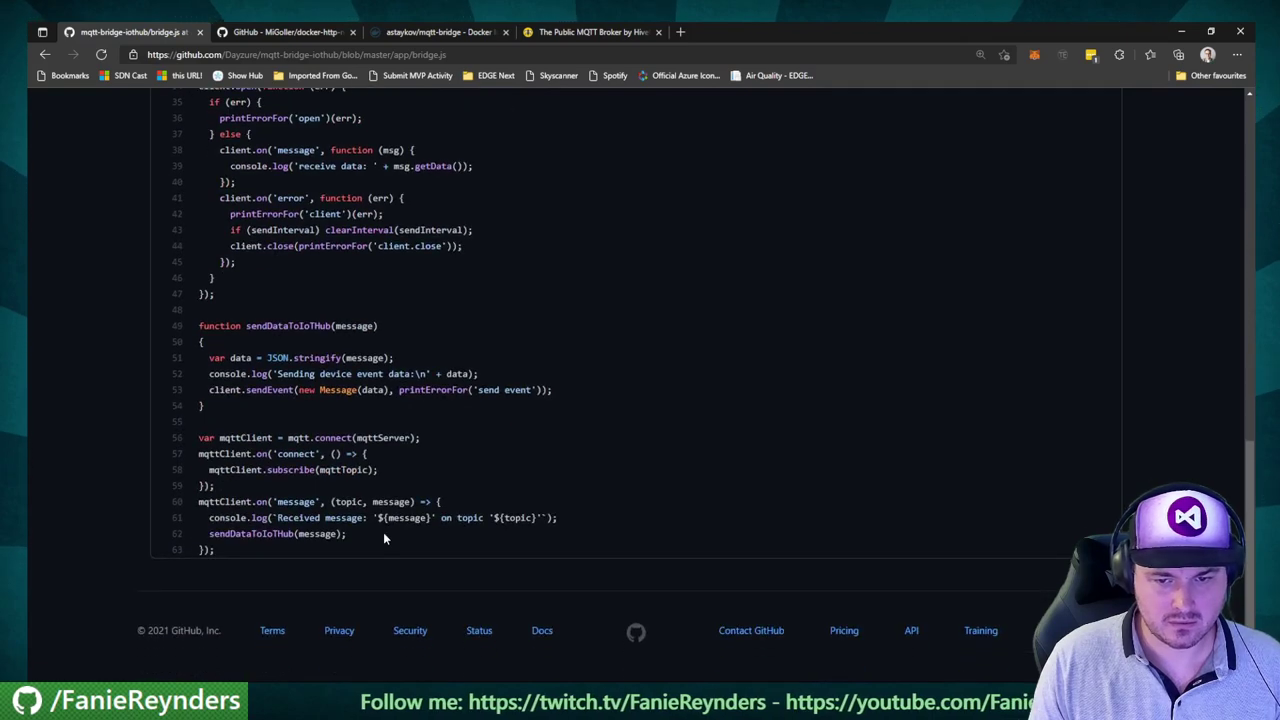
{"action": "scroll", "coordinate": [383, 532], "scroll_direction": "up", "scroll_amount": 5}
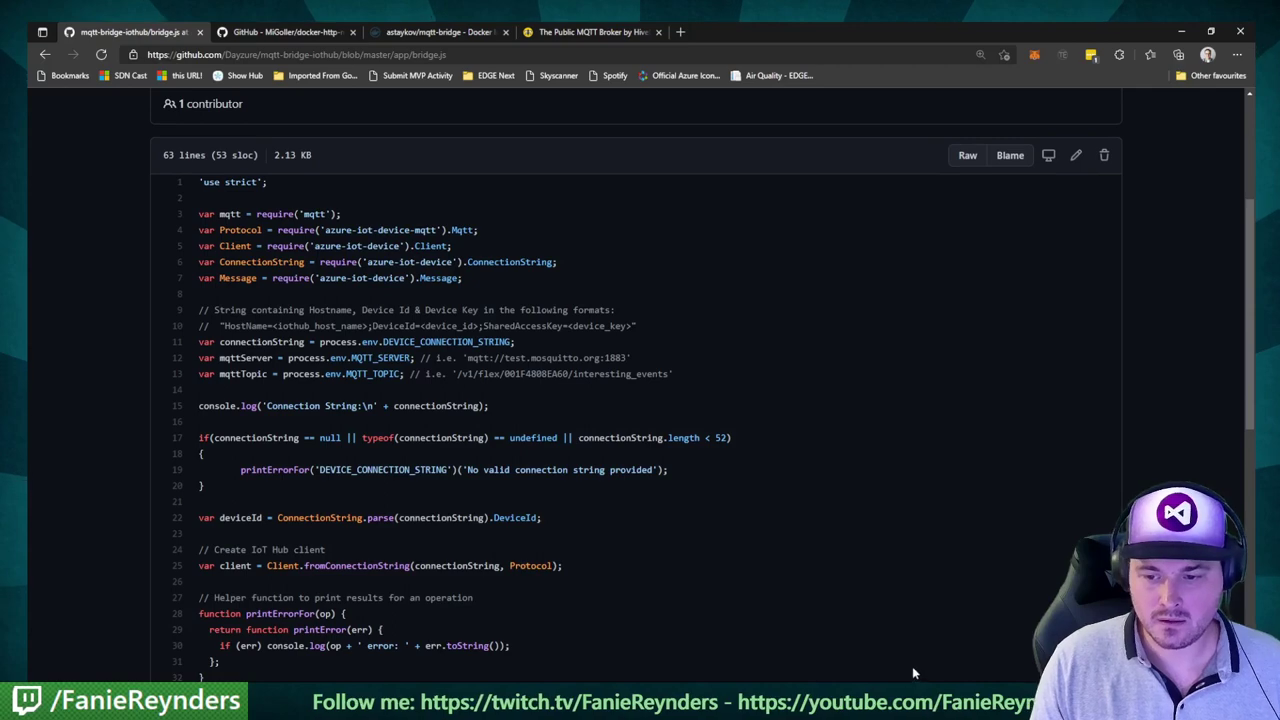
{"action": "key", "text": "alt+Tab"}
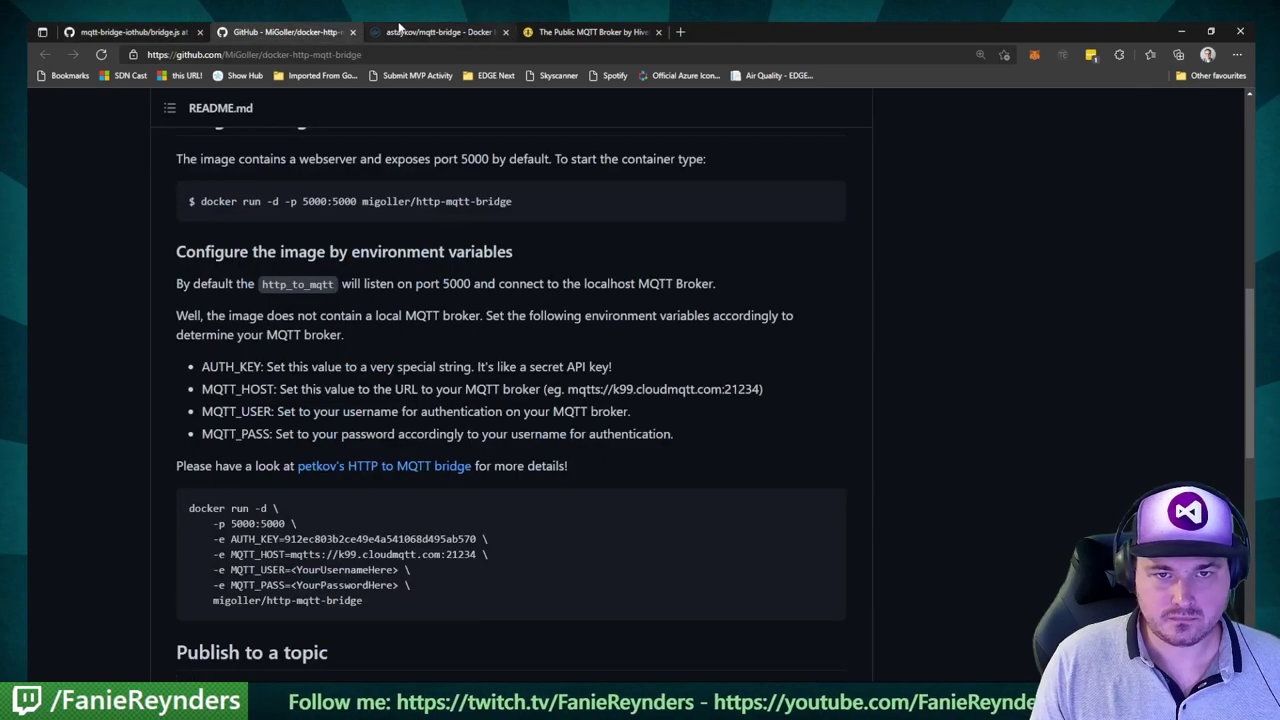
{"action": "key", "text": "alt+Tab"}
{"action": "key", "text": "alt+Tab"}
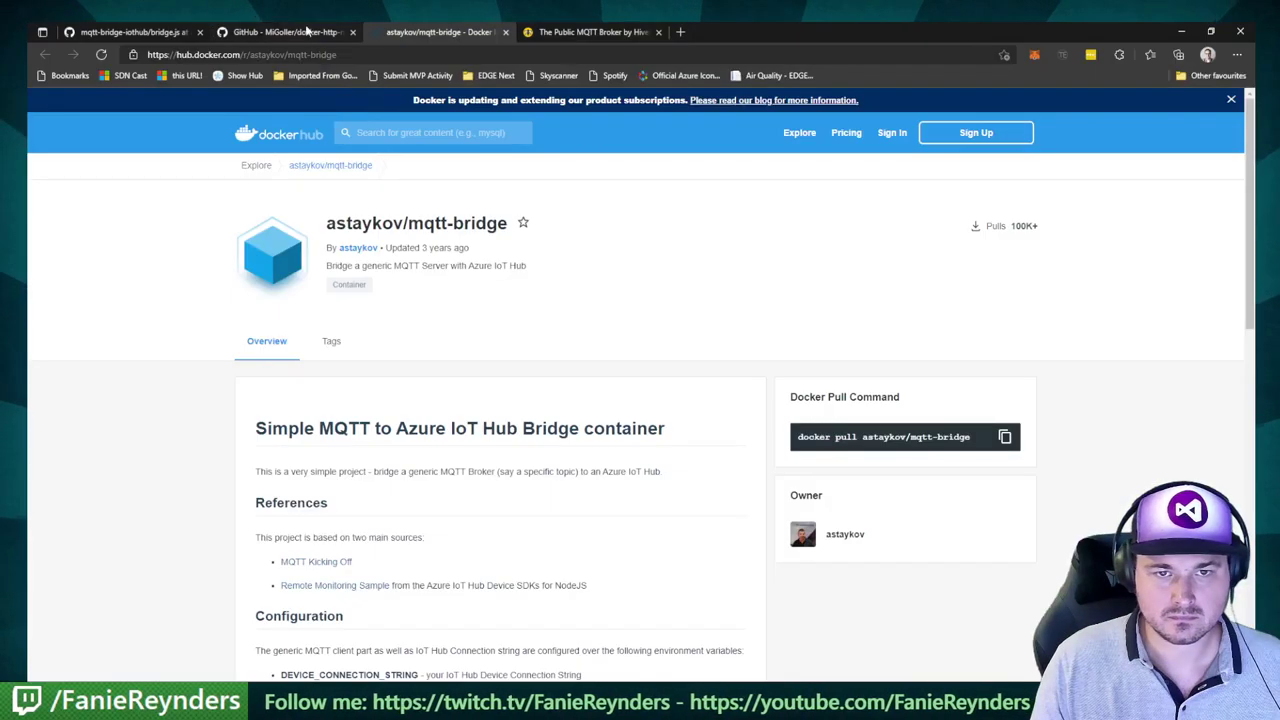
{"action": "key", "text": "alt+Tab"}
{"action": "key", "text": "alt+Tab"}
{"action": "key", "text": "alt+Tab"}
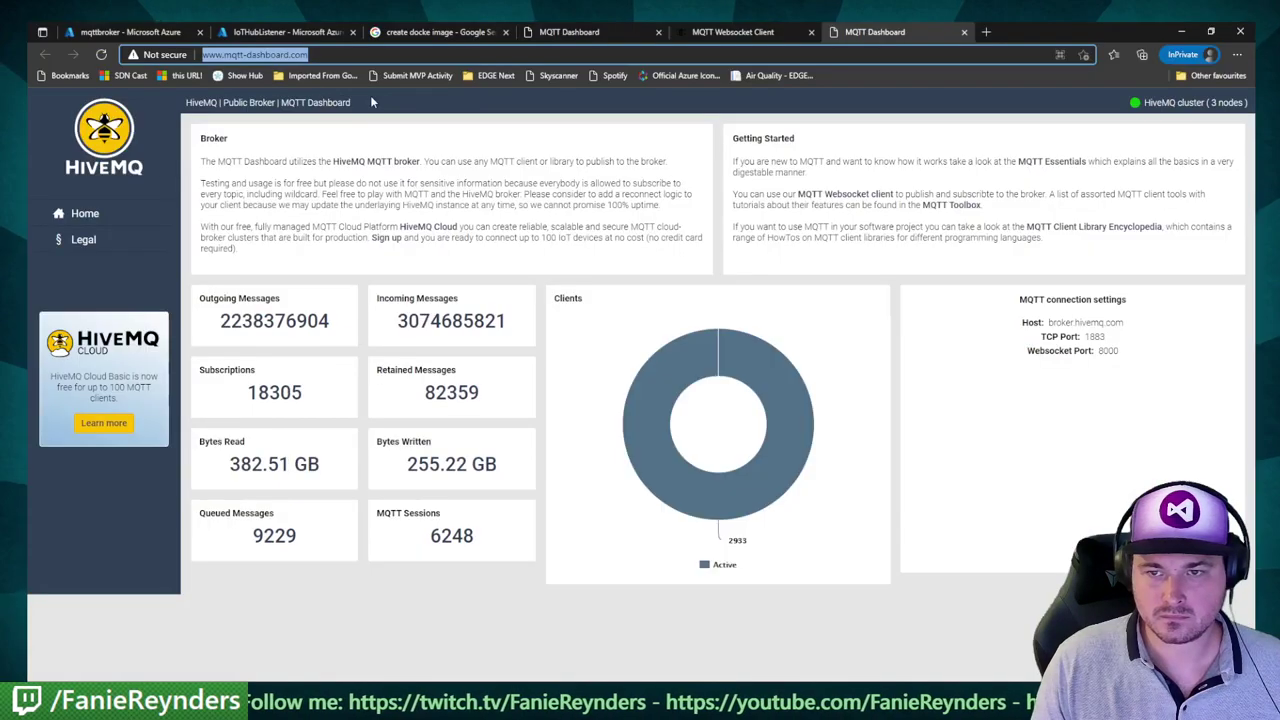
Stop the mqttbroker container instance from its Azure Overview, confirming until the status reads Stopped.
{"action": "key", "text": "ctrl+1"}
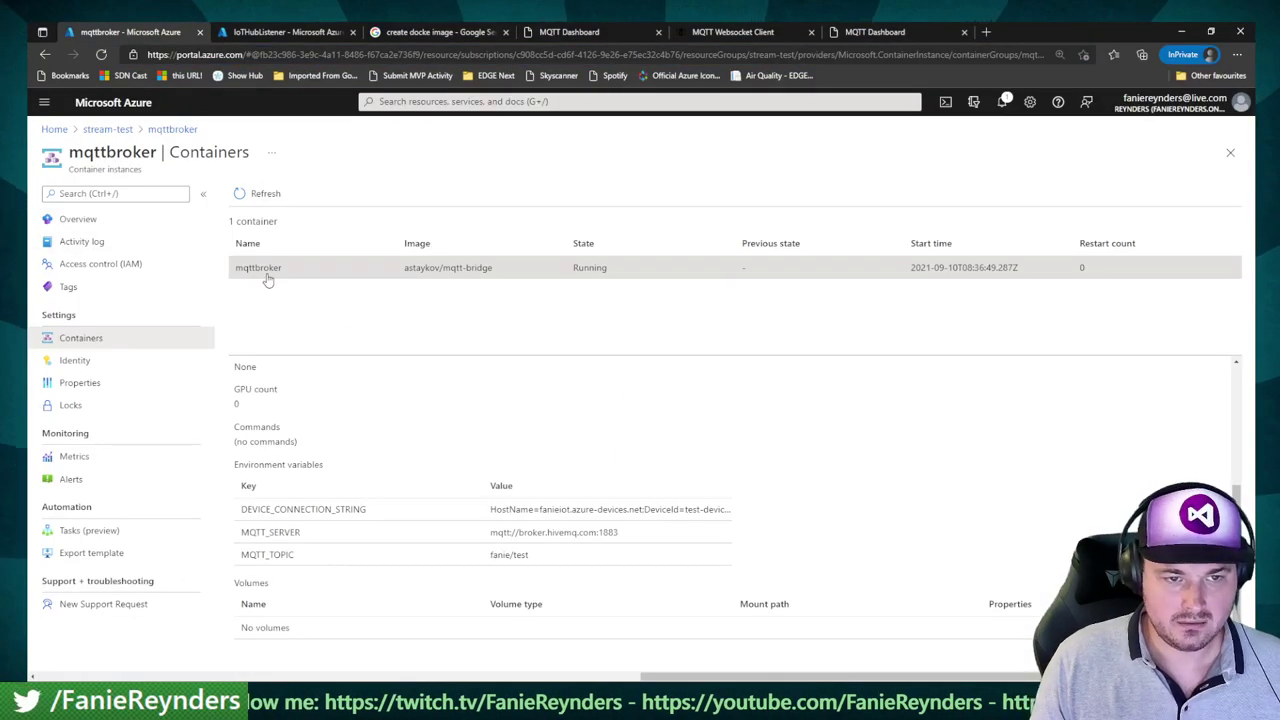
{"action": "left_click", "coordinate": [80, 219]}
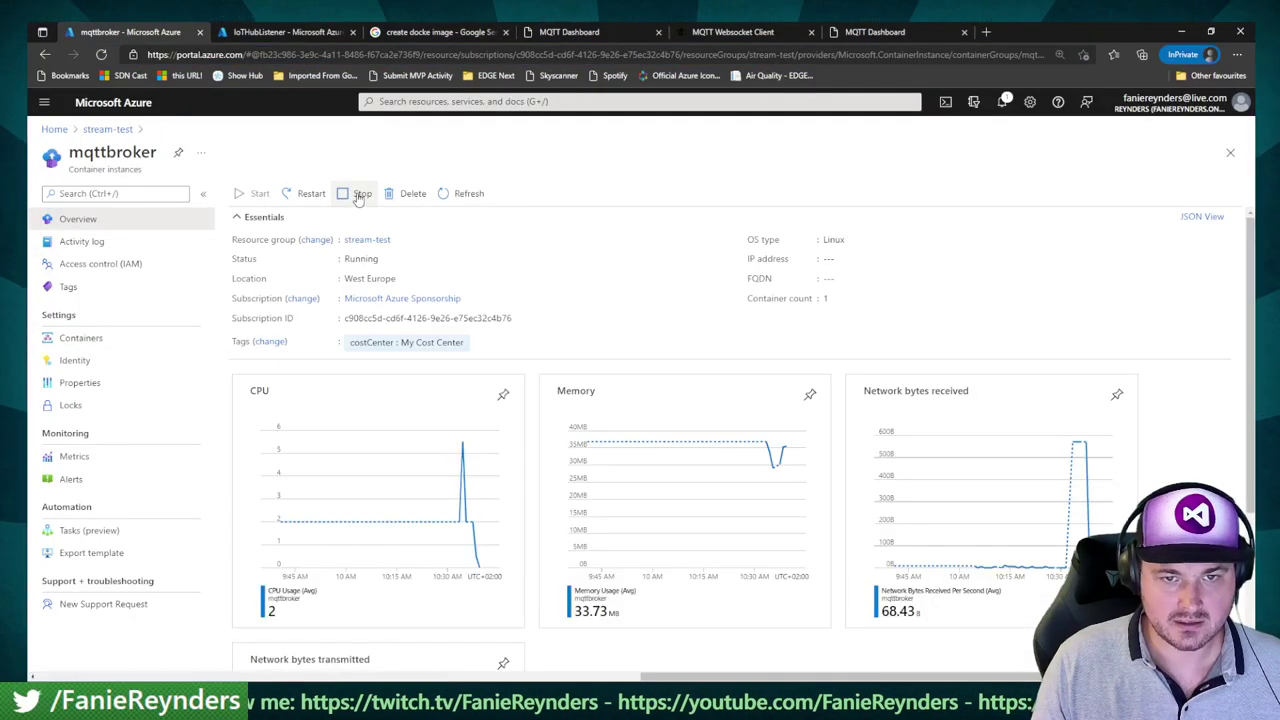
{"action": "left_click", "coordinate": [357, 194]}
{"action": "left_click", "coordinate": [276, 275]}
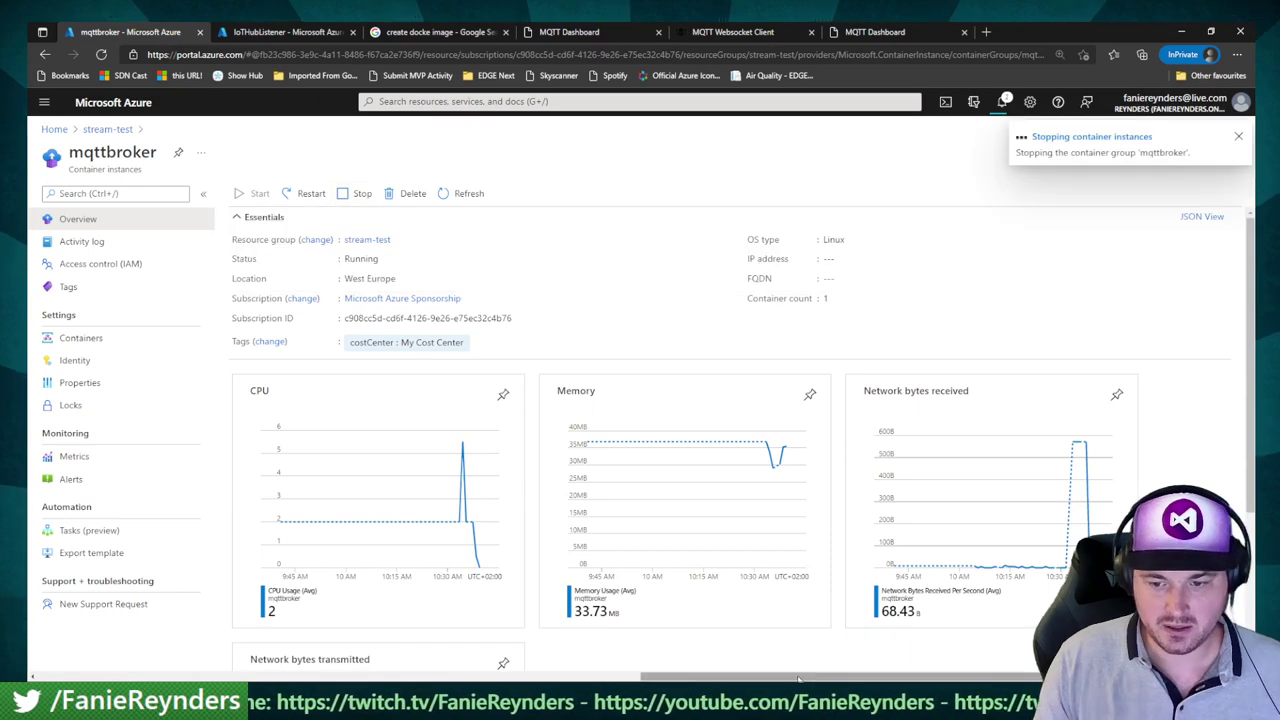
{"action": "mouse_move", "coordinate": [922, 718]}
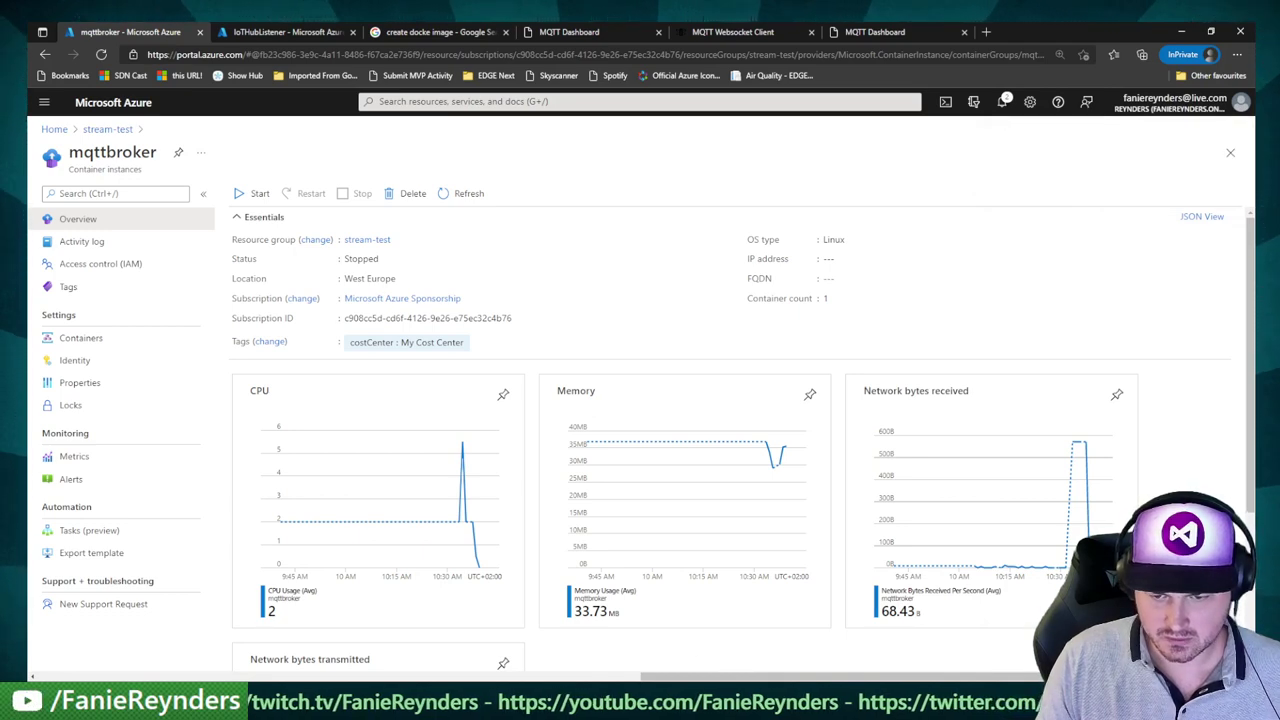
{"action": "key", "text": "alt+Tab"}
Clear the terminal prompt and change mqttServer on line 12 to 'mqtt://broker.hivemq.com:1883'.
{"action": "left_click", "coordinate": [500, 640]}
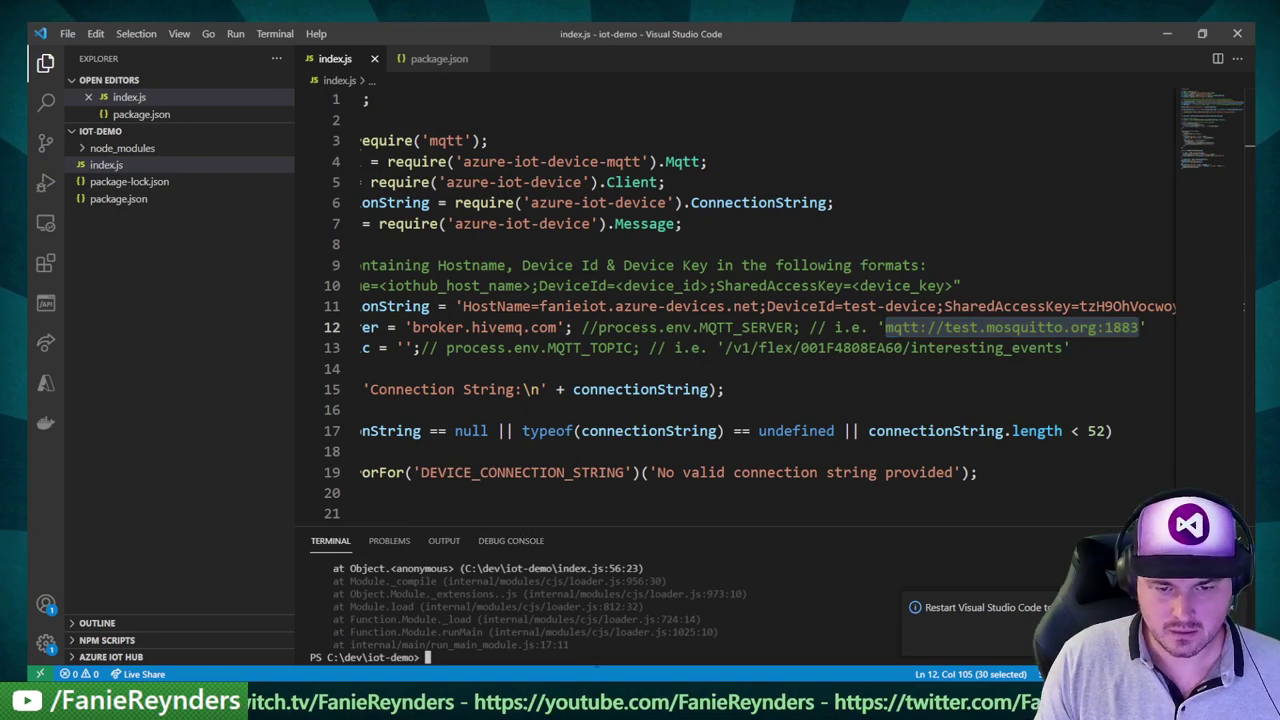
{"action": "key", "text": "Escape"}
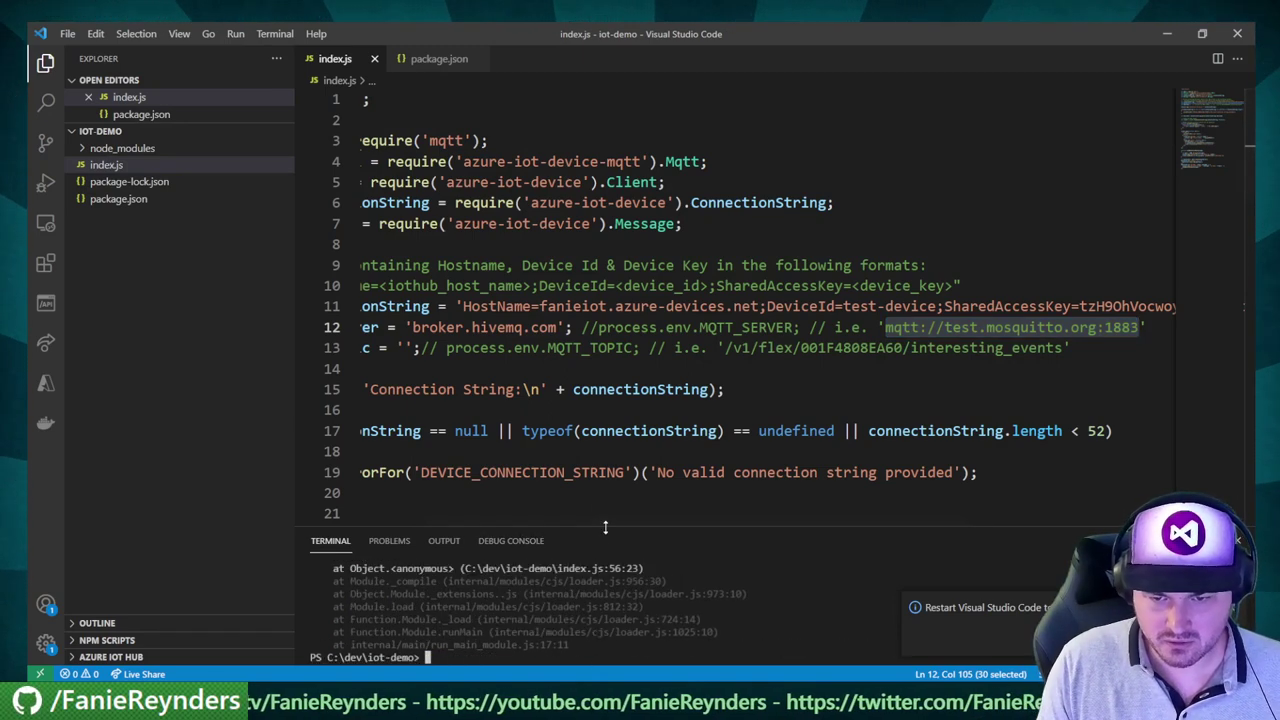
{"action": "left_click_drag", "start_coordinate": [605, 527], "coordinate": [603, 520]}
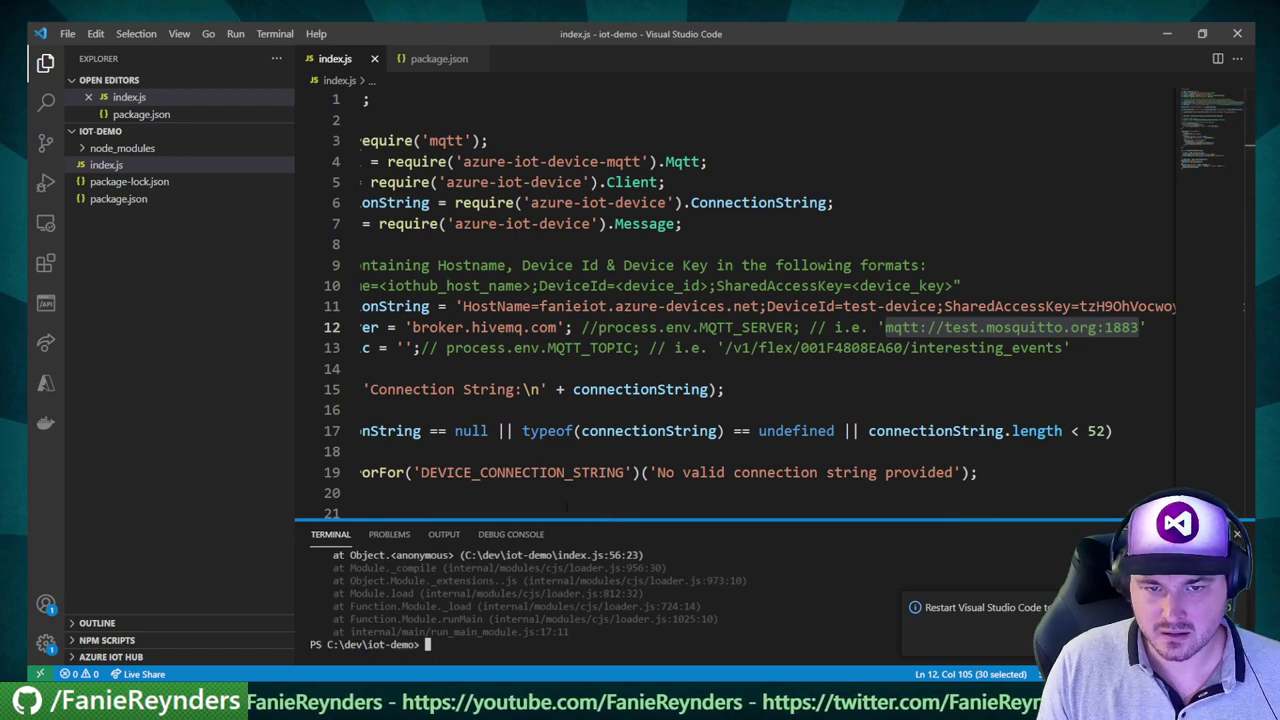
{"action": "left_click_drag", "start_coordinate": [412, 327], "coordinate": [556, 327]}
{"action": "left_click", "coordinate": [412, 327]}
{"action": "type", "text": "mq"}
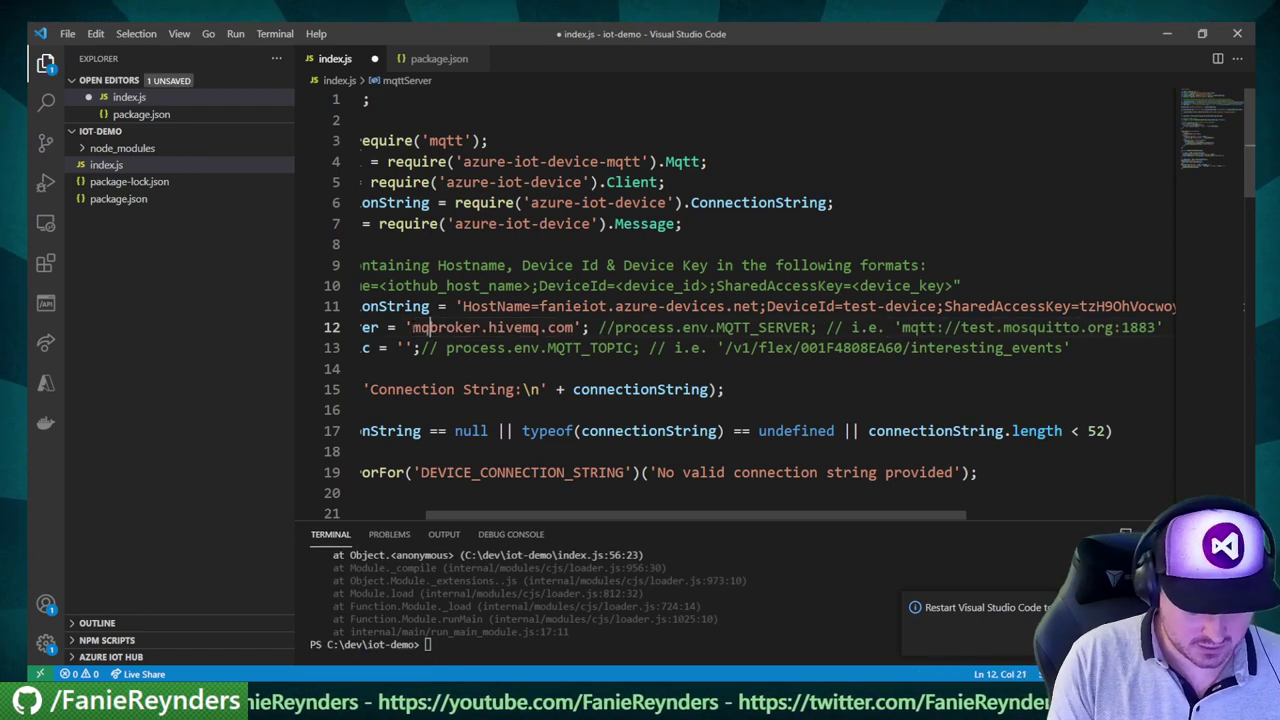
{"action": "type", "text": "tt"}
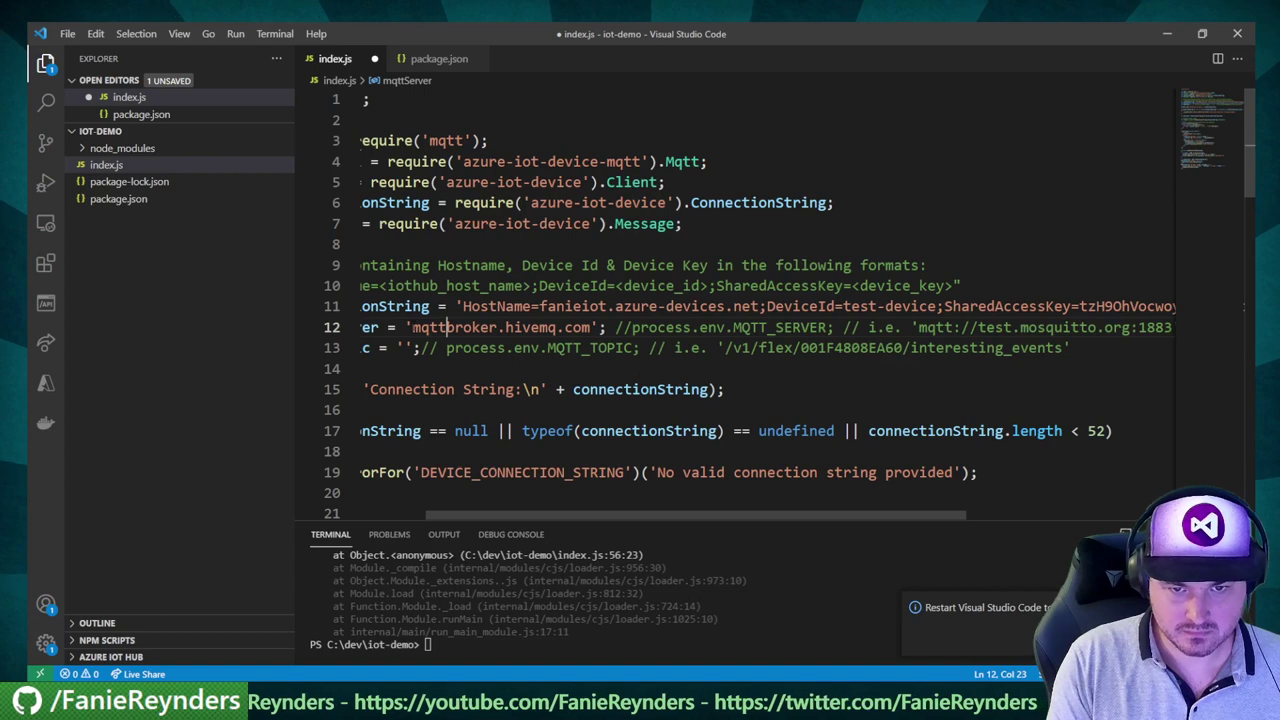
{"action": "type", "text": "://"}
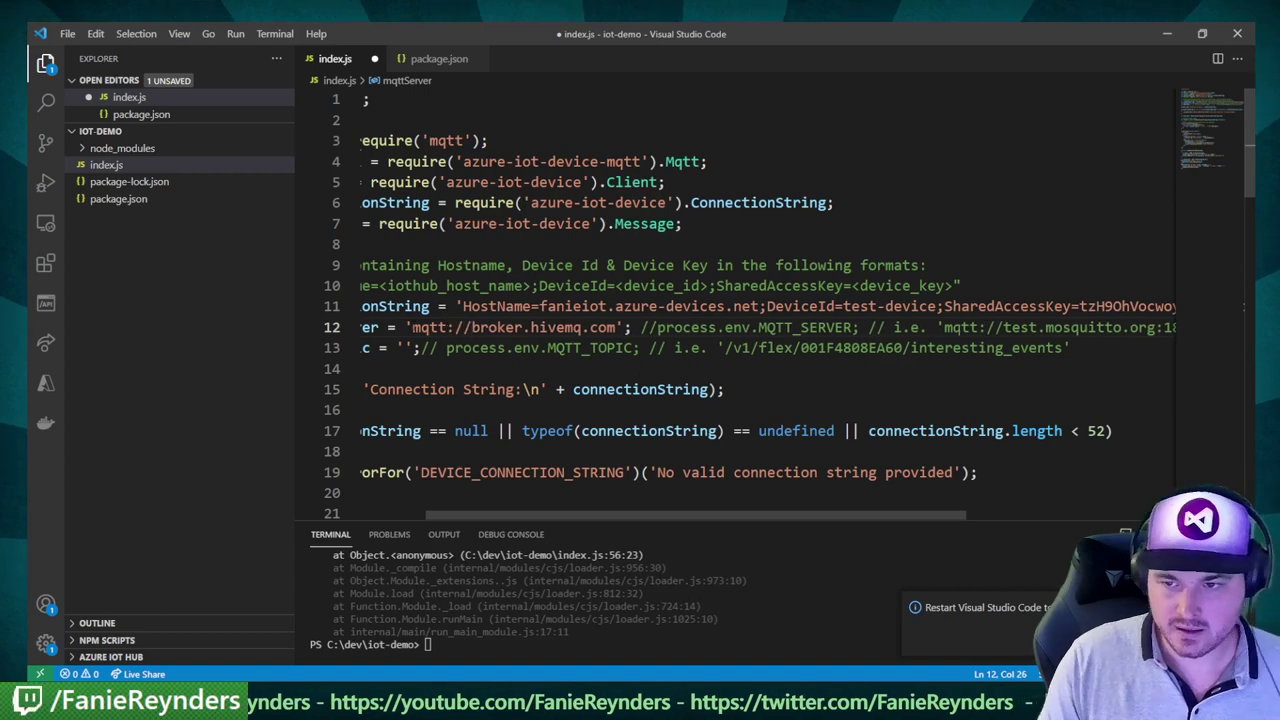
{"action": "scroll", "coordinate": [740, 300], "scroll_direction": "left", "scroll_amount": 5}
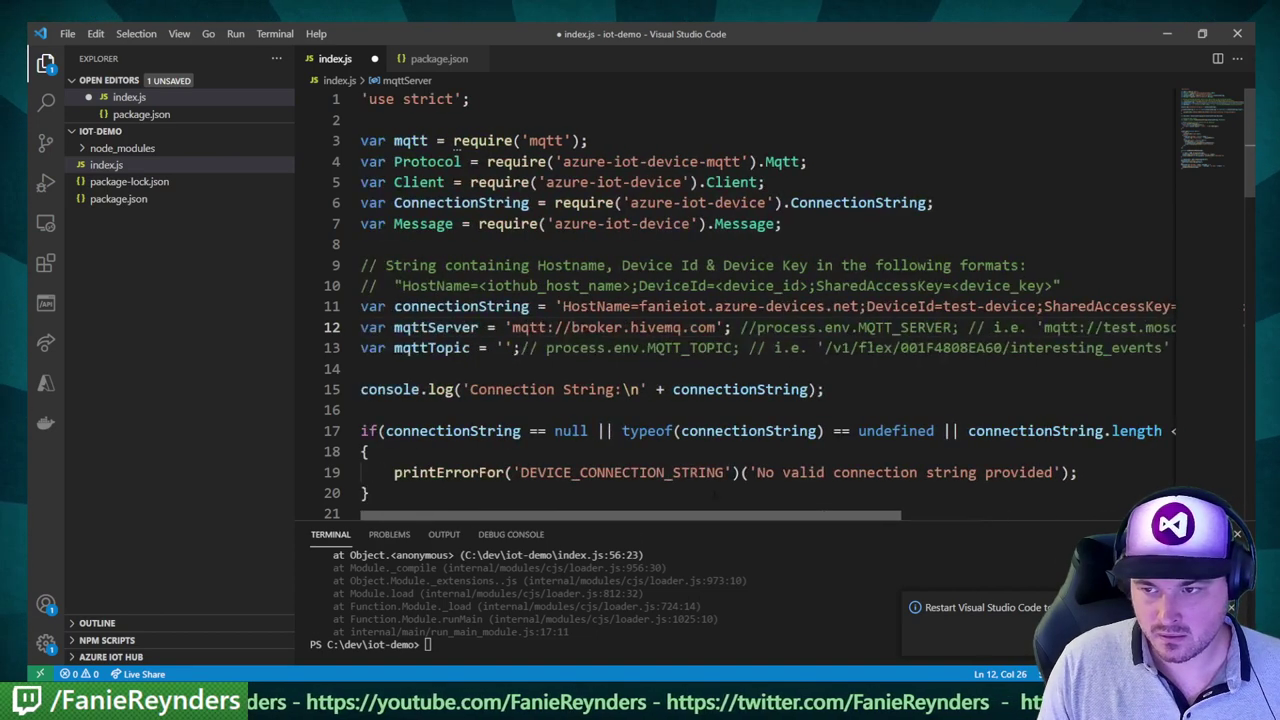
{"action": "key", "text": "shift+alt+Right"}
{"action": "key", "text": "shift+alt+Right"}
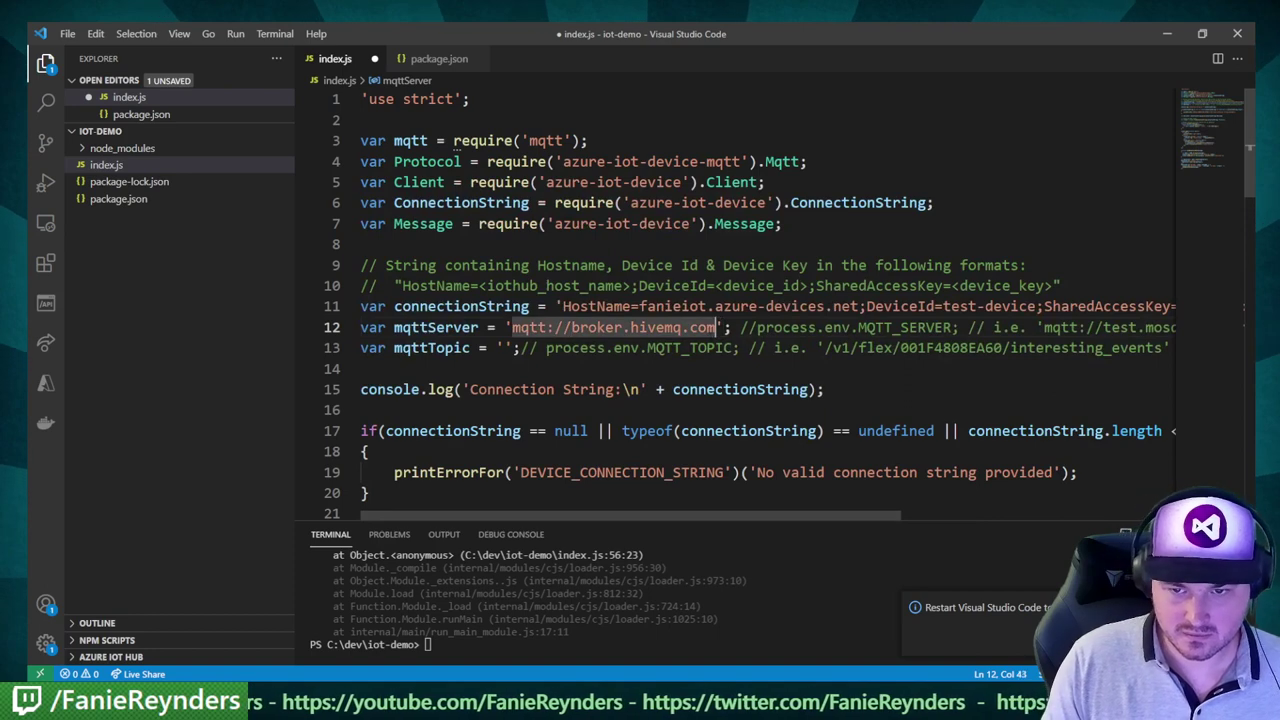
{"action": "key", "text": "Right"}
{"action": "type", "text": ":1883"}
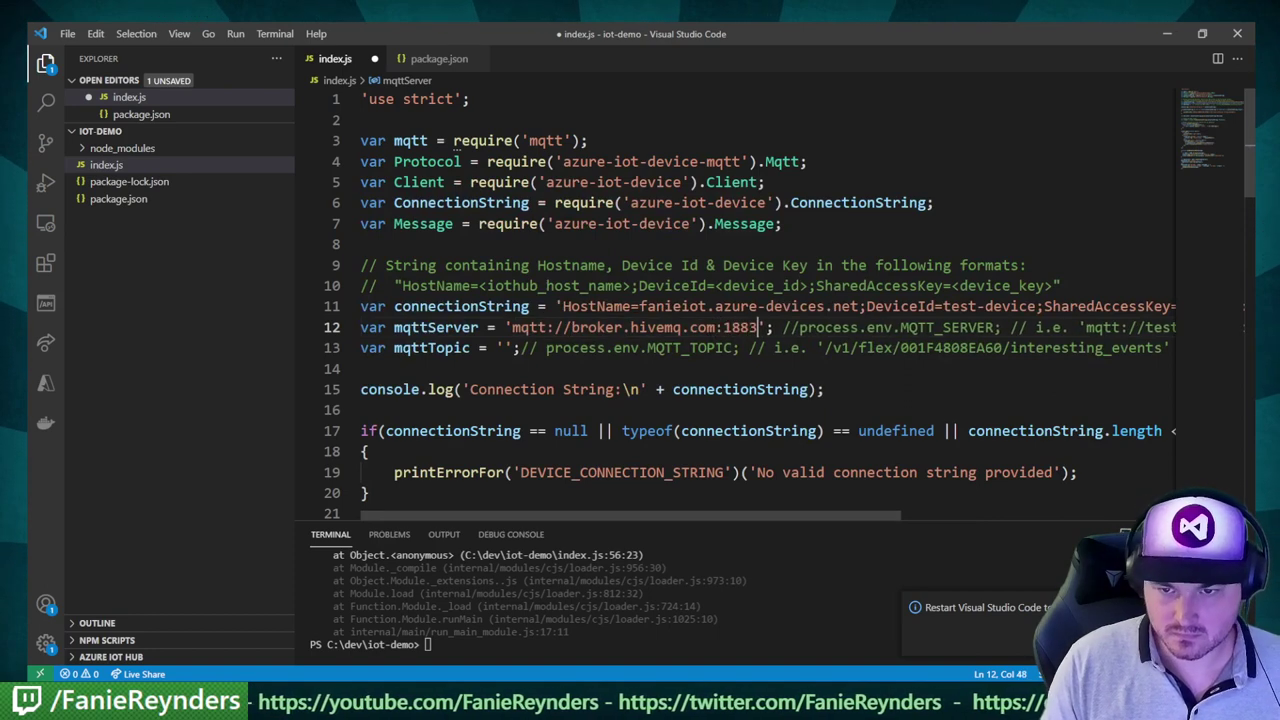
Set mqttTopic on line 13 to 'fanie/test' and enlarge the terminal panel.
{"action": "left_click", "coordinate": [503, 348]}
{"action": "type", "text": "fanie/test"}
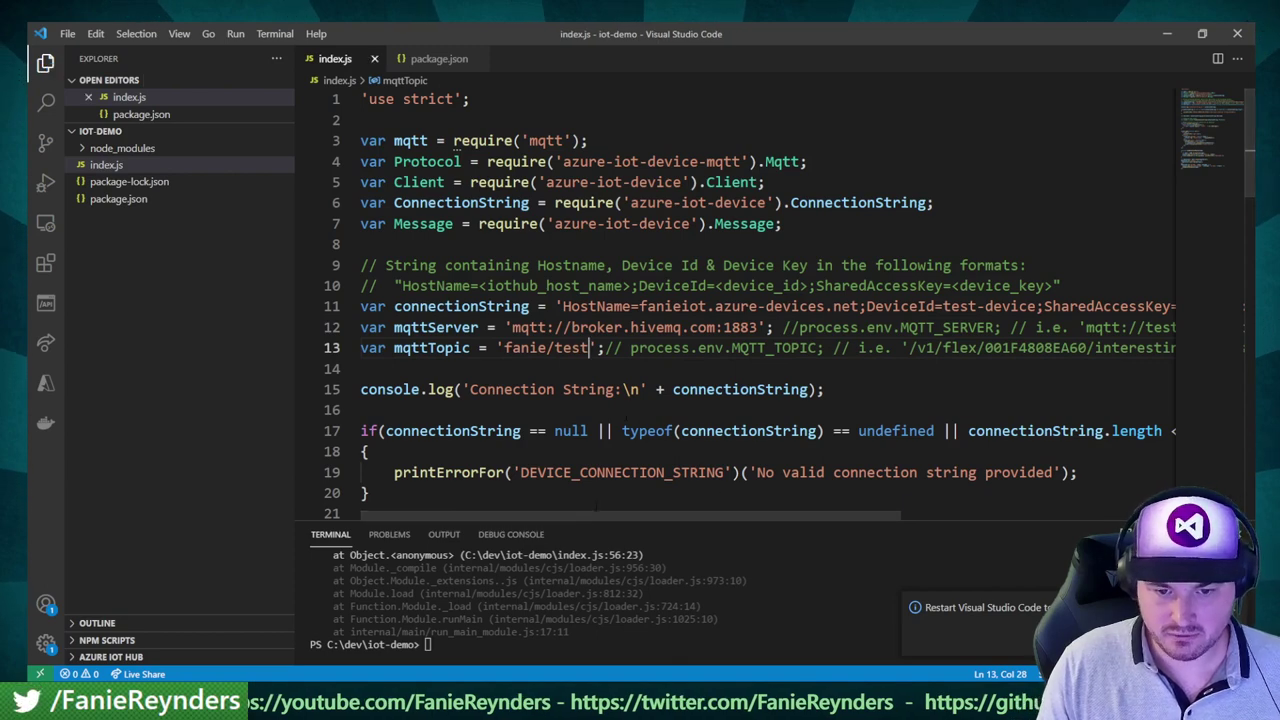
{"action": "left_click_drag", "start_coordinate": [608, 516], "coordinate": [612, 350]}
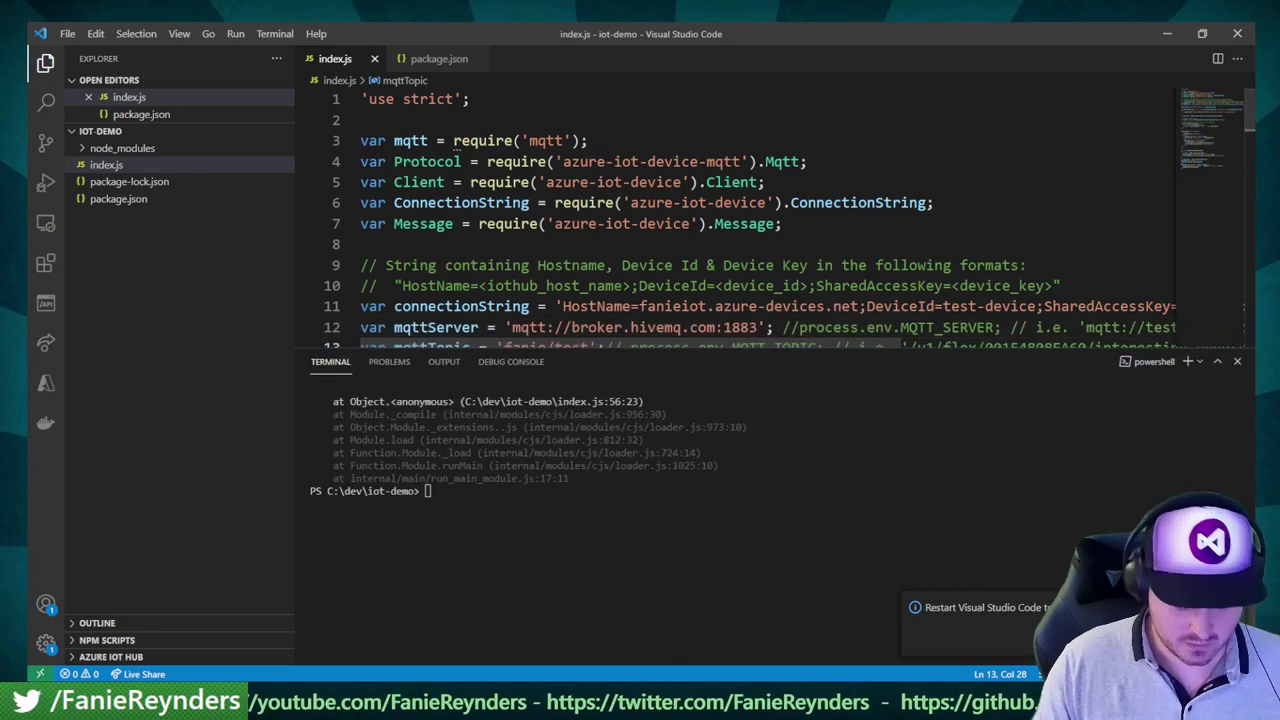
Clear the terminal with cls and rerun node index.js.
{"action": "type", "text": "cls"}
{"action": "key", "text": "Return"}
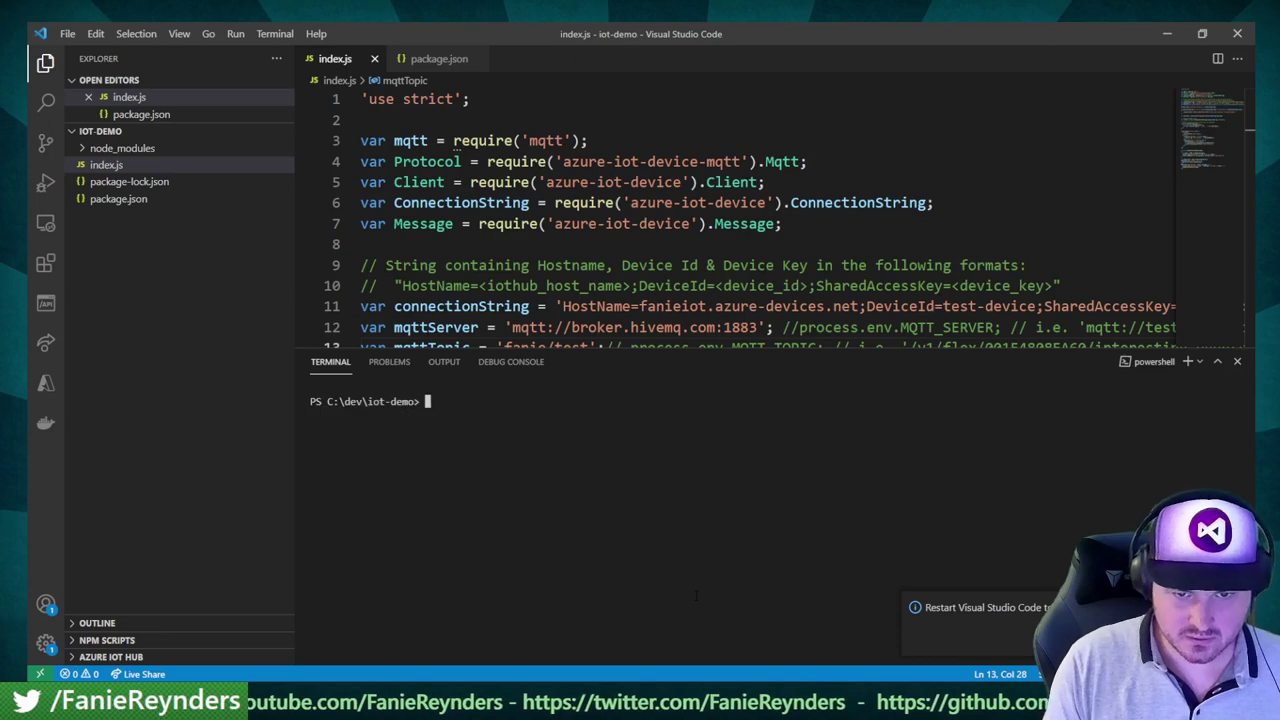
{"action": "key", "text": "Up"}
{"action": "key", "text": "Up"}
{"action": "key", "text": "Return"}
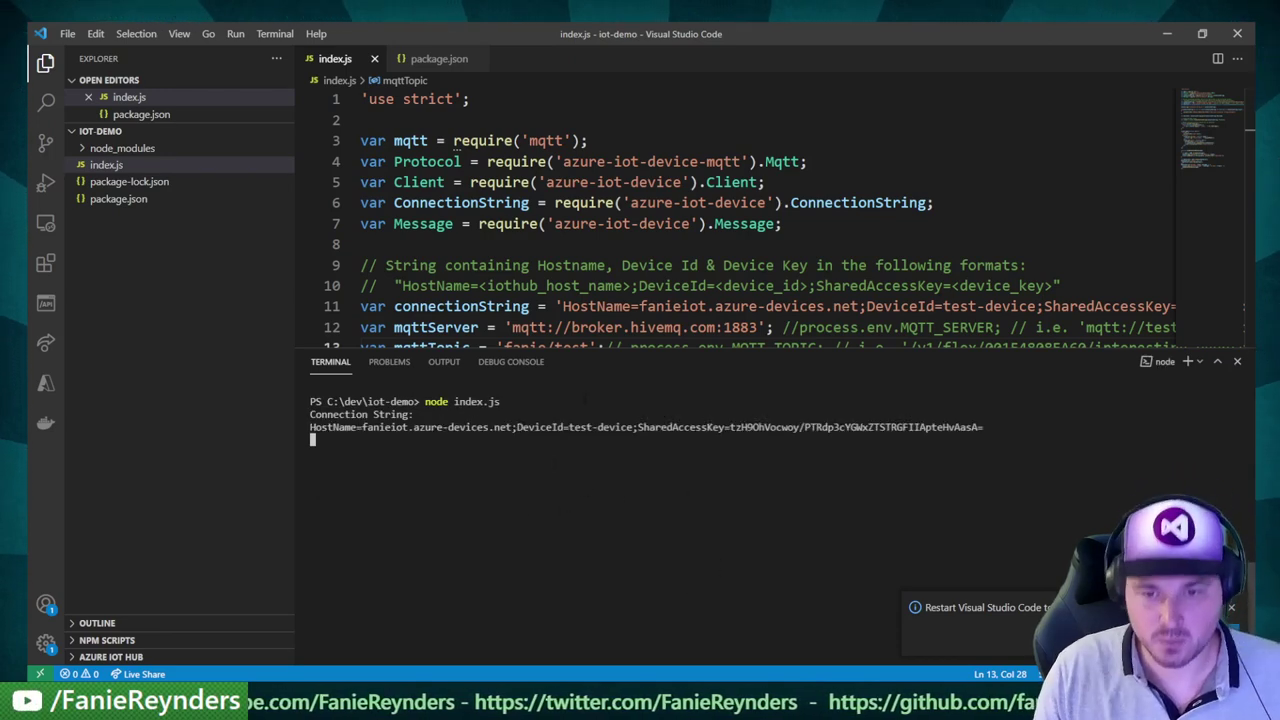
Scroll through the index.js client setup code, then return to the Azure portal browser.
{"action": "left_click_drag", "start_coordinate": [600, 347], "coordinate": [600, 390]}
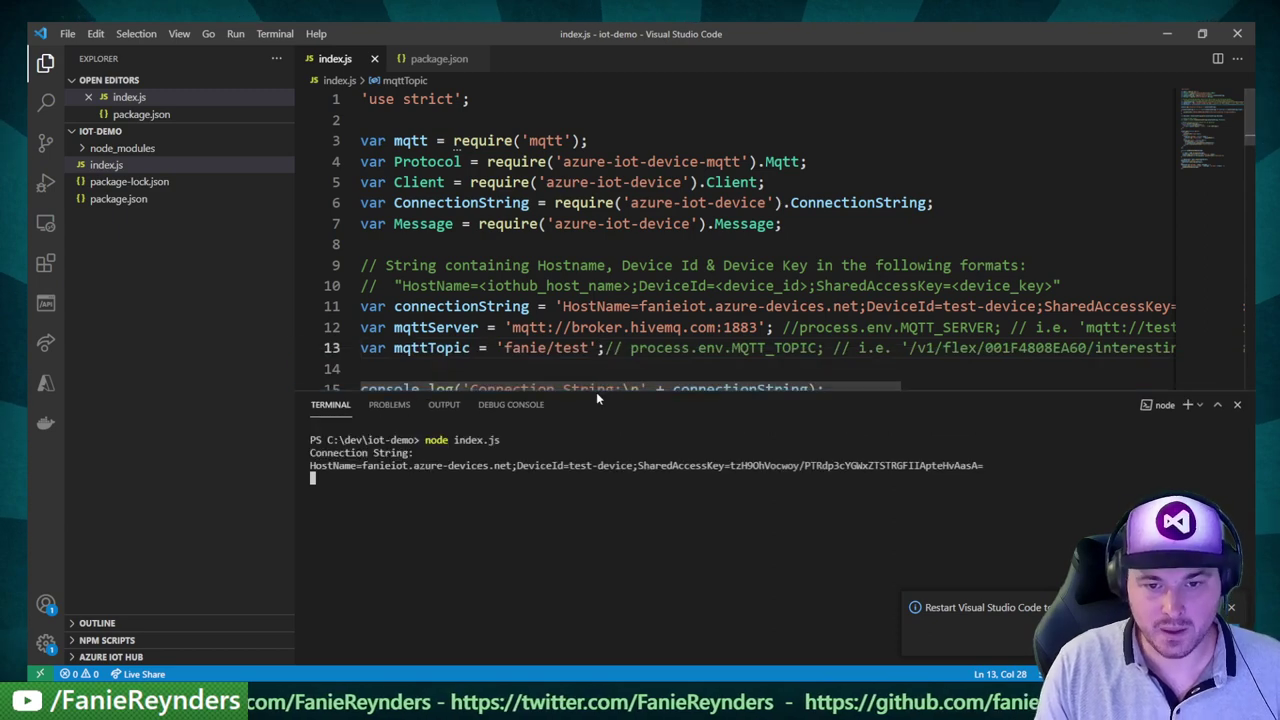
{"action": "scroll", "coordinate": [600, 360], "scroll_direction": "down", "scroll_amount": 1}
{"action": "scroll", "coordinate": [700, 250], "scroll_direction": "down", "scroll_amount": 1}
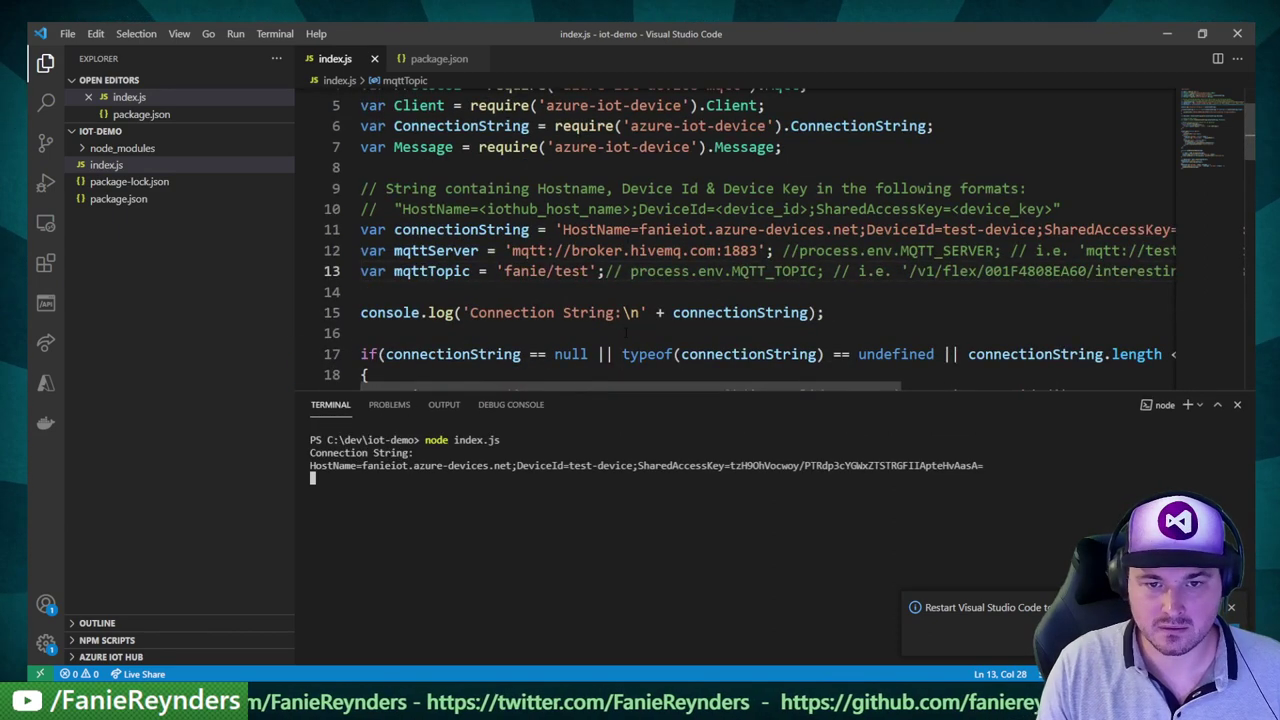
{"action": "scroll", "coordinate": [626, 335], "scroll_direction": "down", "scroll_amount": 1}
{"action": "scroll", "coordinate": [626, 336], "scroll_direction": "down", "scroll_amount": 2}
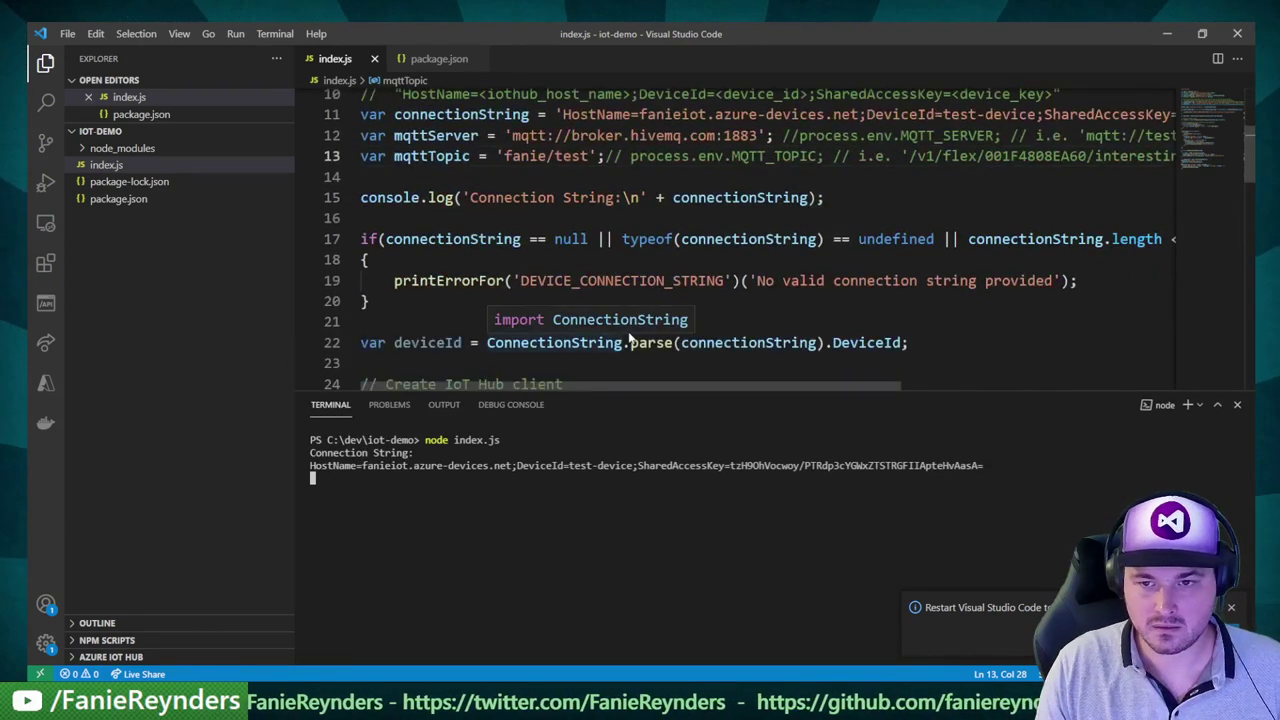
{"action": "scroll", "coordinate": [626, 336], "scroll_direction": "down", "scroll_amount": 2}
{"action": "scroll", "coordinate": [626, 336], "scroll_direction": "down", "scroll_amount": 4}
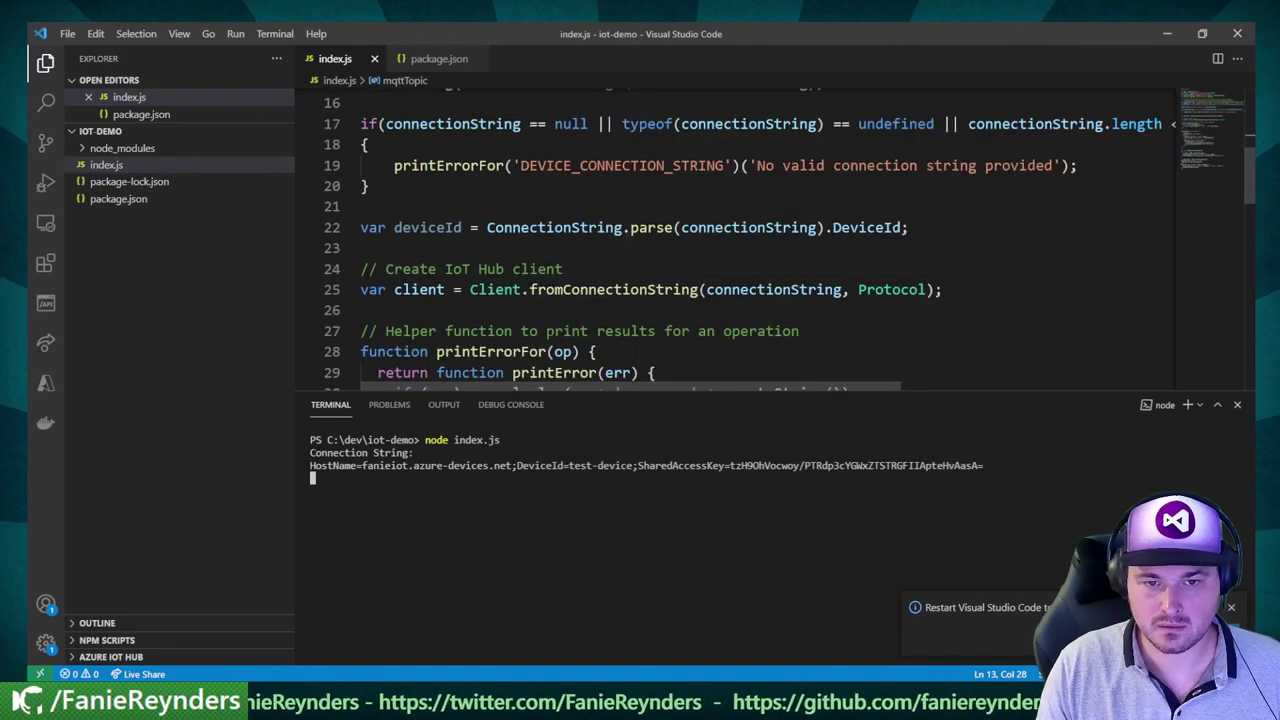
{"action": "scroll", "coordinate": [490, 315], "scroll_direction": "down", "scroll_amount": 1}
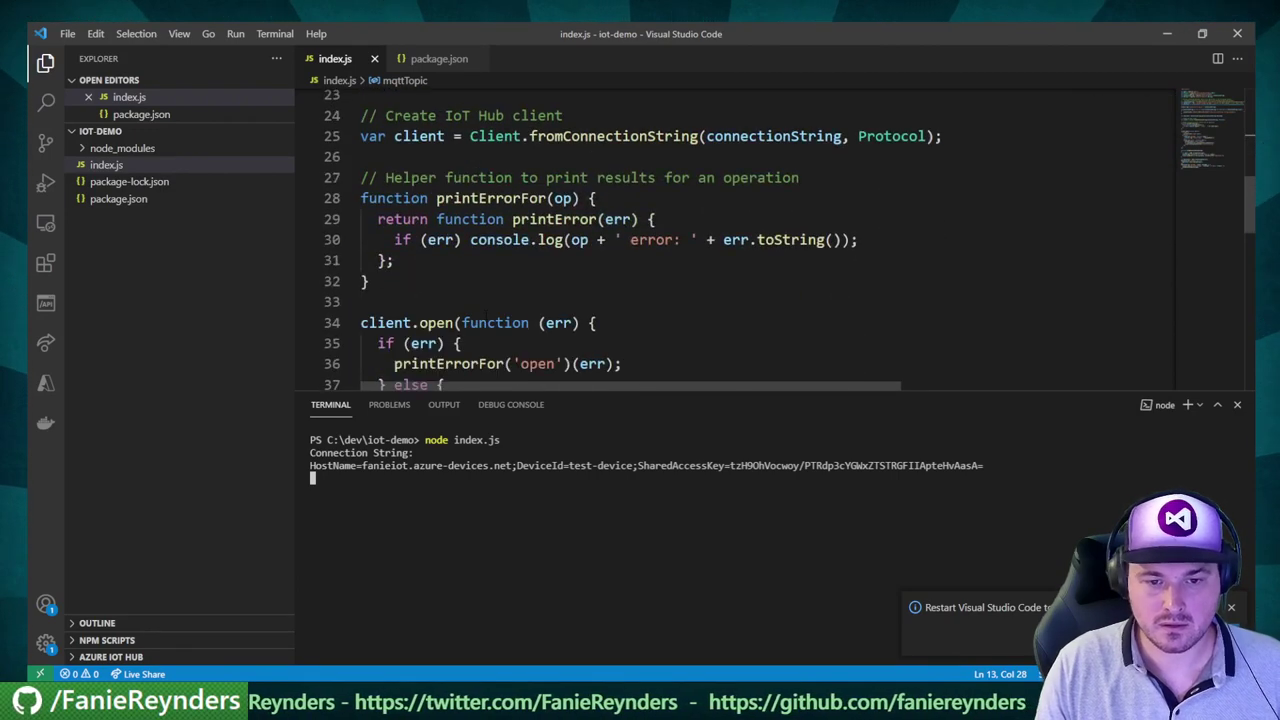
{"action": "key", "text": "alt+Tab"}
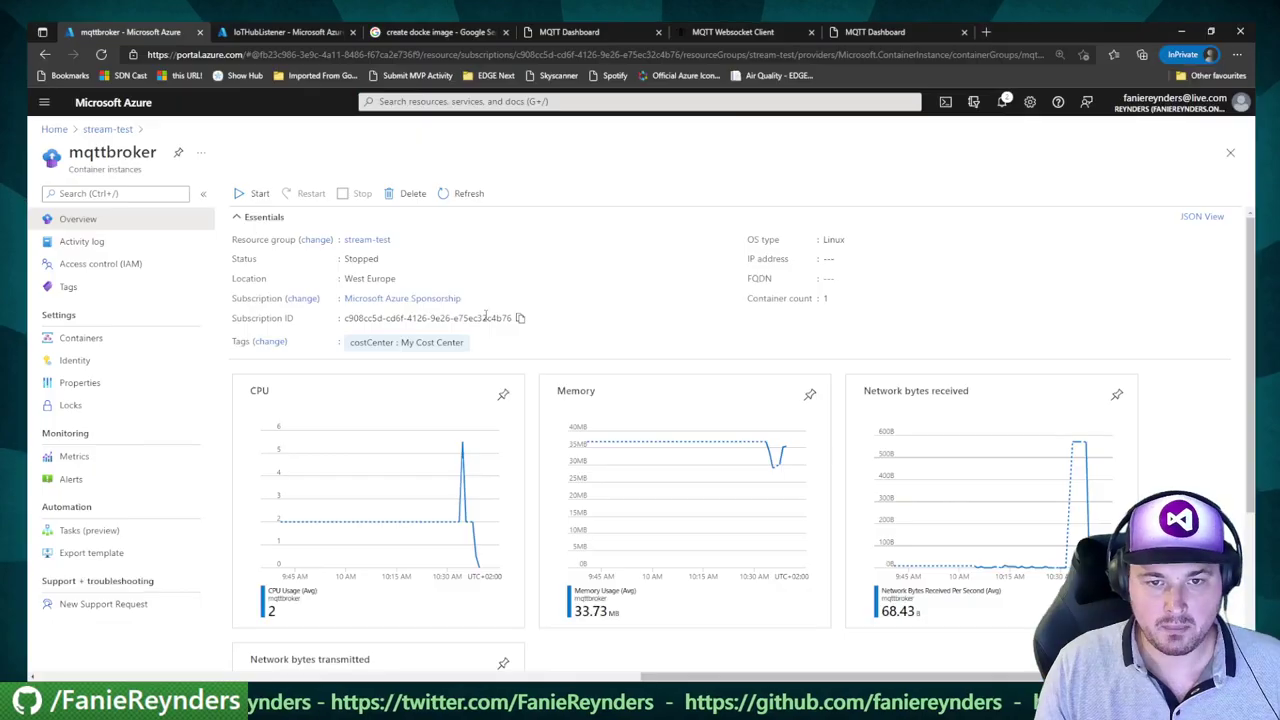
Publish test111 to fanie/test again from the MQTT websocket client and check the bridge log.
{"action": "left_click", "coordinate": [875, 32]}
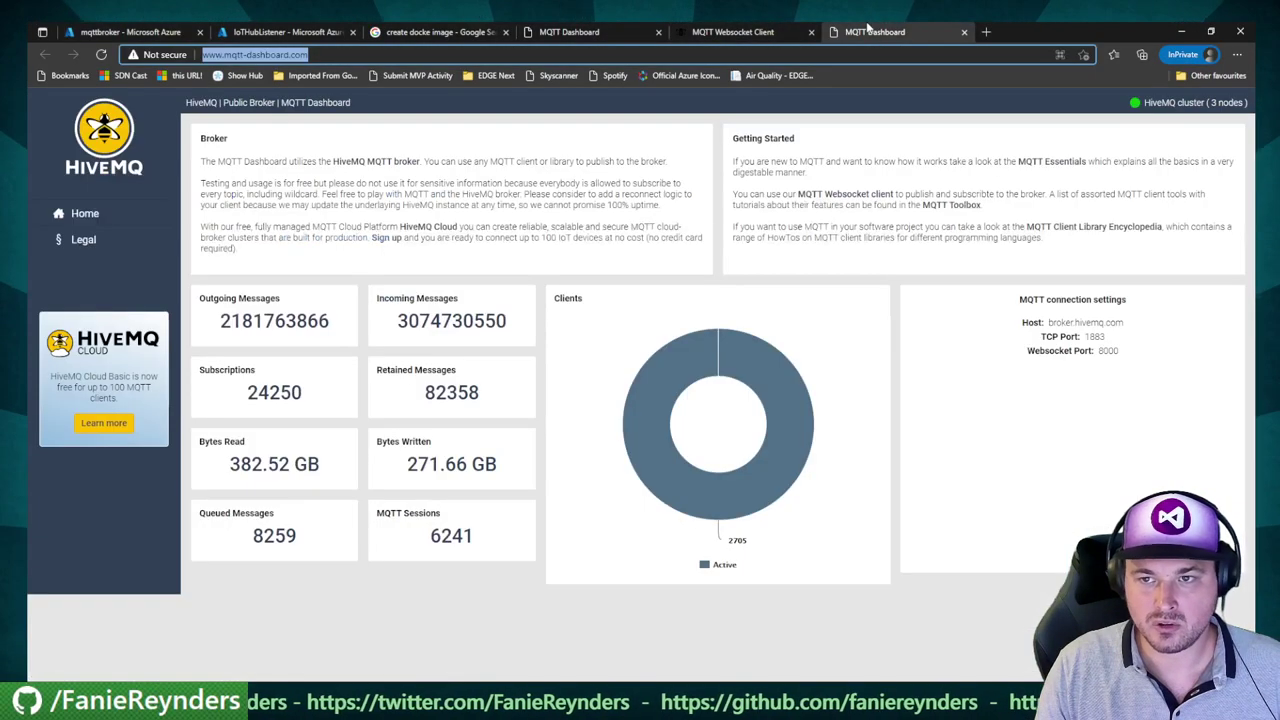
{"action": "left_click", "coordinate": [737, 32]}
{"action": "left_click", "coordinate": [687, 238]}
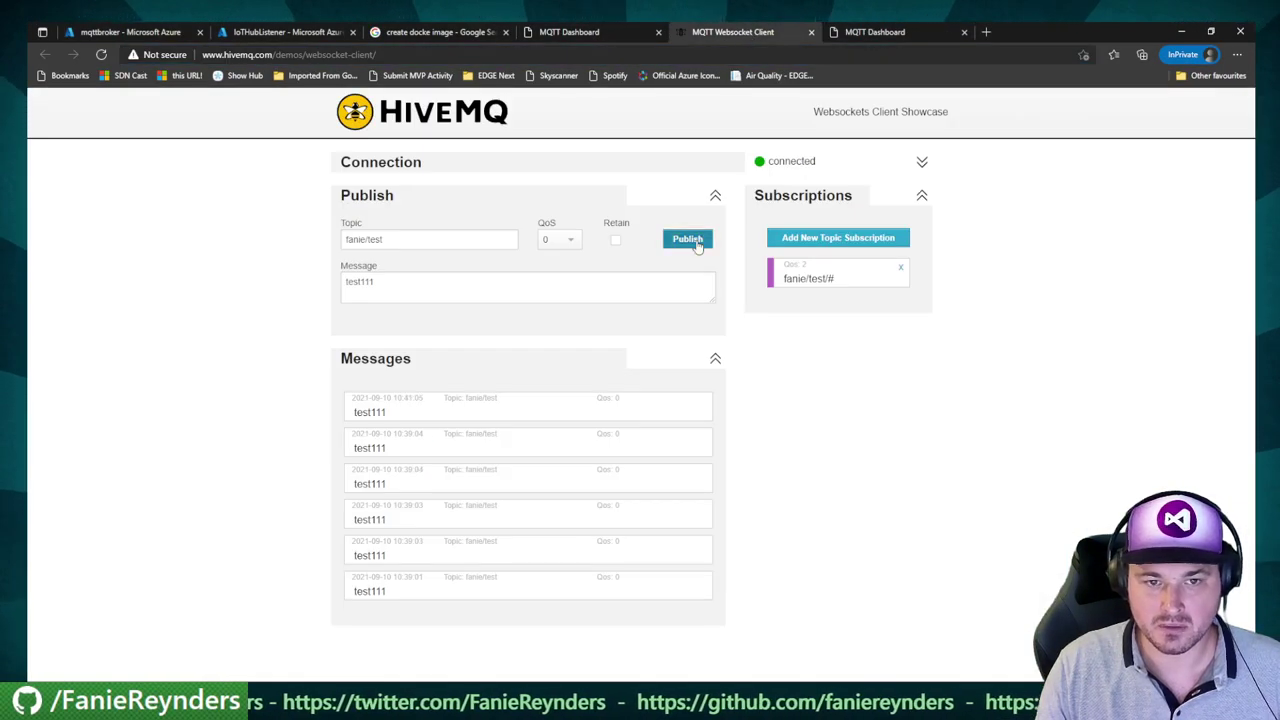
{"action": "key", "text": "alt+Tab"}
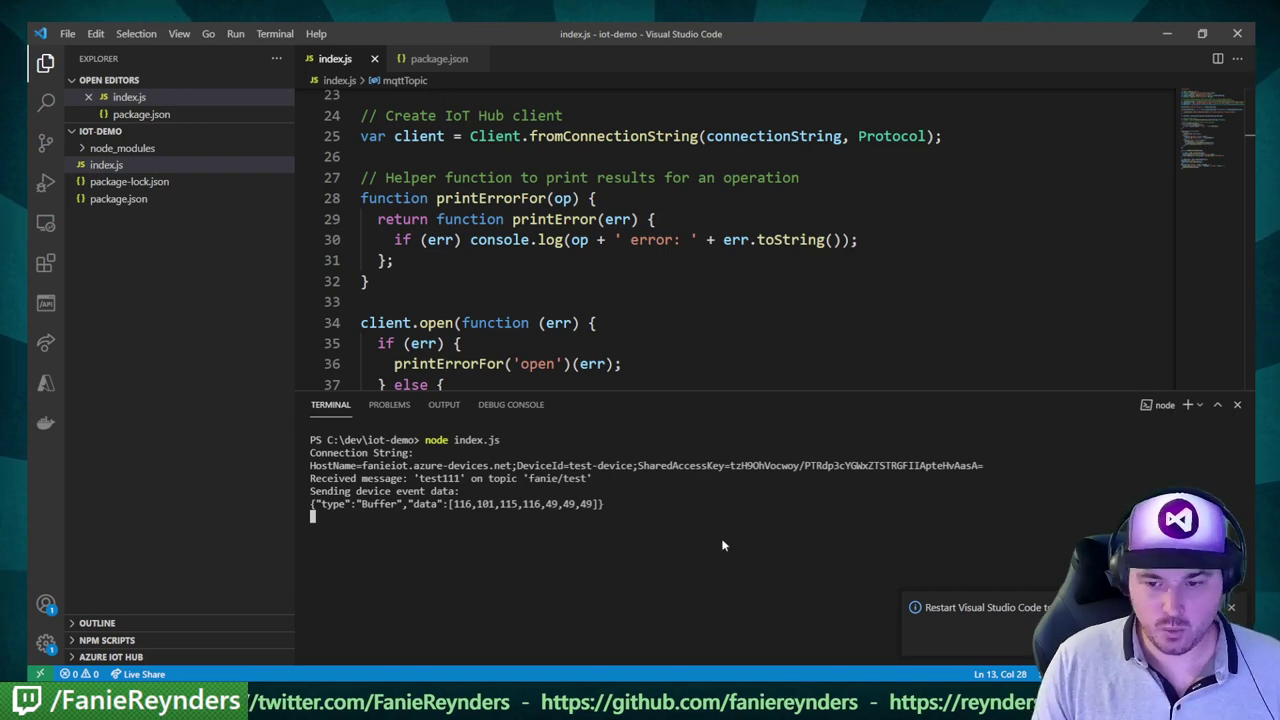
In Azure IoT Explorer, clear the old test-device telemetry events and restart monitoring.
{"action": "mouse_move", "coordinate": [952, 705]}
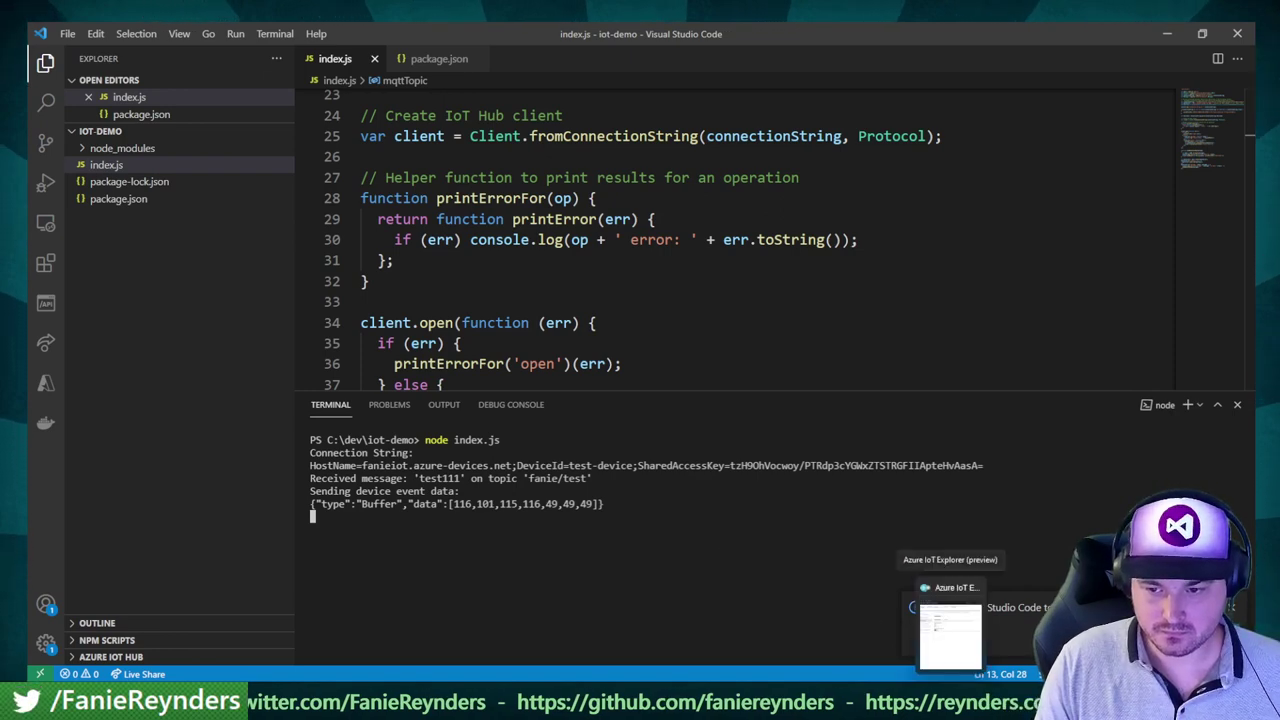
{"action": "left_click", "coordinate": [952, 638]}
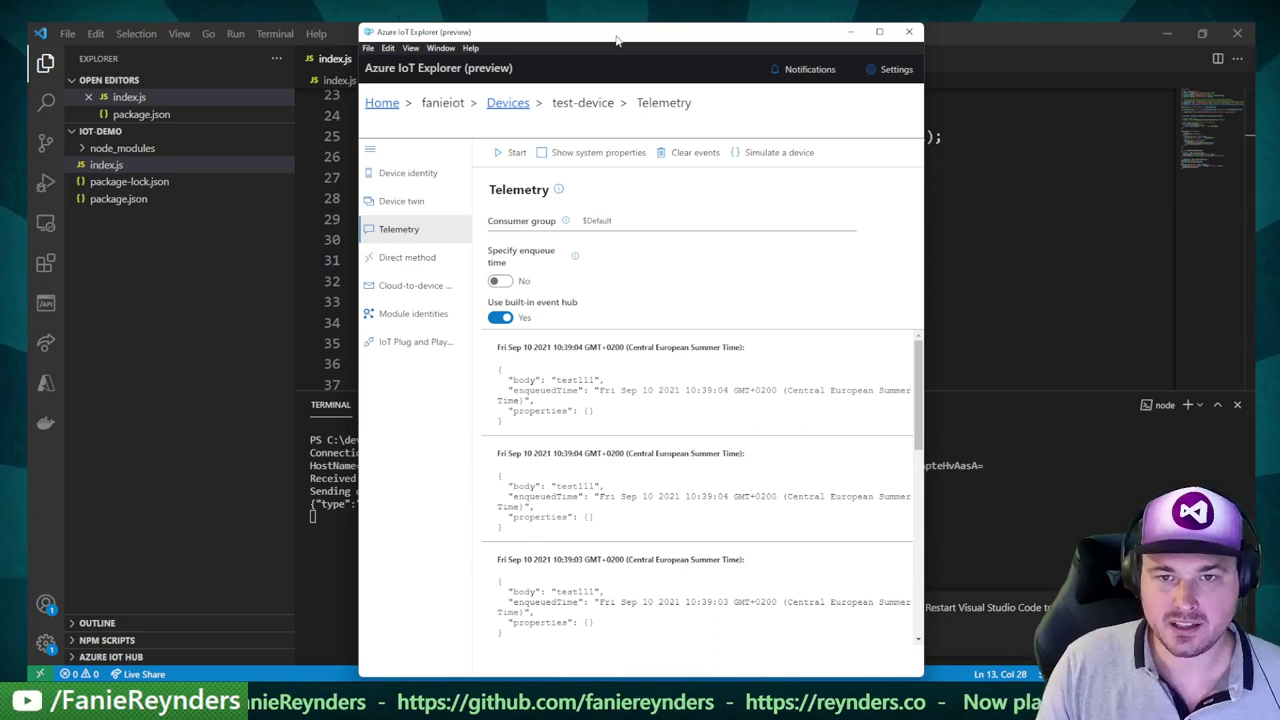
{"action": "left_click_drag", "start_coordinate": [617, 40], "coordinate": [831, 48]}
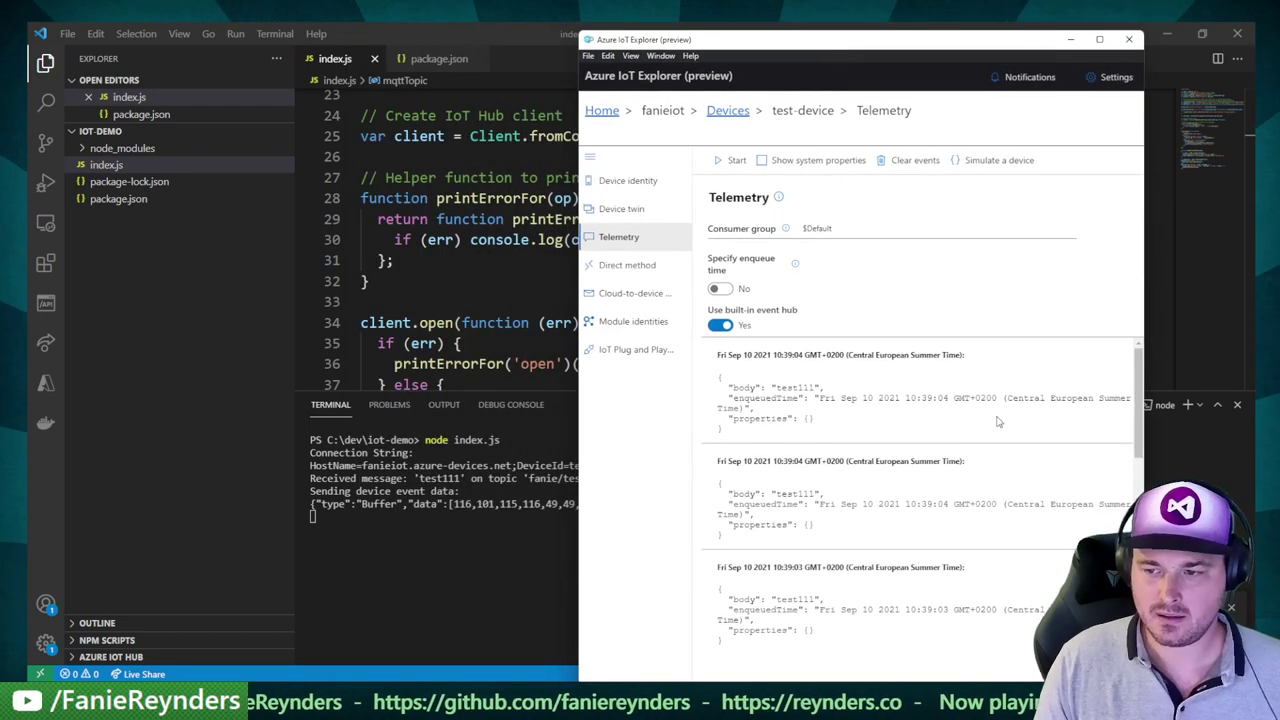
{"action": "scroll", "coordinate": [997, 421], "scroll_direction": "down", "scroll_amount": 10}
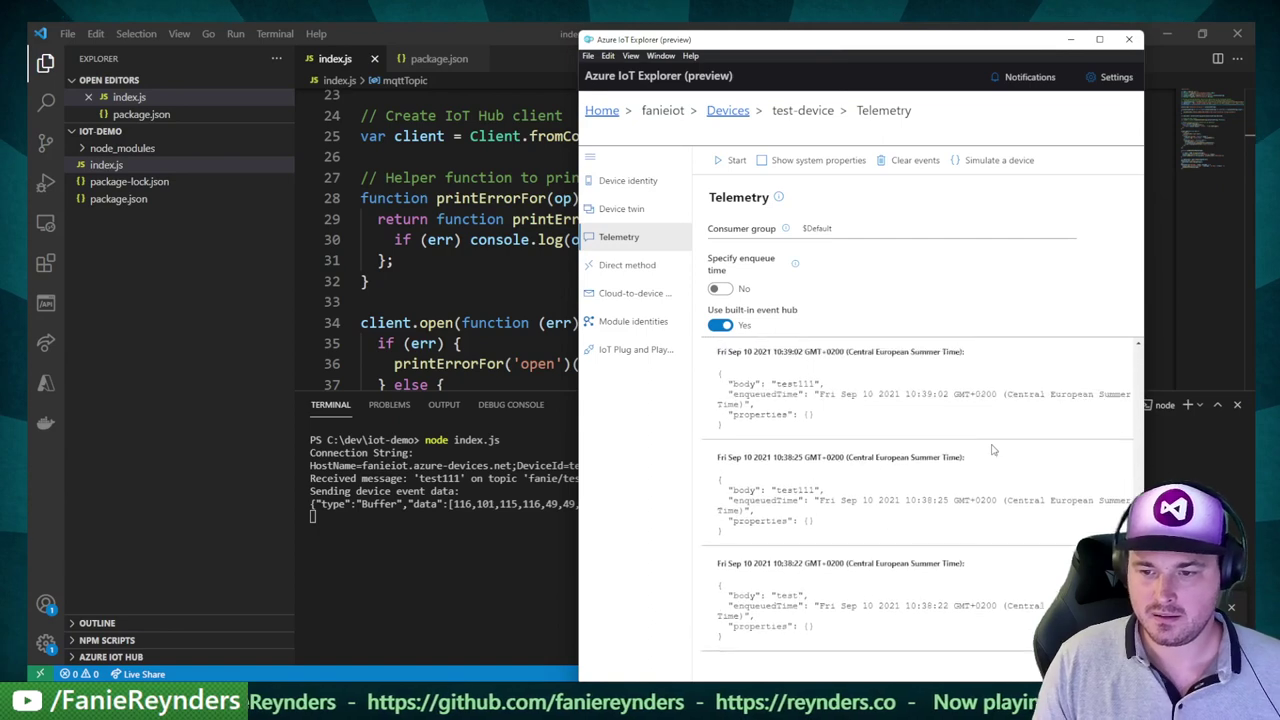
{"action": "left_click", "coordinate": [911, 161]}
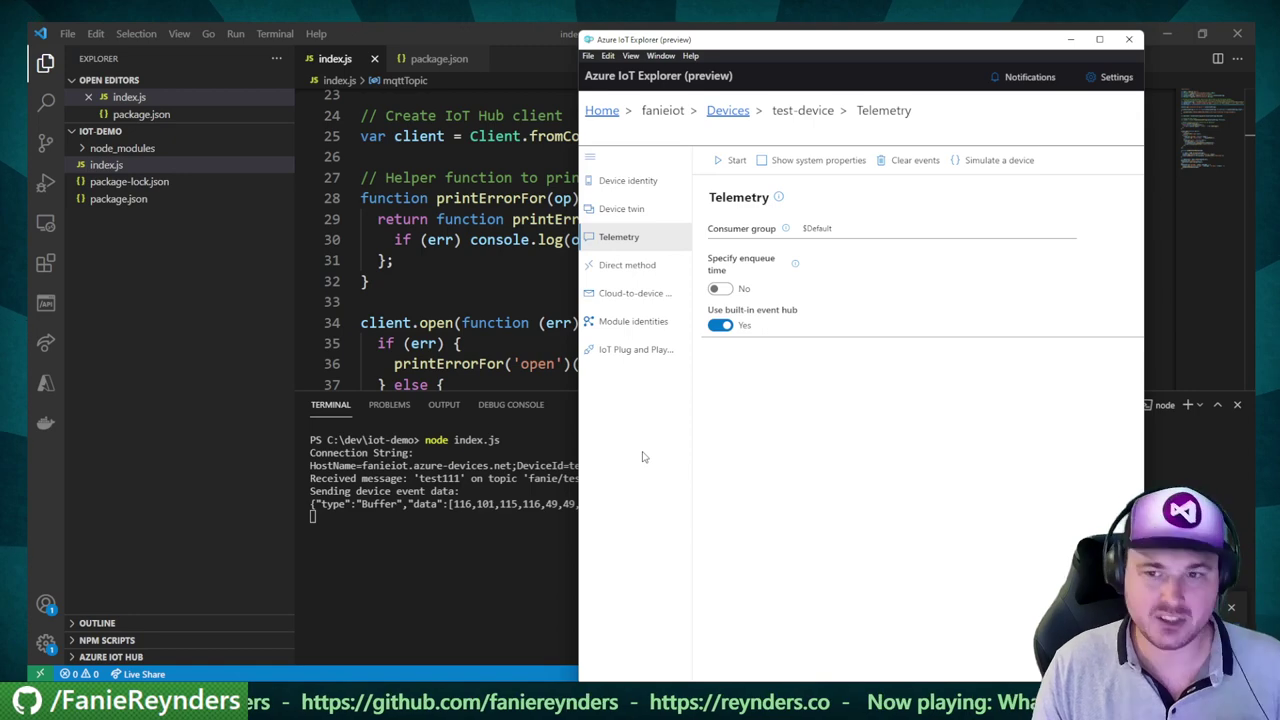
{"action": "left_click", "coordinate": [731, 161]}
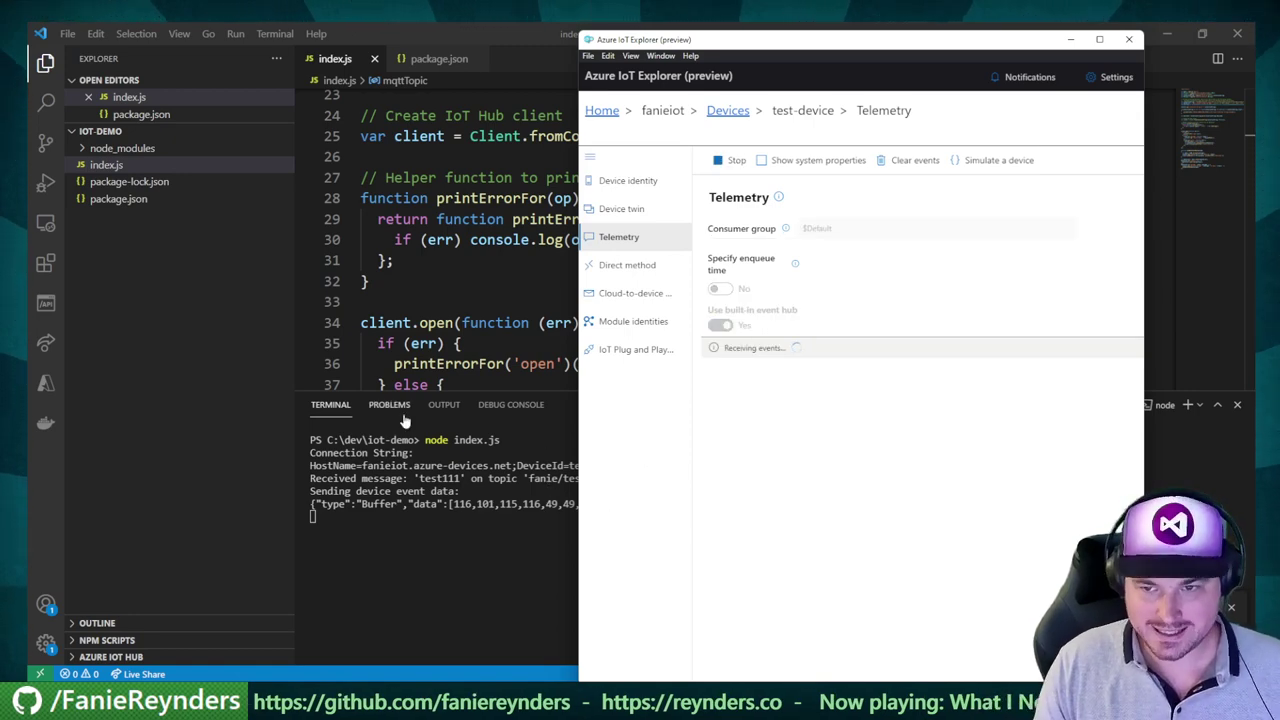
{"action": "key", "text": "super+Tab"}
Replace the message with {"temp":25} and publish it to fanie/test.
{"action": "left_click", "coordinate": [520, 220]}
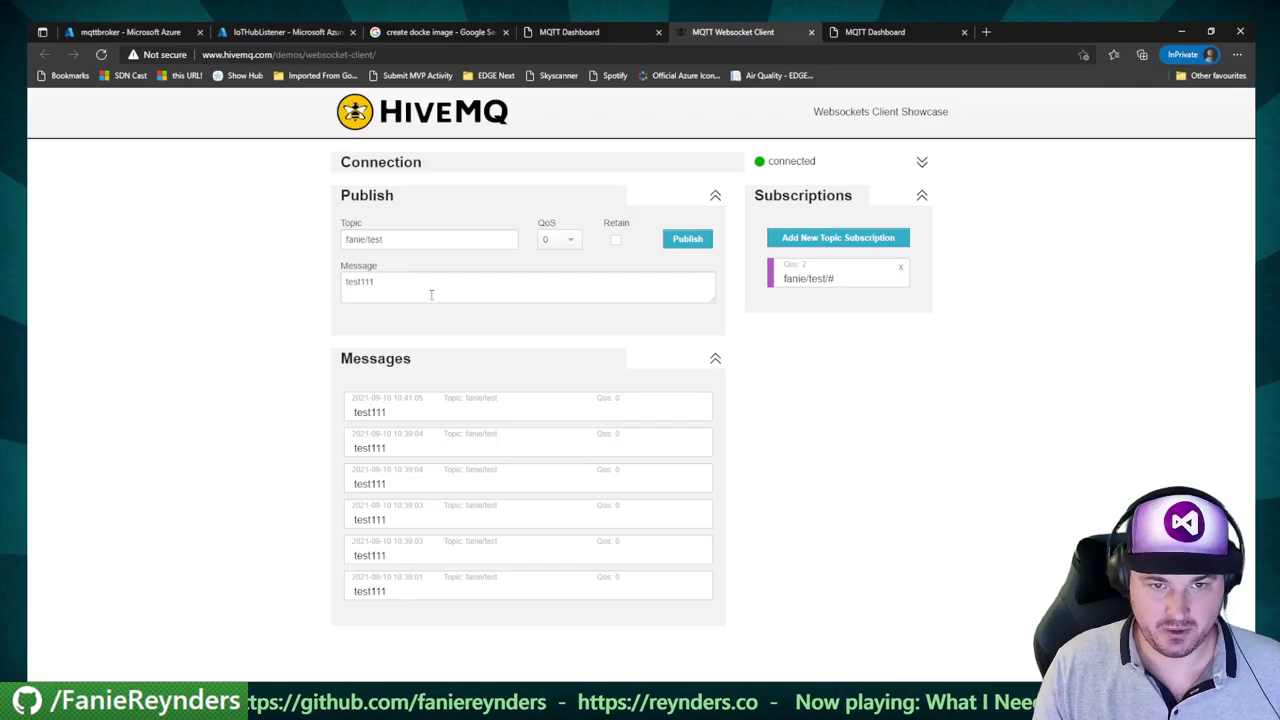
{"action": "left_click_drag", "start_coordinate": [431, 295], "coordinate": [223, 291]}
{"action": "key", "text": "BackSpace"}
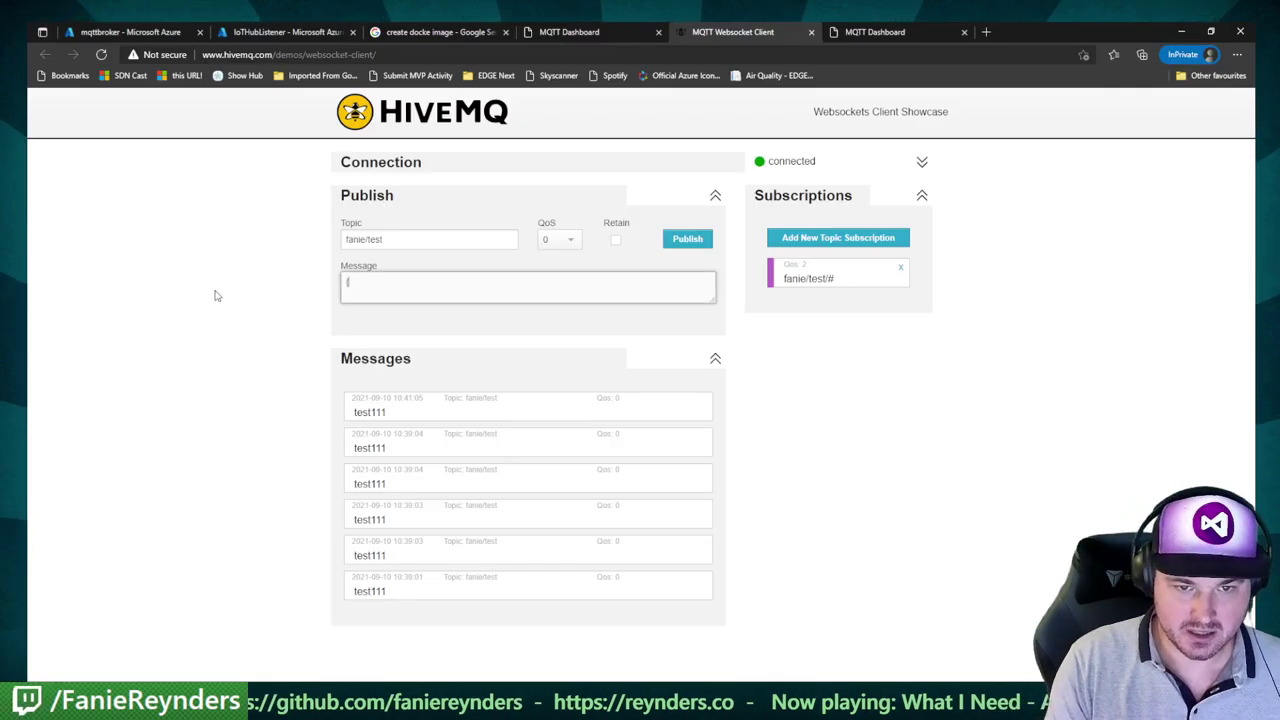
{"action": "type", "text": "{\"tem"}
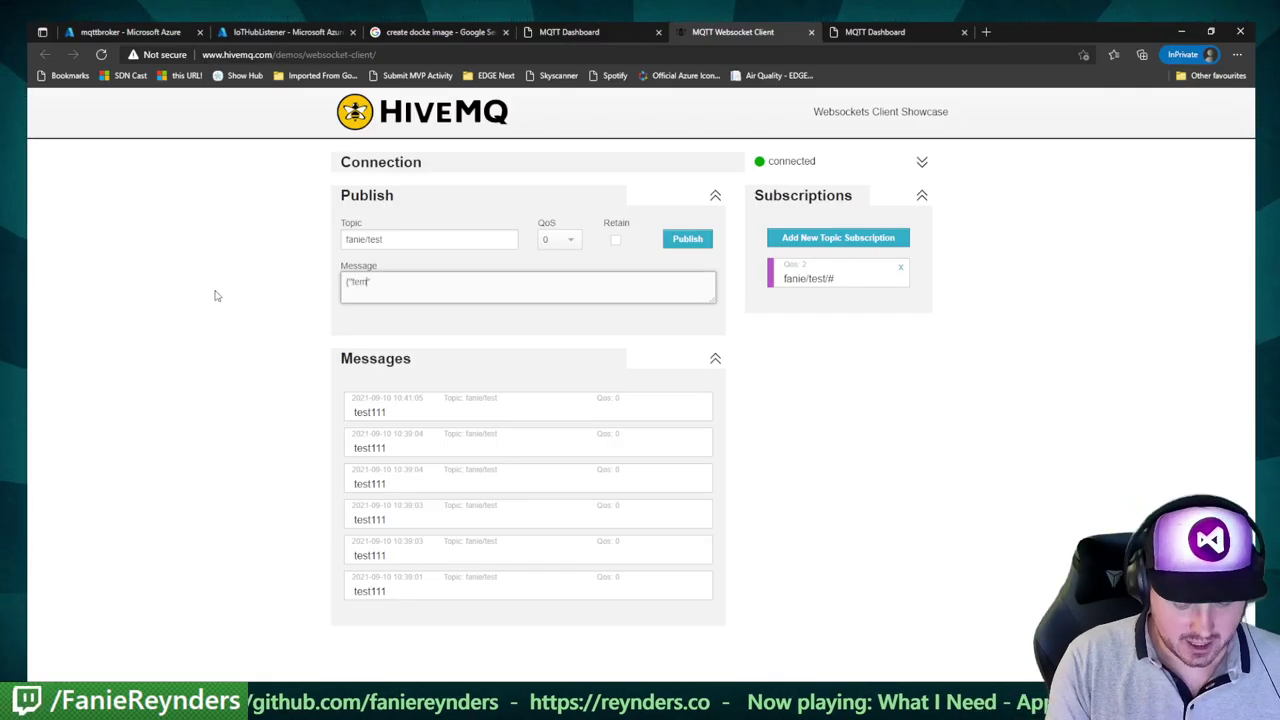
{"action": "type", "text": "p\":"}
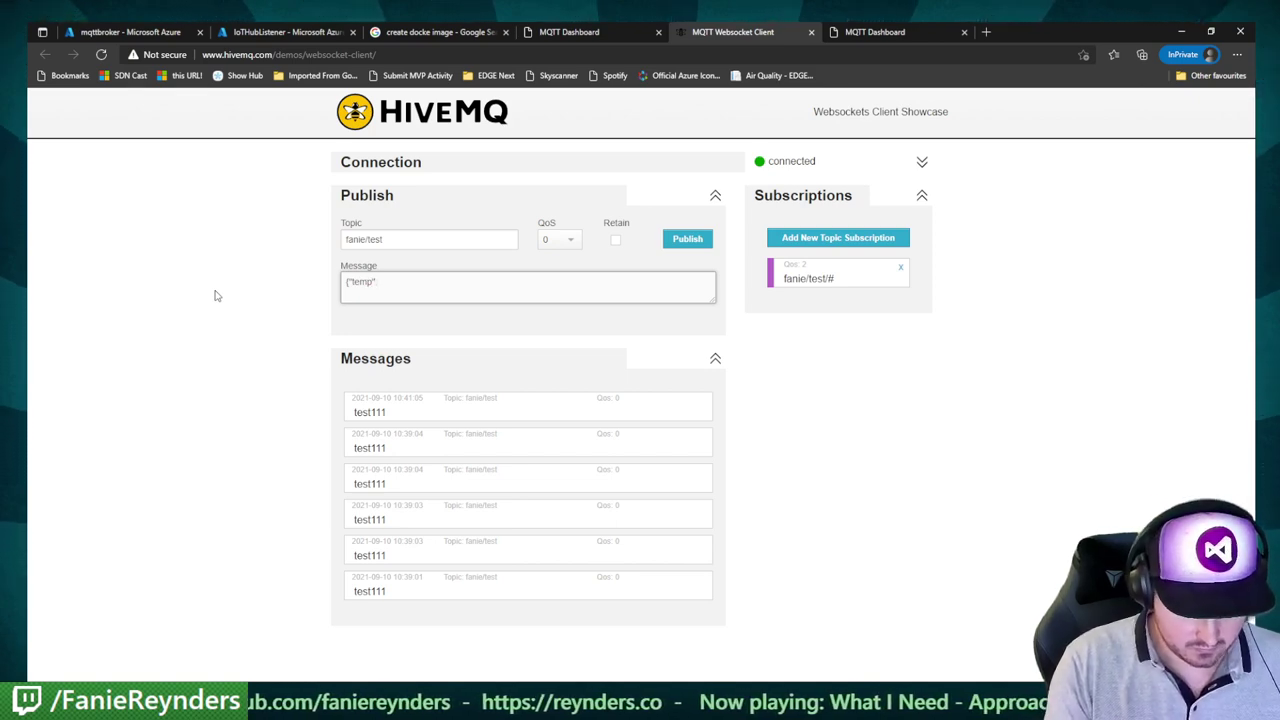
{"action": "type", "text": "25"}
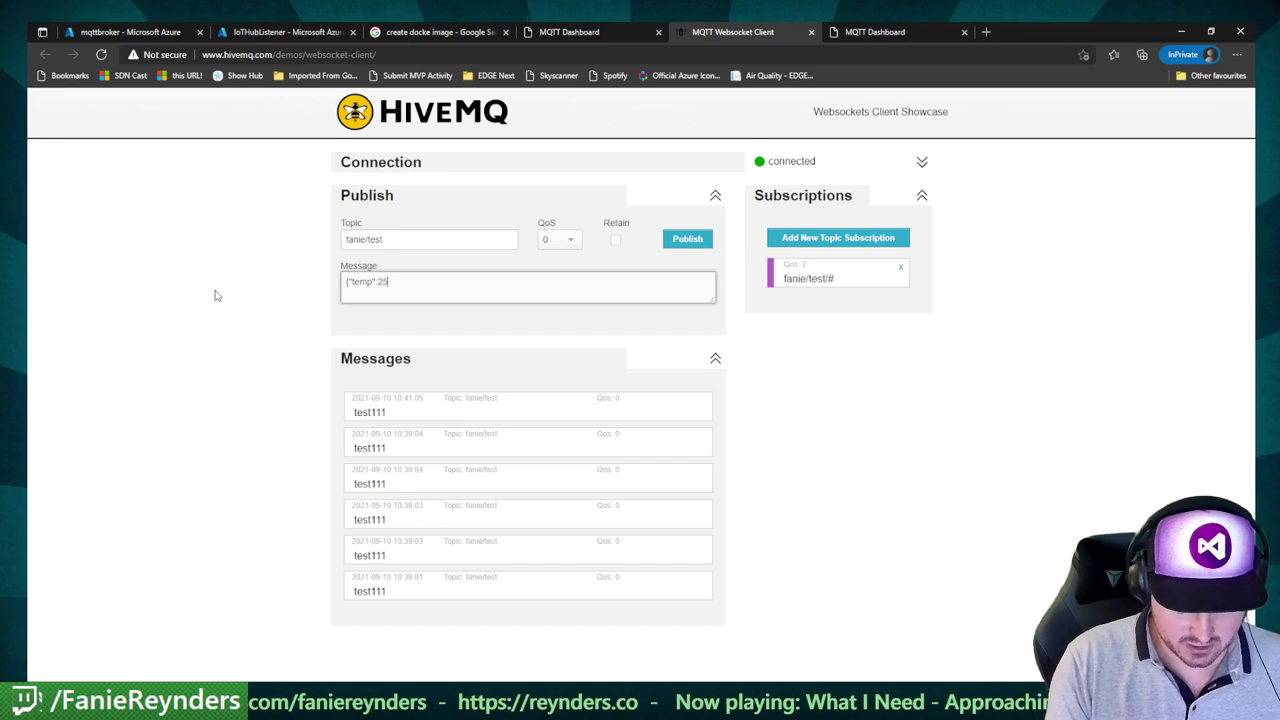
{"action": "type", "text": "}"}
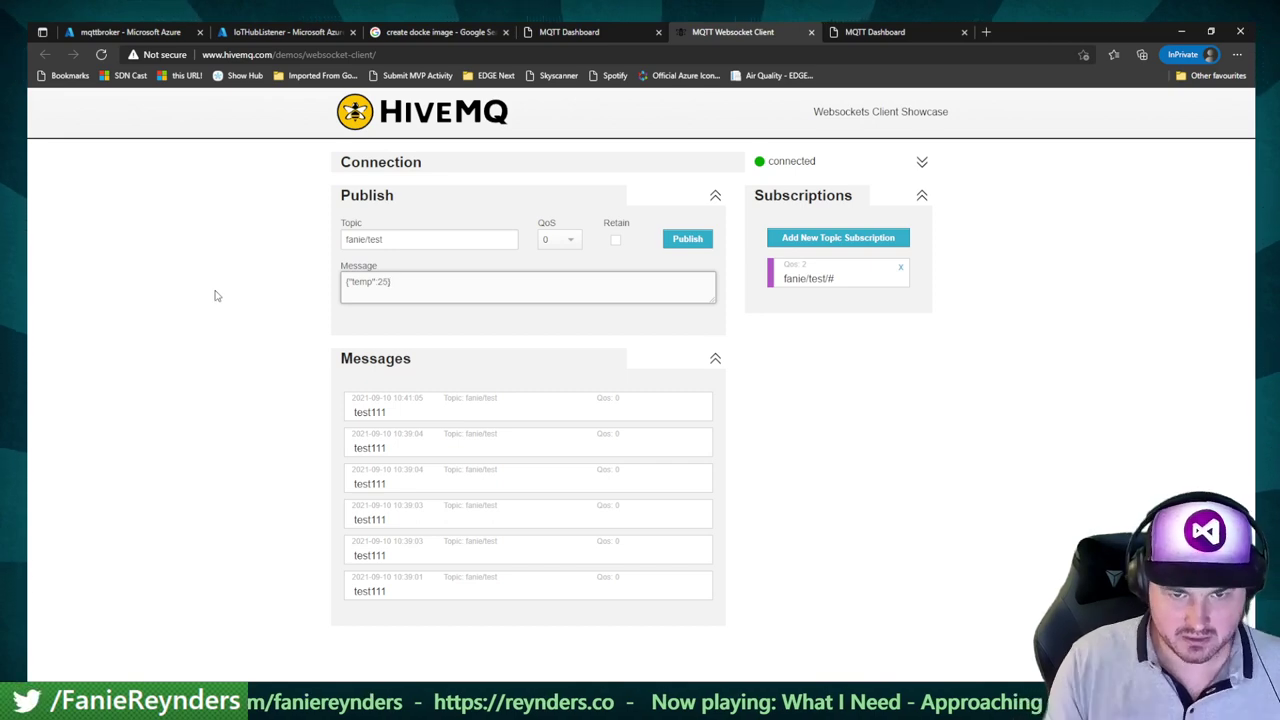
{"action": "key", "text": "ctrl+a"}
{"action": "left_click", "coordinate": [687, 239]}
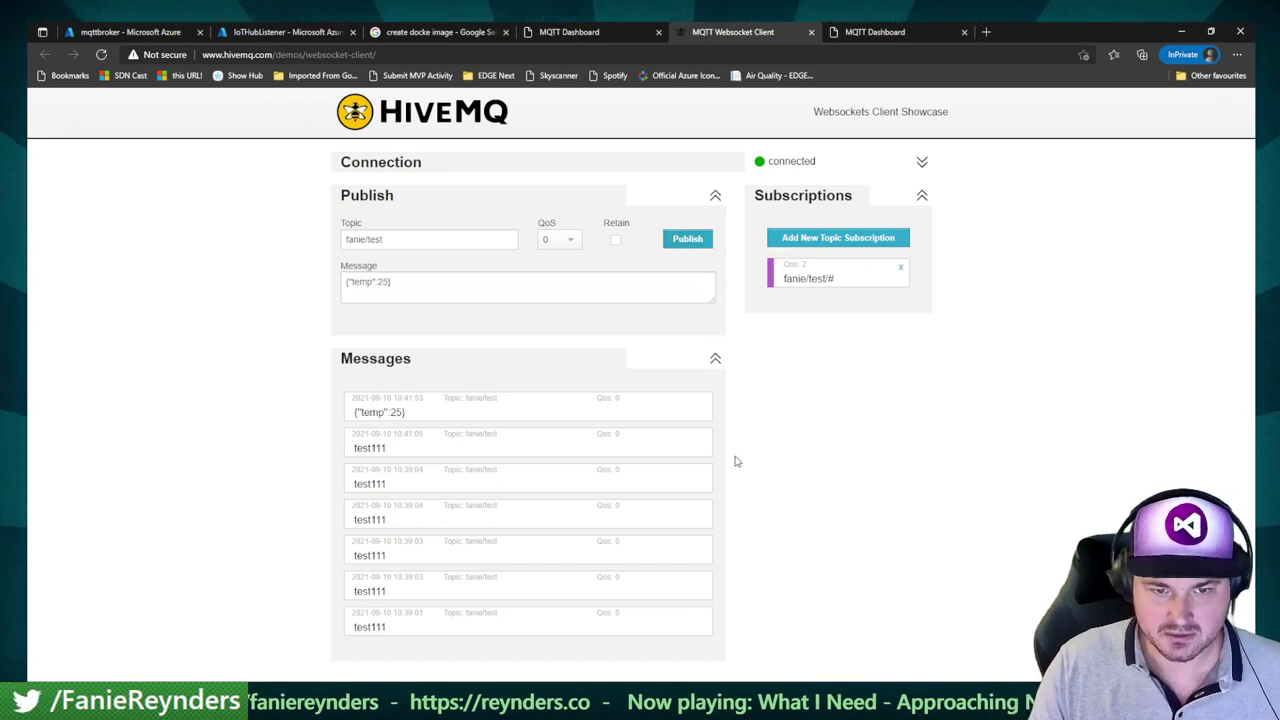
Check that {"temp":25} arrived in IoT Explorer telemetry, then open the IoTHubListener function page.
{"action": "key", "text": "alt+Tab"}
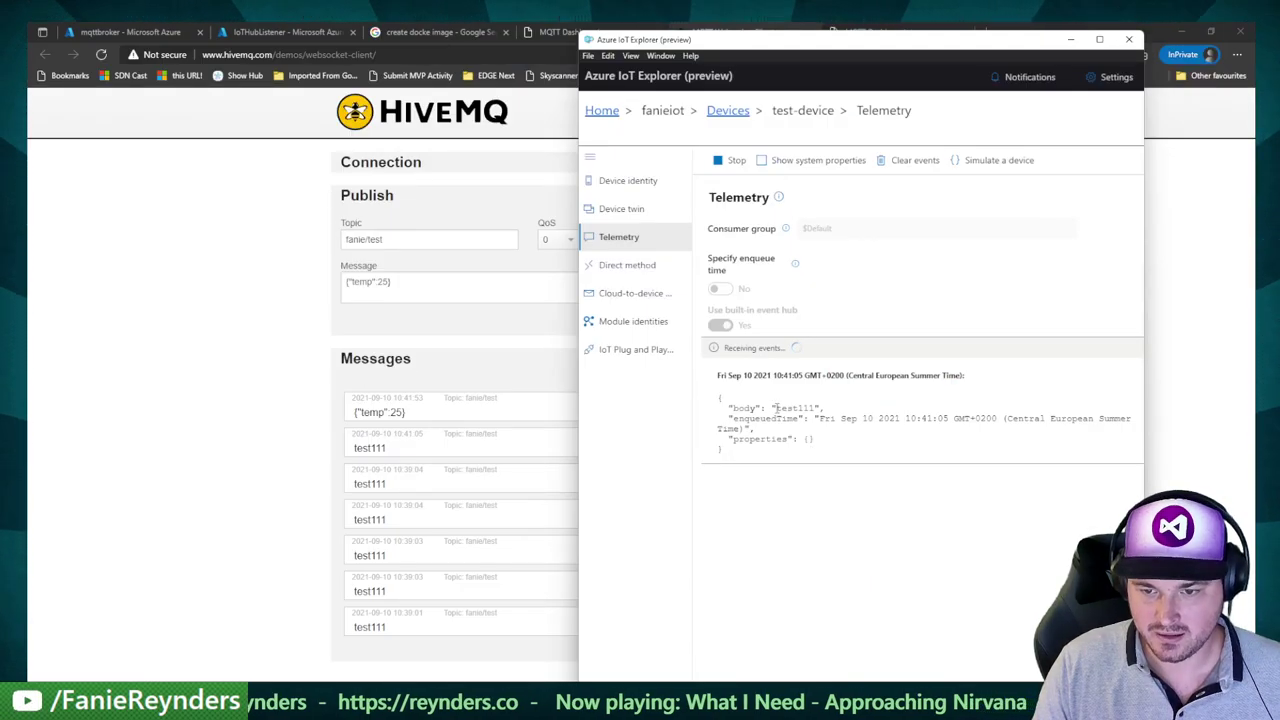
{"action": "left_click_drag", "start_coordinate": [785, 408], "coordinate": [857, 419]}
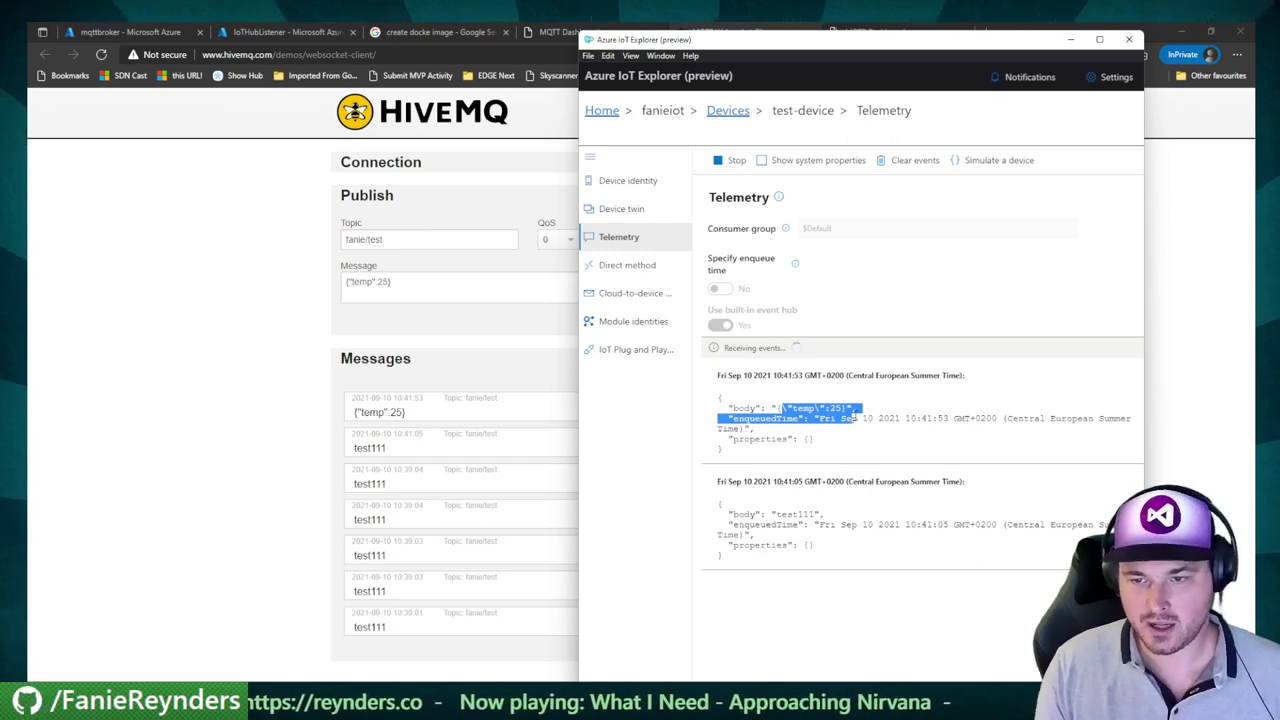
{"action": "left_click", "coordinate": [676, 441]}
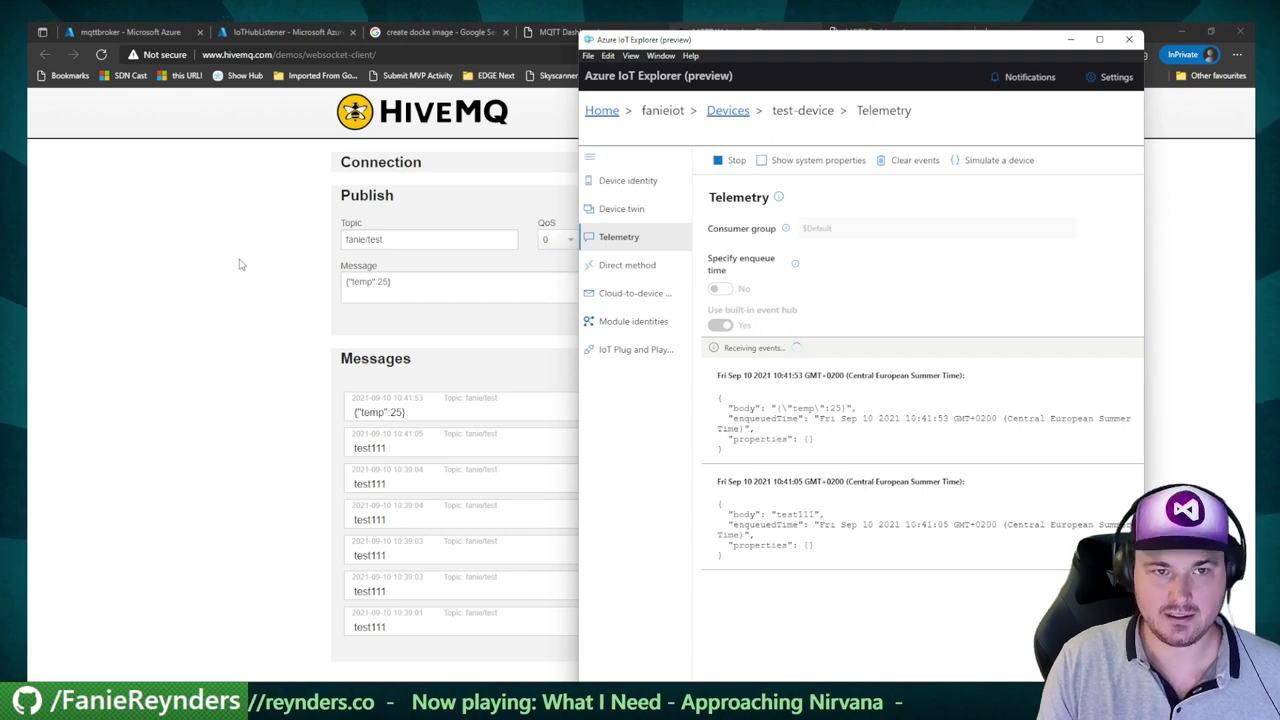
{"action": "left_click", "coordinate": [217, 441]}
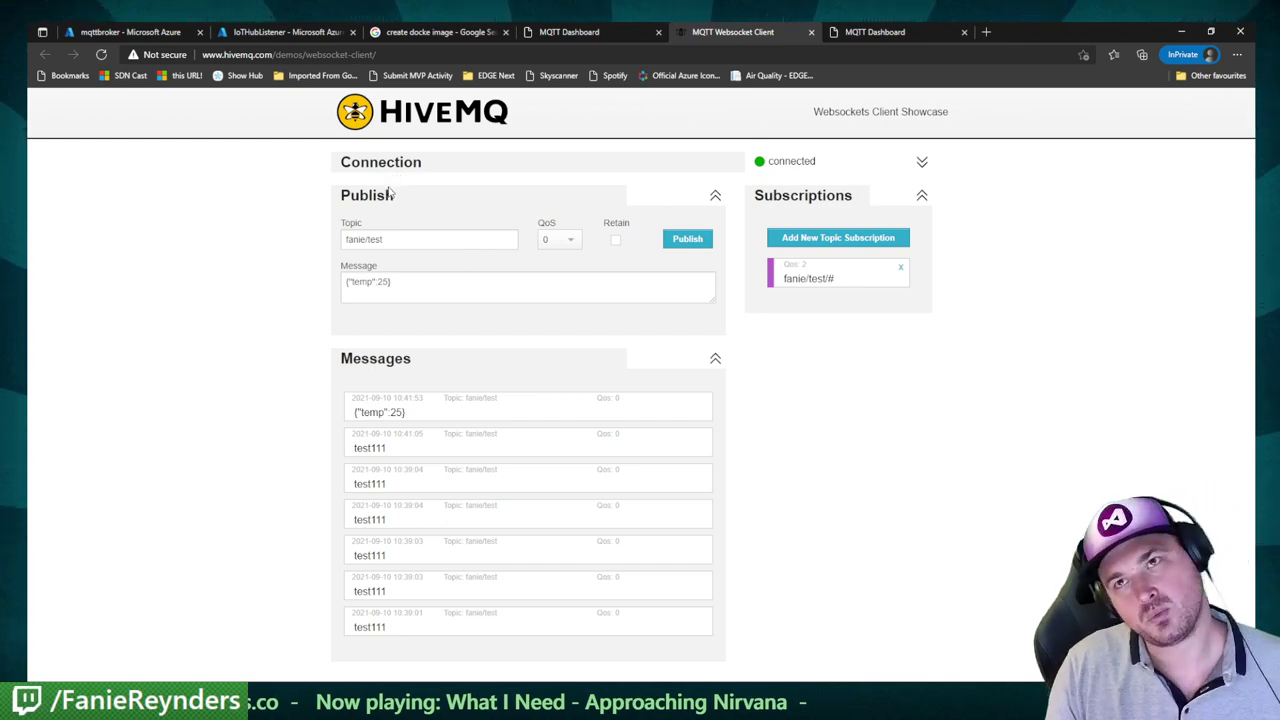
{"action": "key", "text": "alt+Tab"}
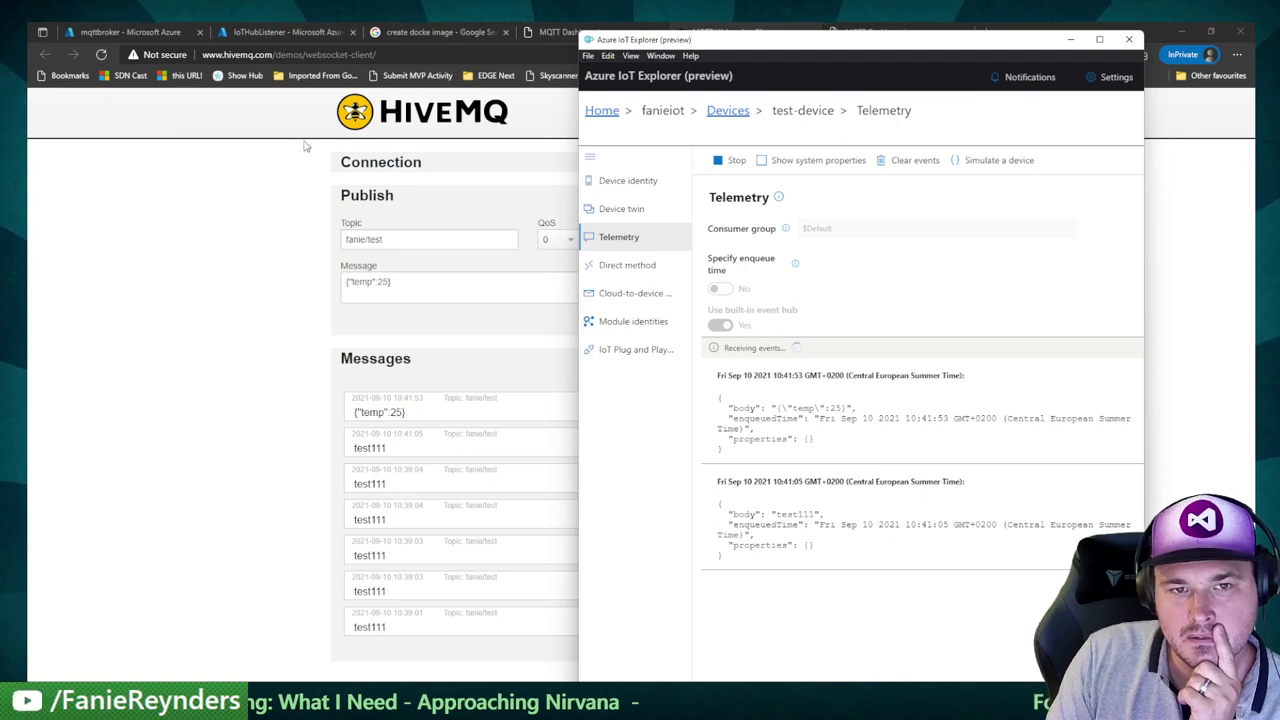
{"action": "left_click", "coordinate": [253, 28]}
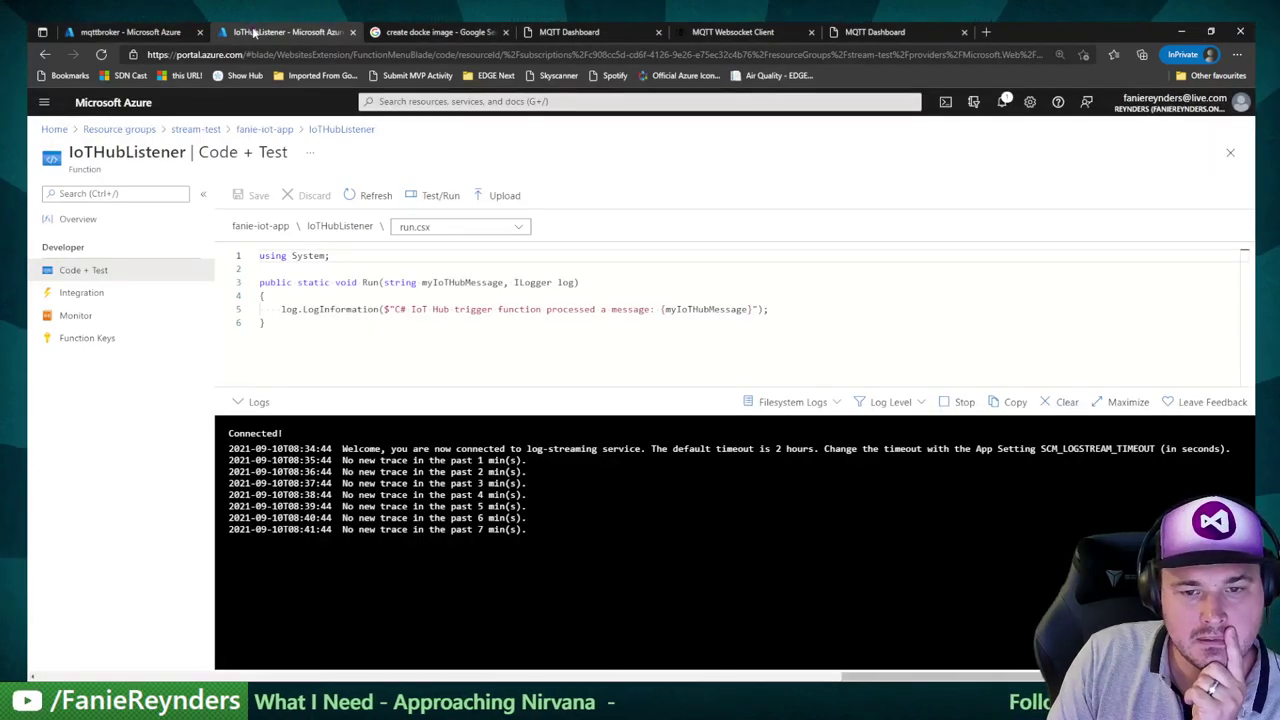
Open the mqttbroker Containers list to see its Terminated state, then return to VS Code.
{"action": "left_click", "coordinate": [77, 222]}
{"action": "left_click", "coordinate": [151, 34]}
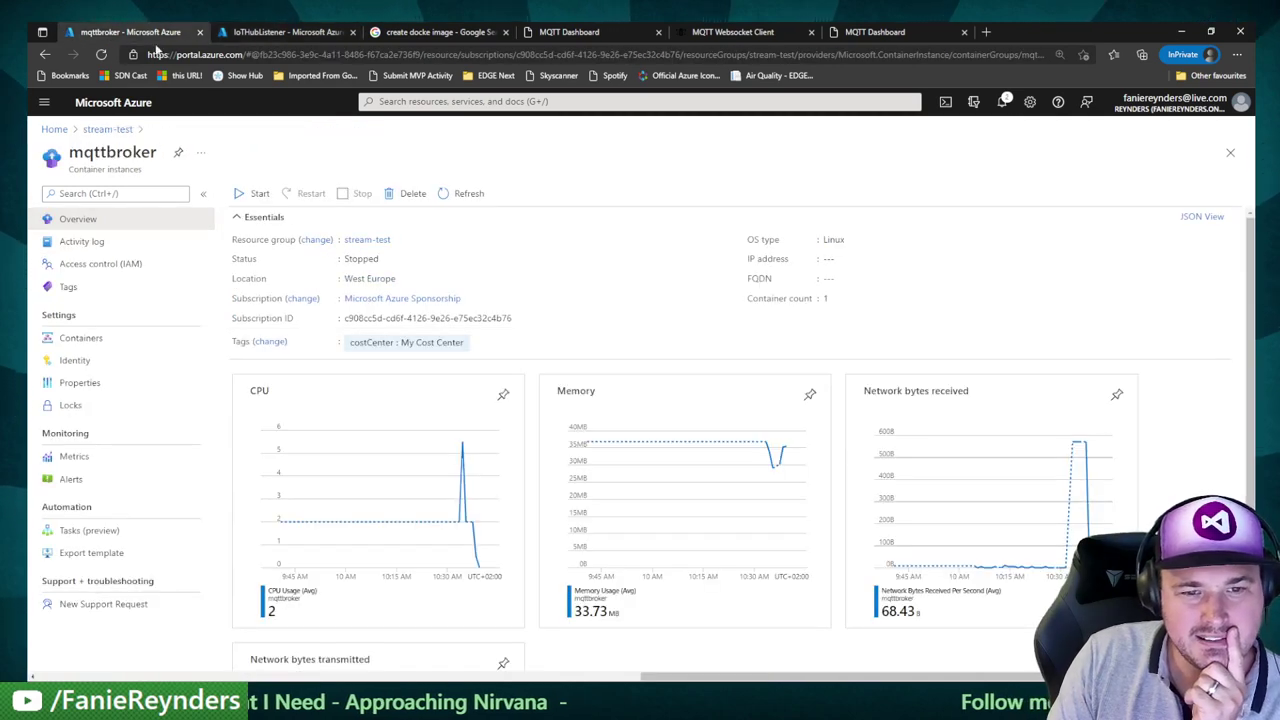
{"action": "left_click", "coordinate": [90, 340]}
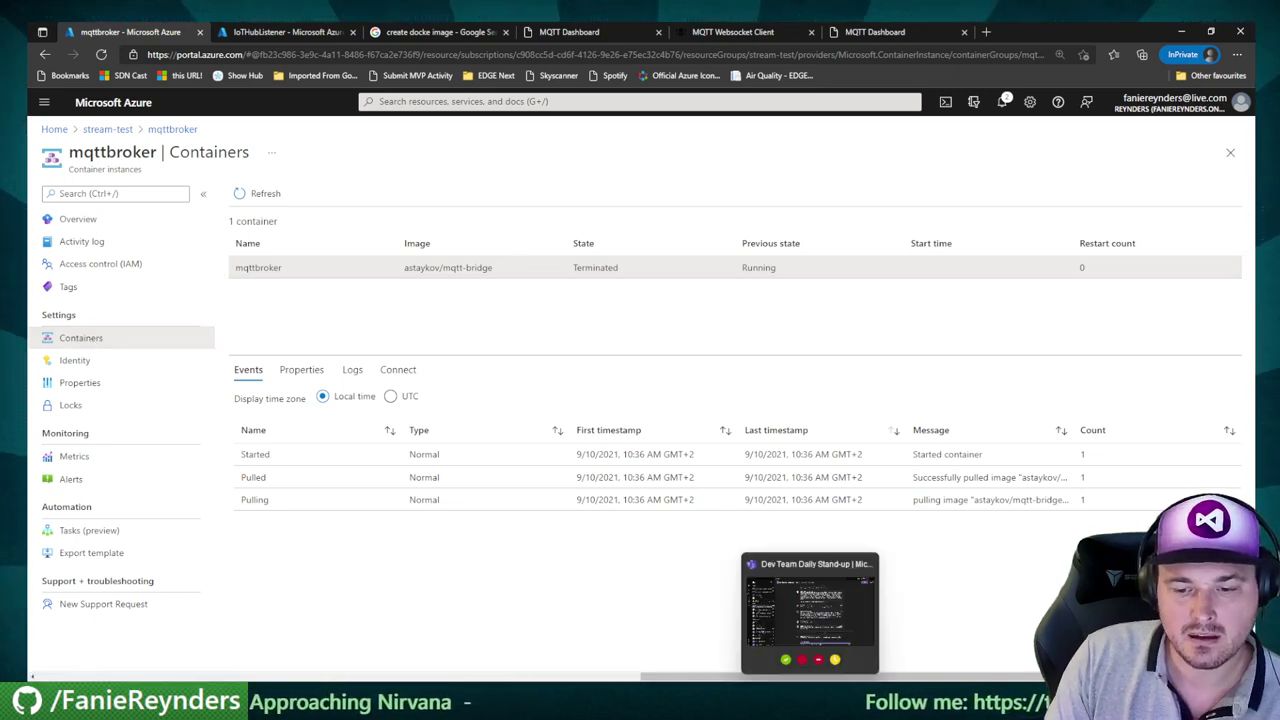
{"action": "key", "text": "alt+Tab"}
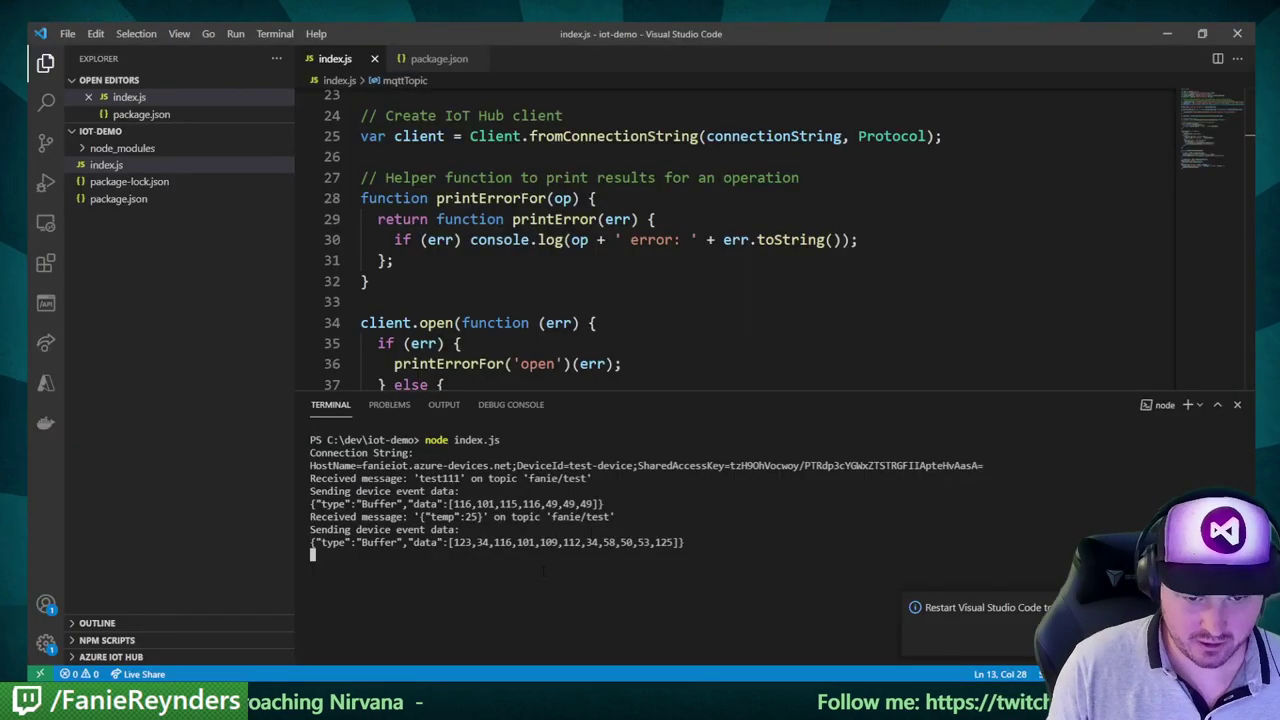
Stop node index.js with Ctrl+C and snap the IoT Explorer telemetry window to the right half.
{"action": "key", "text": "ctrl+c"}
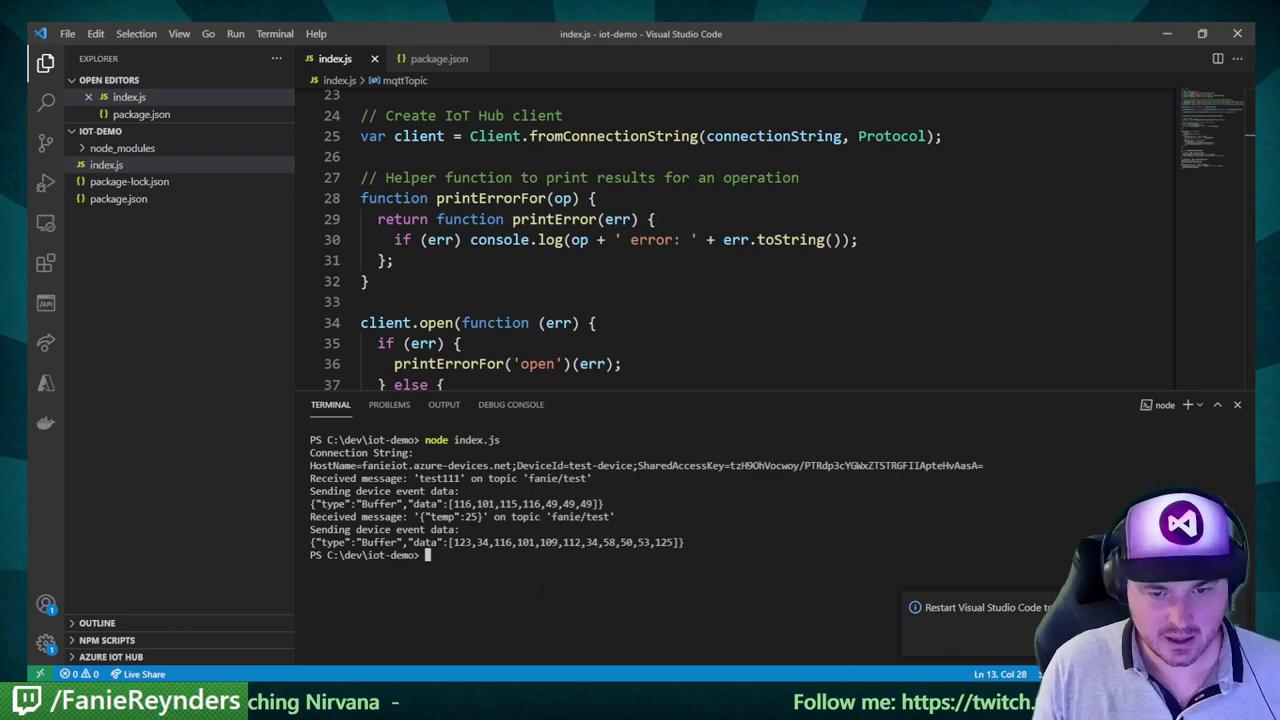
{"action": "key", "text": "alt+Tab"}
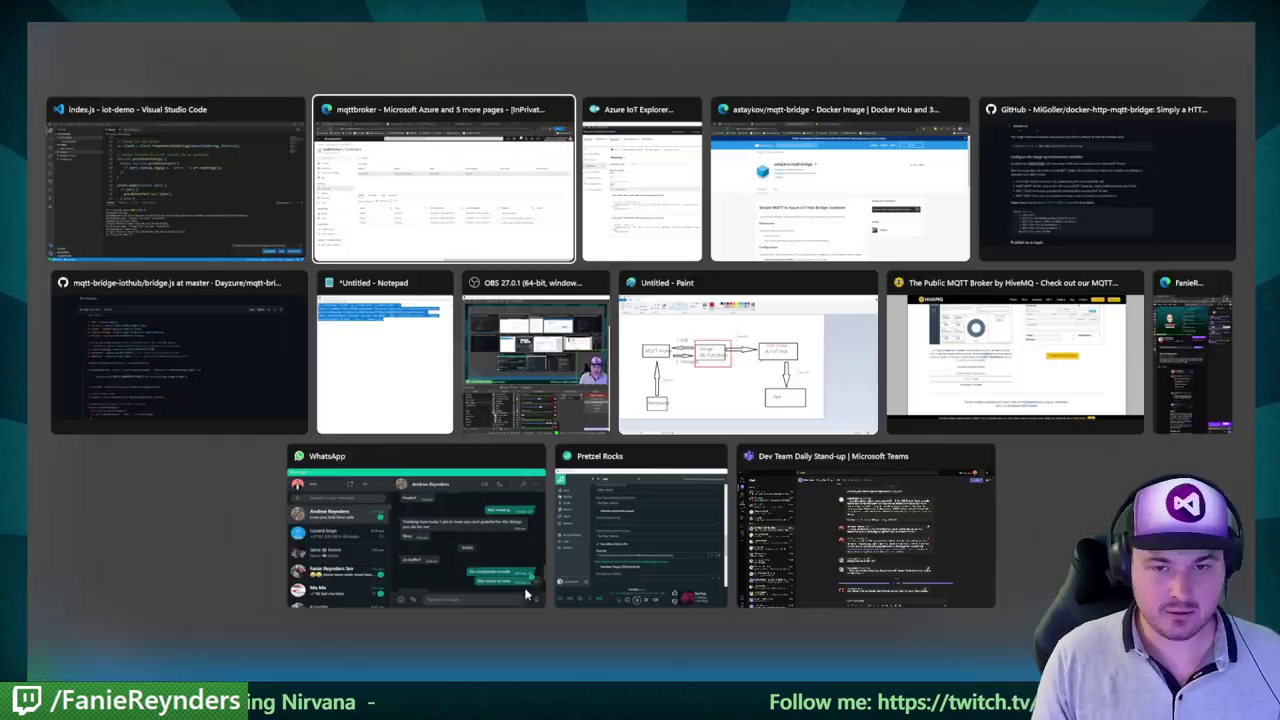
{"action": "key", "text": "alt+Tab"}
{"action": "key", "text": "alt+Tab"}
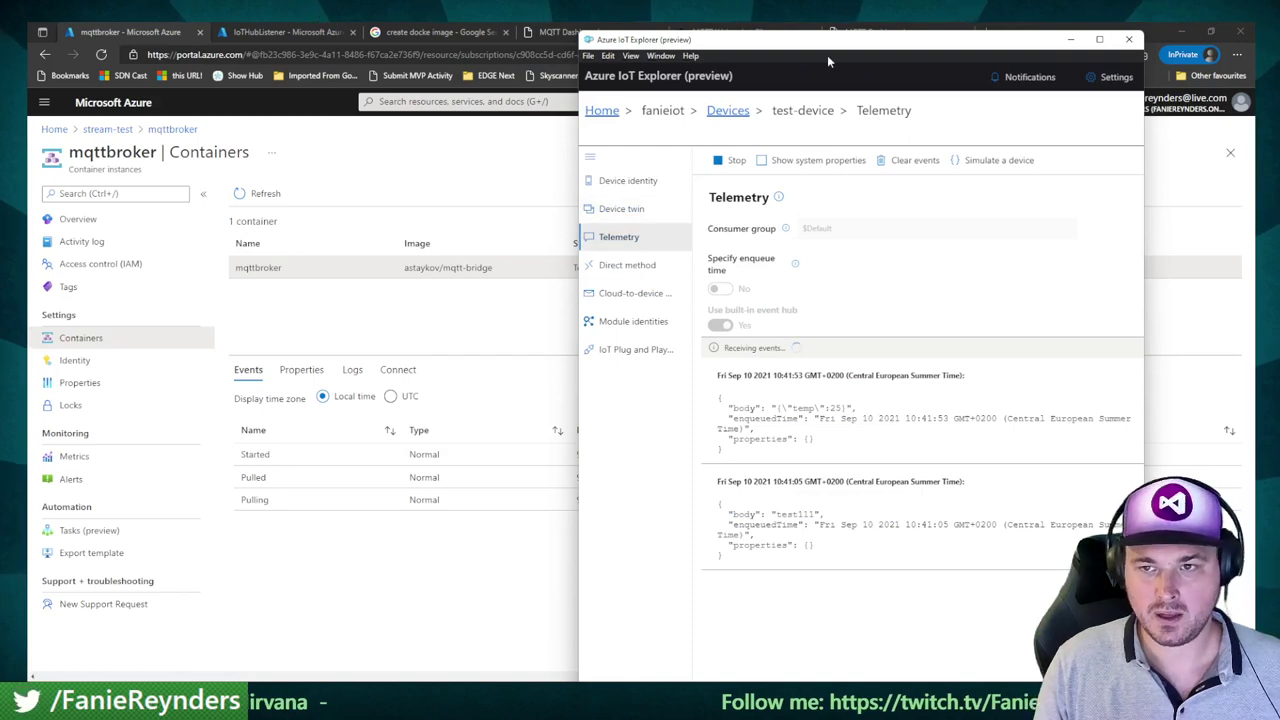
{"action": "key", "text": "super+Right"}
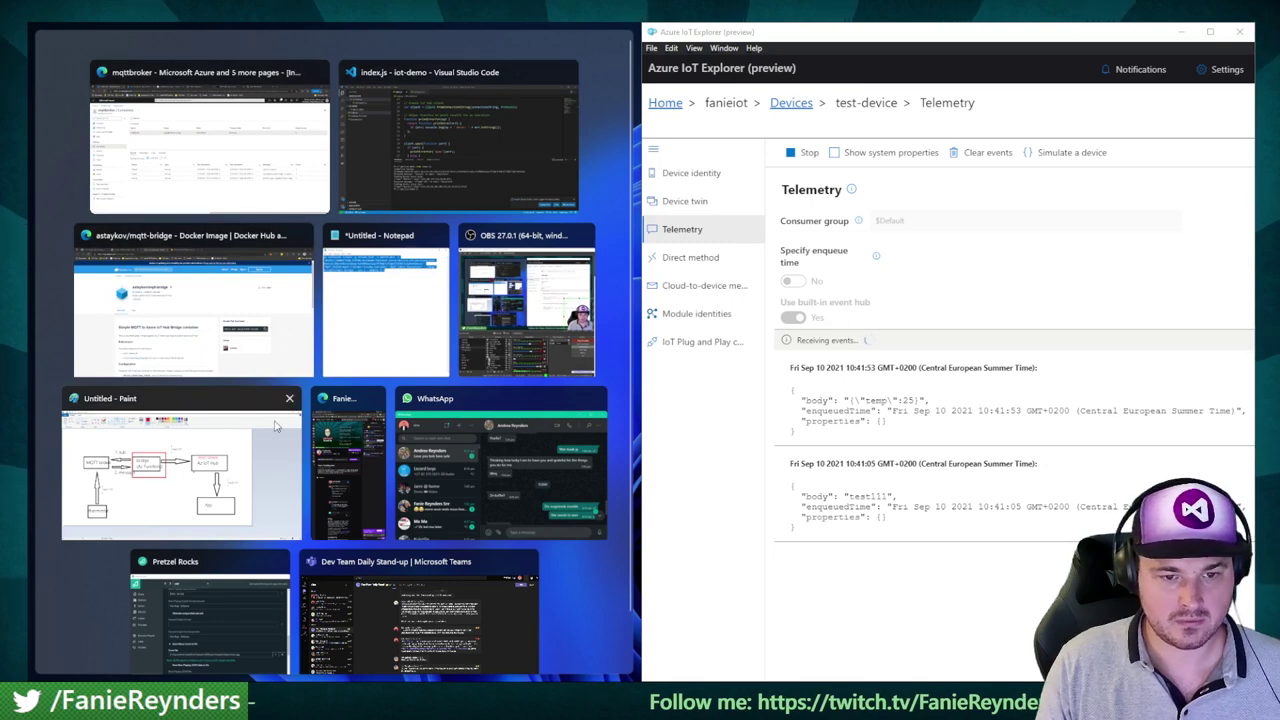
{"action": "scroll", "coordinate": [398, 592], "scroll_direction": "down", "scroll_amount": 1}
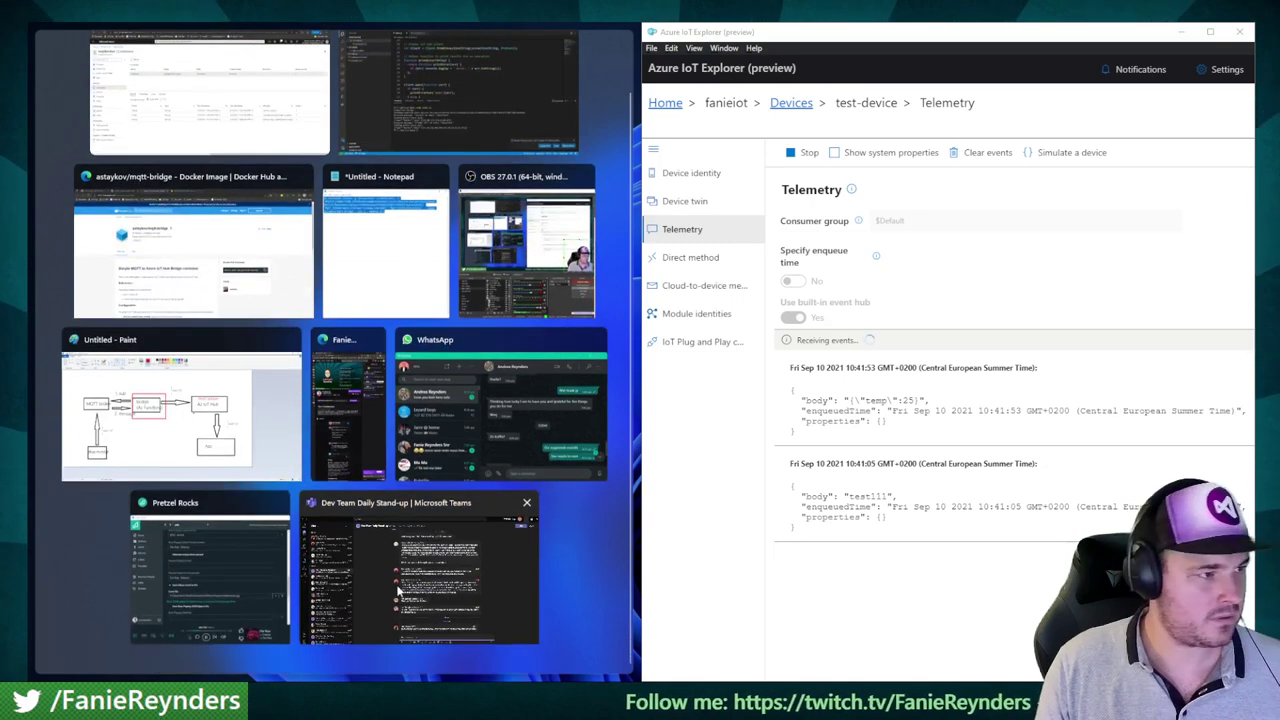
{"action": "scroll", "coordinate": [227, 190], "scroll_direction": "up", "scroll_amount": 1}
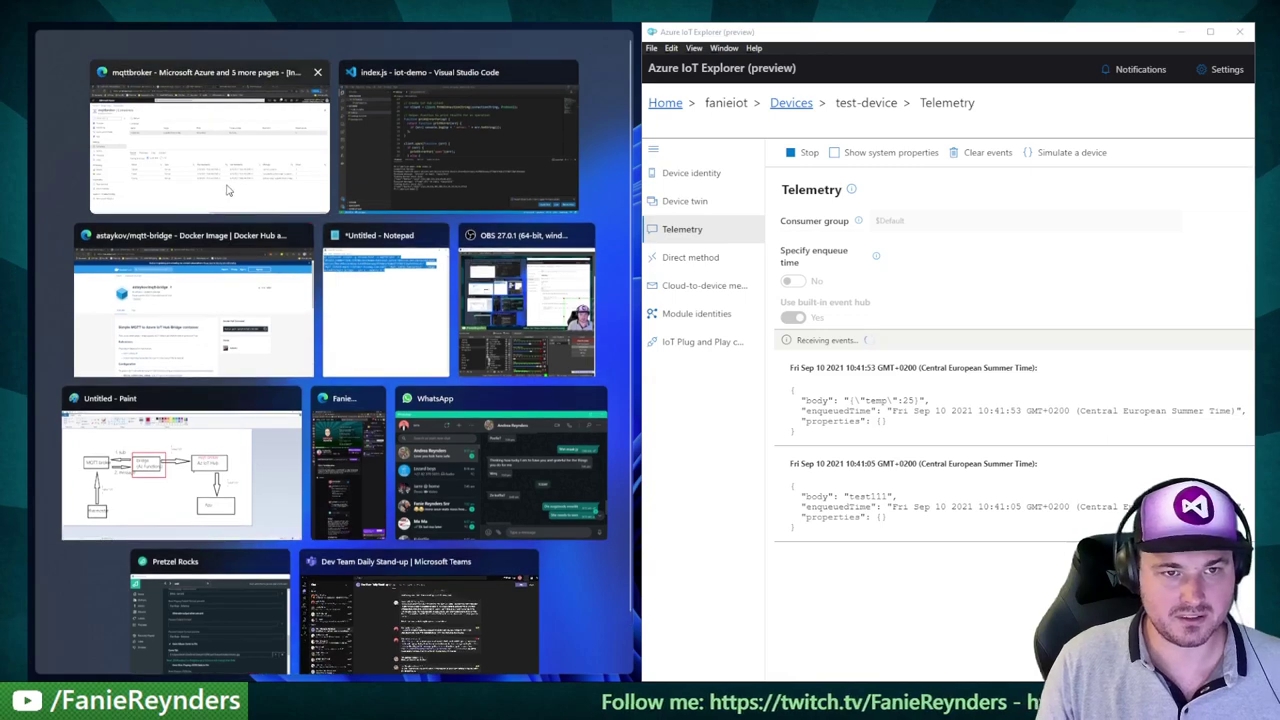
{"action": "left_click", "coordinate": [500, 700]}
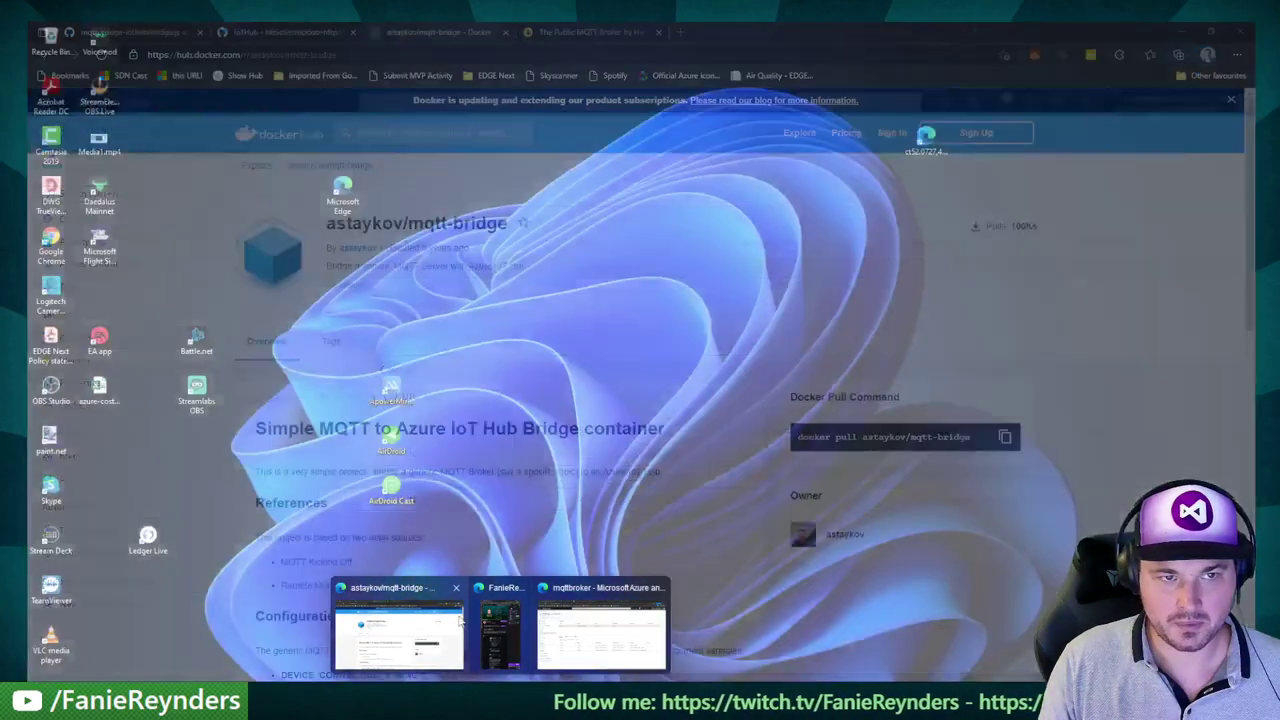
Pull the HiveMQ public broker page into its own maximized window.
{"action": "left_click", "coordinate": [460, 620]}
{"action": "left_click", "coordinate": [562, 37]}
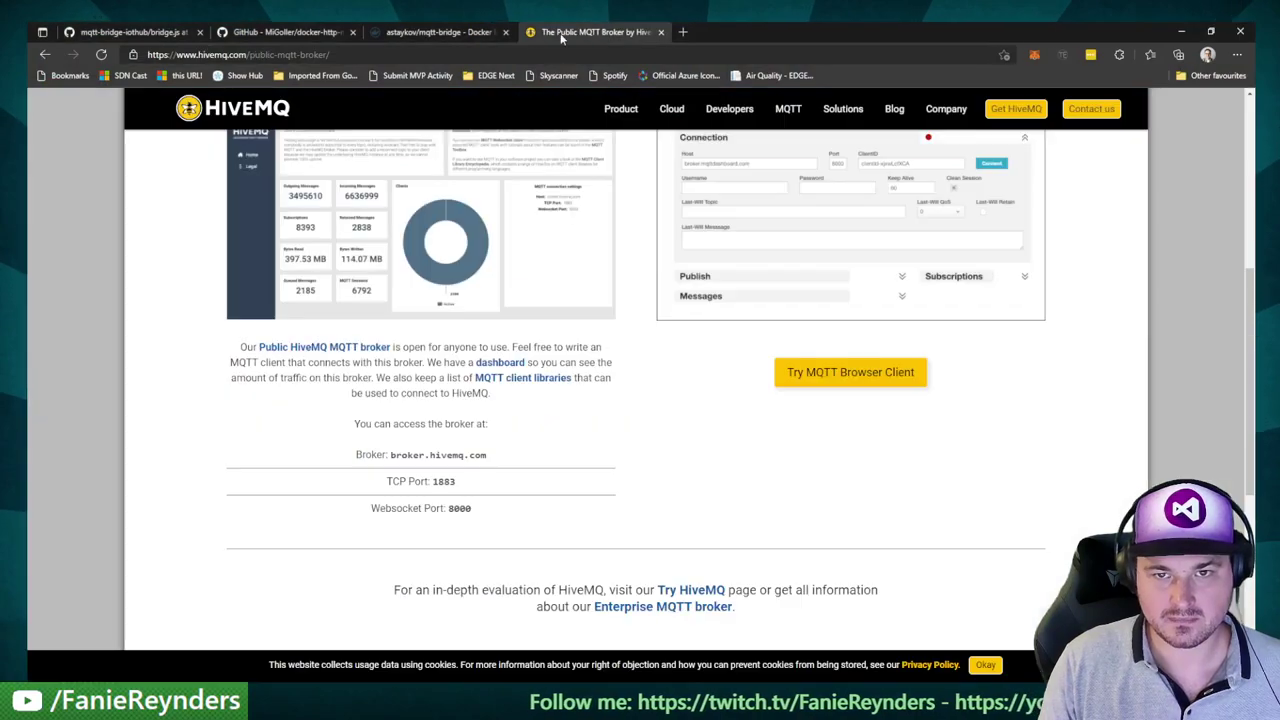
{"action": "left_click_drag", "start_coordinate": [562, 37], "coordinate": [2, 324]}
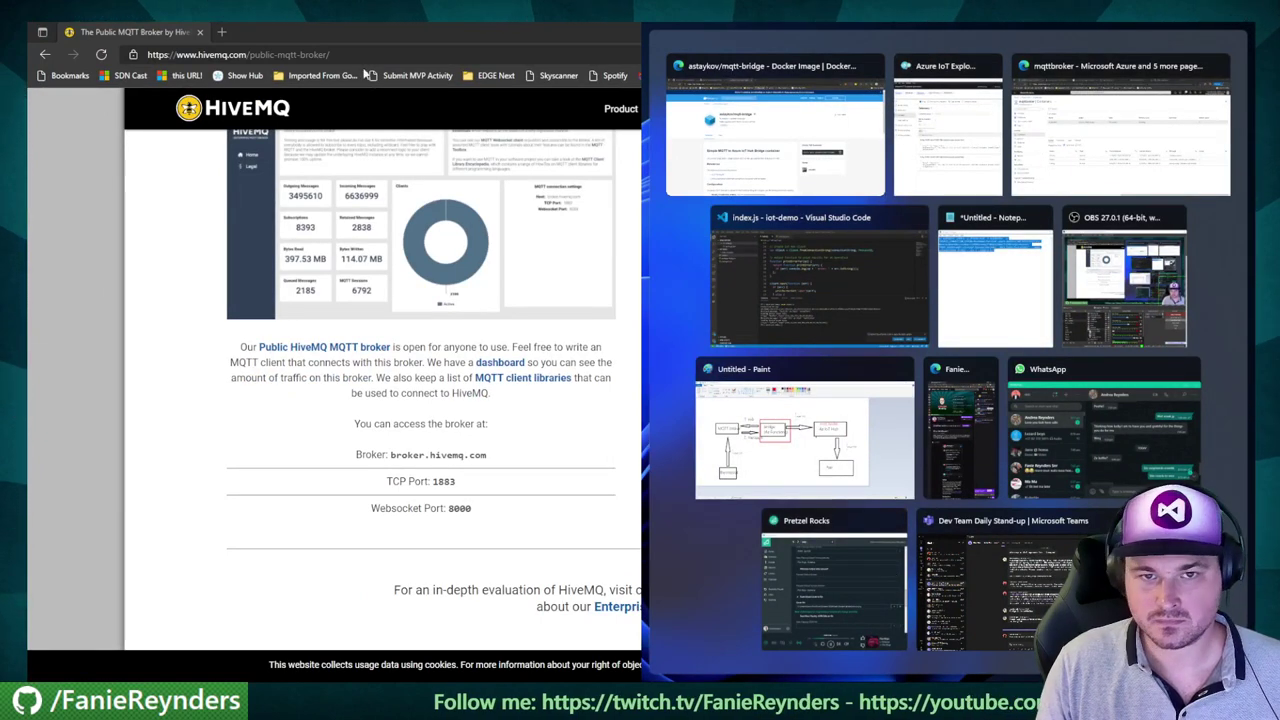
{"action": "double_click", "coordinate": [389, 28]}
{"action": "scroll", "coordinate": [636, 235], "scroll_direction": "up", "scroll_amount": 3}
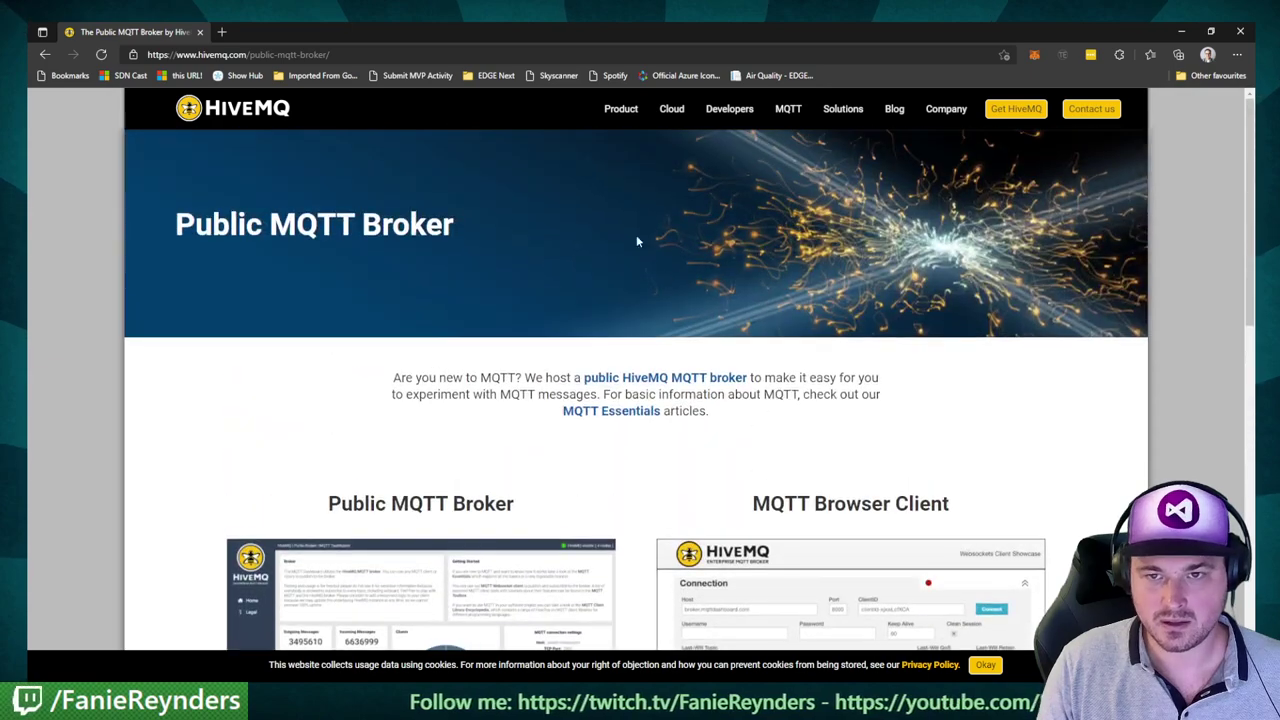
{"action": "scroll", "coordinate": [427, 179], "scroll_direction": "down", "scroll_amount": 1}
Switch between the Docker Hub mqtt-bridge tab and the HiveMQ broker window.
{"action": "key", "text": "super+Tab"}
{"action": "left_click", "coordinate": [421, 179]}
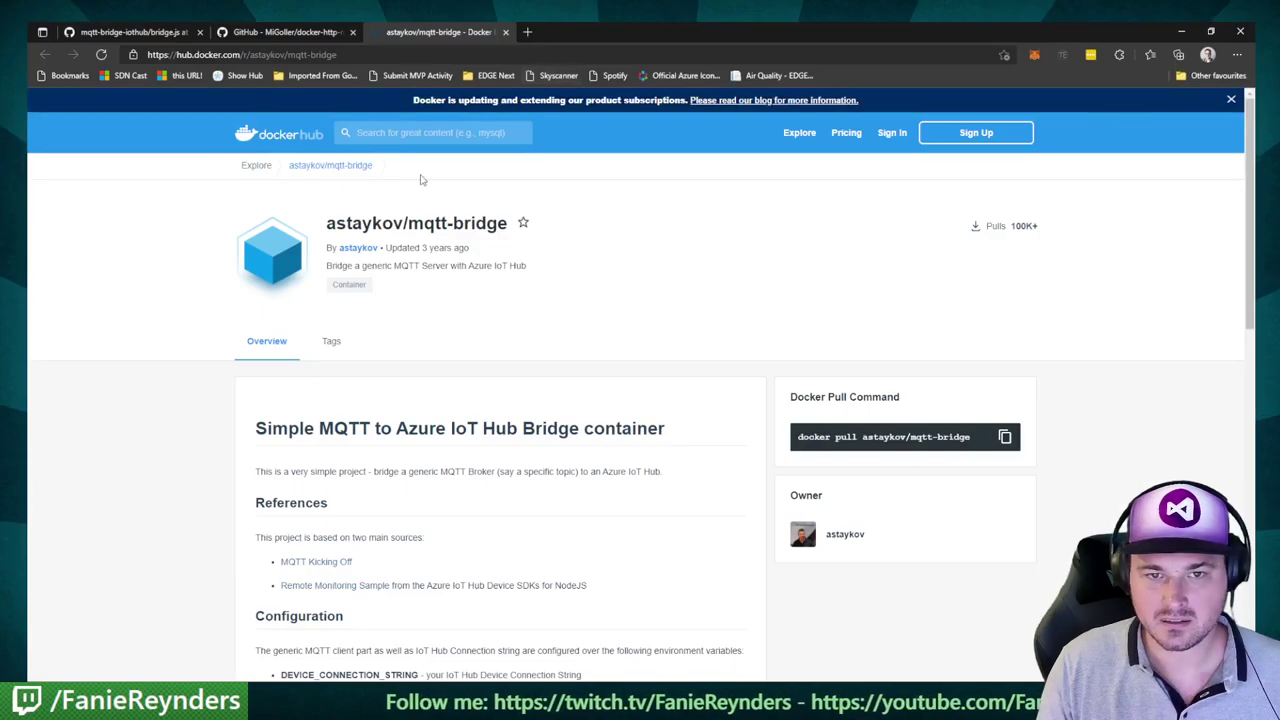
{"action": "key", "text": "alt+Tab"}
{"action": "key", "text": "alt+Tab"}
{"action": "key", "text": "alt+Tab"}
{"action": "key", "text": "alt+Tab"}
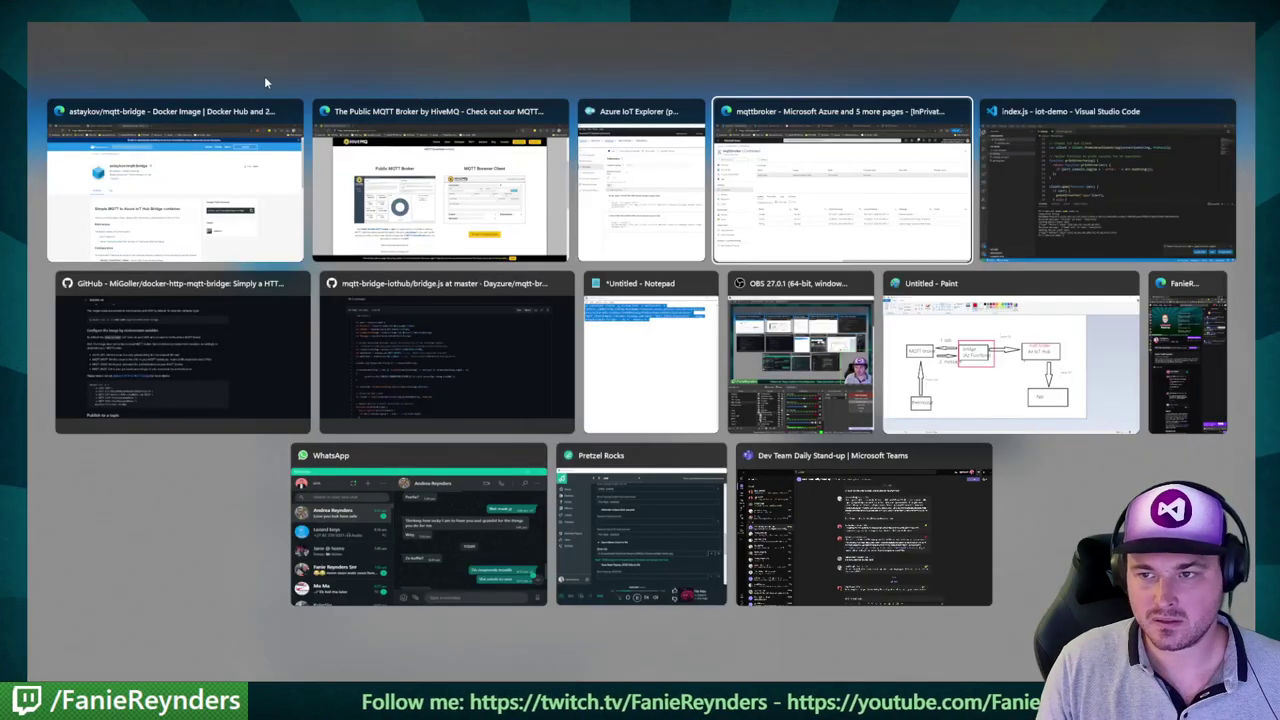
{"action": "key", "text": "alt+Tab"}
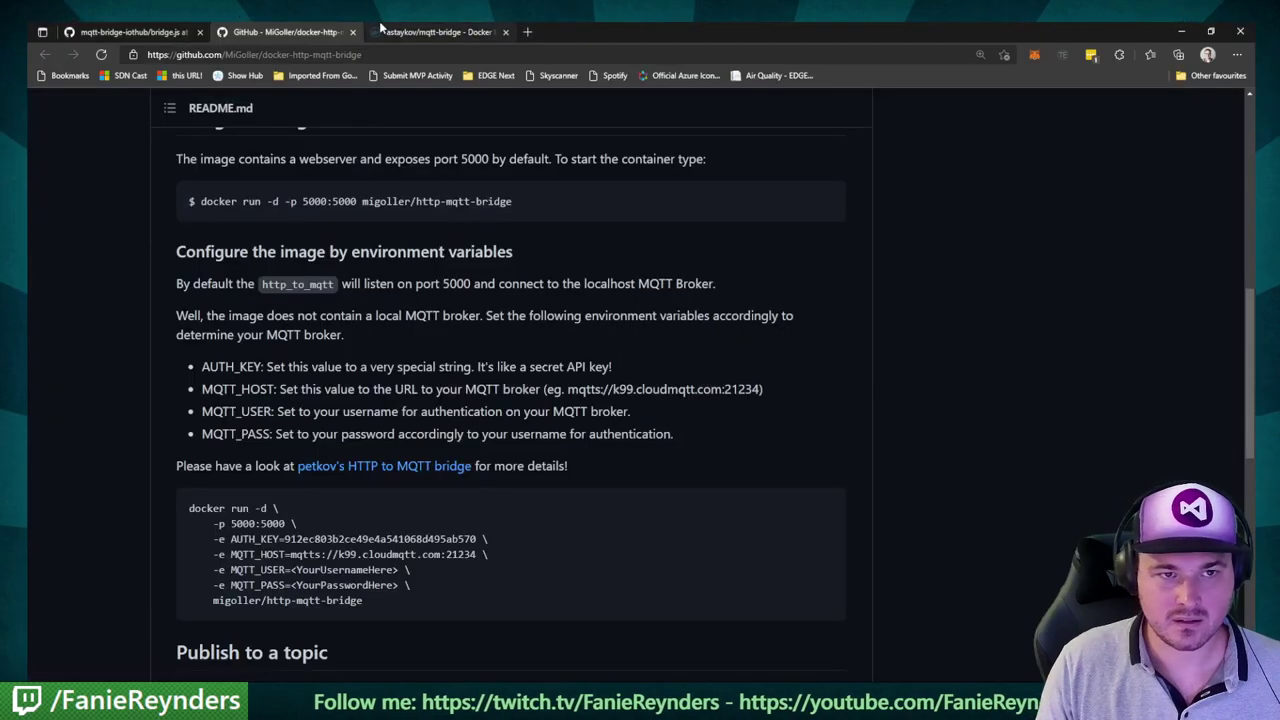
{"action": "left_click", "coordinate": [385, 31]}
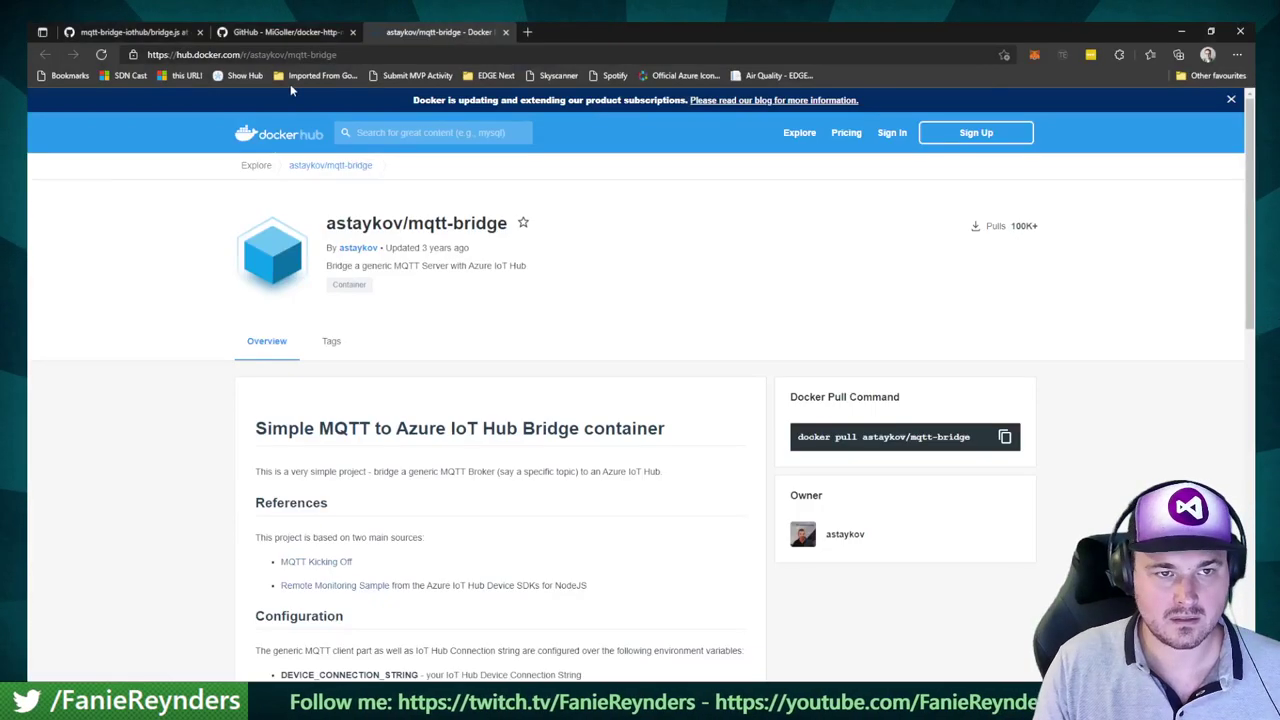
{"action": "key", "text": "alt+Tab"}
{"action": "key", "text": "Tab"}
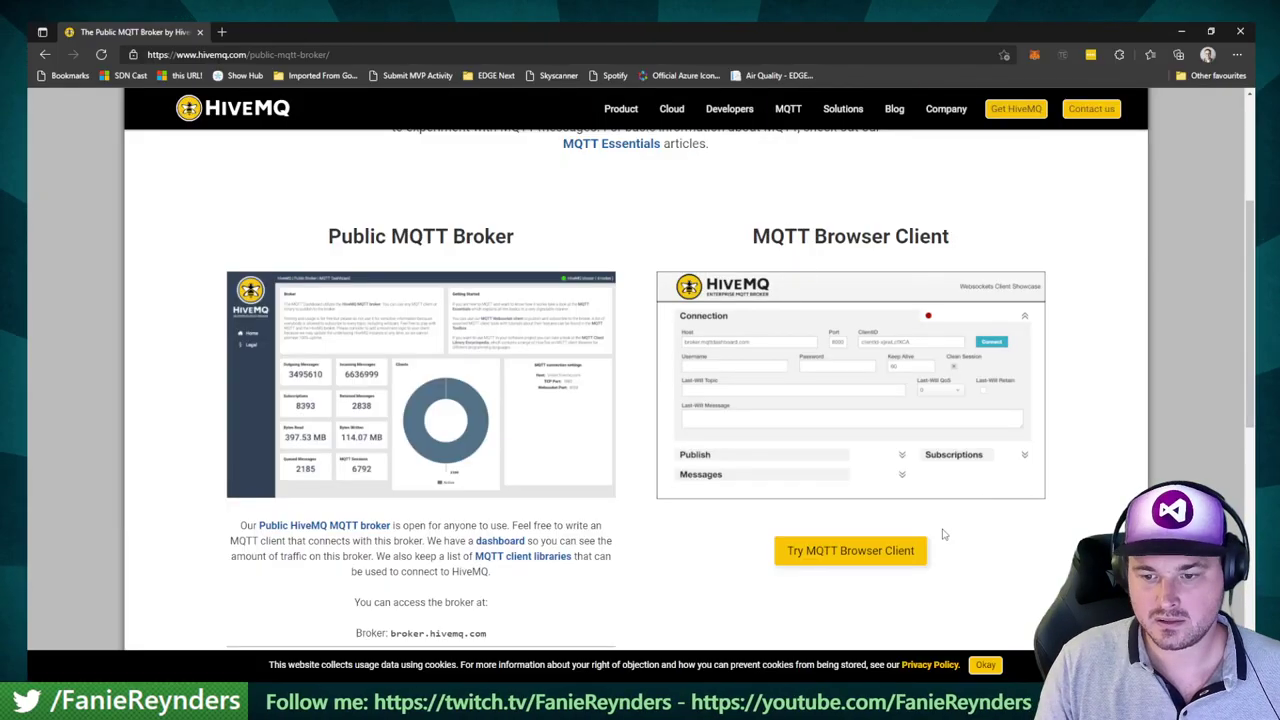
Open the HiveMQ browser MQTT client, connect to the public broker, then close its window.
{"action": "left_click", "coordinate": [860, 551]}
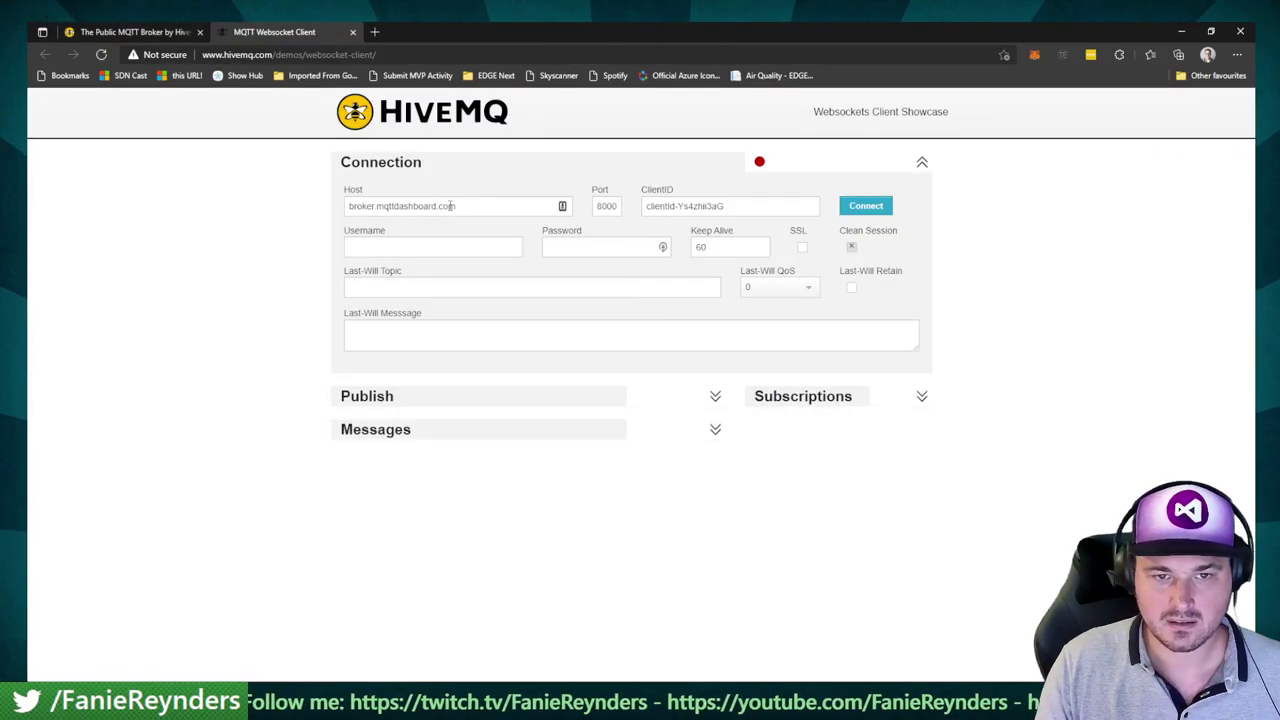
{"action": "left_click", "coordinate": [463, 246]}
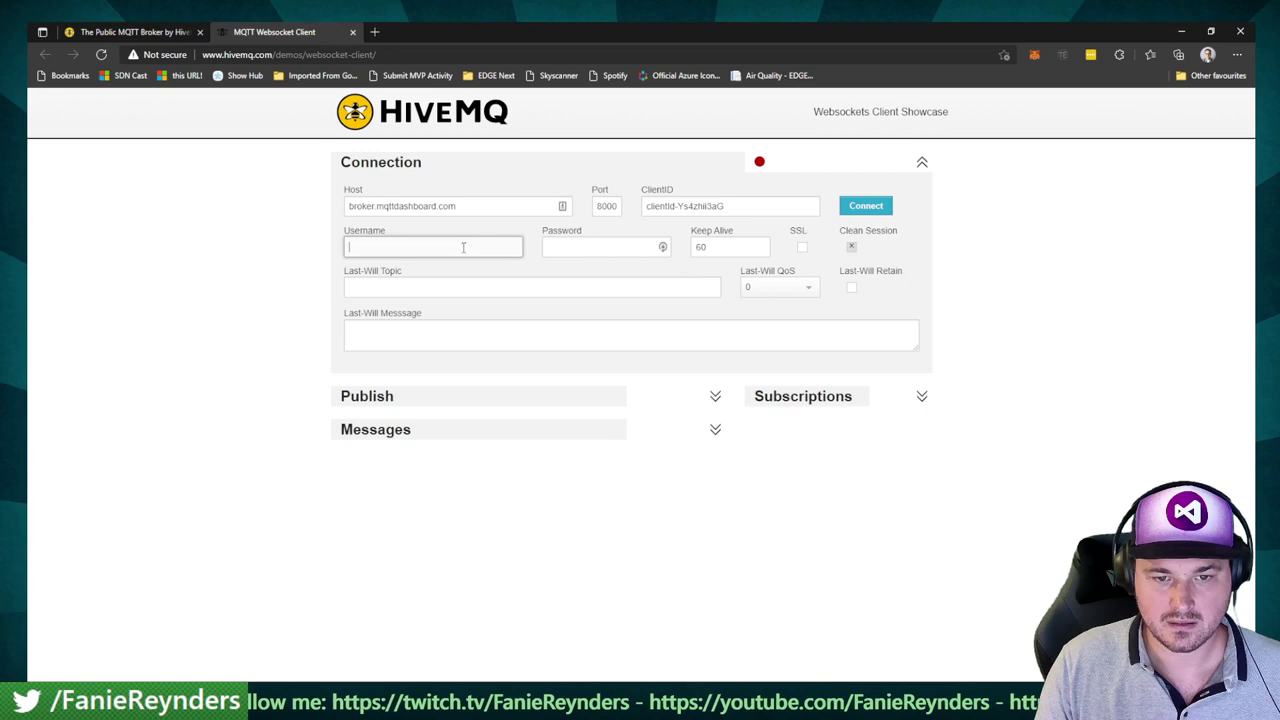
{"action": "left_click", "coordinate": [866, 207]}
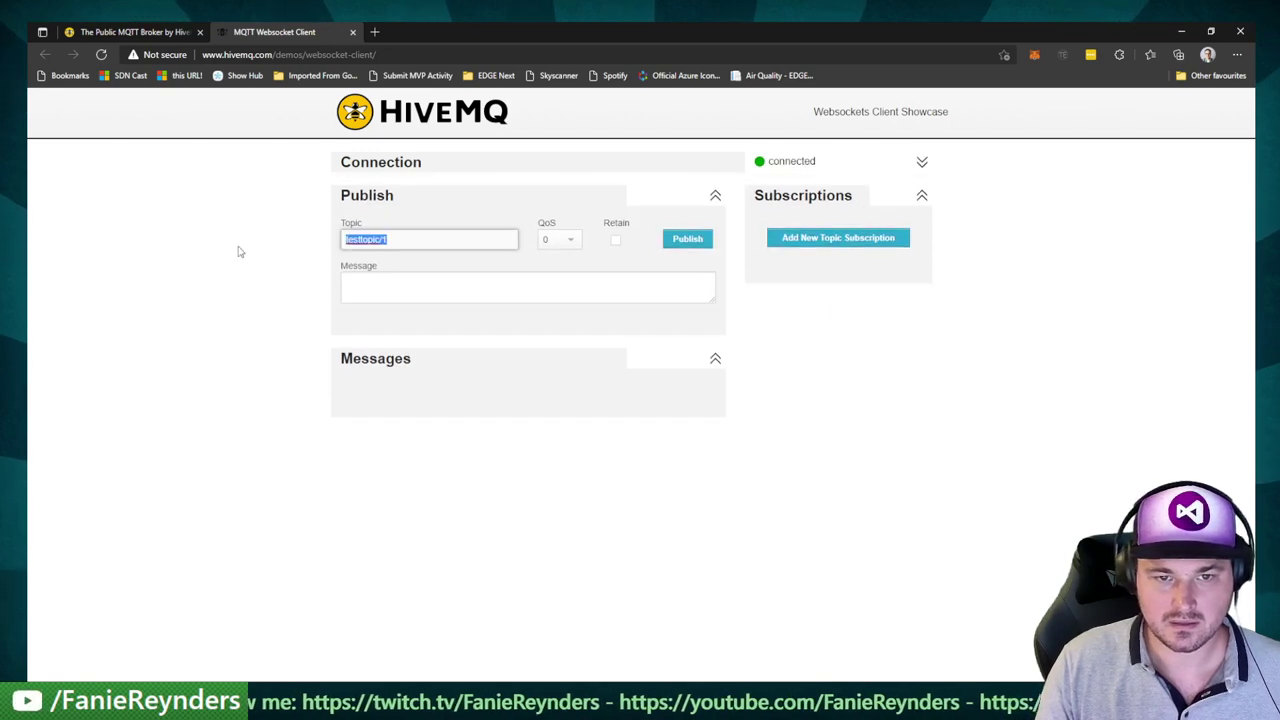
{"action": "left_click", "coordinate": [157, 27]}
{"action": "left_click", "coordinate": [274, 32]}
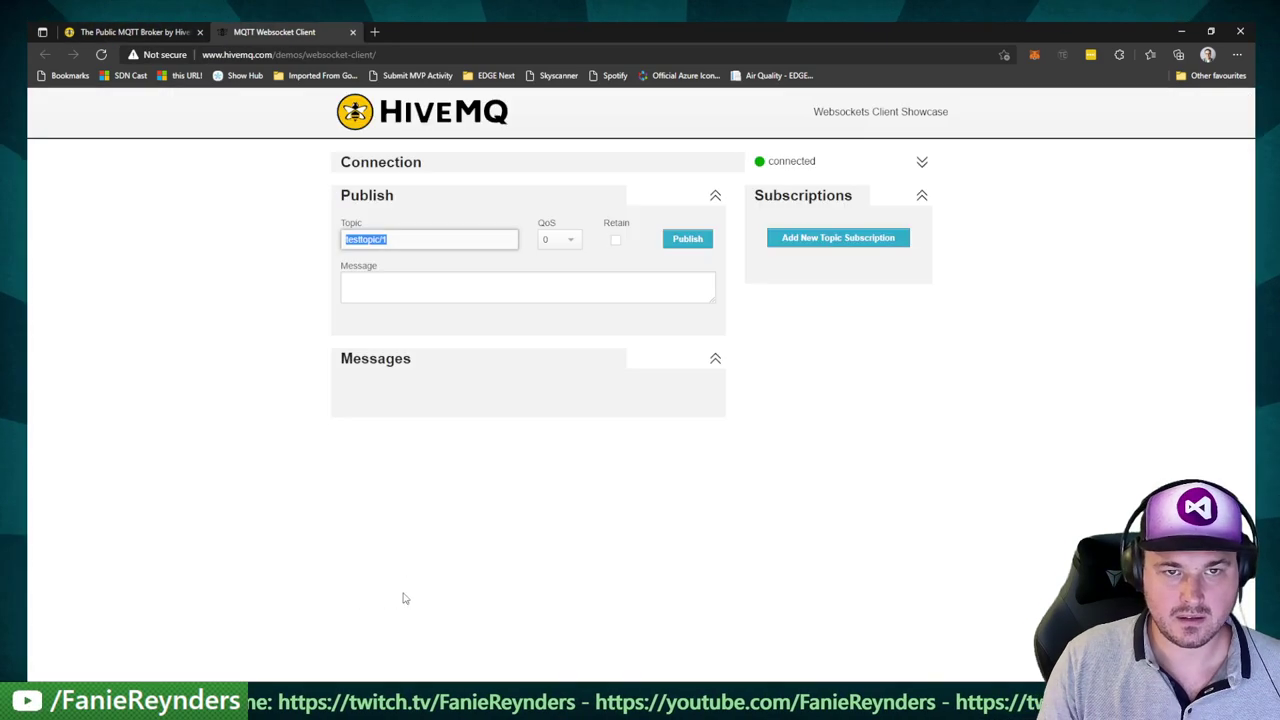
{"action": "mouse_move", "coordinate": [500, 706]}
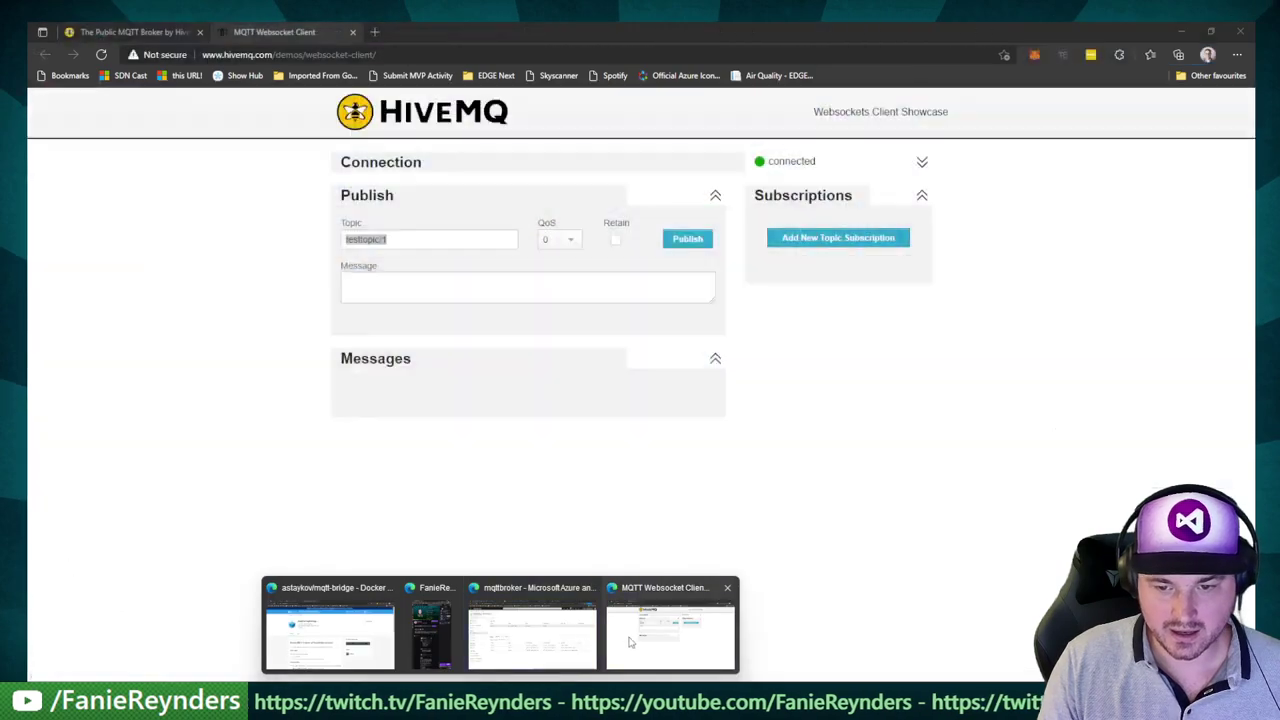
{"action": "left_click", "coordinate": [648, 641]}
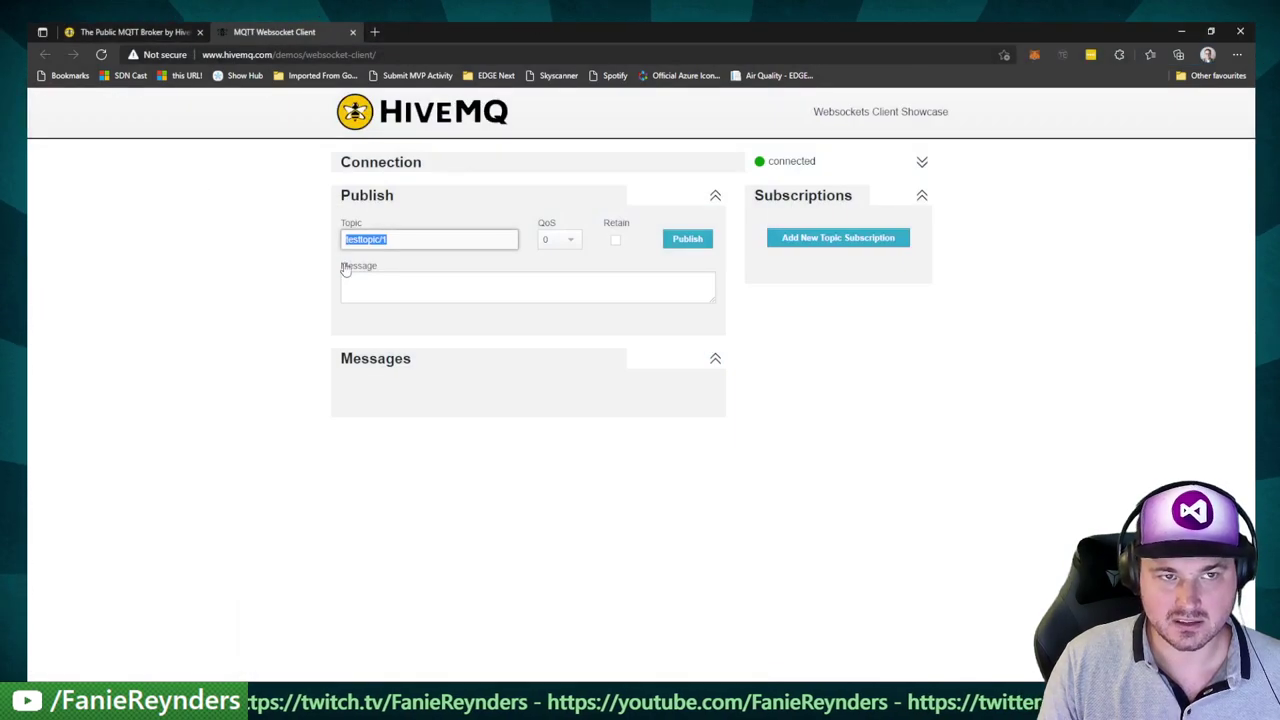
{"action": "left_click", "coordinate": [1220, 30]}
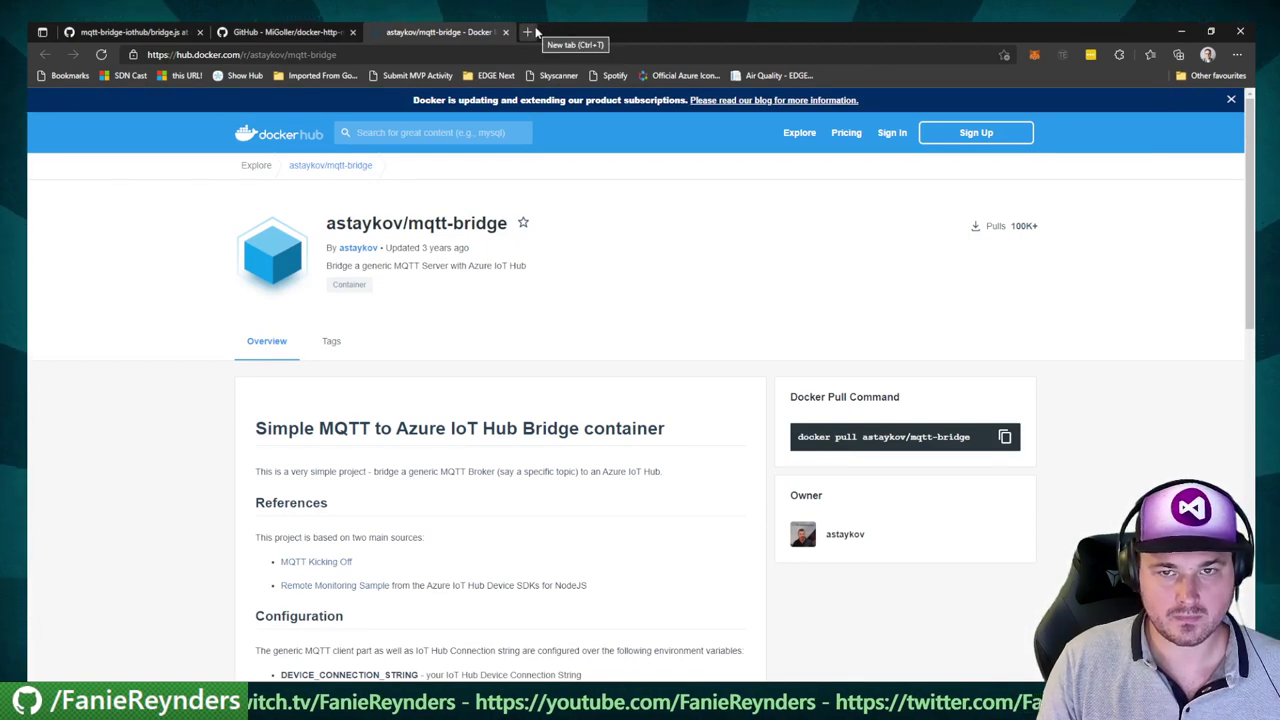
Open the HiveMQ public broker's browser-based MQTT client in a new tab and connect it.
{"action": "left_click", "coordinate": [535, 32]}
{"action": "type", "text": "hiv"}
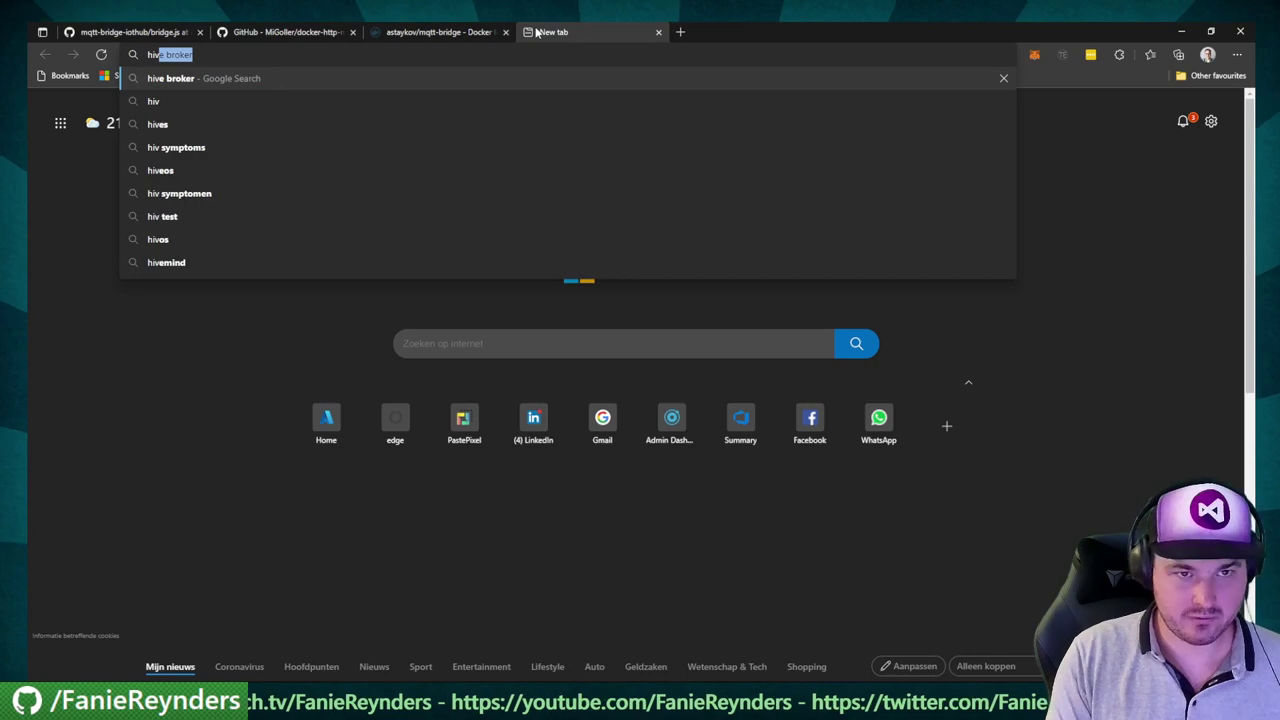
{"action": "key", "text": "Return"}
{"action": "left_click", "coordinate": [263, 251]}
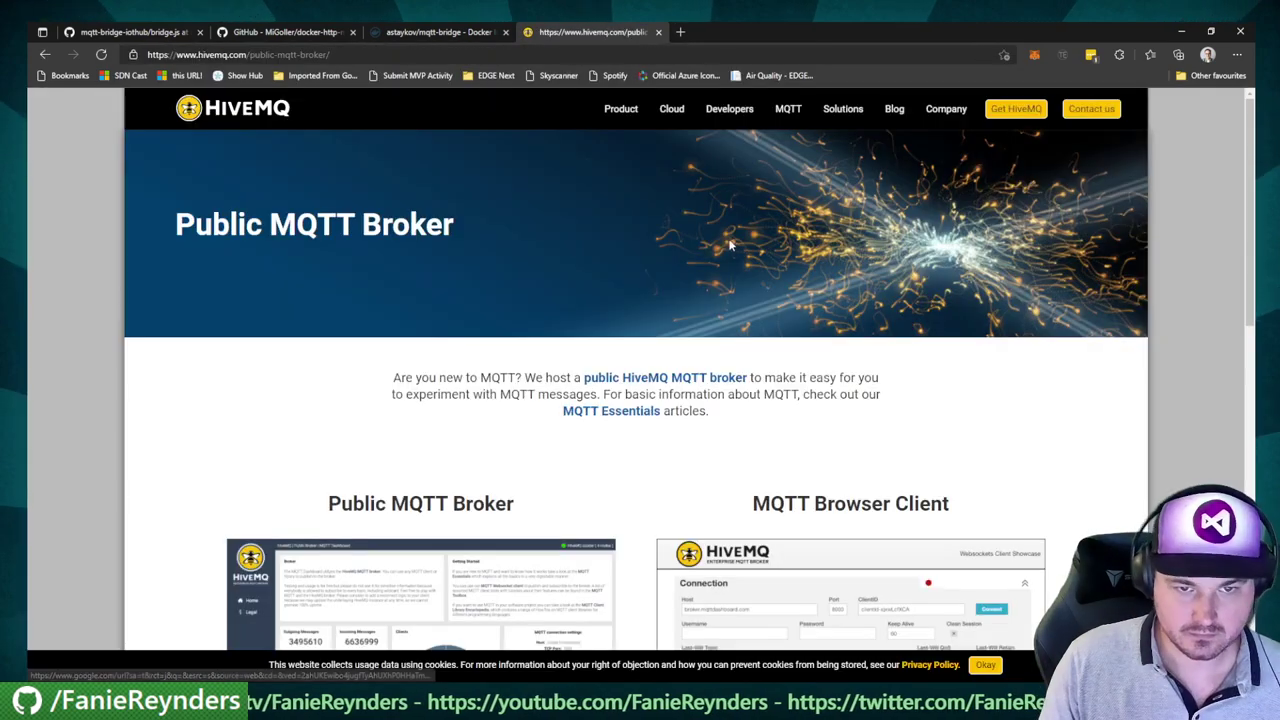
{"action": "scroll", "coordinate": [660, 341], "scroll_direction": "down", "scroll_amount": 1}
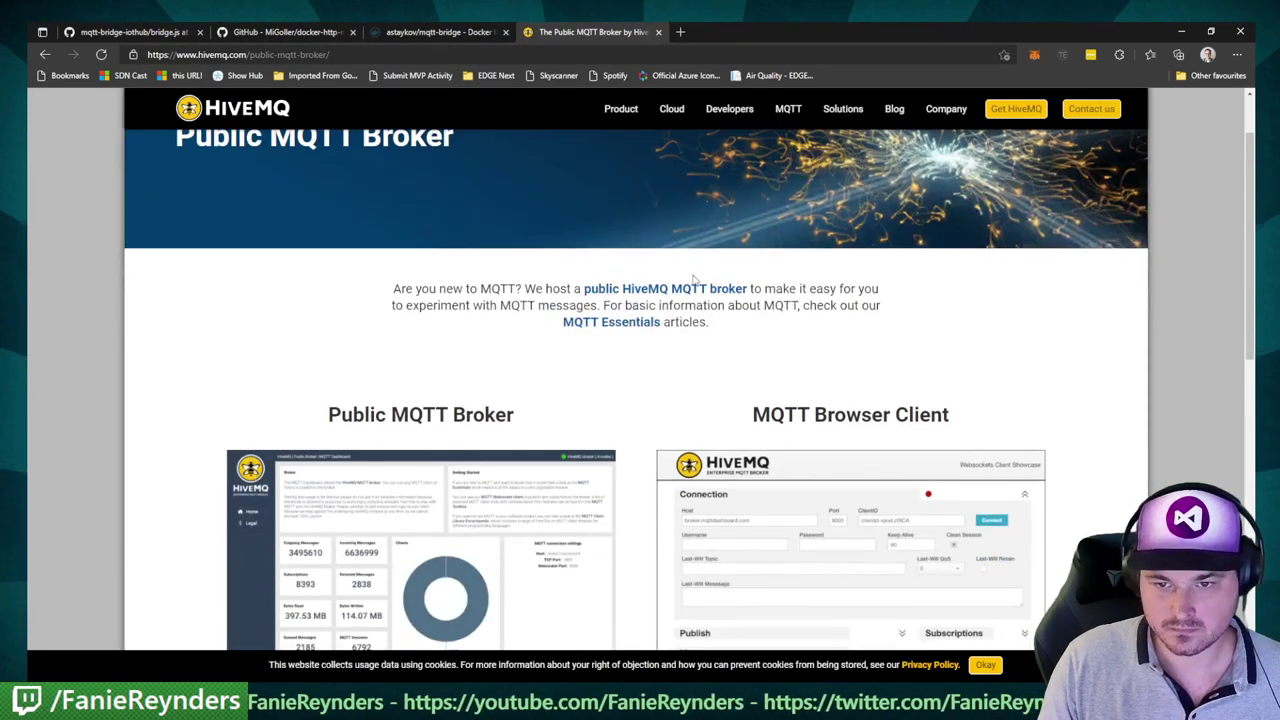
{"action": "scroll", "coordinate": [693, 278], "scroll_direction": "down", "scroll_amount": 3}
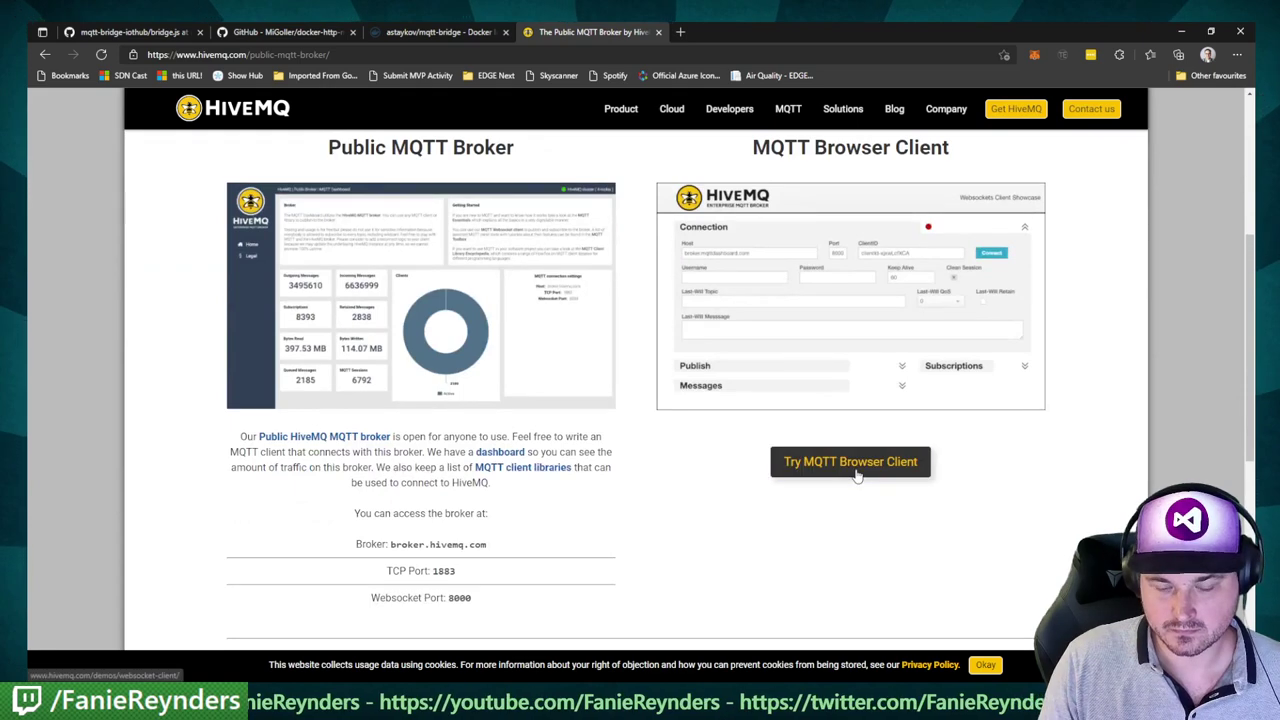
{"action": "left_click", "coordinate": [856, 463]}
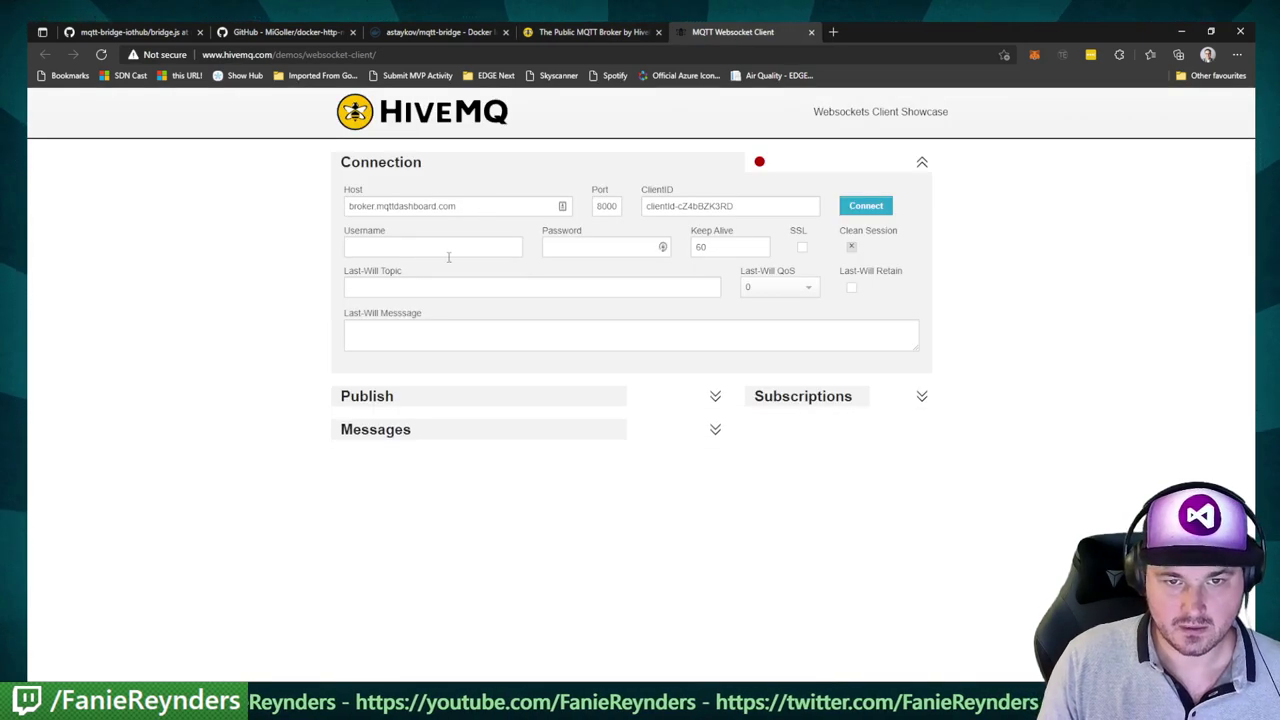
{"action": "left_click", "coordinate": [866, 206]}
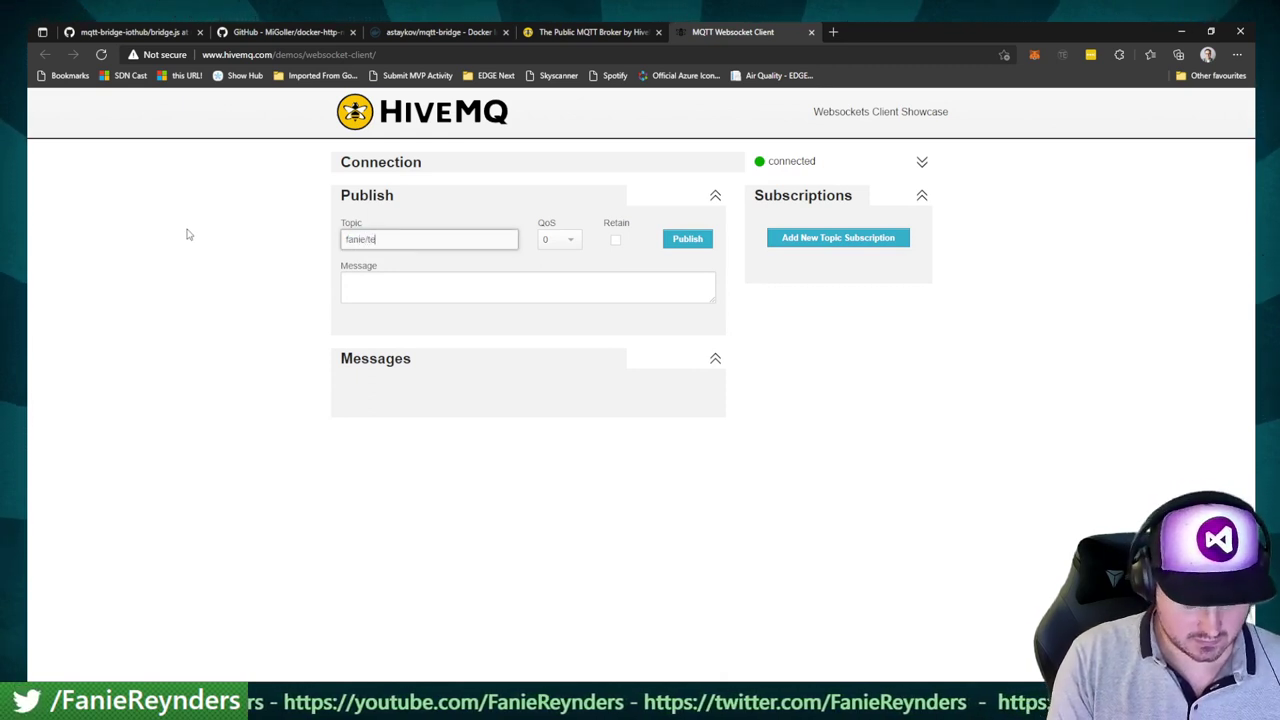
Attempt publishing foo on fanie/test and adding a subscription, then reload the client page.
{"action": "left_click", "coordinate": [390, 288]}
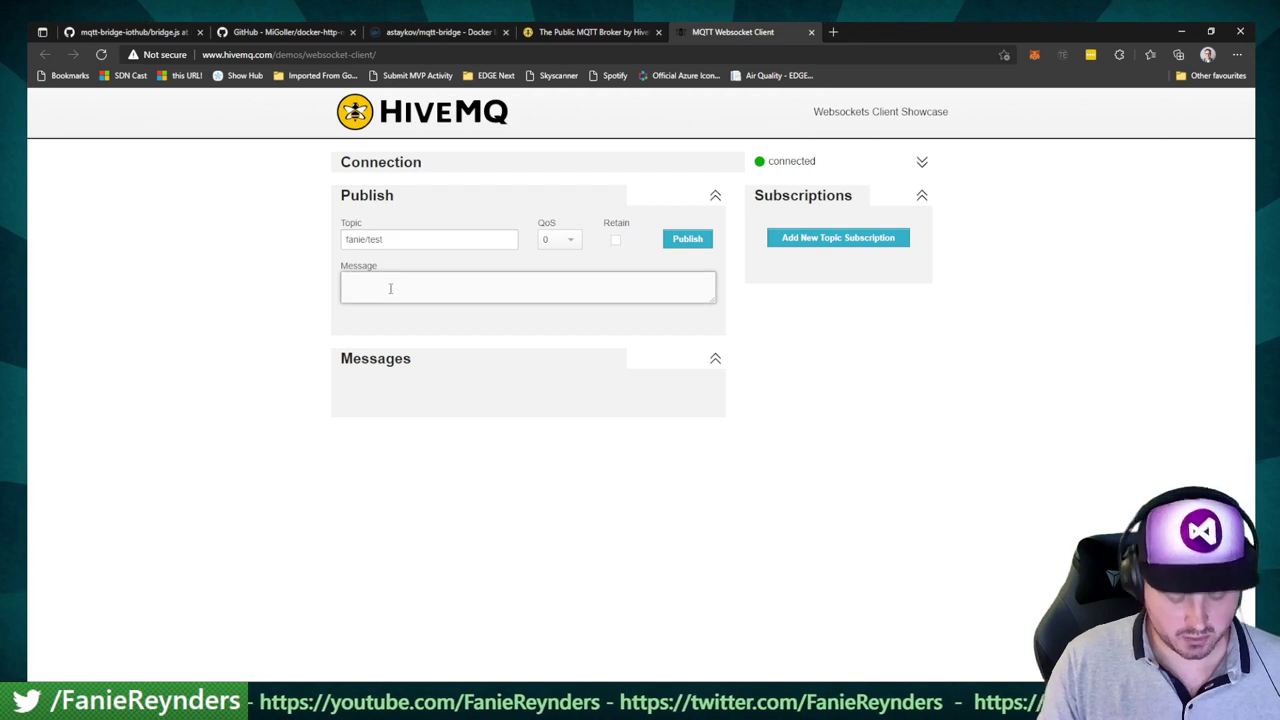
{"action": "left_click", "coordinate": [688, 240]}
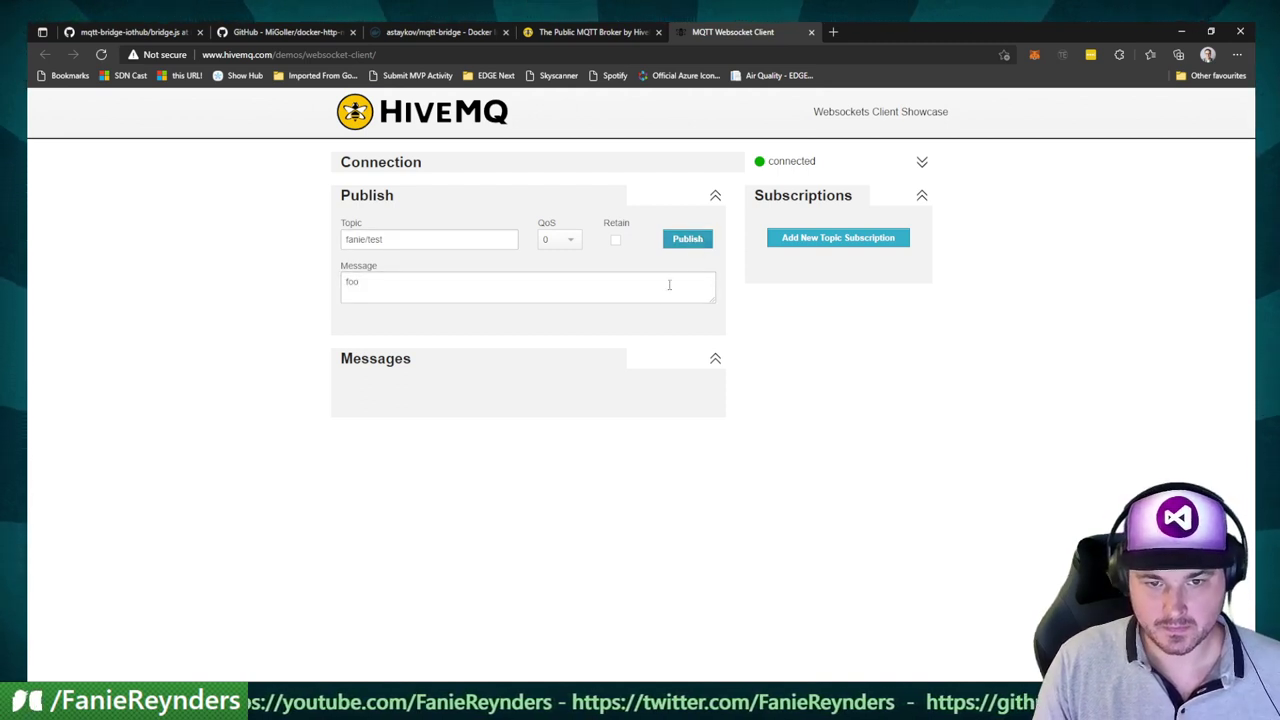
{"action": "left_click", "coordinate": [839, 237]}
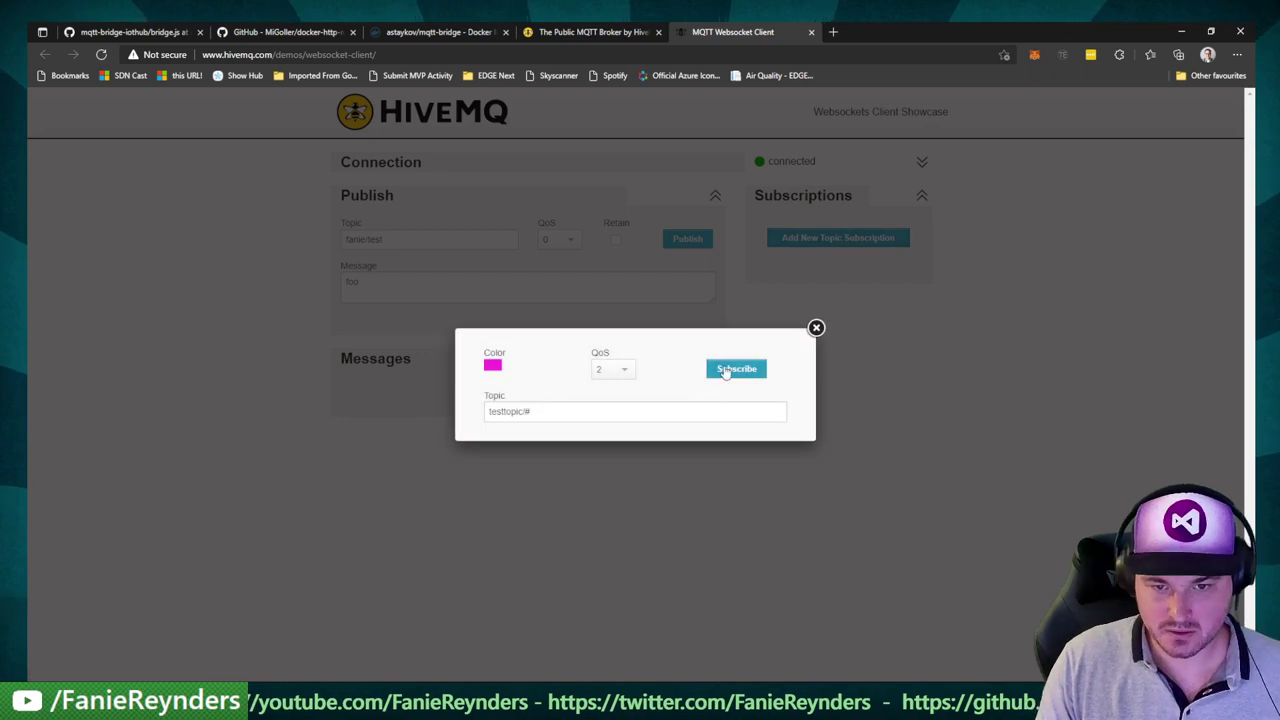
{"action": "left_click", "coordinate": [449, 417]}
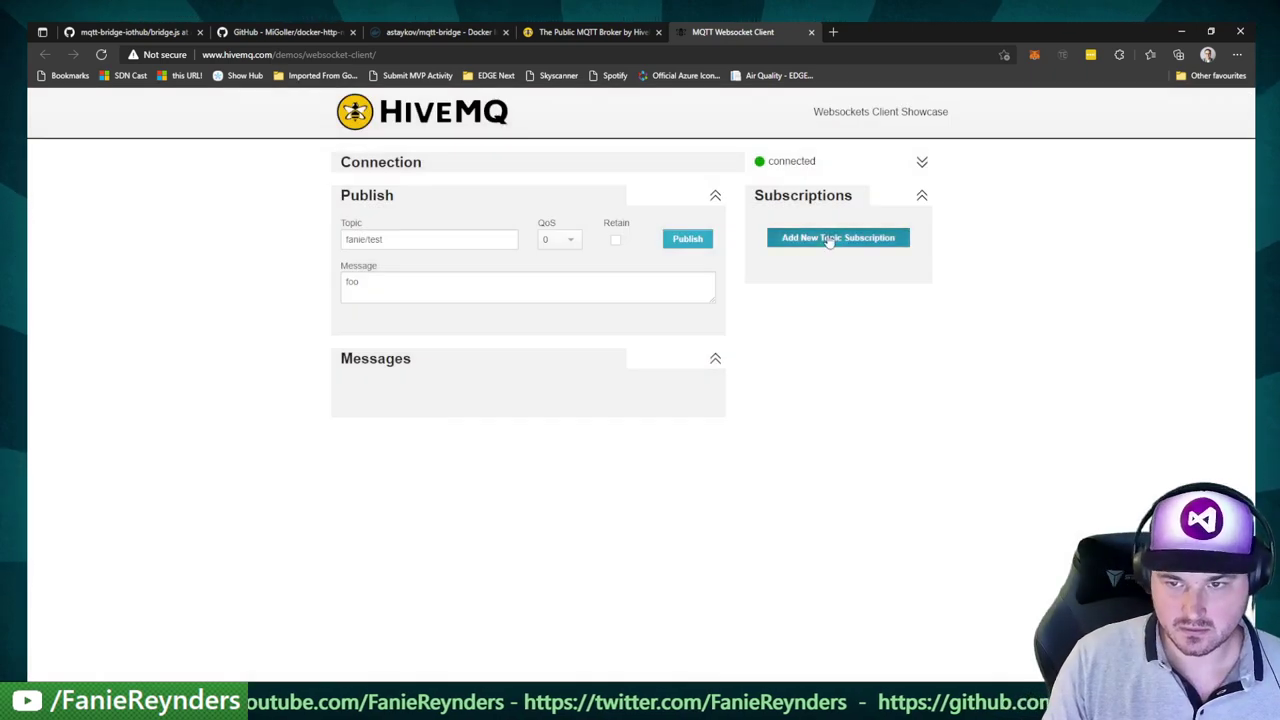
{"action": "left_click", "coordinate": [829, 240]}
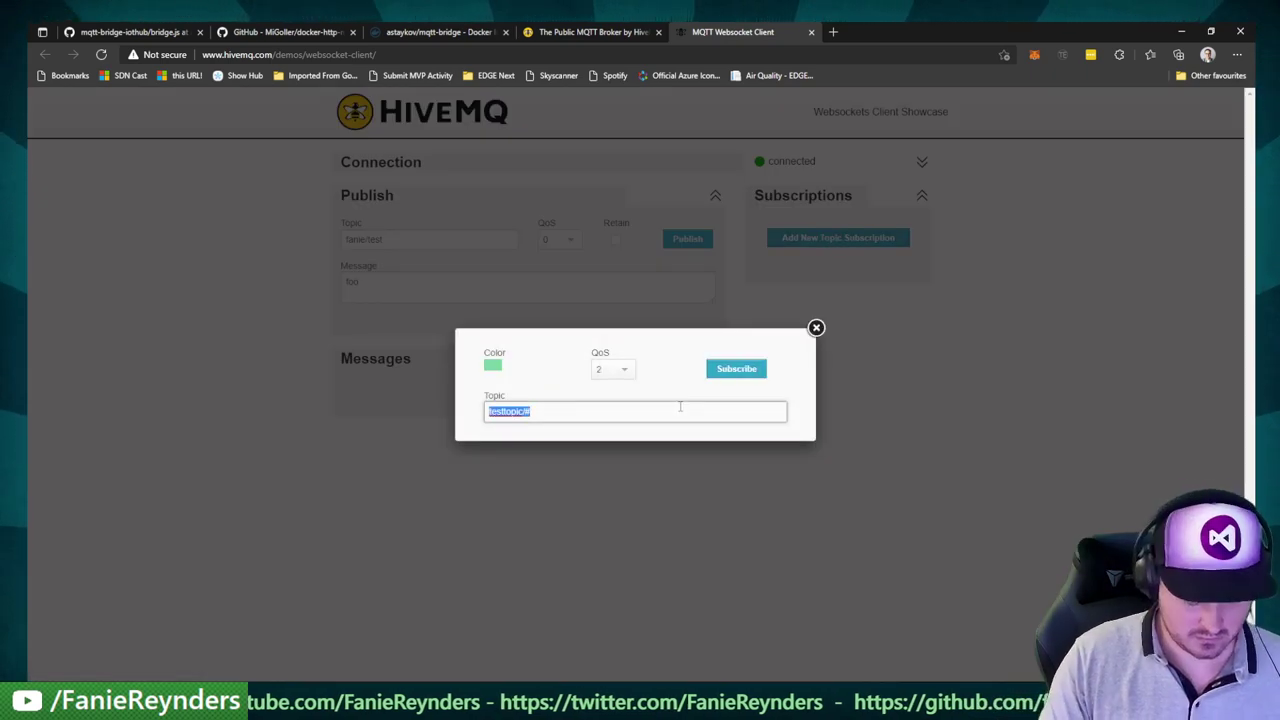
{"action": "type", "text": "fanie/"}
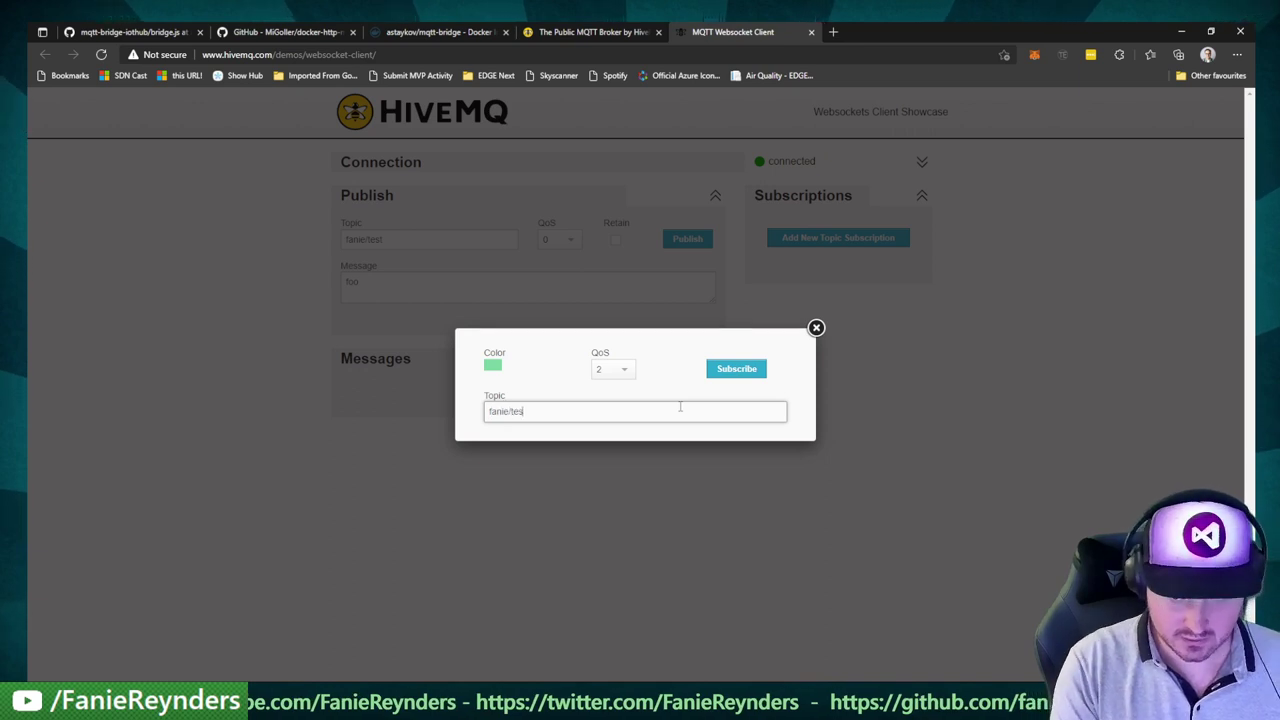
{"action": "key", "text": "Return"}
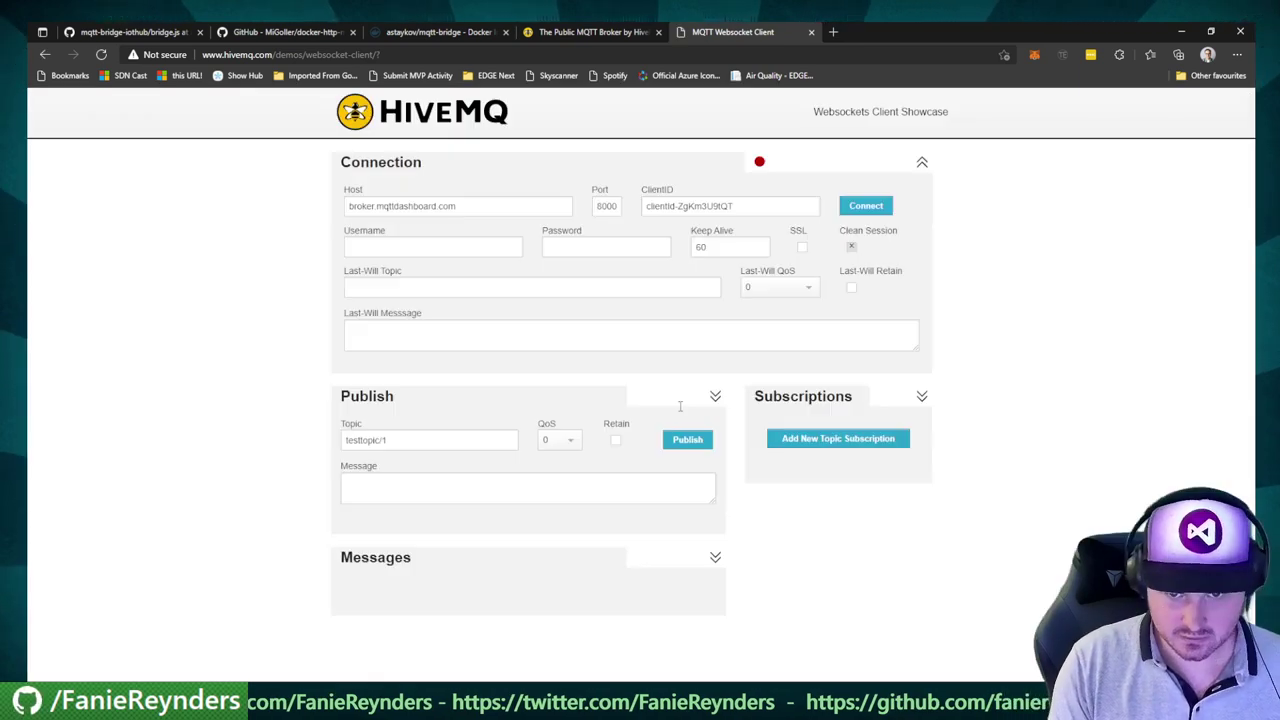
Expand the Messages and Publish sections and reconnect the client to the broker.
{"action": "left_click", "coordinate": [715, 429]}
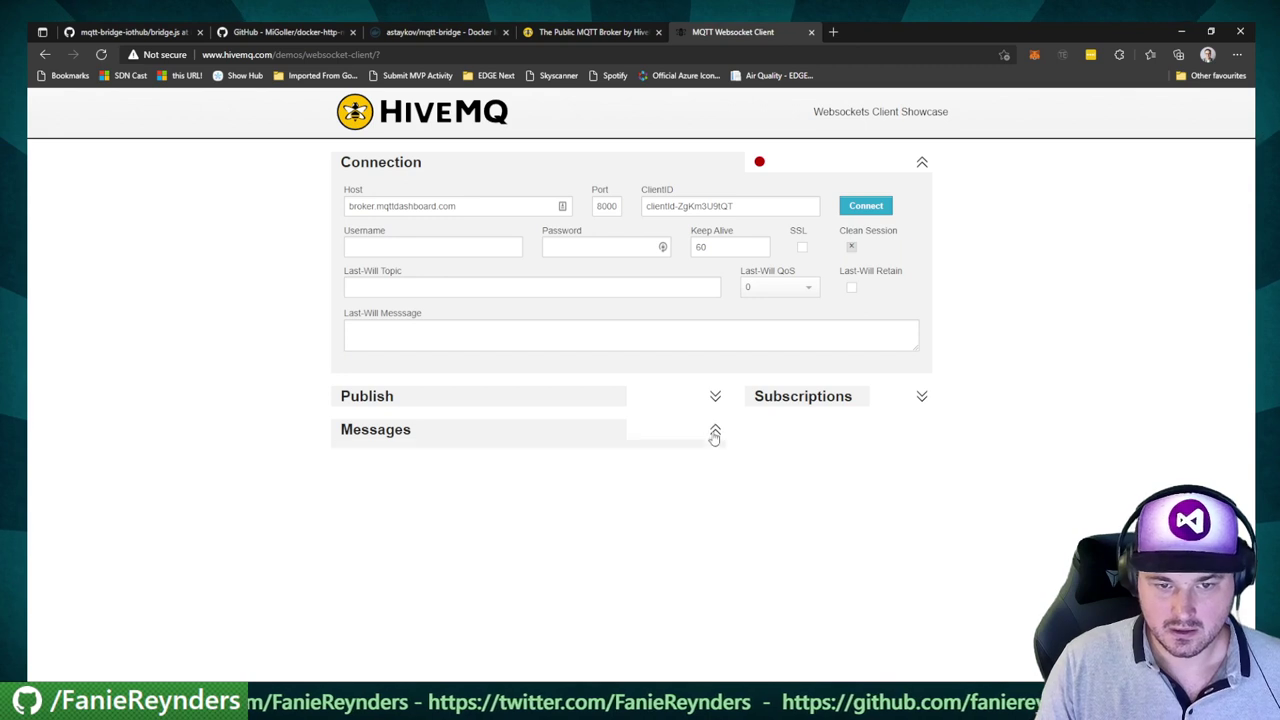
{"action": "left_click", "coordinate": [715, 397]}
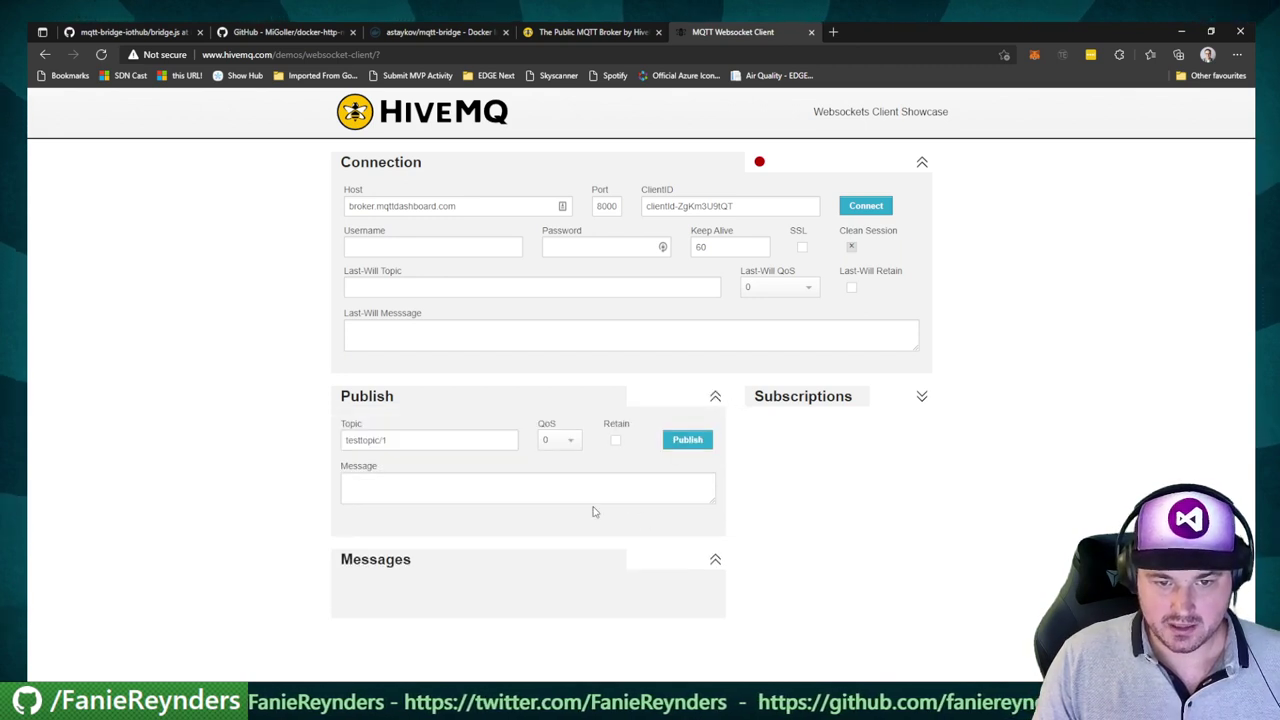
{"action": "left_click", "coordinate": [865, 207]}
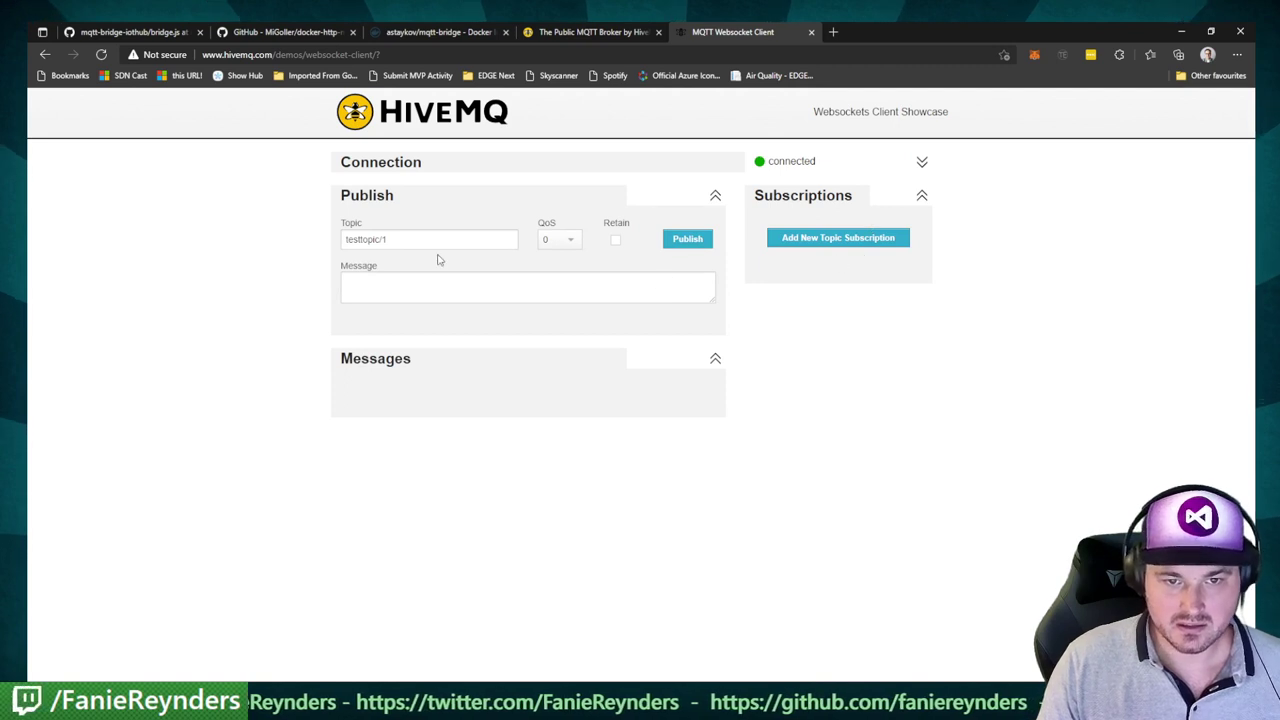
{"action": "double_click", "coordinate": [441, 243]}
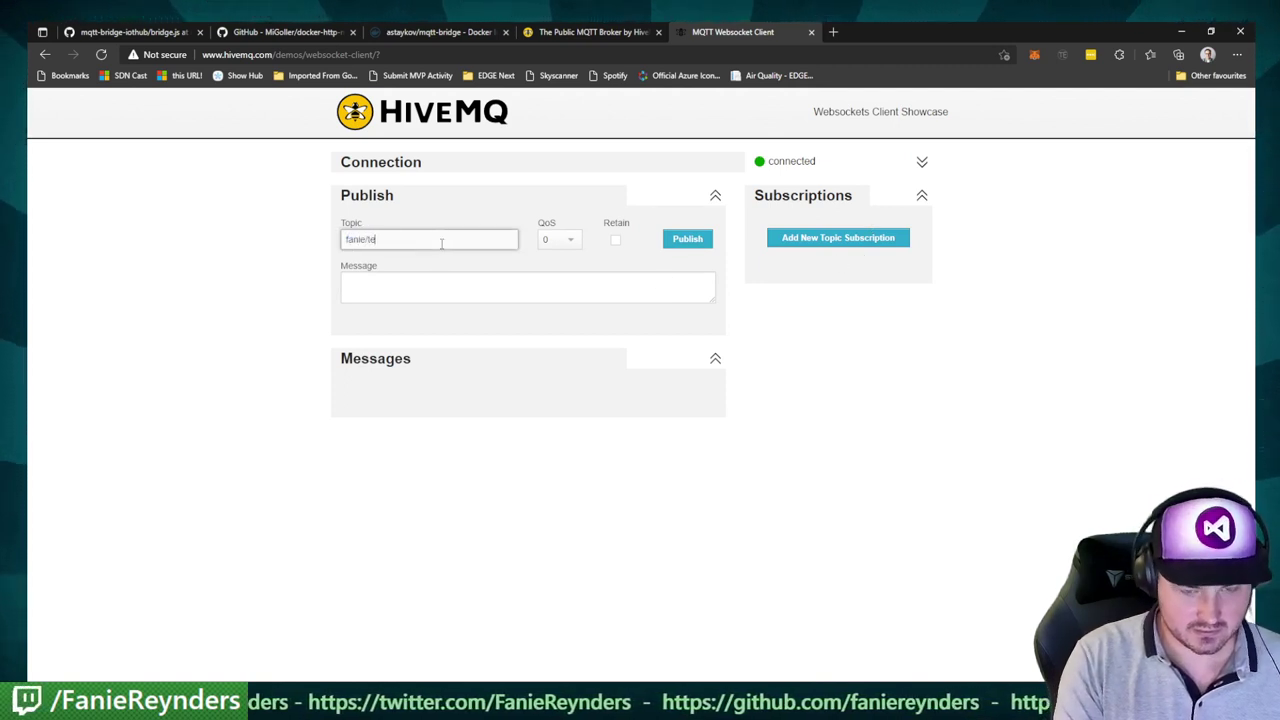
Add a topic subscription to fanie/test/#.
{"action": "left_click", "coordinate": [838, 240]}
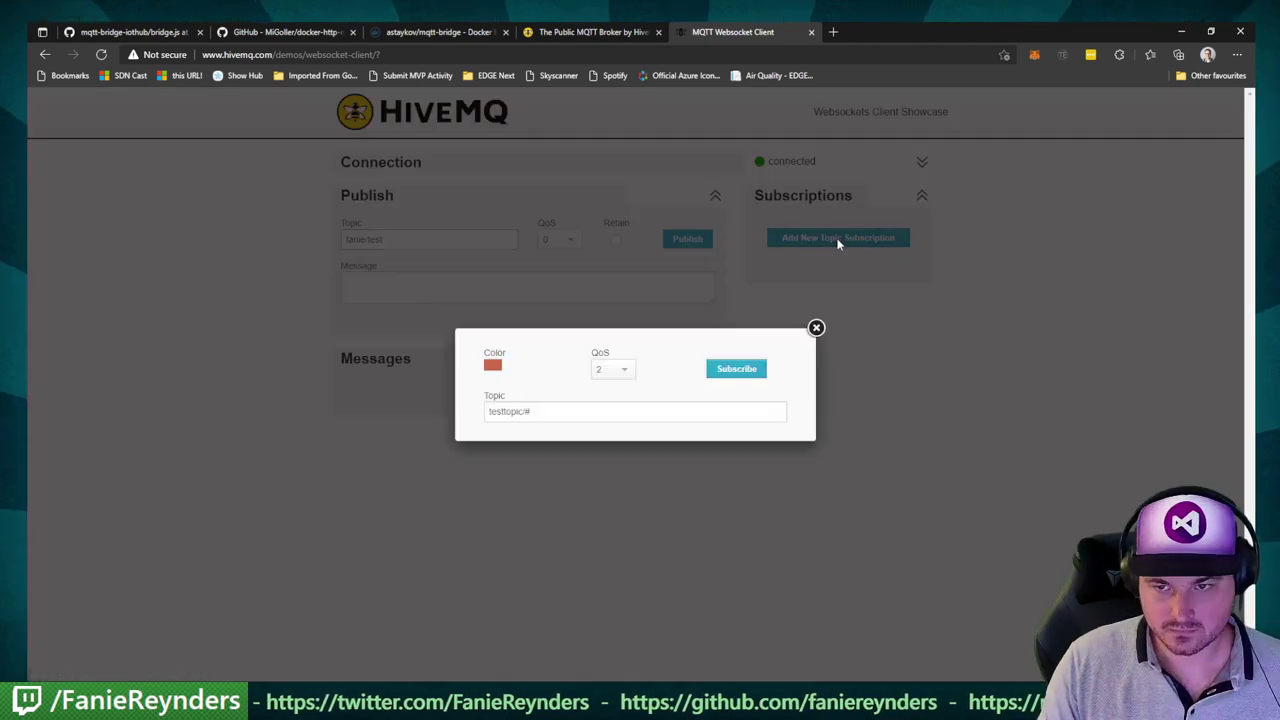
{"action": "triple_click", "coordinate": [540, 412]}
{"action": "type", "text": "fanie/test/#"}
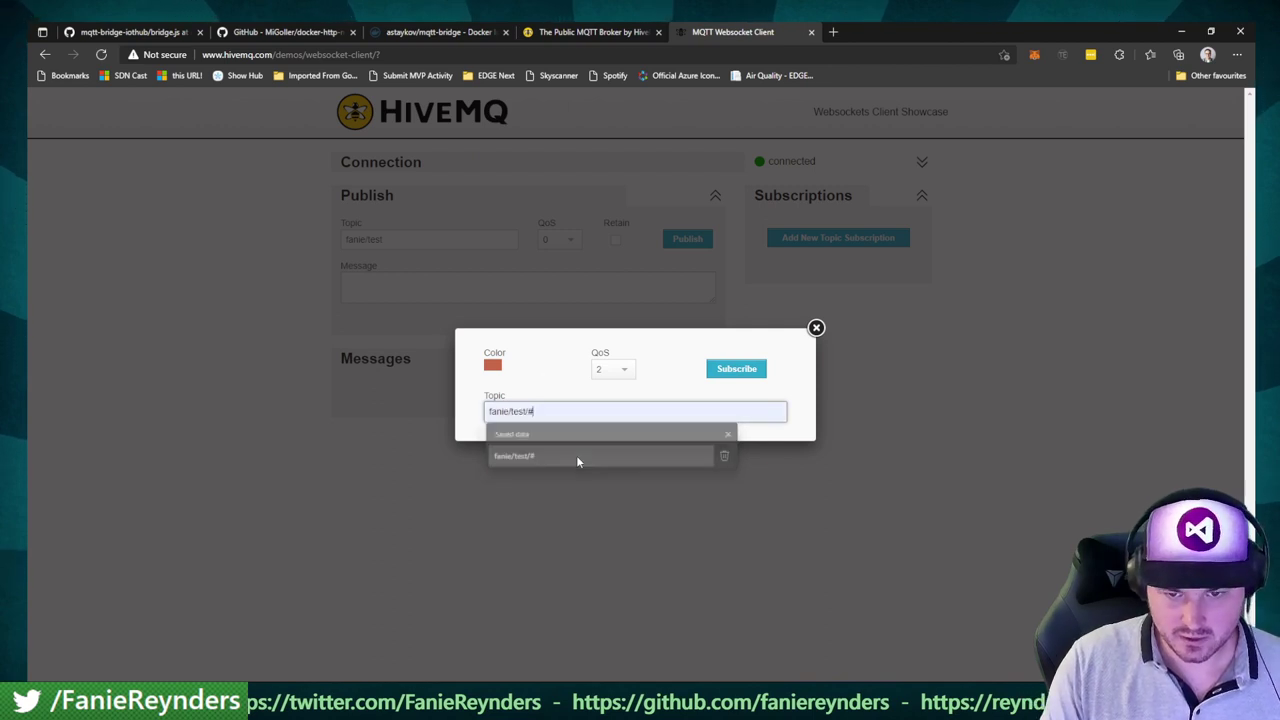
{"action": "left_click", "coordinate": [576, 455]}
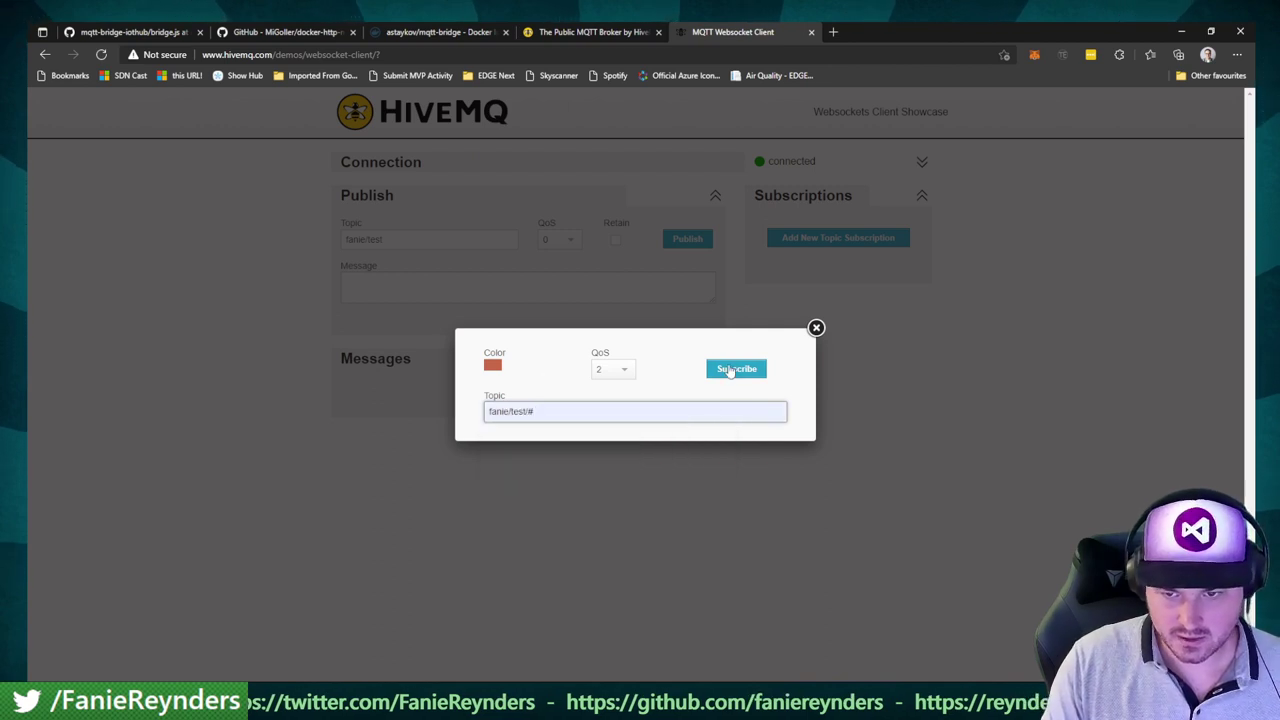
{"action": "left_click", "coordinate": [736, 368]}
Publish the message foo on fanie/test.
{"action": "left_click", "coordinate": [480, 289]}
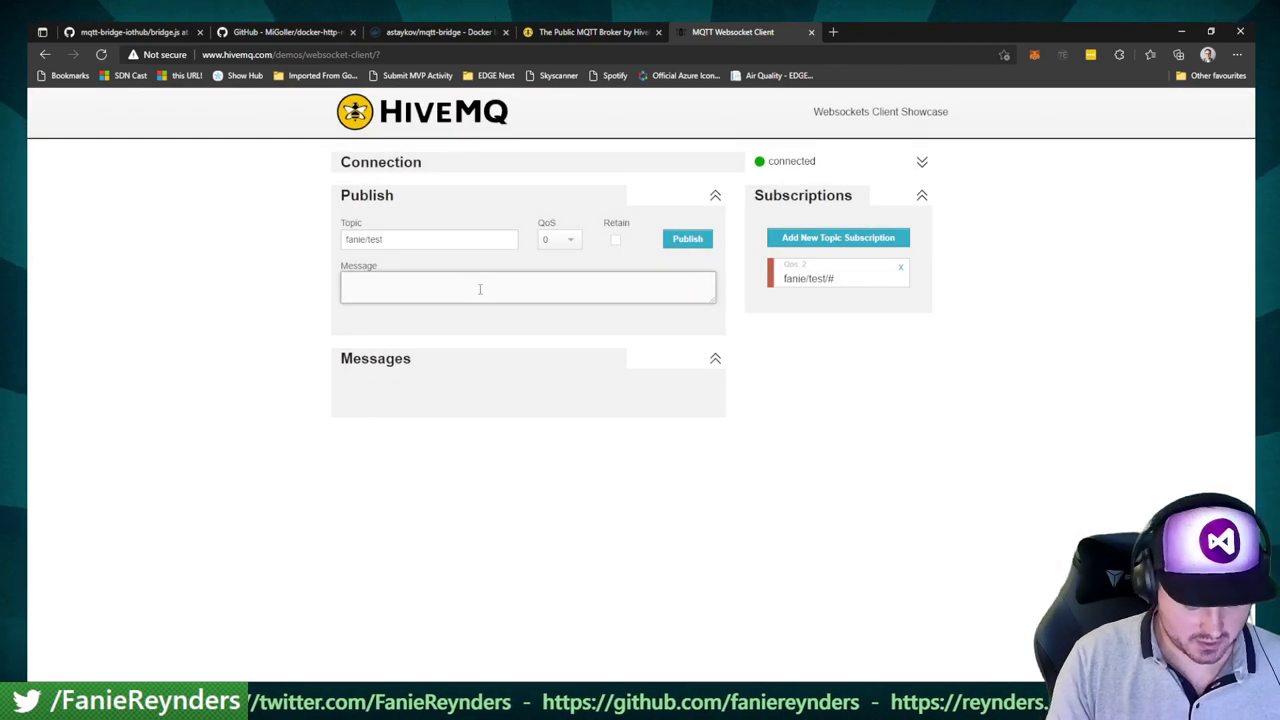
{"action": "left_click", "coordinate": [687, 244]}
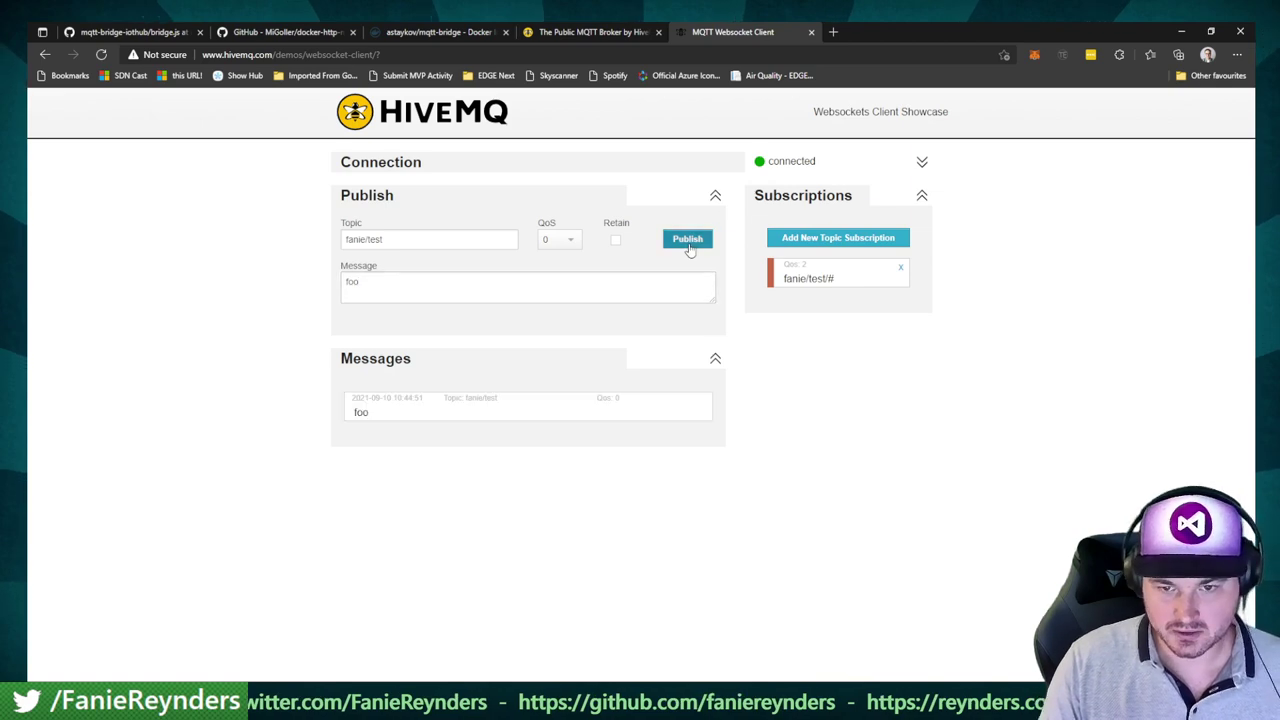
{"action": "key", "text": "alt+Tab"}
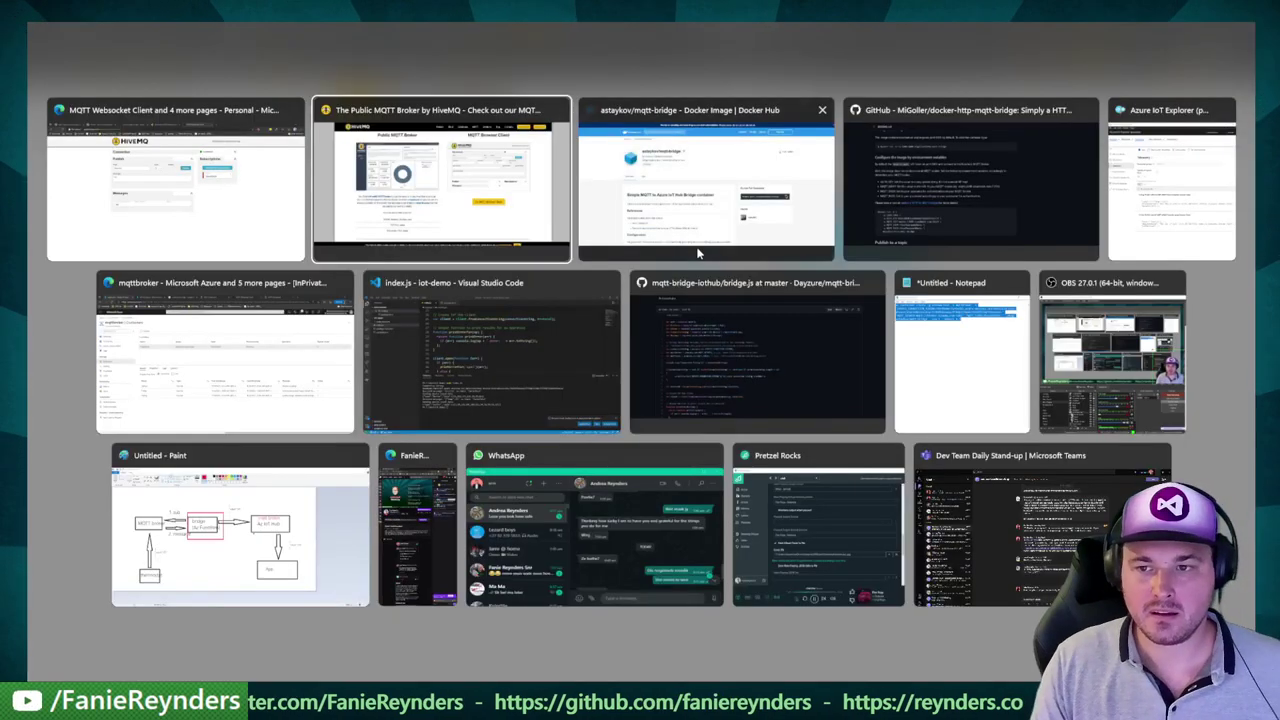
Clear the old telemetry events in Azure IoT Explorer.
{"action": "key", "text": "alt+Tab"}
{"action": "key", "text": "alt+Tab"}
{"action": "key", "text": "alt+Tab"}
{"action": "key", "text": "alt+Tab"}
{"action": "key", "text": "alt+Tab"}
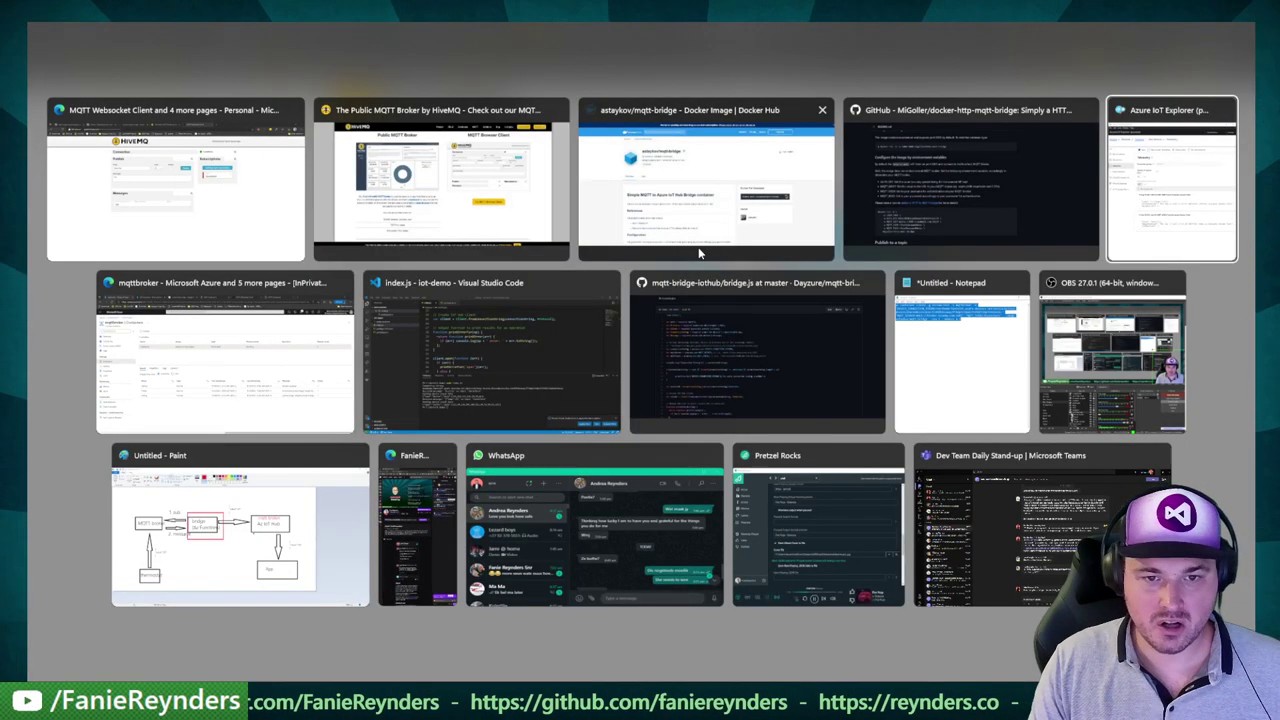
{"action": "key", "text": "alt+Tab"}
{"action": "key", "text": "alt+Tab"}
{"action": "key", "text": "alt+Tab"}
{"action": "key", "text": "alt+Tab"}
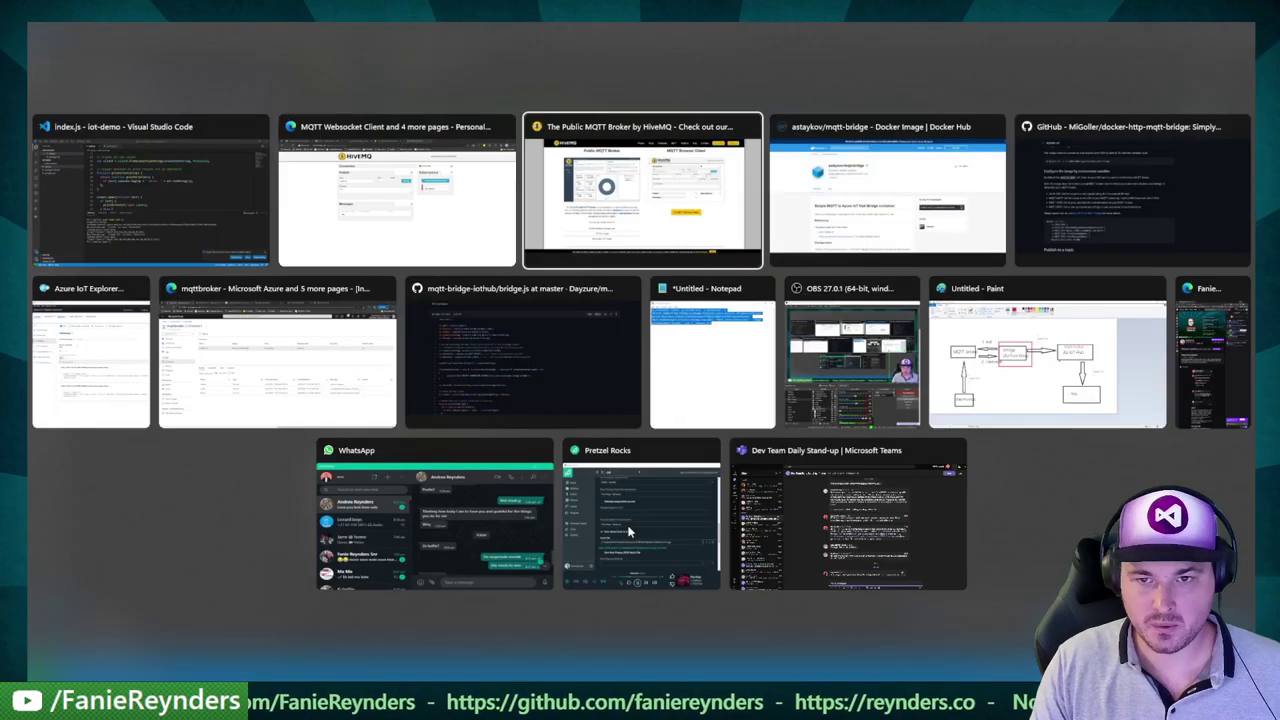
{"action": "key", "text": "alt+Tab"}
{"action": "key", "text": "alt+Tab"}
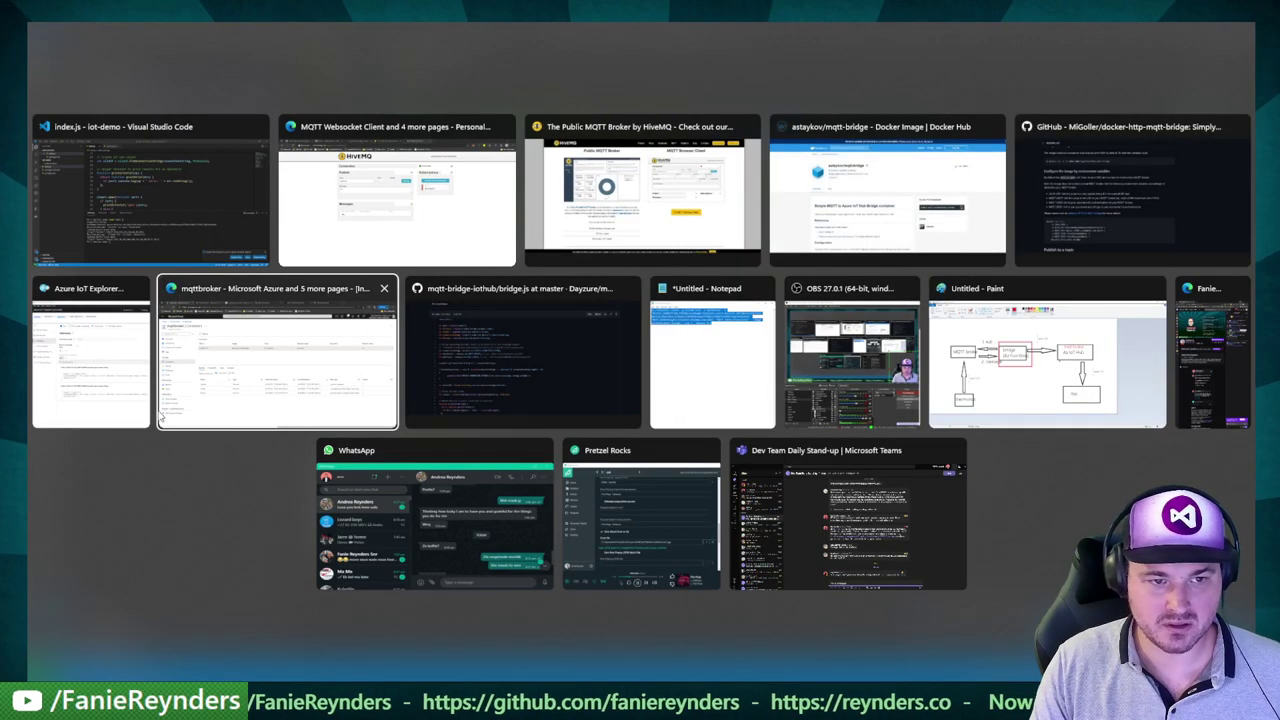
{"action": "left_click", "coordinate": [88, 335]}
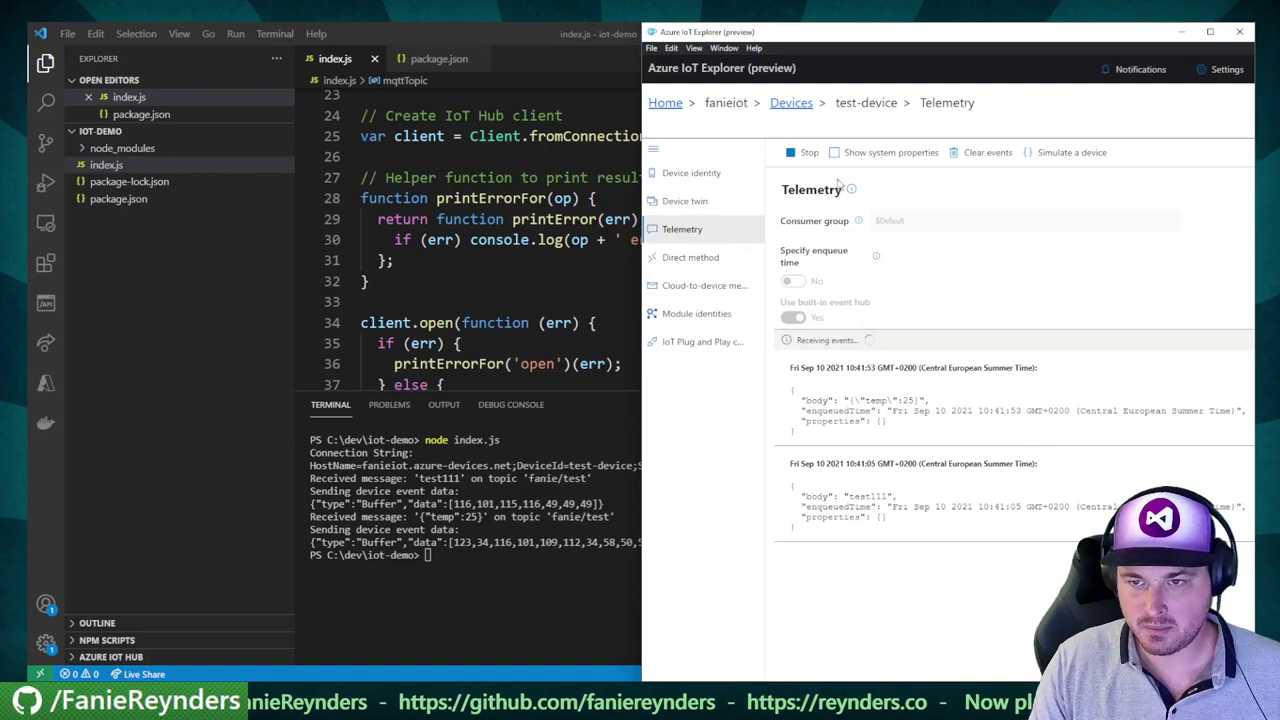
{"action": "left_click", "coordinate": [990, 152]}
Rerun node index.js in the VS Code terminal and return to the HiveMQ client.
{"action": "left_click", "coordinate": [553, 546]}
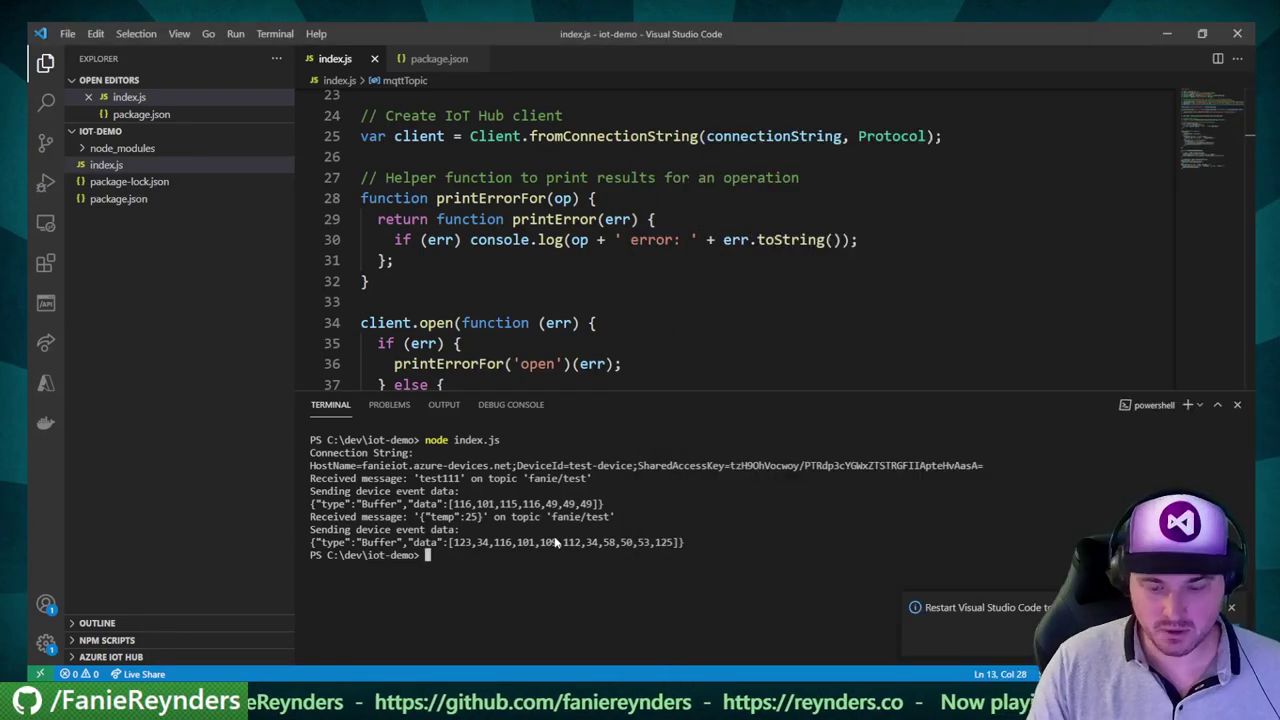
{"action": "key", "text": "Return"}
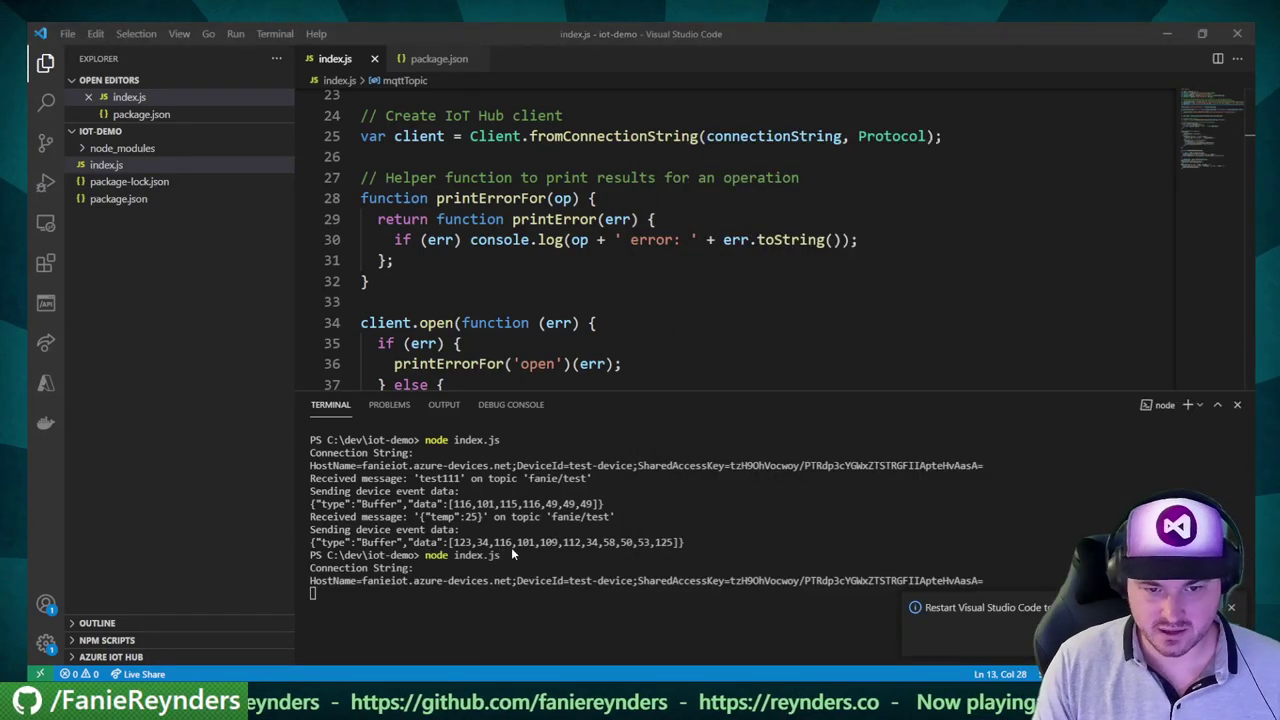
{"action": "key", "text": "alt+Tab"}
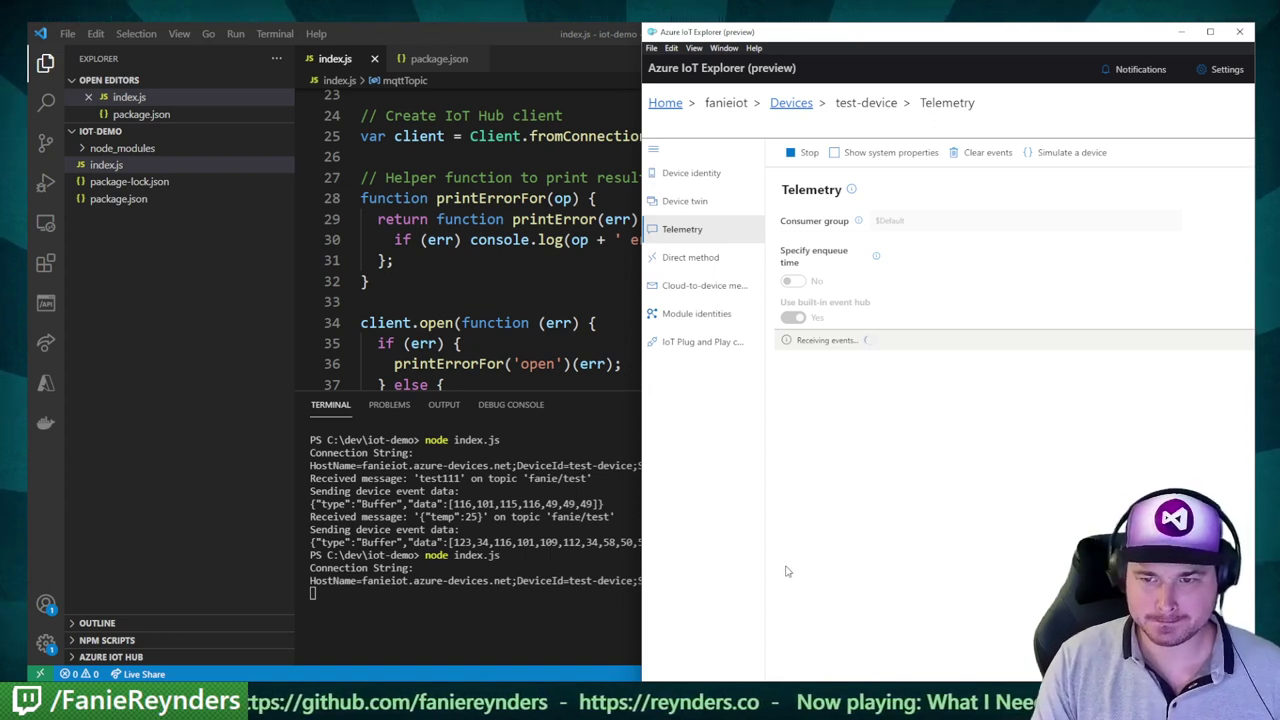
{"action": "key", "text": "alt+Tab"}
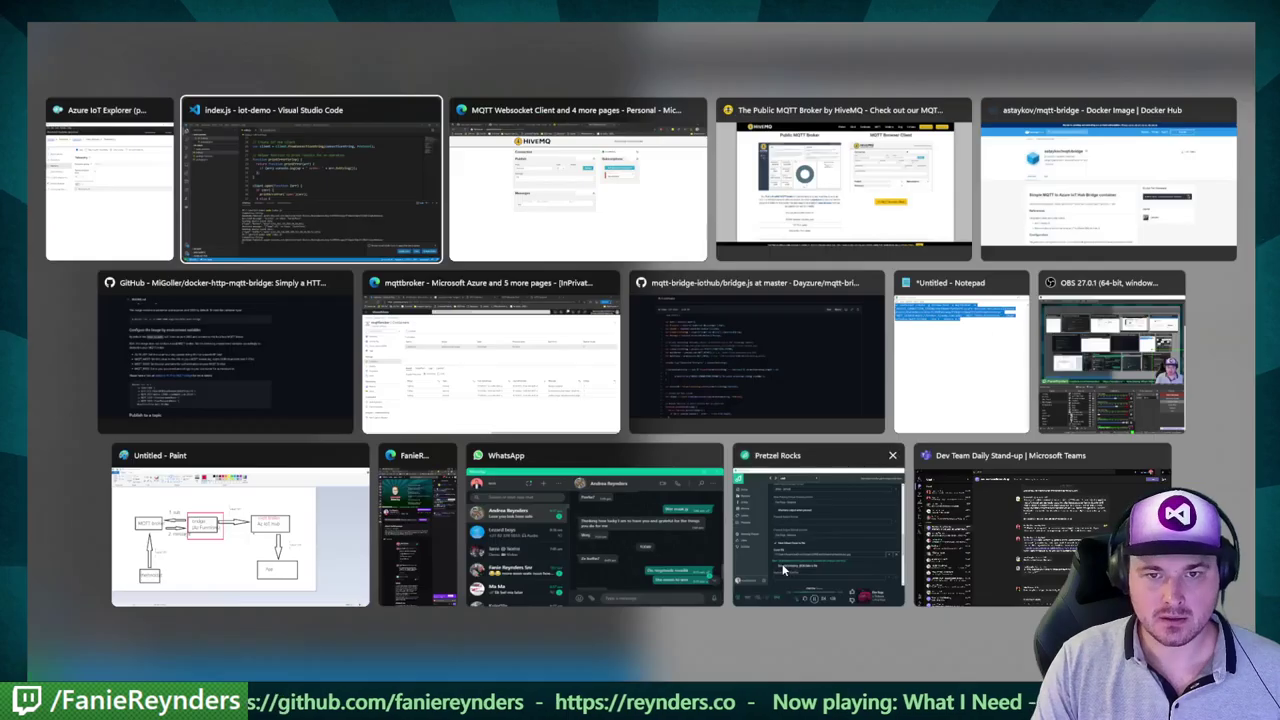
{"action": "key", "text": "Tab"}
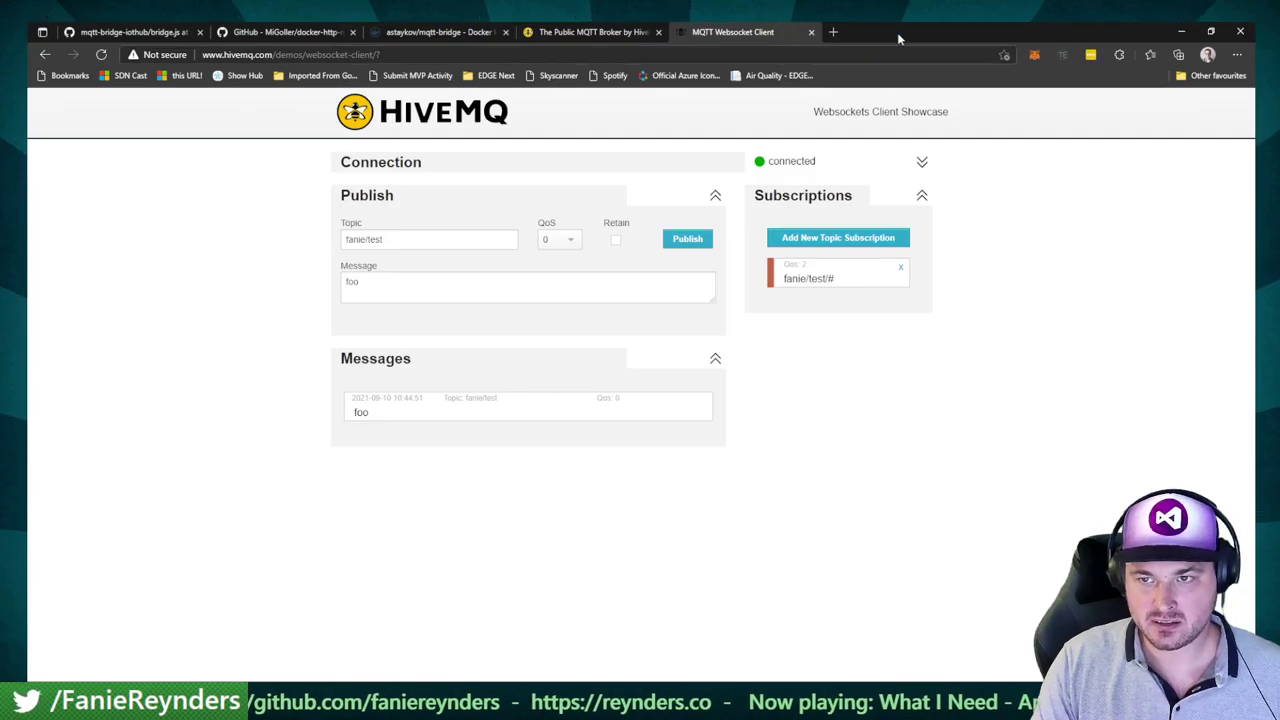
Publish foo1 on fanie/test and check the forwarded event in the VS Code terminal.
{"action": "left_click_drag", "start_coordinate": [898, 38], "coordinate": [380, 47]}
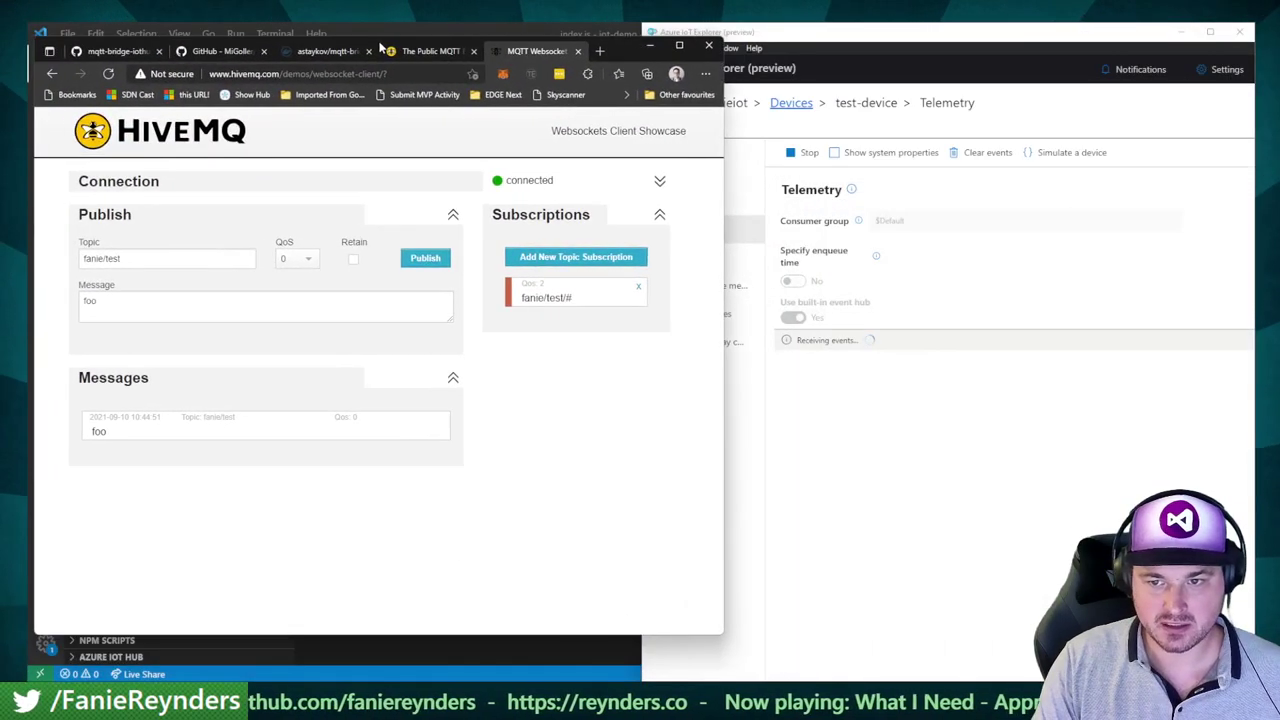
{"action": "left_click", "coordinate": [243, 312]}
{"action": "type", "text": "1"}
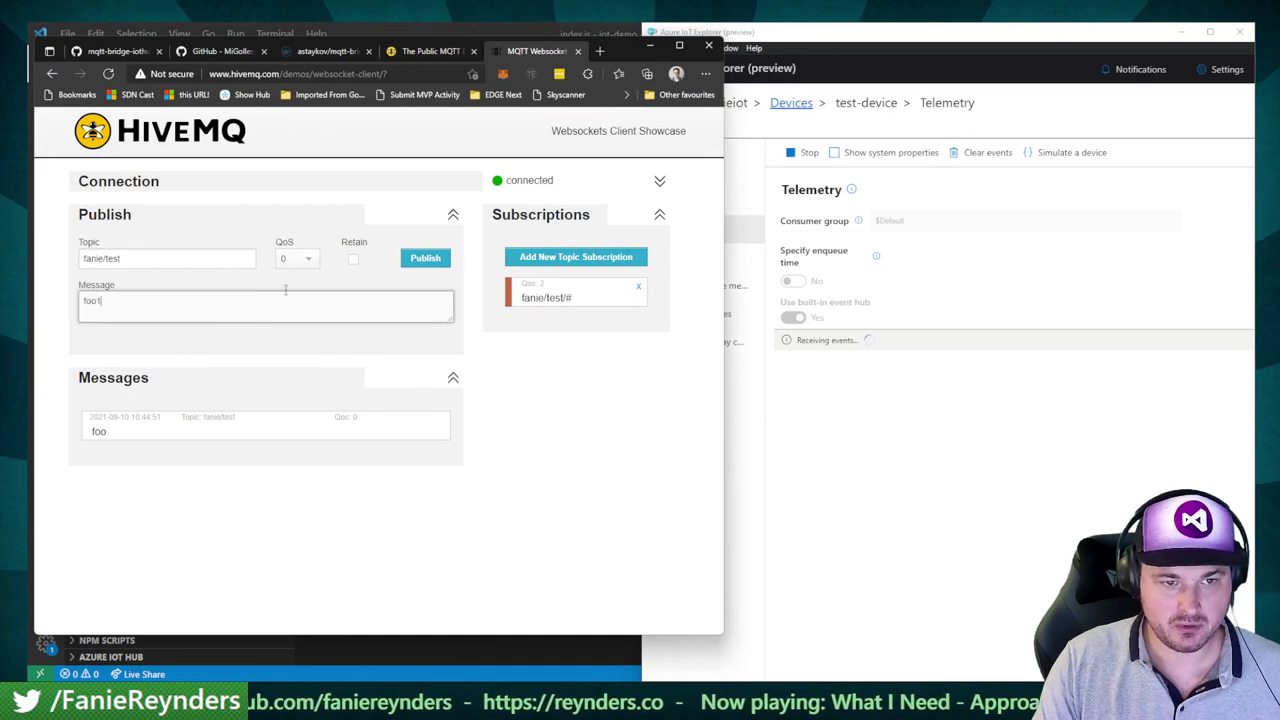
{"action": "left_click", "coordinate": [425, 259]}
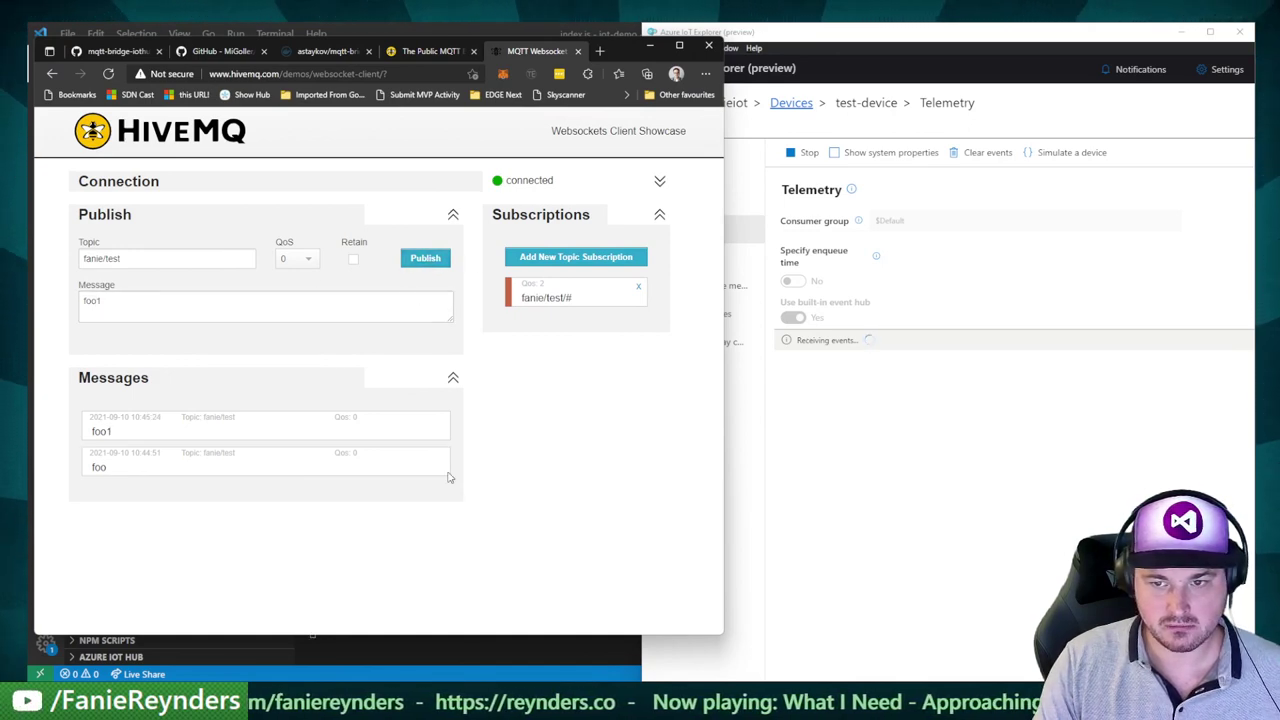
{"action": "left_click", "coordinate": [486, 650]}
{"action": "left_click_drag", "start_coordinate": [320, 620], "coordinate": [487, 622]}
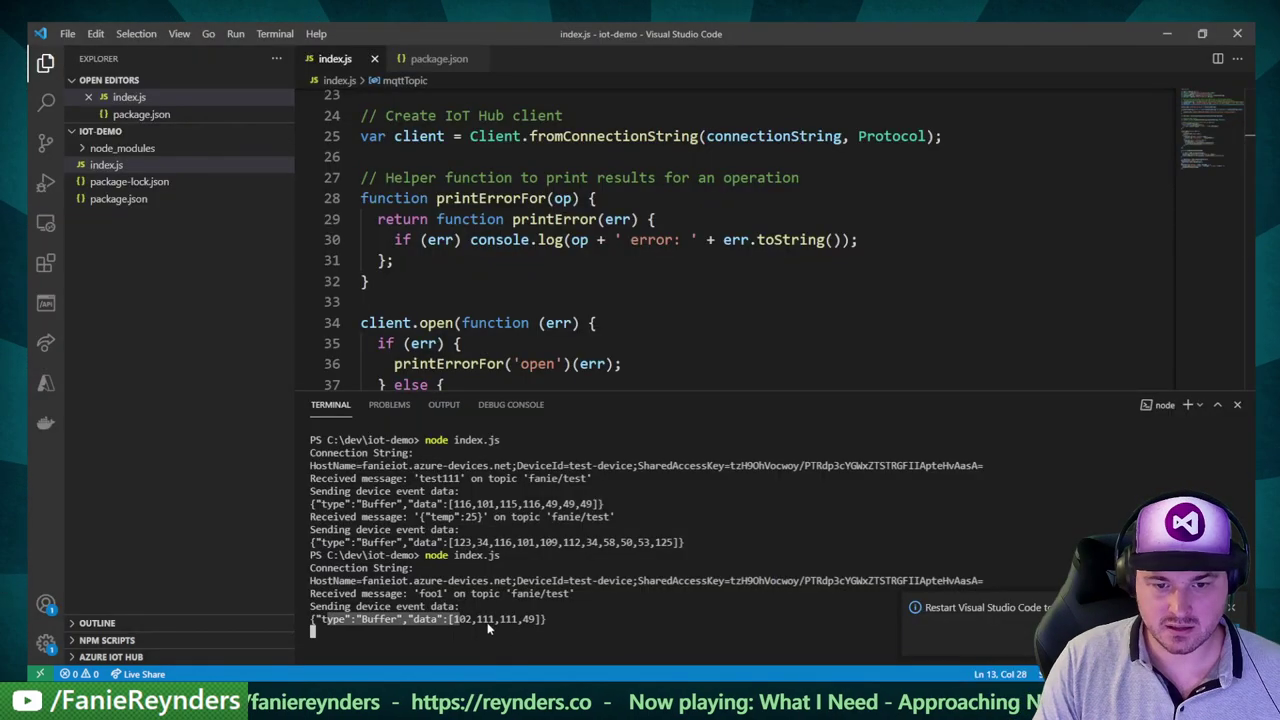
{"action": "key", "text": "alt+Tab"}
{"action": "key", "text": "alt+Tab"}
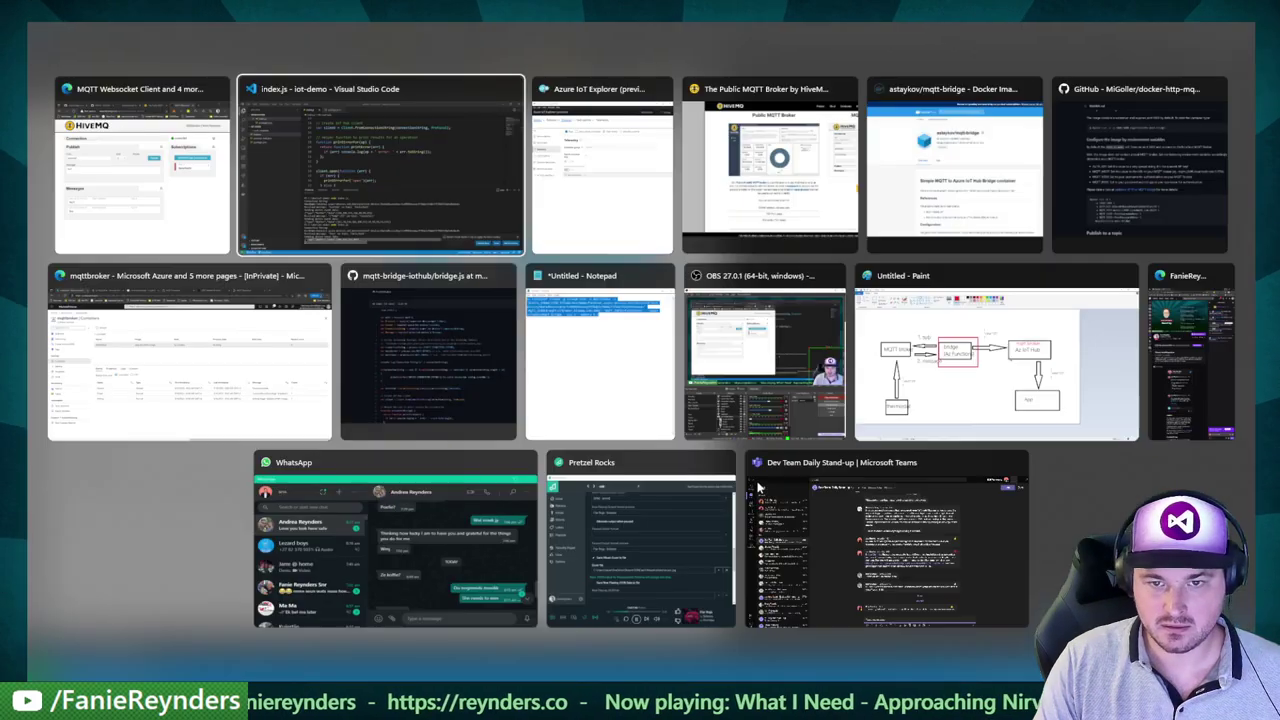
{"action": "key", "text": "alt+Tab"}
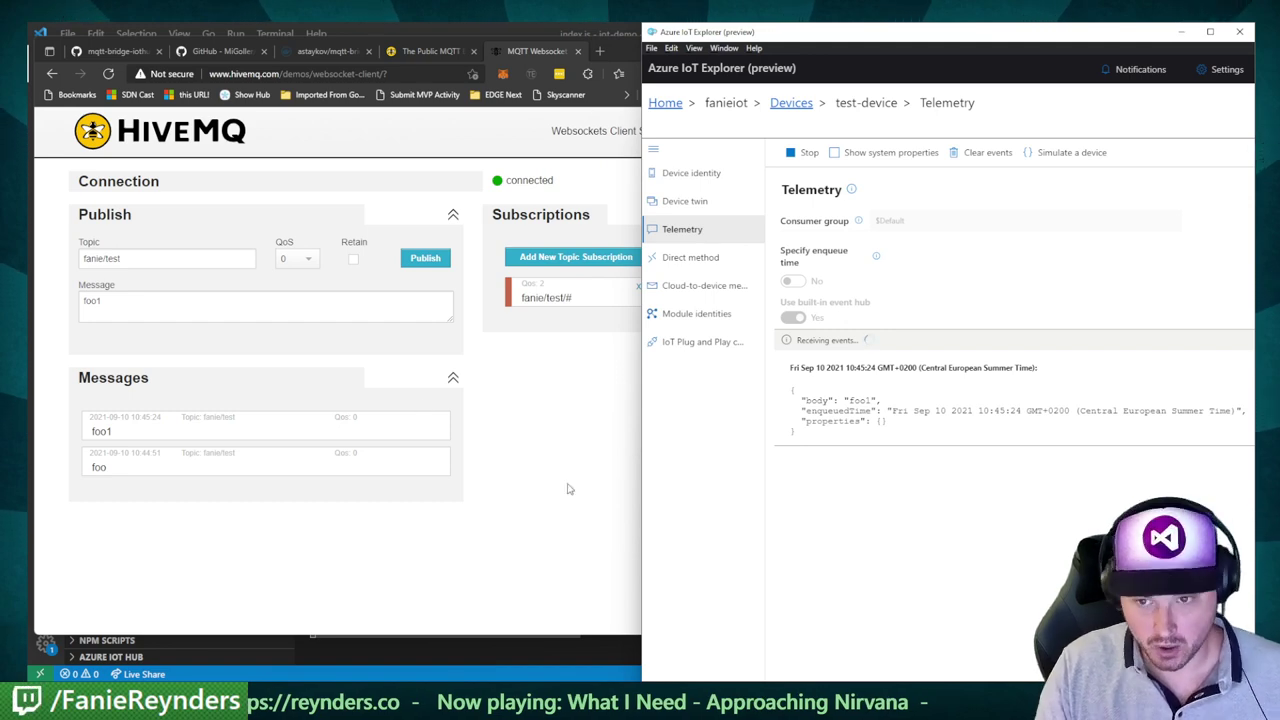
Stop the node bridge with Ctrl+C and return to the browser.
{"action": "left_click", "coordinate": [501, 639]}
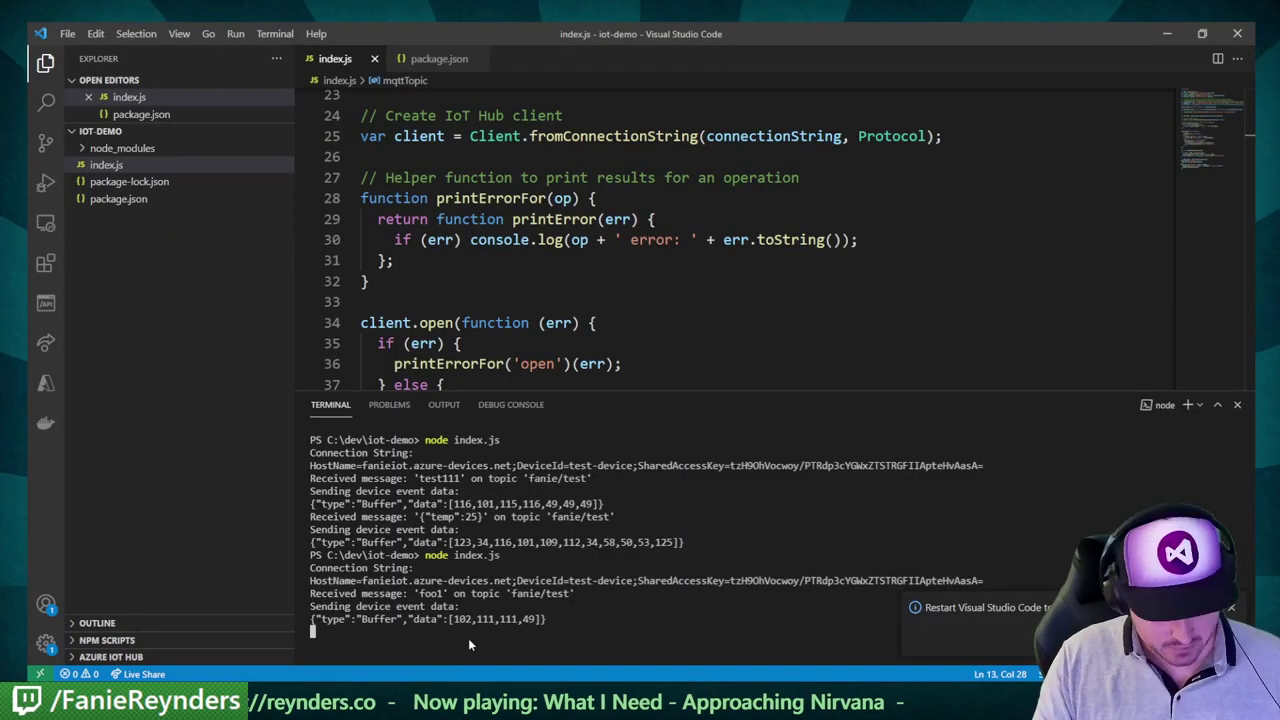
{"action": "key", "text": "ctrl+c"}
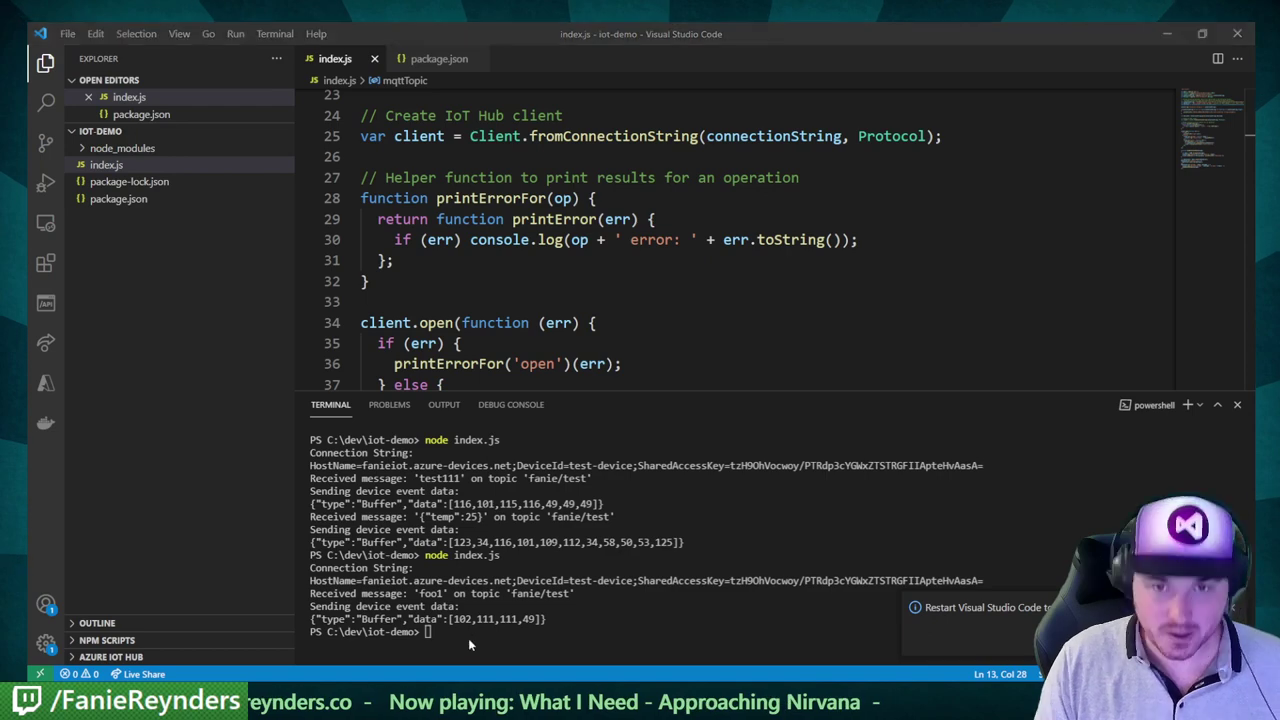
{"action": "key", "text": "super+Tab"}
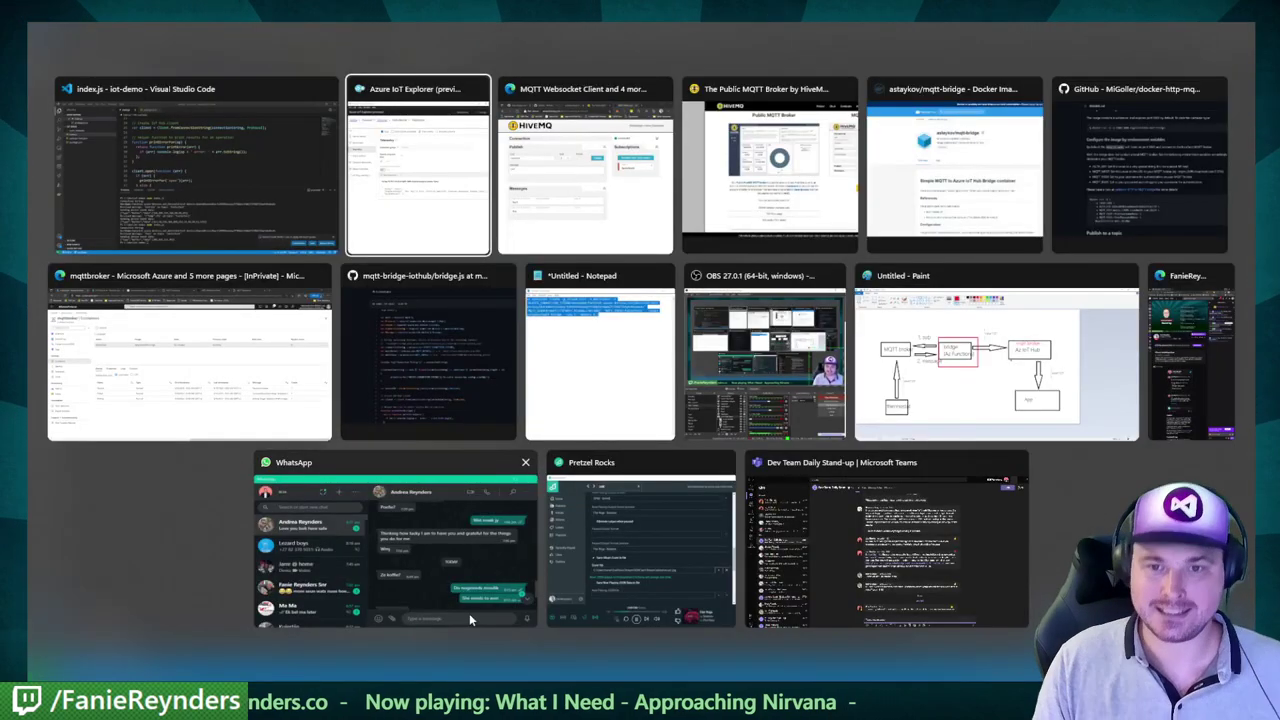
{"action": "key", "text": "alt+Tab"}
{"action": "key", "text": "alt+Tab"}
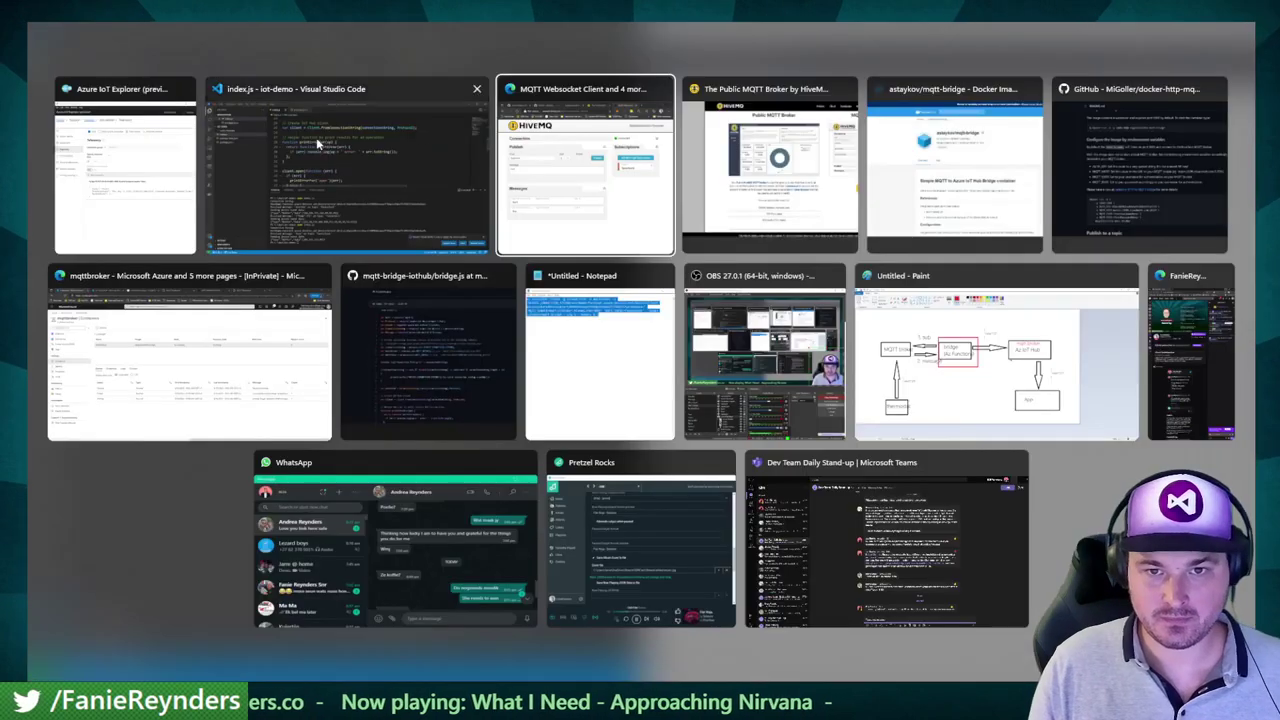
{"action": "left_click", "coordinate": [304, 52]}
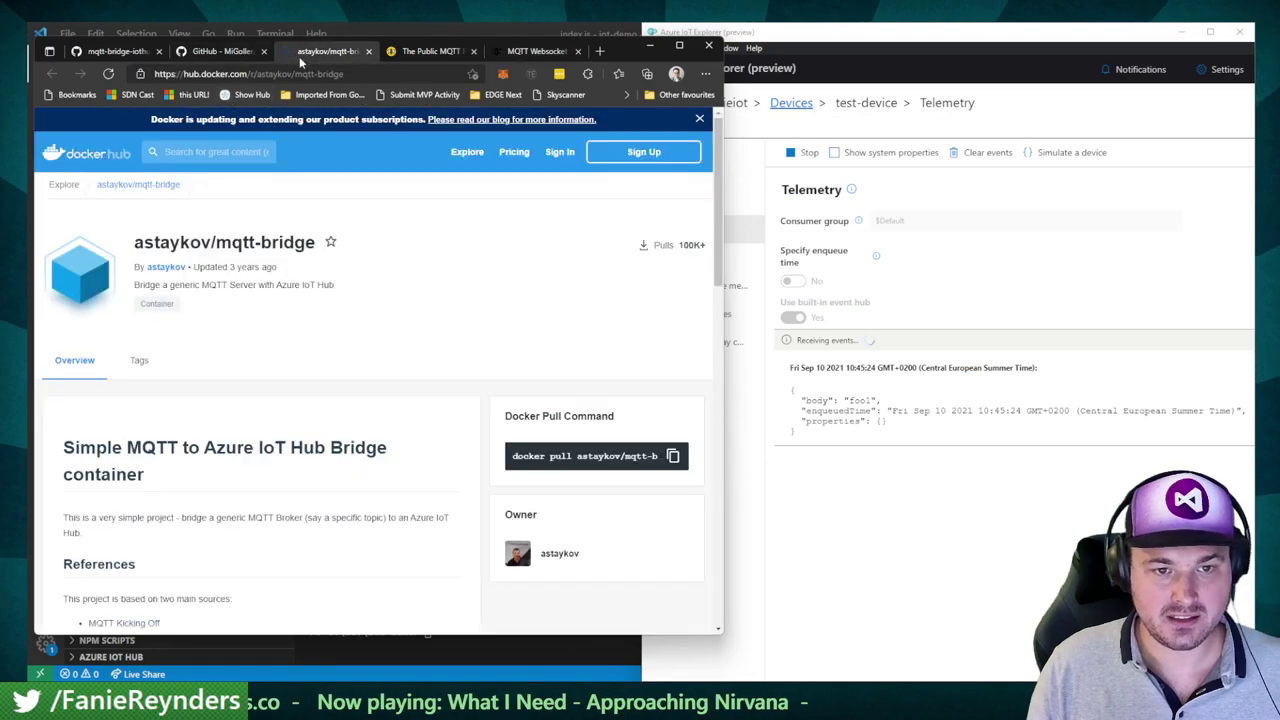
{"action": "key", "text": "alt+Tab"}
{"action": "key", "text": "alt+Tab"}
{"action": "key", "text": "alt+Tab"}
{"action": "key", "text": "alt+Tab"}
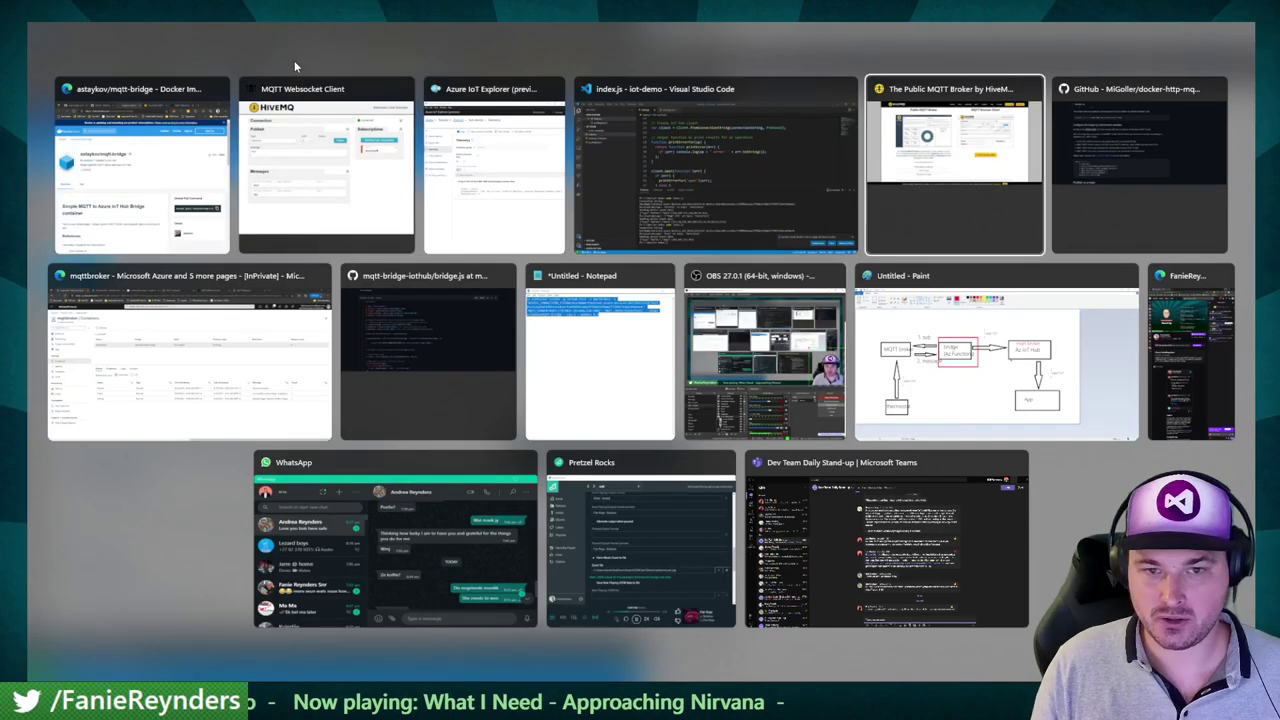
Open the mqttbroker container instance and review its properties and container configuration.
{"action": "key", "text": "alt+Tab"}
{"action": "key", "text": "alt+Tab"}
{"action": "key", "text": "ctrl+Tab"}
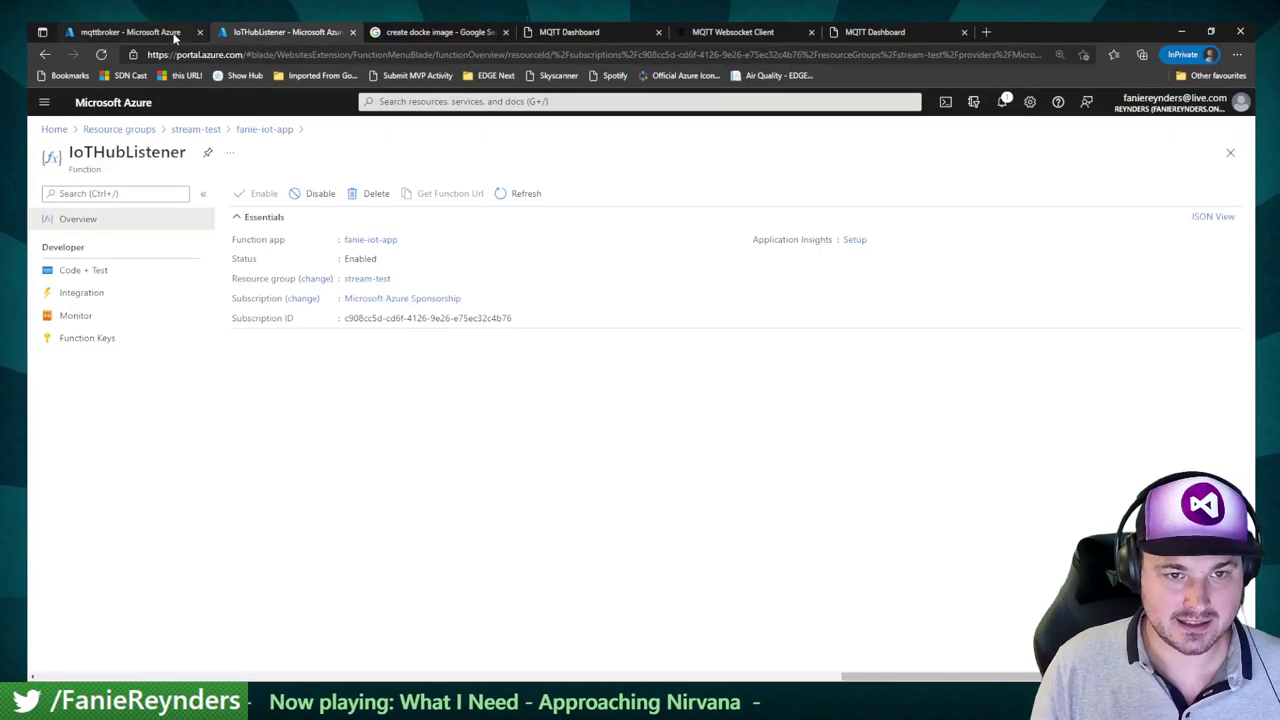
{"action": "left_click", "coordinate": [174, 35]}
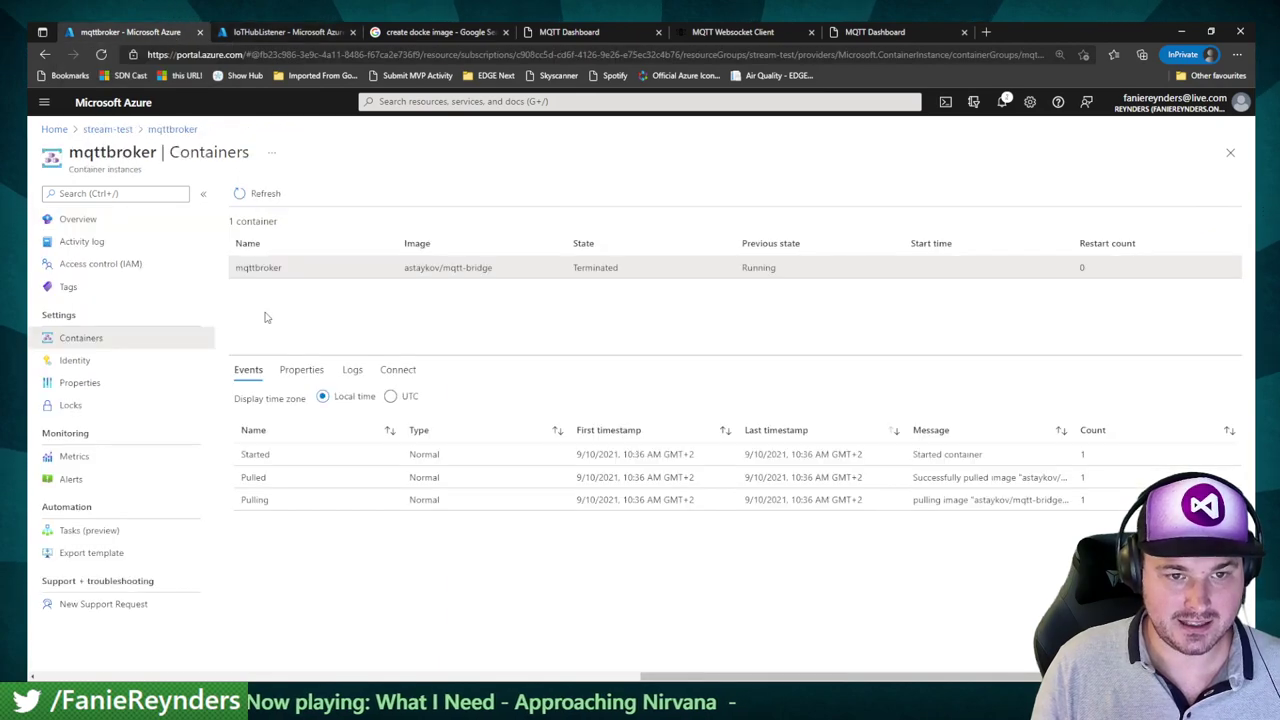
{"action": "left_click", "coordinate": [180, 215]}
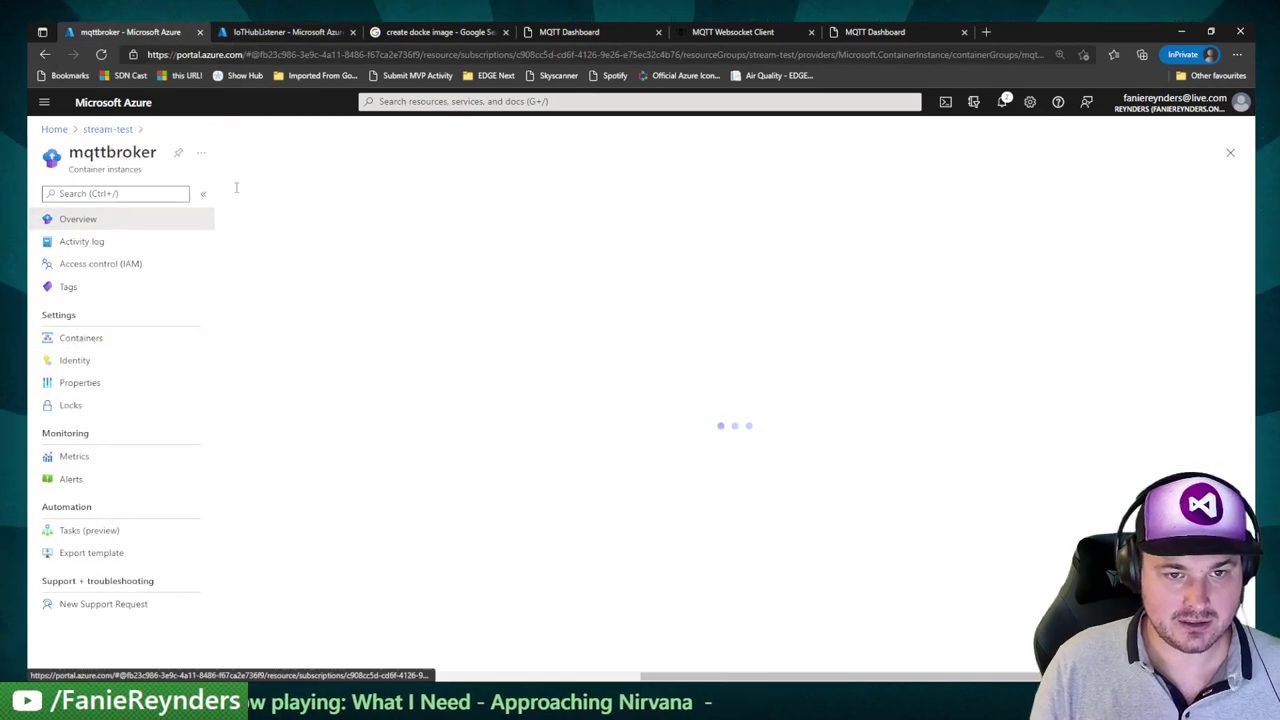
{"action": "left_click", "coordinate": [256, 193]}
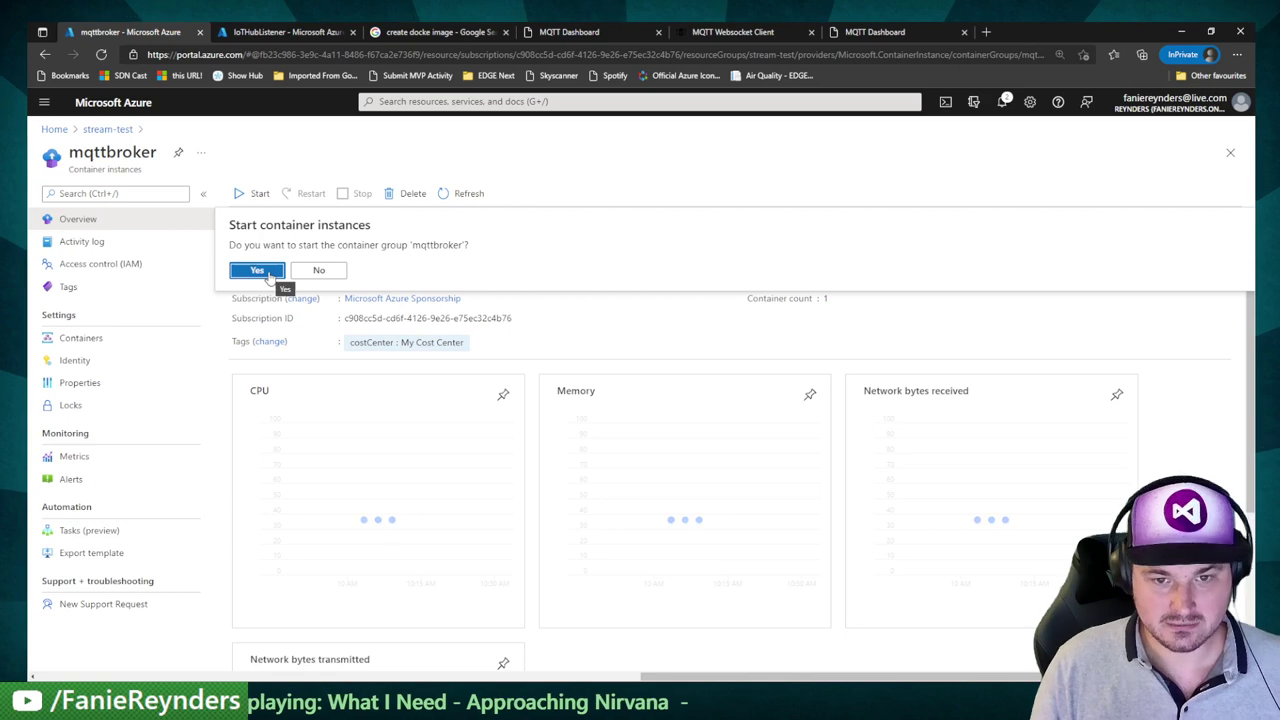
{"action": "left_click", "coordinate": [129, 386]}
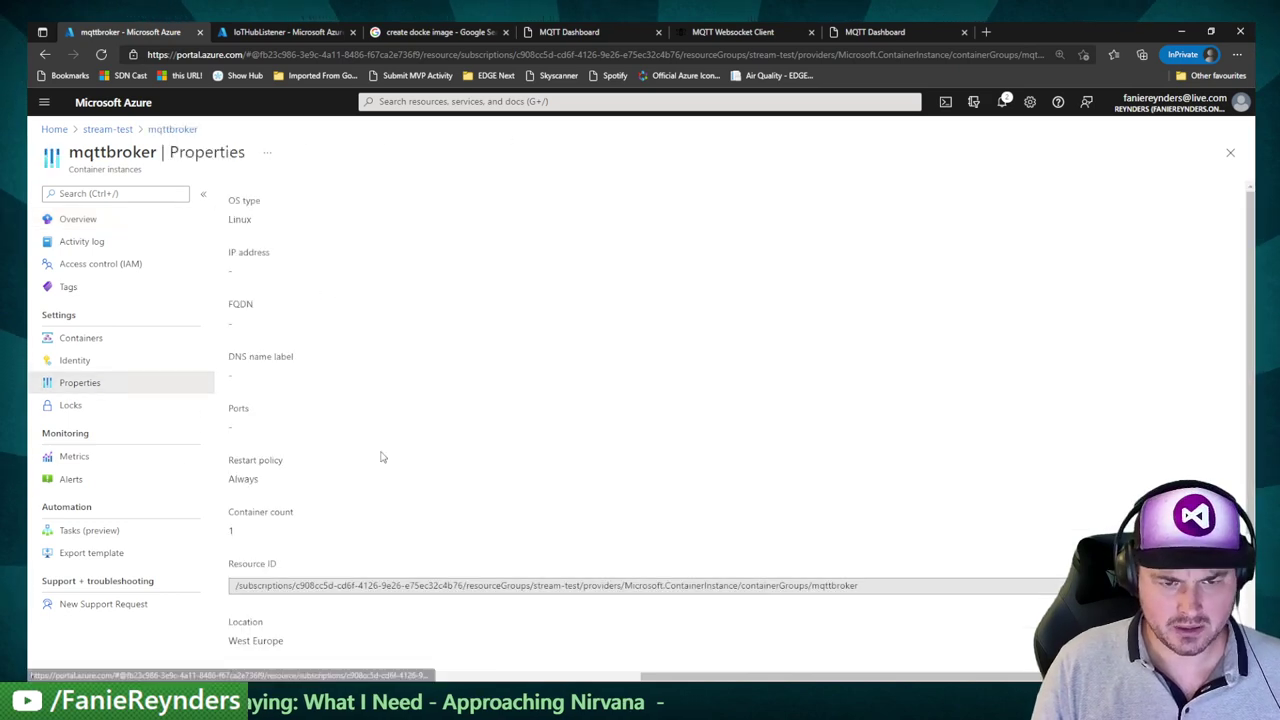
{"action": "scroll", "coordinate": [378, 470], "scroll_direction": "down", "scroll_amount": 2}
{"action": "left_click", "coordinate": [75, 338]}
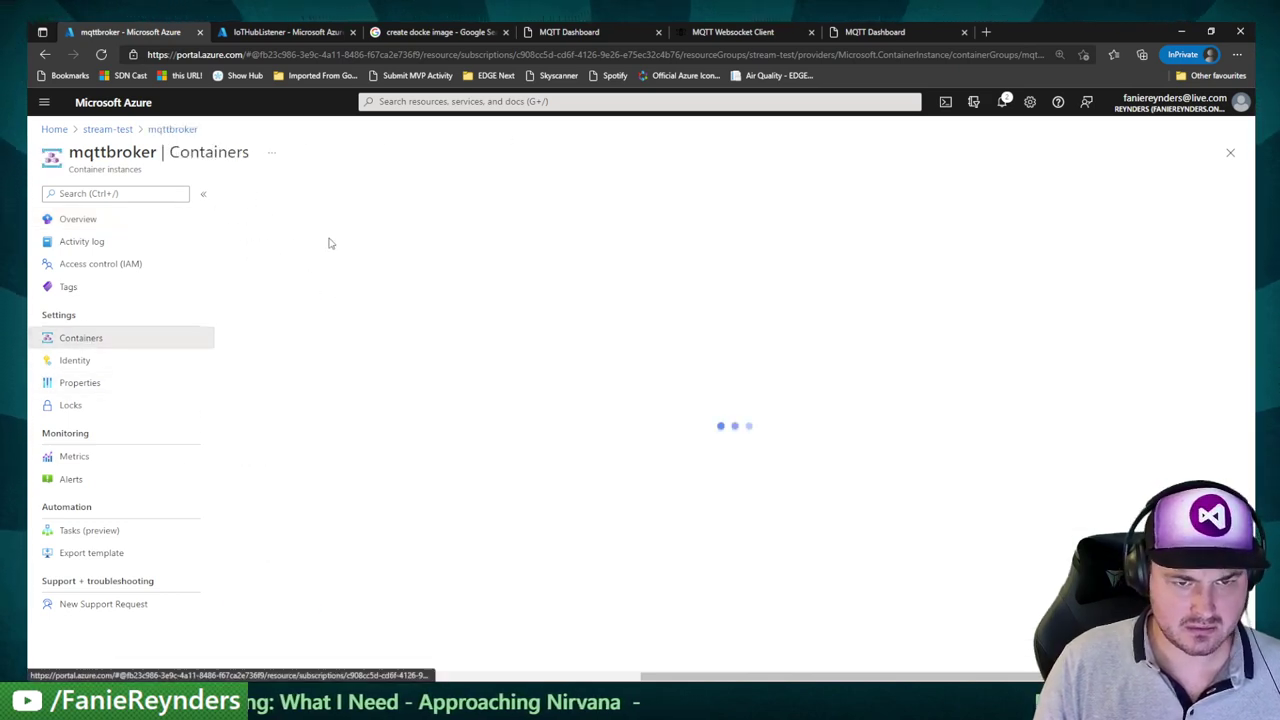
{"action": "left_click", "coordinate": [300, 370]}
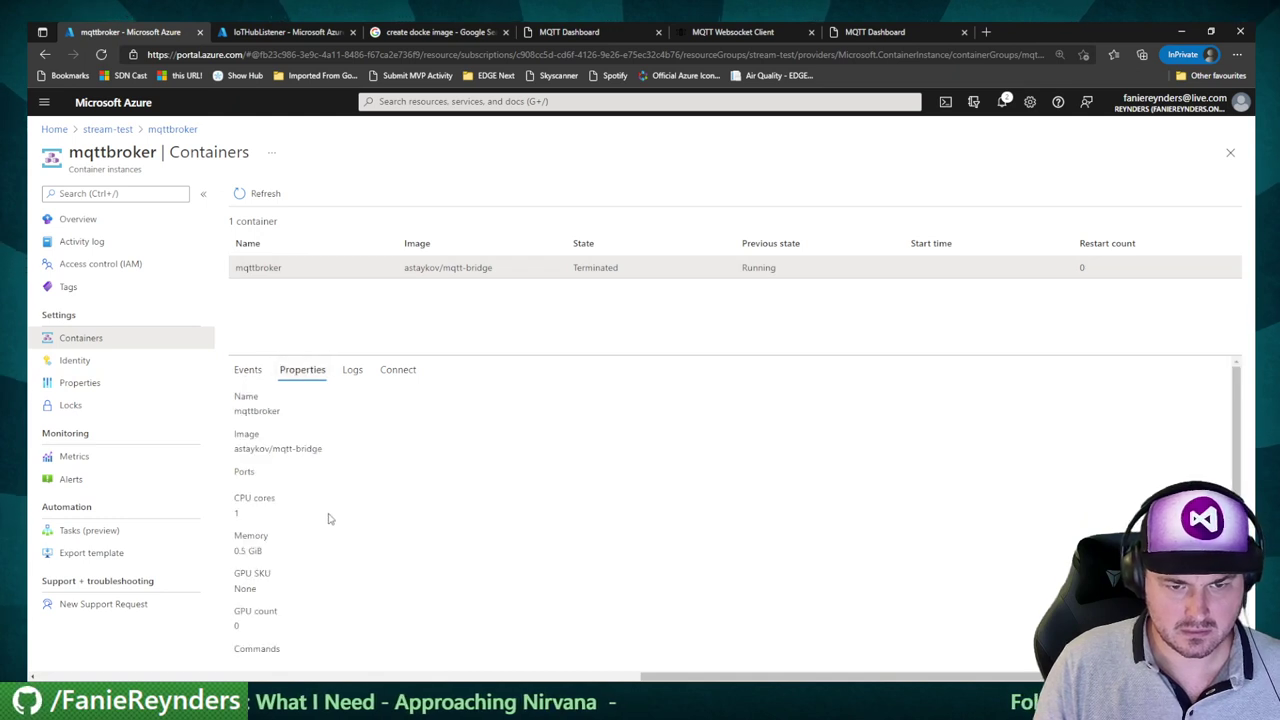
{"action": "scroll", "coordinate": [330, 518], "scroll_direction": "down", "scroll_amount": 3}
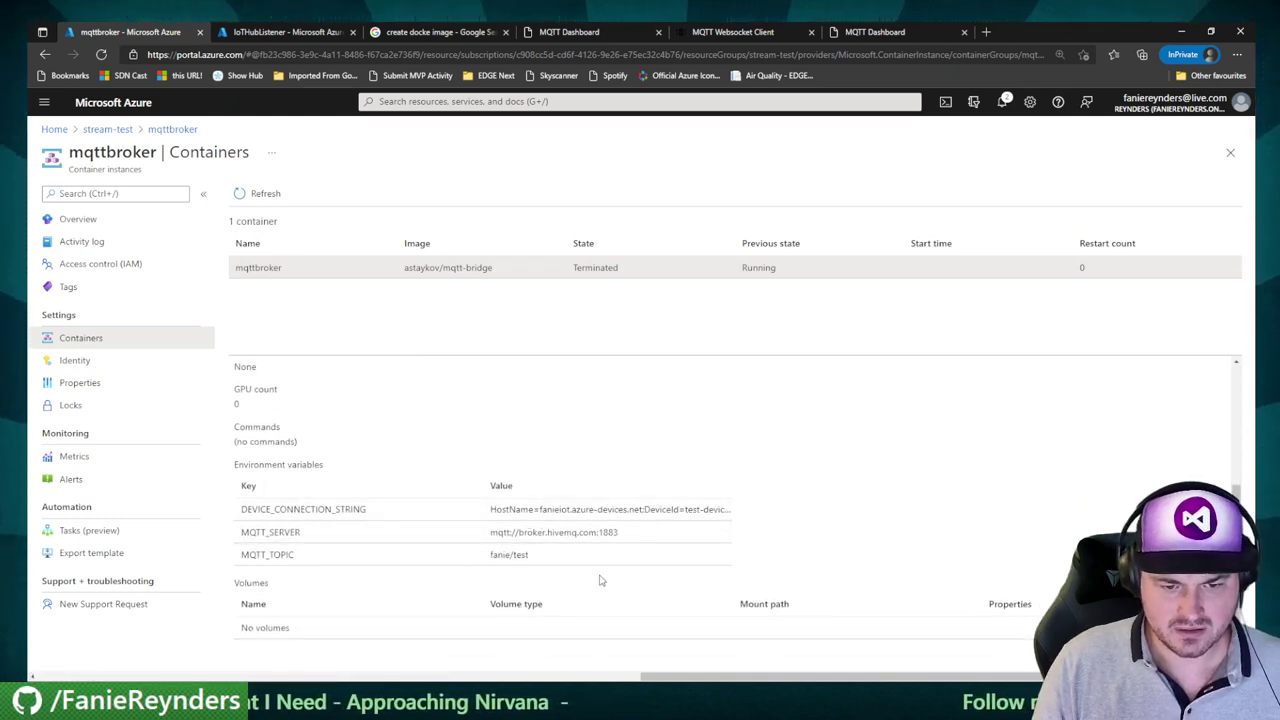
{"action": "scroll", "coordinate": [600, 580], "scroll_direction": "up", "scroll_amount": 3}
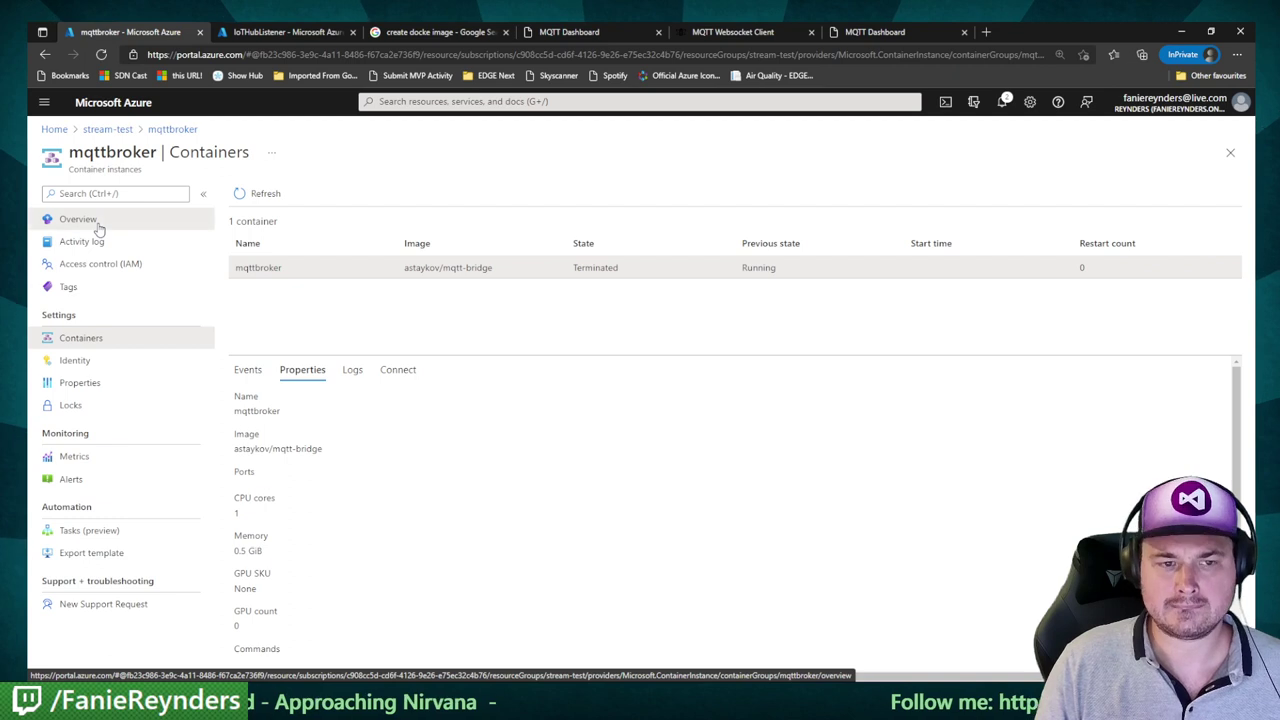
Start the mqttbroker container group, refresh its container status, and view the Logs.
{"action": "left_click", "coordinate": [99, 229]}
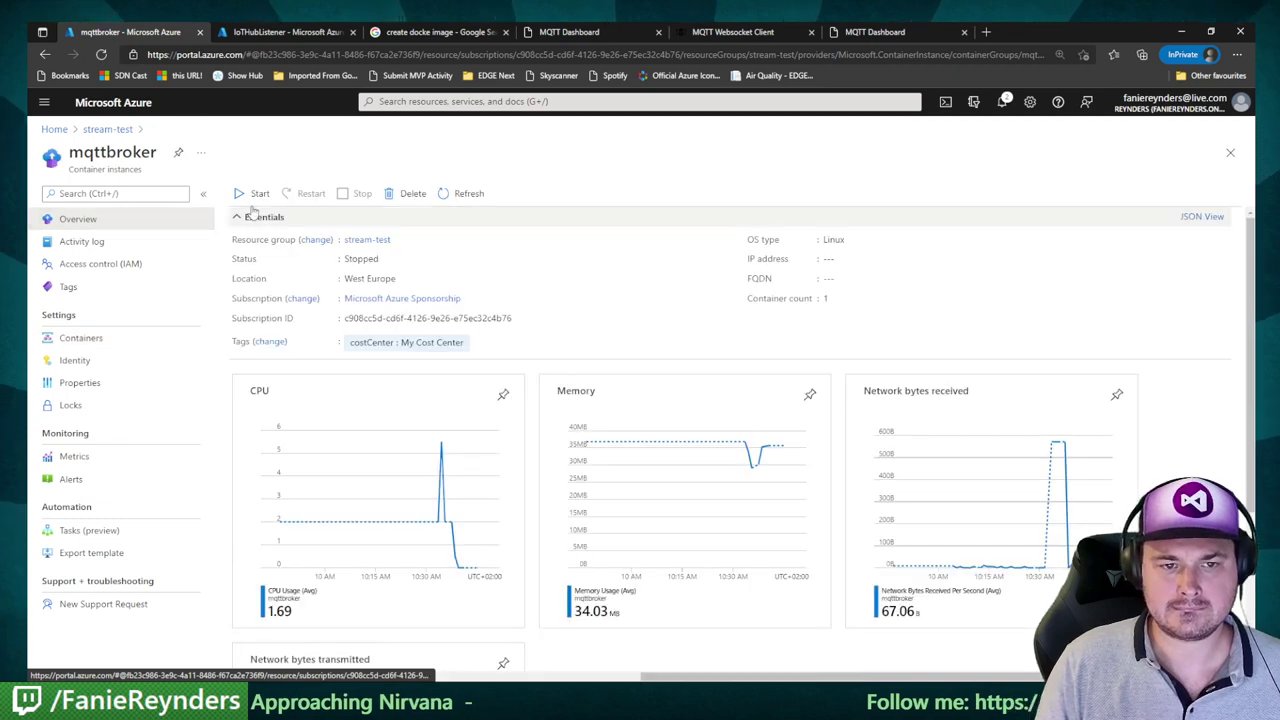
{"action": "left_click", "coordinate": [253, 199]}
{"action": "left_click", "coordinate": [258, 270]}
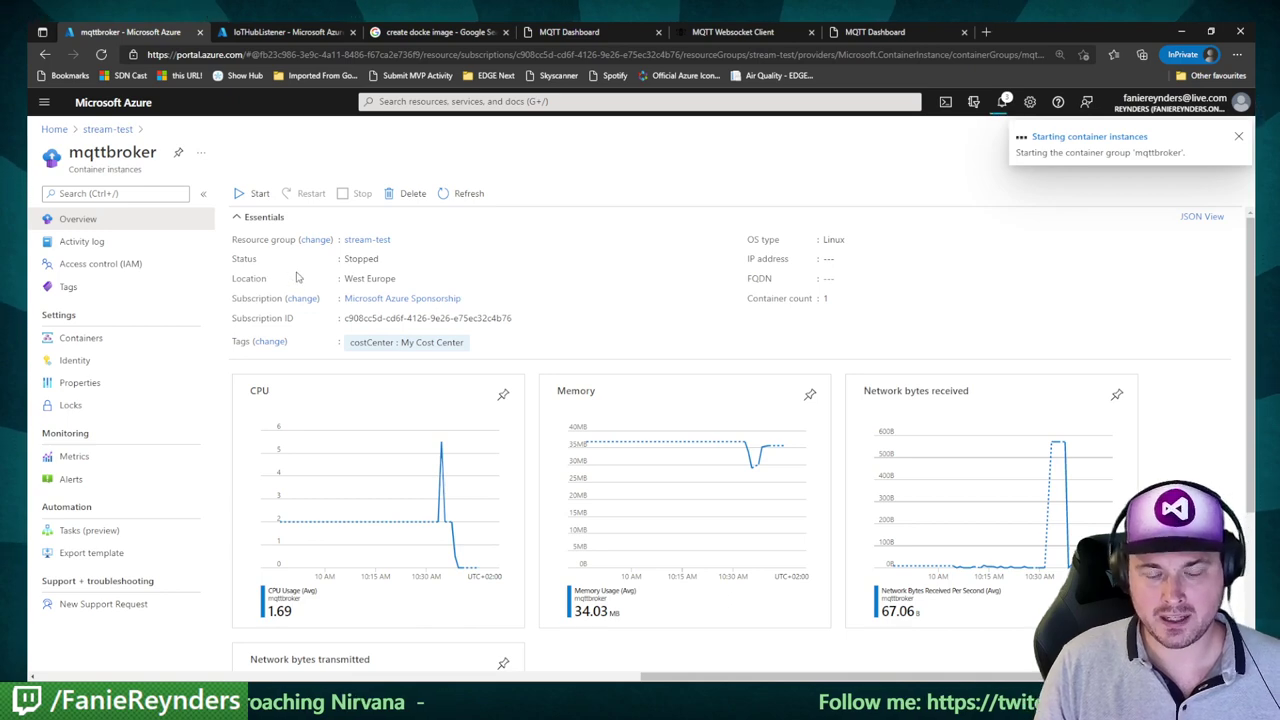
{"action": "scroll", "coordinate": [340, 395], "scroll_direction": "down", "scroll_amount": 2}
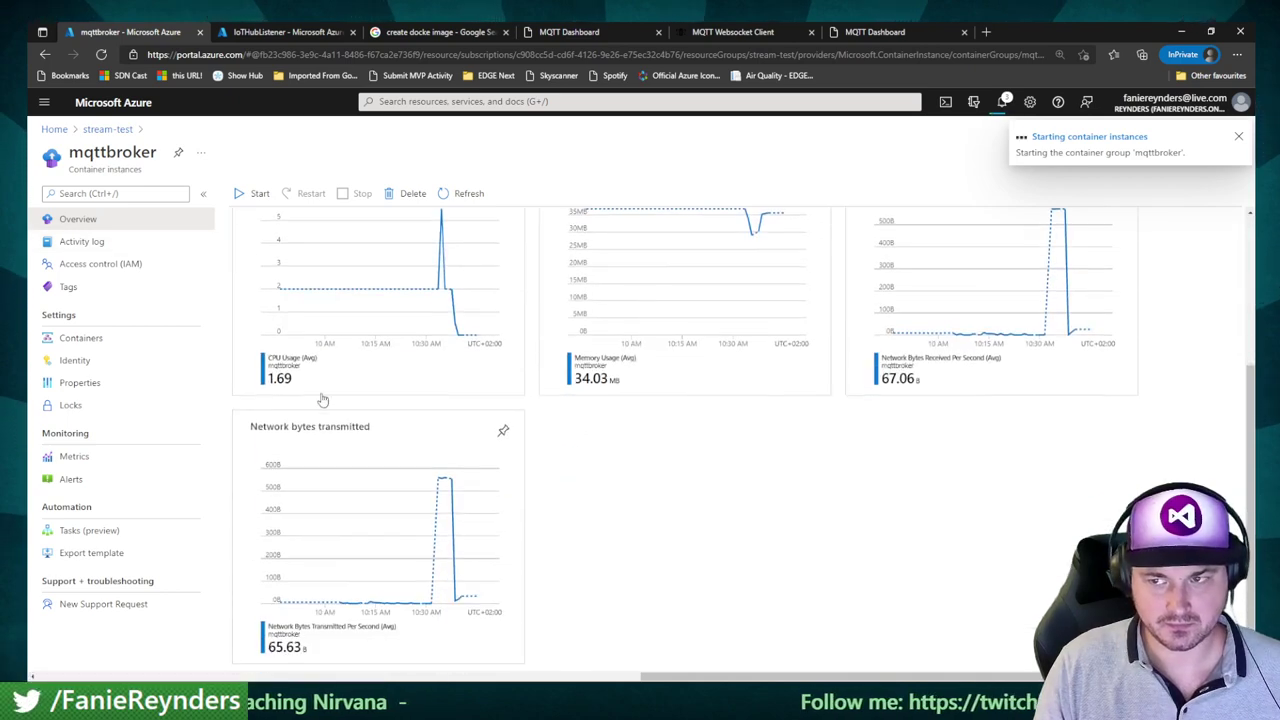
{"action": "left_click", "coordinate": [94, 340]}
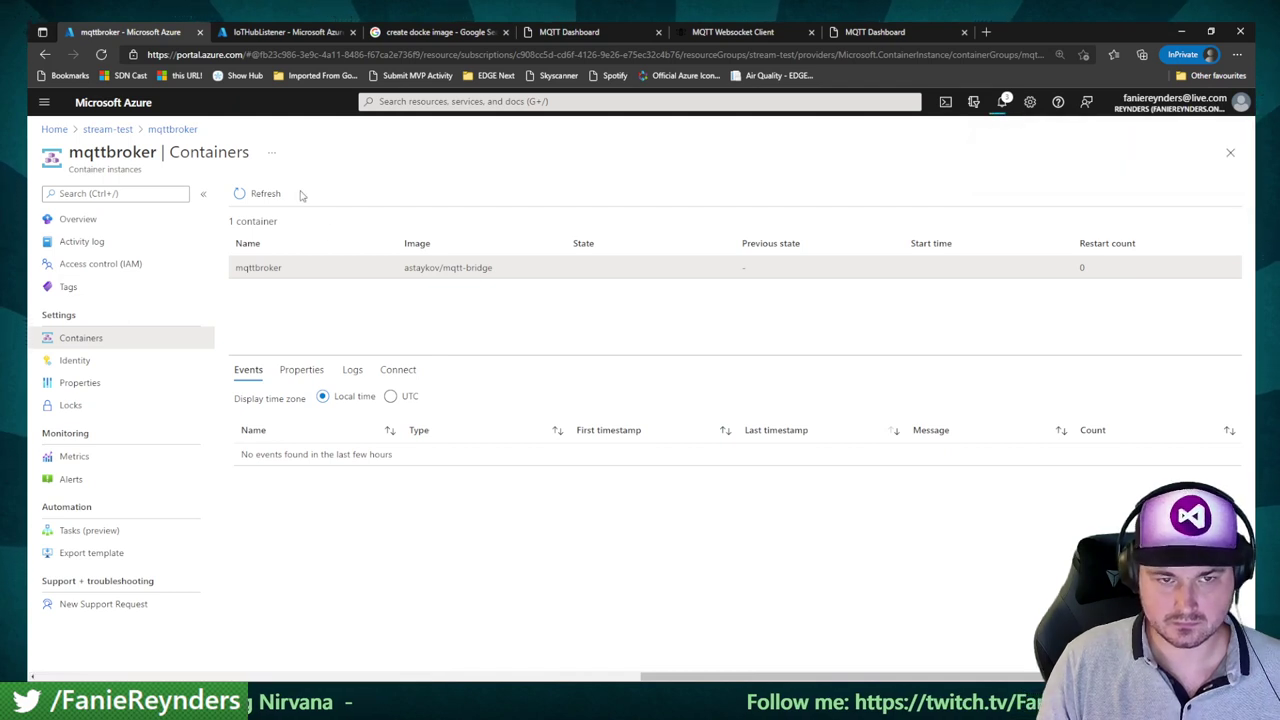
{"action": "left_click", "coordinate": [246, 193]}
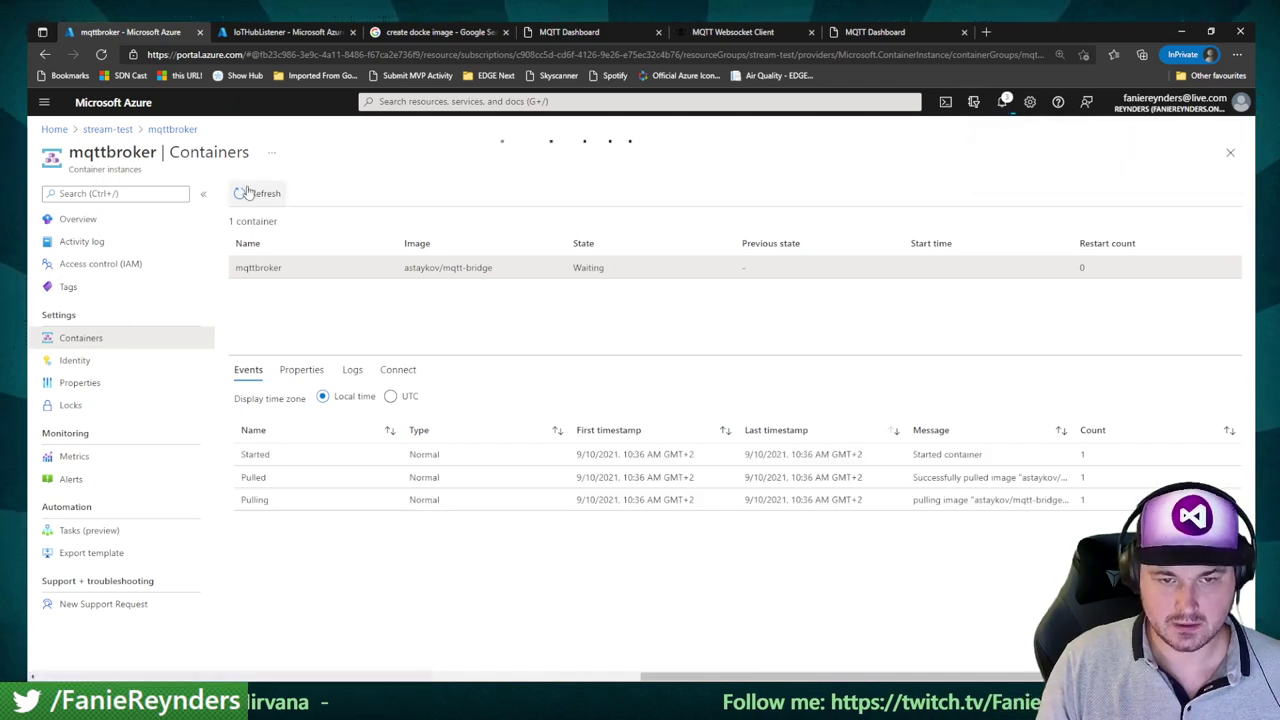
{"action": "left_click", "coordinate": [343, 371]}
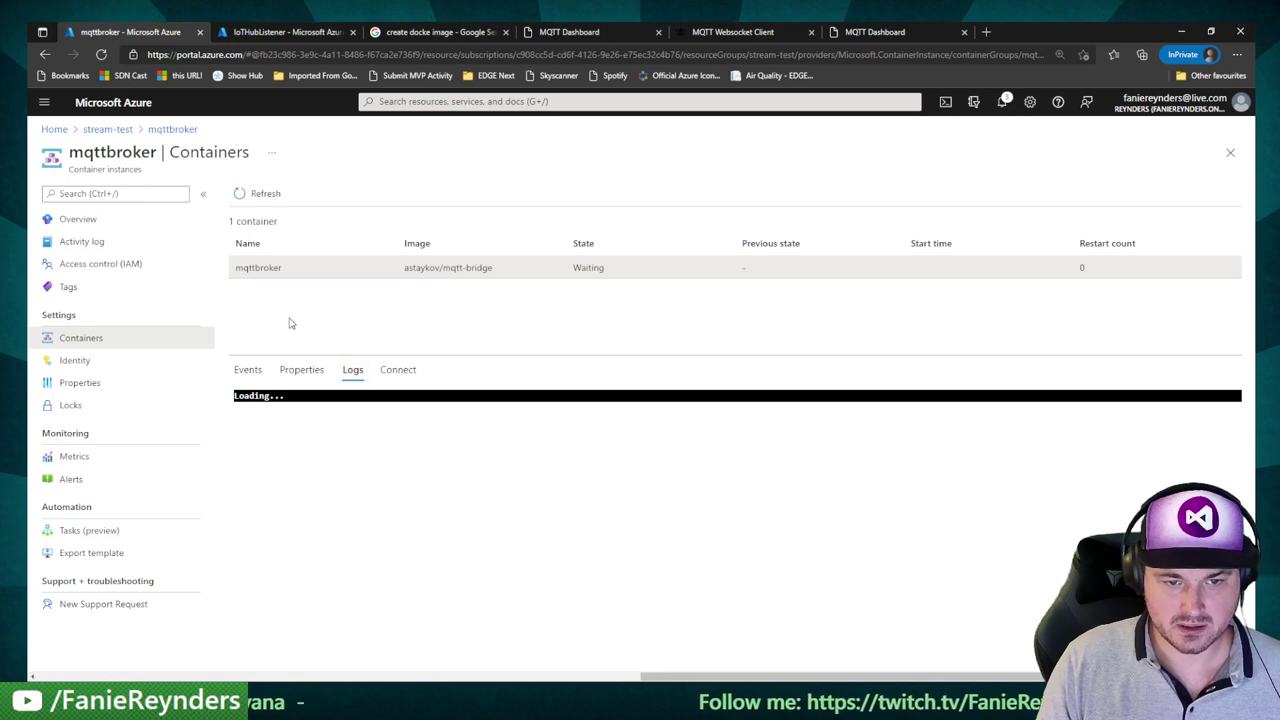